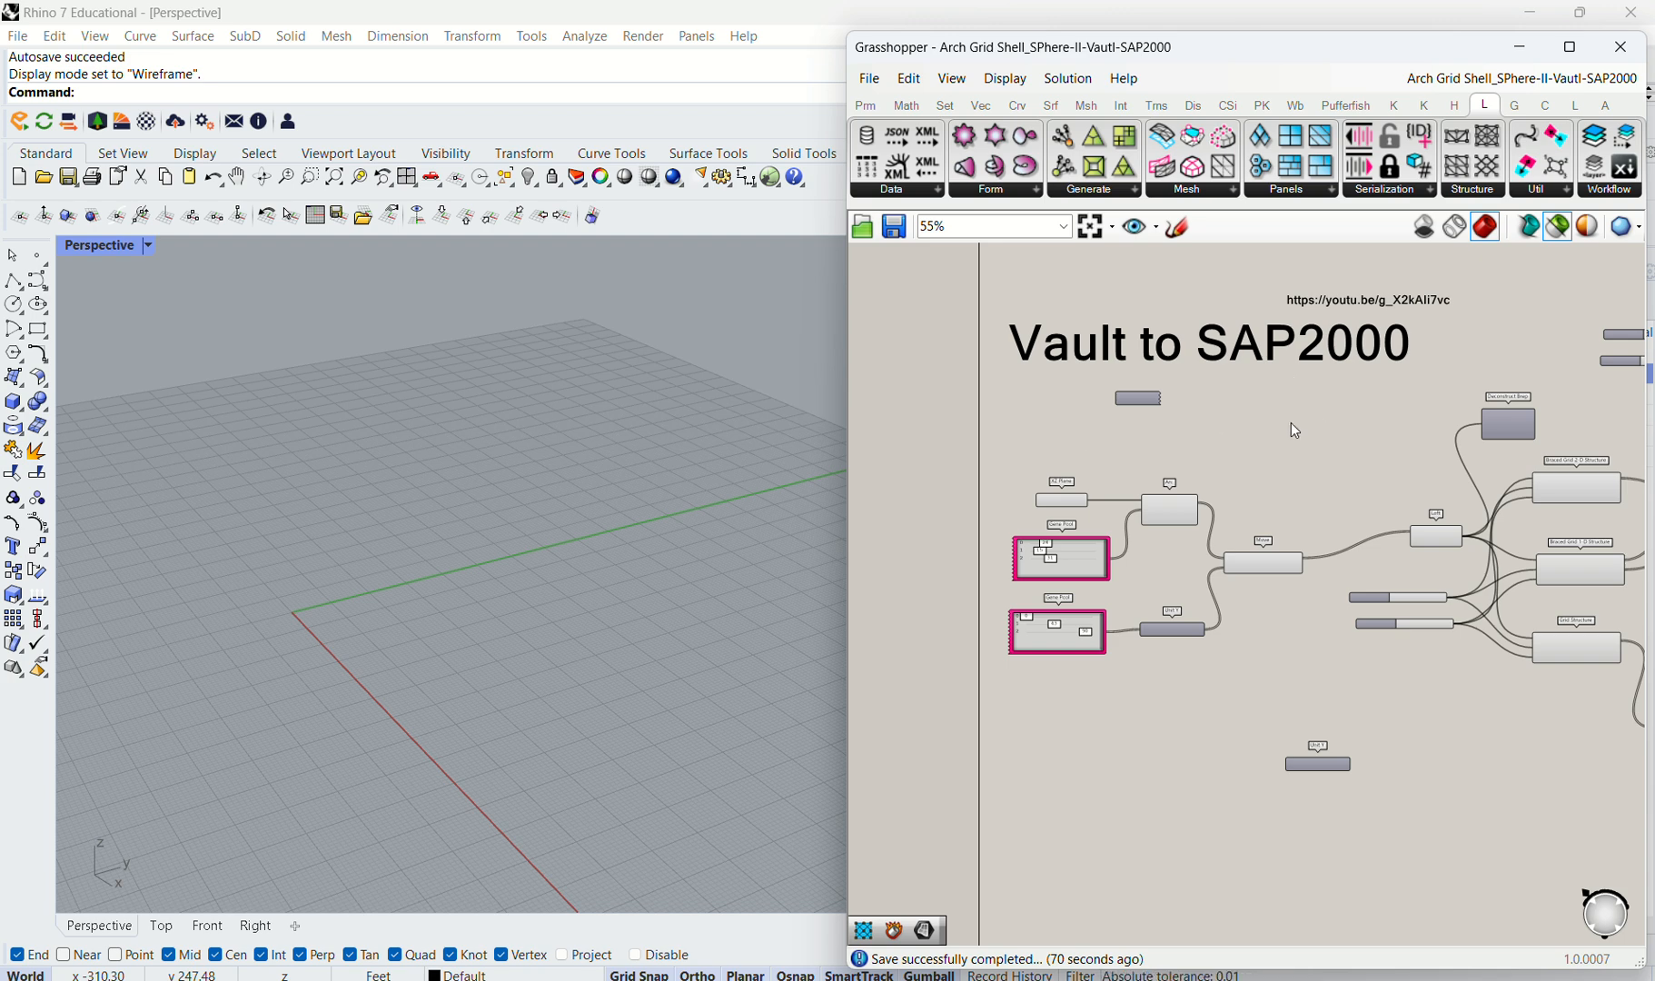
Step: Turn off the selected-objects-only preview so the geometry of the whole vault definition displays in the Rhino viewport
scroll(1127, 560, up, 3)
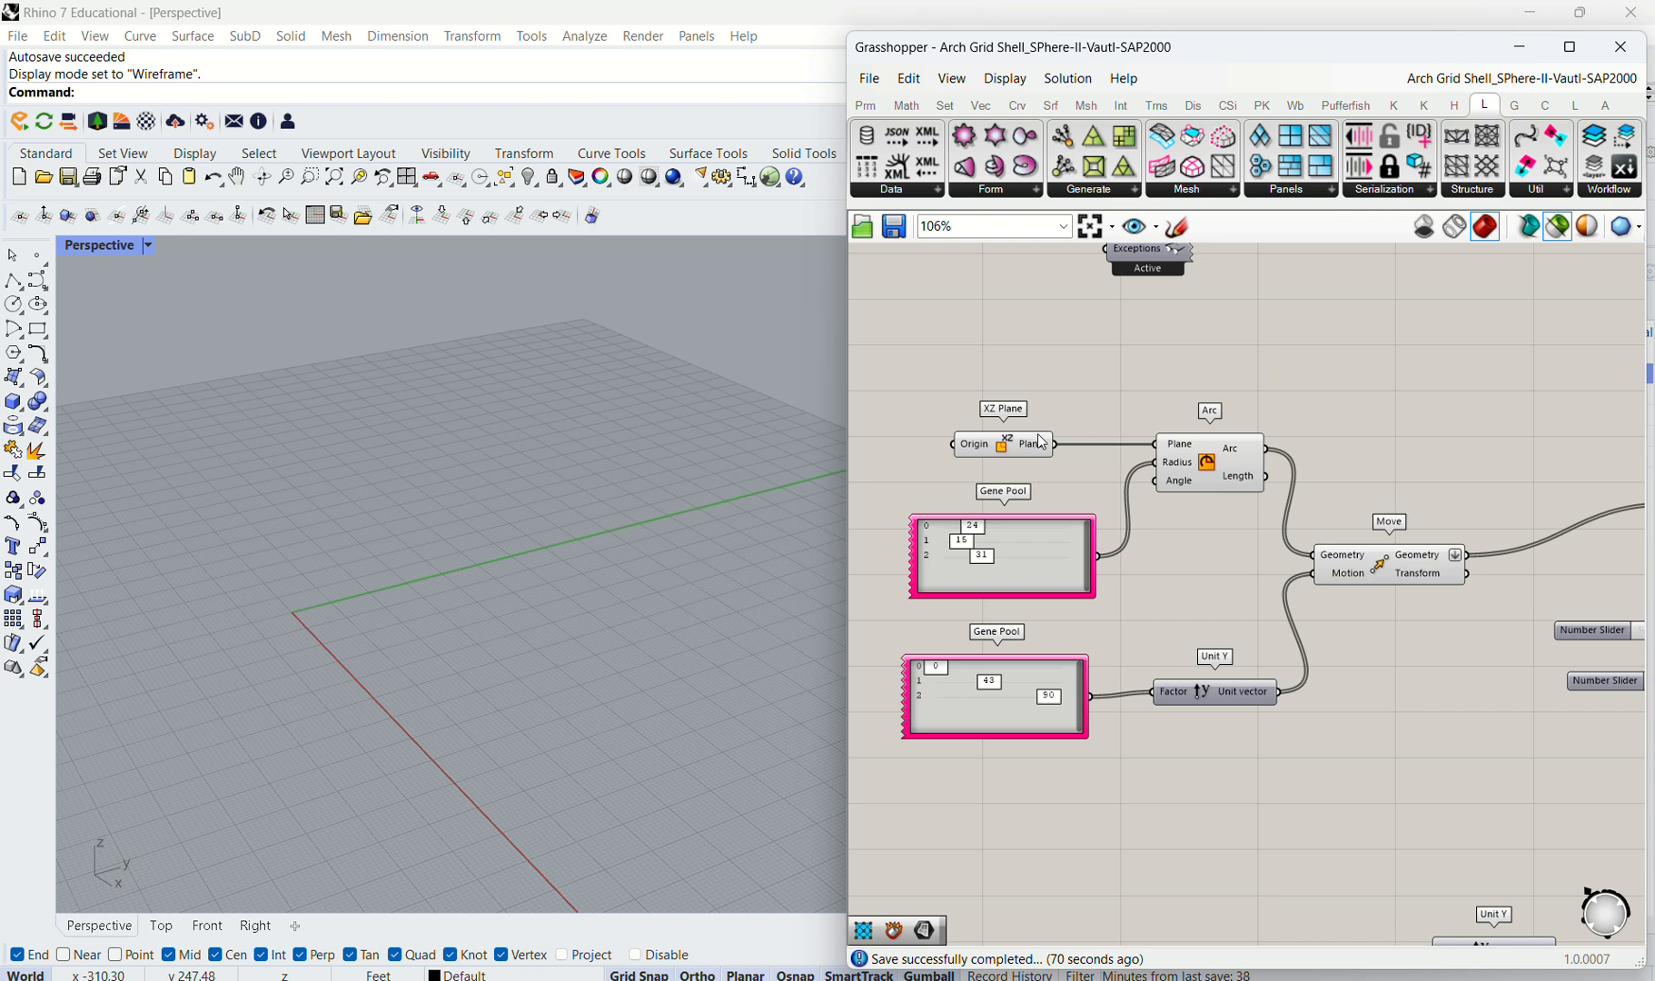
scroll(387, 556, down, 2)
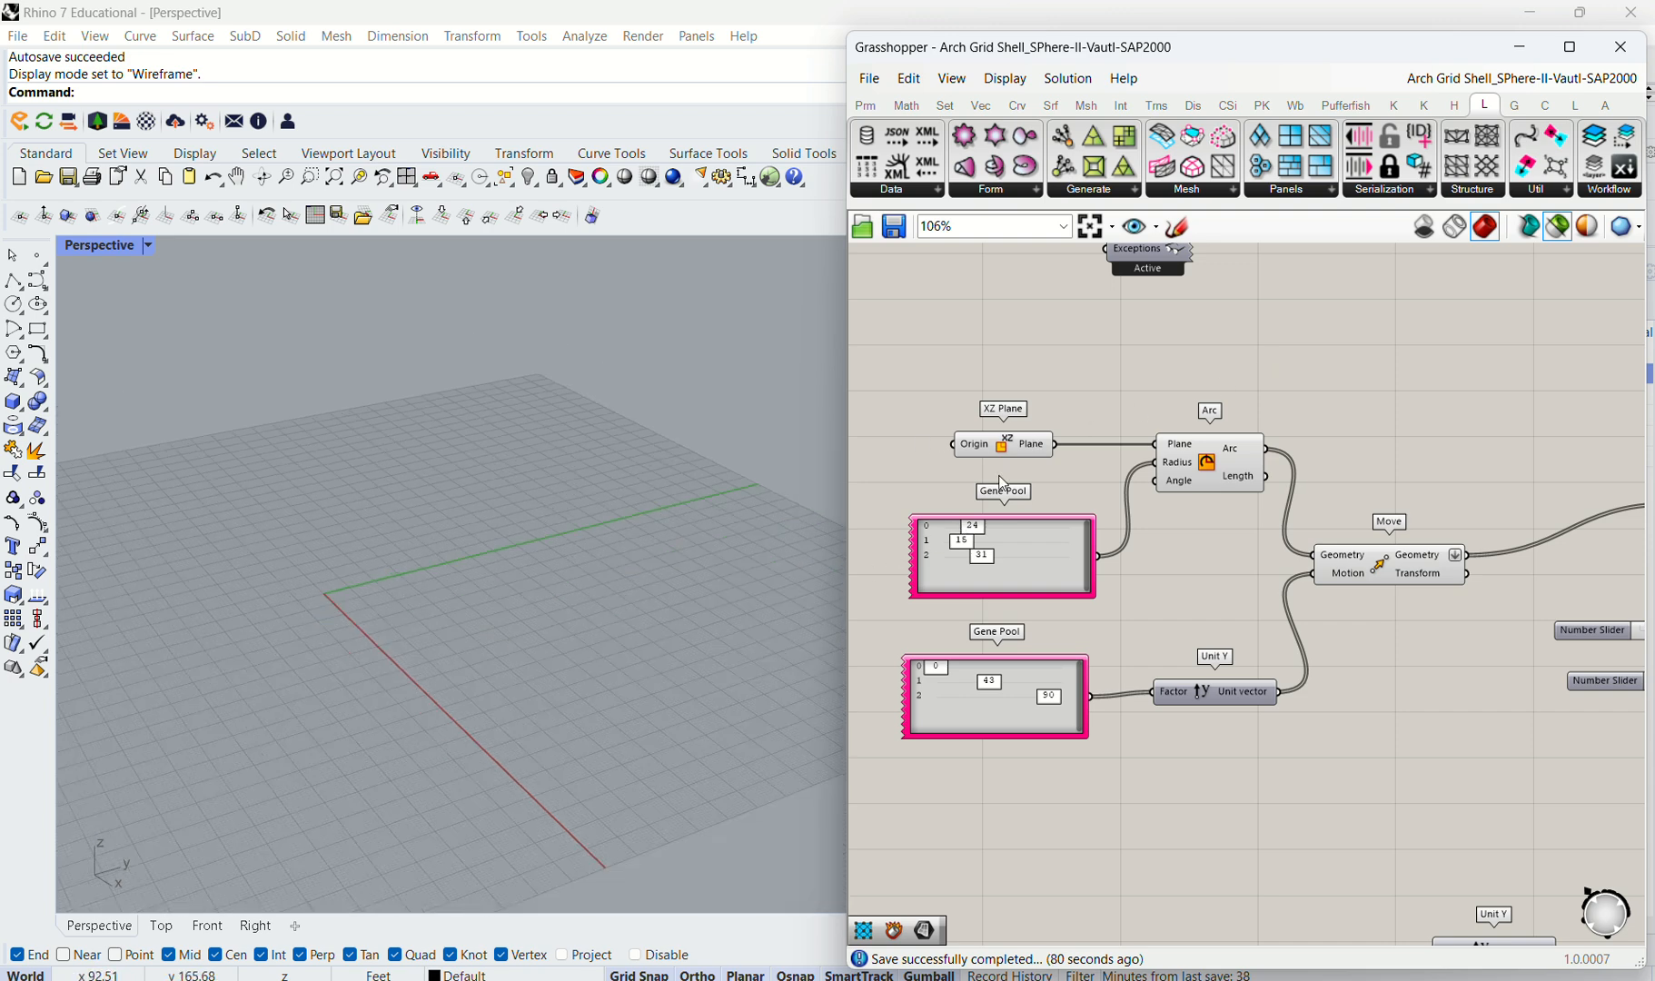
click(1014, 447)
click(1097, 413)
scroll(1407, 353, down, 5)
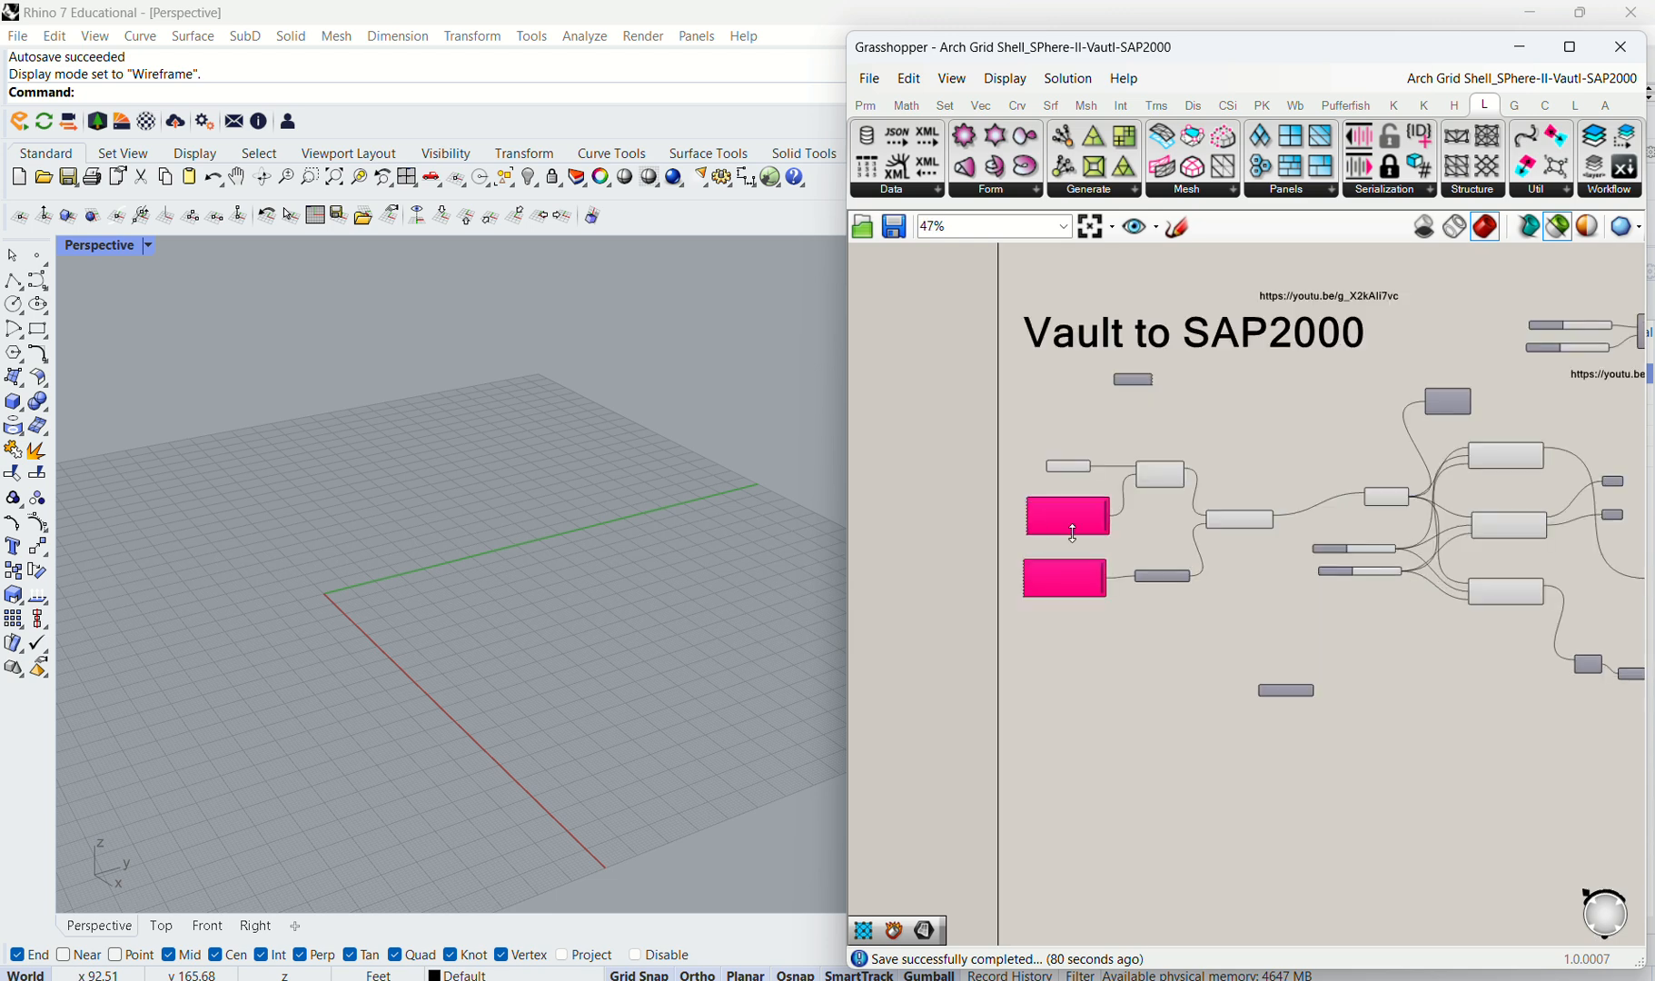
scroll(1073, 533, up, 5)
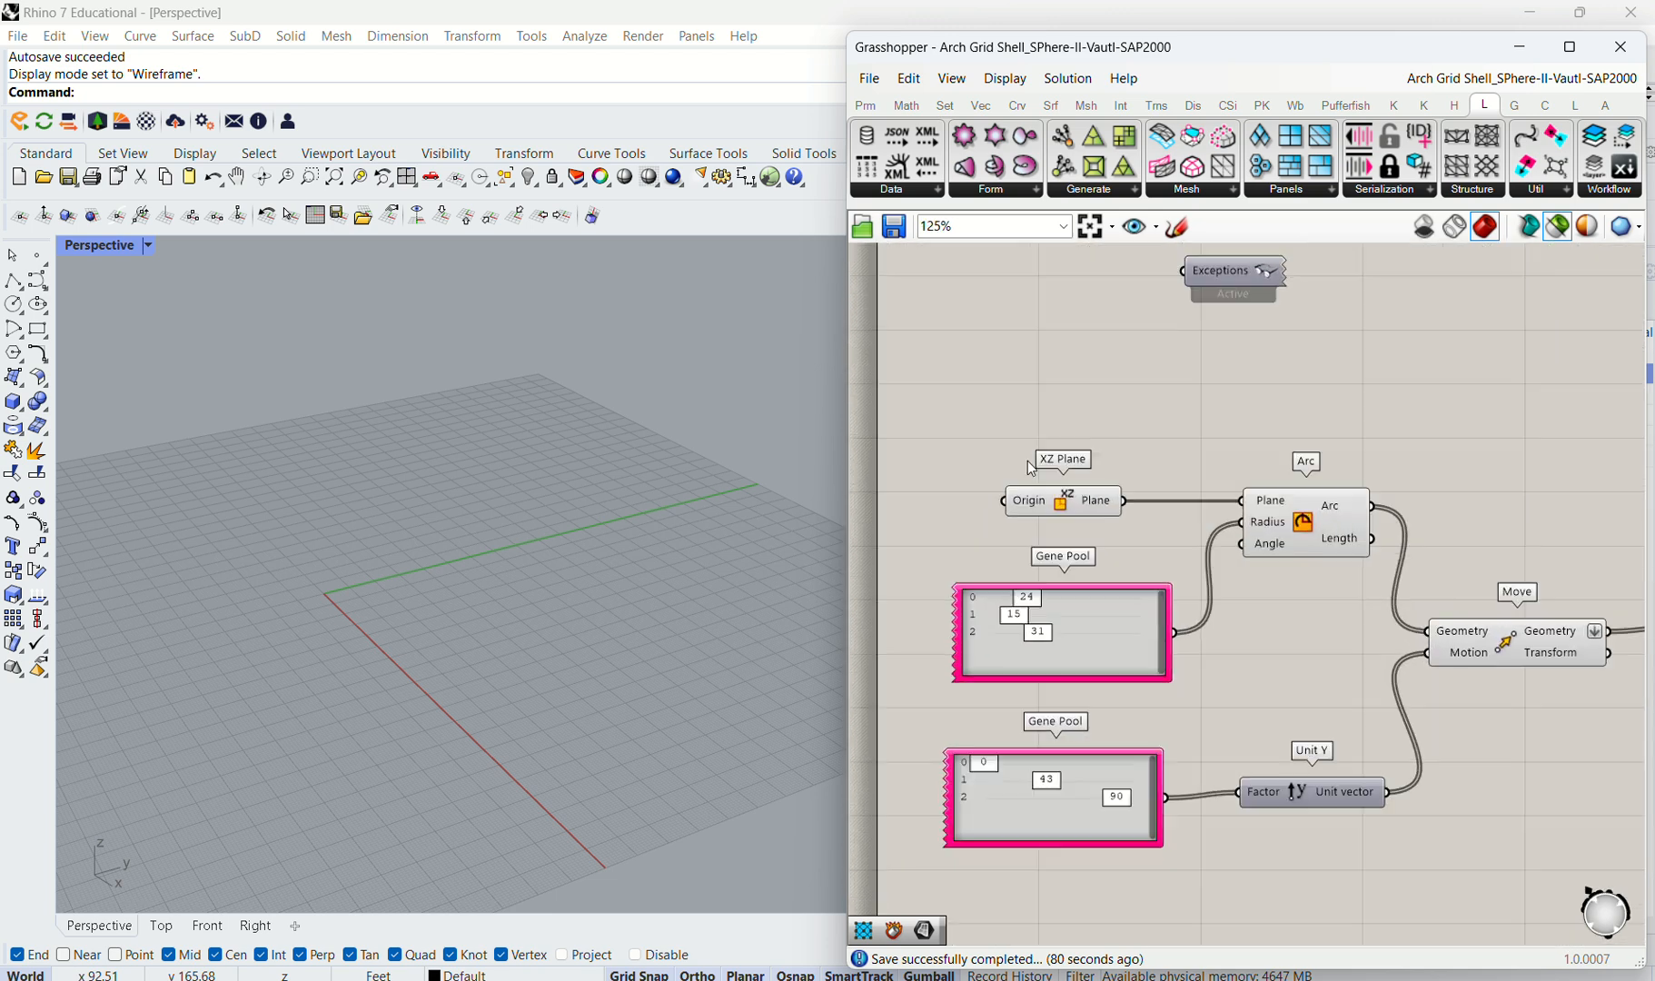
scroll(1035, 468, up, 1)
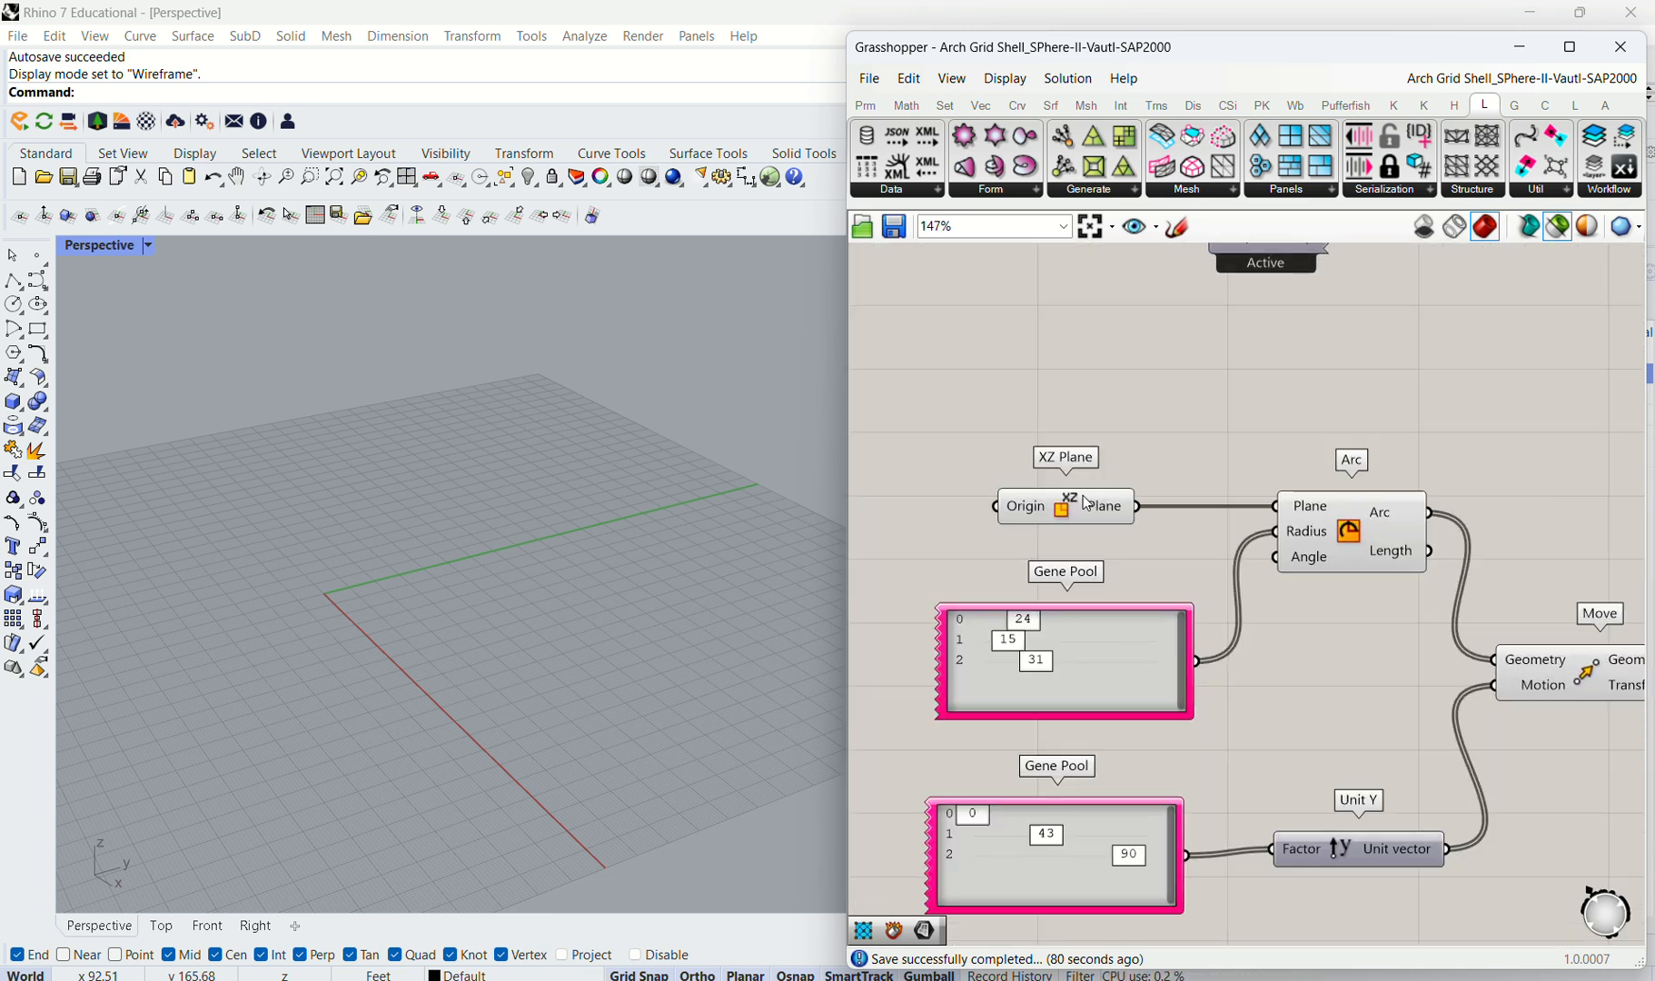
click(1549, 230)
right_drag(752, 439, 371, 504)
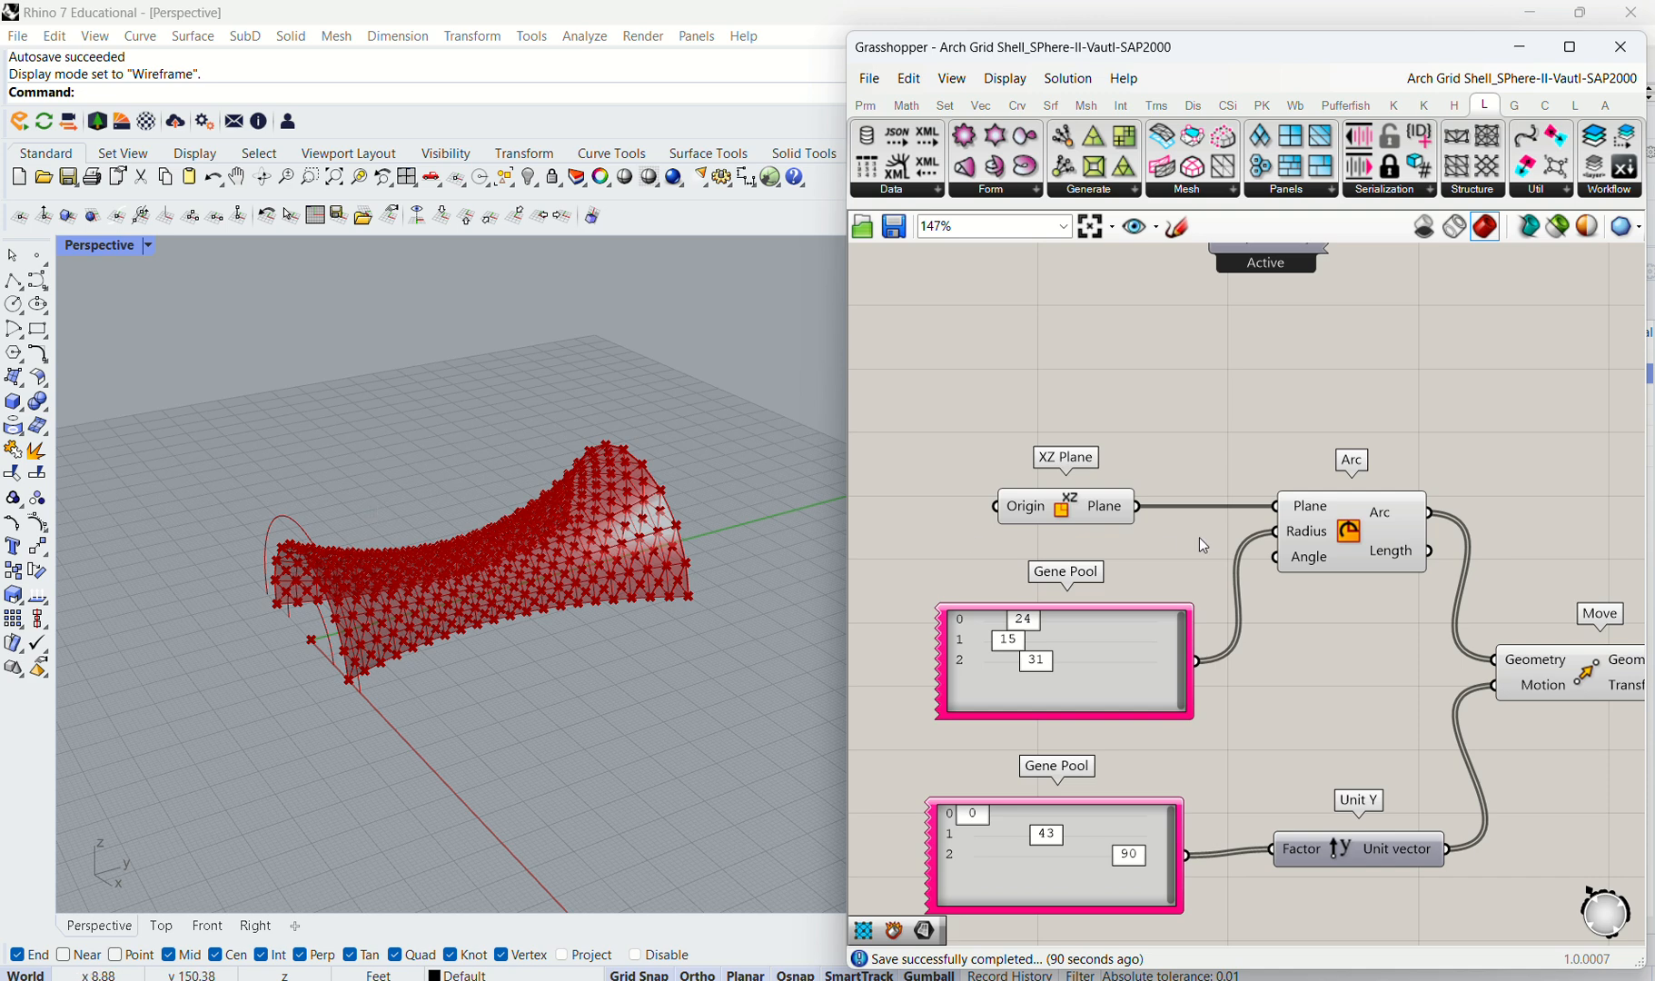
Step: Hide the preview of the Arc, Move and connected Unit Y components
scroll(1199, 537, down, 4)
drag(1285, 650, 1182, 464)
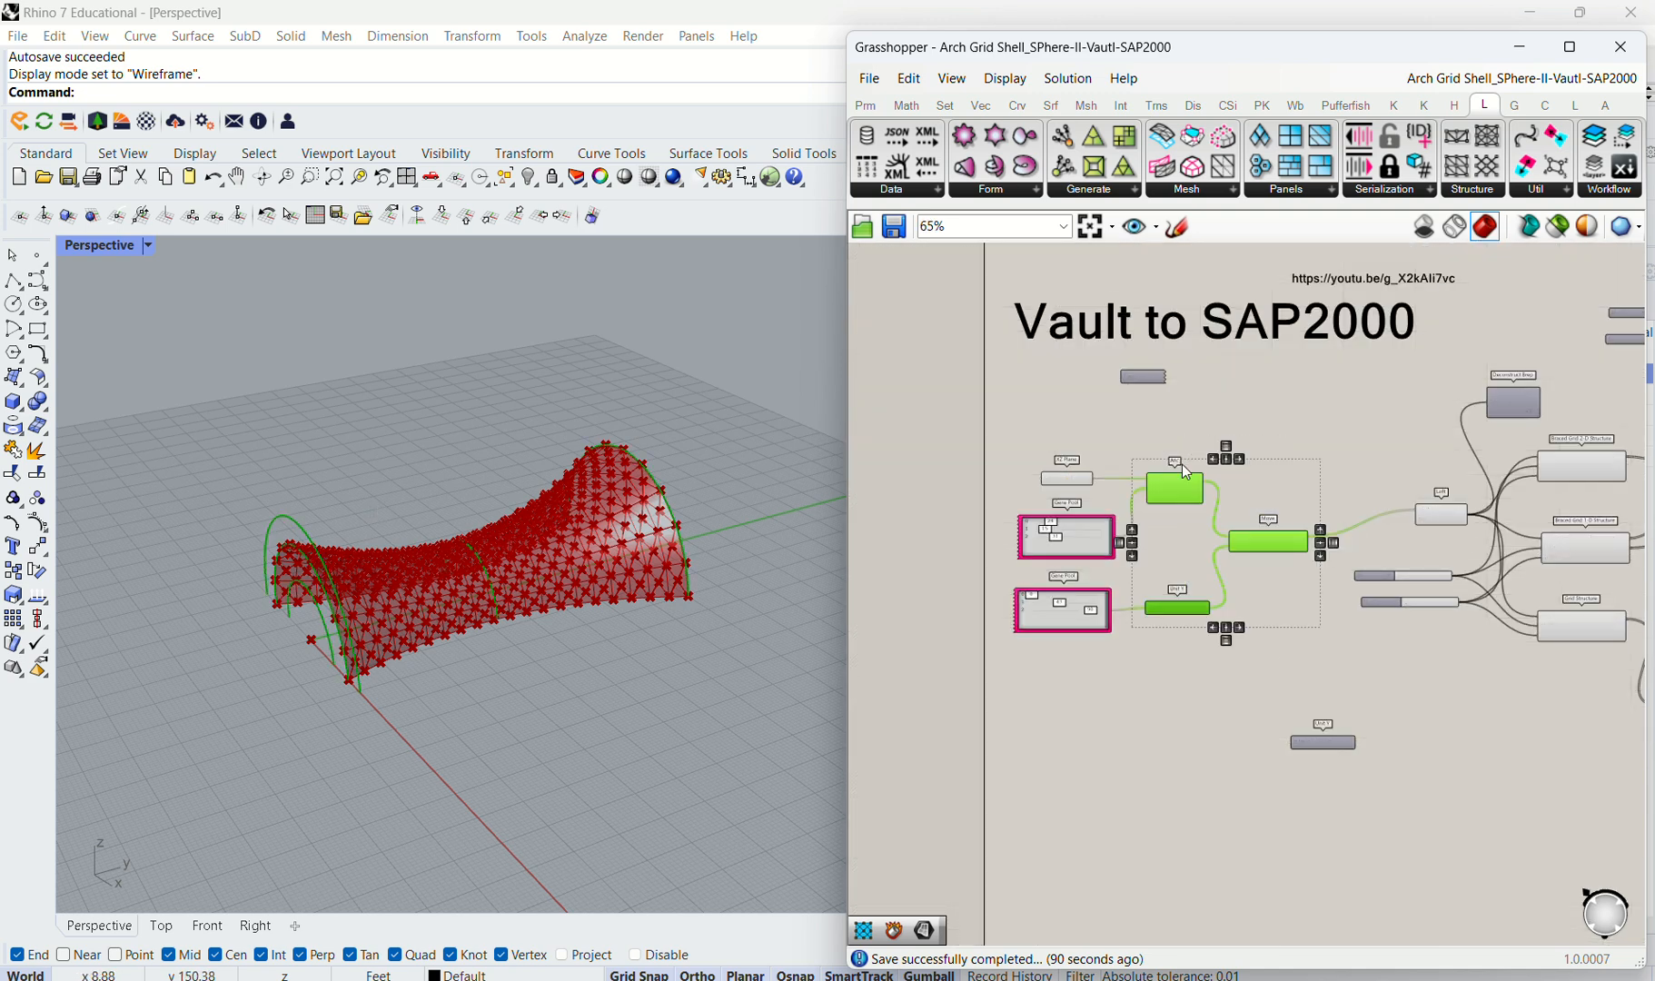
scroll(1182, 464, up, 1)
middle_click(1181, 464)
click(1233, 426)
click(1343, 409)
scroll(1093, 523, up, 2)
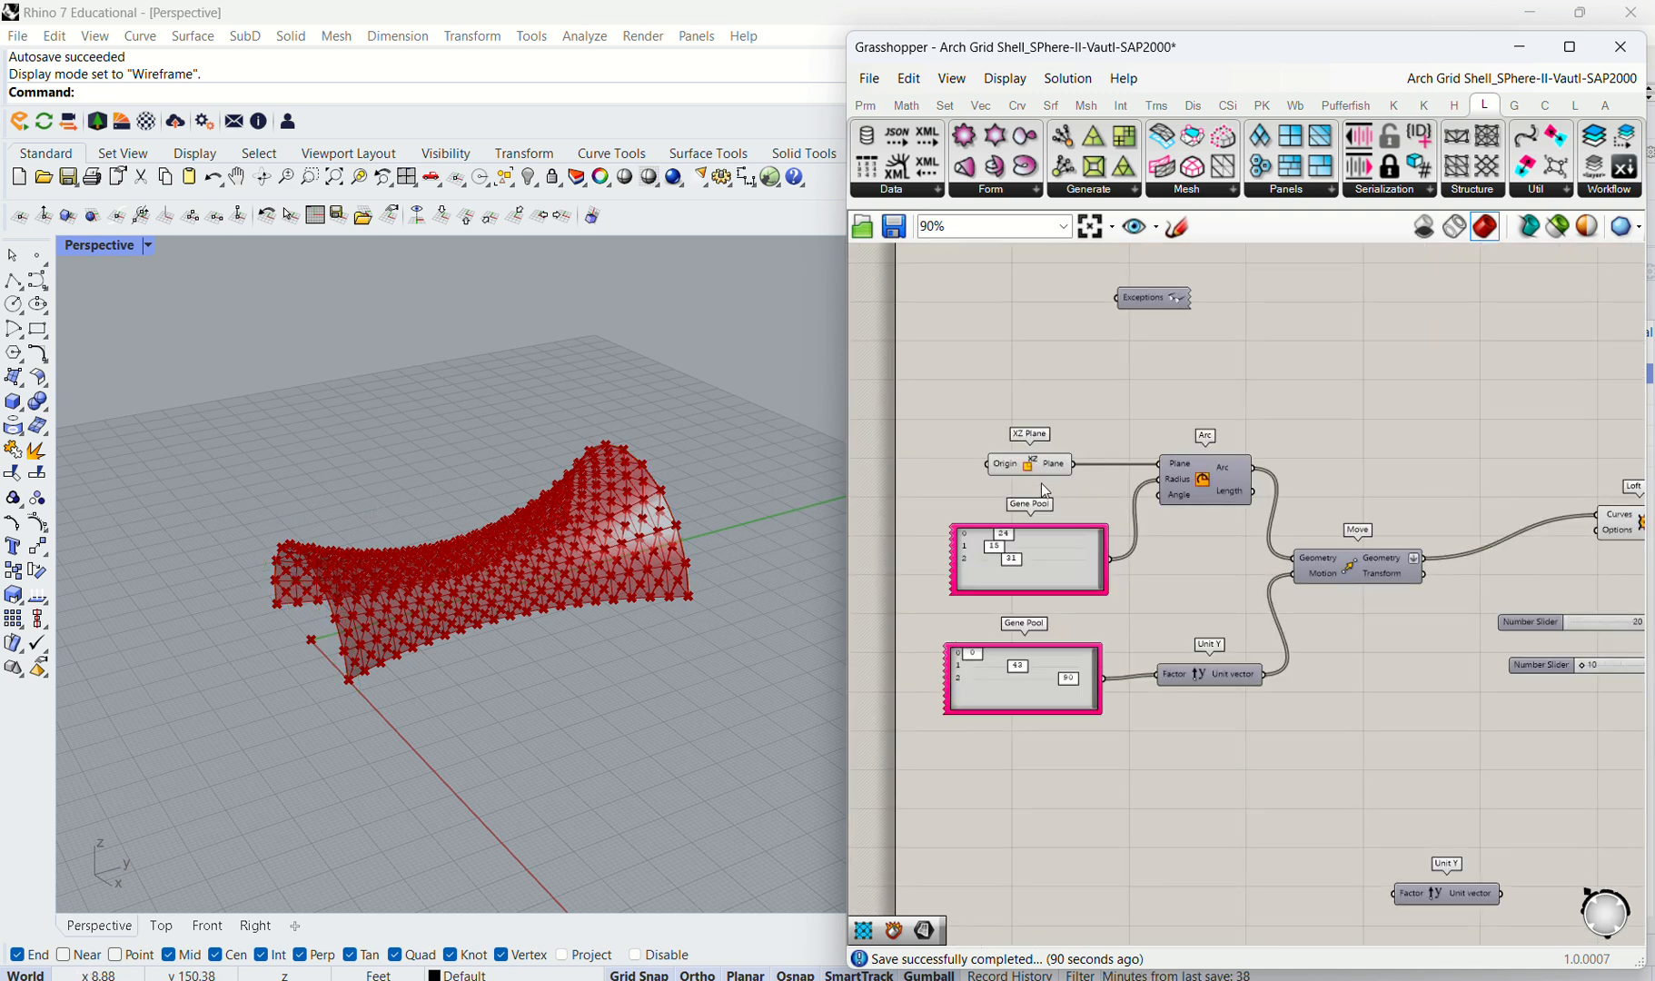
Step: Hide the preview of the Loft, the grid structure components and everything downstream of them in the vault definition
scroll(1134, 500, down, 3)
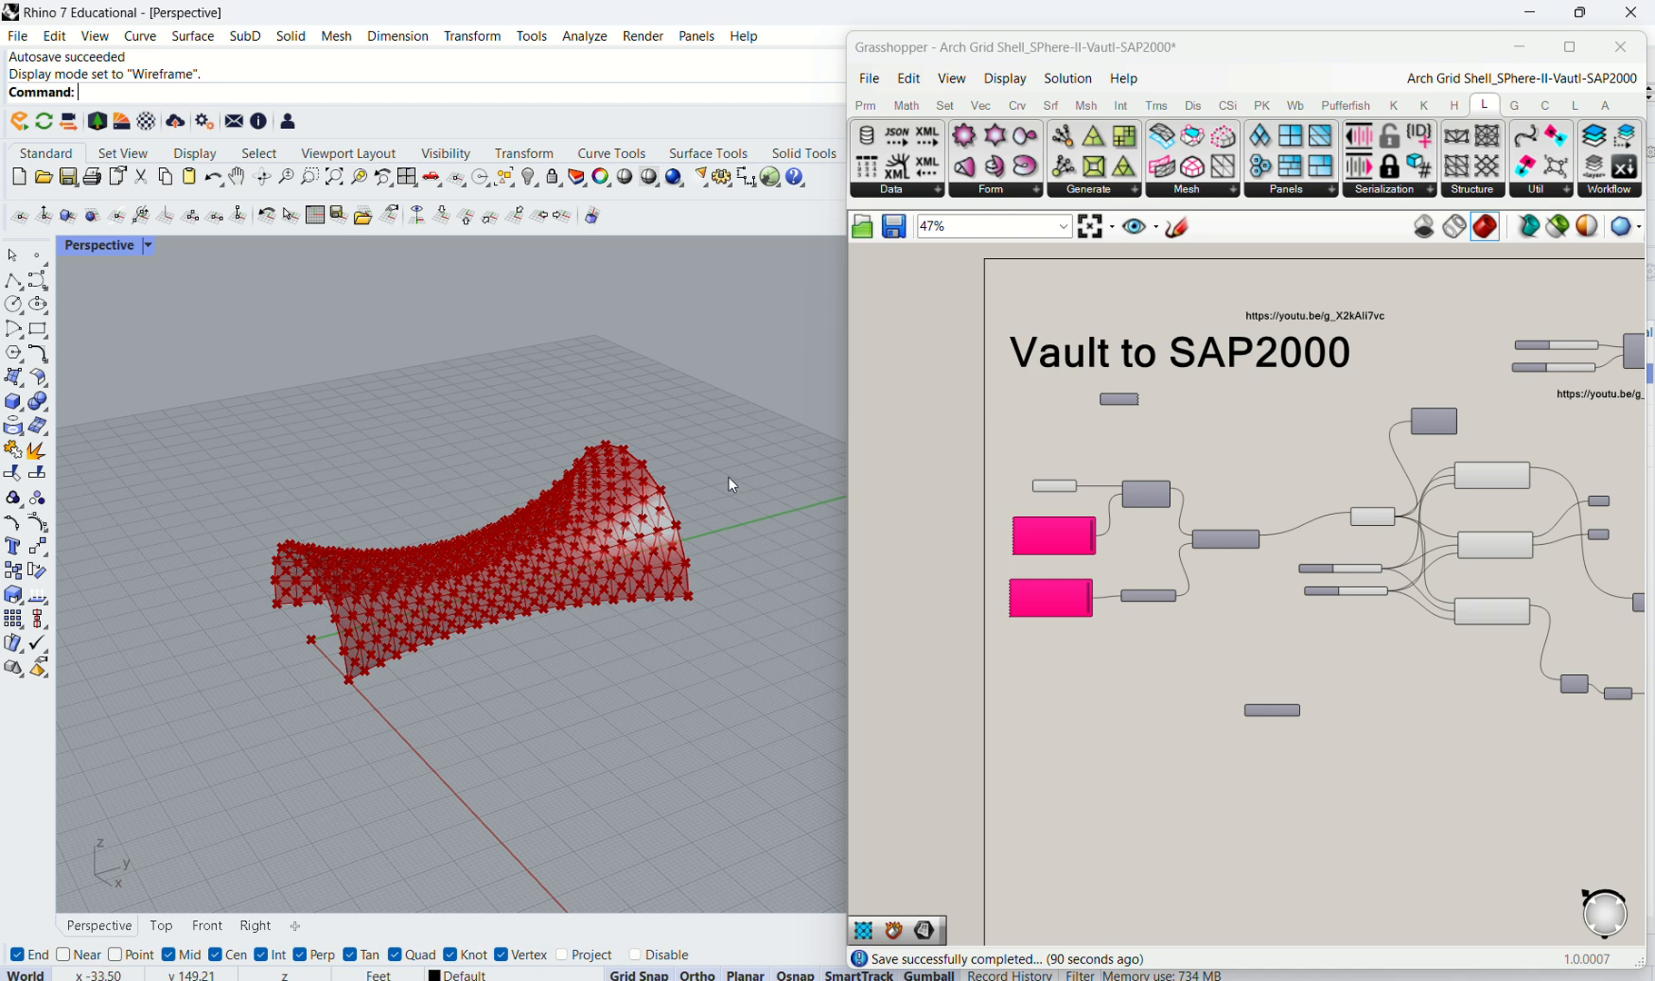
scroll(990, 502, down, 4)
drag(1423, 690, 1094, 404)
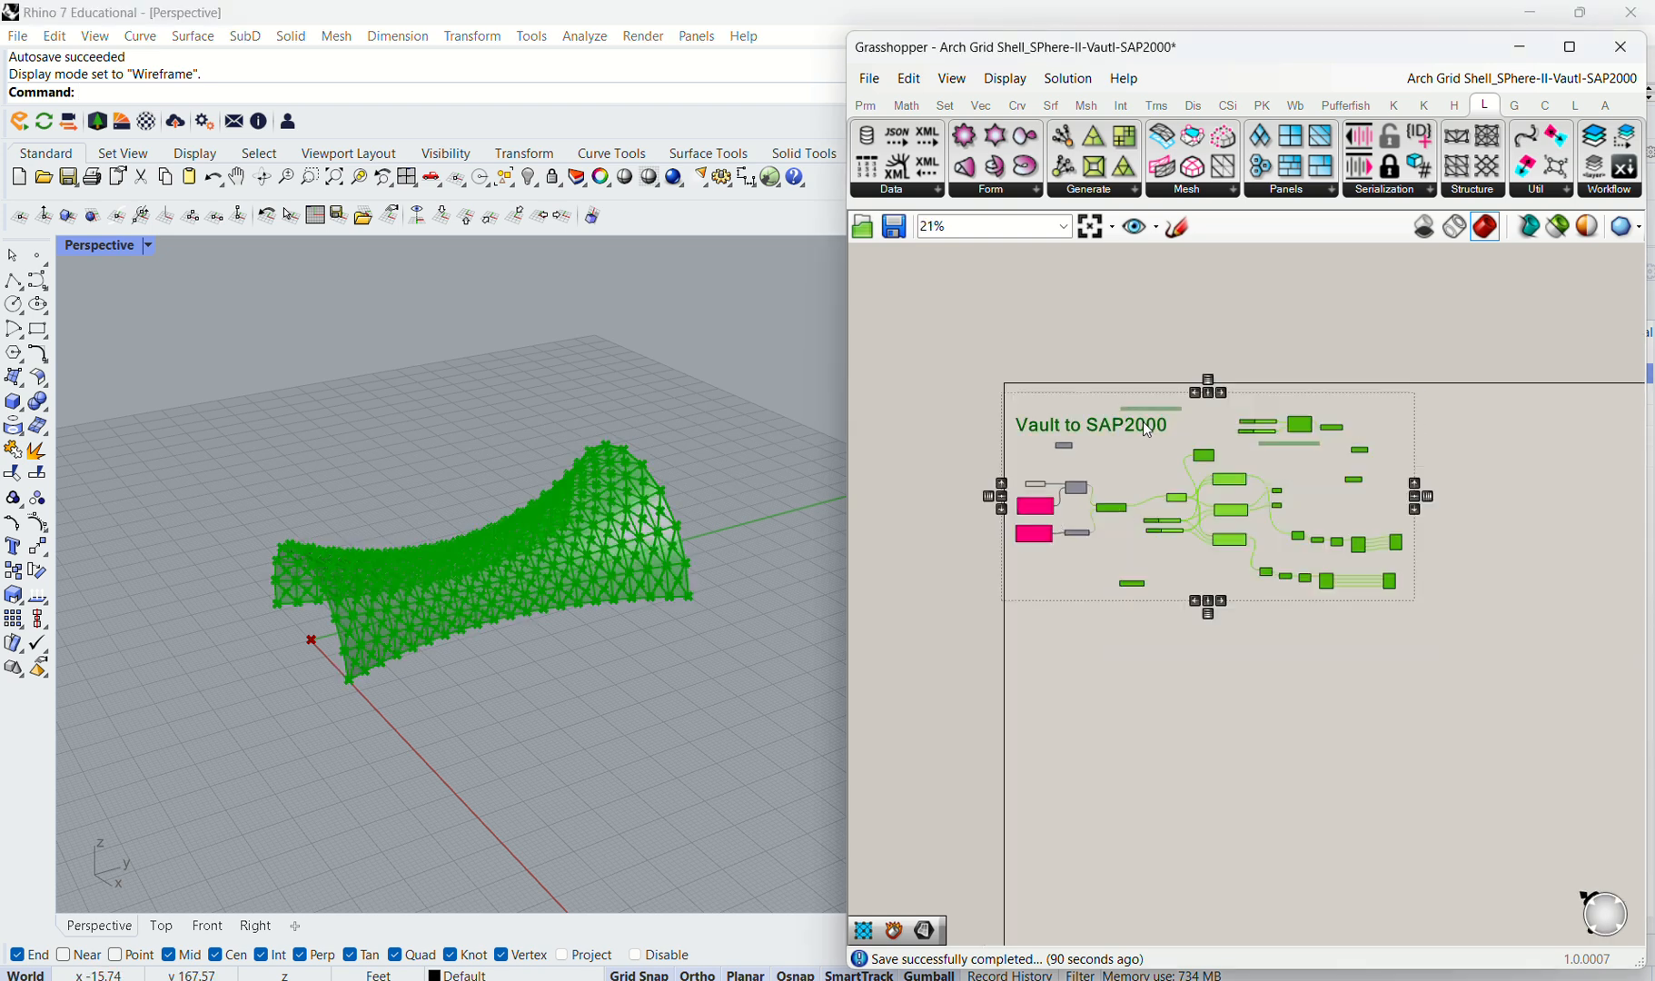
middle_click(1233, 475)
click(1290, 419)
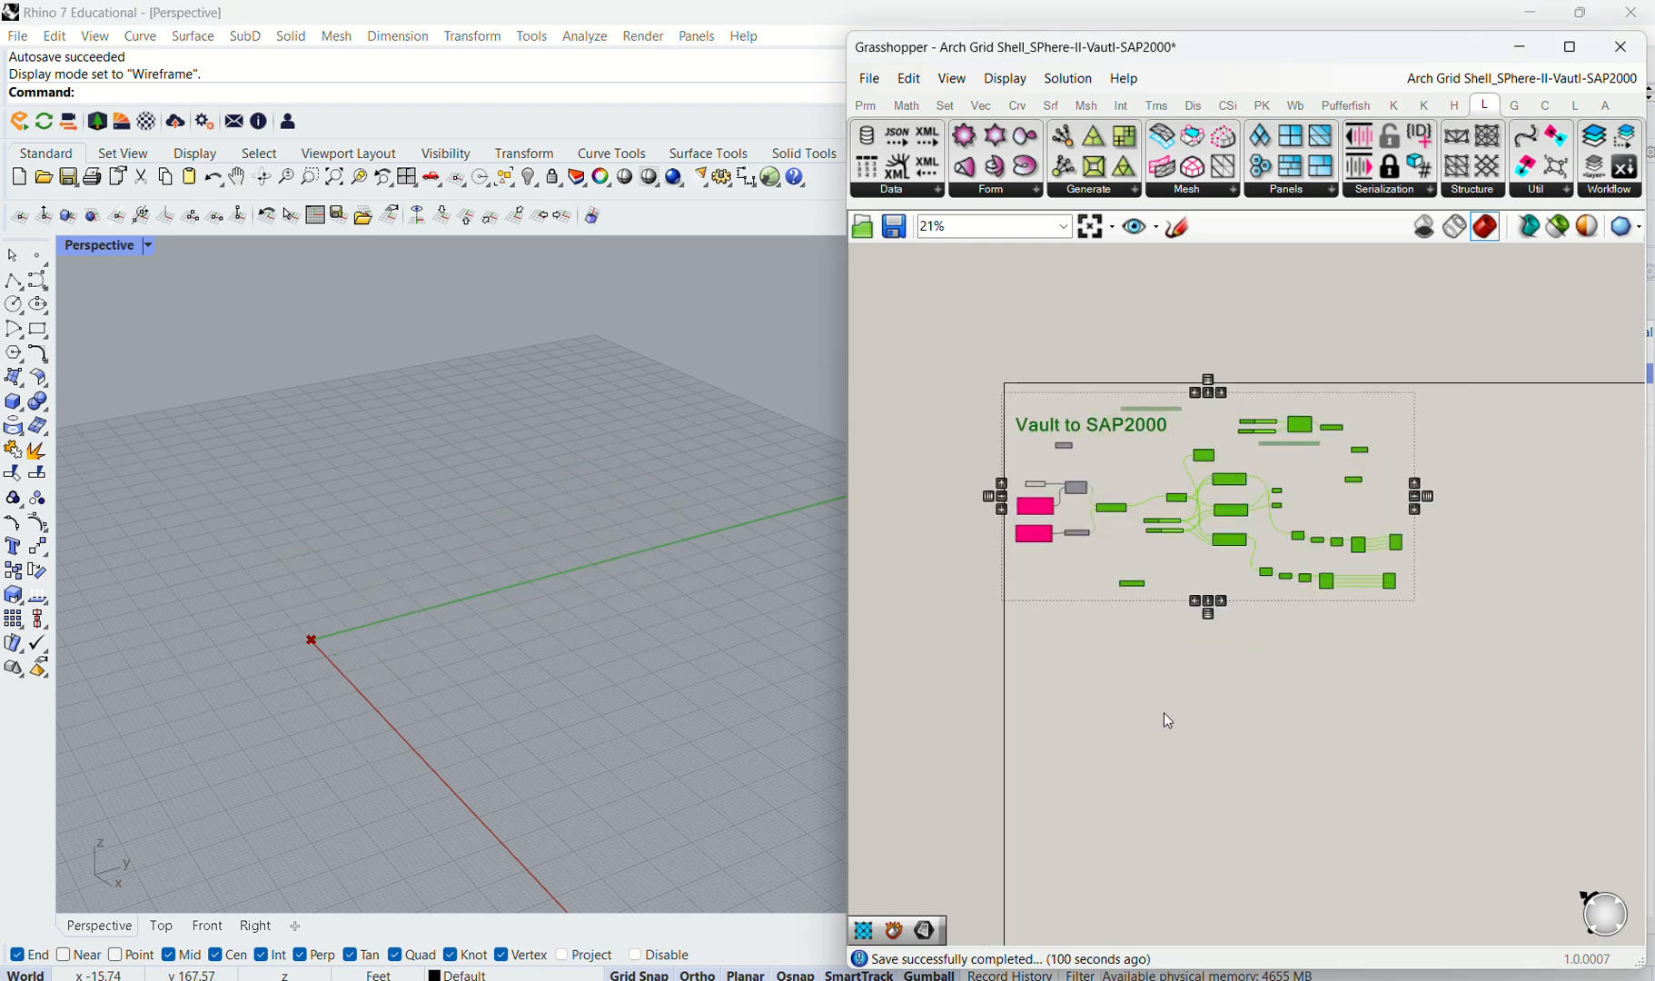
click(1163, 712)
Step: Examine the XZ Plane component that supplies the Arc's plane and its origin in the viewport
scroll(944, 515, up, 2)
scroll(1004, 497, up, 2)
scroll(392, 591, up, 5)
shift+right_drag(231, 698, 416, 611)
scroll(1243, 503, up, 5)
click(1080, 379)
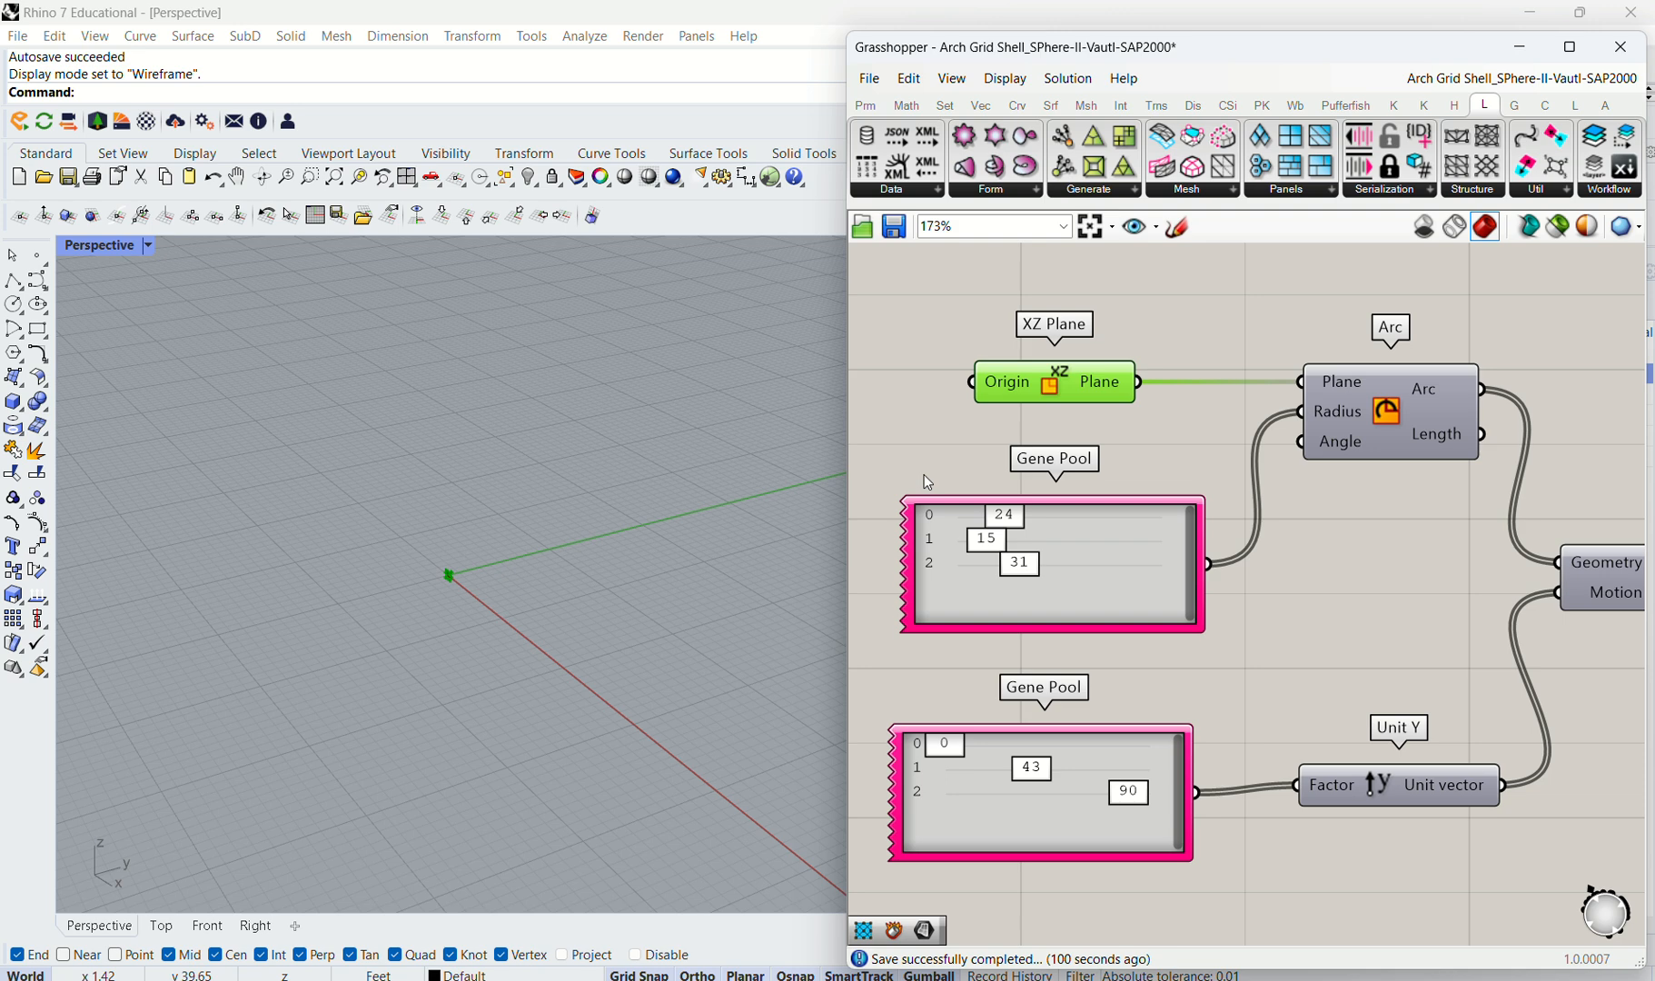
Step: Enable the preview of the Arc component so its concentric arcs show in the viewport
click(1378, 423)
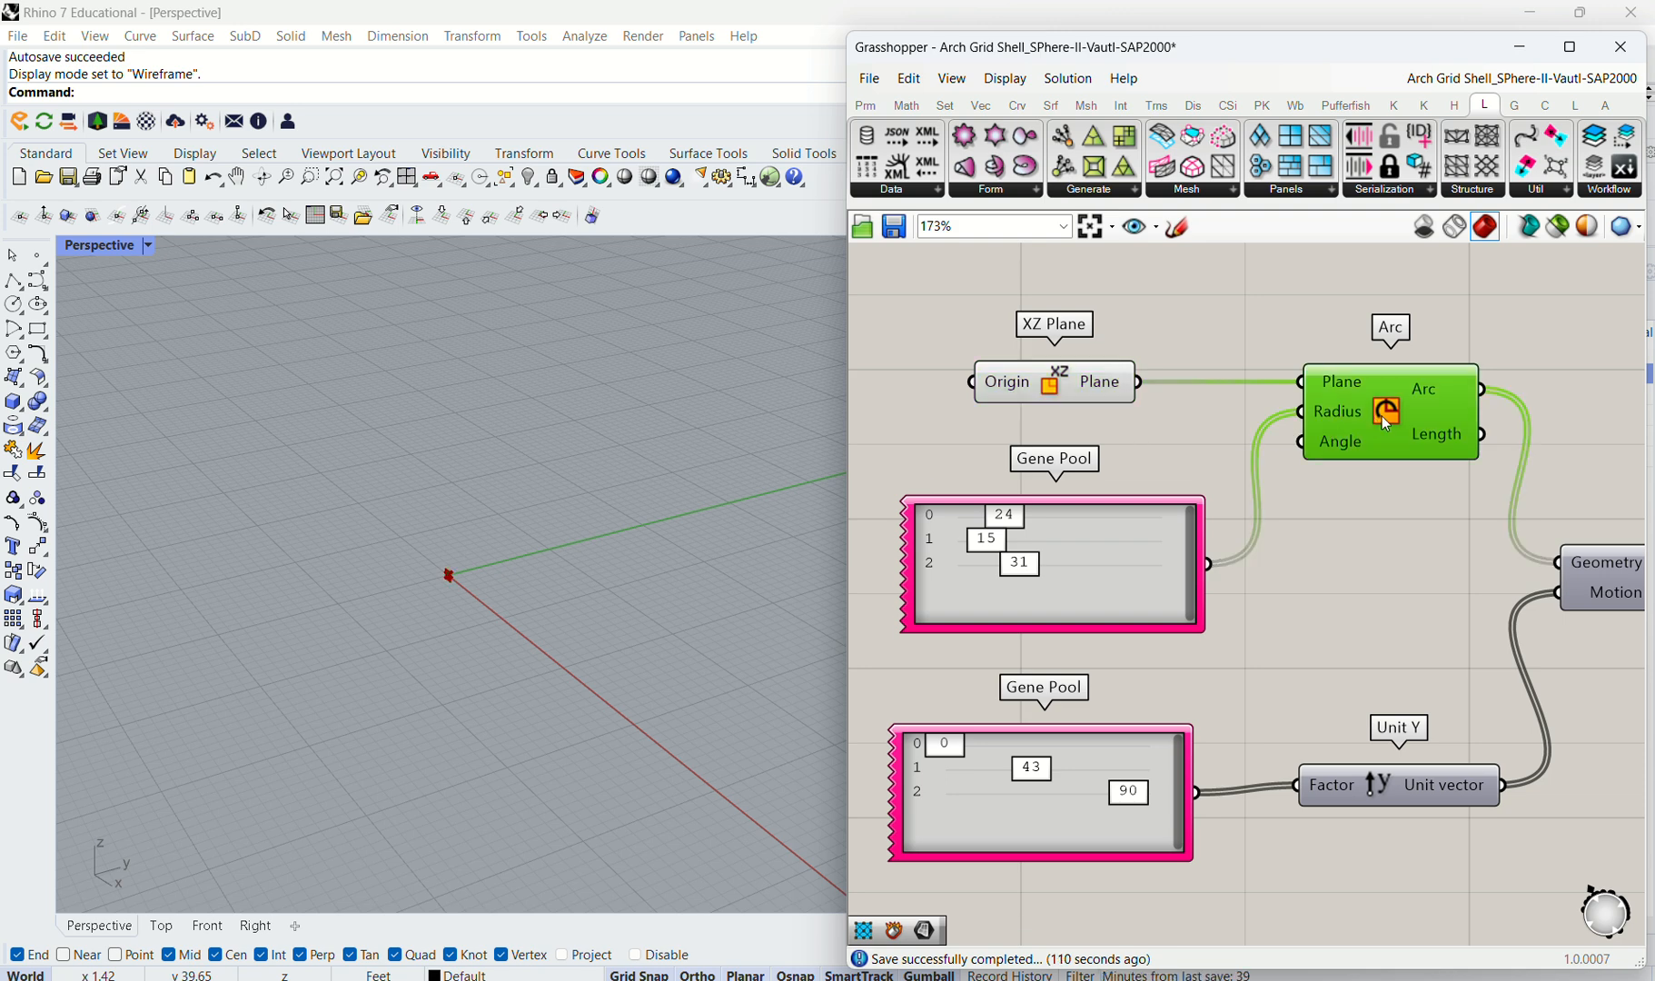
middle_click(1382, 416)
click(1438, 375)
click(1271, 490)
right_drag(582, 554, 592, 656)
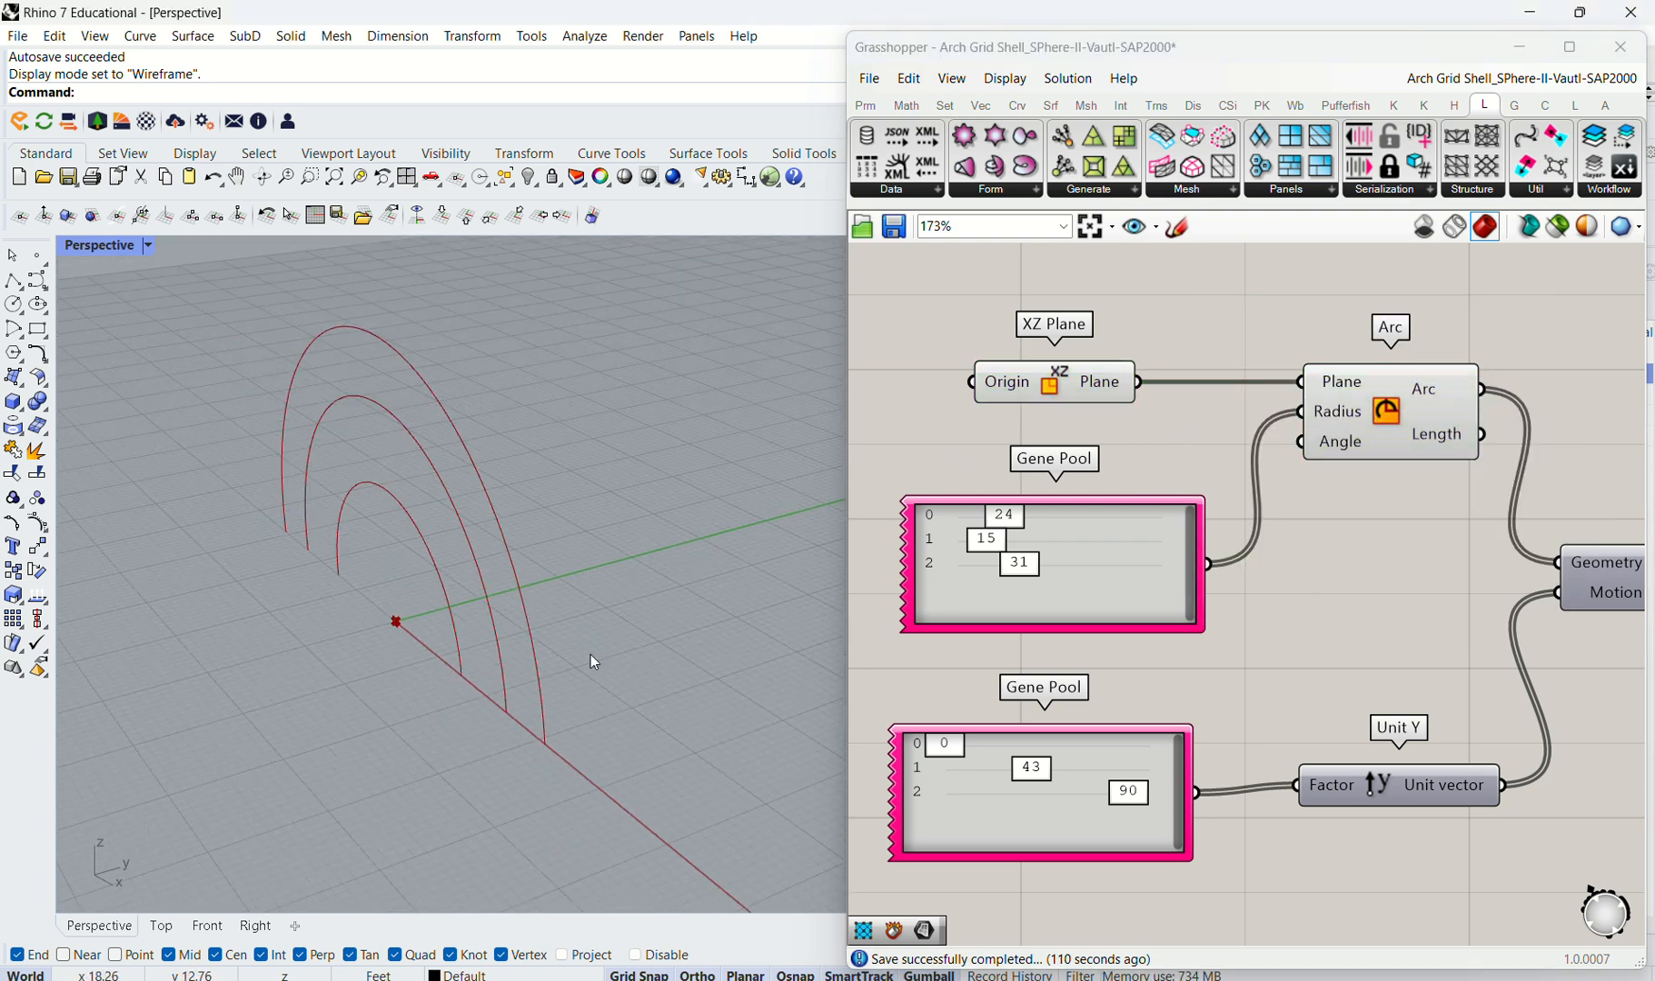
Step: Examine the Arc component and how the connected Gene Pool supplies the radii of its three arcs
click(1432, 395)
scroll(1335, 456, down, 1)
scroll(1353, 431, up, 1)
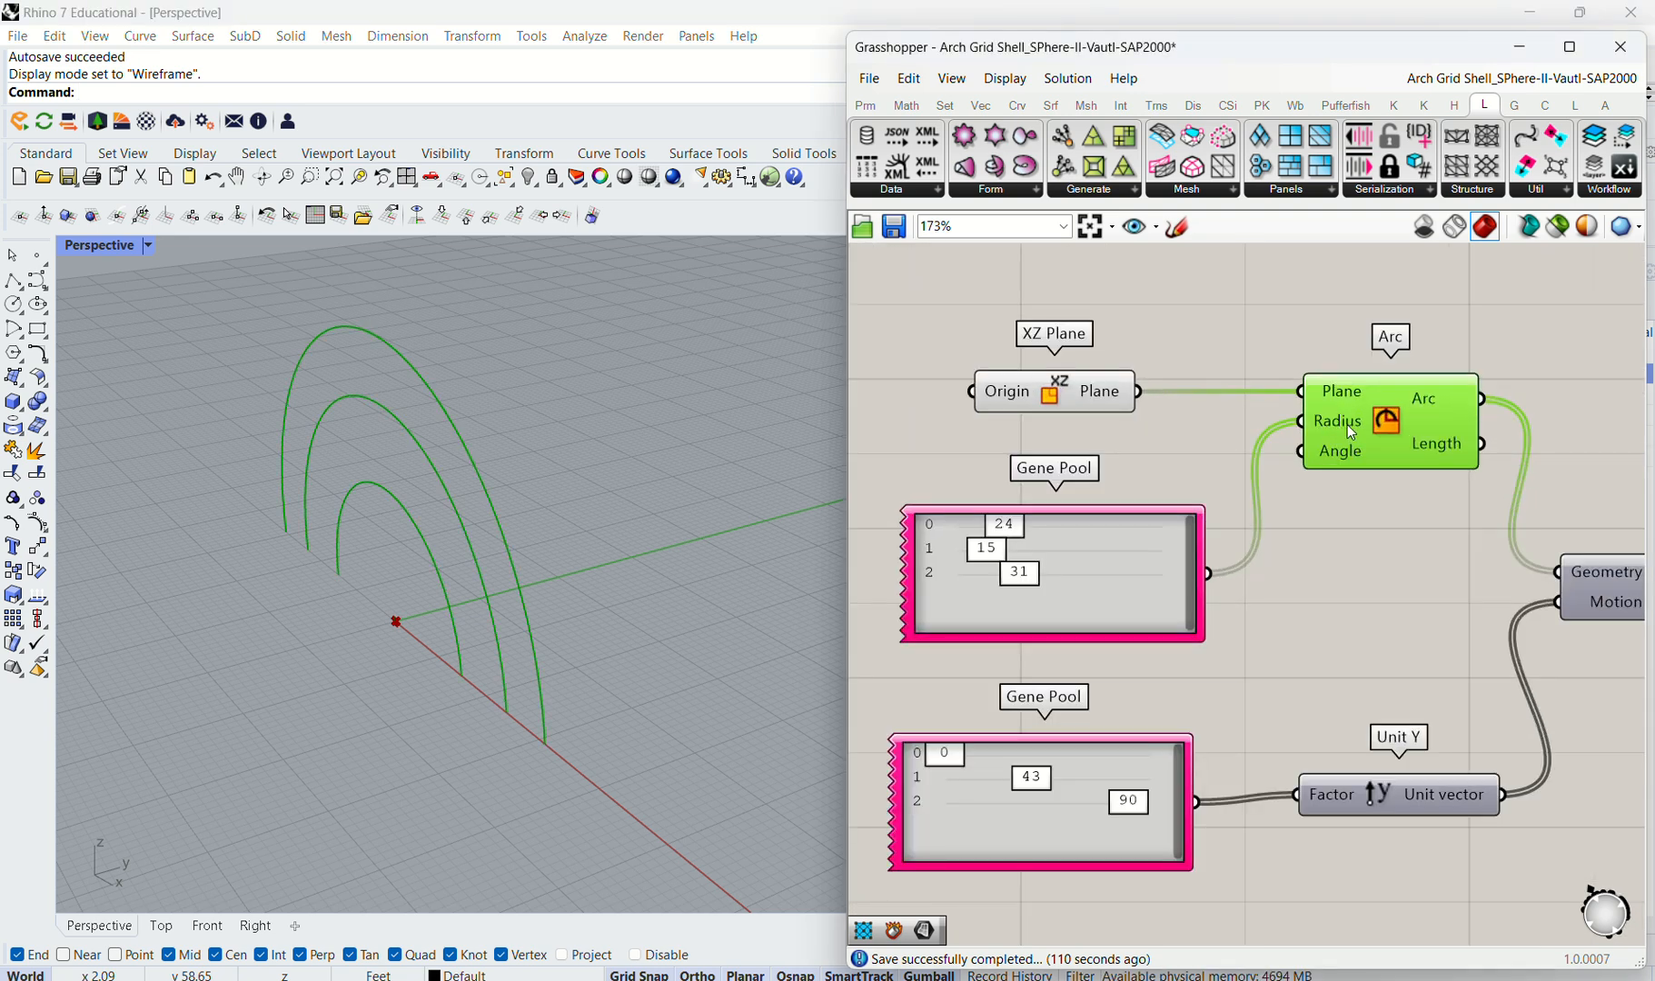
click(1145, 550)
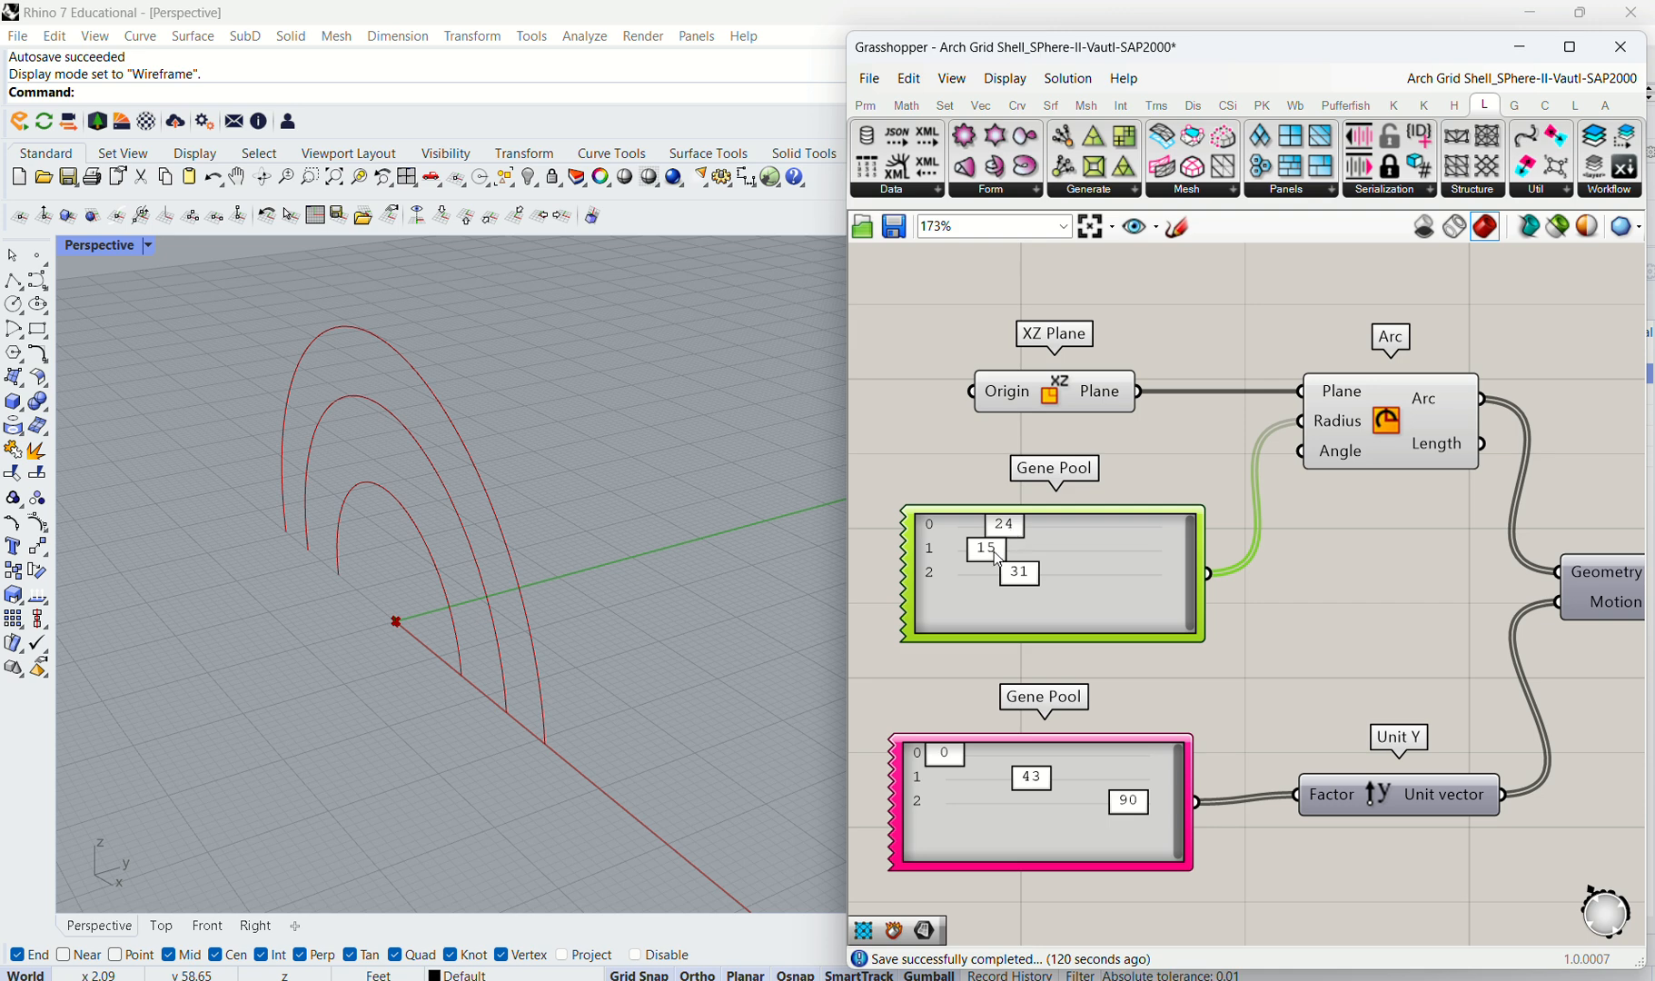
scroll(1022, 504, down, 2)
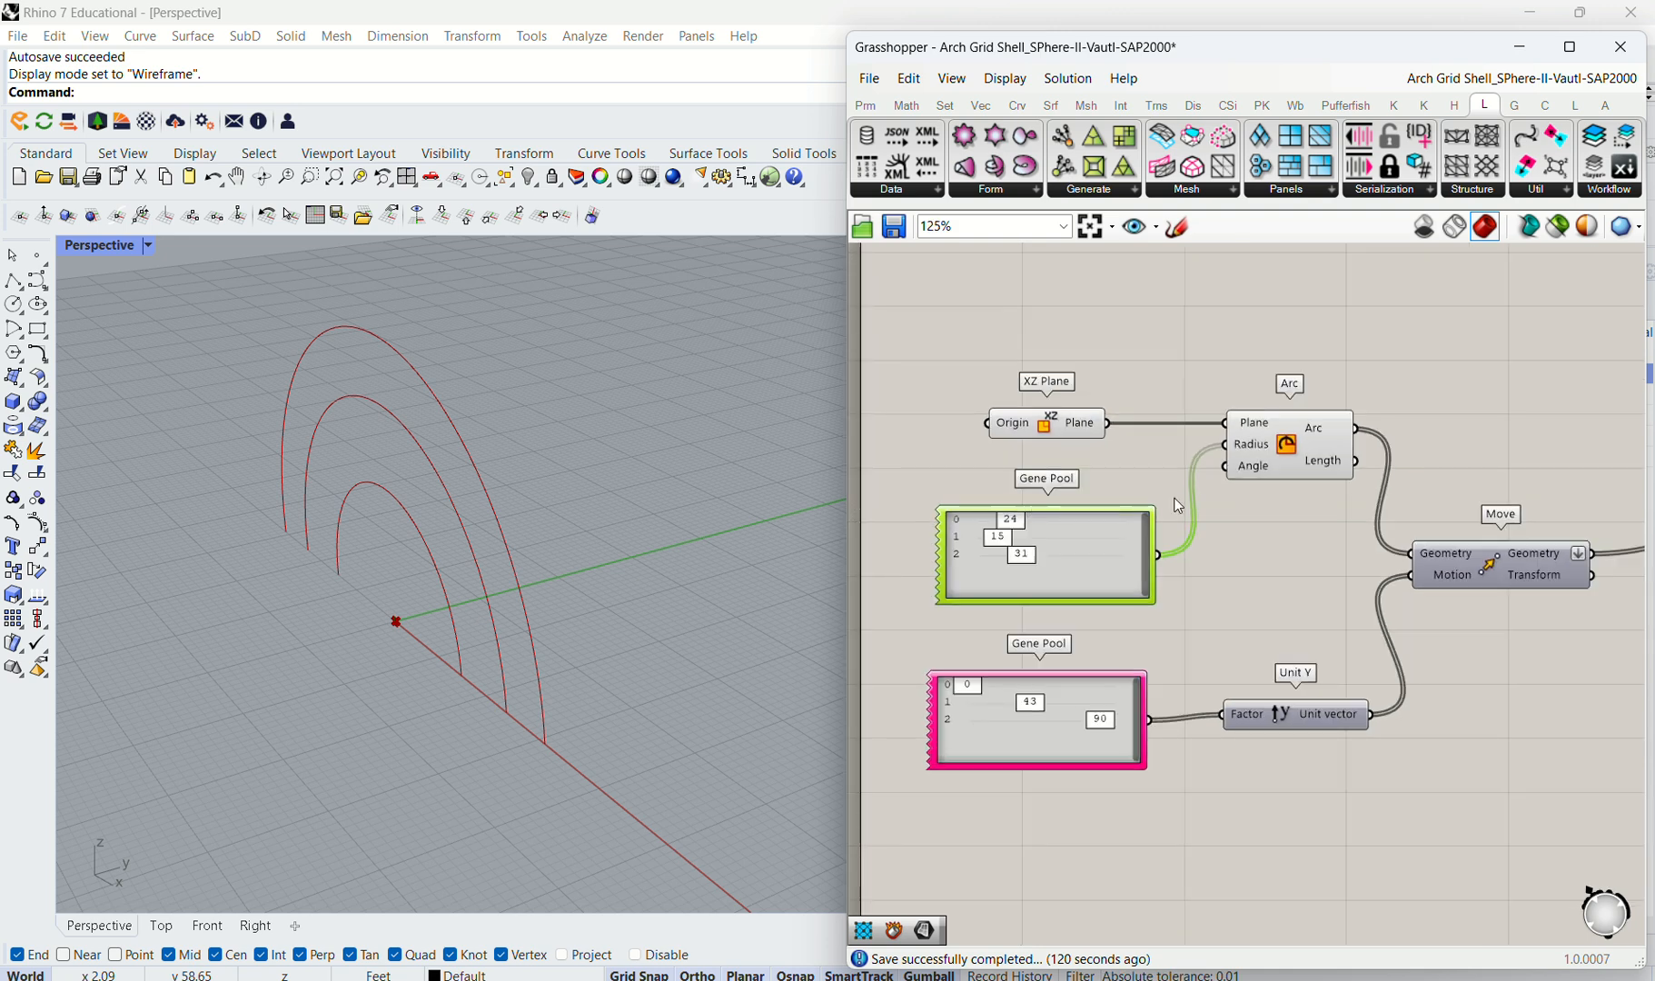
click(1235, 556)
click(1070, 547)
click(1251, 456)
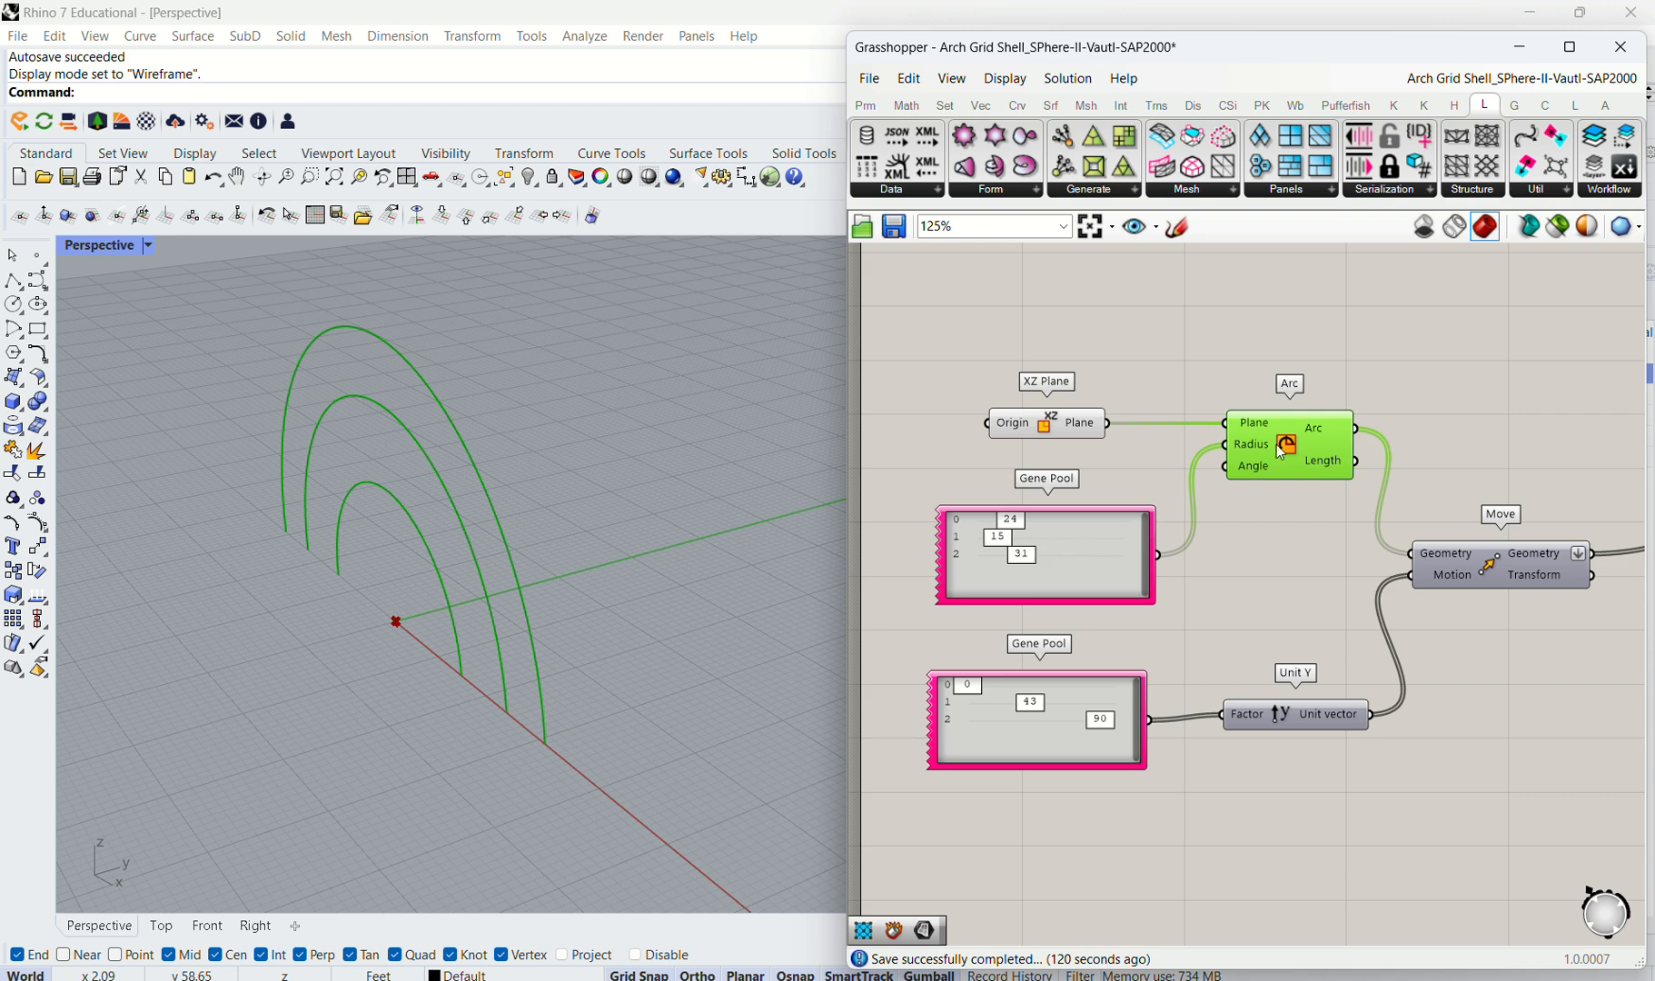
scroll(981, 536, down, 2)
scroll(1149, 532, up, 1)
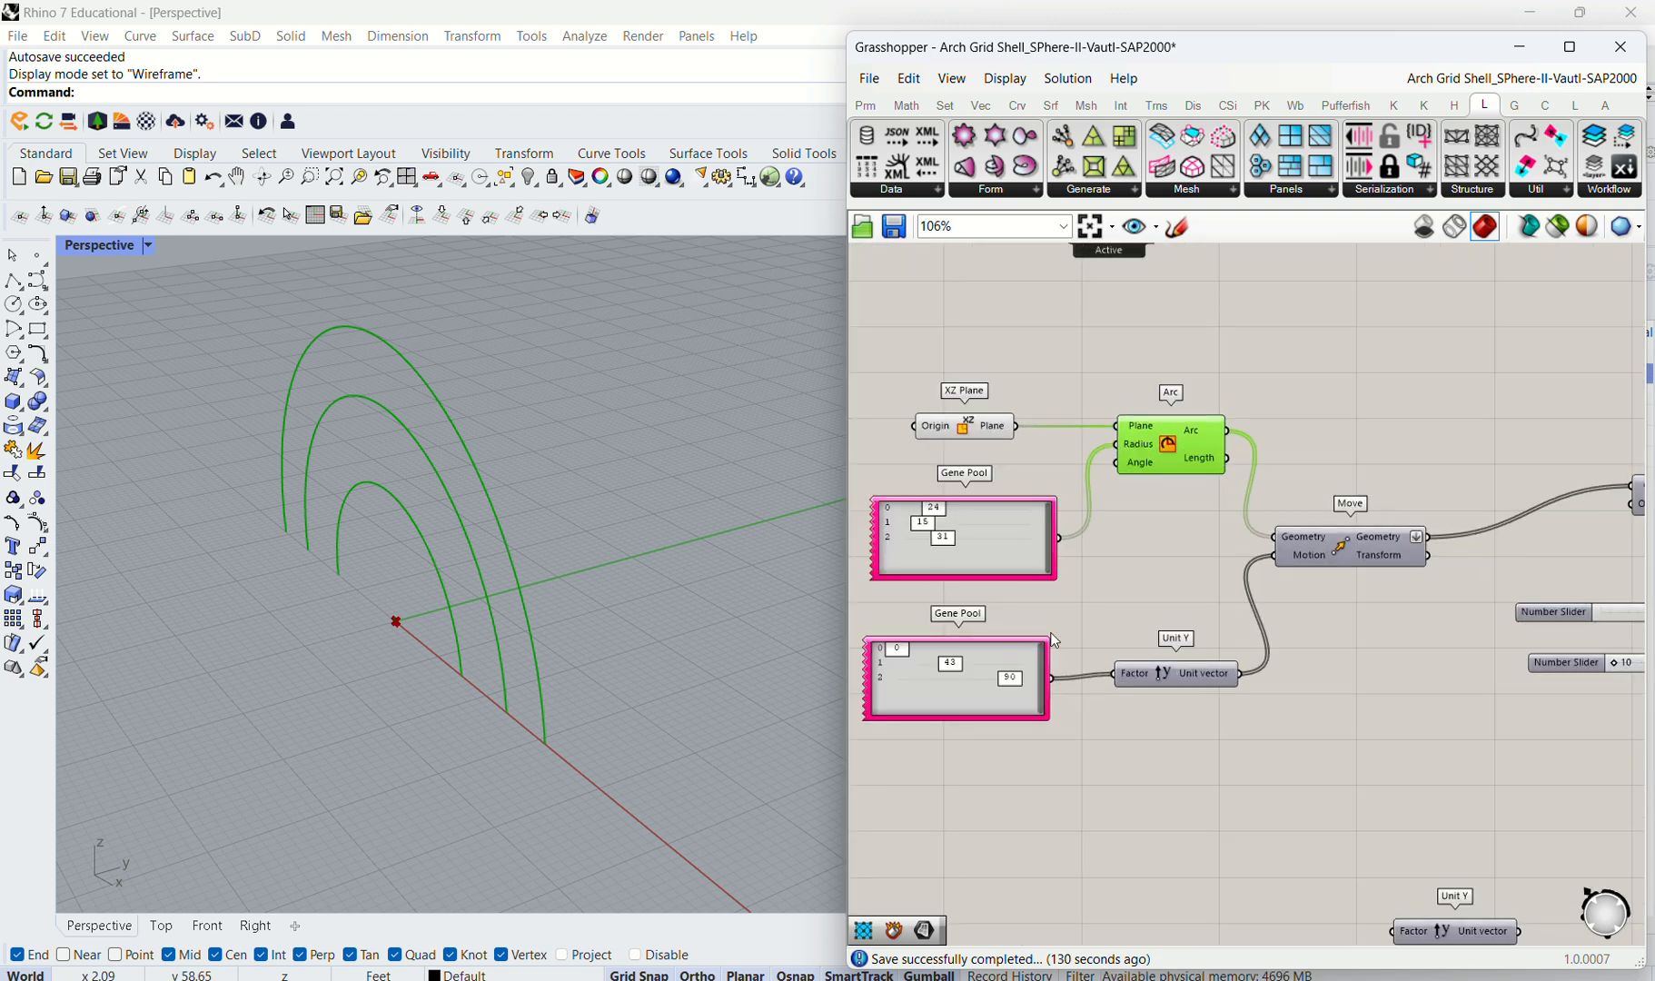
Step: Examine how the second Gene Pool and Unit Y component supply the motion vectors of the Move component
click(1242, 658)
click(1171, 674)
click(1350, 546)
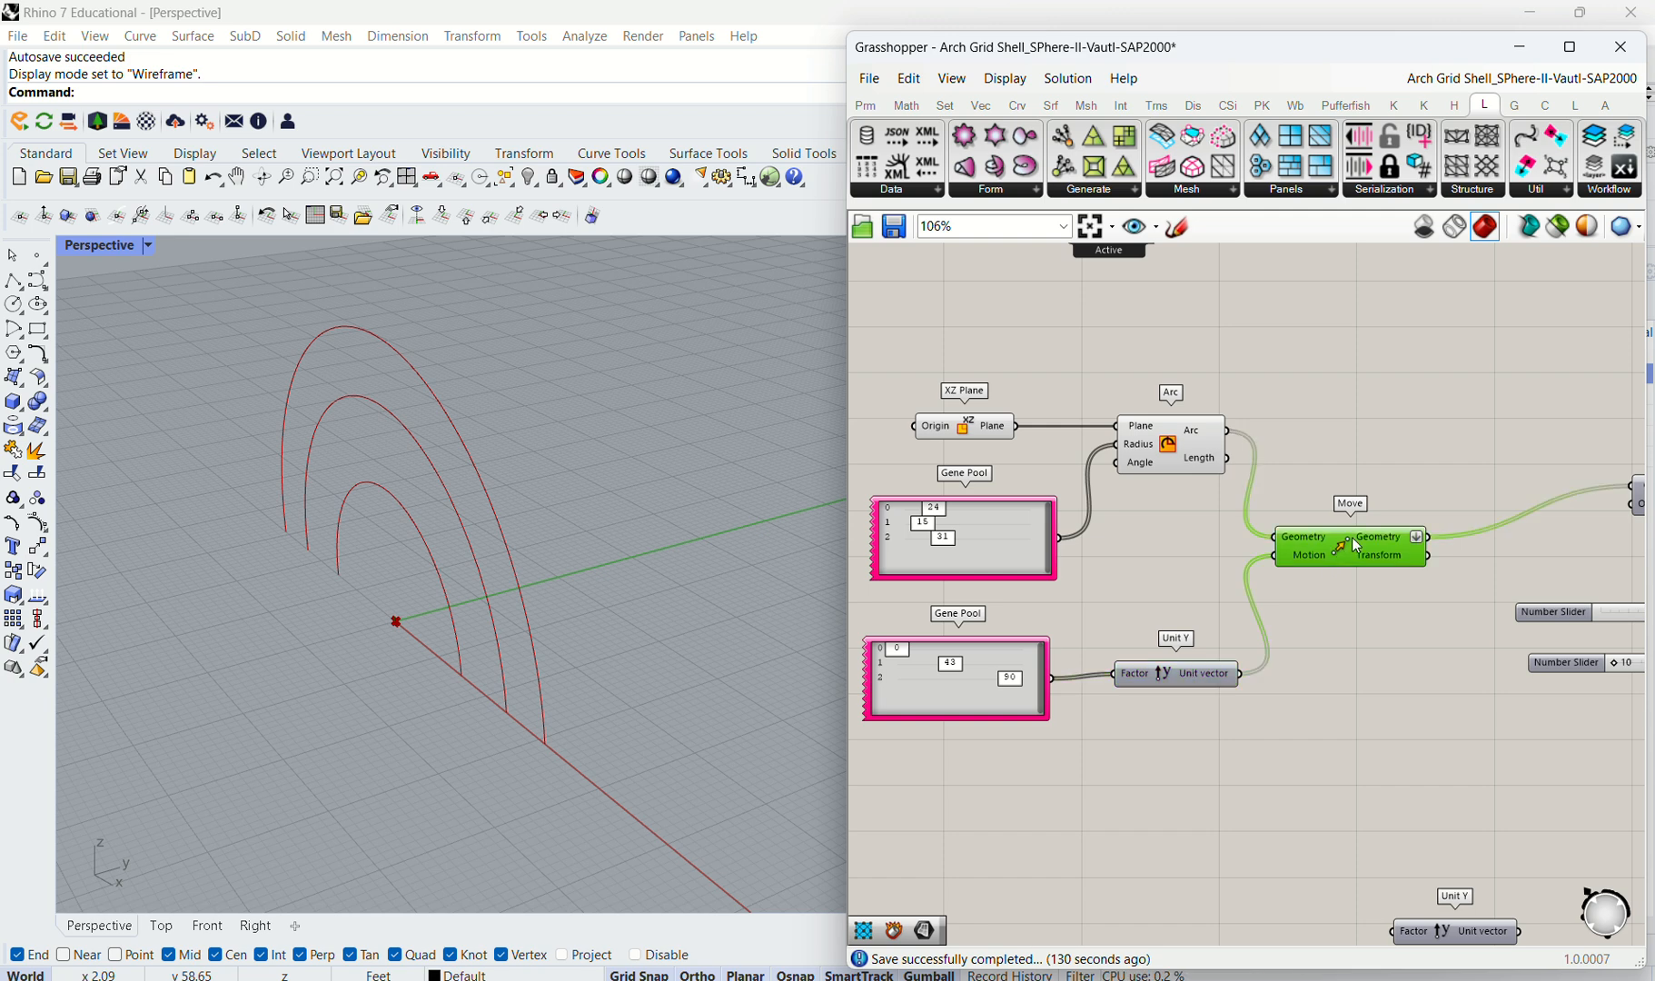
click(1206, 675)
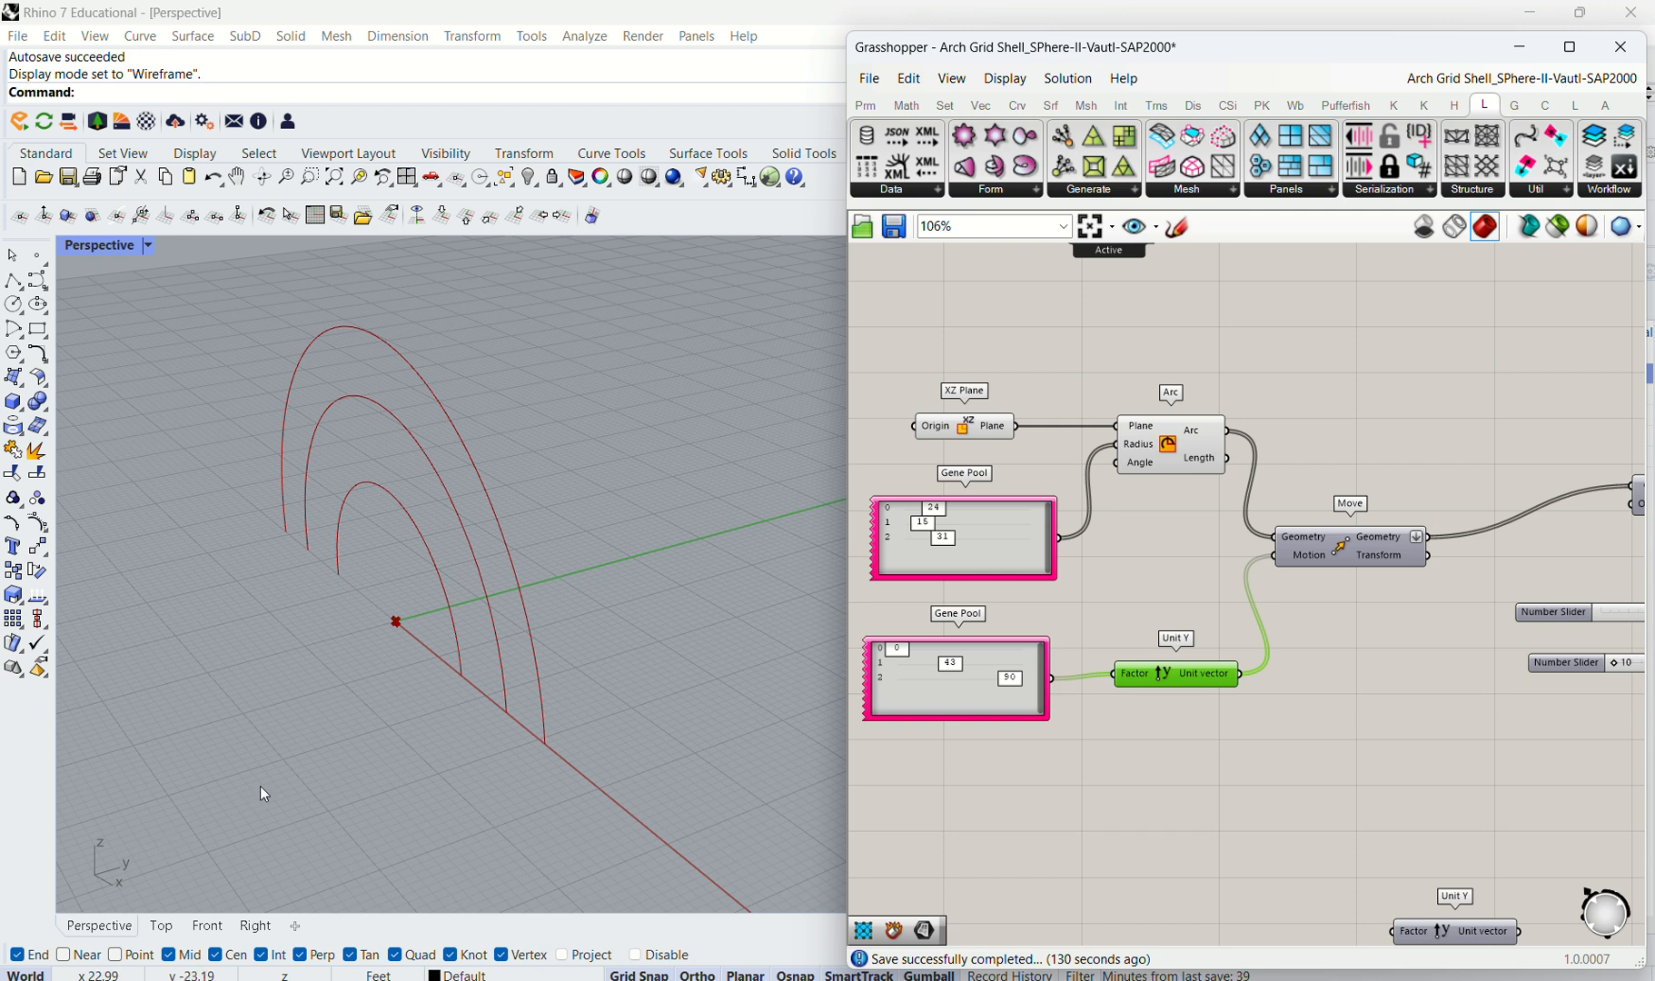
click(961, 696)
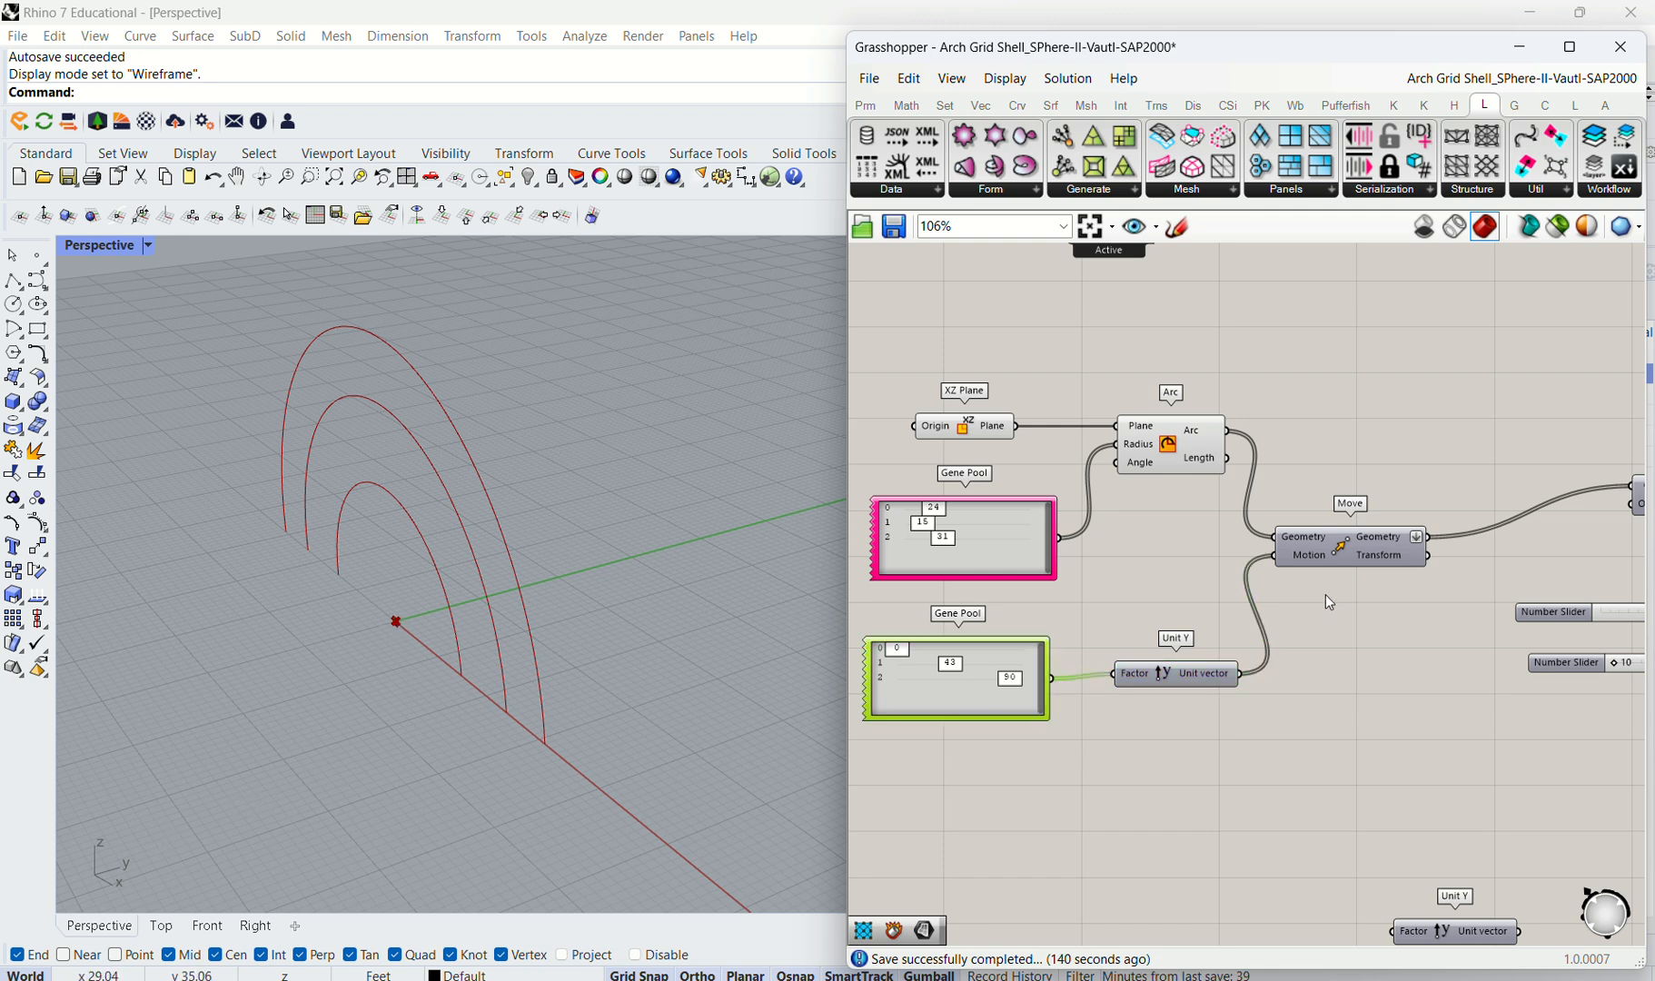
Step: Hide the Arc component's preview and enable the Move component's preview to show the arcs spaced along the Y axis
click(1299, 550)
click(1184, 440)
middle_click(1184, 440)
click(1250, 380)
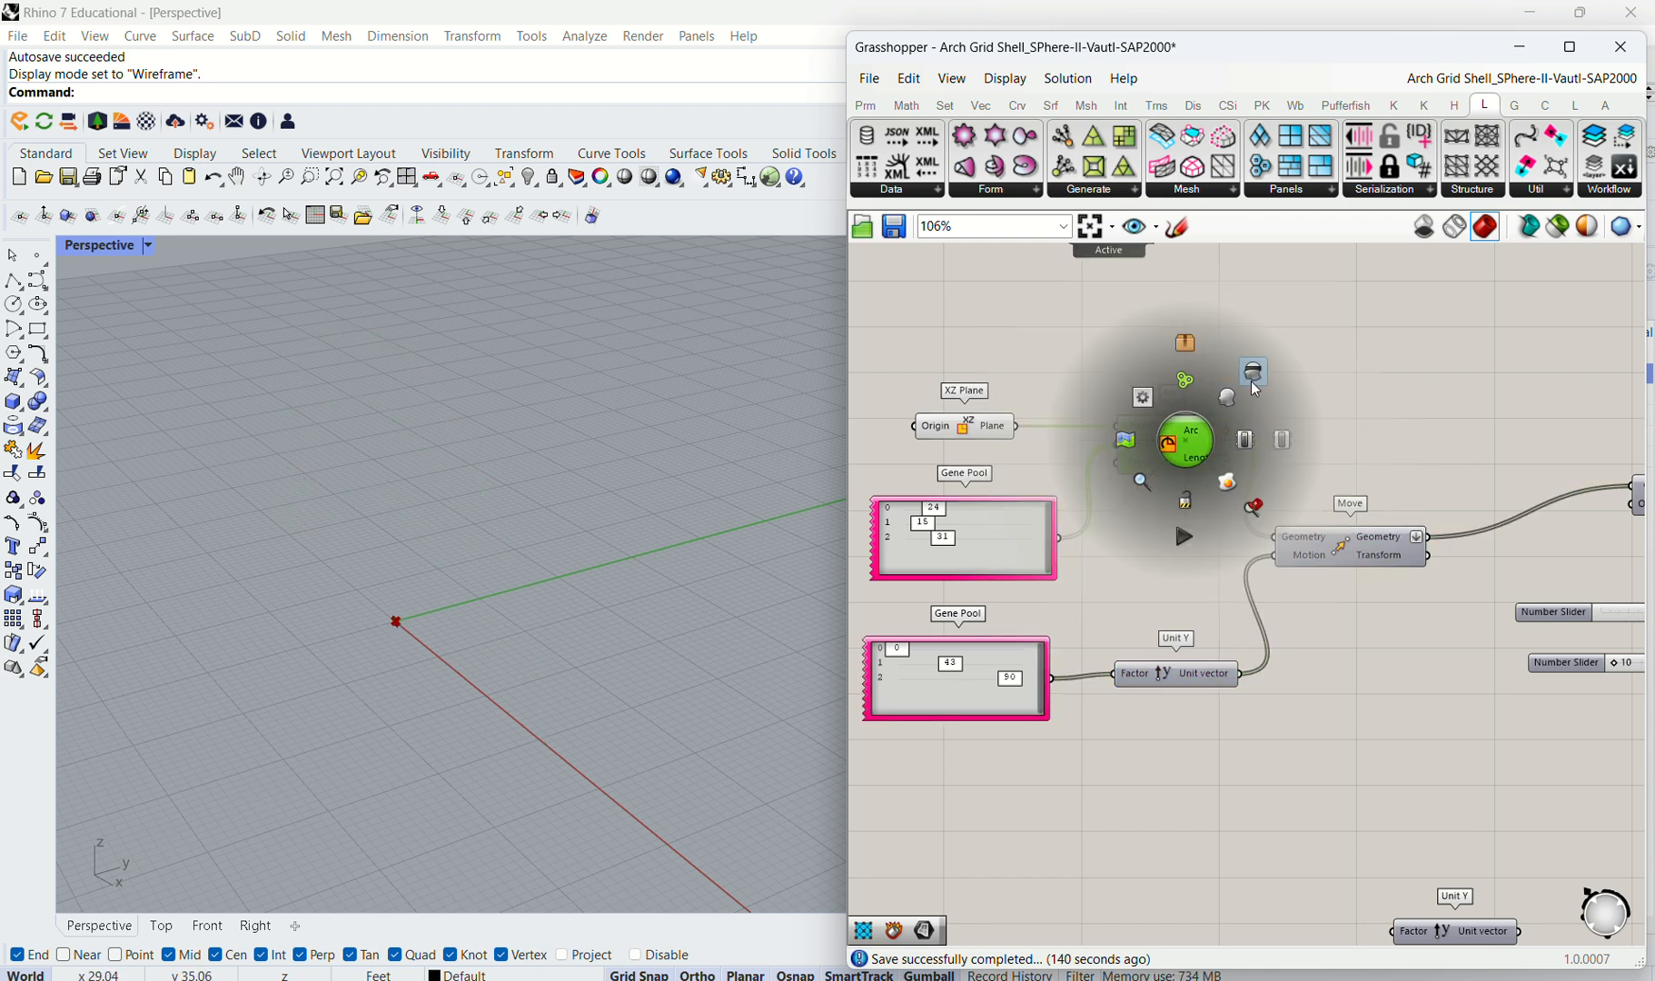
middle_click(1348, 542)
click(1402, 493)
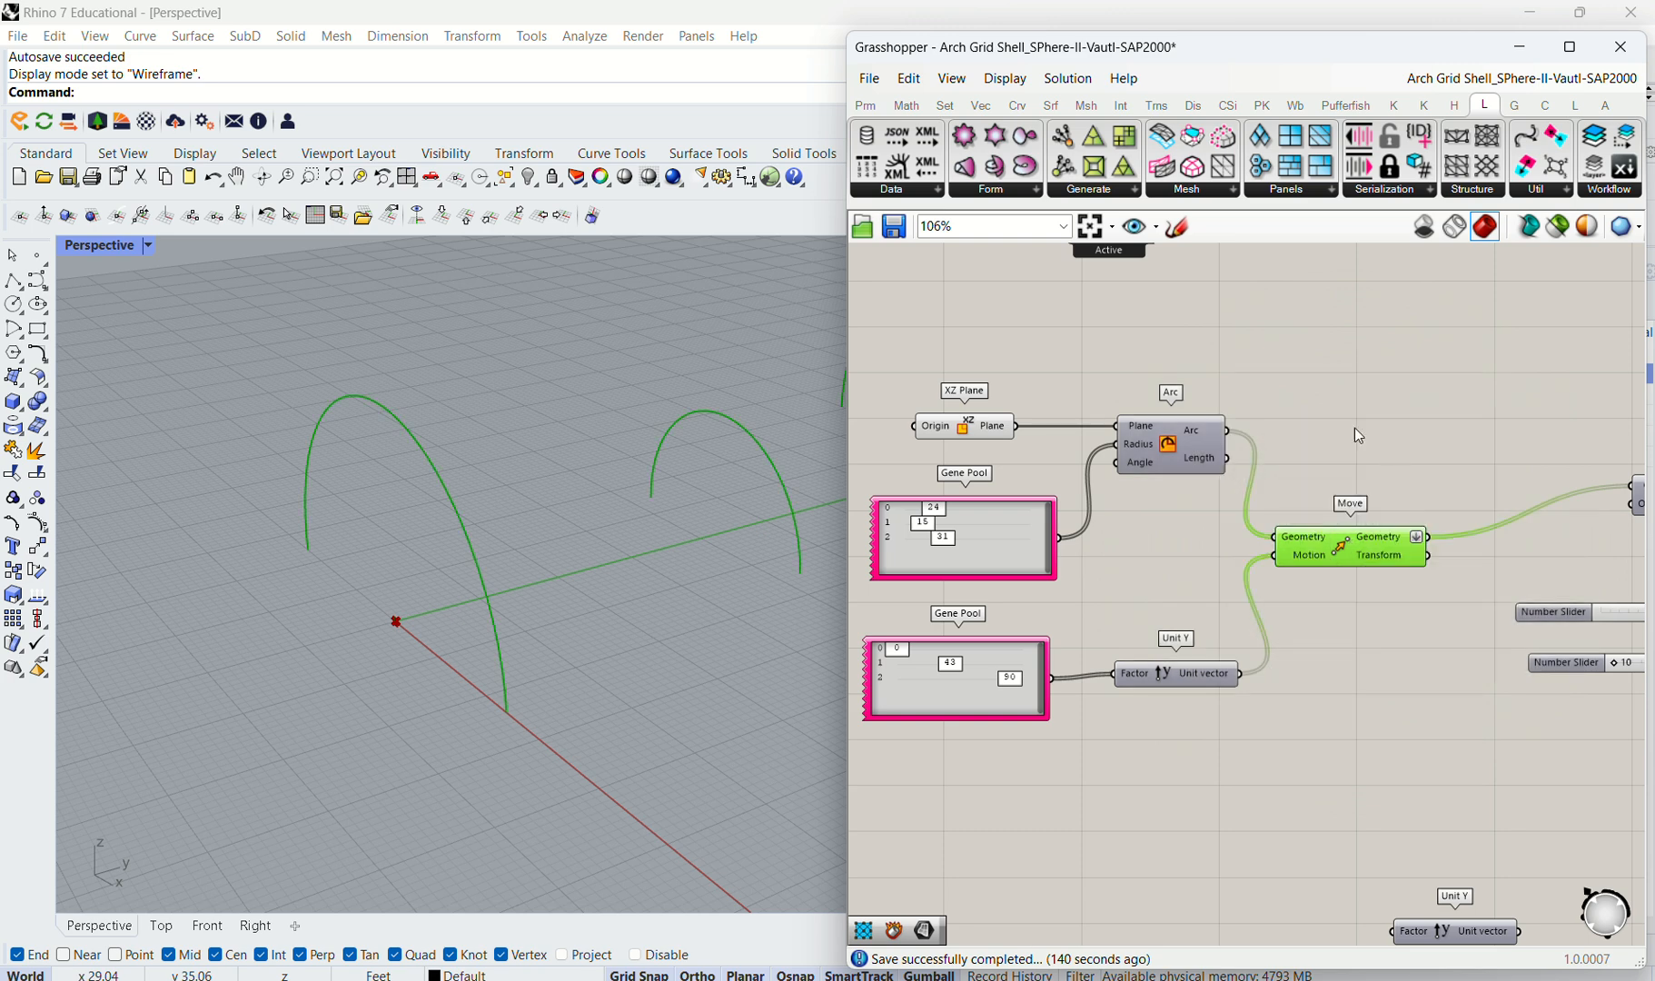
scroll(252, 636, down, 4)
scroll(551, 593, up, 2)
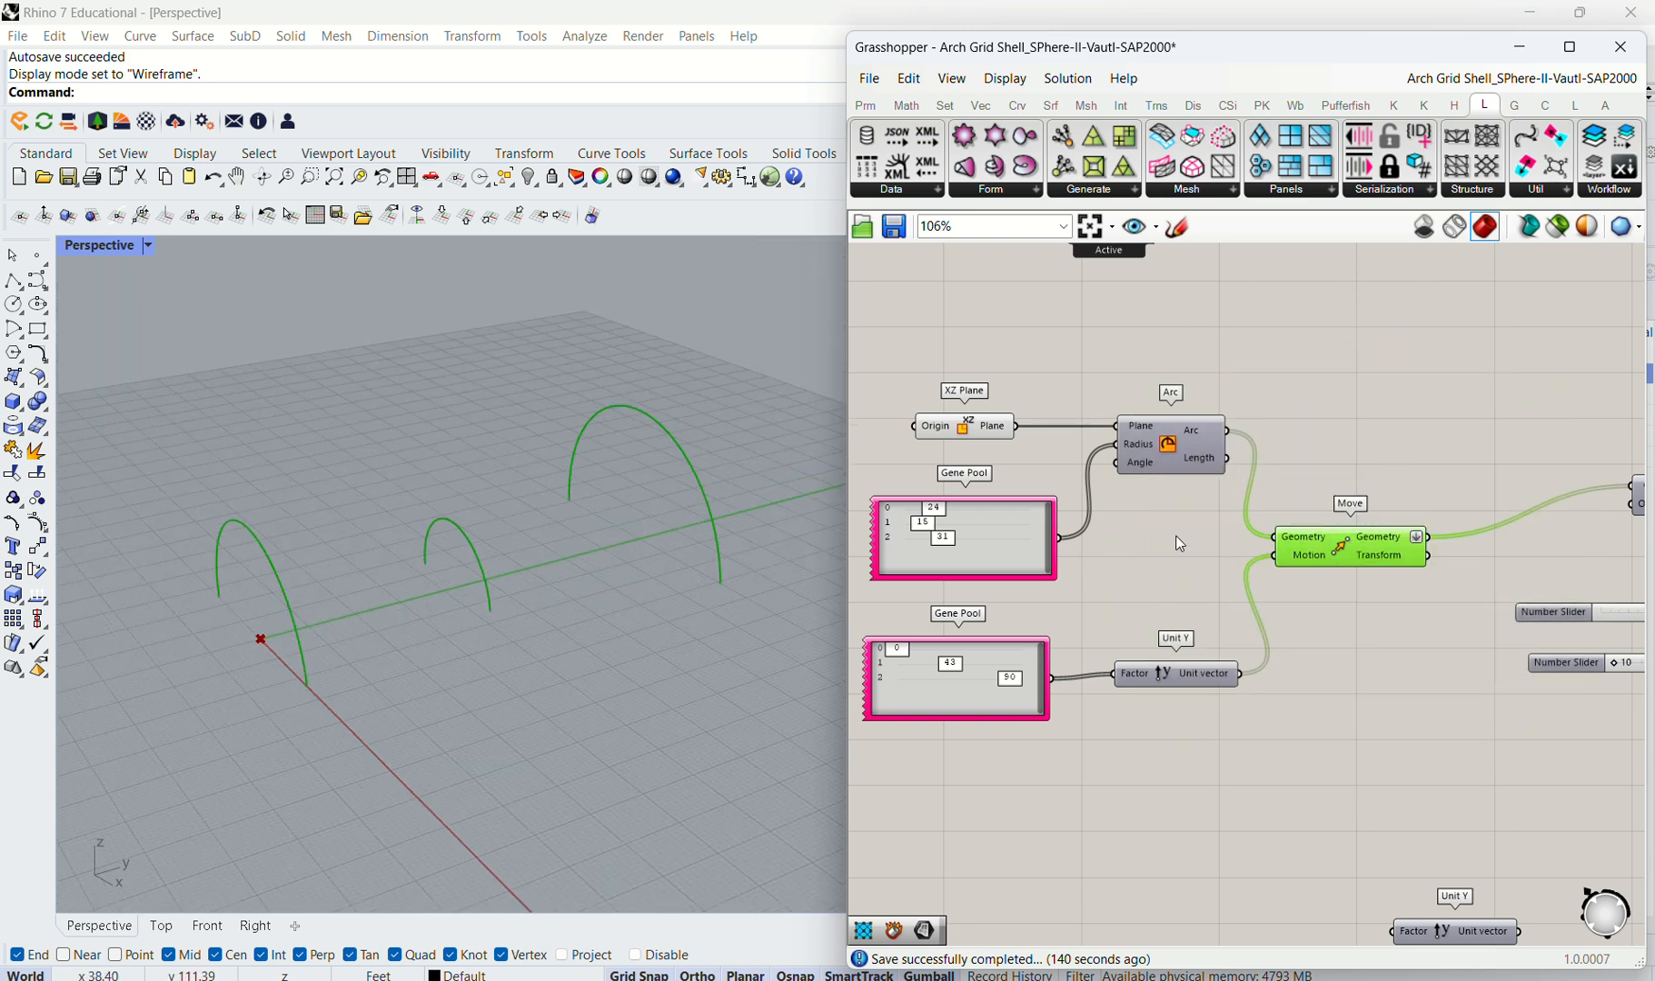
Step: Set the second and third Y offsets in the motion Gene Pool to 42 and 86, and increase the second and third arc radii
scroll(972, 687, up, 5)
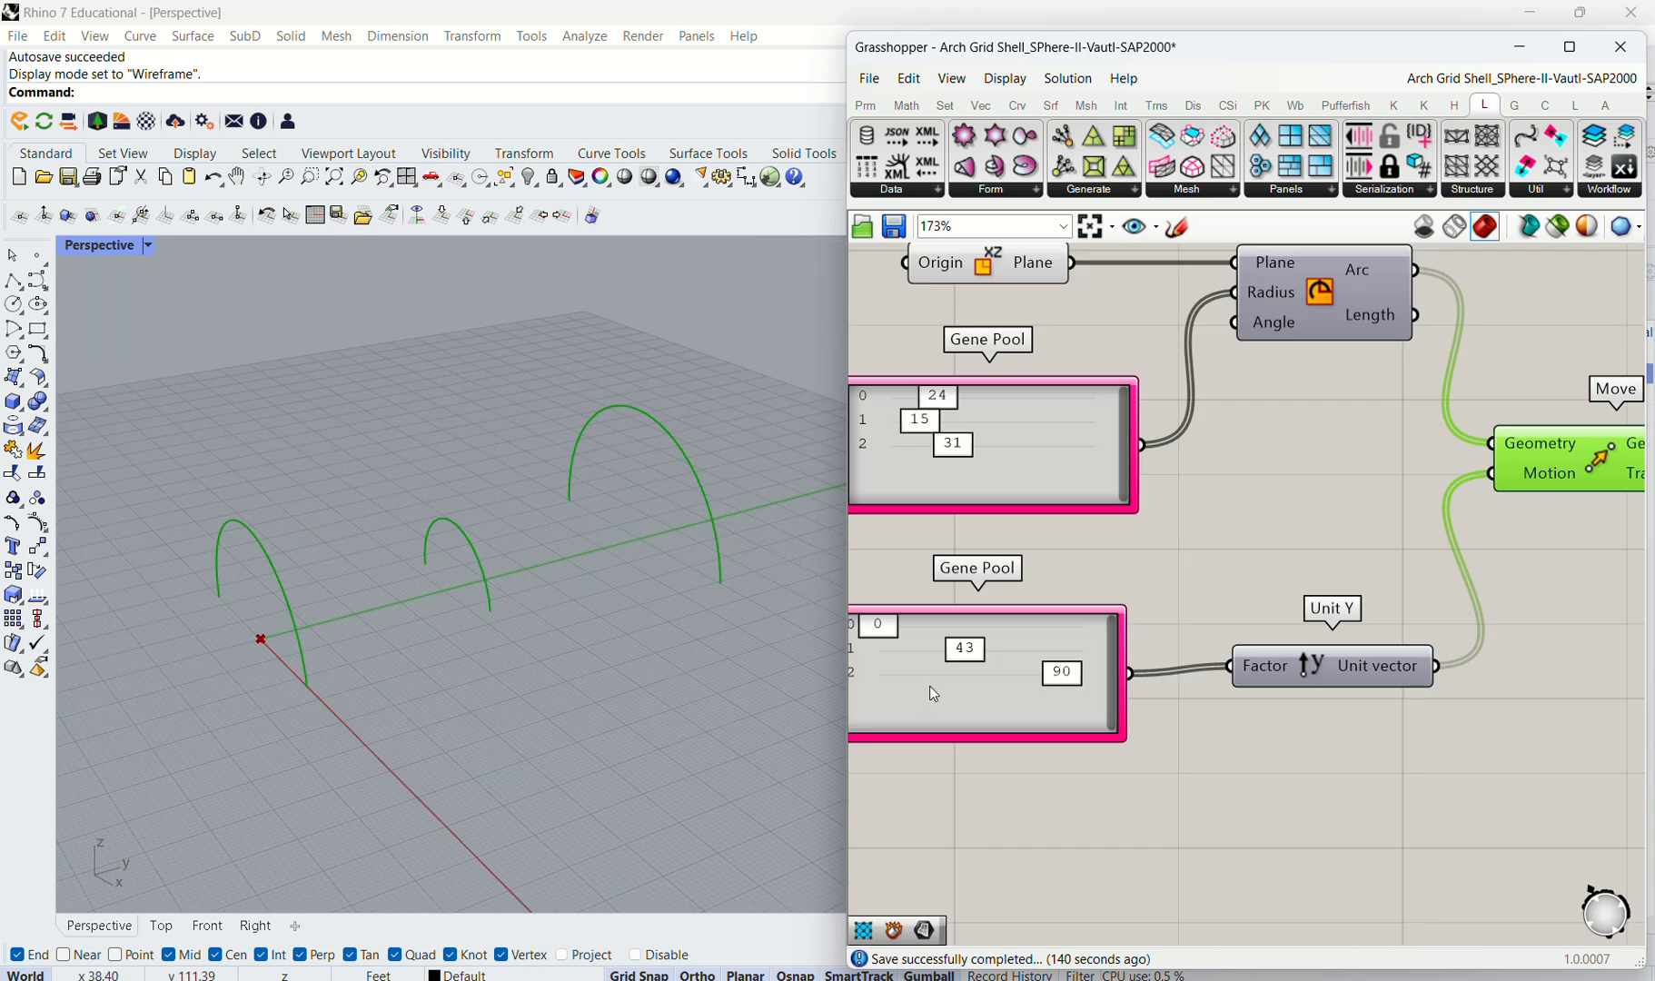
mouse_move(1052, 636)
mouse_down()
mouse_move(1016, 643)
mouse_move(1066, 643)
mouse_up()
mouse_move(1165, 671)
mouse_down()
mouse_move(1002, 669)
mouse_move(1155, 678)
mouse_up()
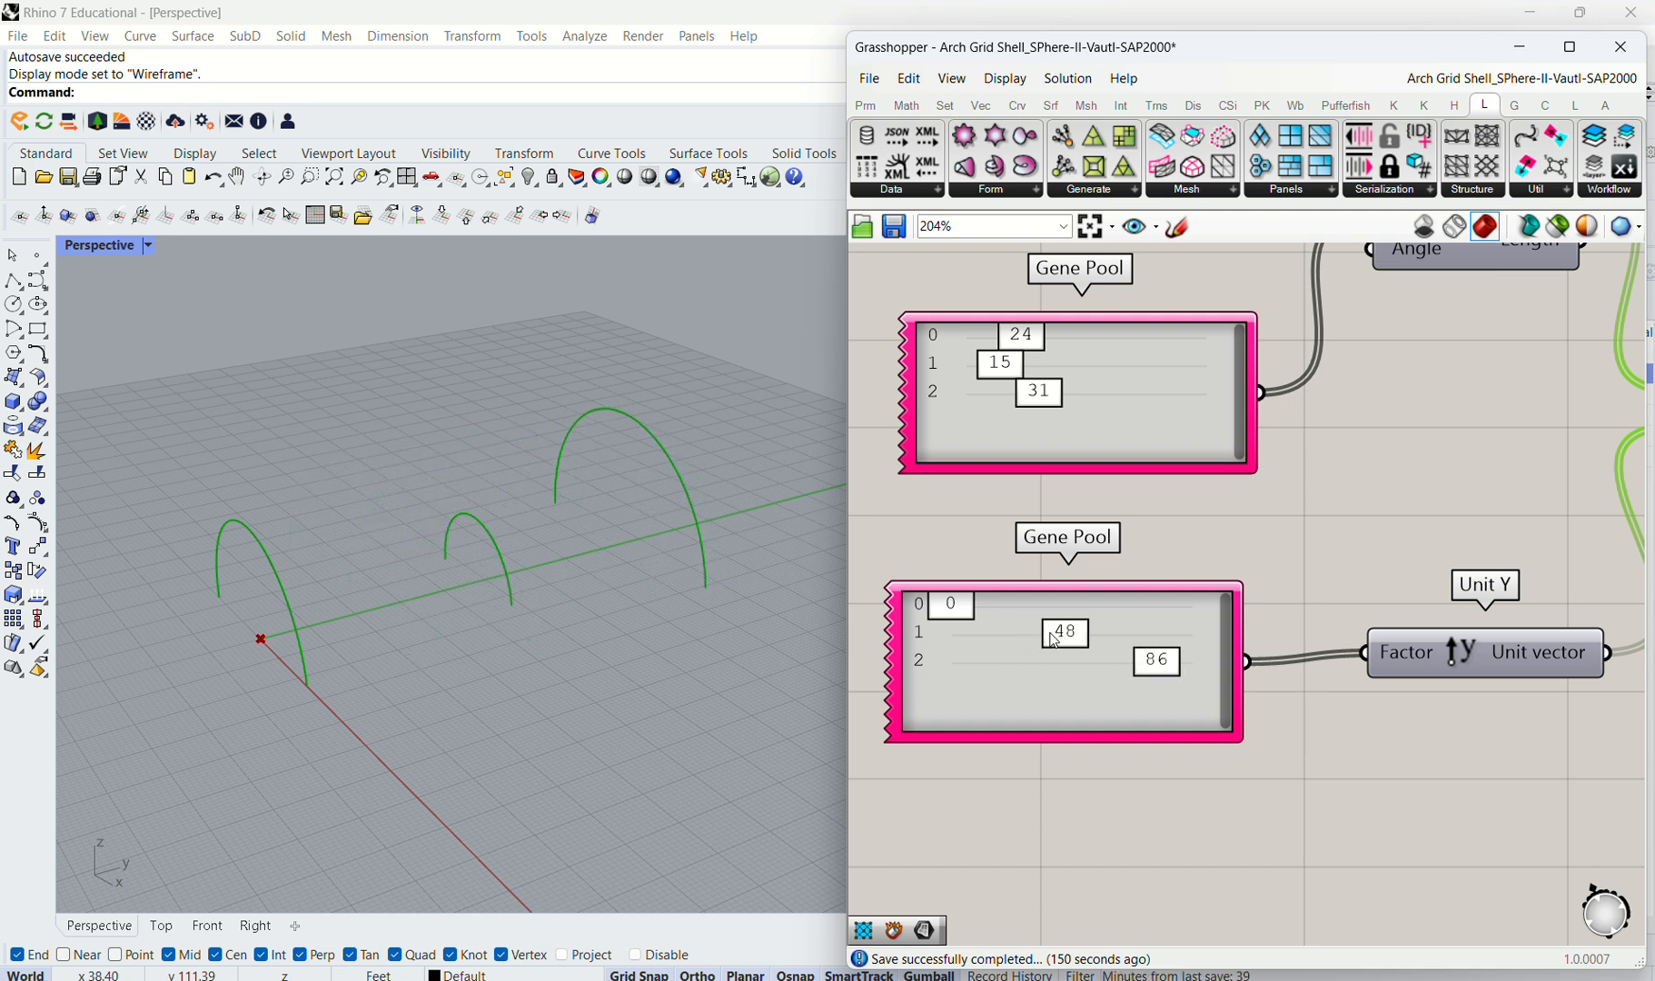
drag(1053, 640, 1039, 642)
drag(1051, 402, 1011, 372)
scroll(965, 614, down, 4)
click(1093, 621)
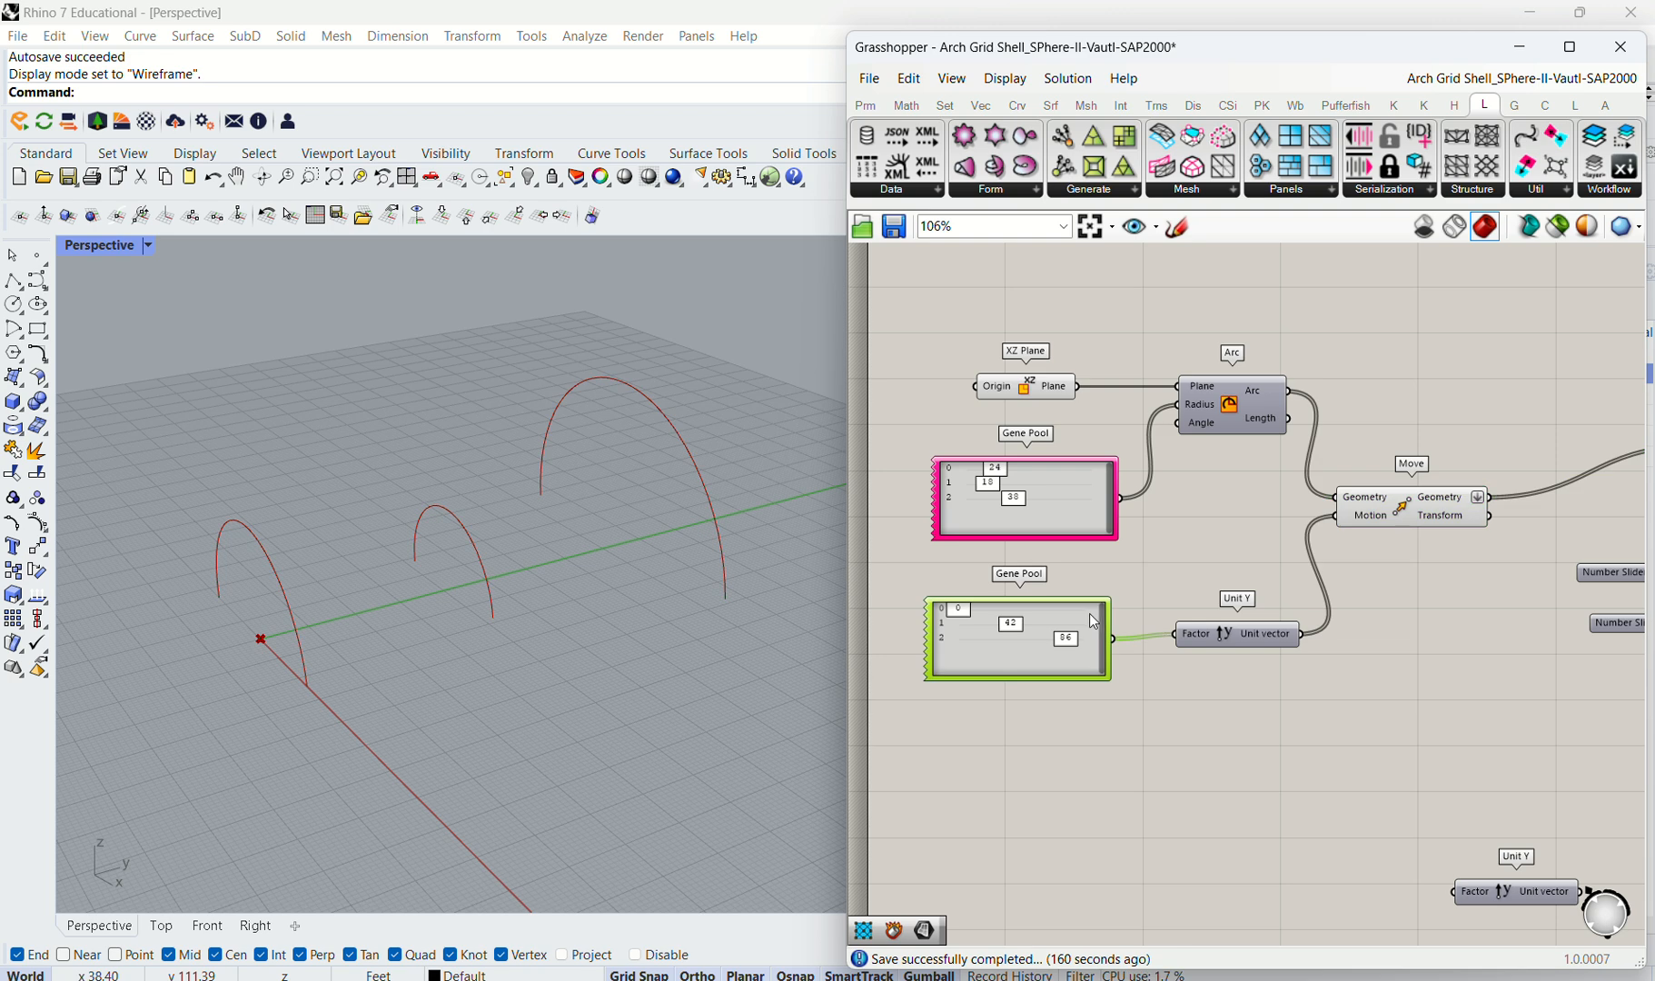
Step: Reposition the Arc, Move and connected Unit Y components slightly on the canvas to tidy the layout
scroll(1249, 592, down, 3)
scroll(1320, 616, up, 2)
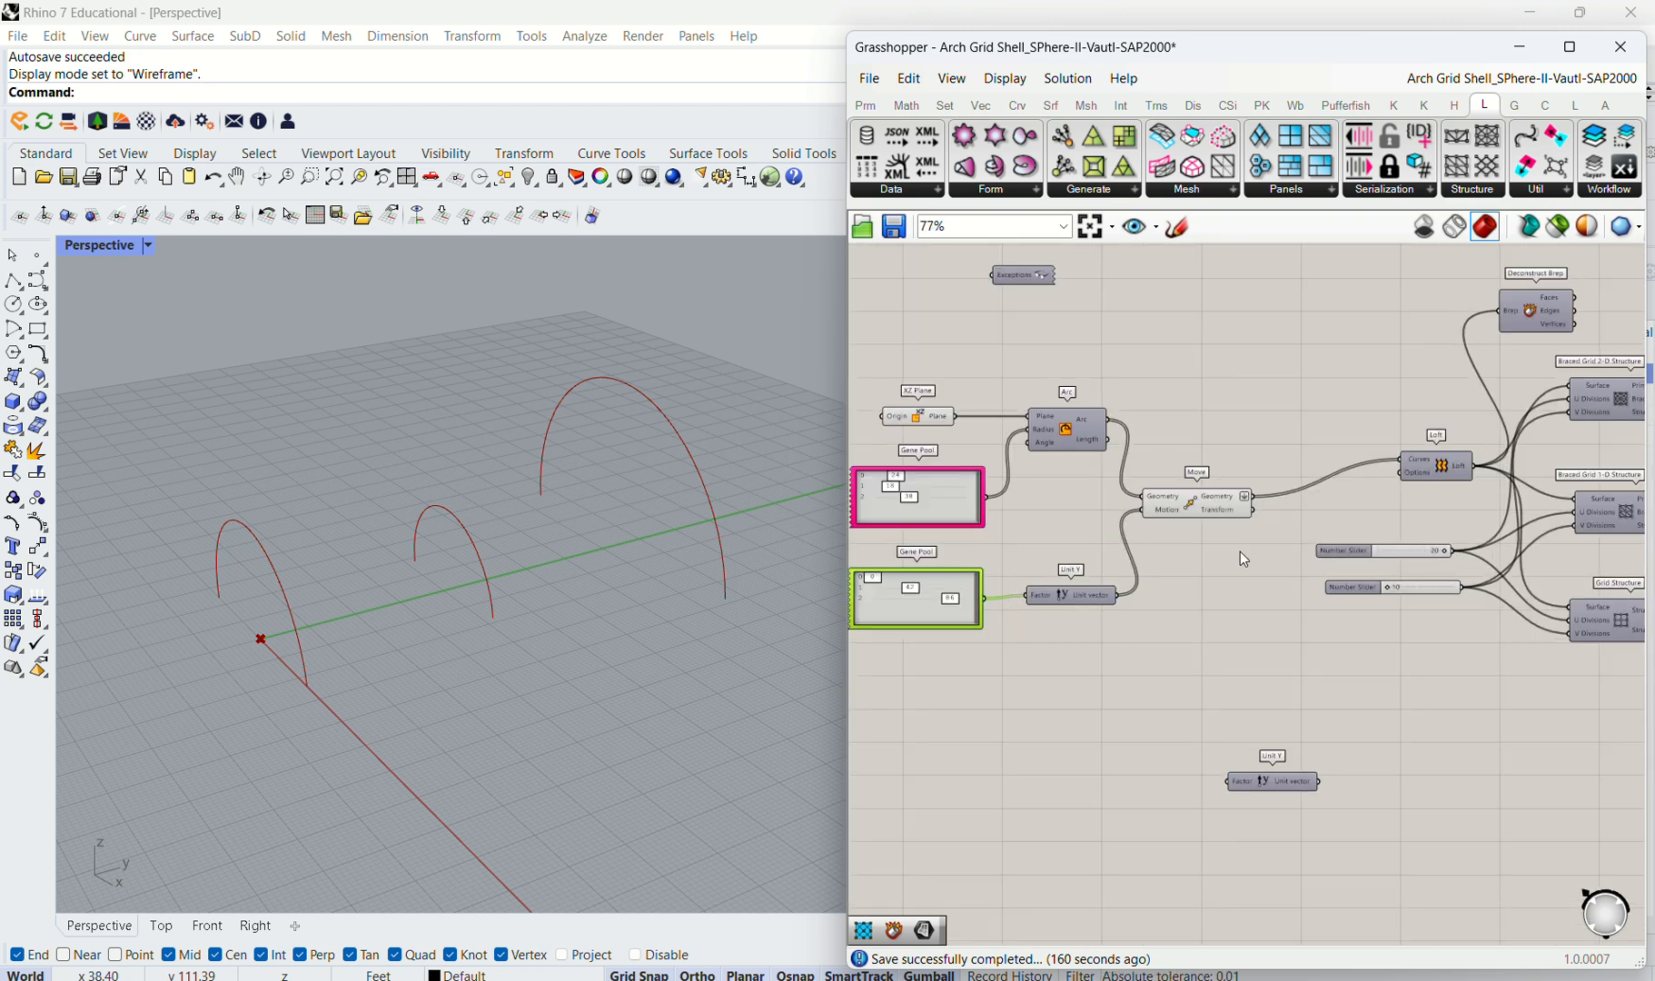
drag(1088, 436, 1102, 439)
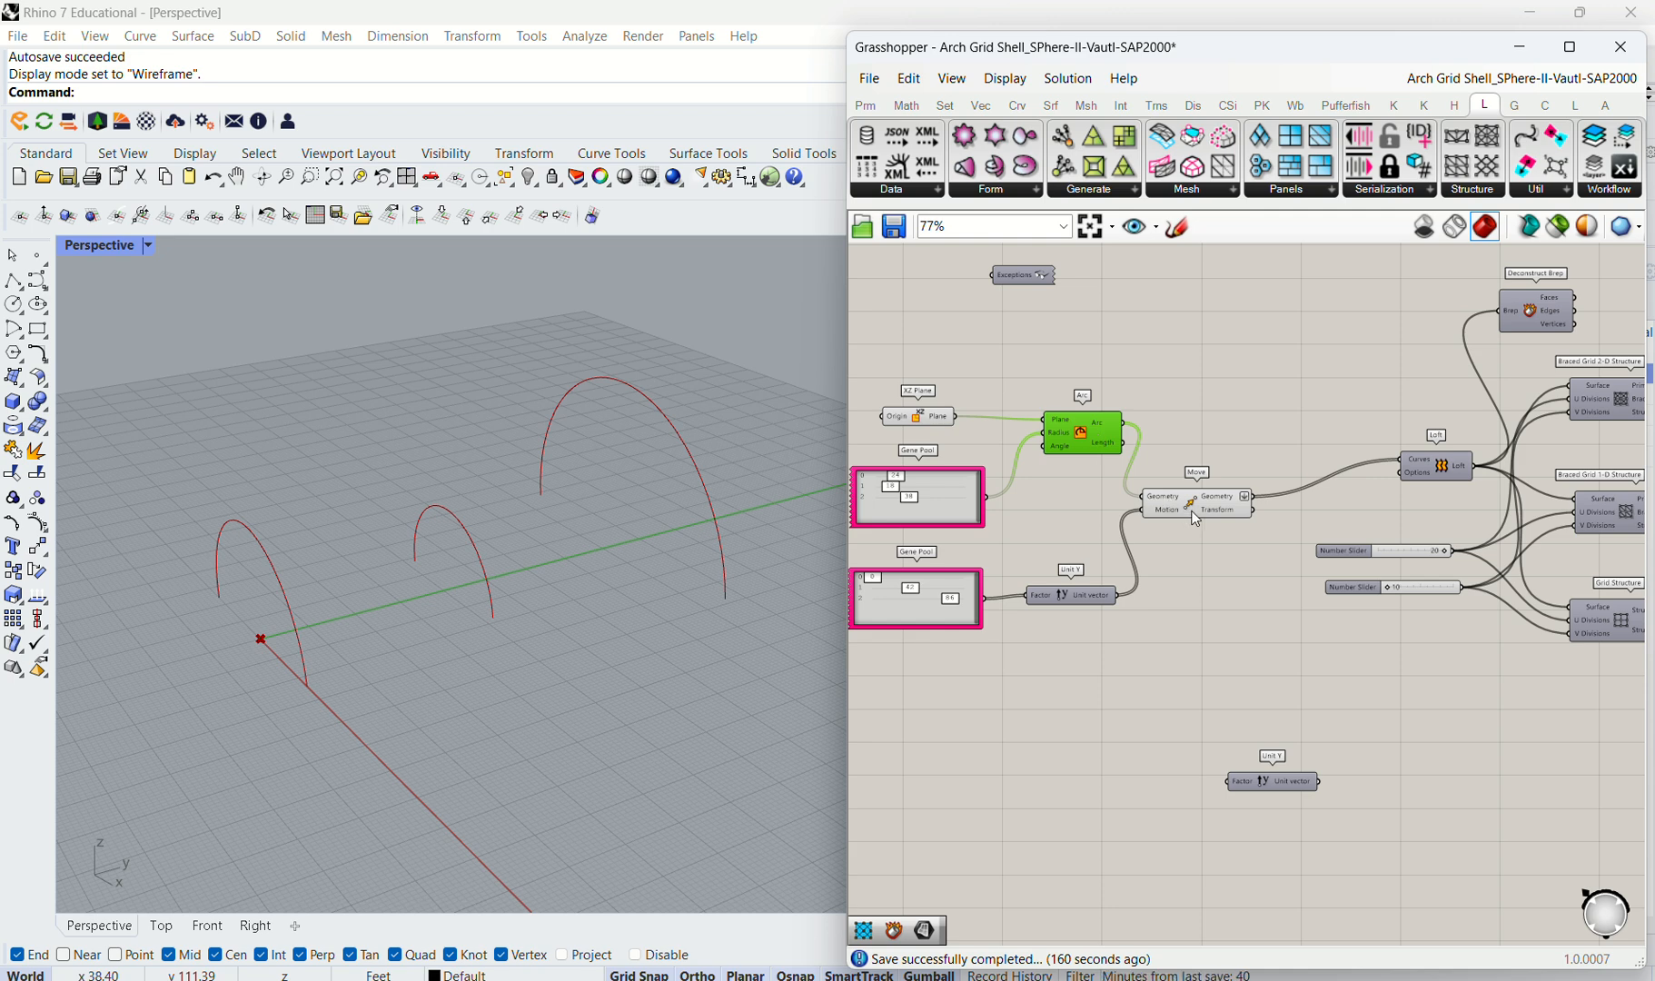
drag(1197, 502, 1217, 497)
drag(1078, 603, 1082, 584)
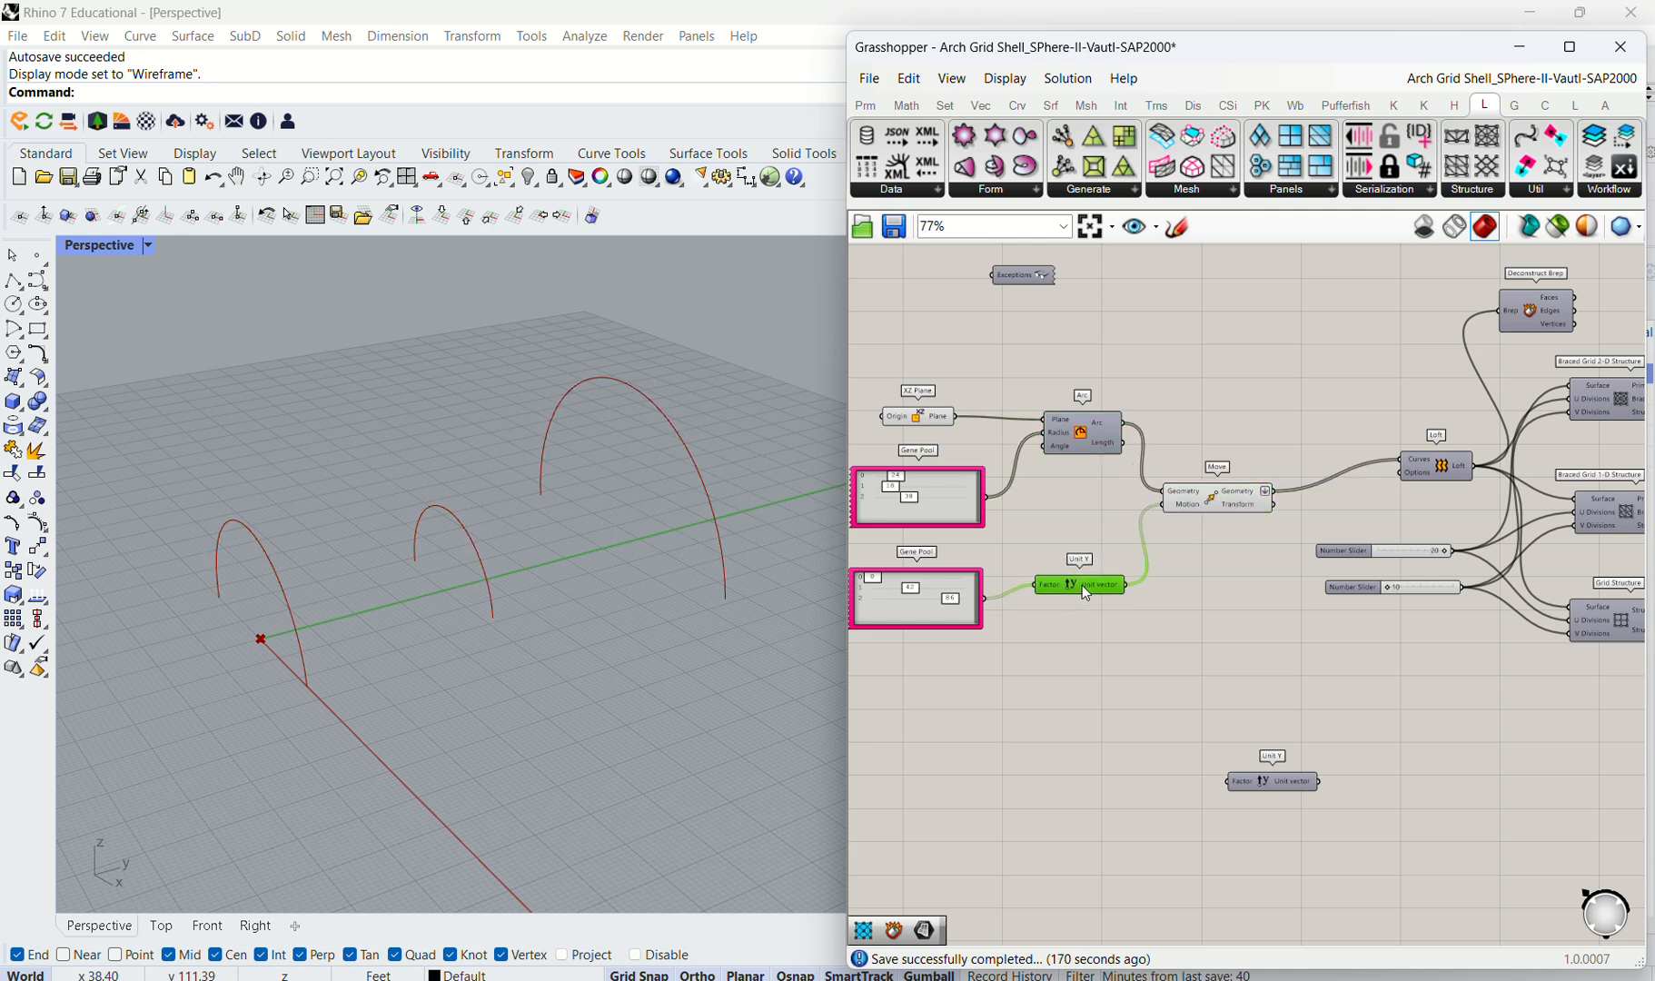
Step: Examine the three arcs output by the Move component in the perspective view
click(1213, 528)
click(1213, 500)
scroll(427, 573, down, 4)
scroll(532, 586, up, 3)
right_drag(528, 595, 558, 572)
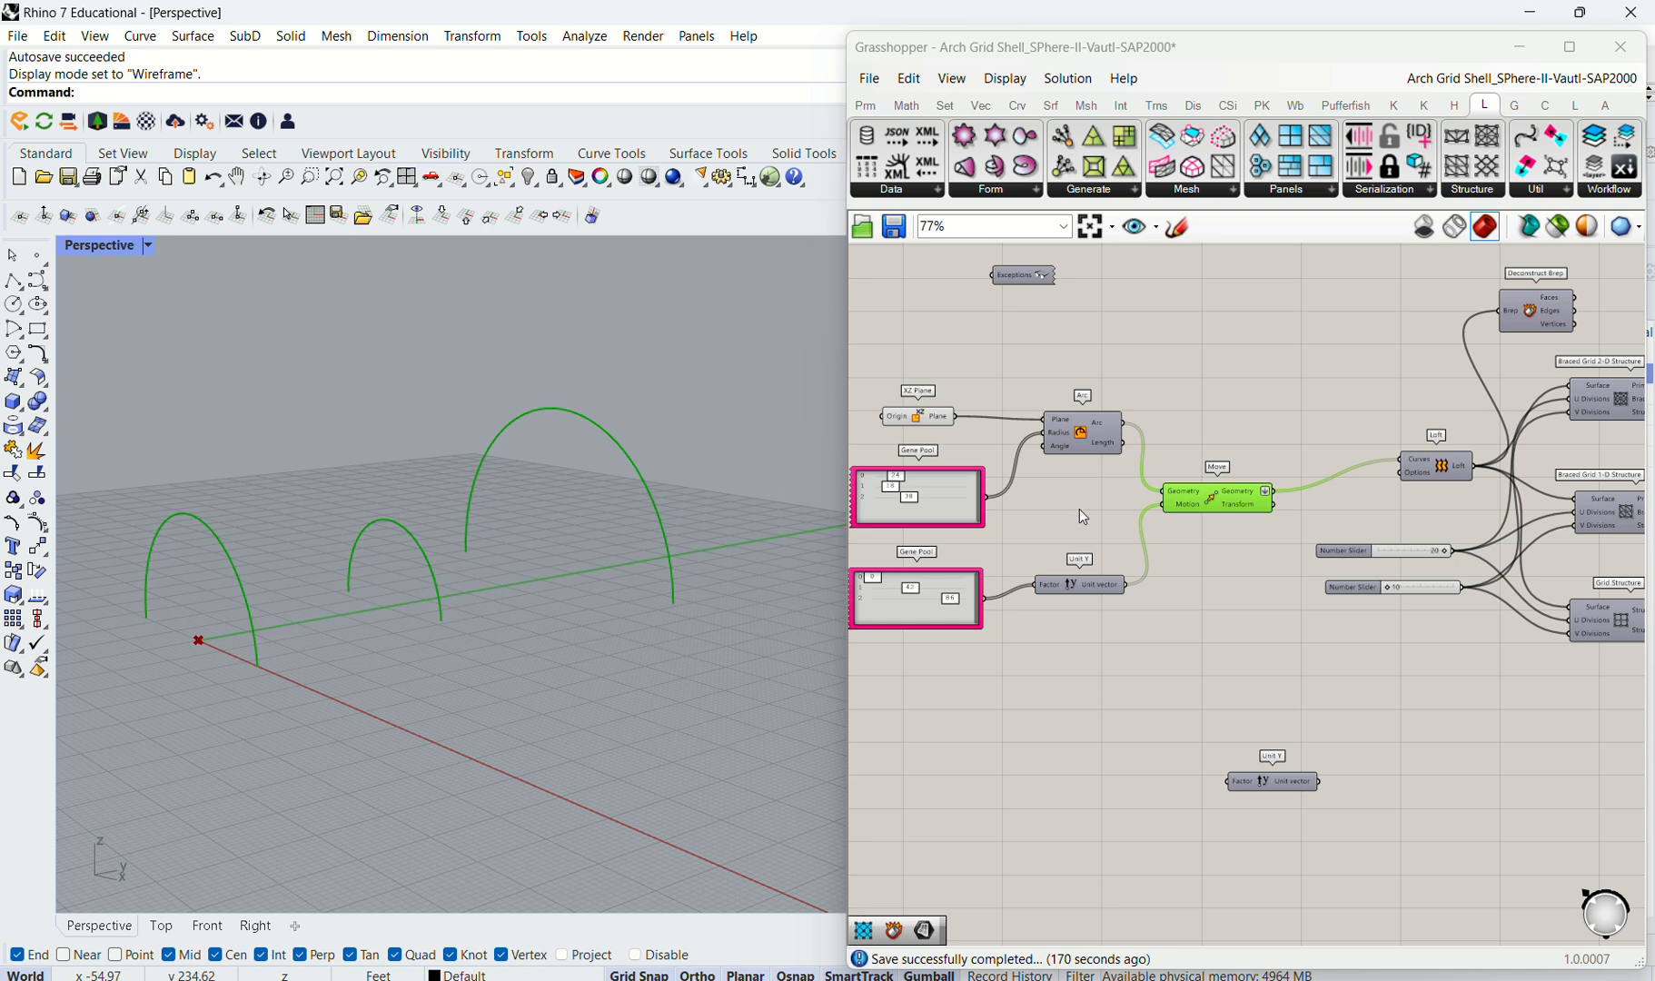
click(1270, 568)
click(1249, 498)
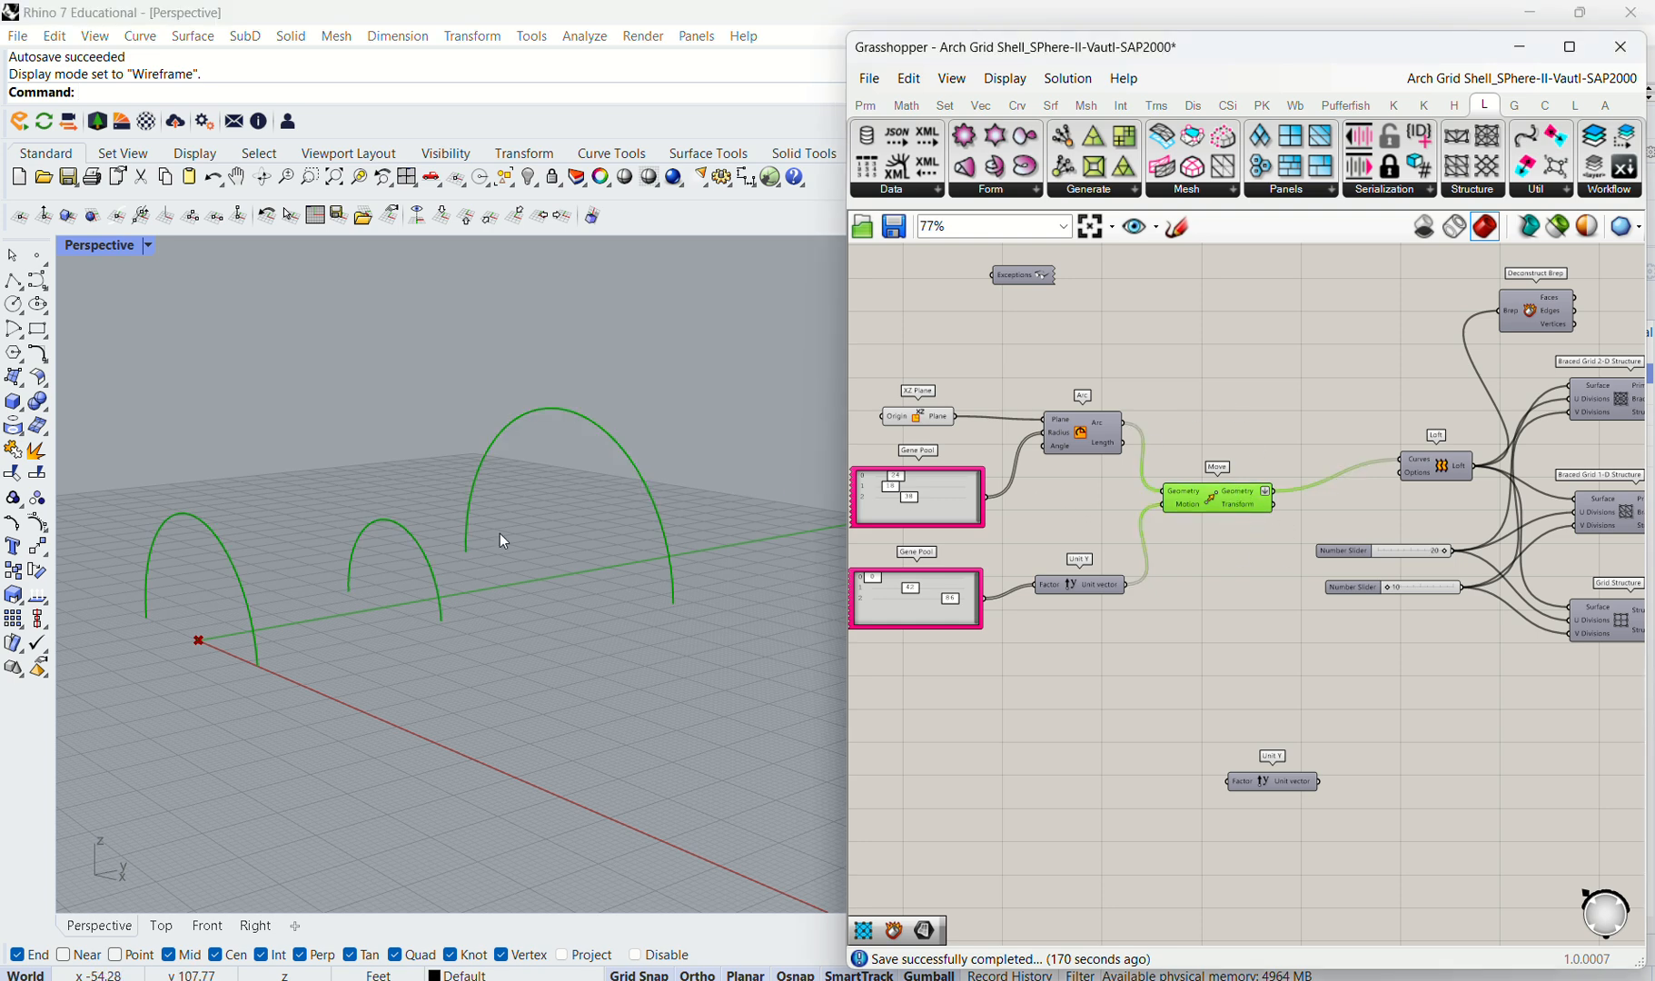
click(1158, 569)
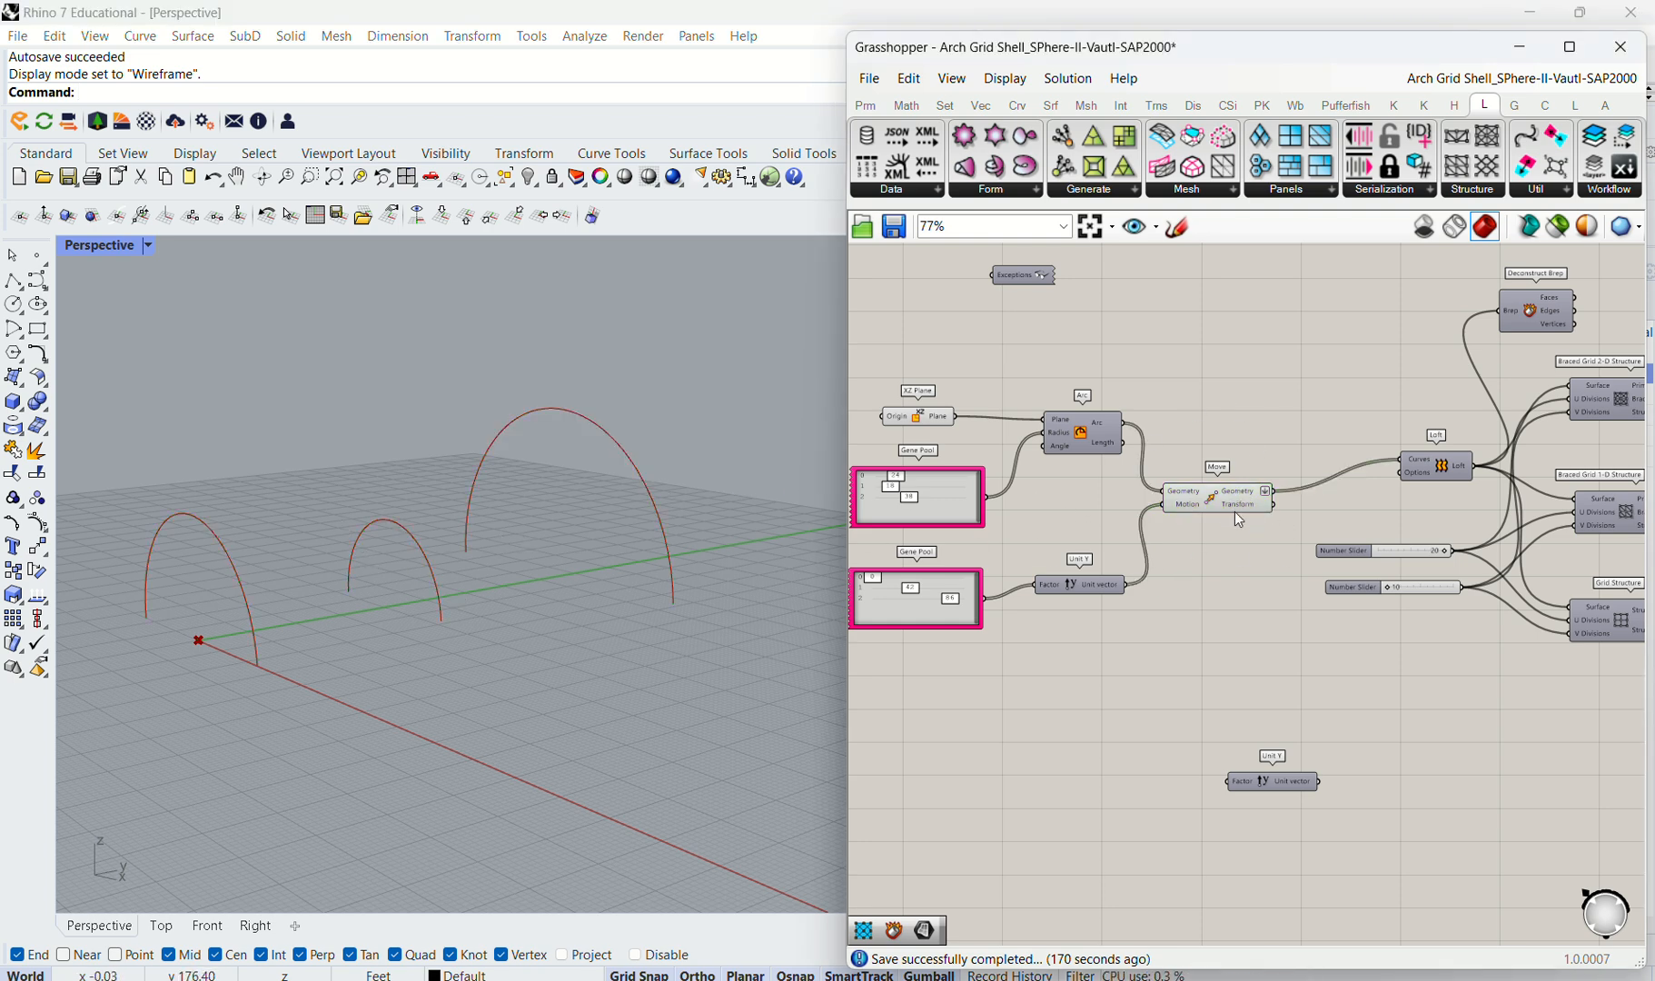
click(1235, 508)
Step: Enable the Loft component's preview to show the vault surface through the three arcs, and inspect it in the perspective view
scroll(1489, 464, up, 3)
click(1338, 466)
middle_click(1309, 469)
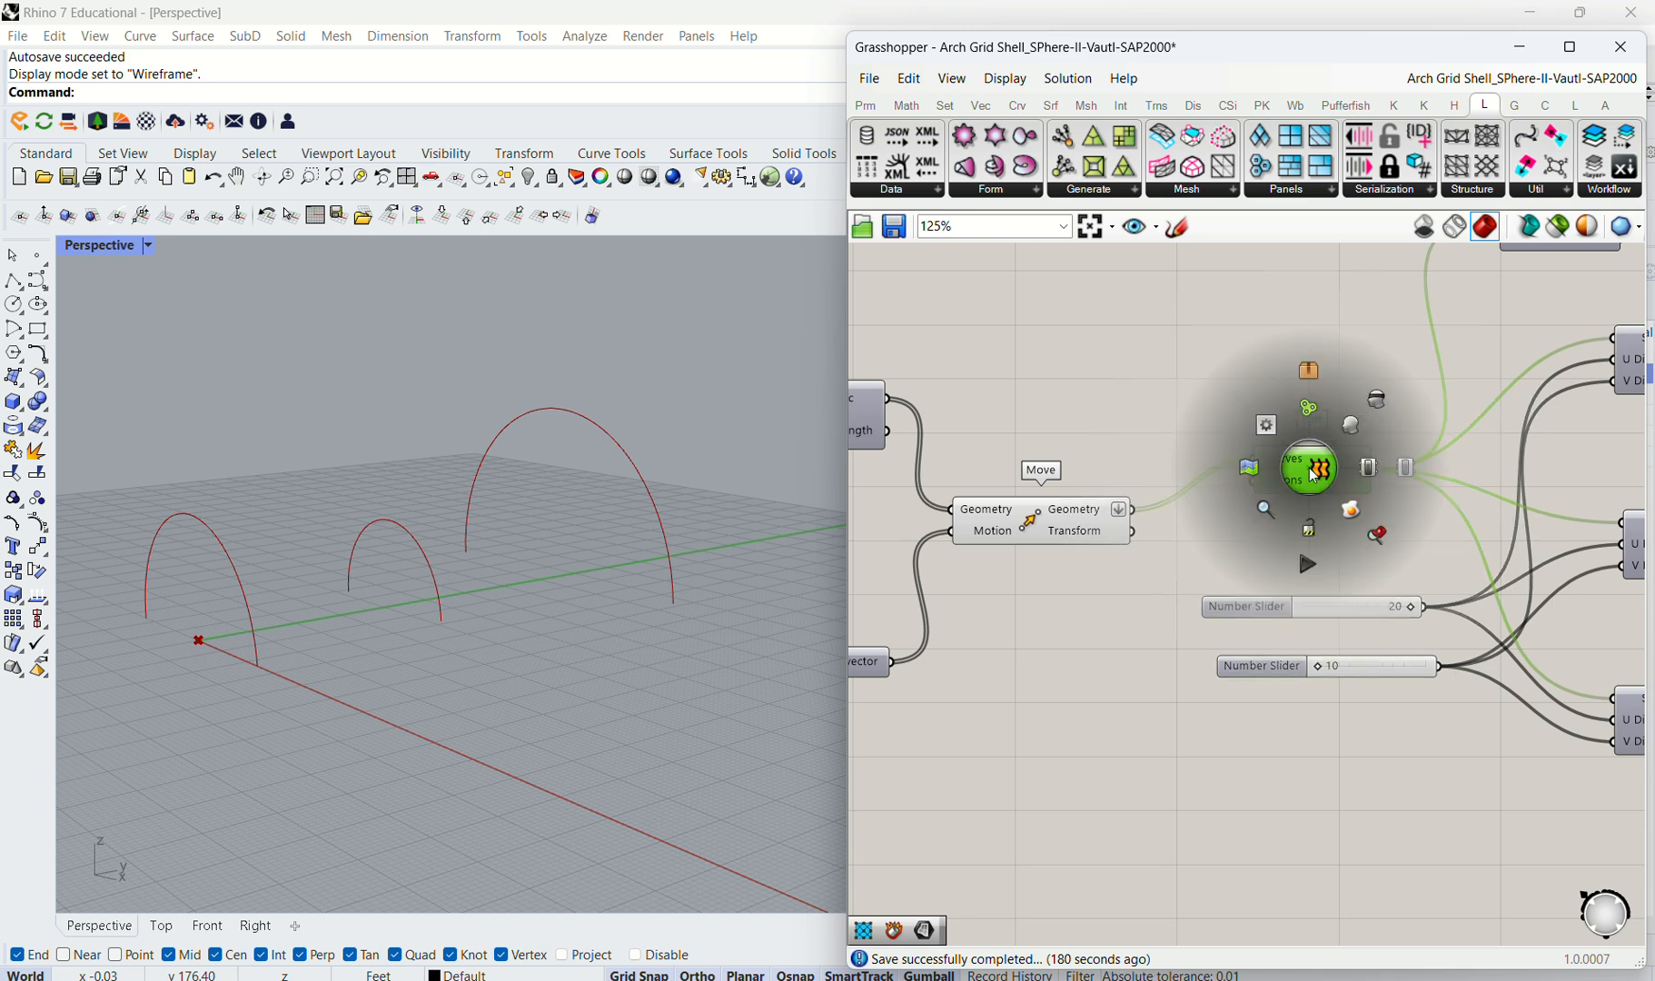
click(1373, 434)
click(1064, 383)
click(1049, 525)
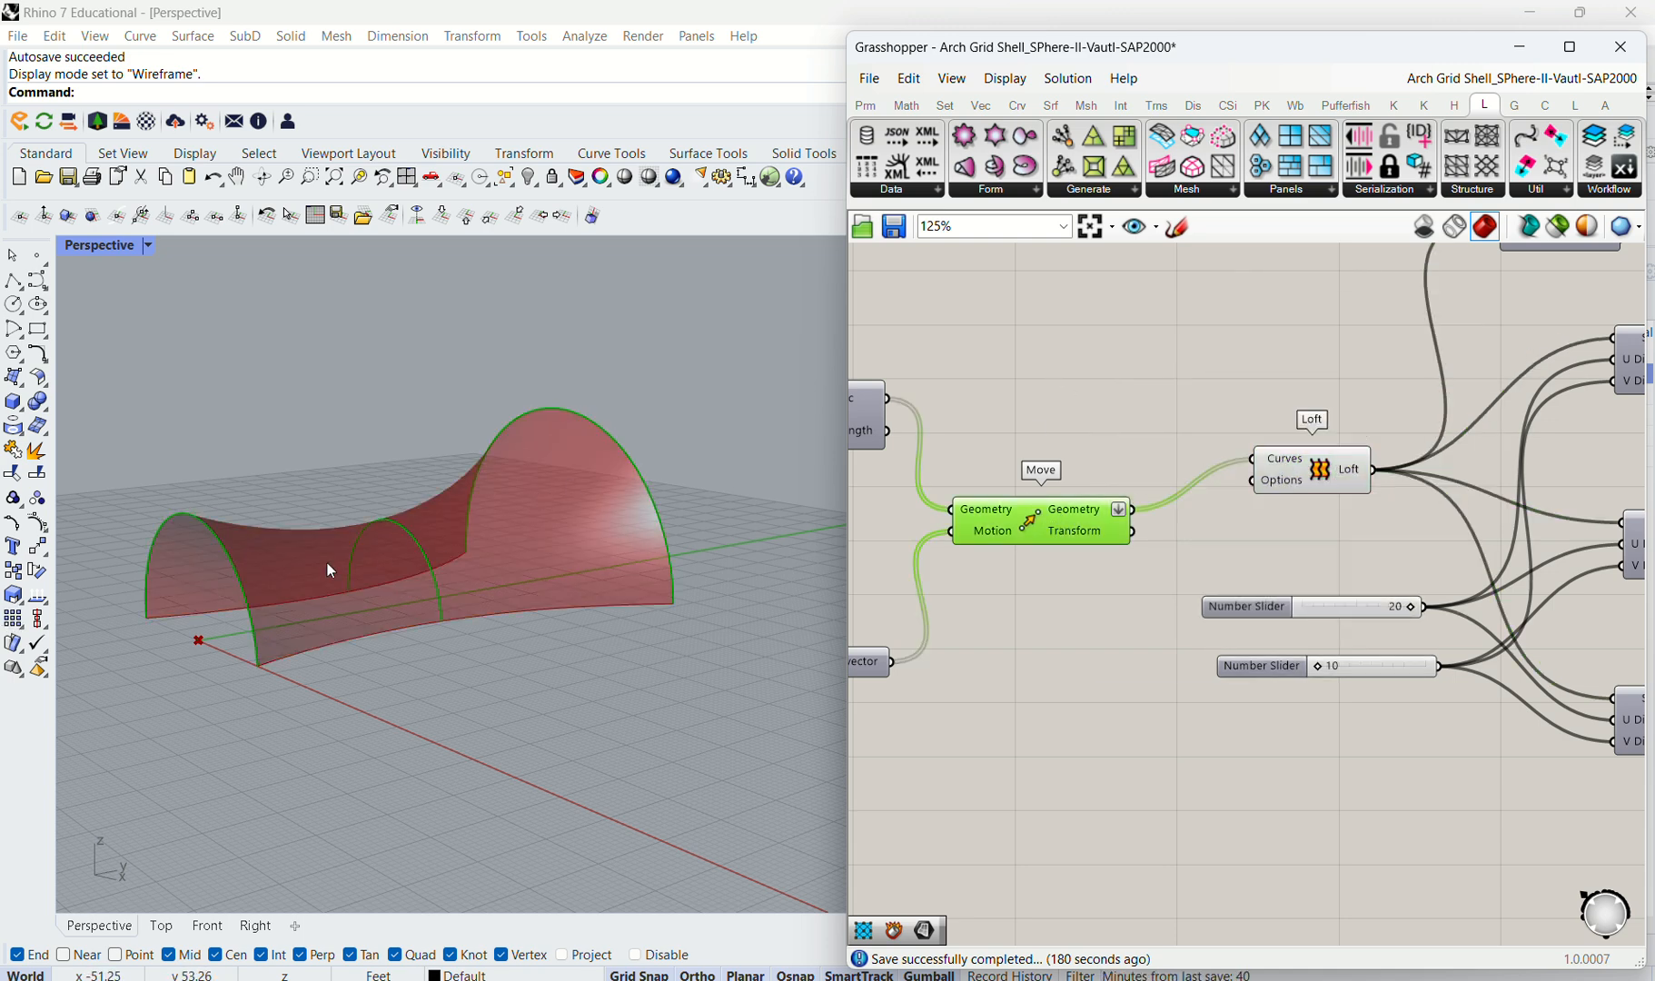
scroll(463, 616, down, 1)
right_drag(463, 617, 545, 581)
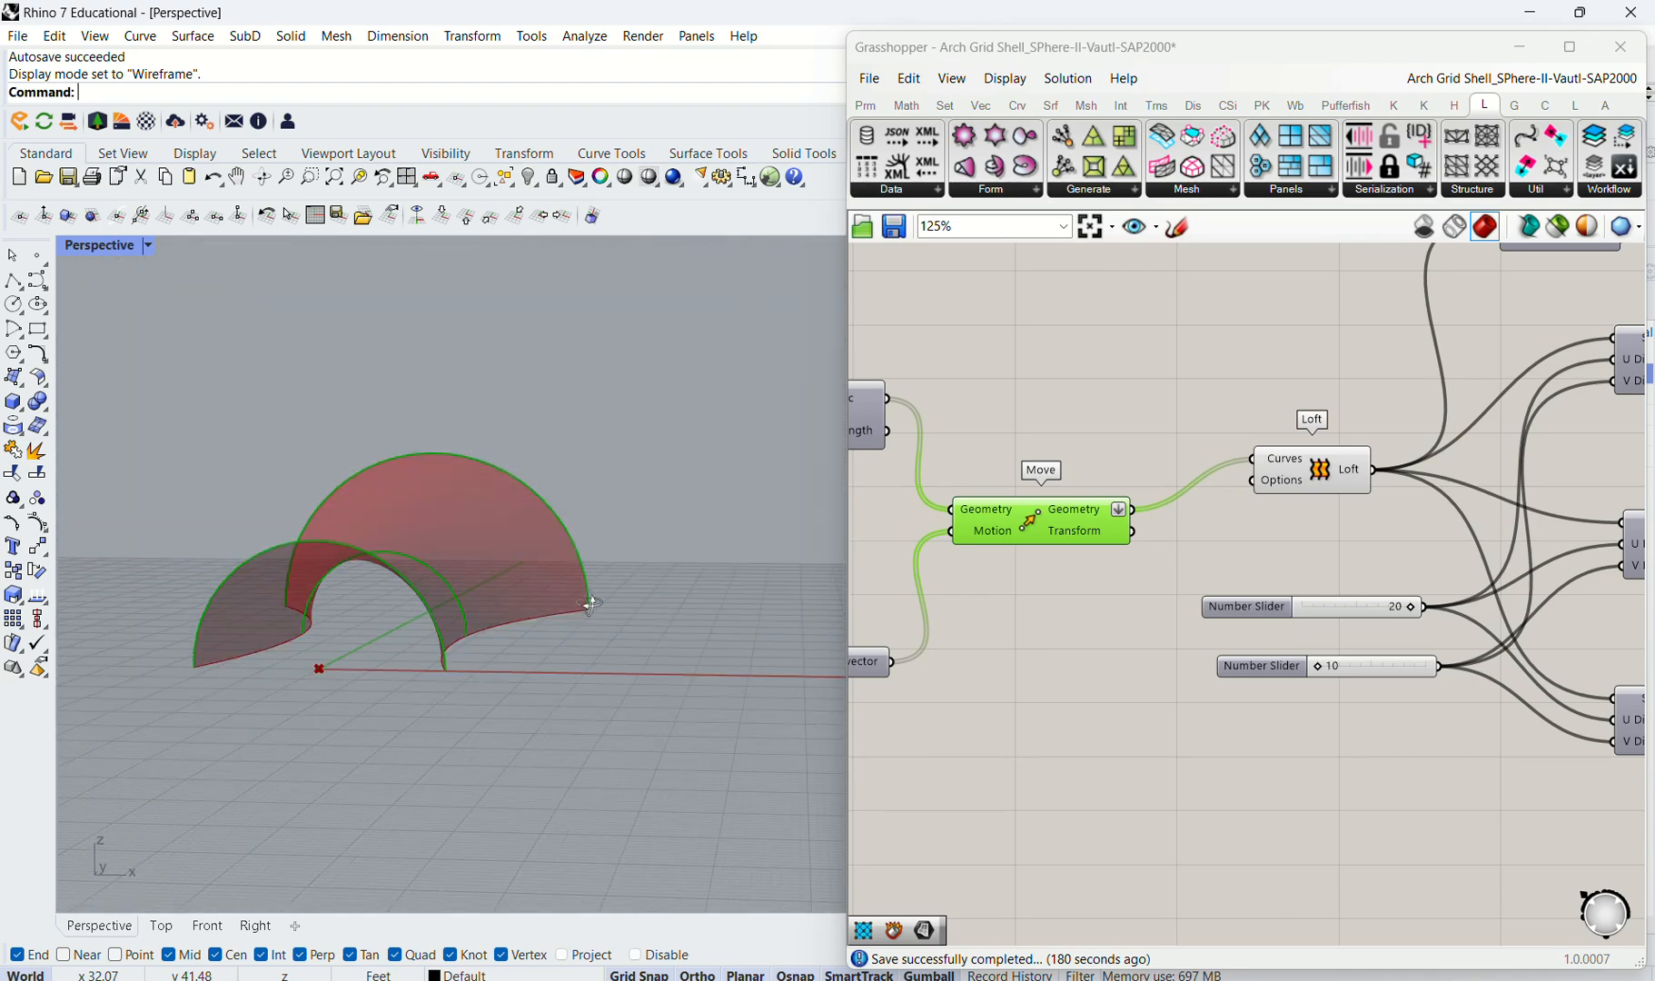
Step: Move the Braced Grid 2-D Structure component closer above the Braced Grid 1-D Structure component and align the two
scroll(1041, 499, down, 3)
right_drag(1434, 561, 1194, 539)
scroll(1045, 500, up, 2)
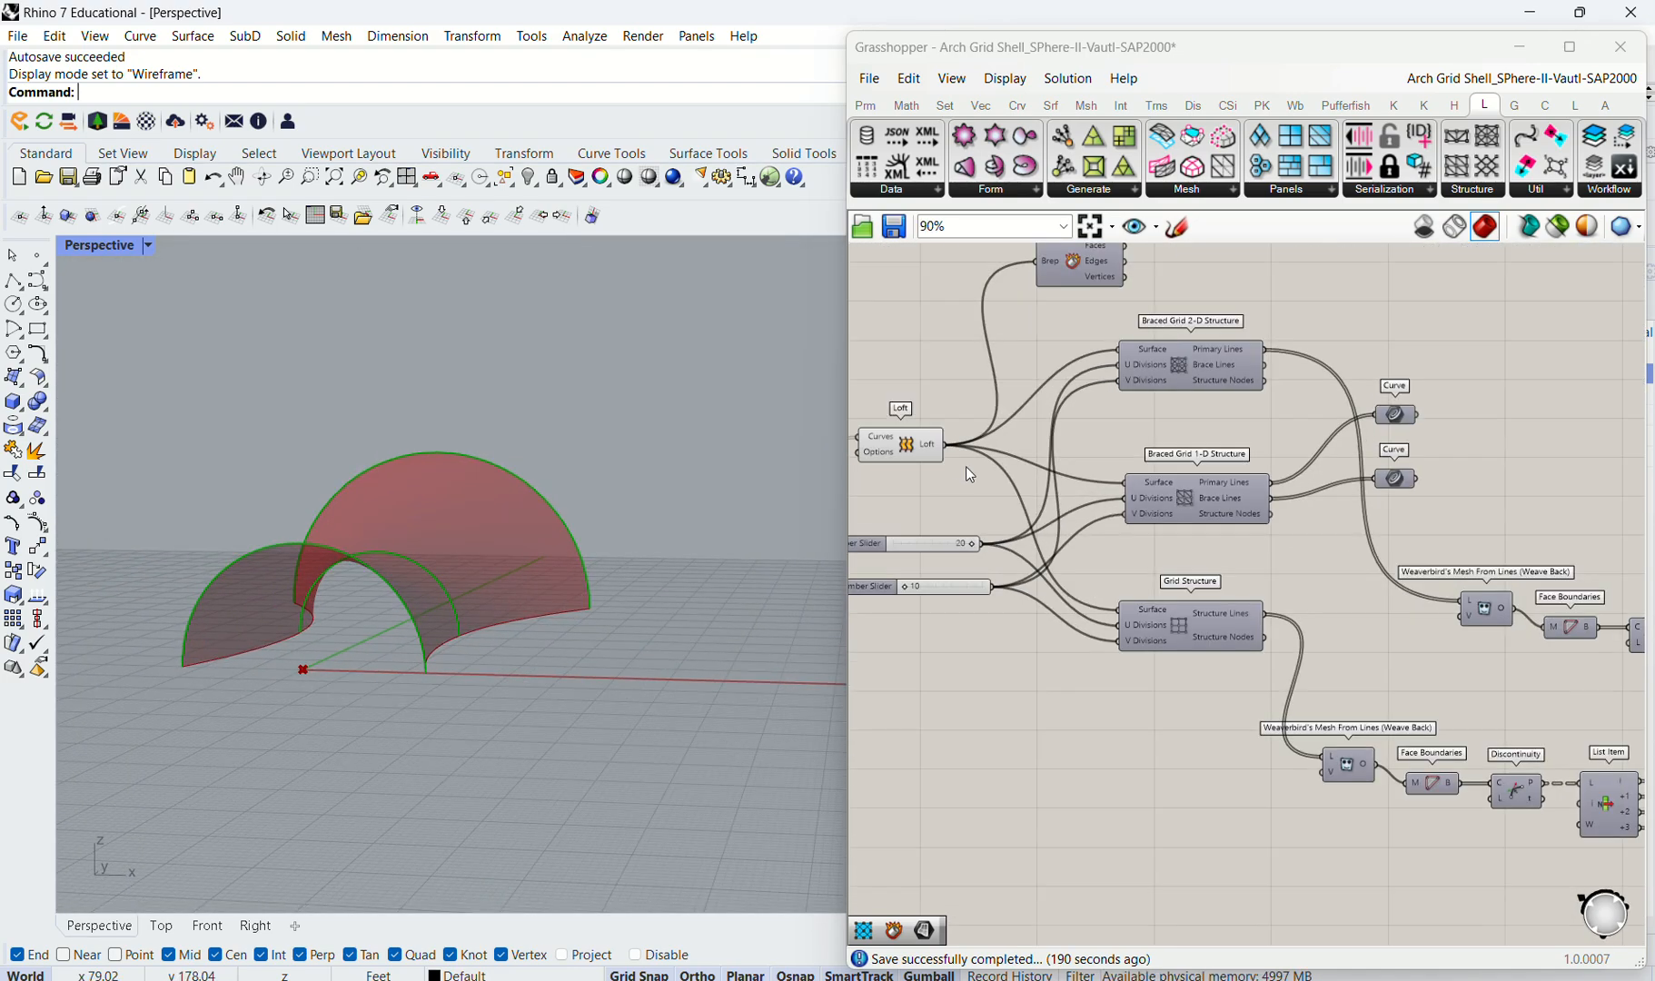
click(908, 447)
scroll(1139, 473, down, 3)
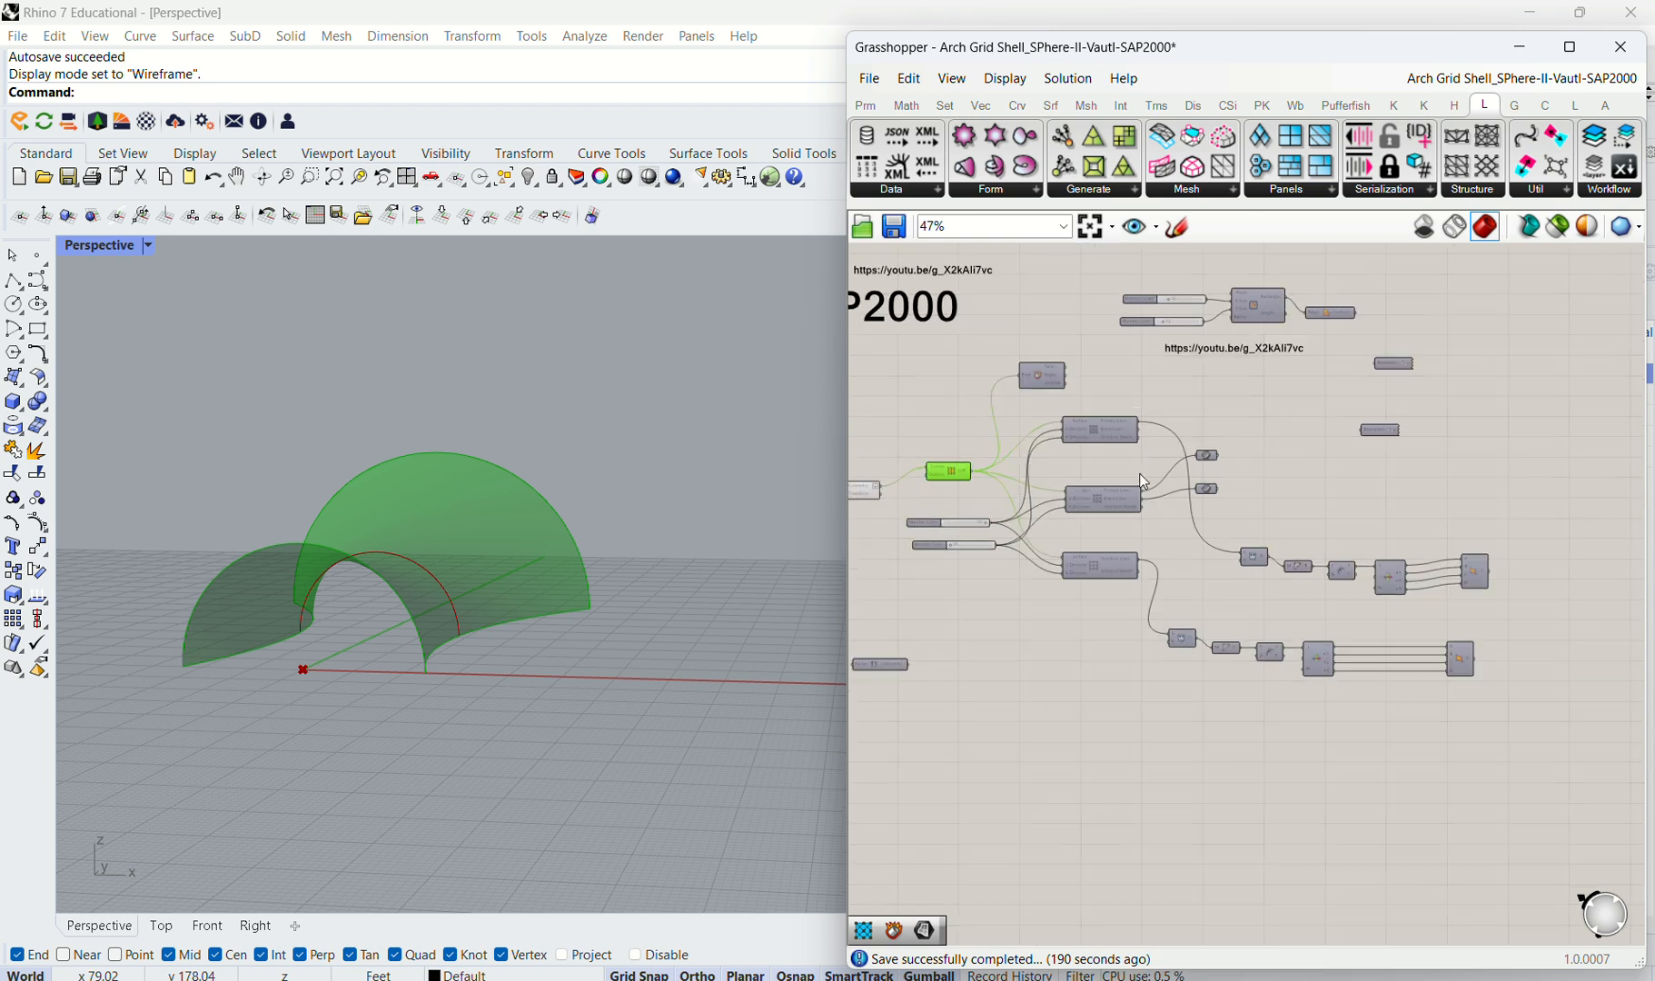
scroll(1101, 458, up, 2)
click(1101, 445)
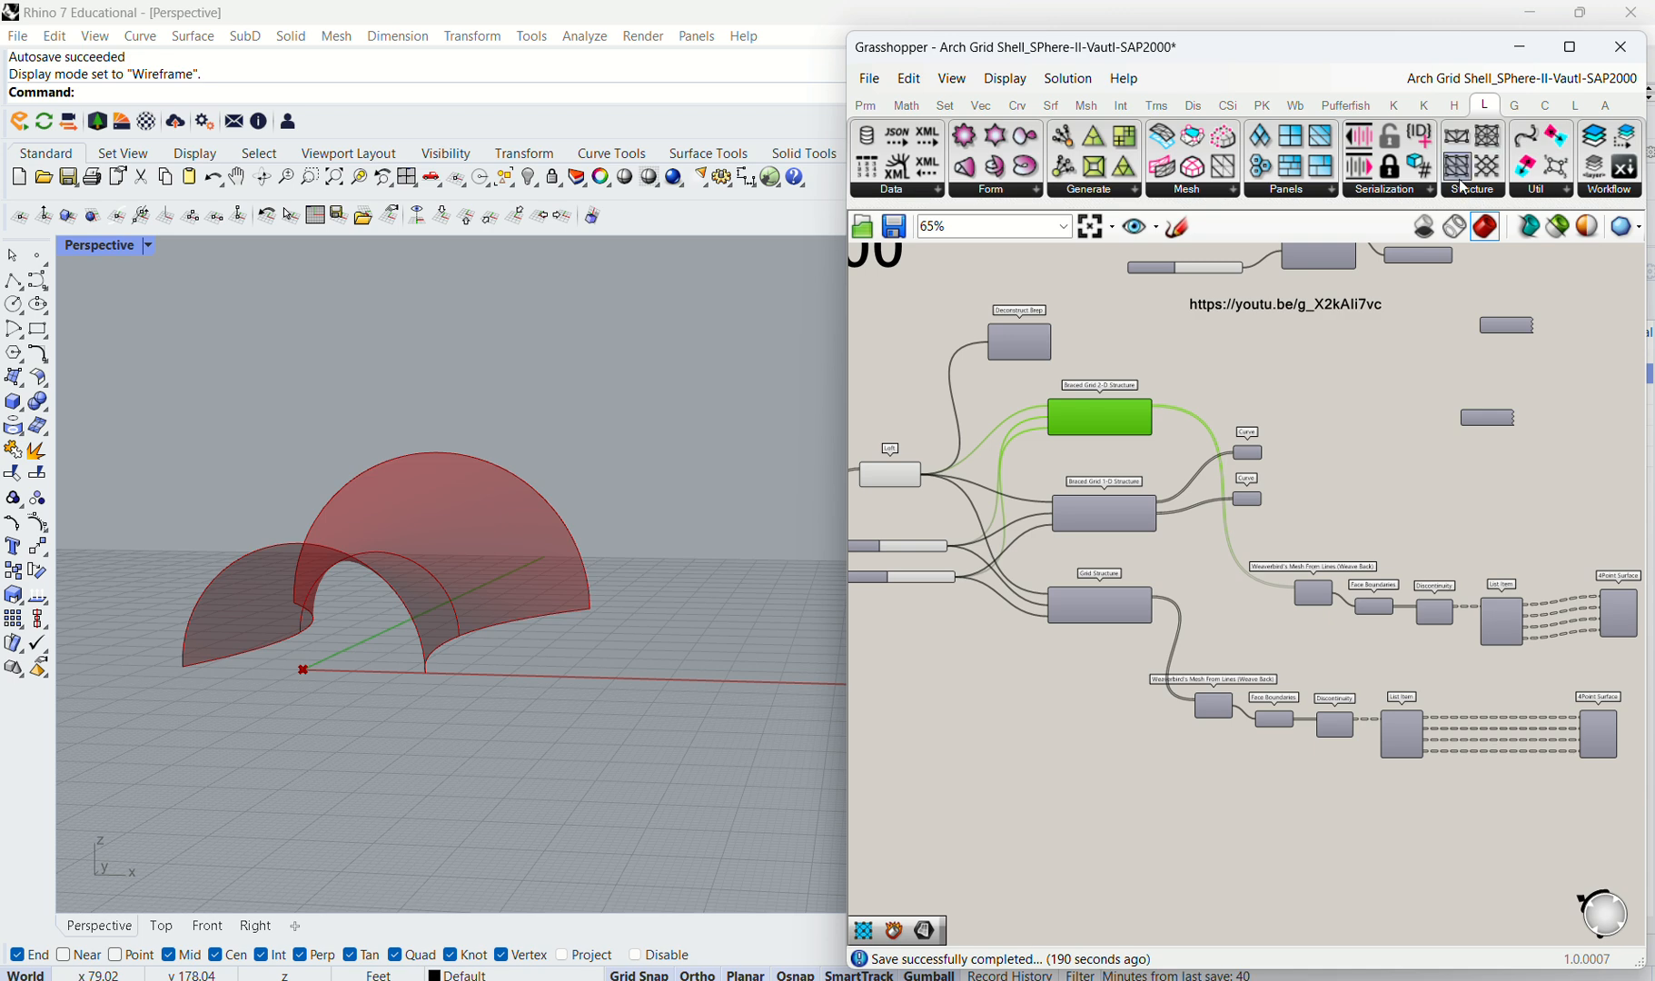
scroll(1072, 468, up, 3)
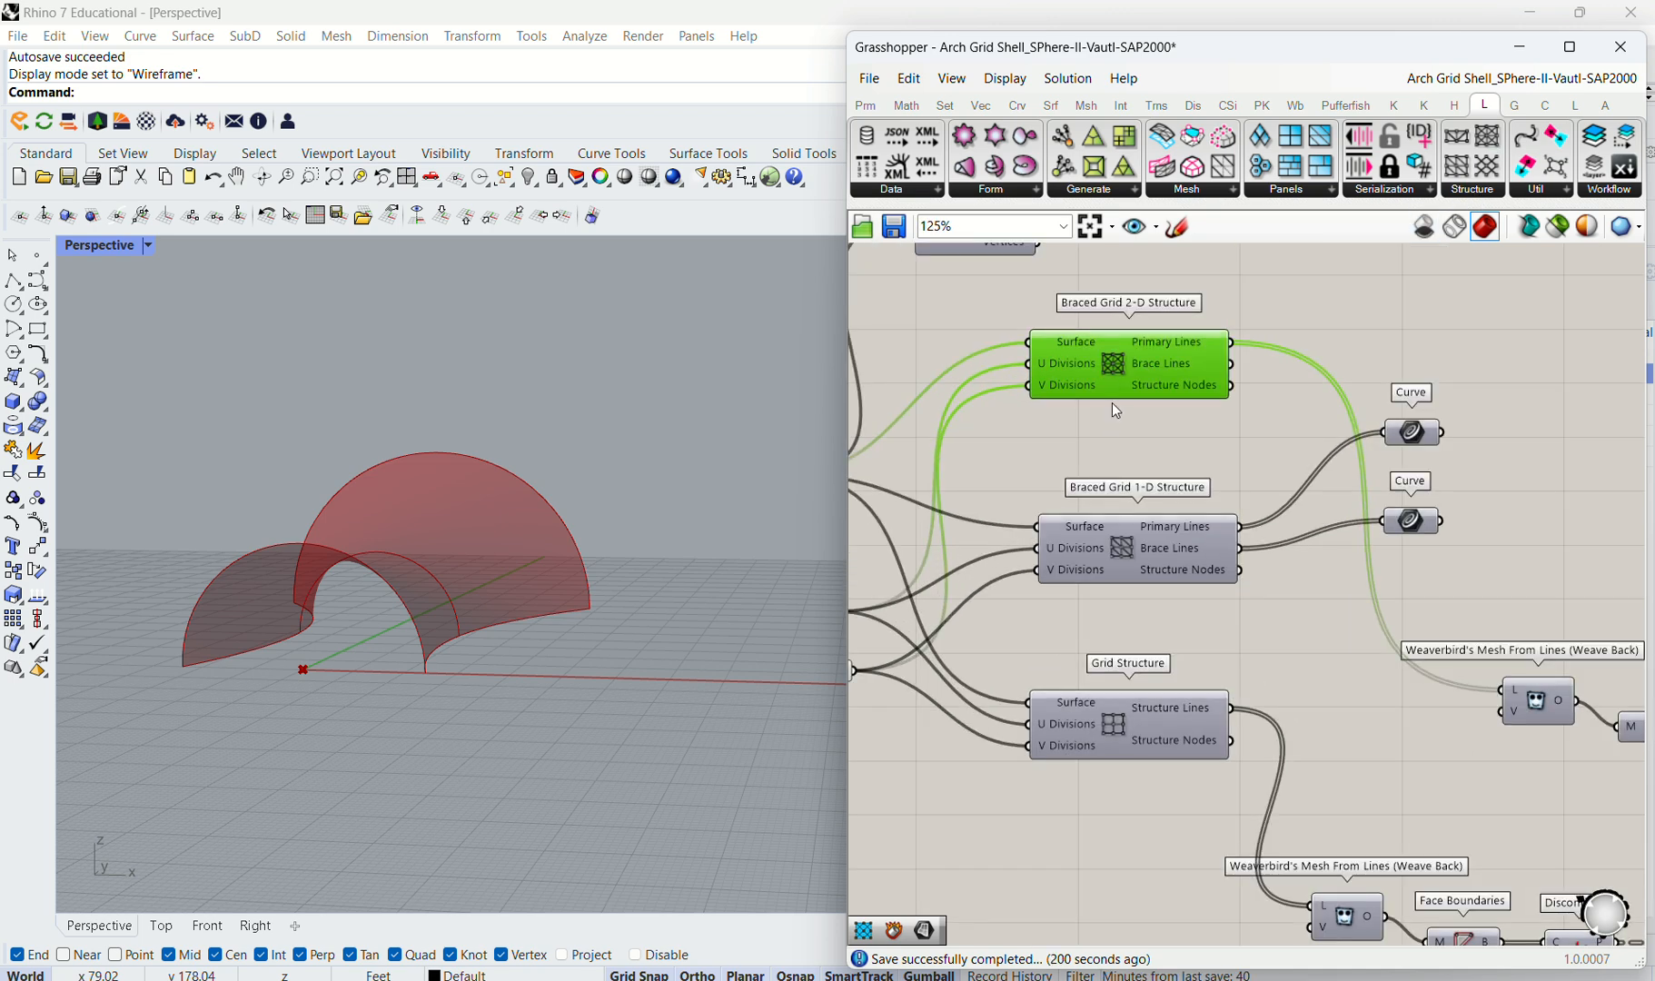
drag(1118, 373, 1133, 416)
click(1129, 545)
click(1133, 543)
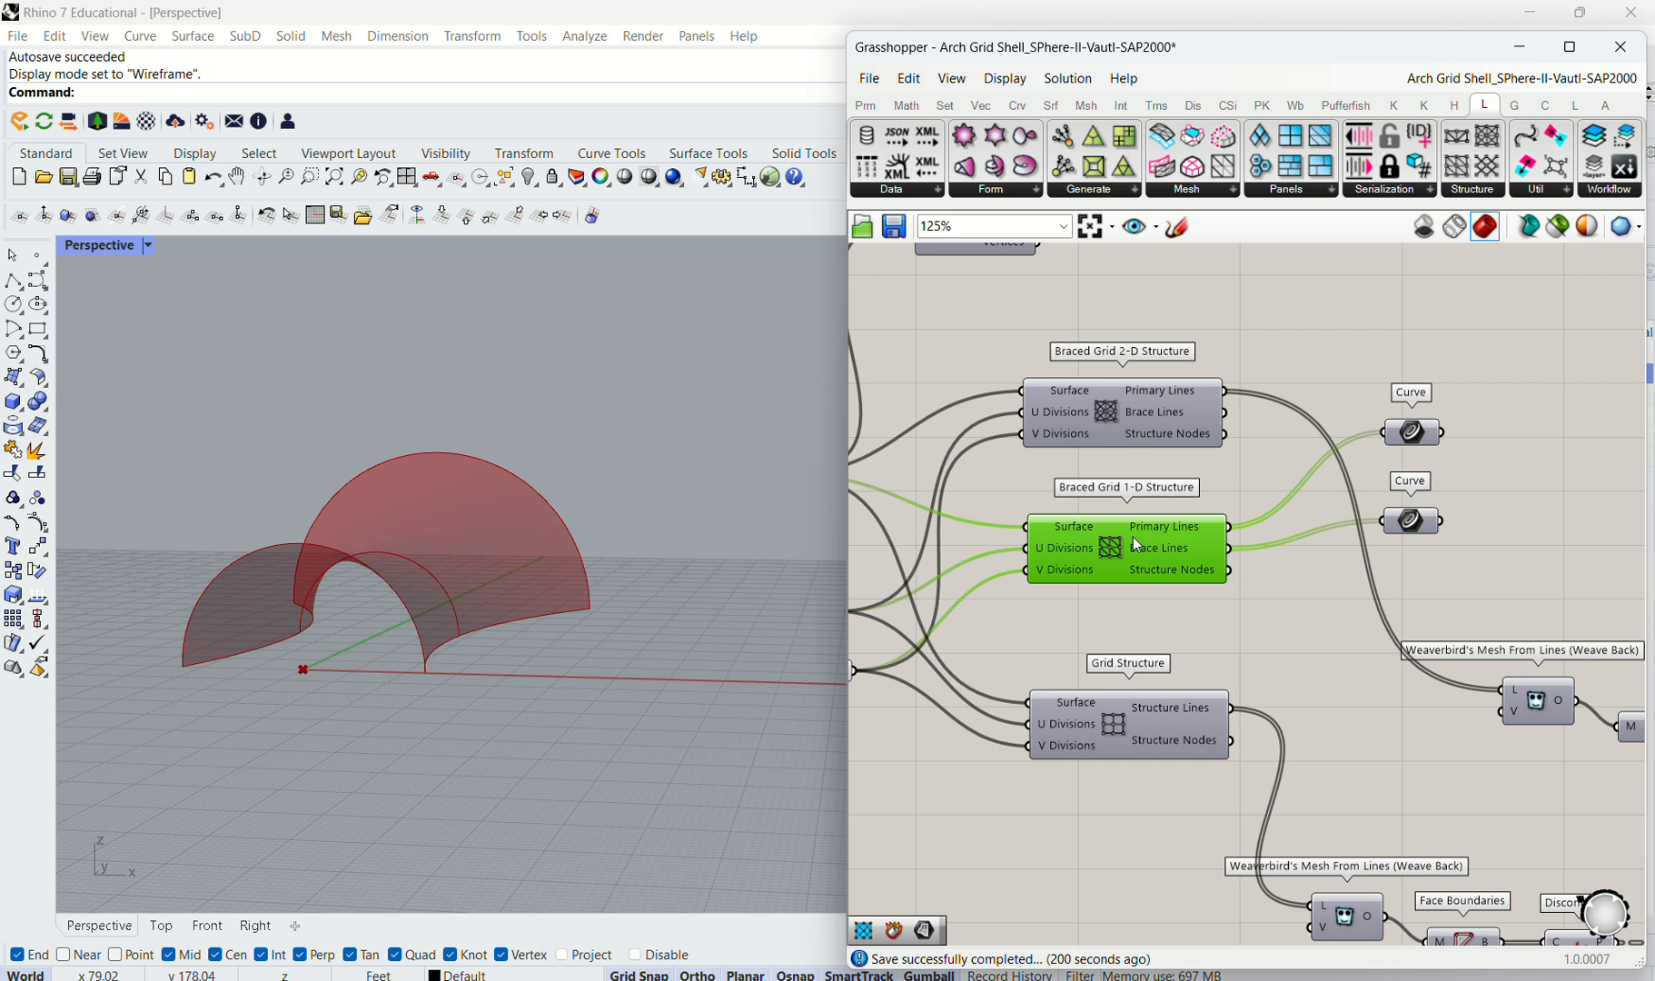
Step: Examine the Grid Structure, Braced Grid 1-D and Braced Grid 2-D components and their wiring from the Loft
click(1147, 714)
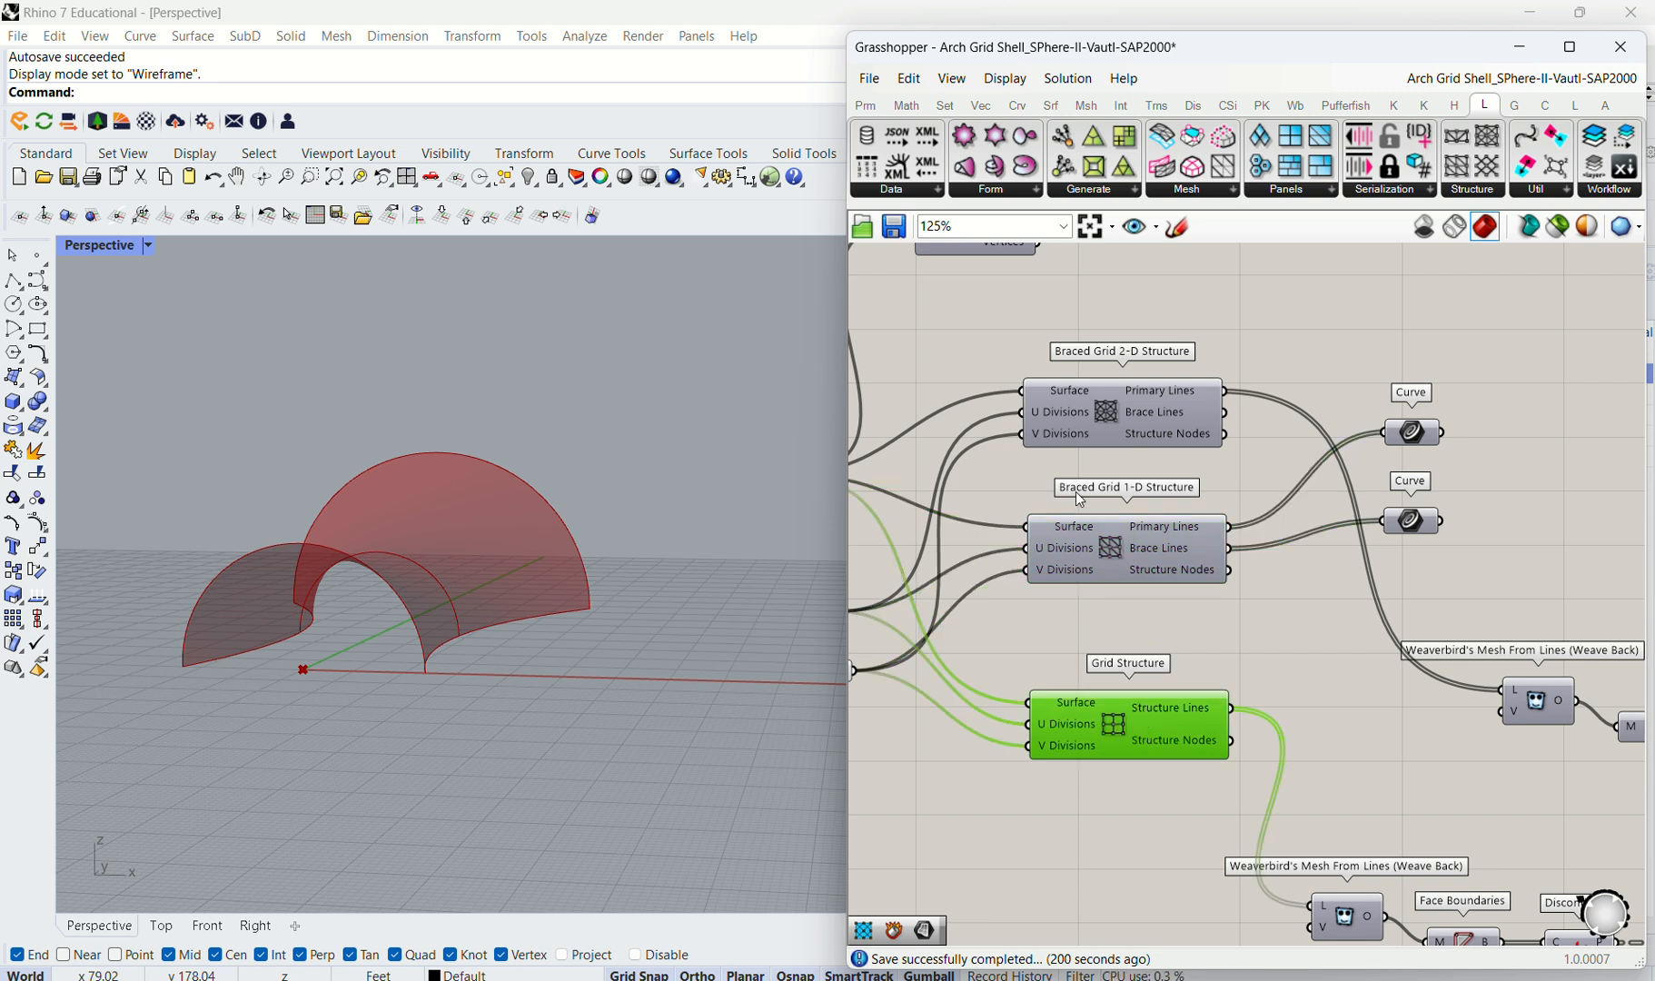
click(1141, 567)
click(1136, 414)
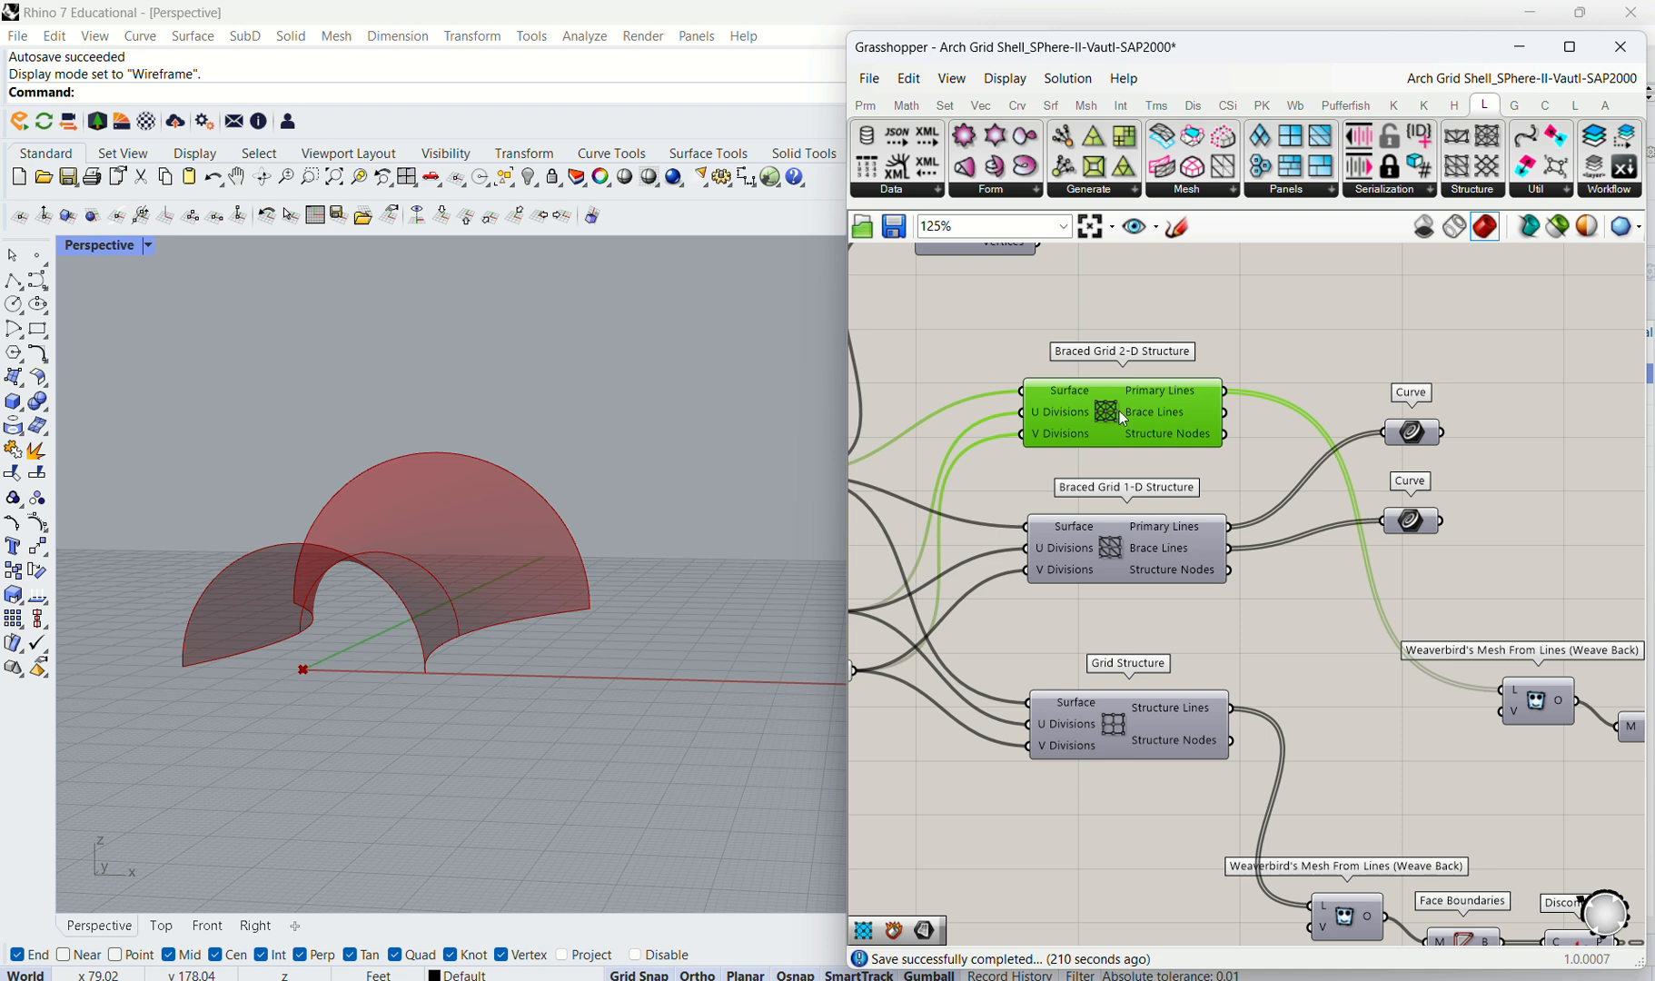
click(978, 353)
scroll(976, 354, down, 2)
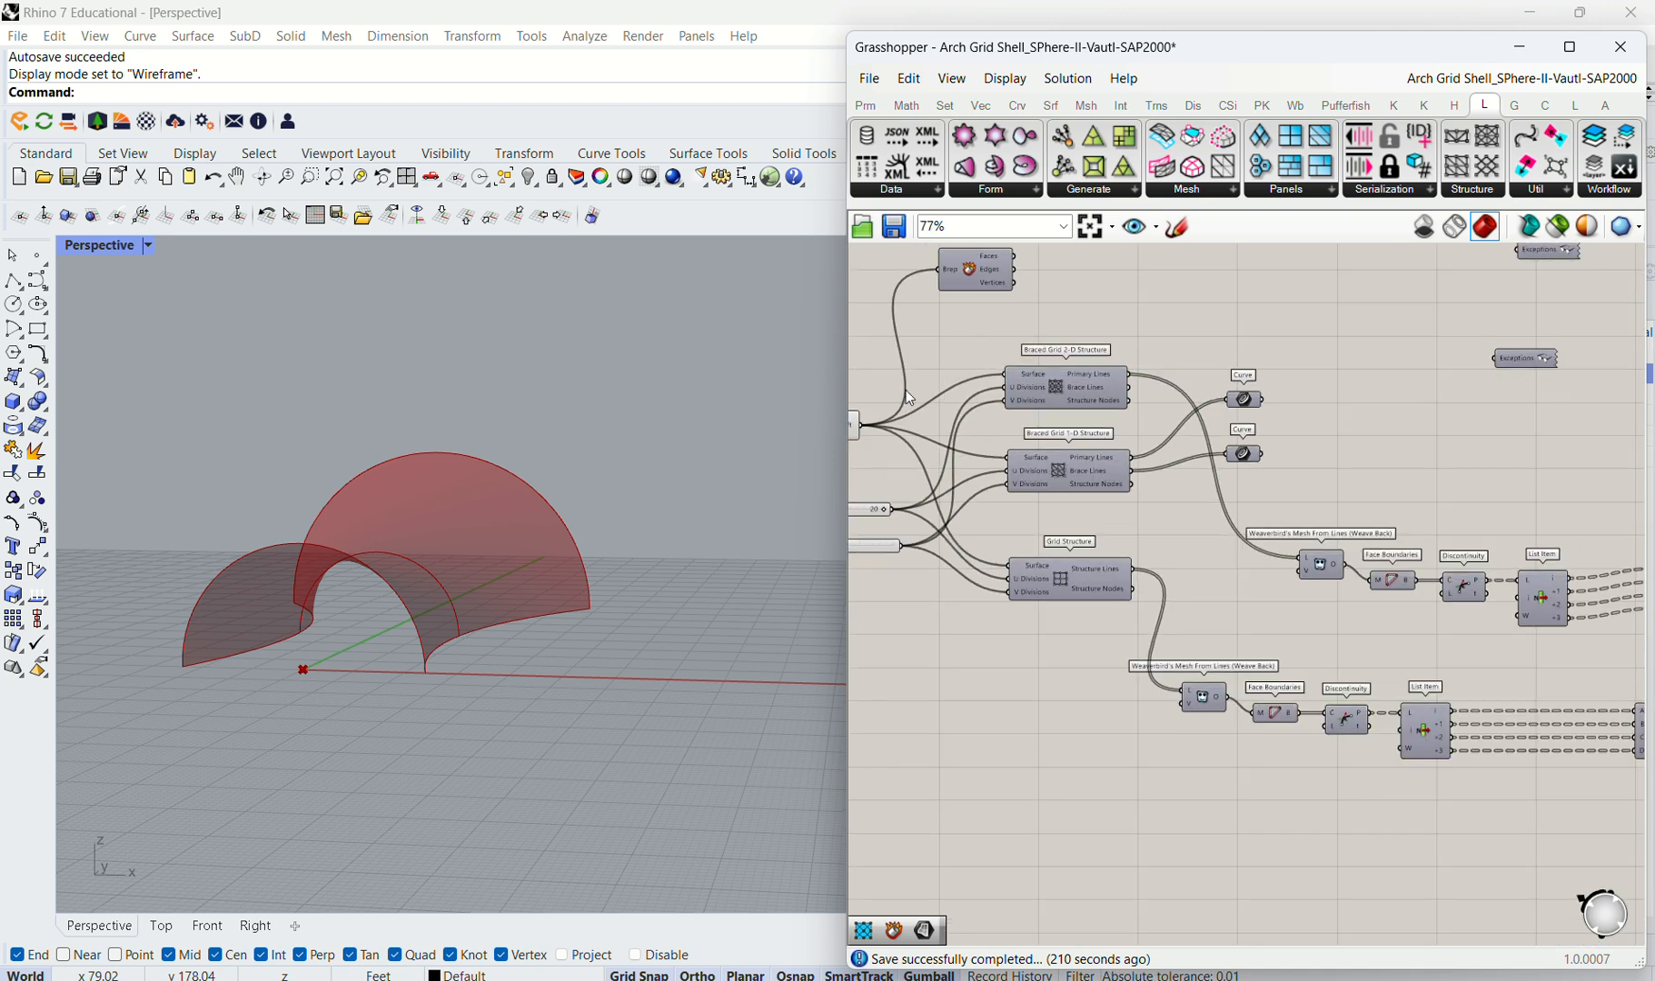
scroll(905, 389, down, 2)
scroll(1068, 402, up, 2)
Step: Enable the Braced Grid 2-D Structure component's preview and inspect the braced grid on the vault up close
click(990, 385)
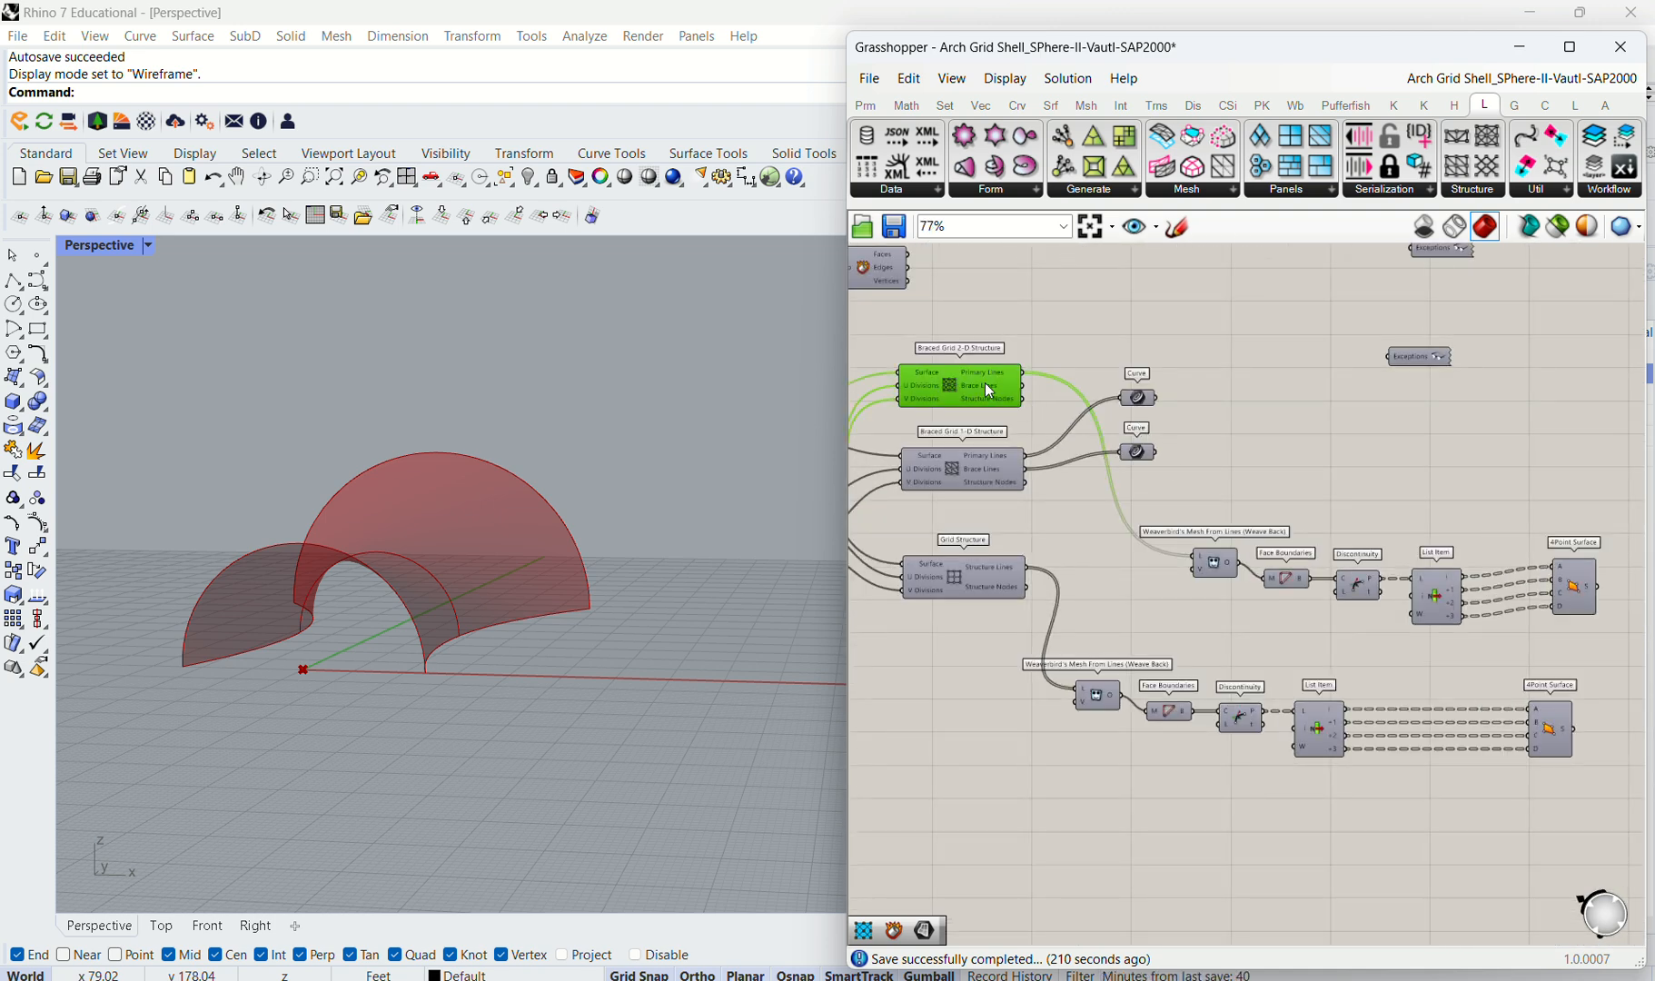
middle_click(972, 382)
click(1016, 343)
click(1178, 376)
scroll(577, 538, up, 3)
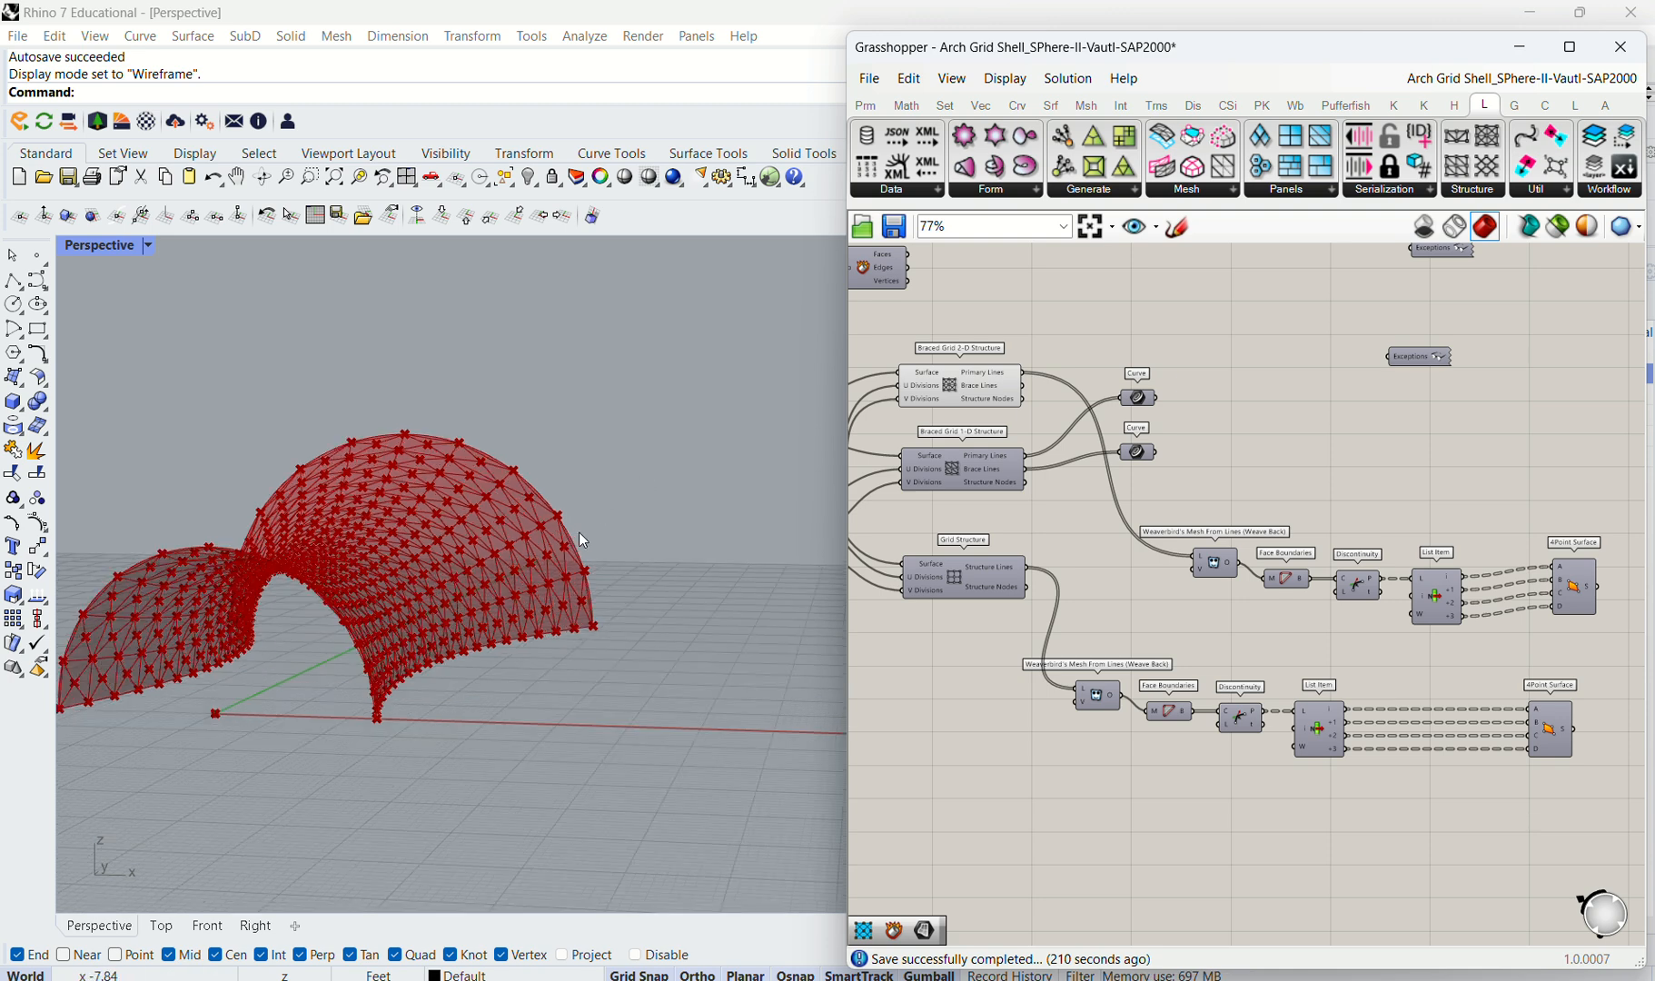
right_drag(680, 477, 570, 586)
scroll(355, 554, up, 4)
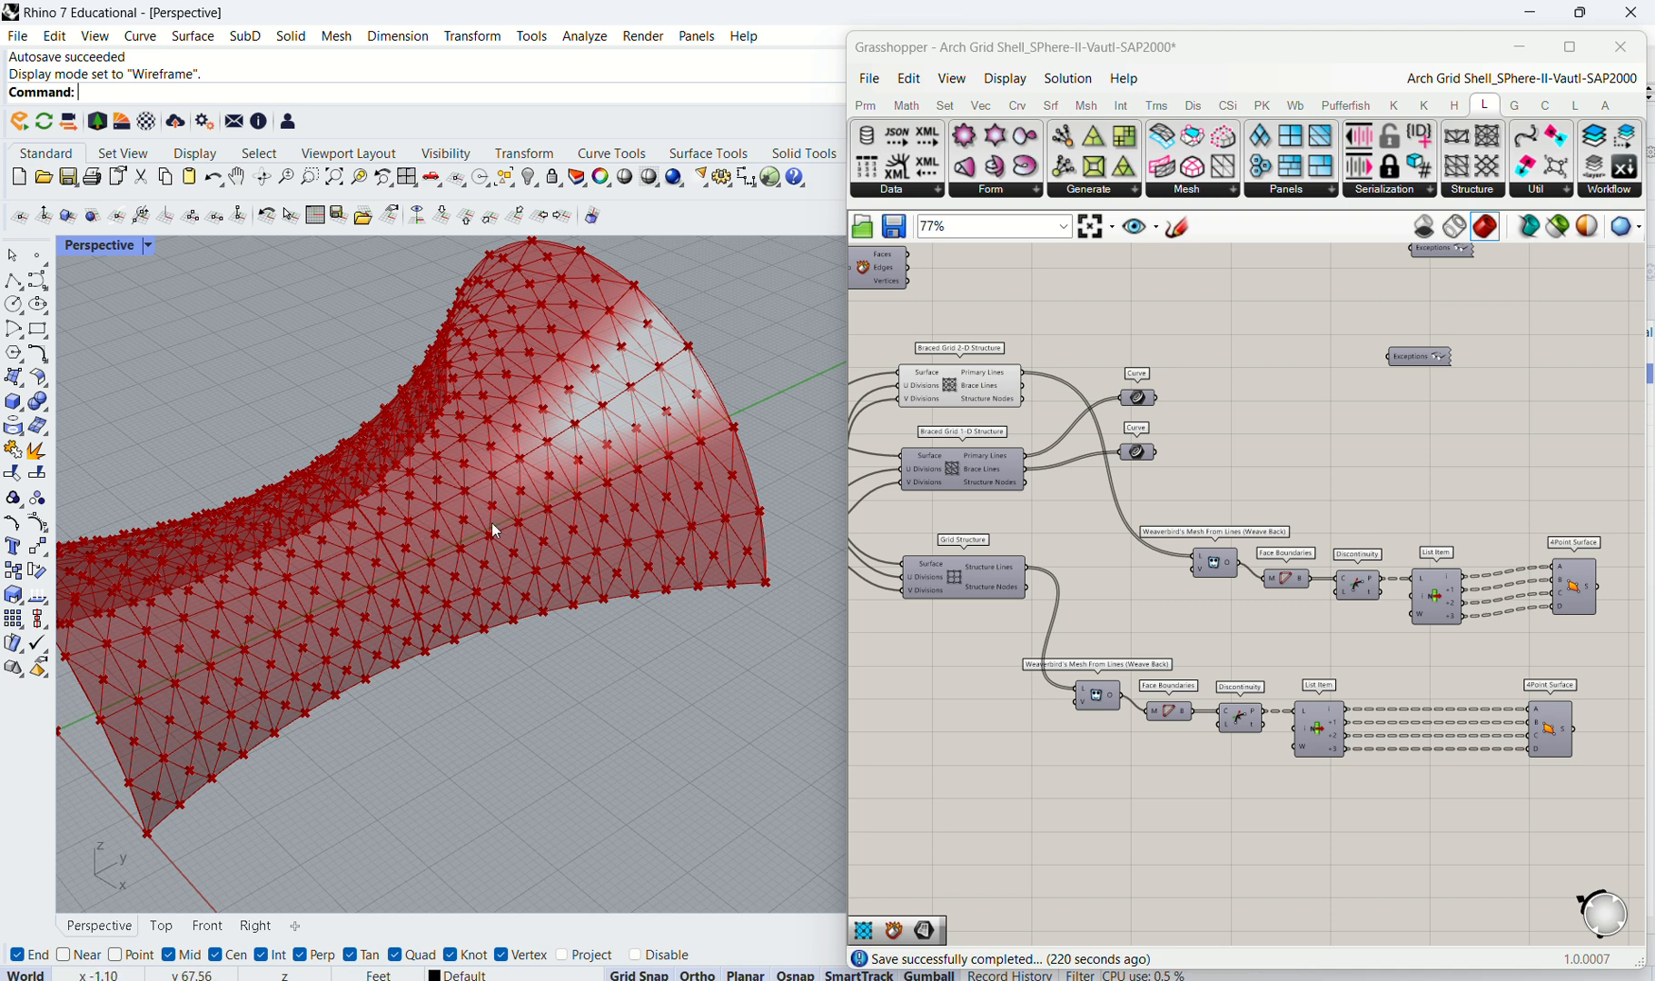
Step: Compare the Braced Grid 2-D and Grid Structure components, and hide the Braced Grid 2-D Structure preview
scroll(1136, 395, down, 2)
click(1015, 400)
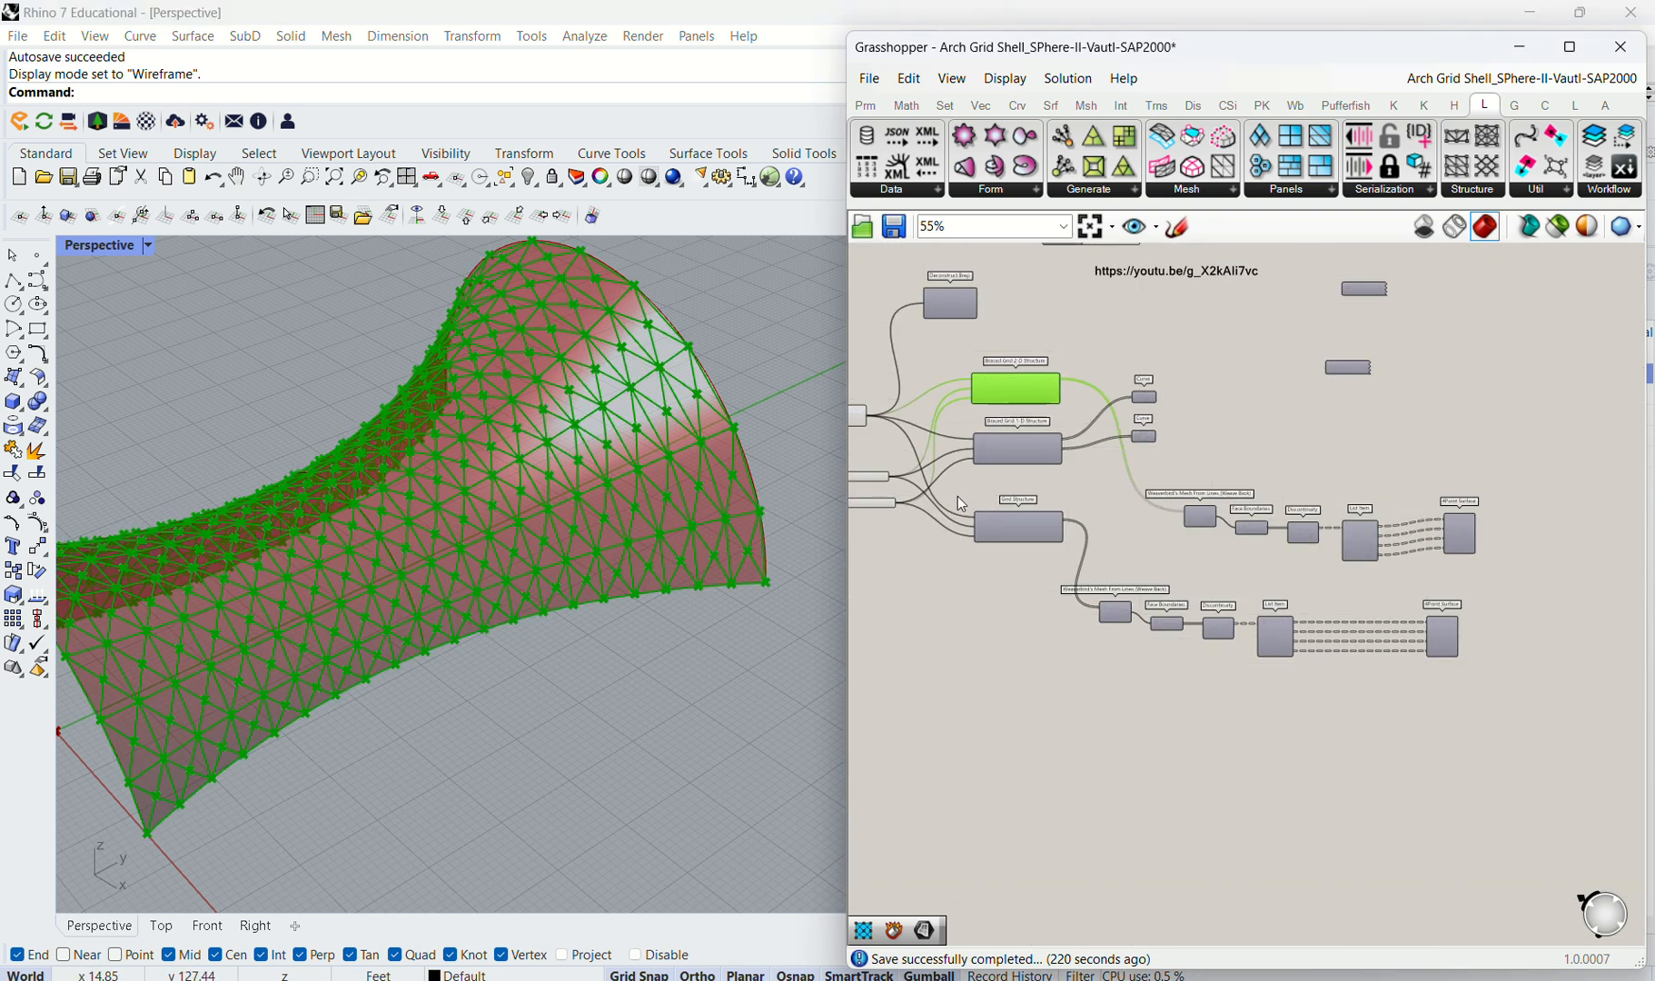
scroll(952, 488, up, 1)
click(1045, 545)
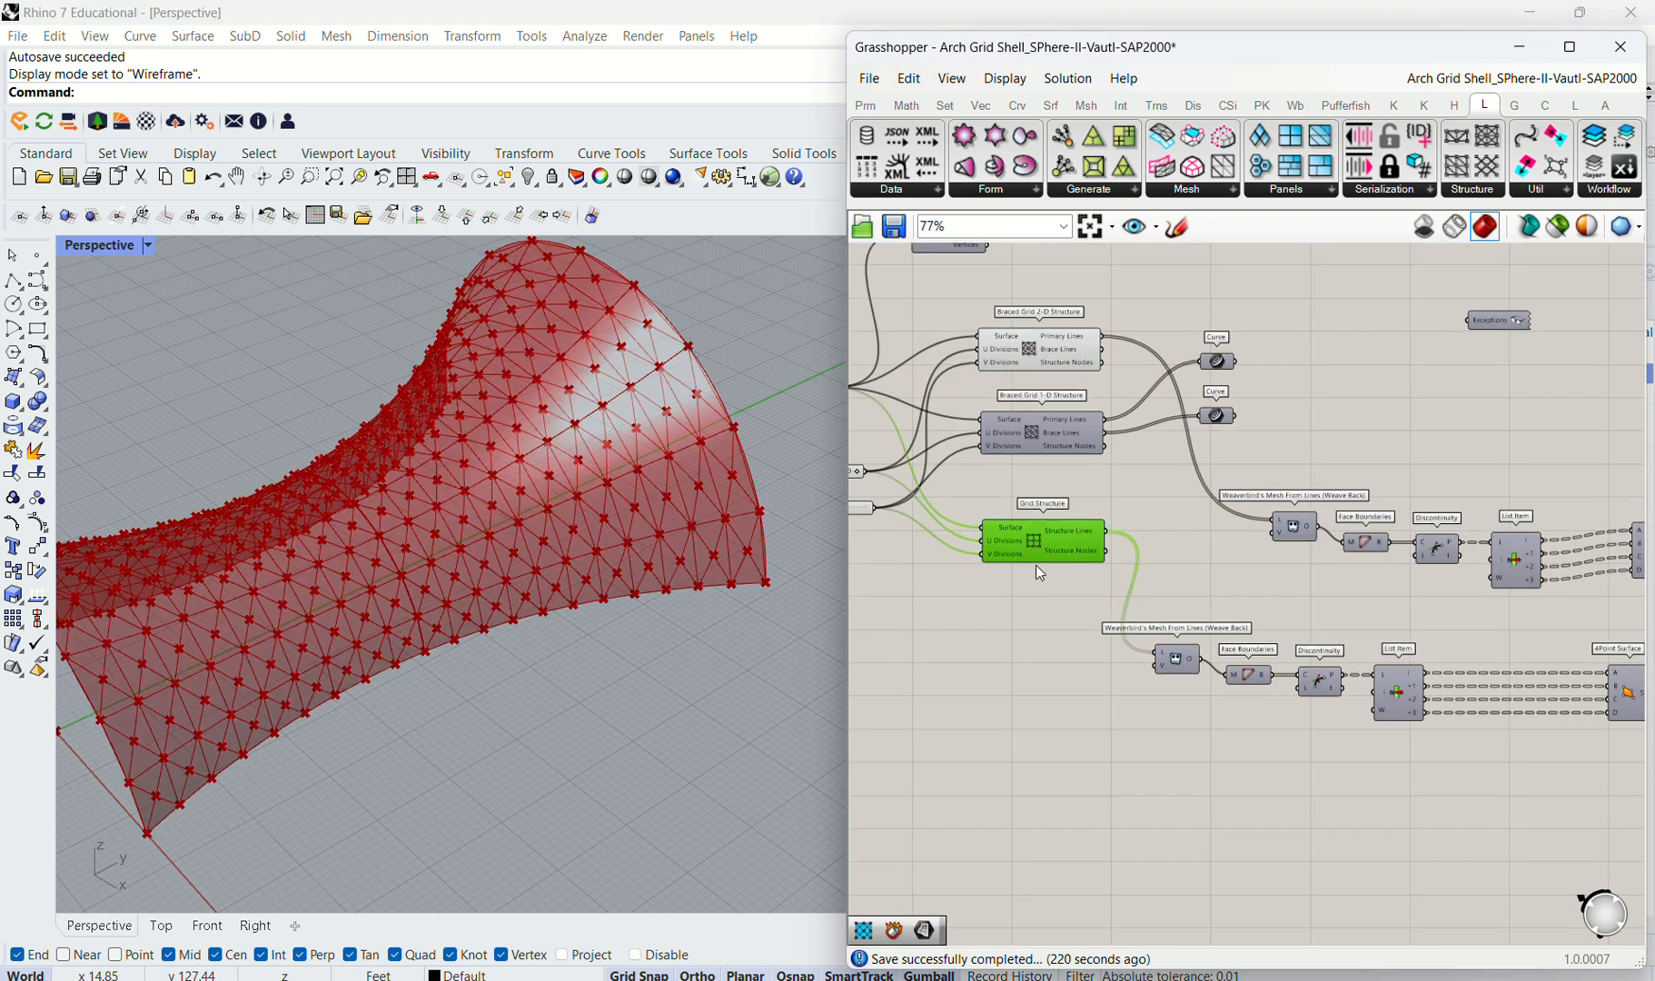
scroll(1040, 554, up, 2)
scroll(1063, 537, down, 2)
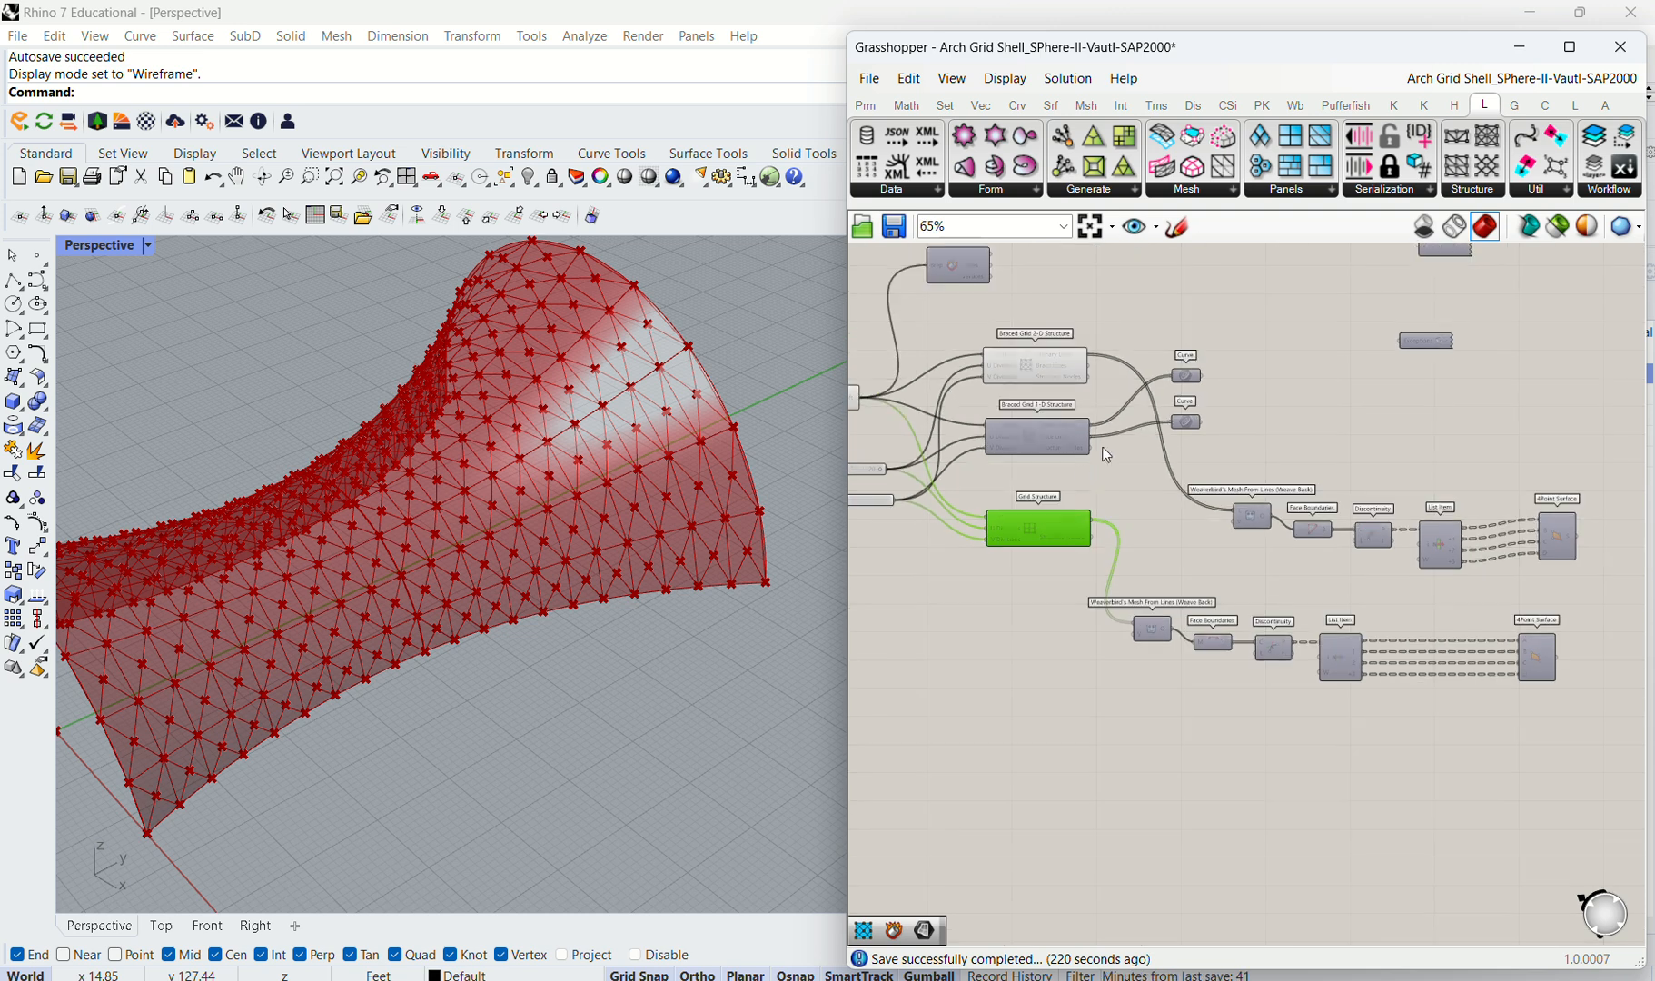
middle_click(1065, 363)
click(1308, 354)
click(1056, 363)
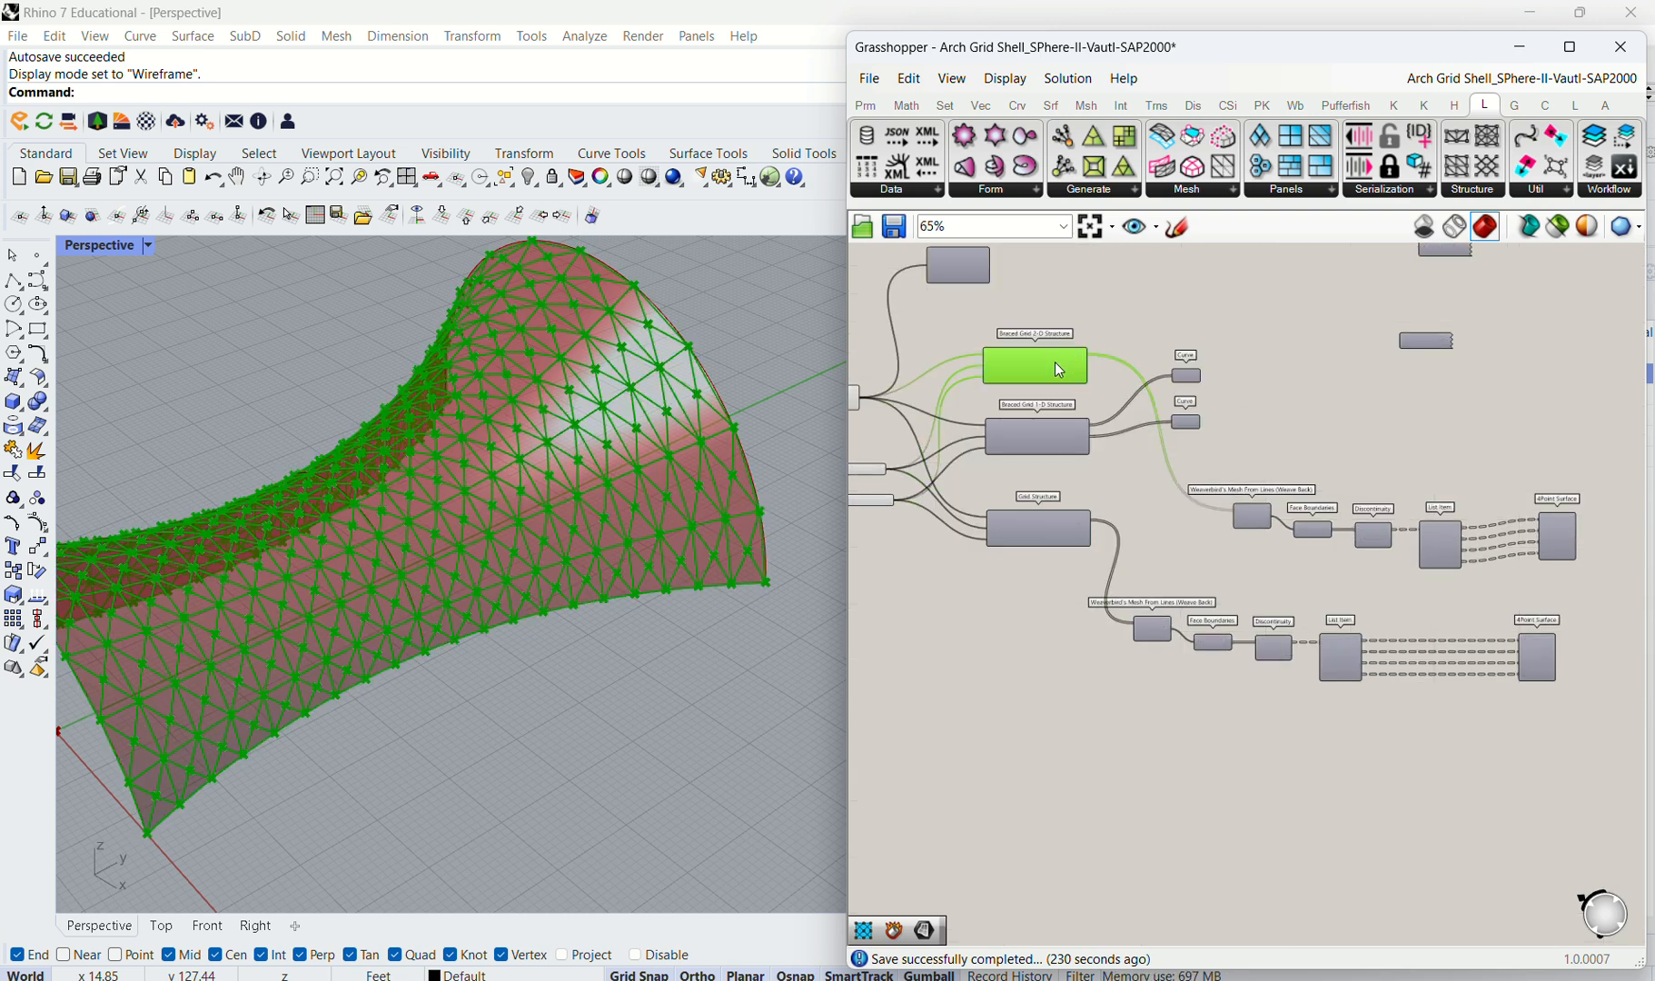
middle_click(1055, 363)
click(1115, 297)
click(1093, 508)
Step: Enable the Grid Structure component's preview to display the unbraced quad grid on the vault
click(1079, 529)
middle_click(1073, 528)
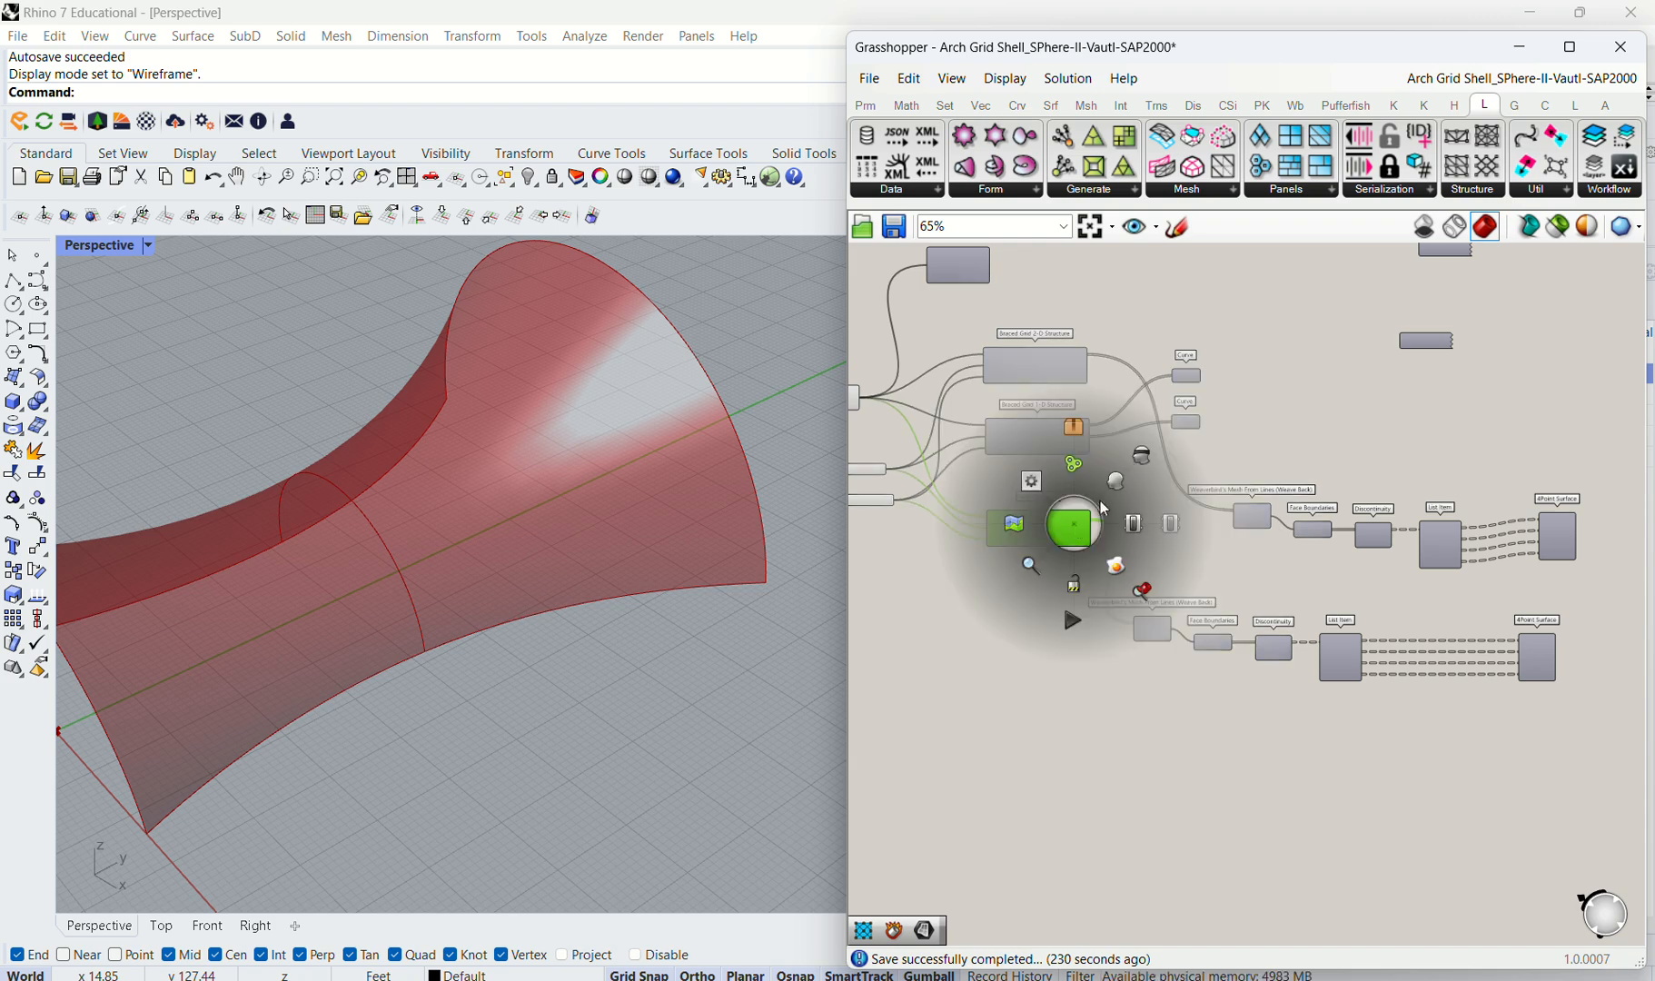
click(1128, 467)
click(1033, 676)
right_drag(690, 563, 654, 590)
scroll(956, 540, up, 2)
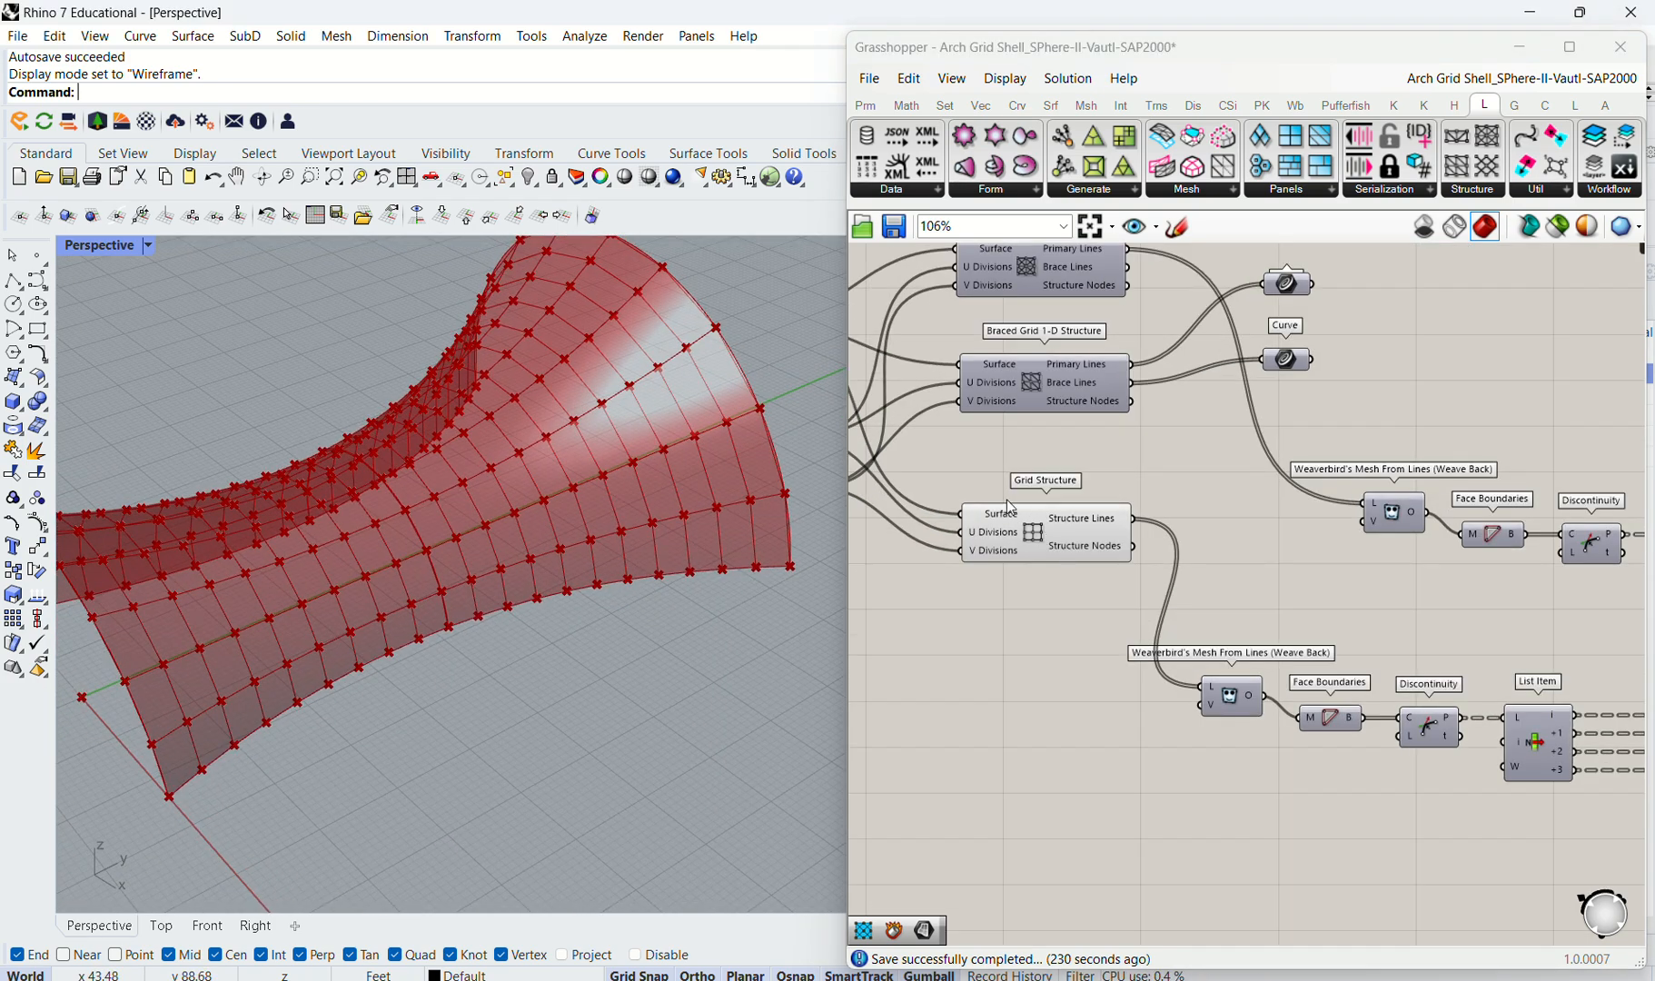
Step: Examine the quad grid on the vault from several angles, along with the Grid Structure component's inputs and outputs
scroll(1005, 499, down, 2)
right_drag(540, 510, 581, 563)
scroll(985, 574, up, 2)
scroll(986, 574, up, 1)
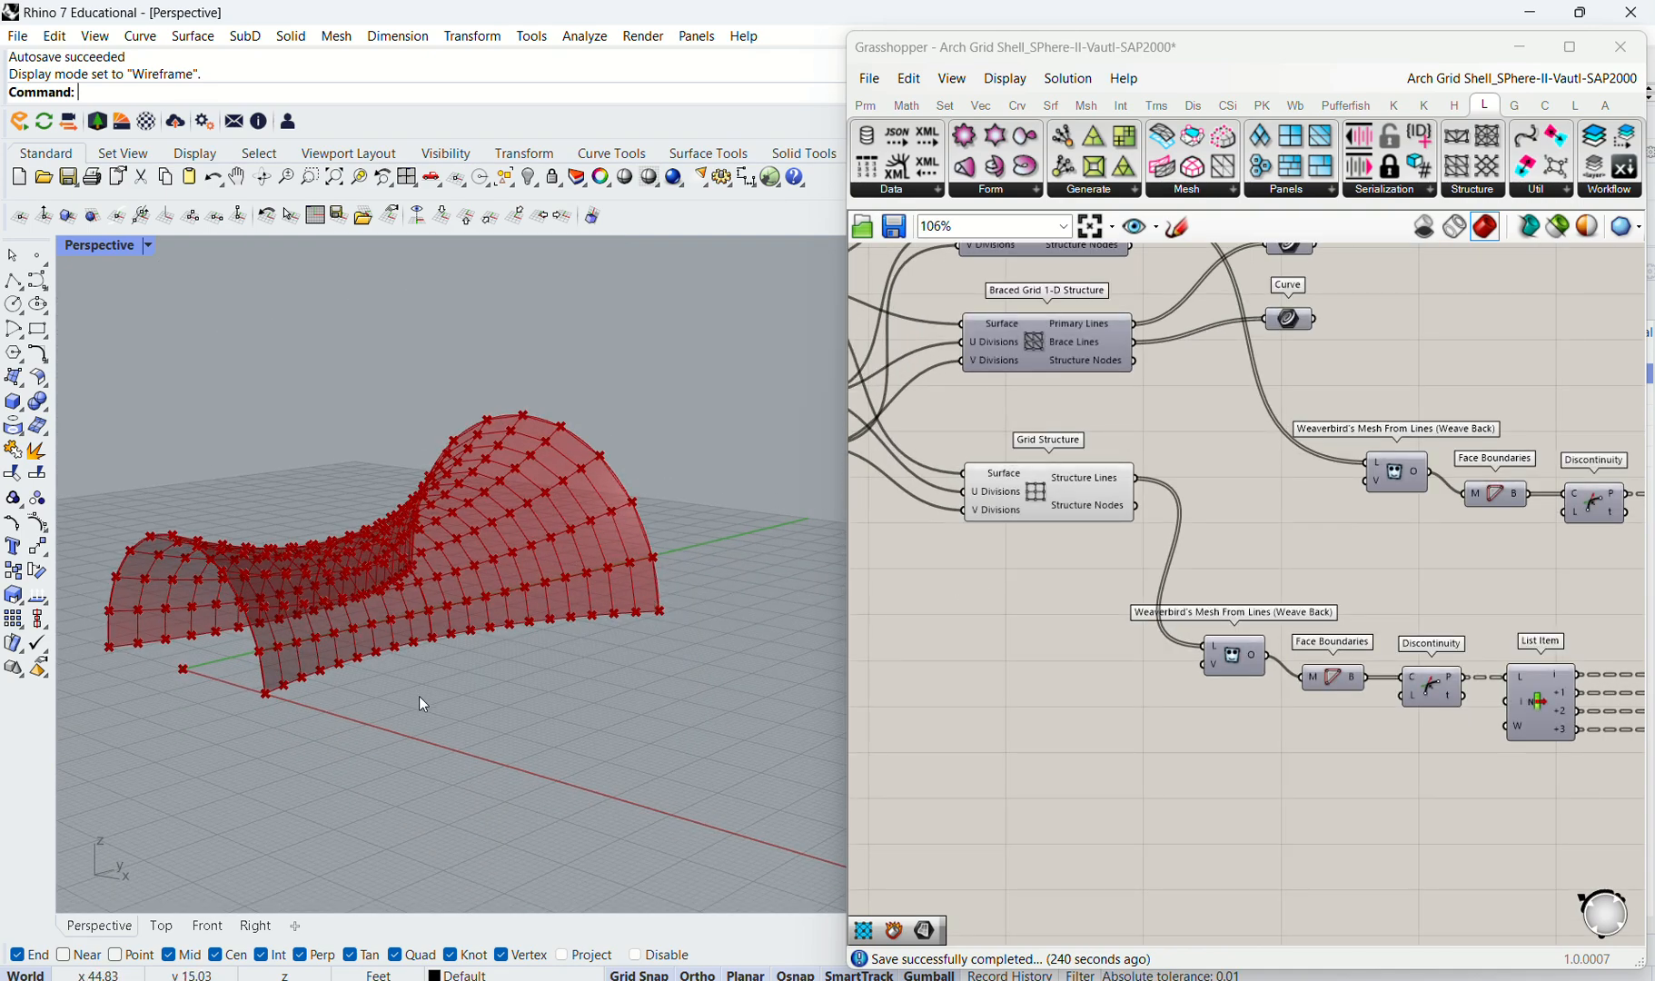
right_drag(419, 696, 469, 682)
scroll(644, 636, down, 4)
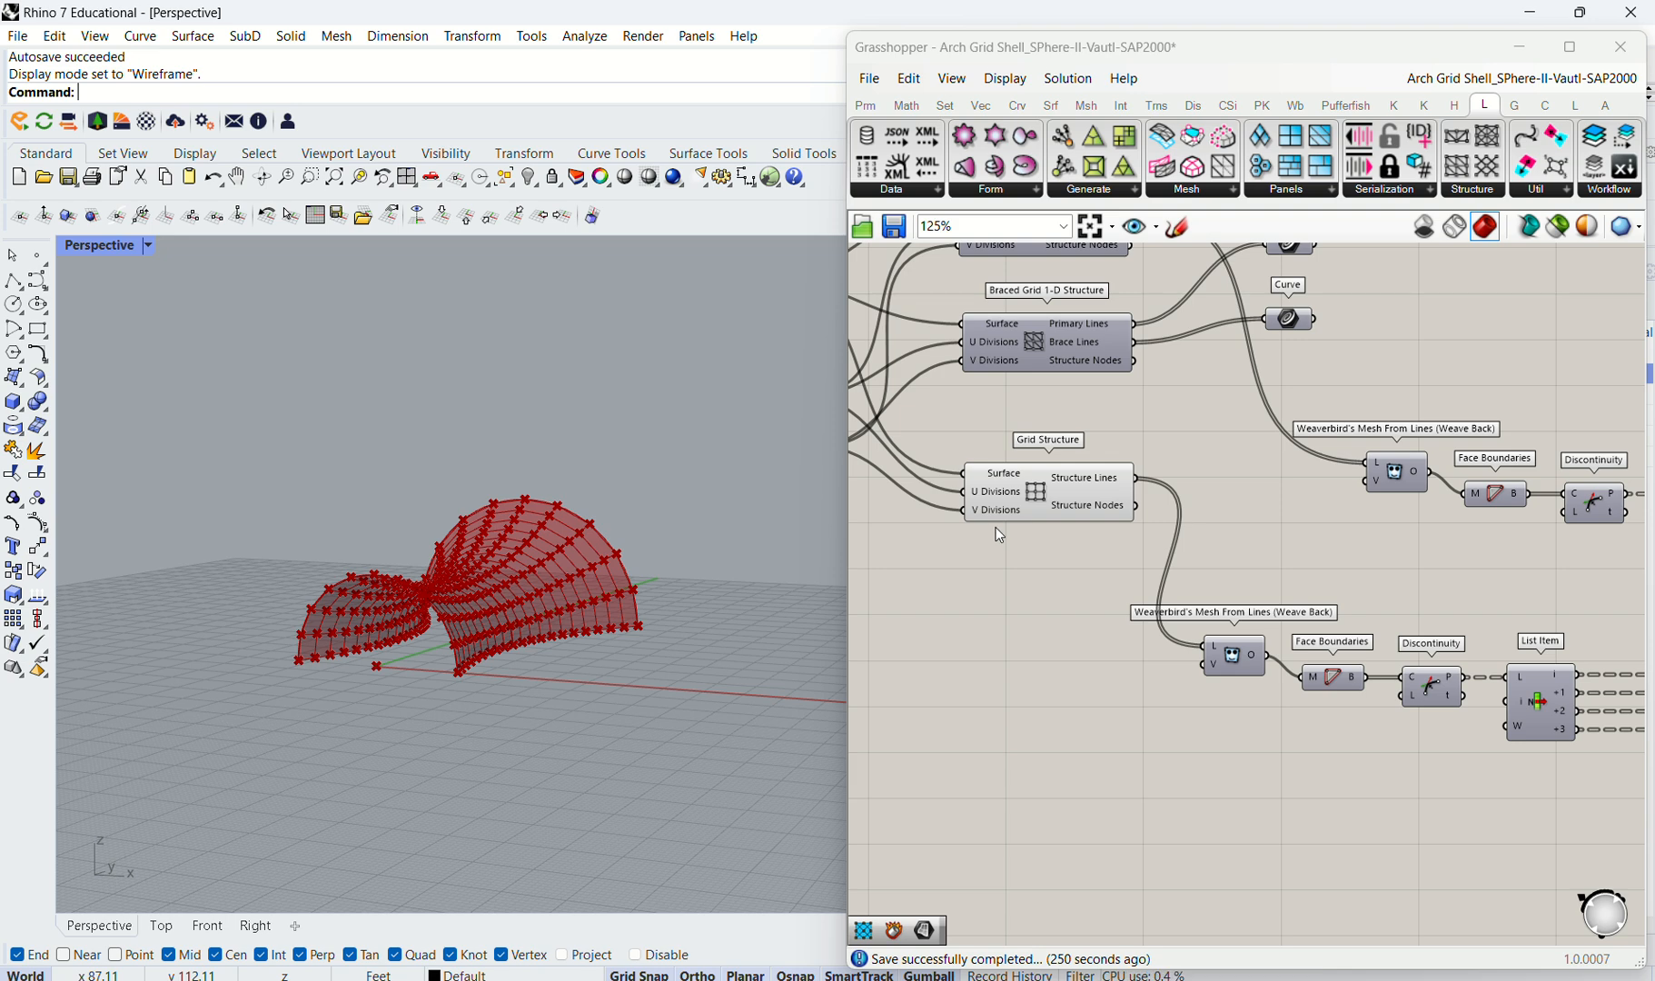
scroll(995, 527, up, 2)
scroll(1021, 559, down, 2)
scroll(1050, 592, down, 1)
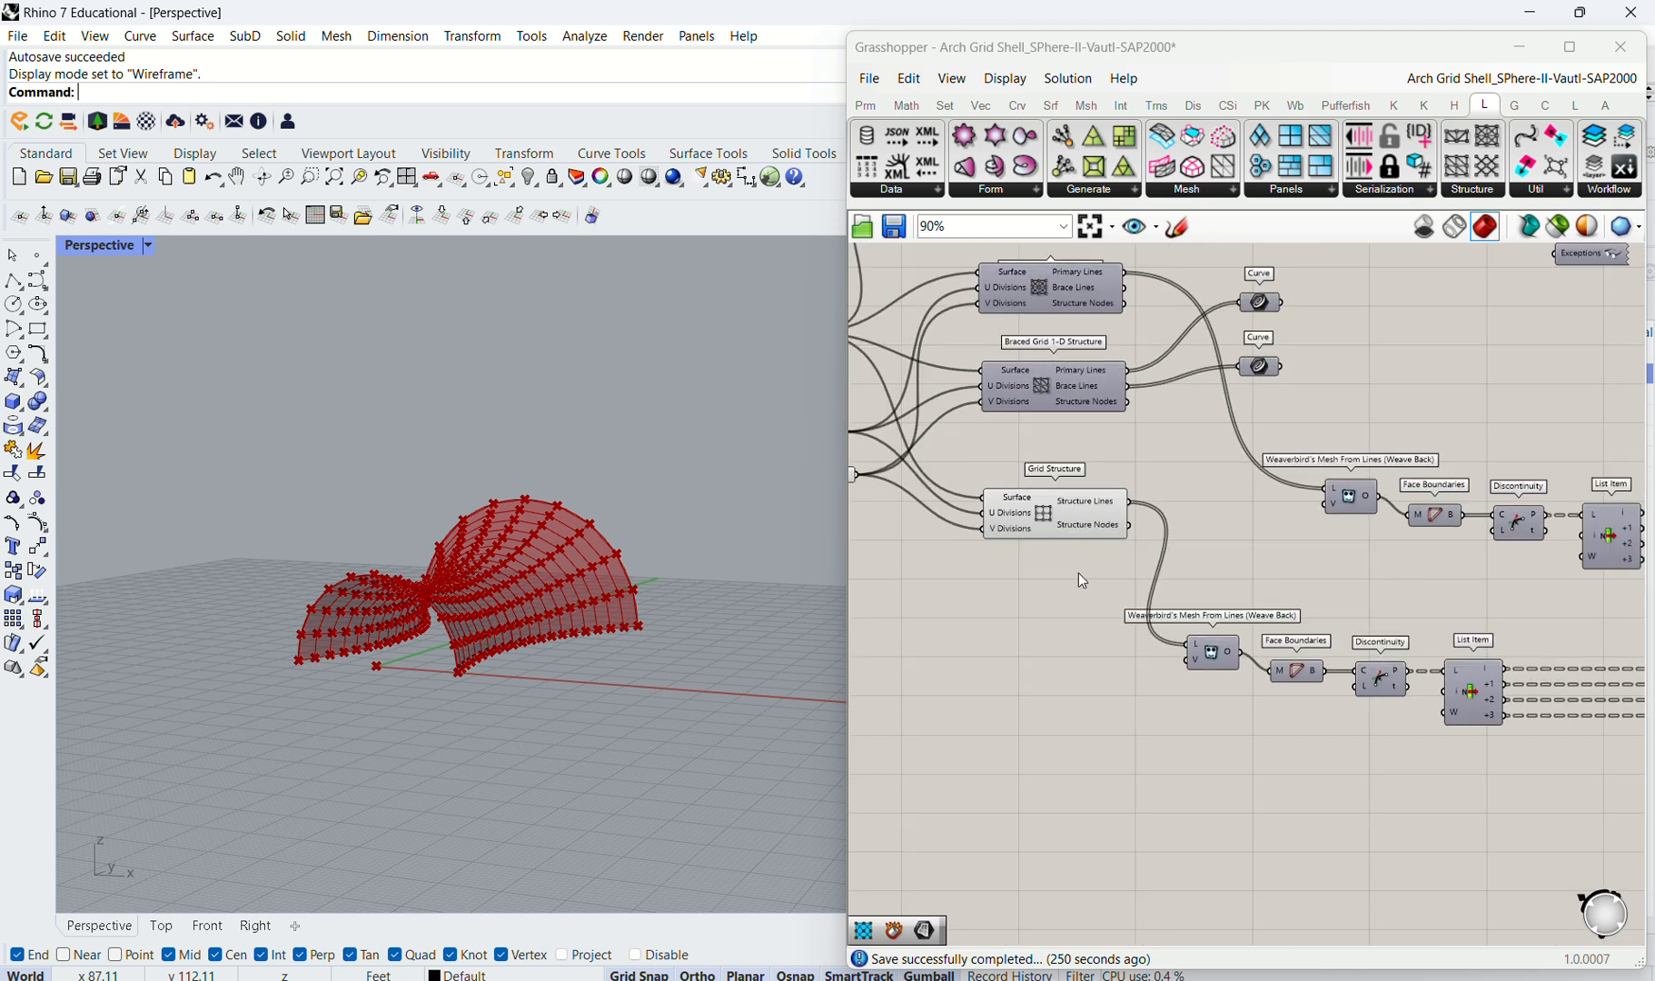
Step: Bake the Grid Structure component's Structure Lines output onto Layer 01, and turn off all Grasshopper previews to isolate the baked lines
click(1069, 508)
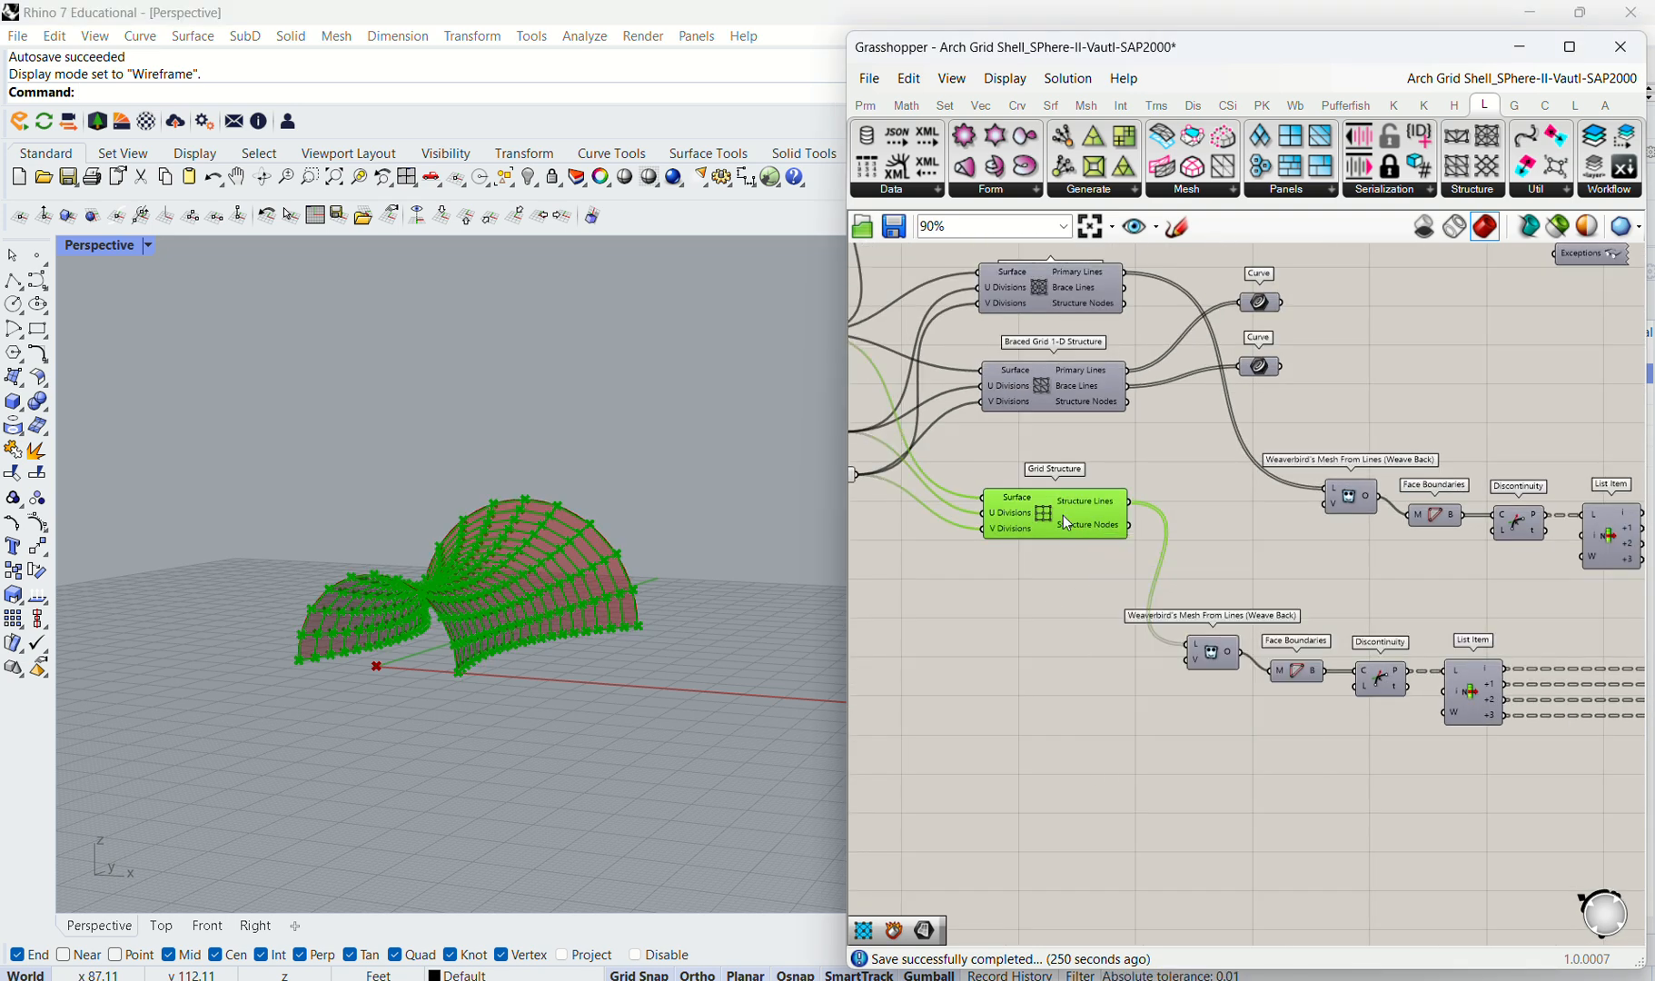
right_drag(534, 598, 635, 610)
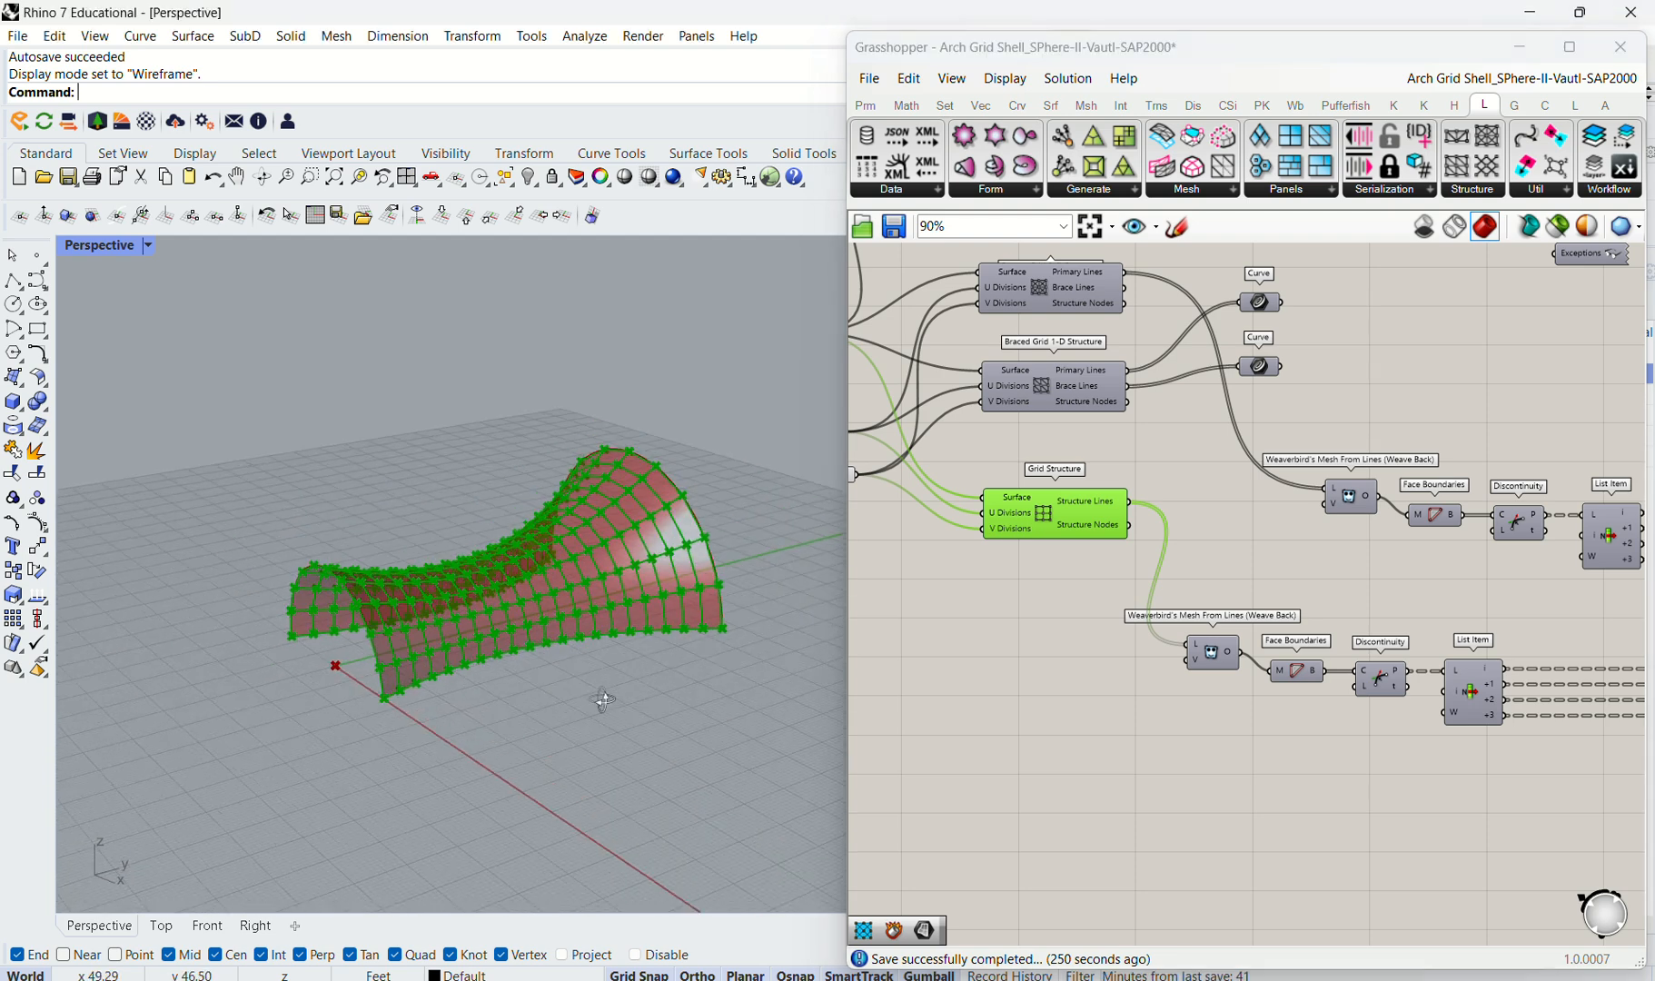
right_click(1065, 505)
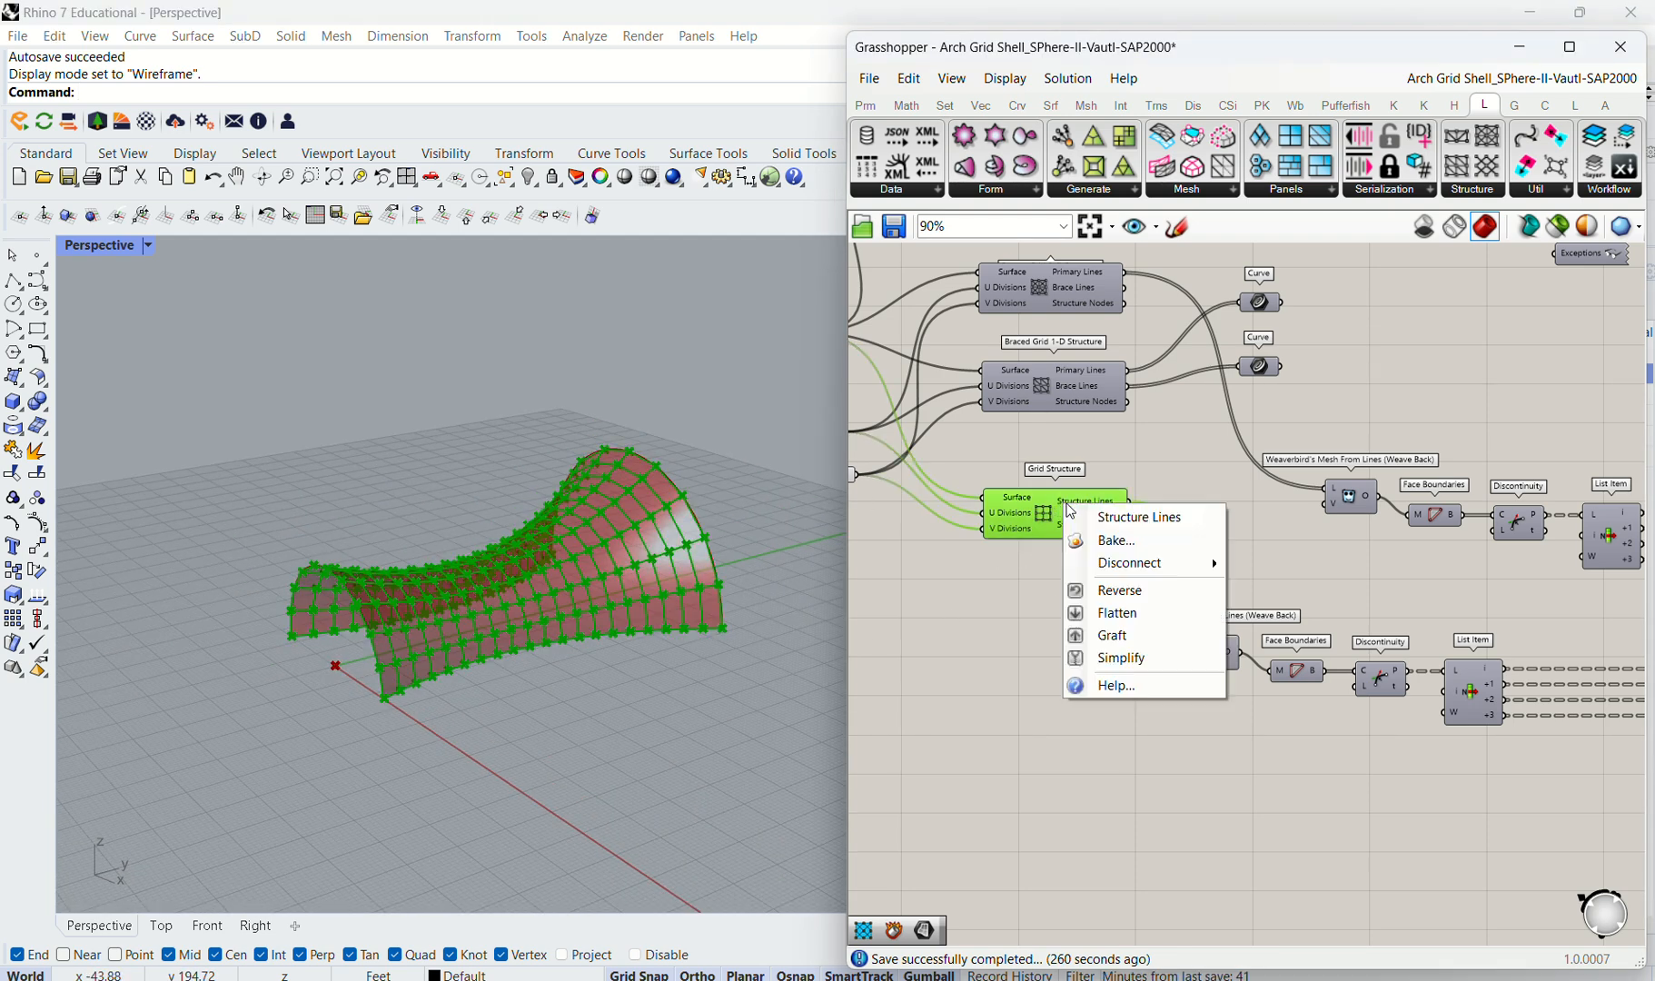
click(1113, 541)
click(1100, 396)
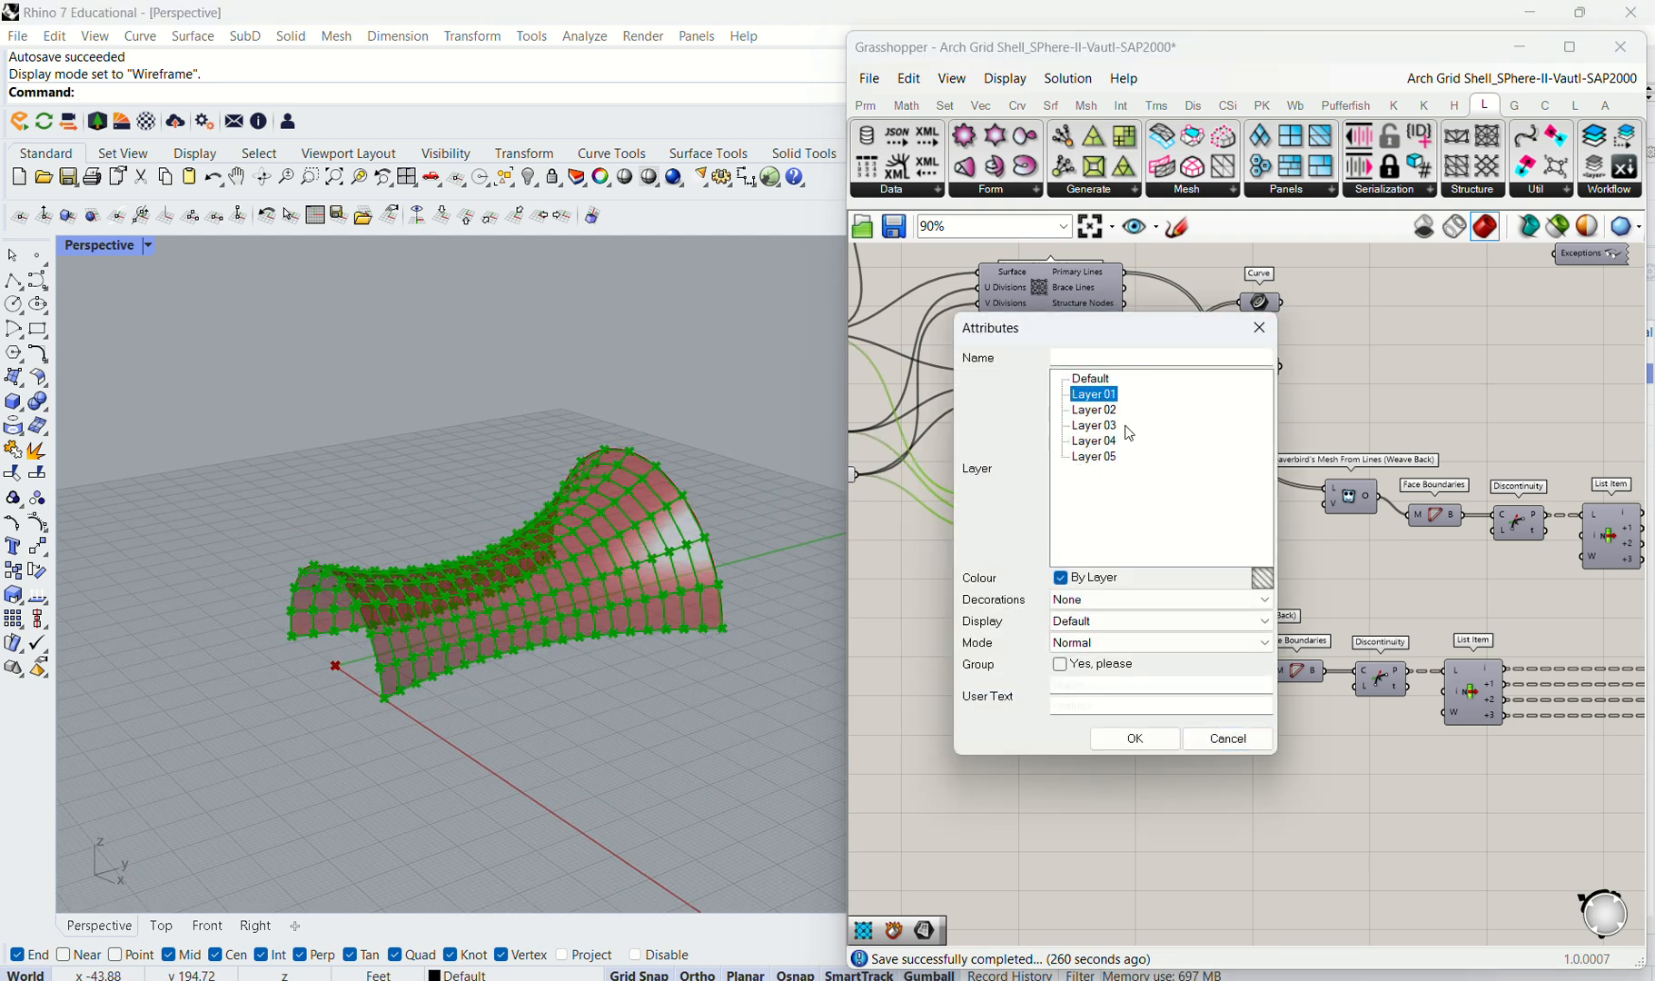
click(1134, 739)
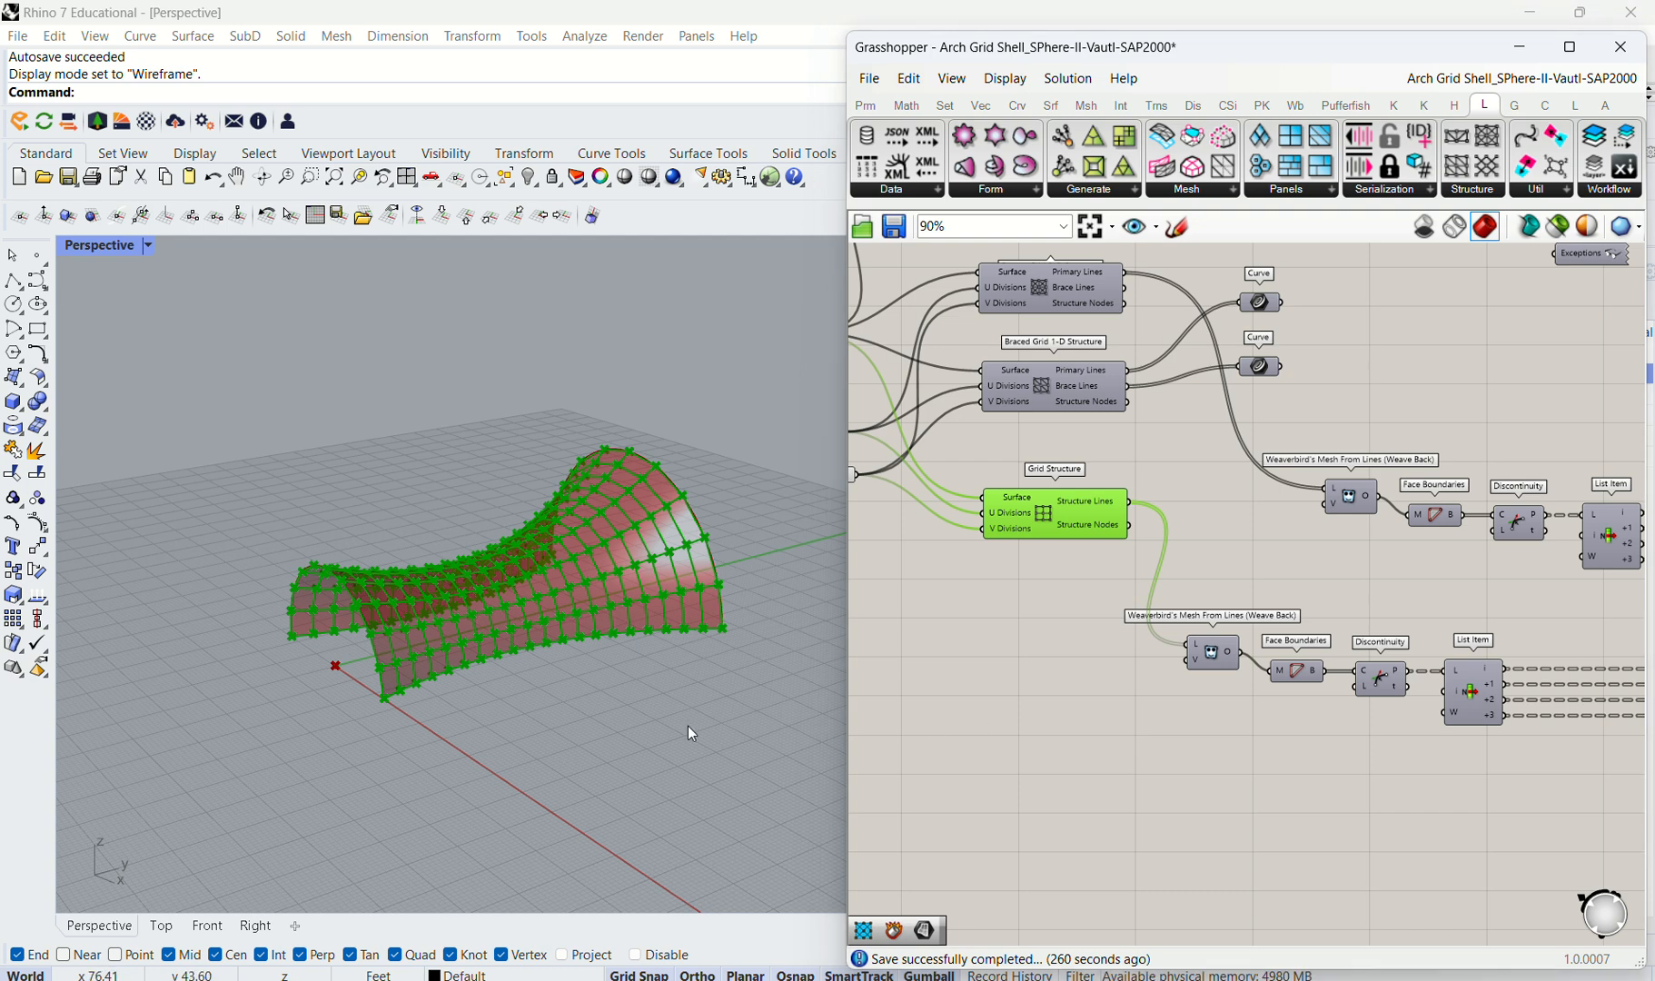
click(1423, 224)
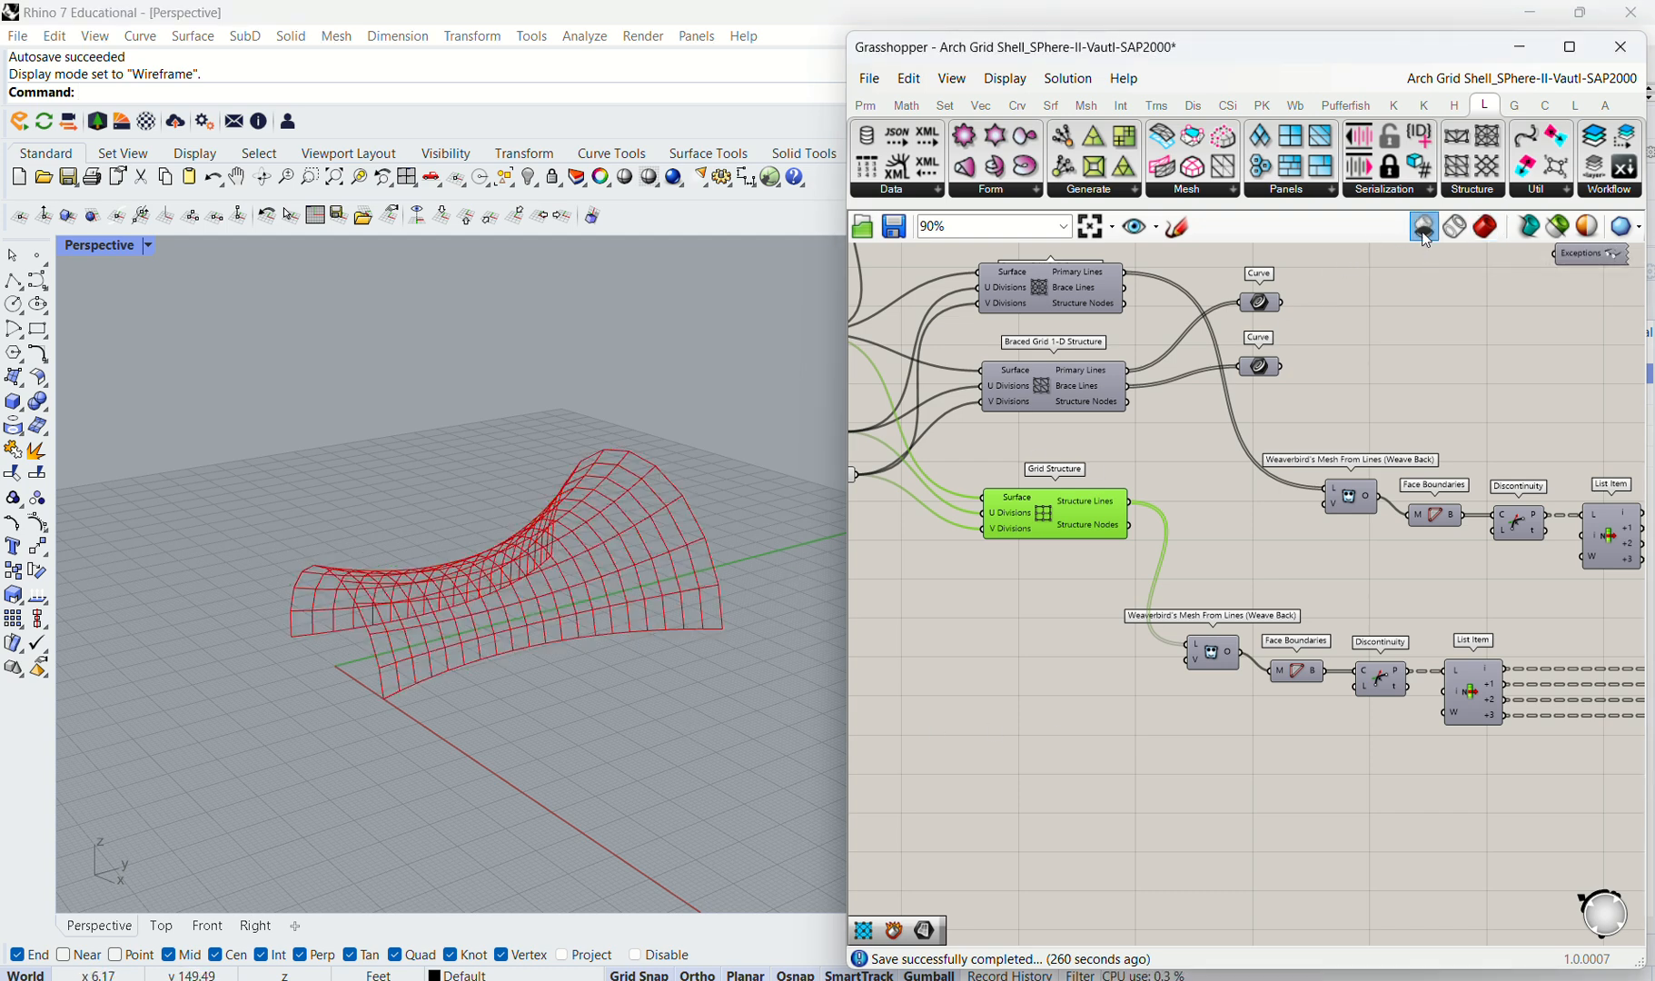
Step: Enable the preview of the 4Point Surface component in the Grid Structure chain, and turn the shaded Grasshopper preview back on
scroll(1071, 666, down, 2)
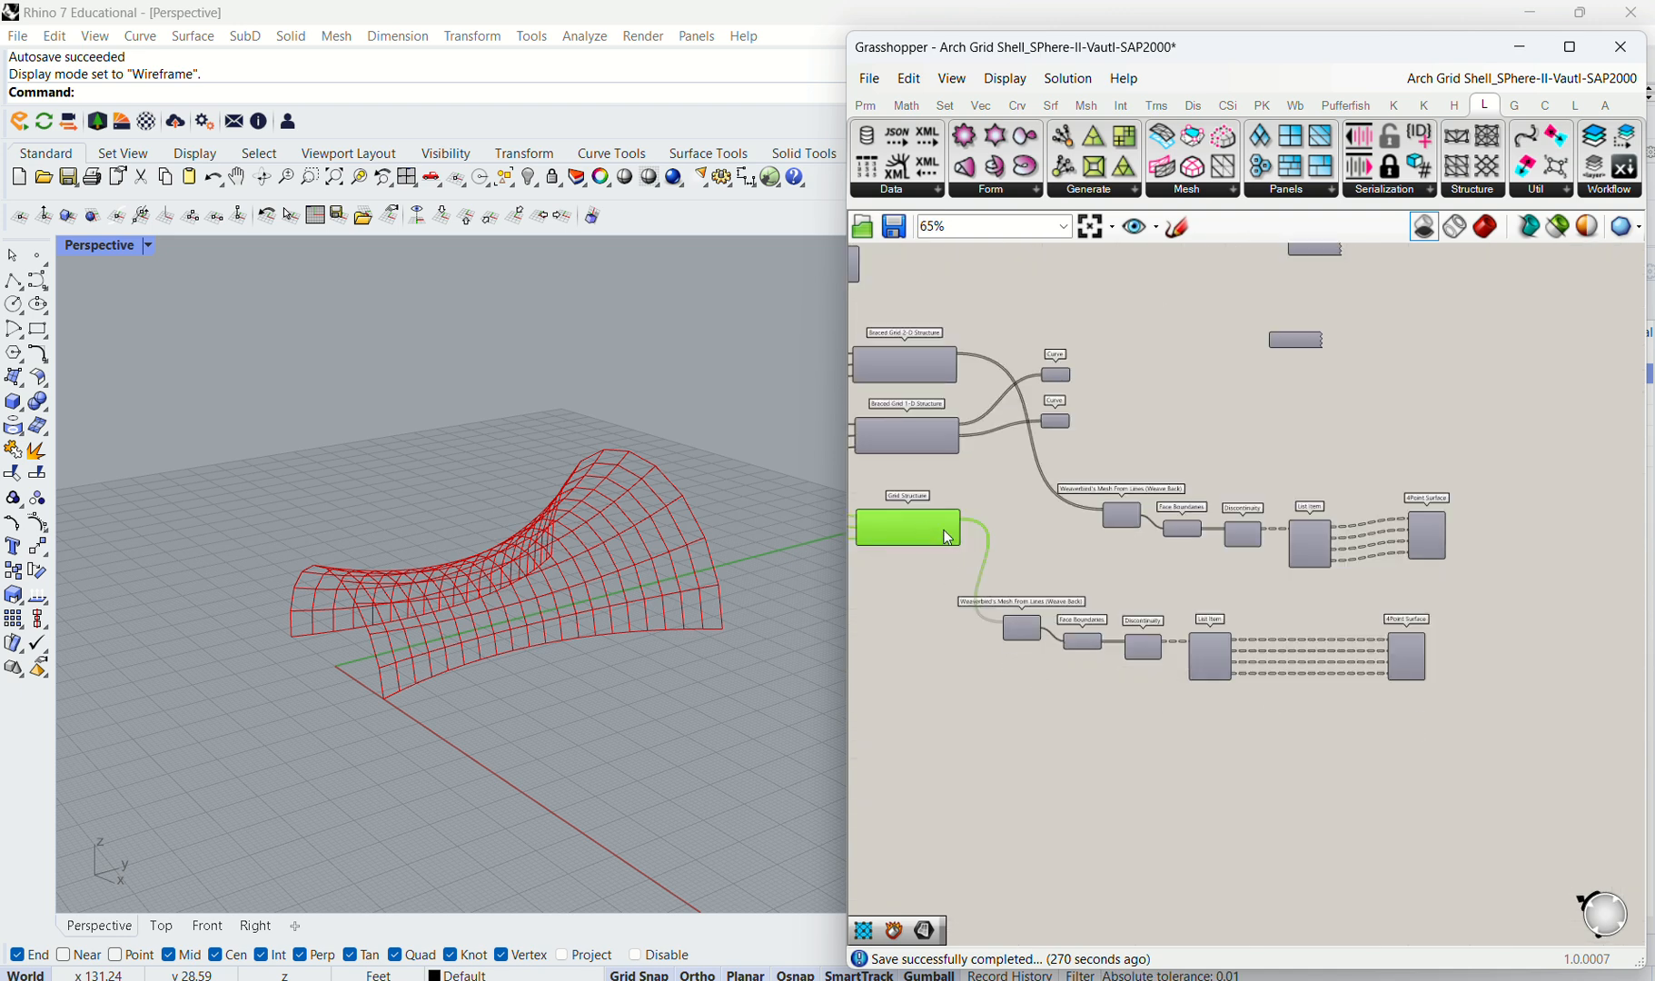
click(1406, 653)
middle_click(1407, 656)
click(1465, 614)
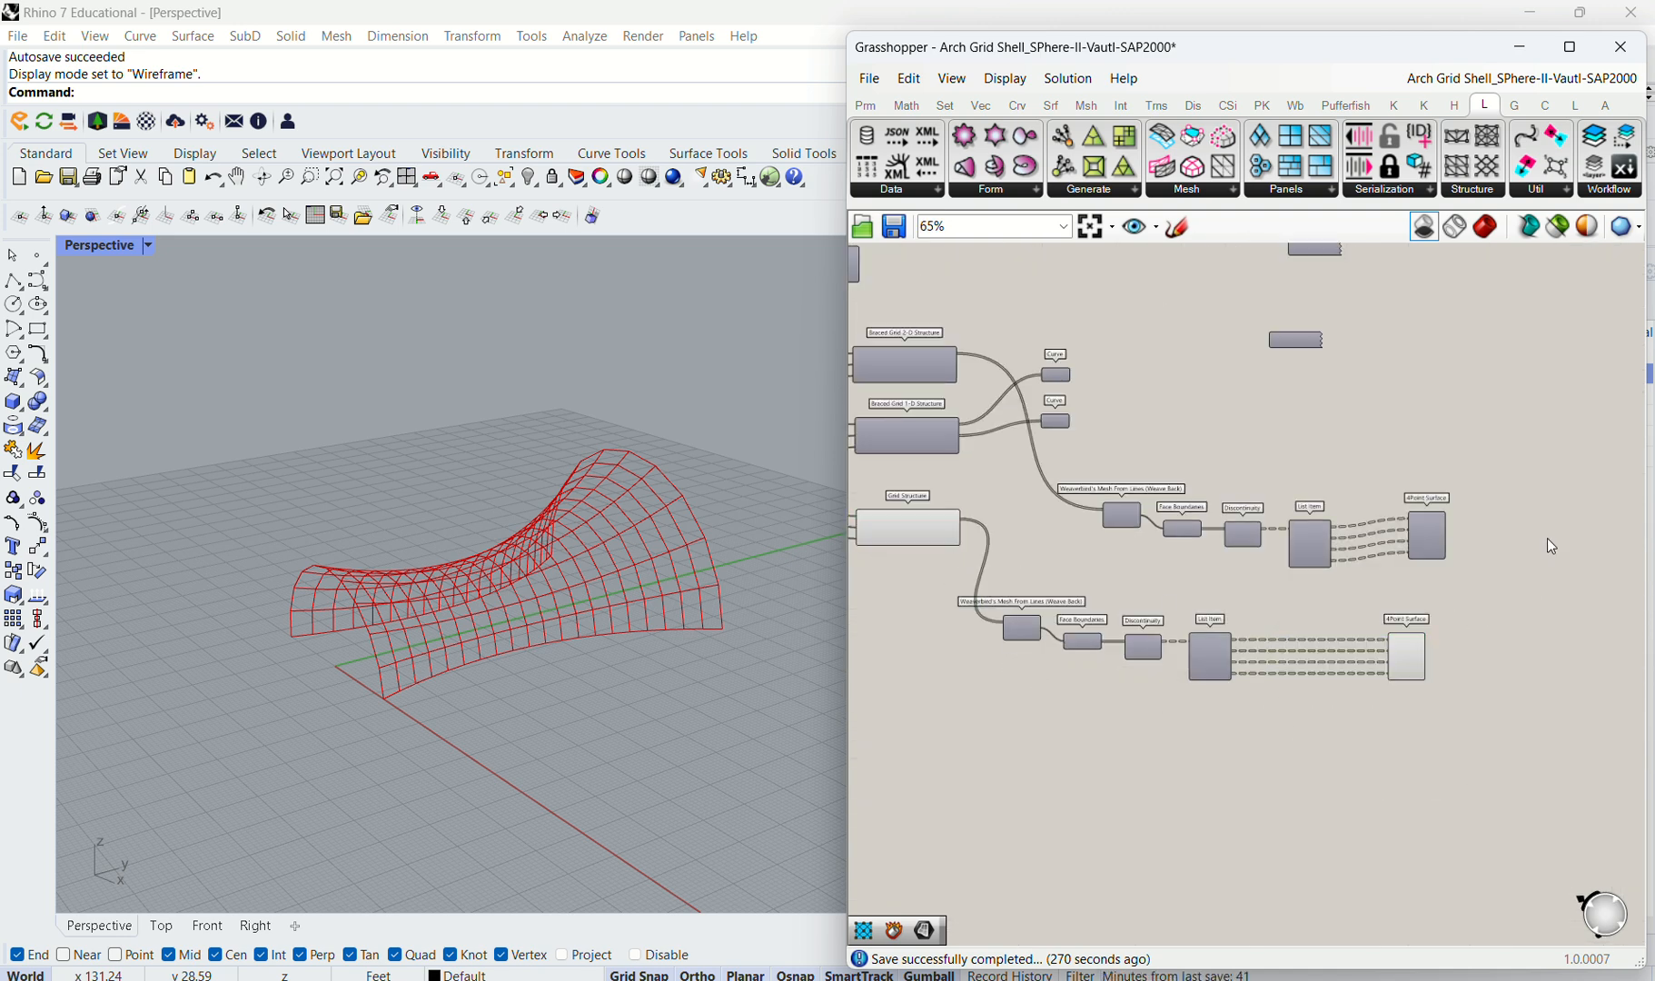
scroll(1404, 666, up, 2)
click(1405, 659)
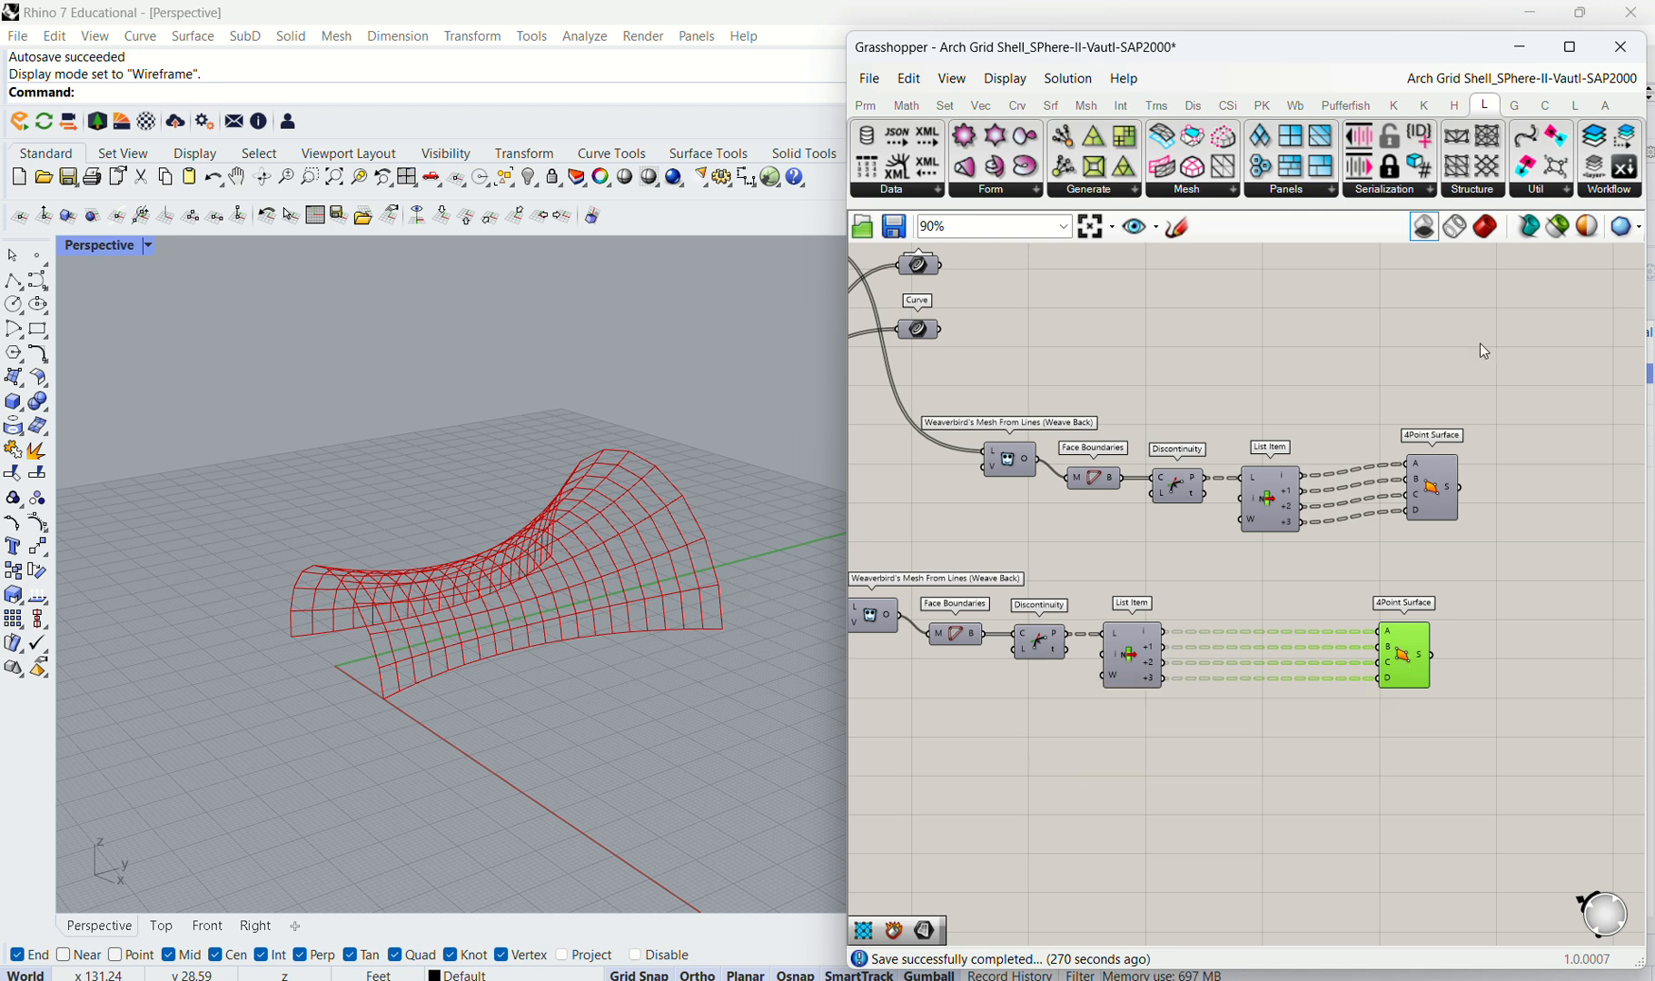
click(1480, 233)
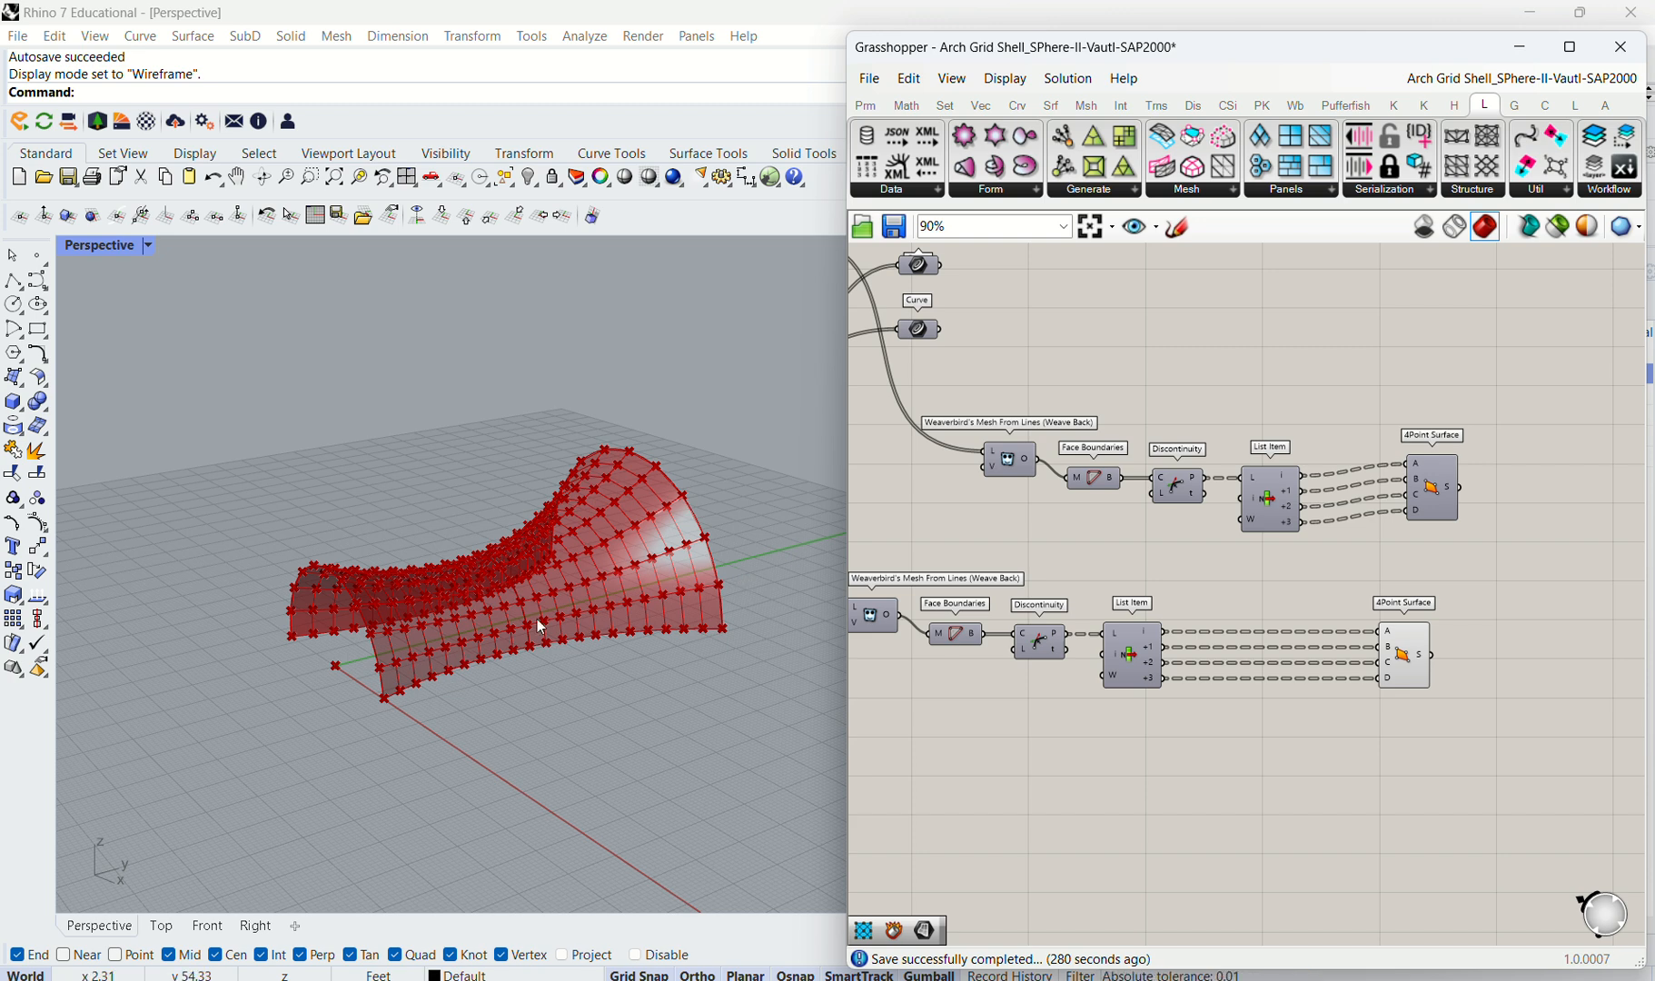
click(1406, 658)
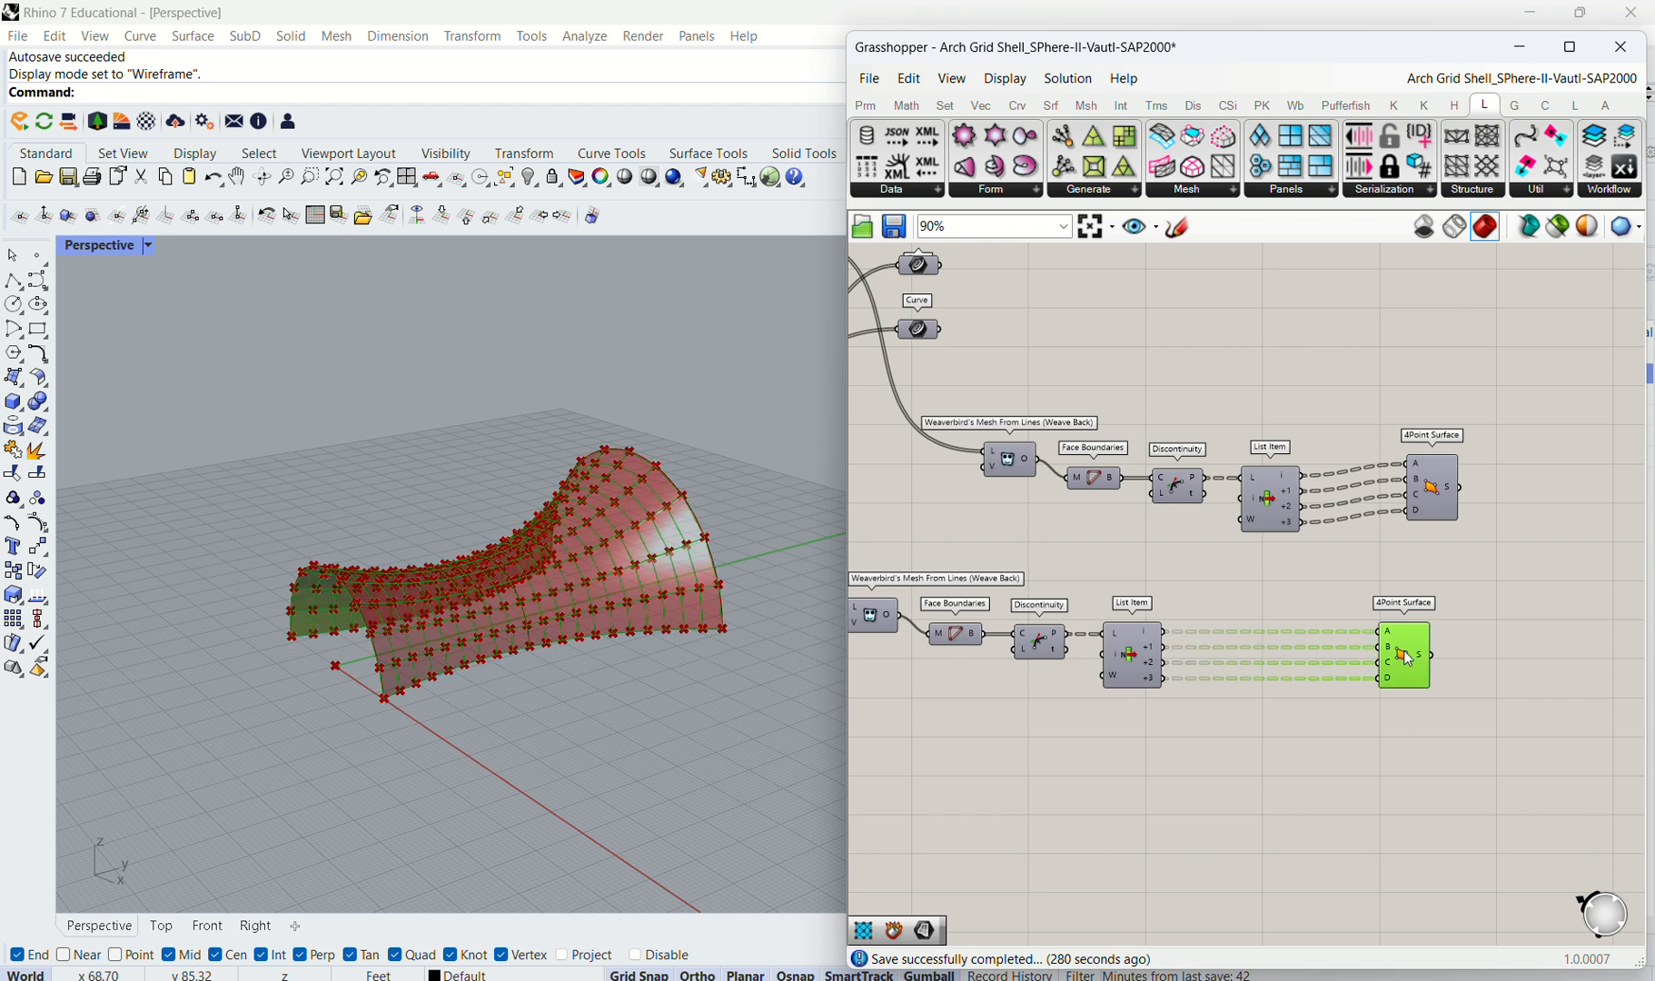
scroll(1635, 661, down, 1)
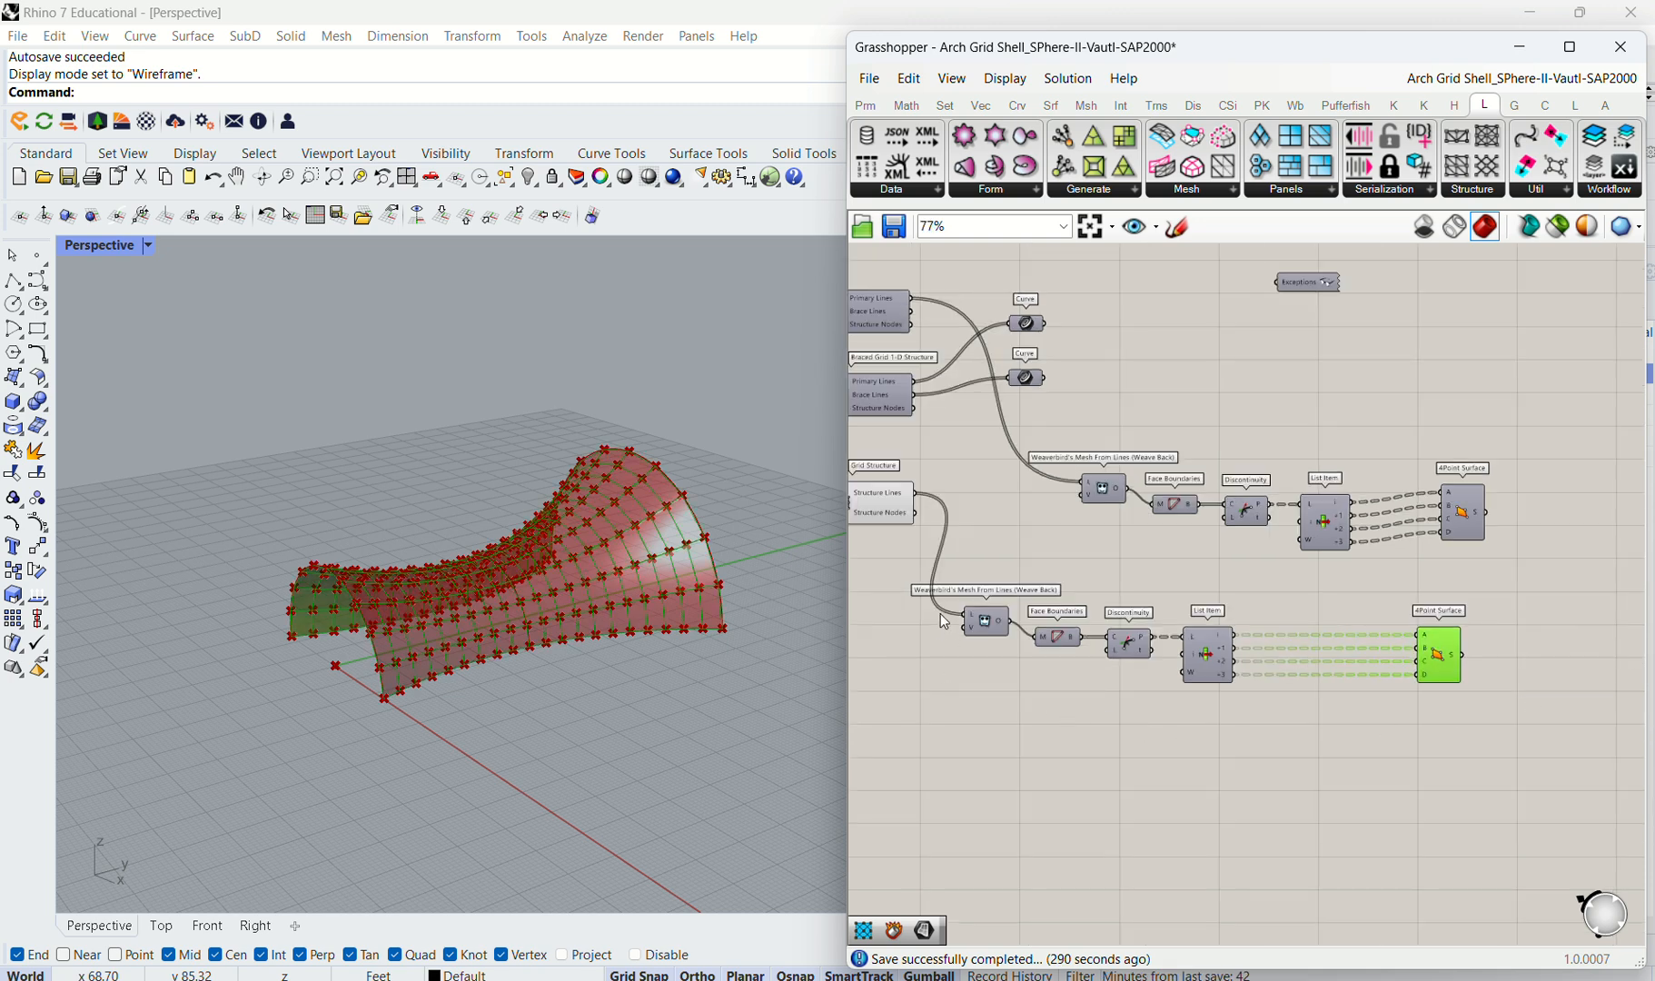
Step: Bake the 4Point Surface panels of the Grid Structure chain onto Layer 02
scroll(944, 621, up, 3)
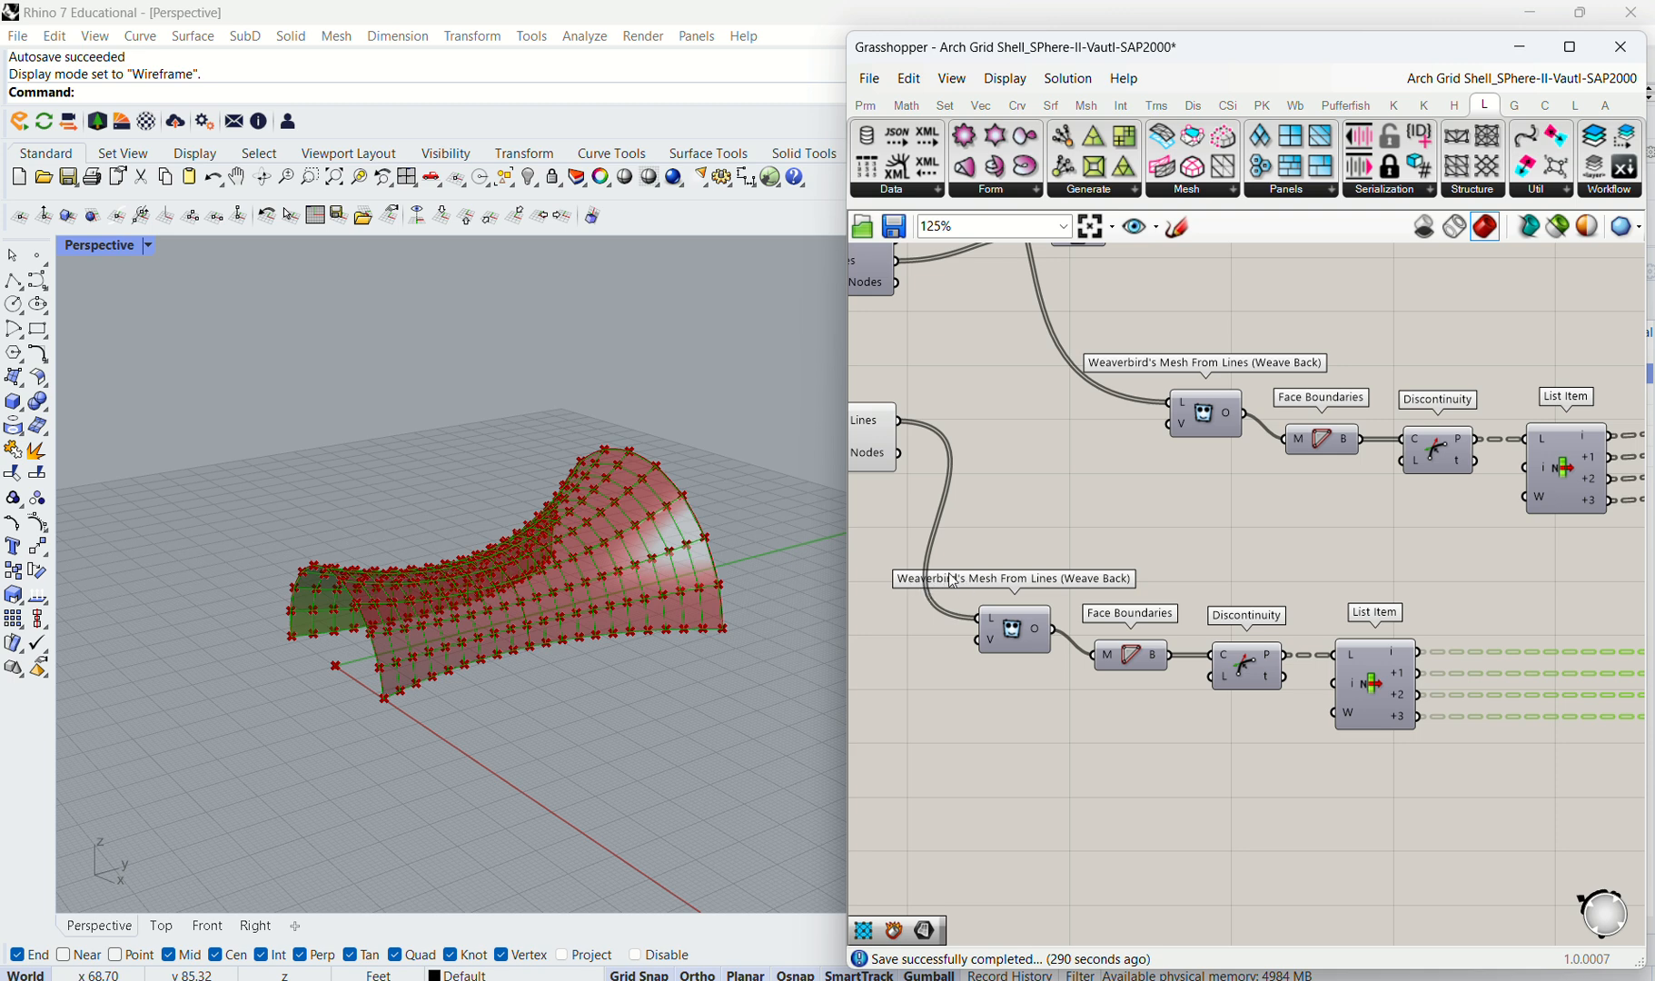
scroll(952, 582, down, 4)
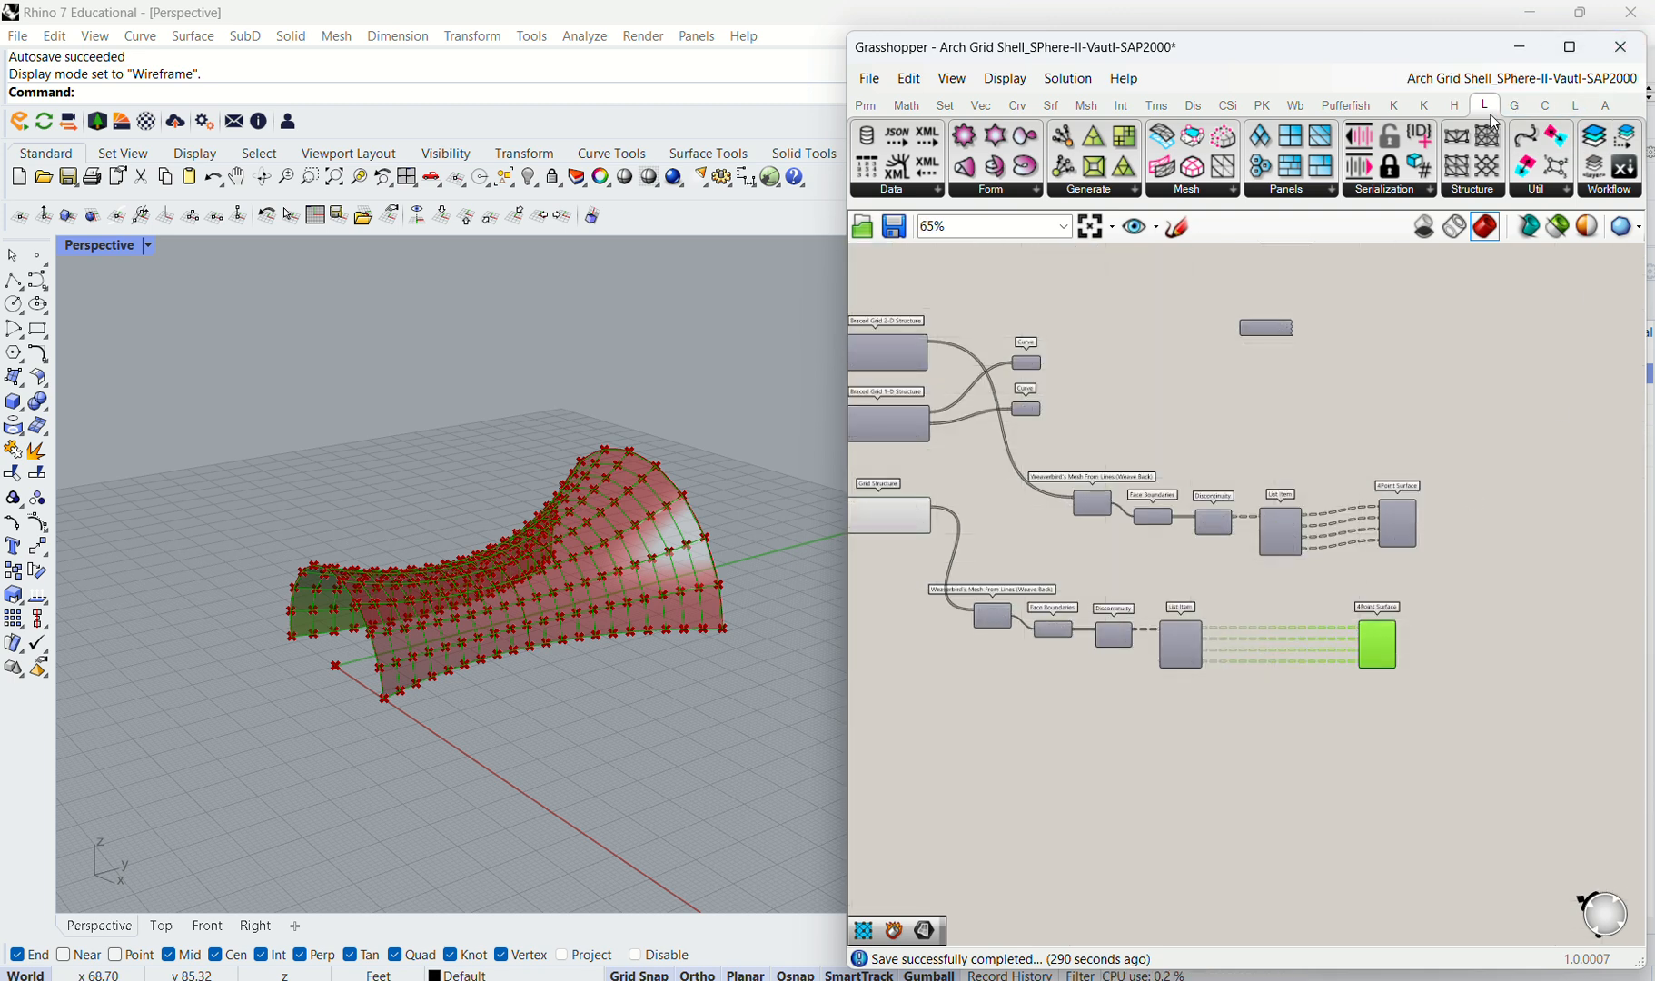
click(1418, 835)
scroll(1367, 680, up, 1)
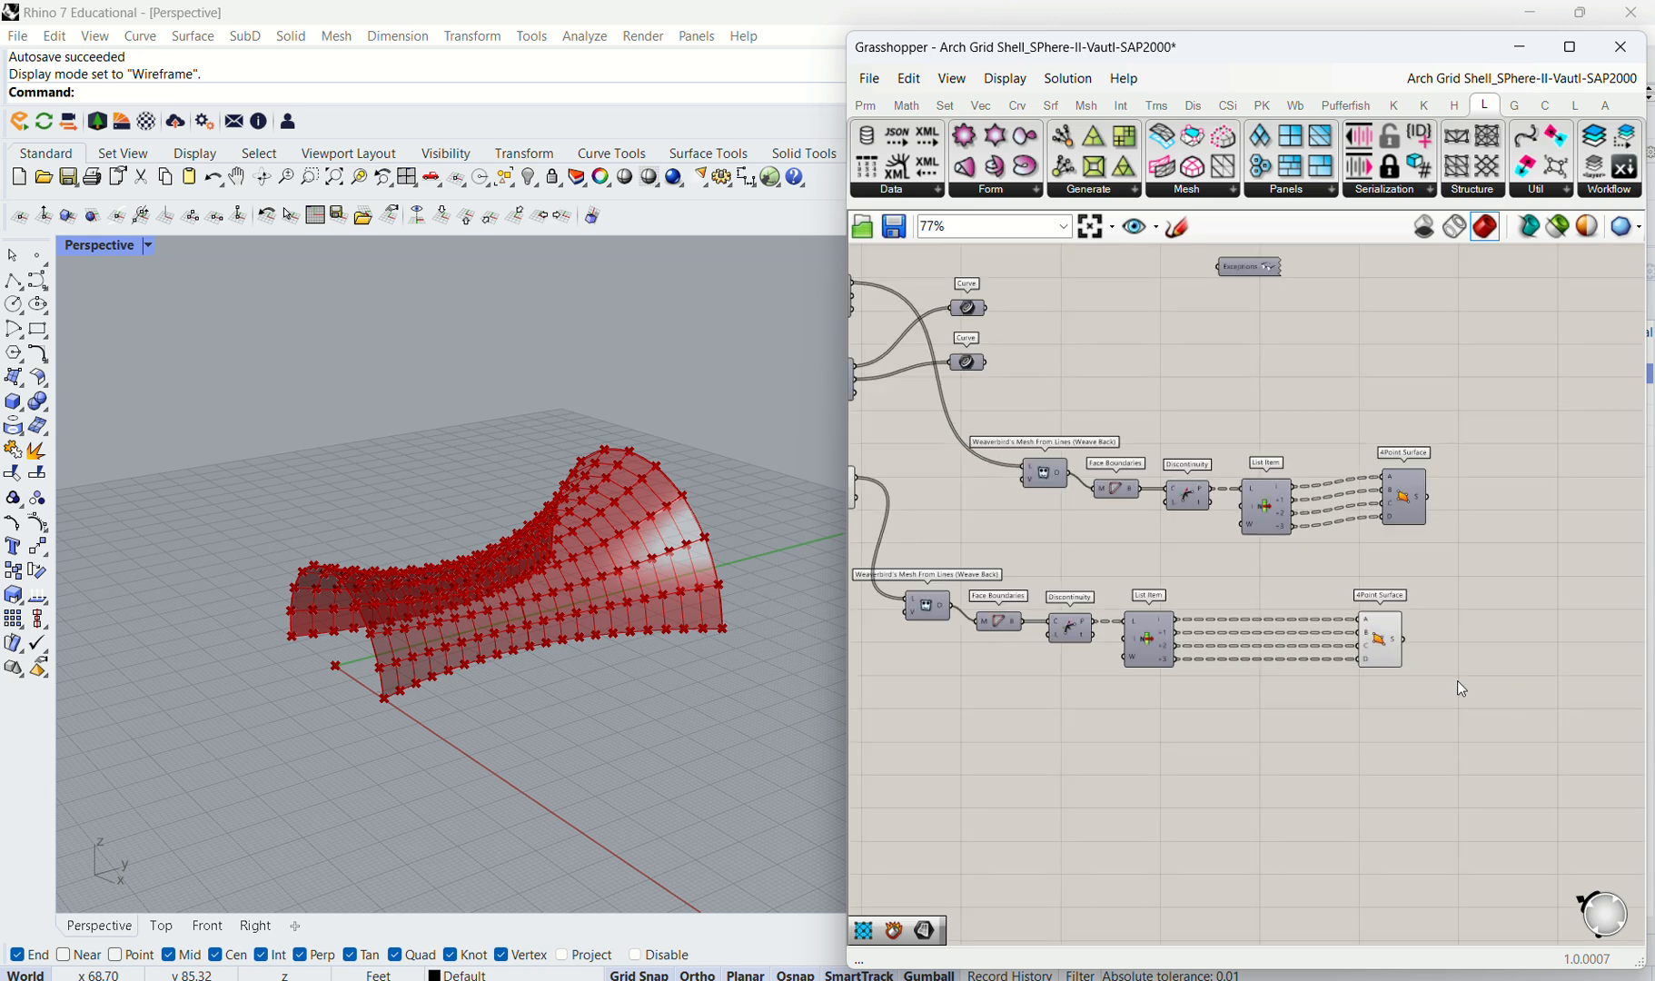
click(1377, 646)
right_click(1377, 646)
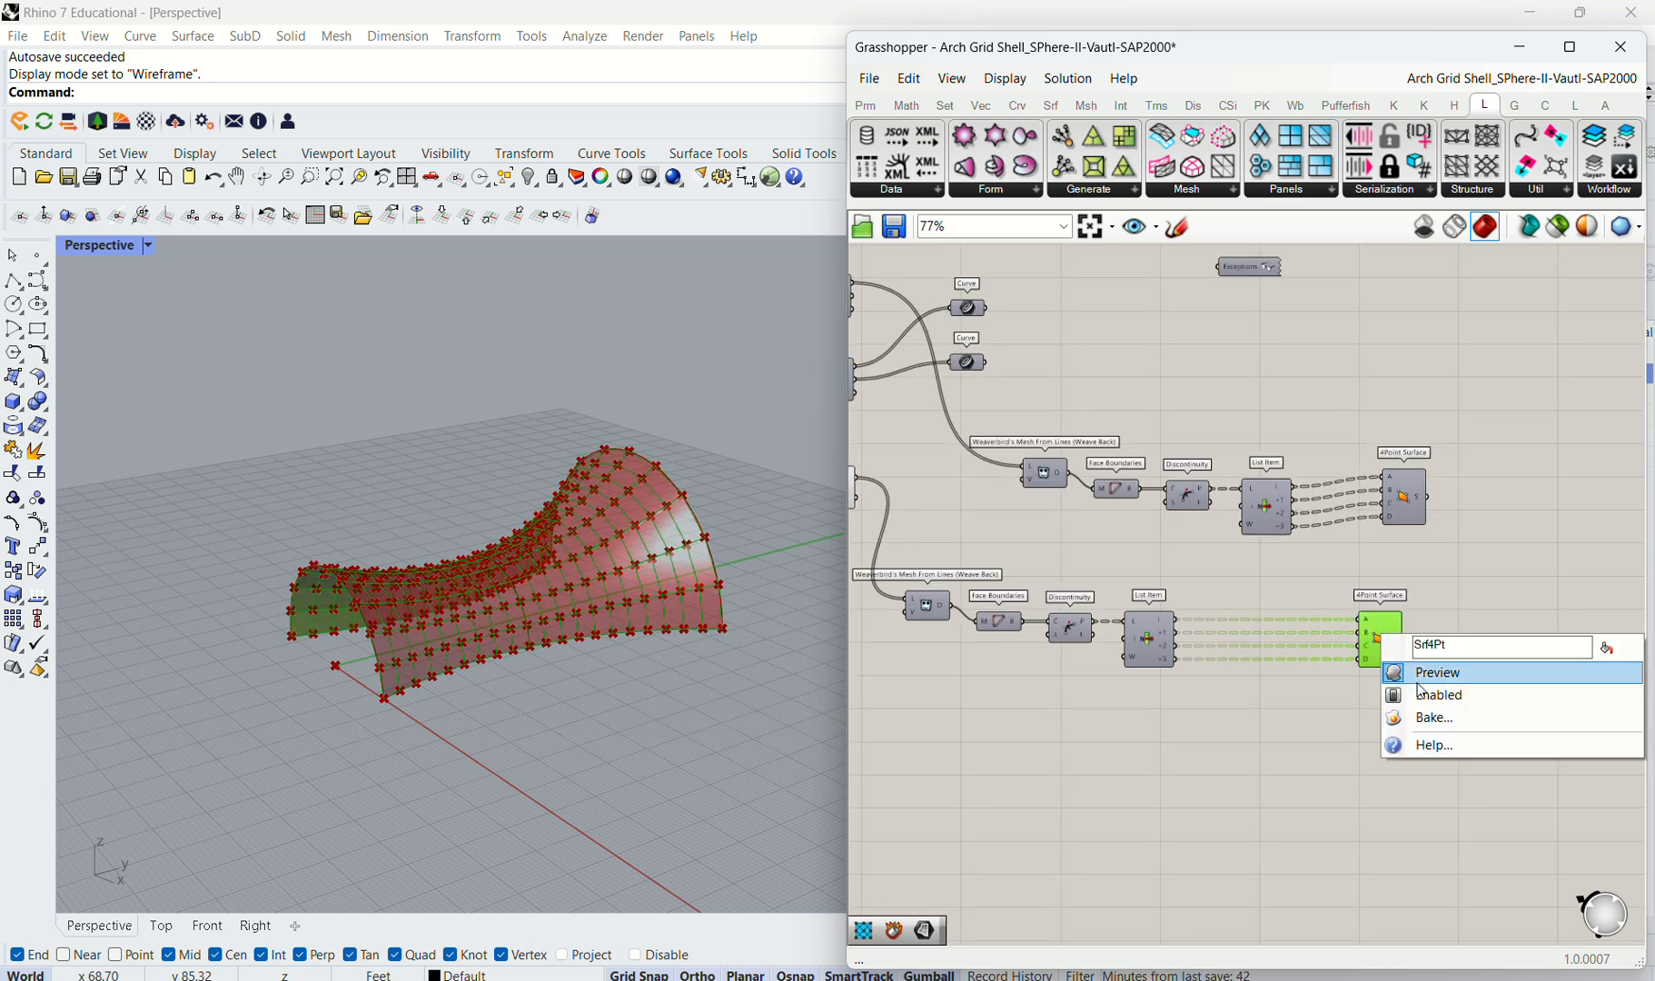
click(1433, 718)
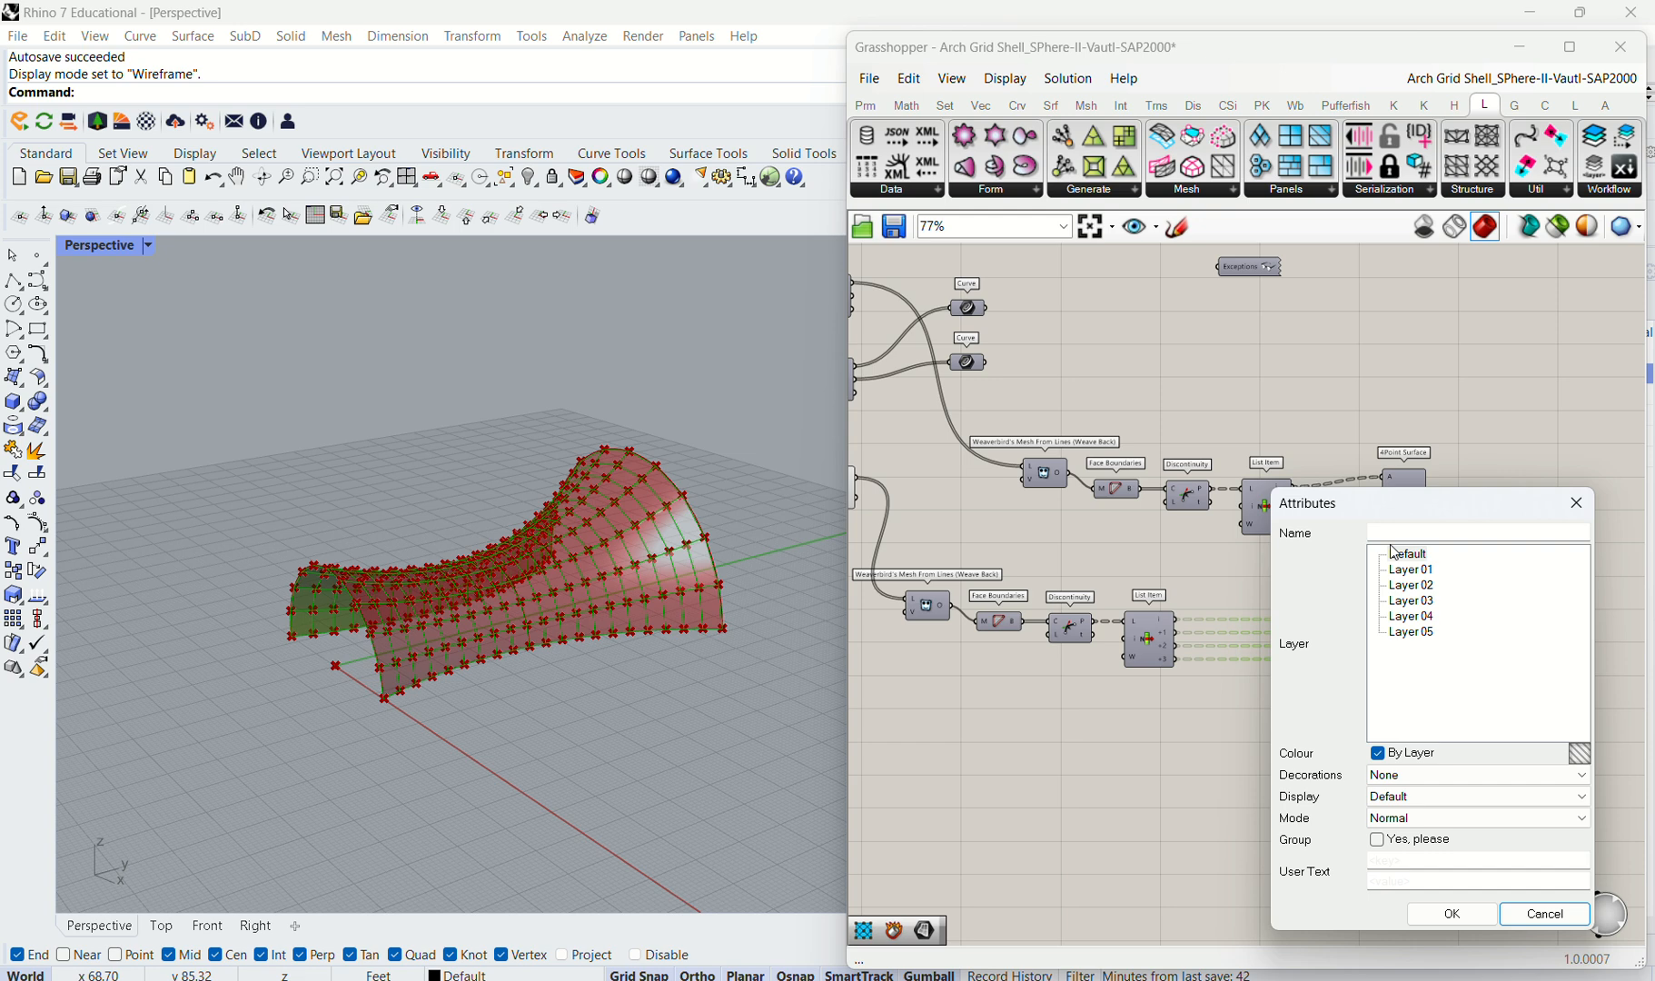
click(1426, 587)
click(1451, 913)
Step: Select all baked grid lines and panel surfaces in Rhino and move them along the Y axis, clear of the previewed vault
scroll(581, 599, down, 2)
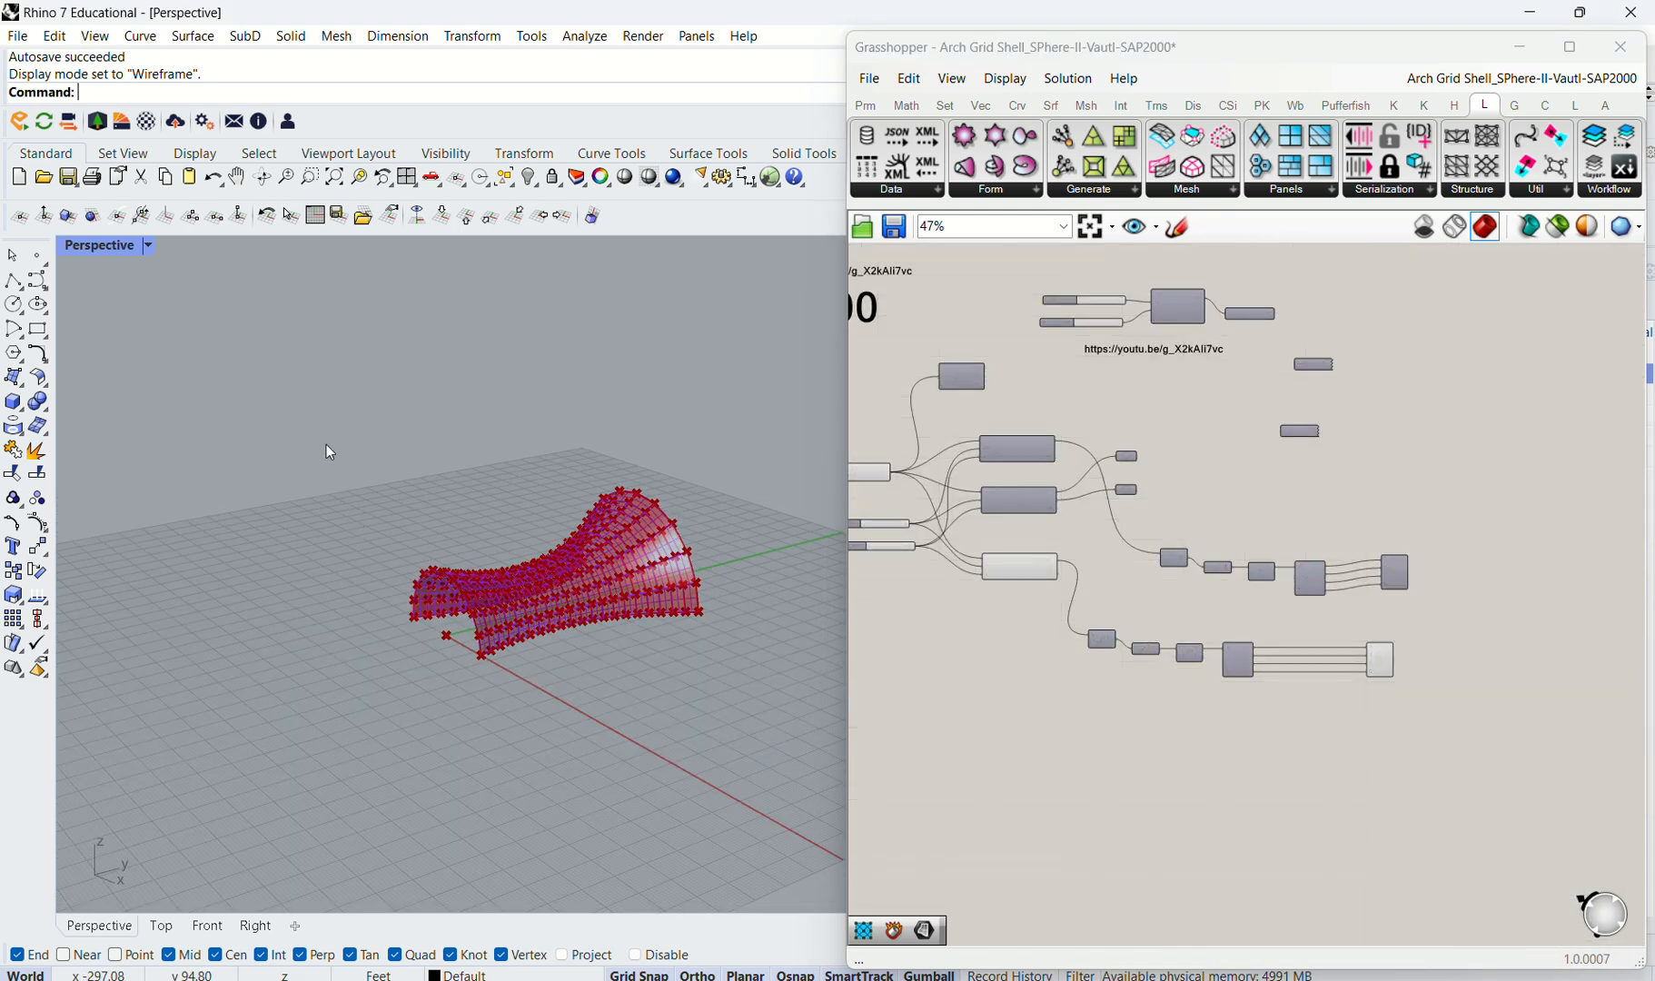
drag(325, 432, 805, 756)
scroll(755, 506, down, 3)
scroll(658, 559, up, 3)
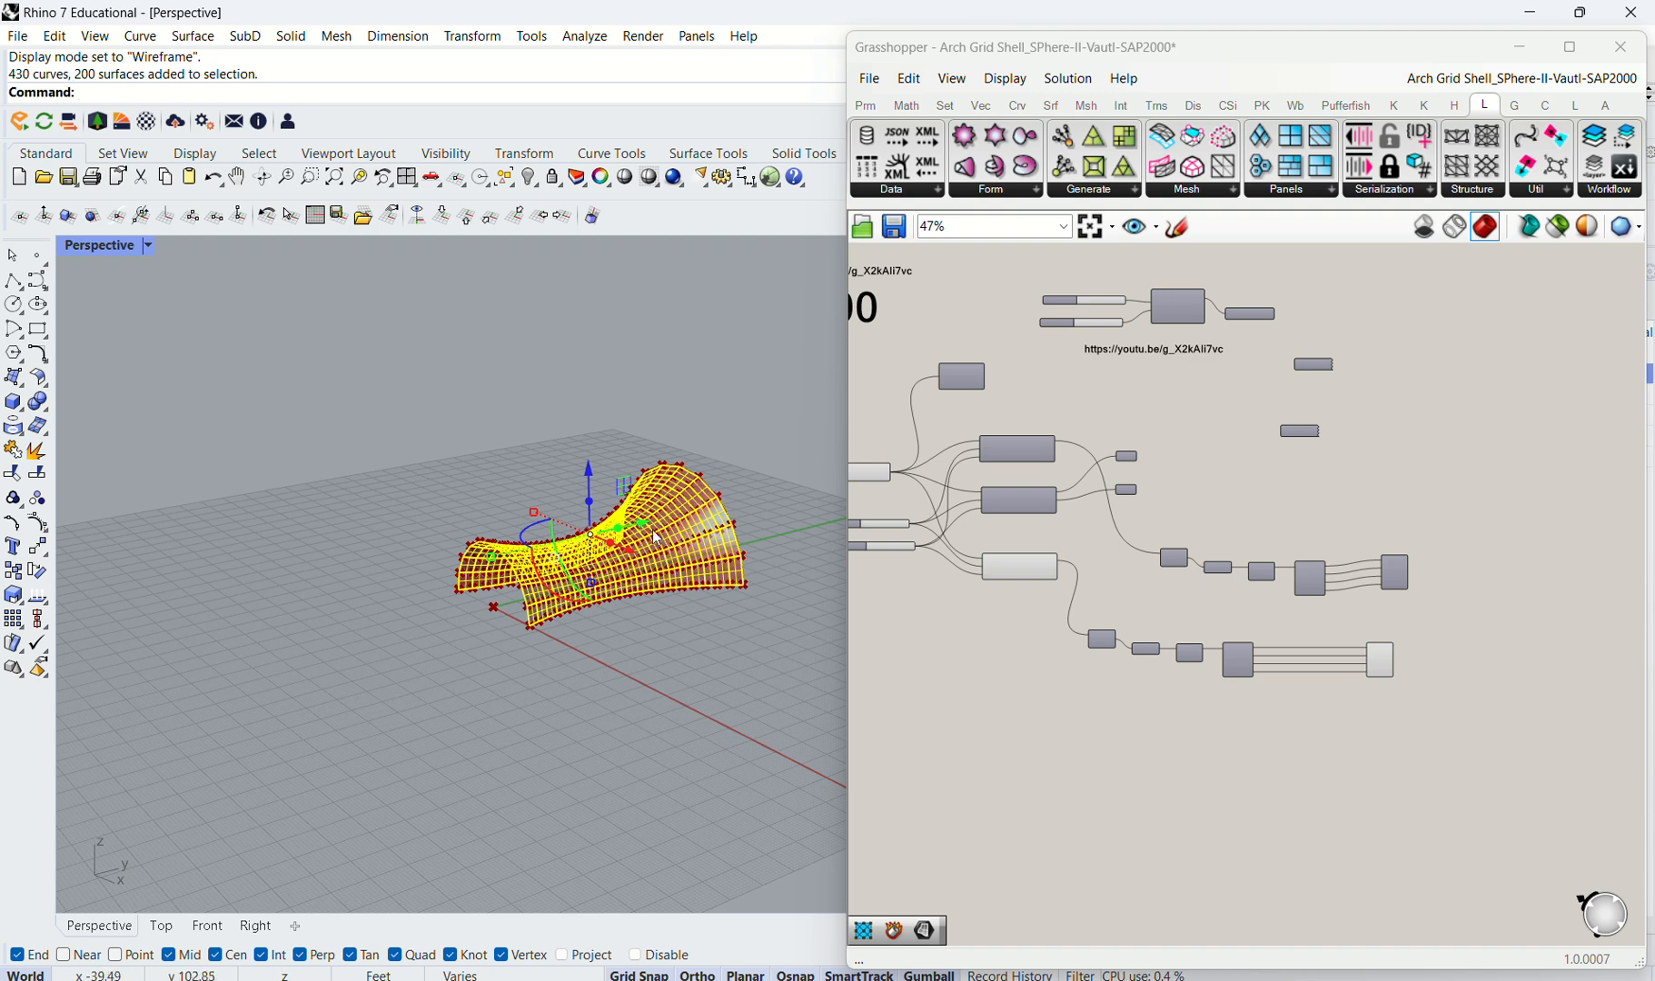
drag(643, 524, 321, 603)
click(484, 731)
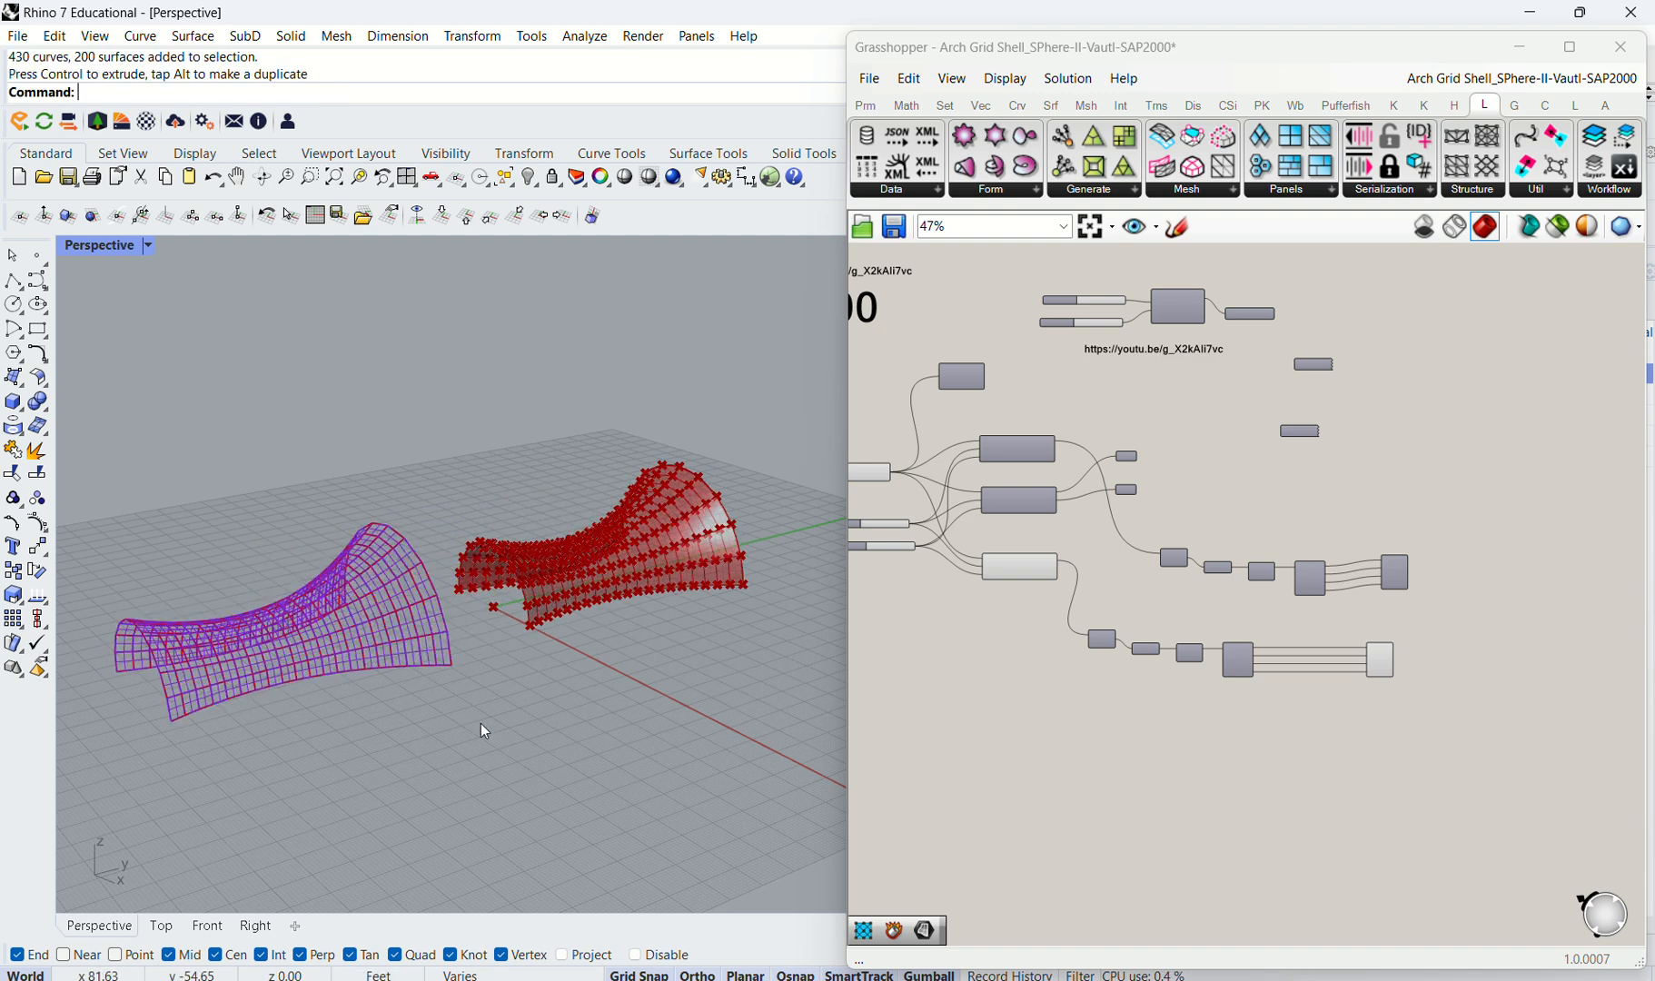
Step: Set the Perspective viewport's display mode to Rendered and zoom in on the moved vault
scroll(205, 582, up, 2)
click(148, 245)
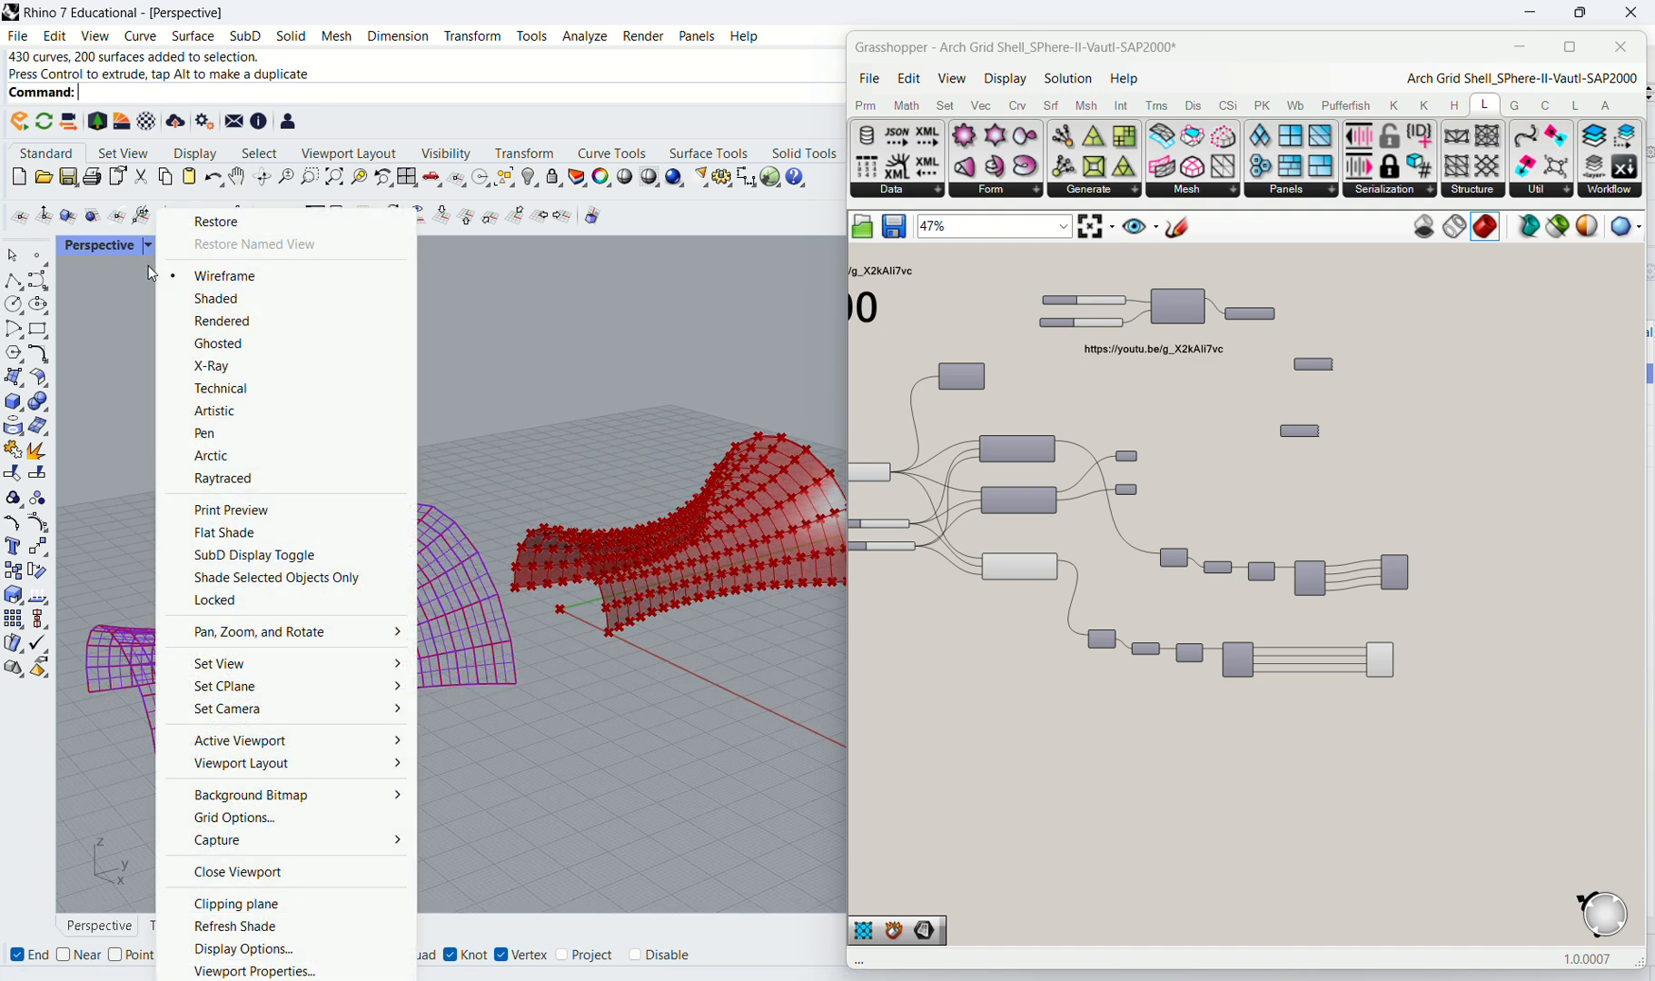
click(208, 323)
scroll(225, 686, up, 4)
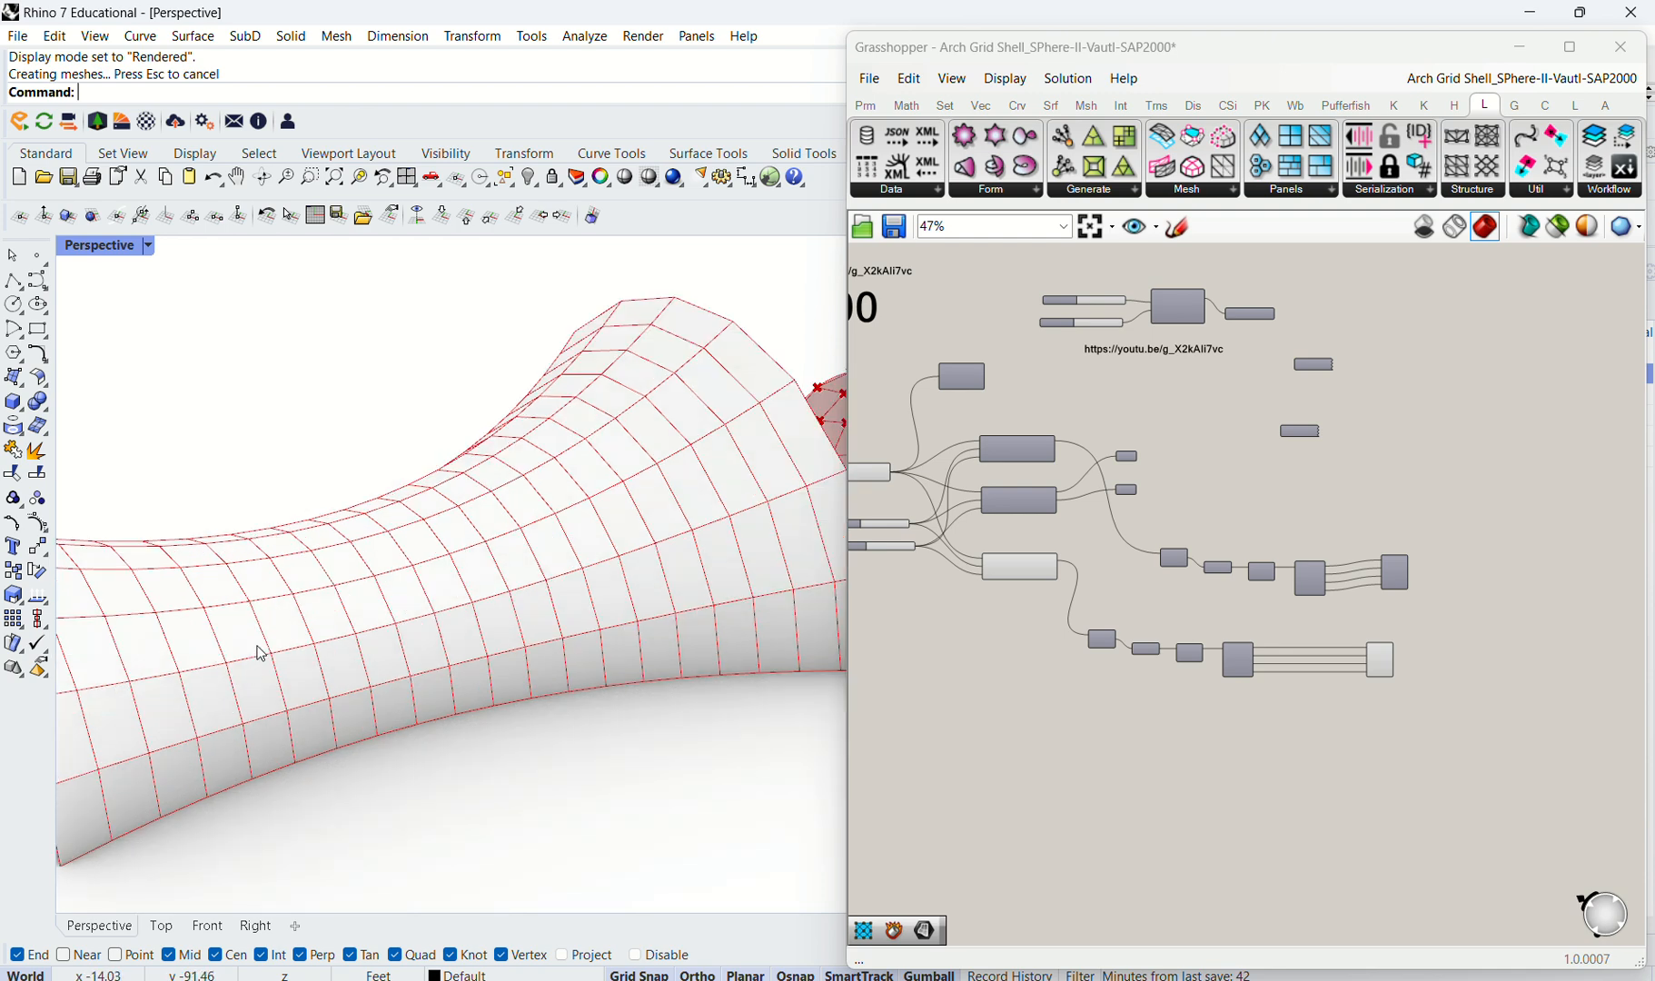
Step: Examine the moved vault's individual grid lines and panel surfaces, and compare it with the previewed vault
click(298, 657)
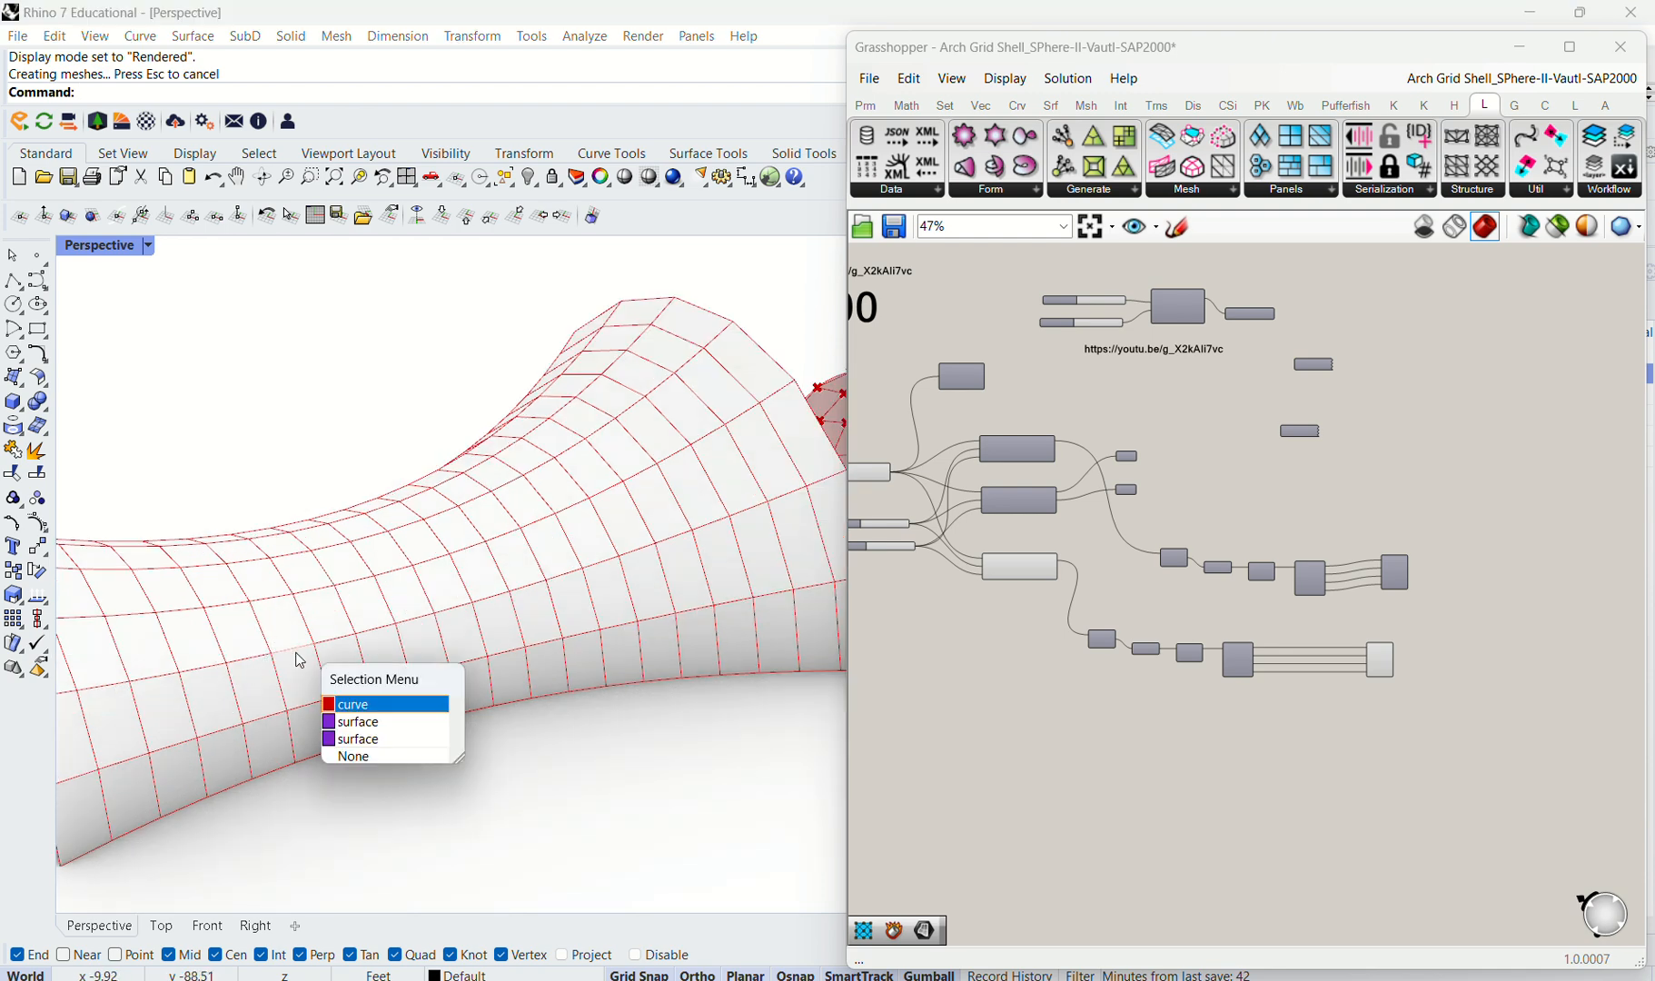
click(531, 750)
click(283, 634)
click(488, 754)
scroll(277, 610, down, 3)
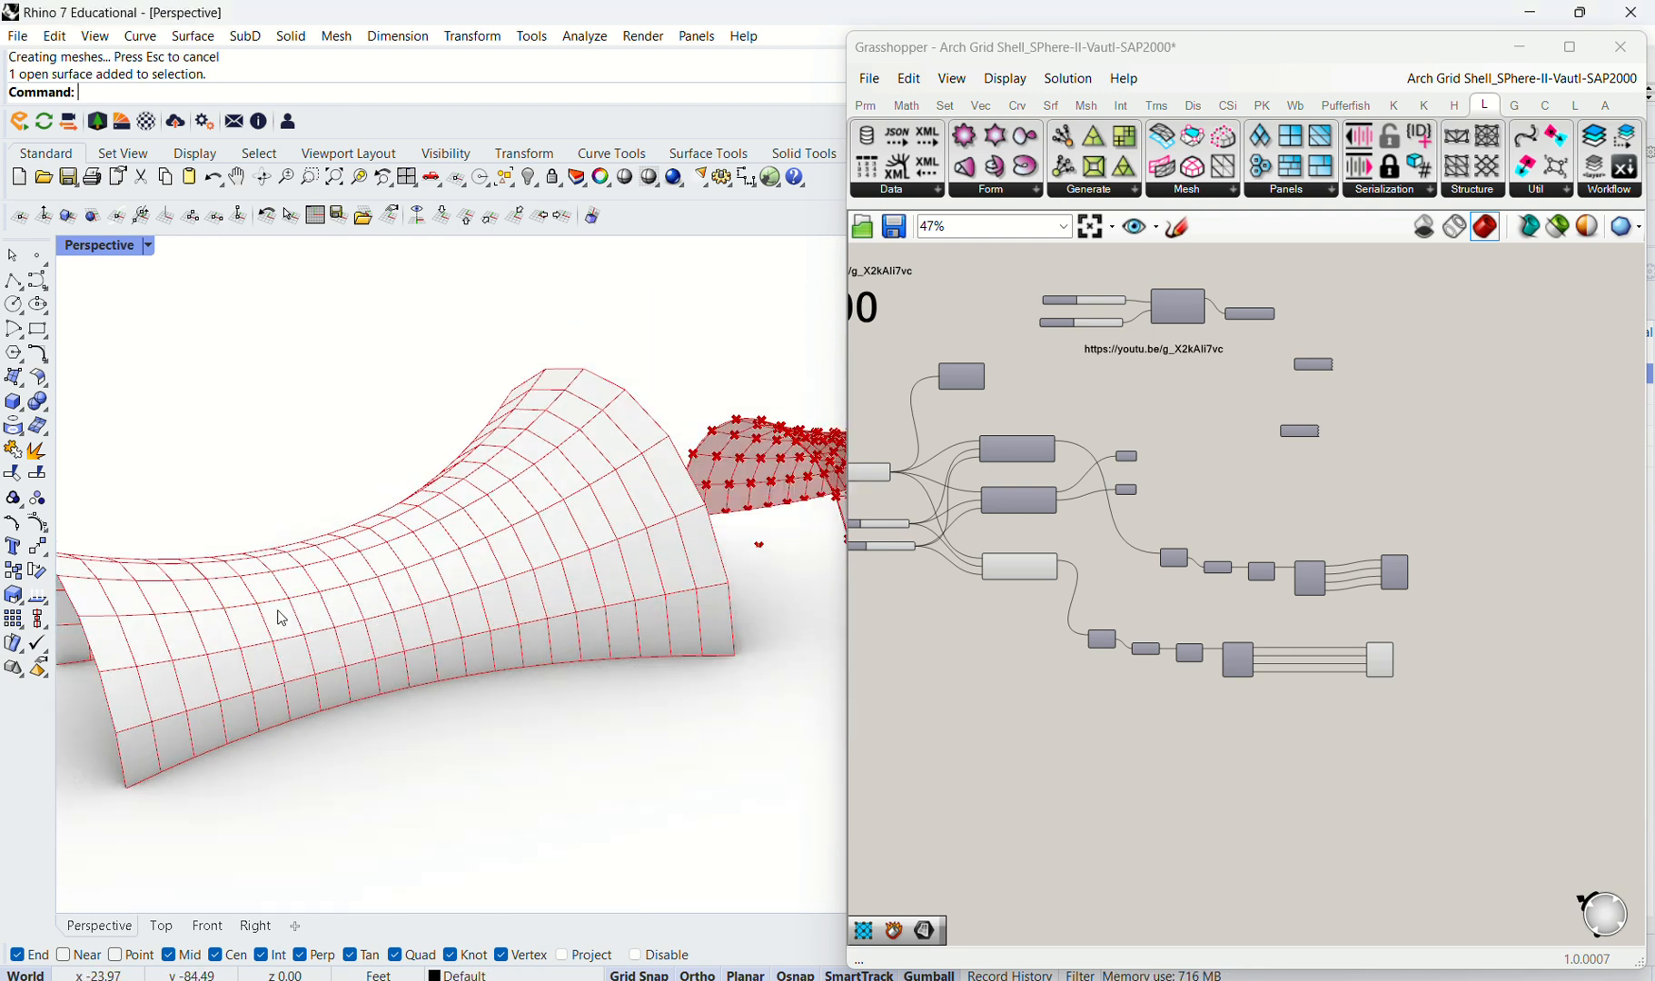
scroll(281, 618, down, 8)
scroll(354, 589, up, 4)
right_drag(429, 692, 356, 681)
Step: Turn off the previews of the lower chain's 4Point Surface and the Grid Structure component
click(1182, 764)
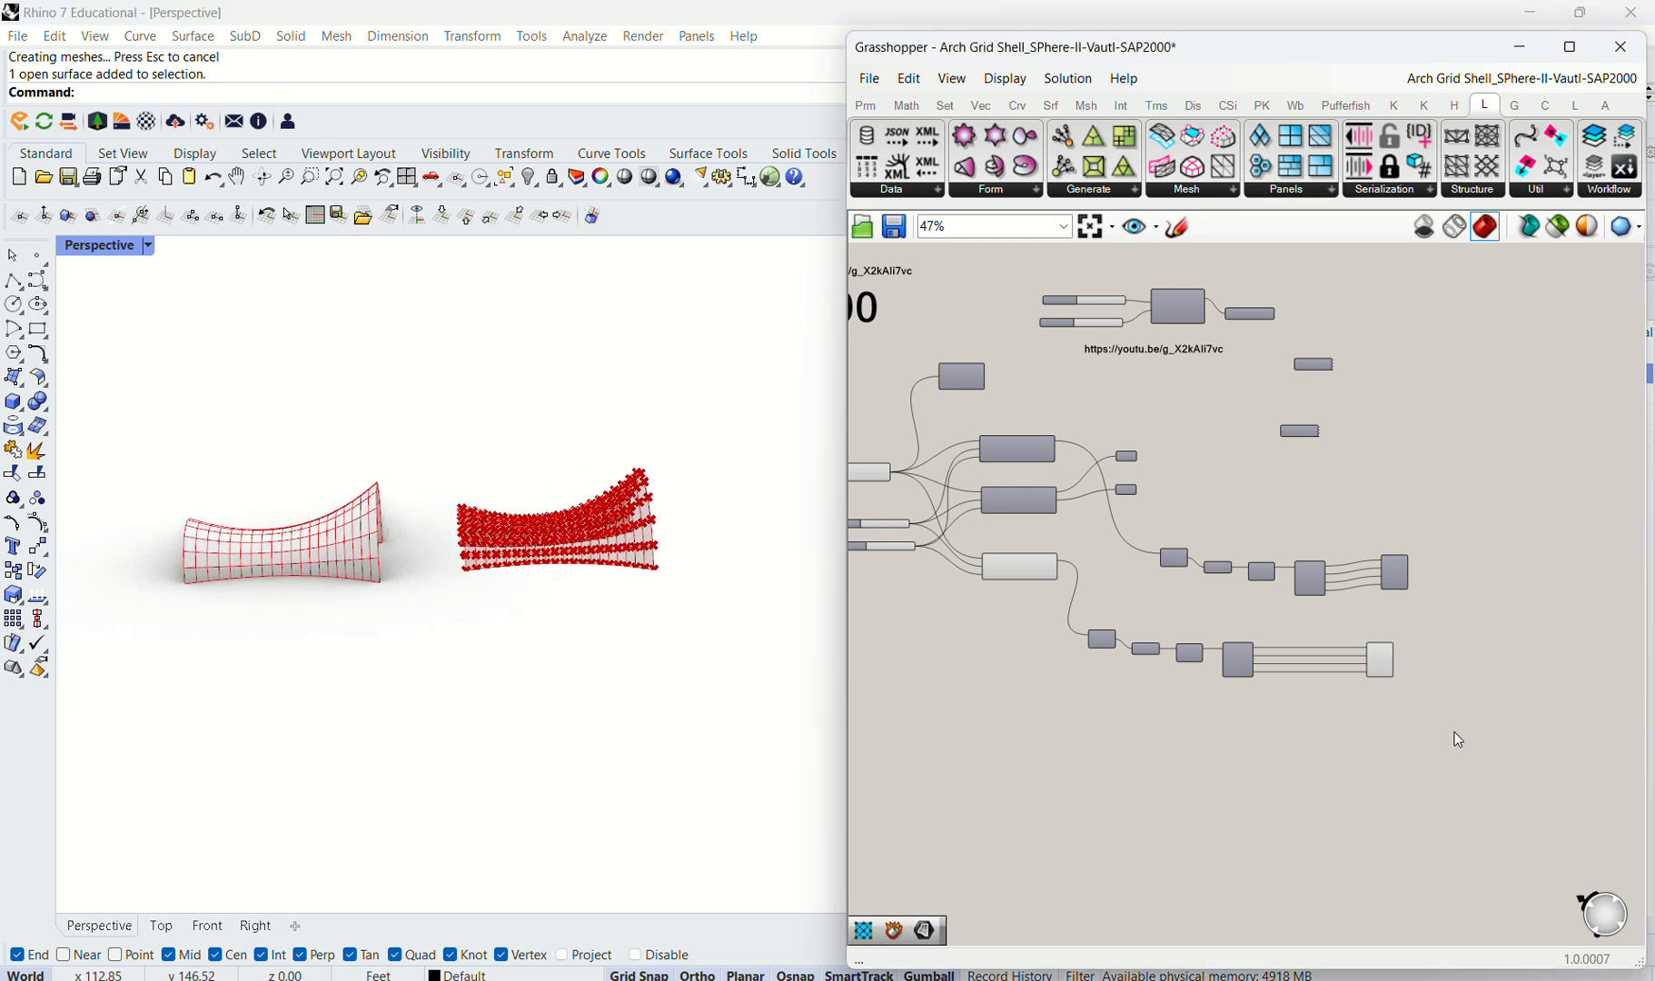
click(1387, 664)
middle_click(1387, 663)
click(1452, 592)
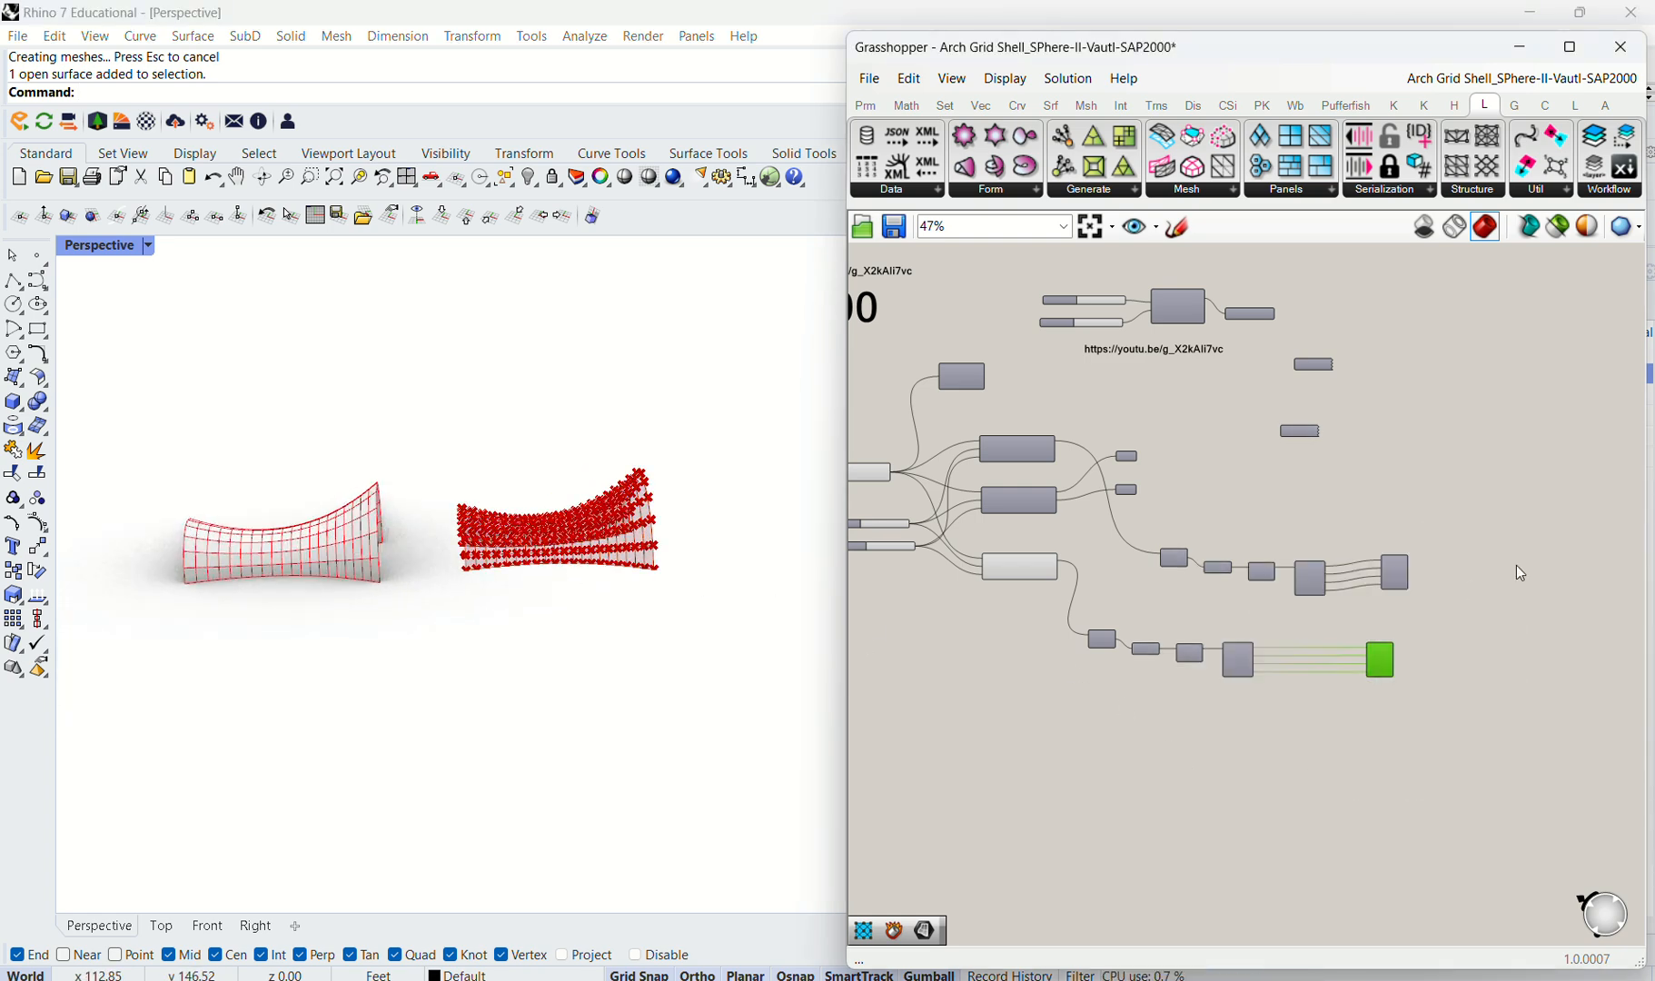
click(1518, 573)
click(1042, 573)
middle_click(1042, 572)
click(1110, 502)
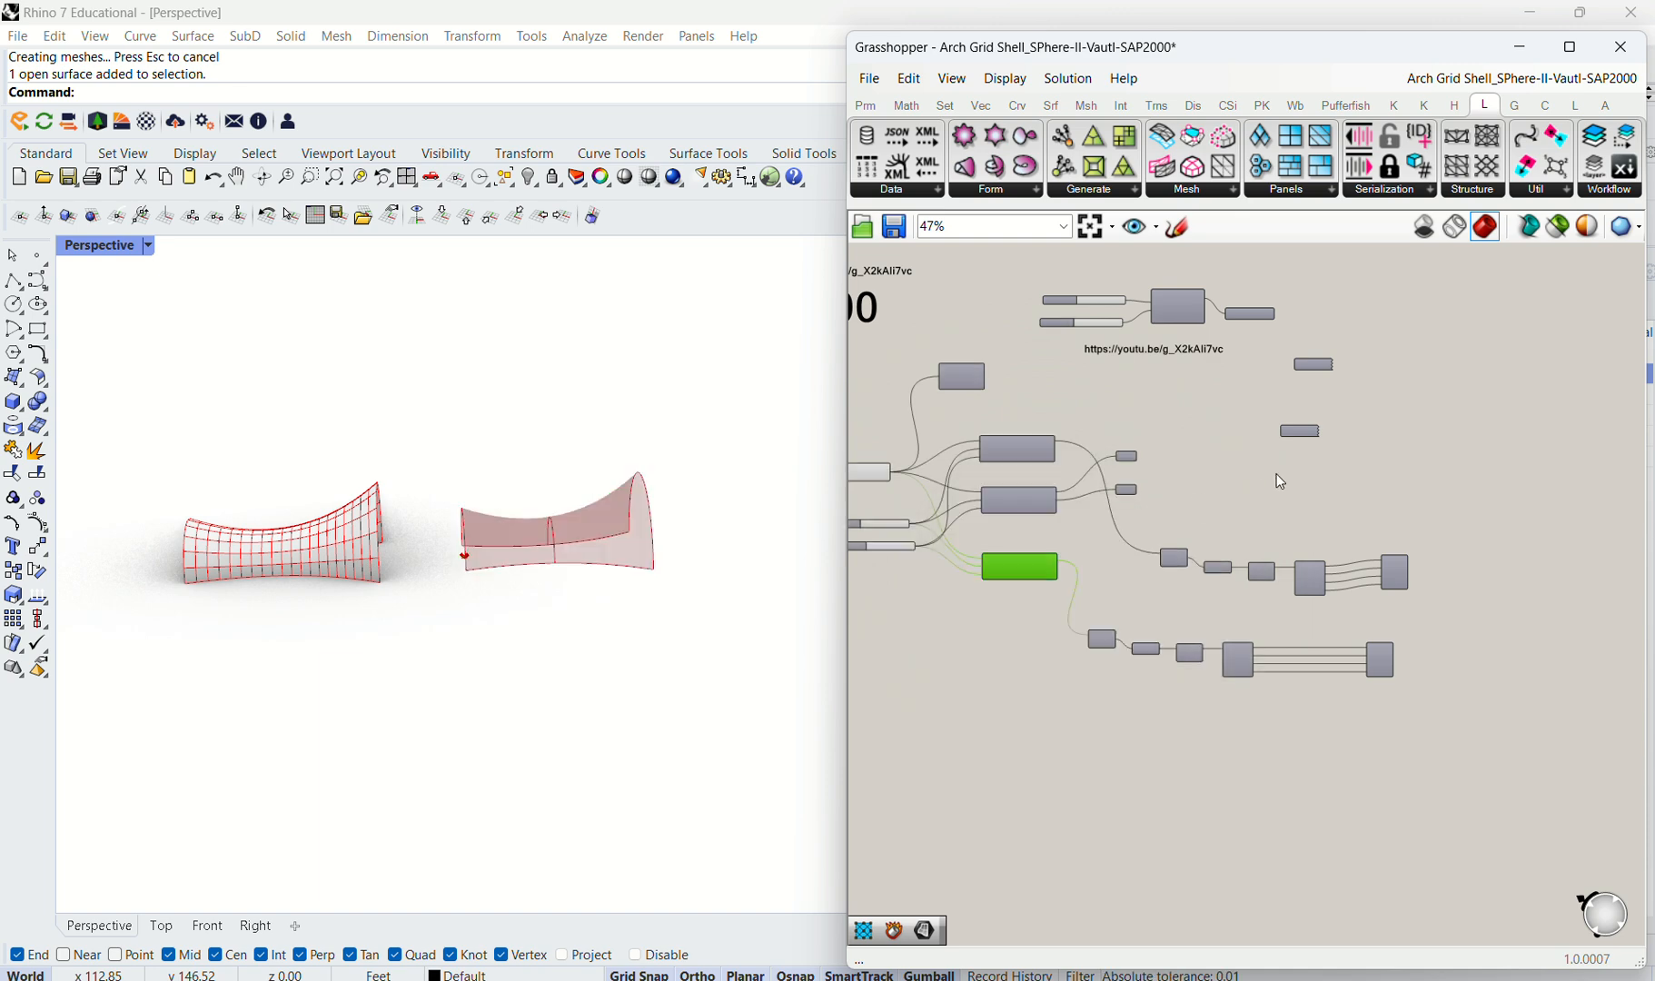
click(1278, 477)
Step: Bake the Braced Grid 2-D Structure component's Brace Lines output onto Layer 03
scroll(777, 536, up, 2)
click(1030, 445)
scroll(1041, 465, up, 4)
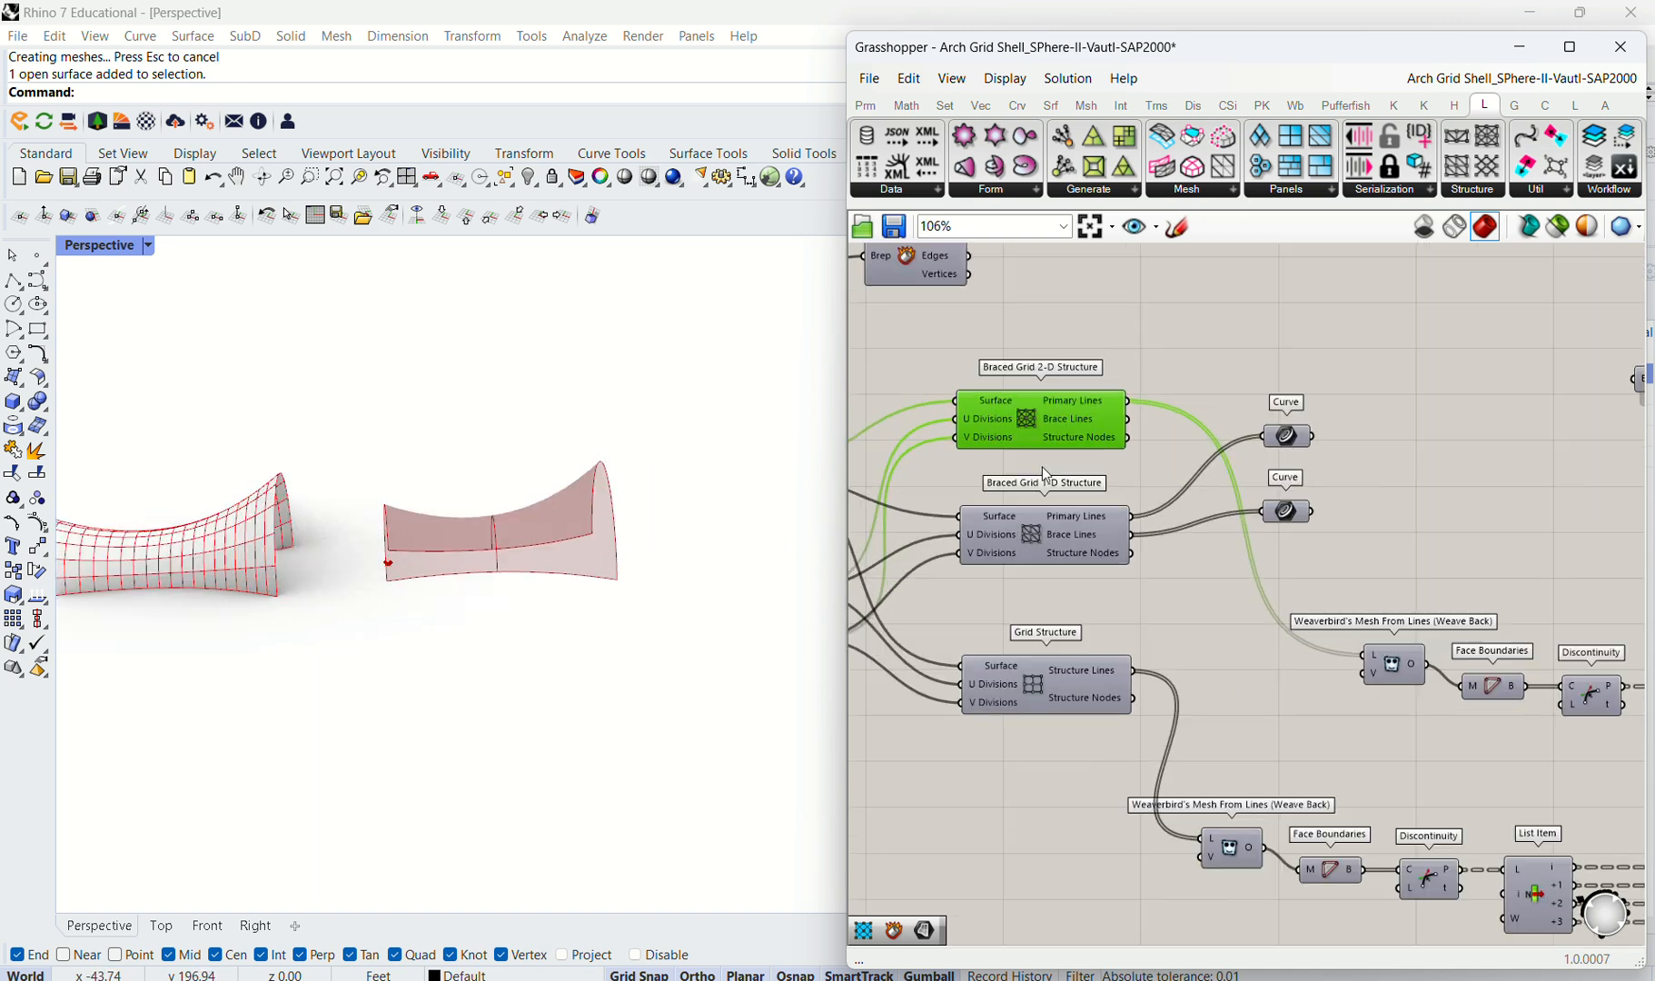
right_click(1060, 426)
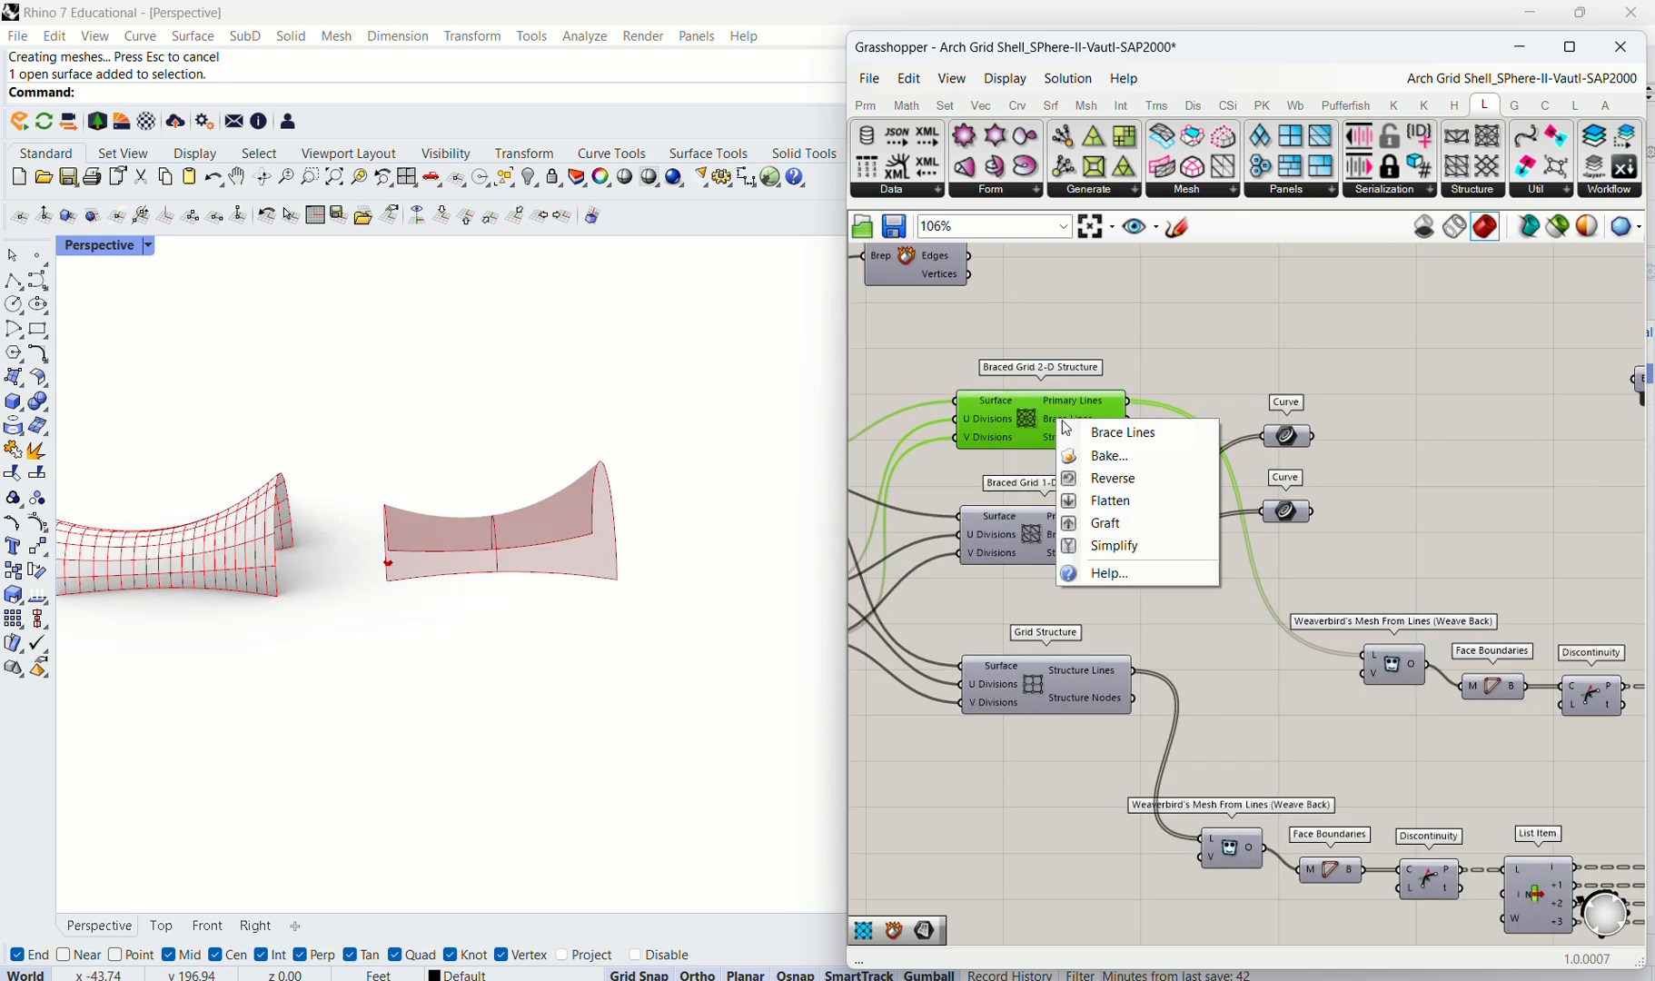
click(1094, 456)
click(1081, 363)
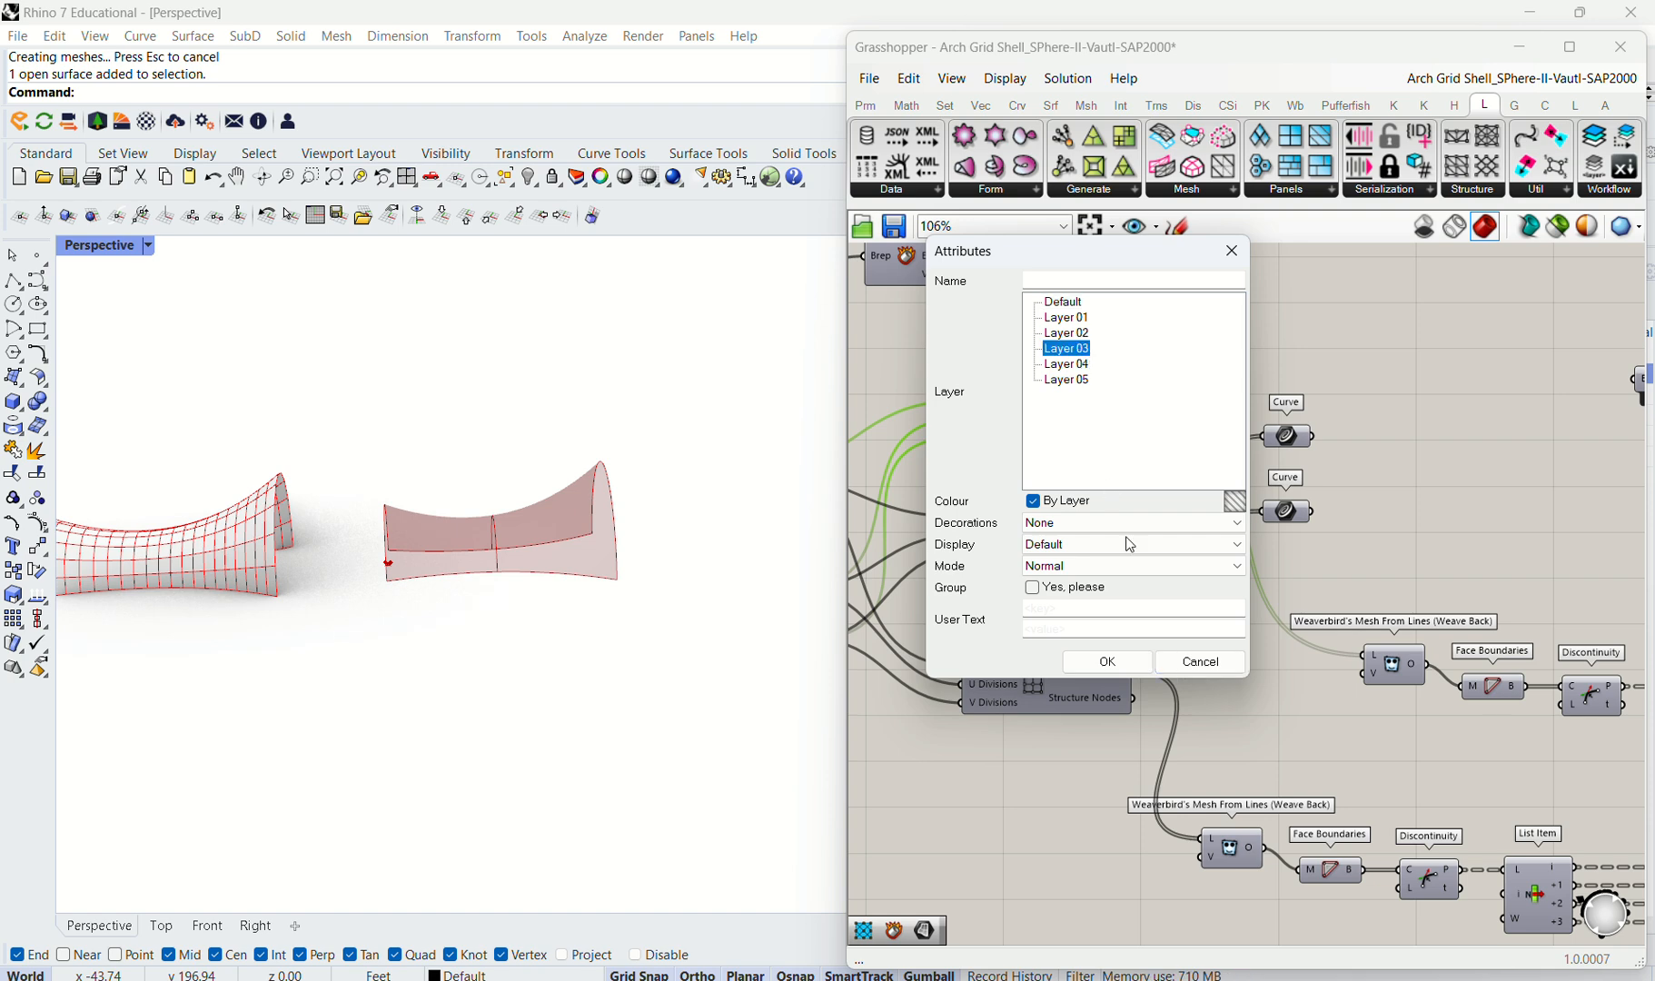
click(1108, 662)
scroll(505, 546, up, 5)
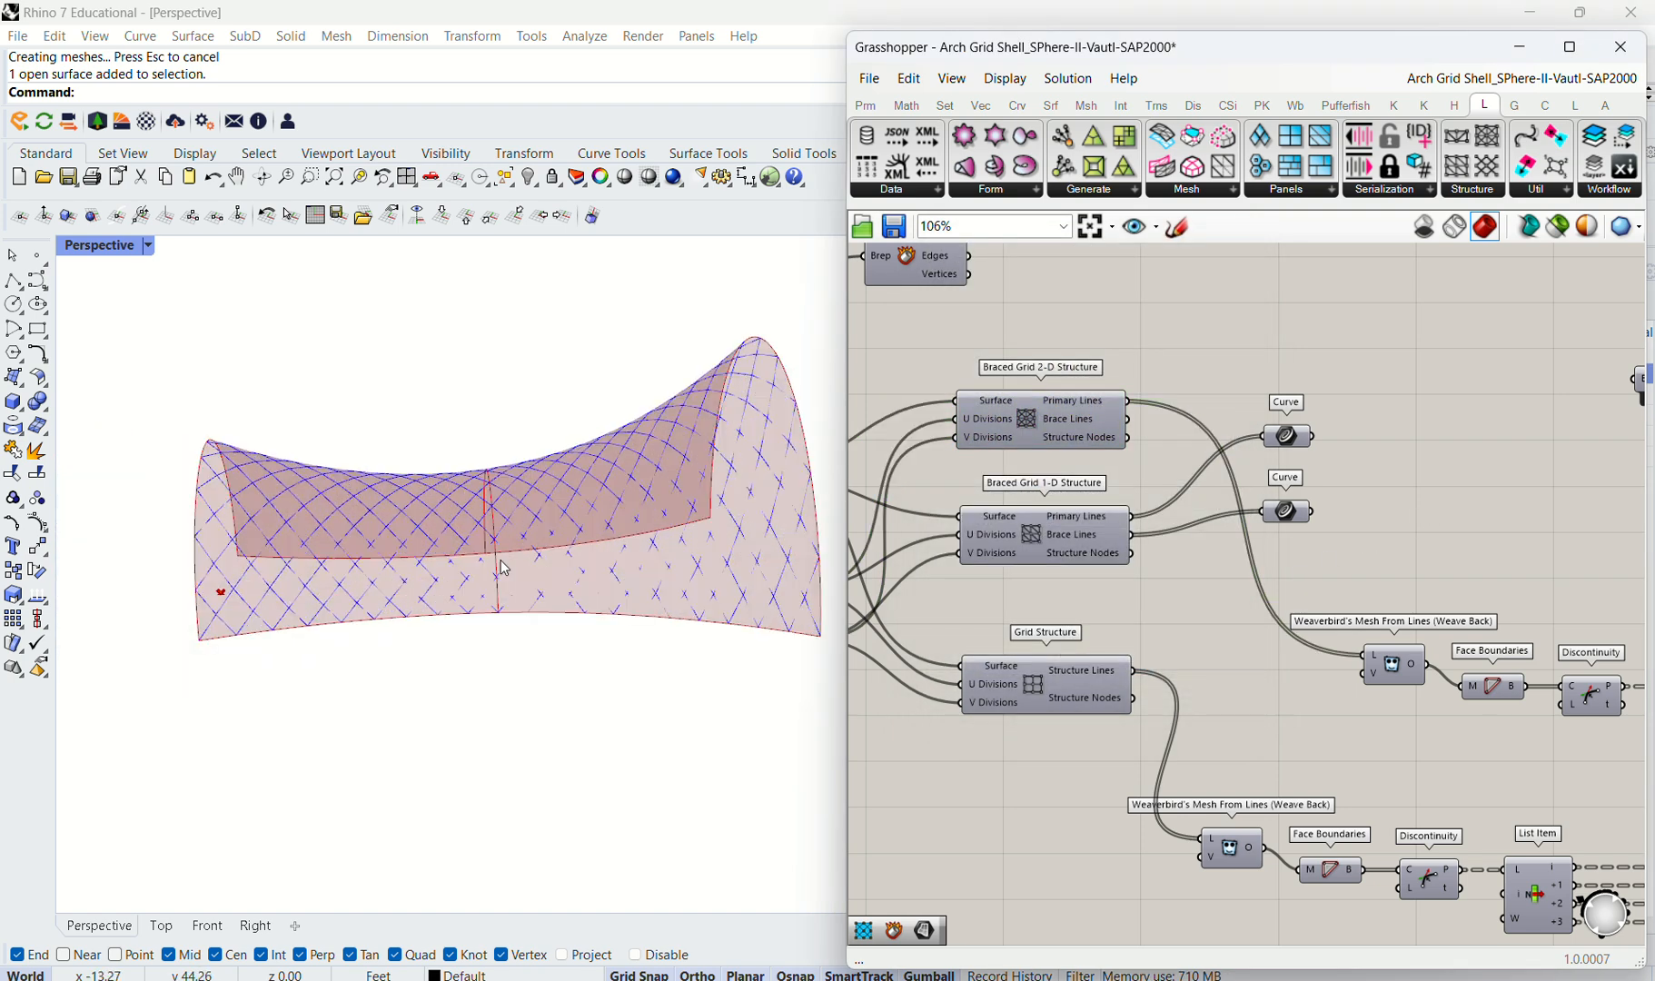
scroll(381, 591, down, 2)
right_drag(529, 653, 536, 668)
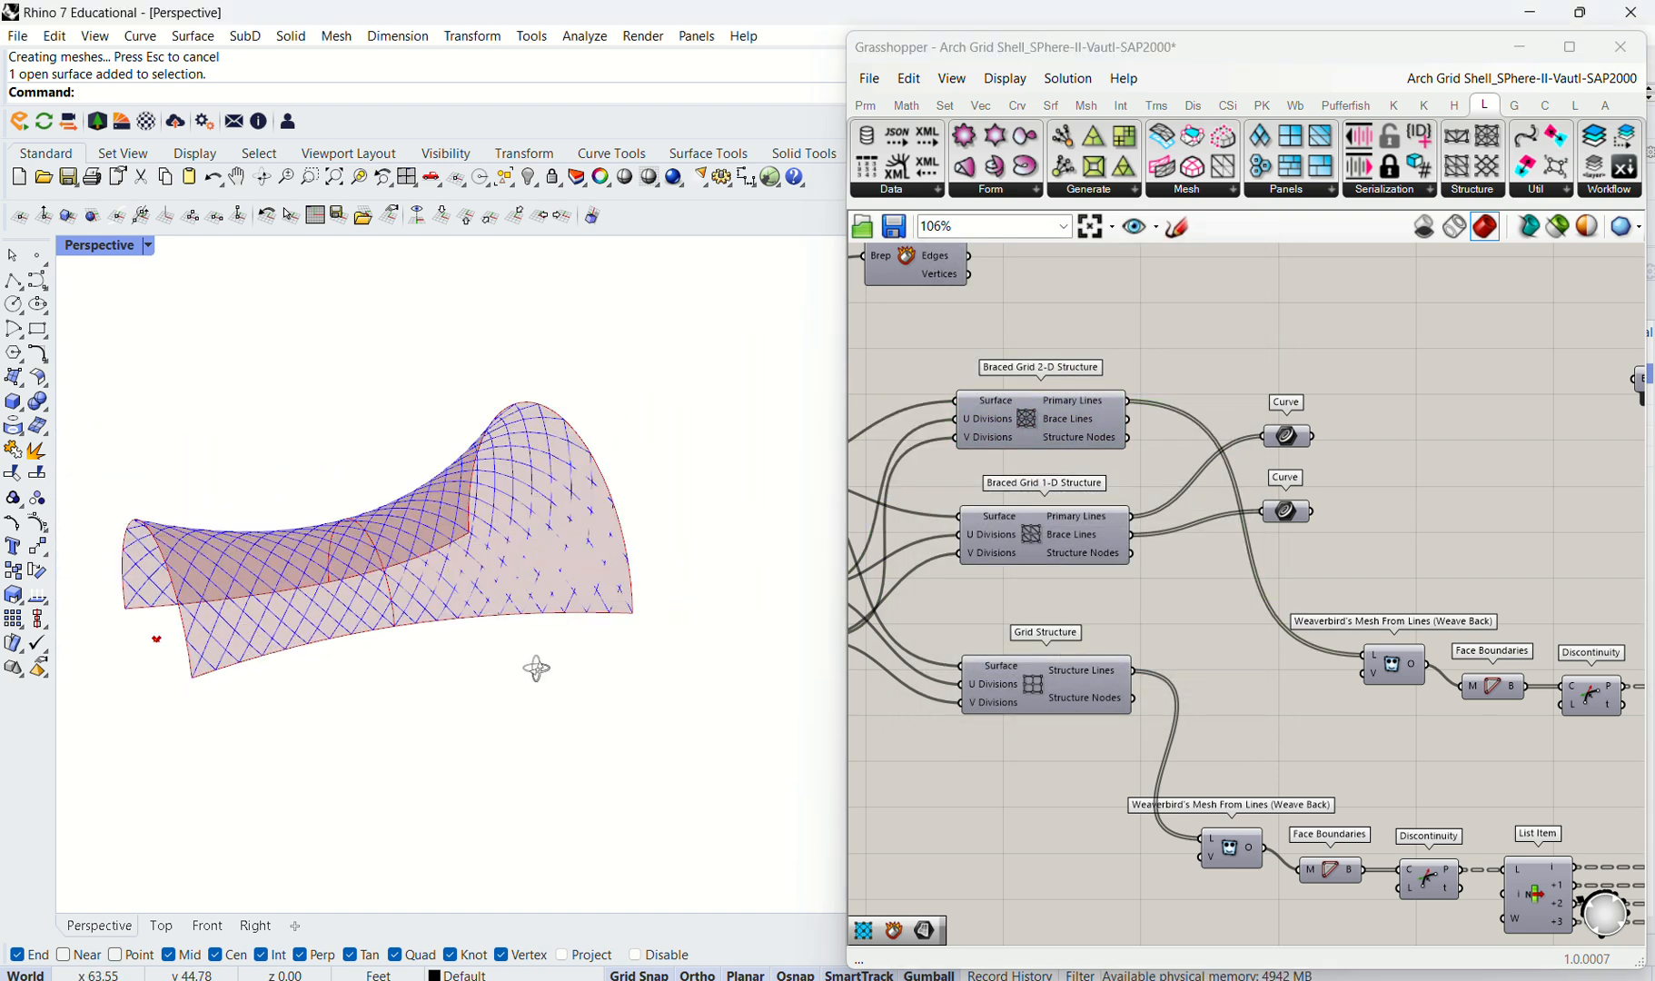
Step: Bake the 4Point Surface panels of the Braced Grid 2-D Structure chain onto Layer 04
scroll(1077, 392, down, 3)
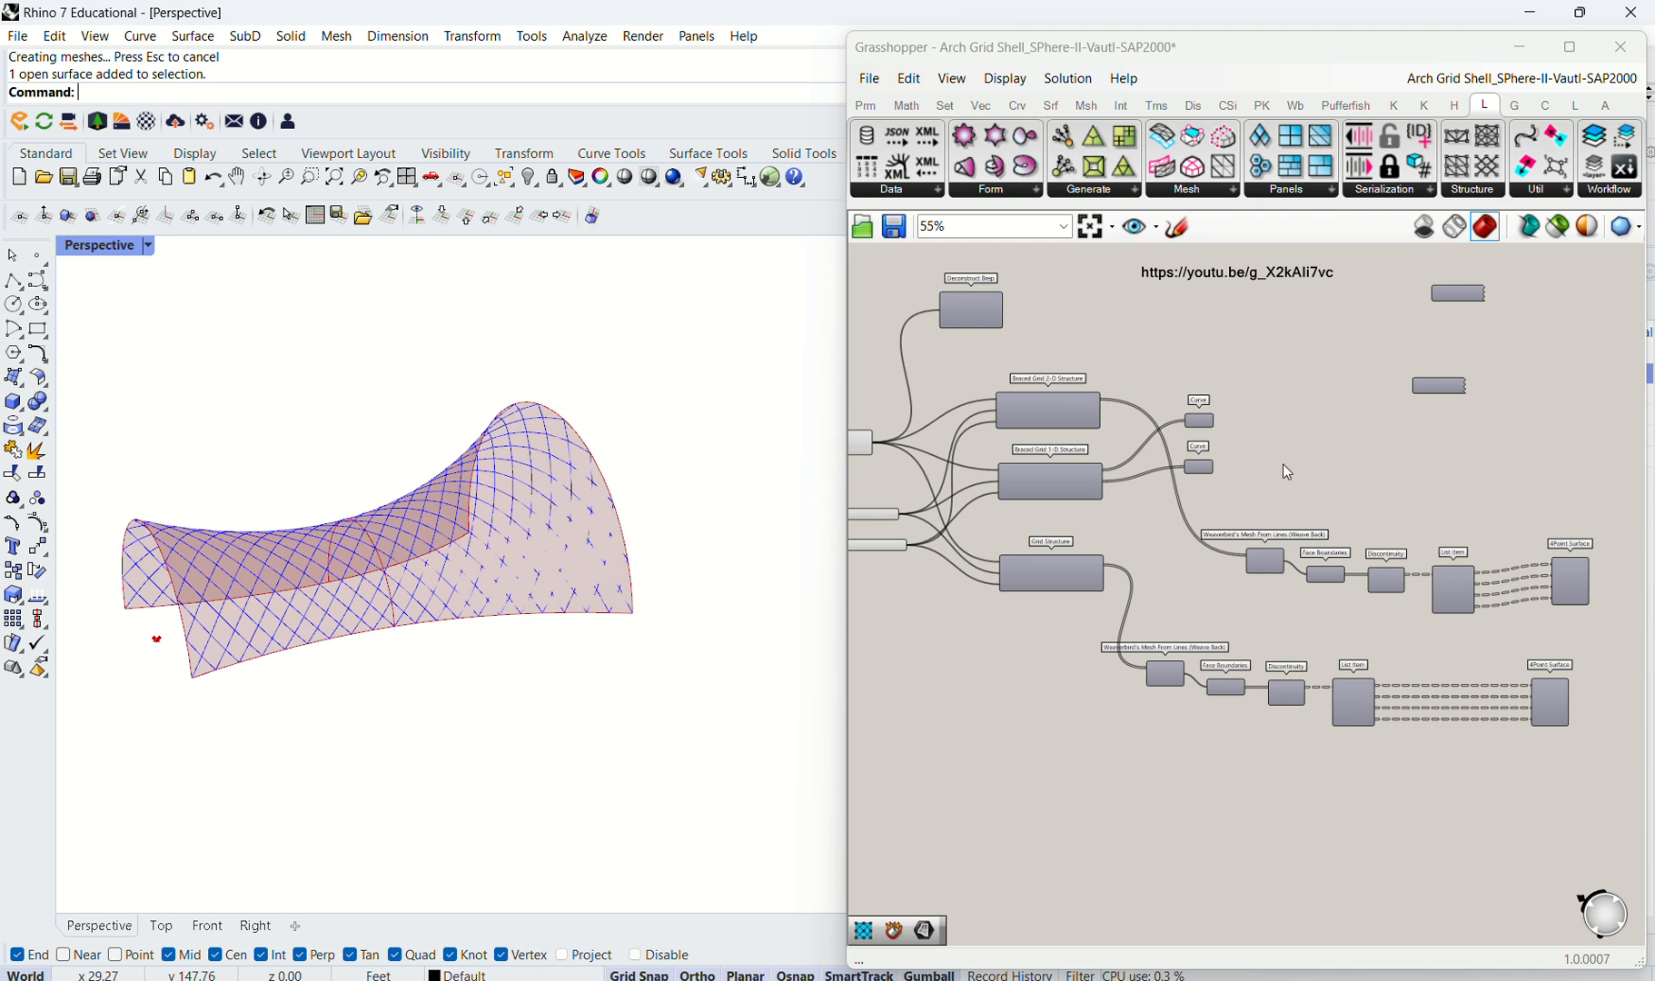
scroll(1284, 468, up, 2)
scroll(1491, 559, up, 1)
click(1424, 539)
right_click(1403, 545)
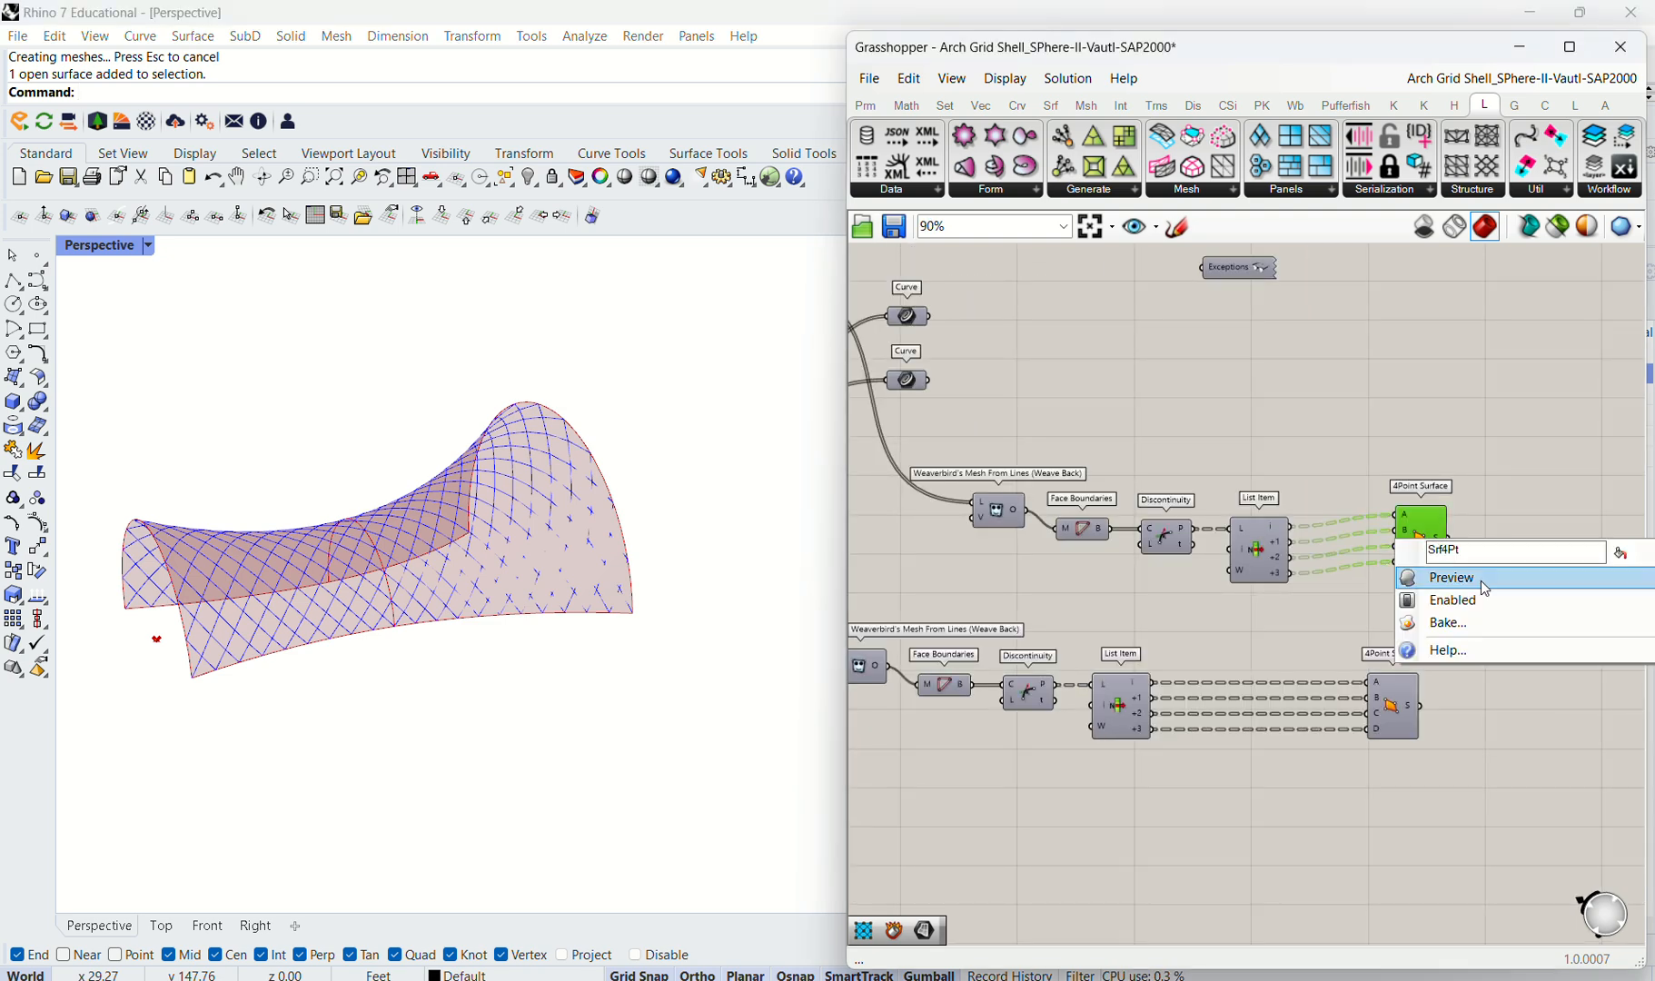
click(1497, 626)
click(1470, 525)
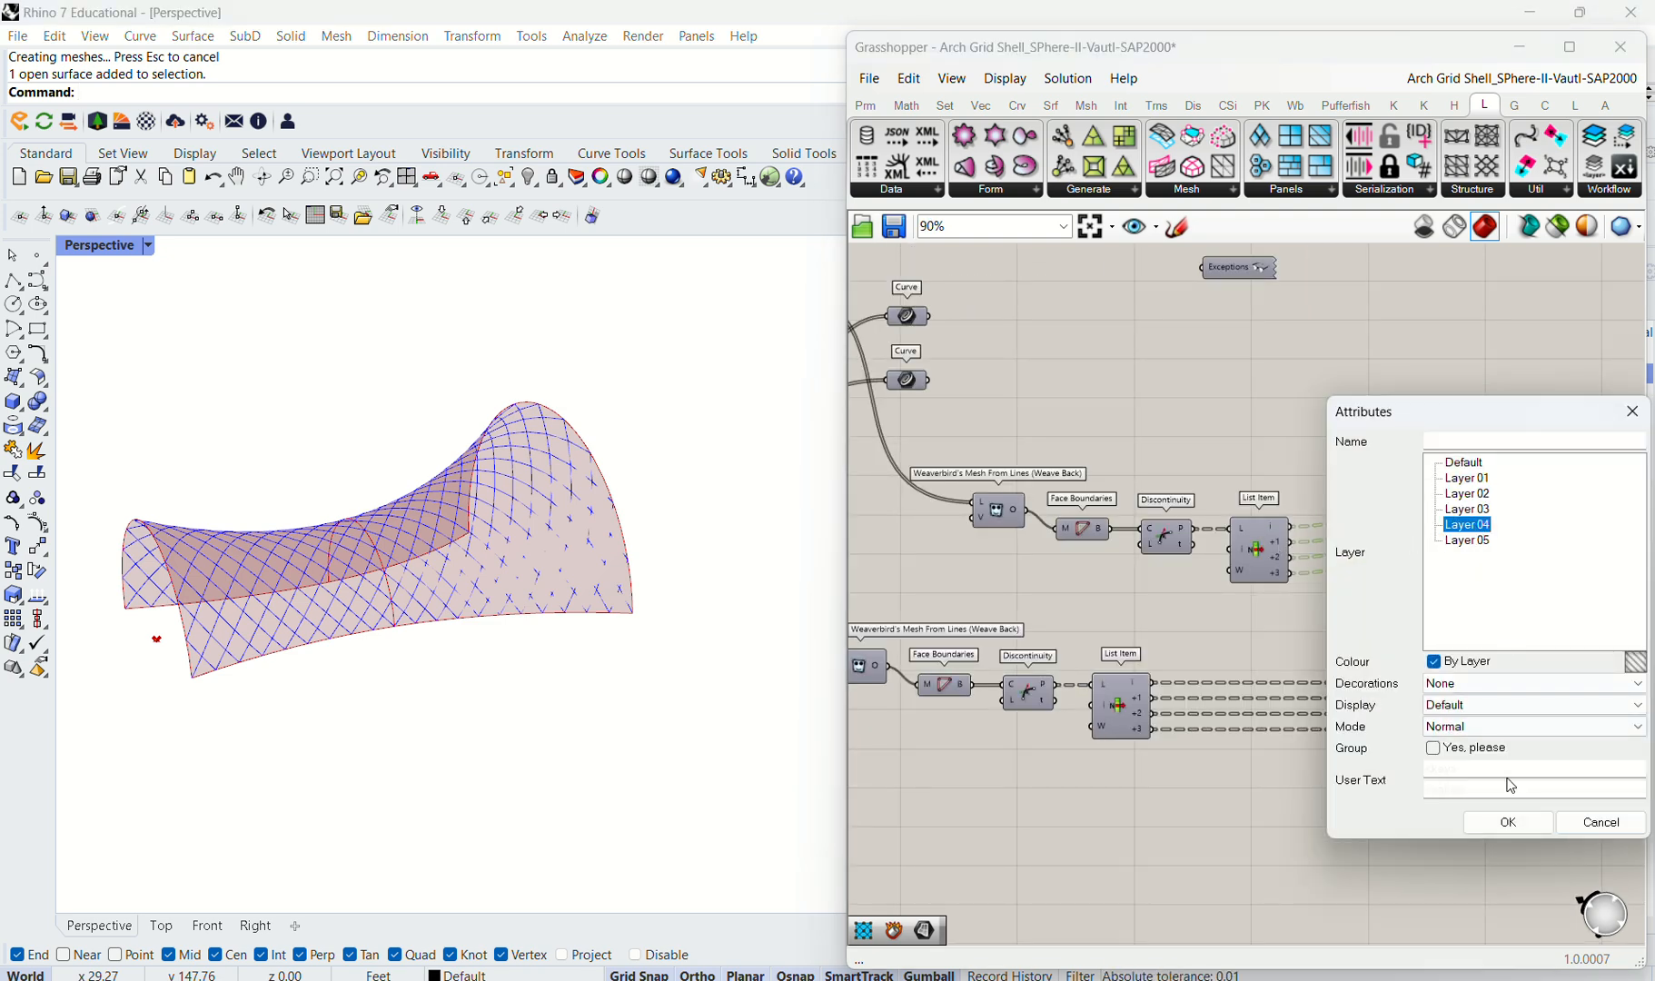
click(1508, 822)
click(1222, 427)
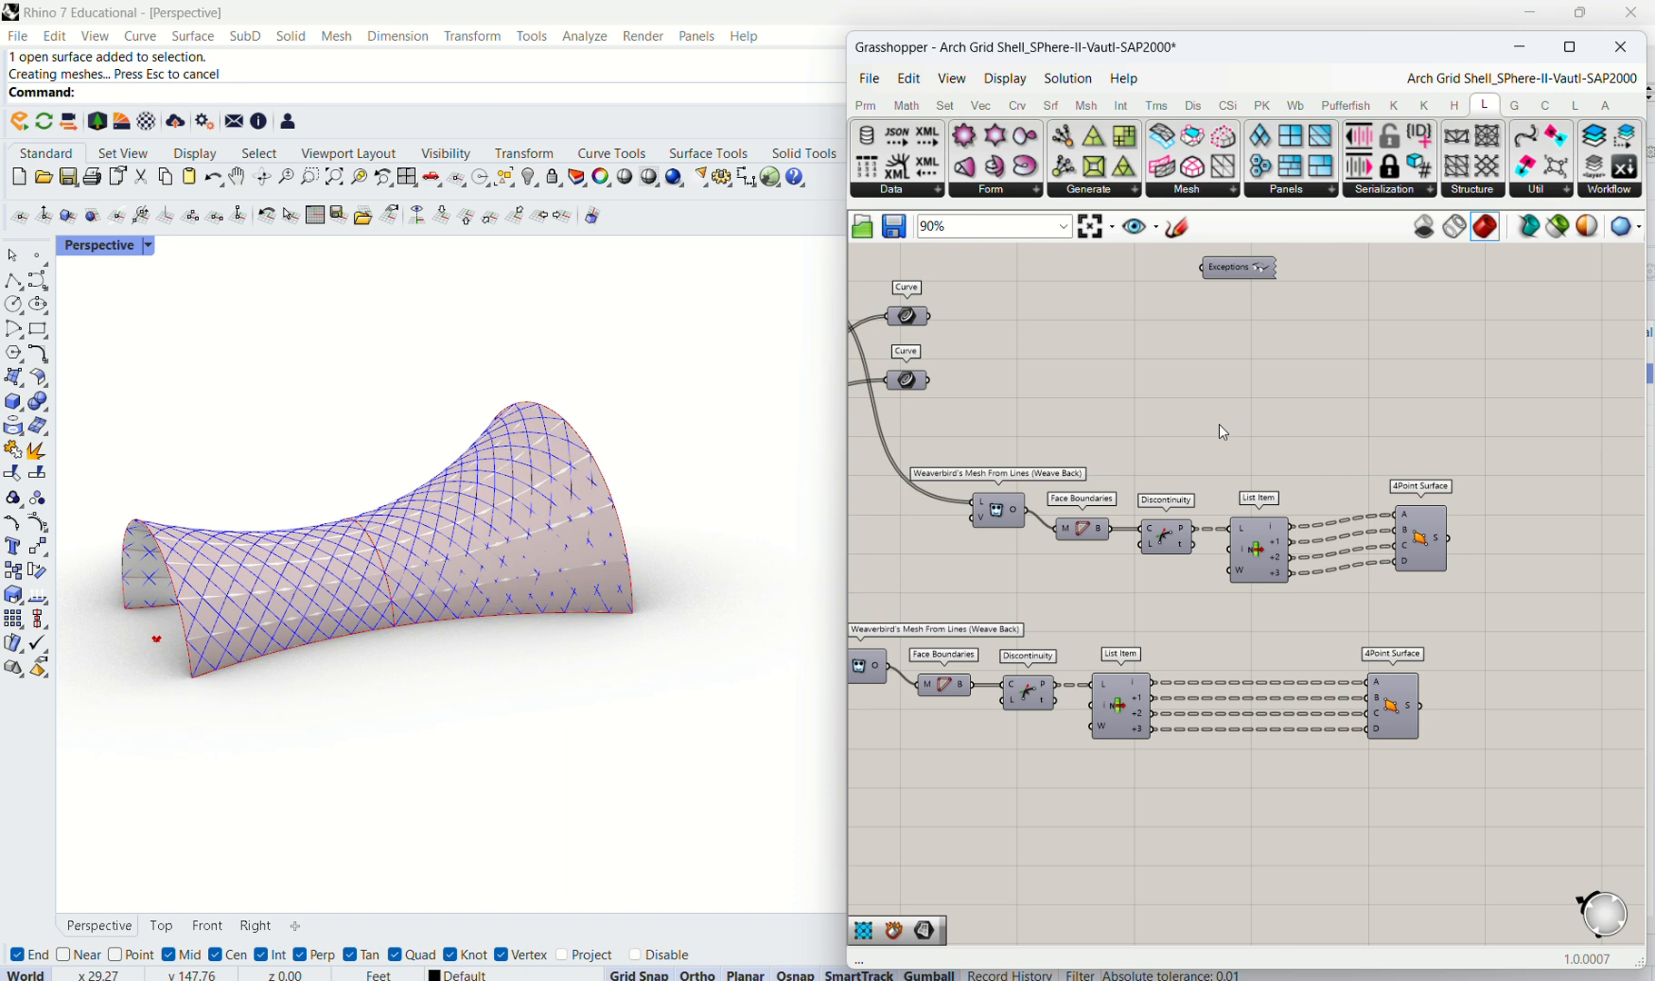
Step: Turn off all Grasshopper previews and set the Perspective viewport's display mode to Shaded
click(1423, 228)
scroll(692, 520, down, 8)
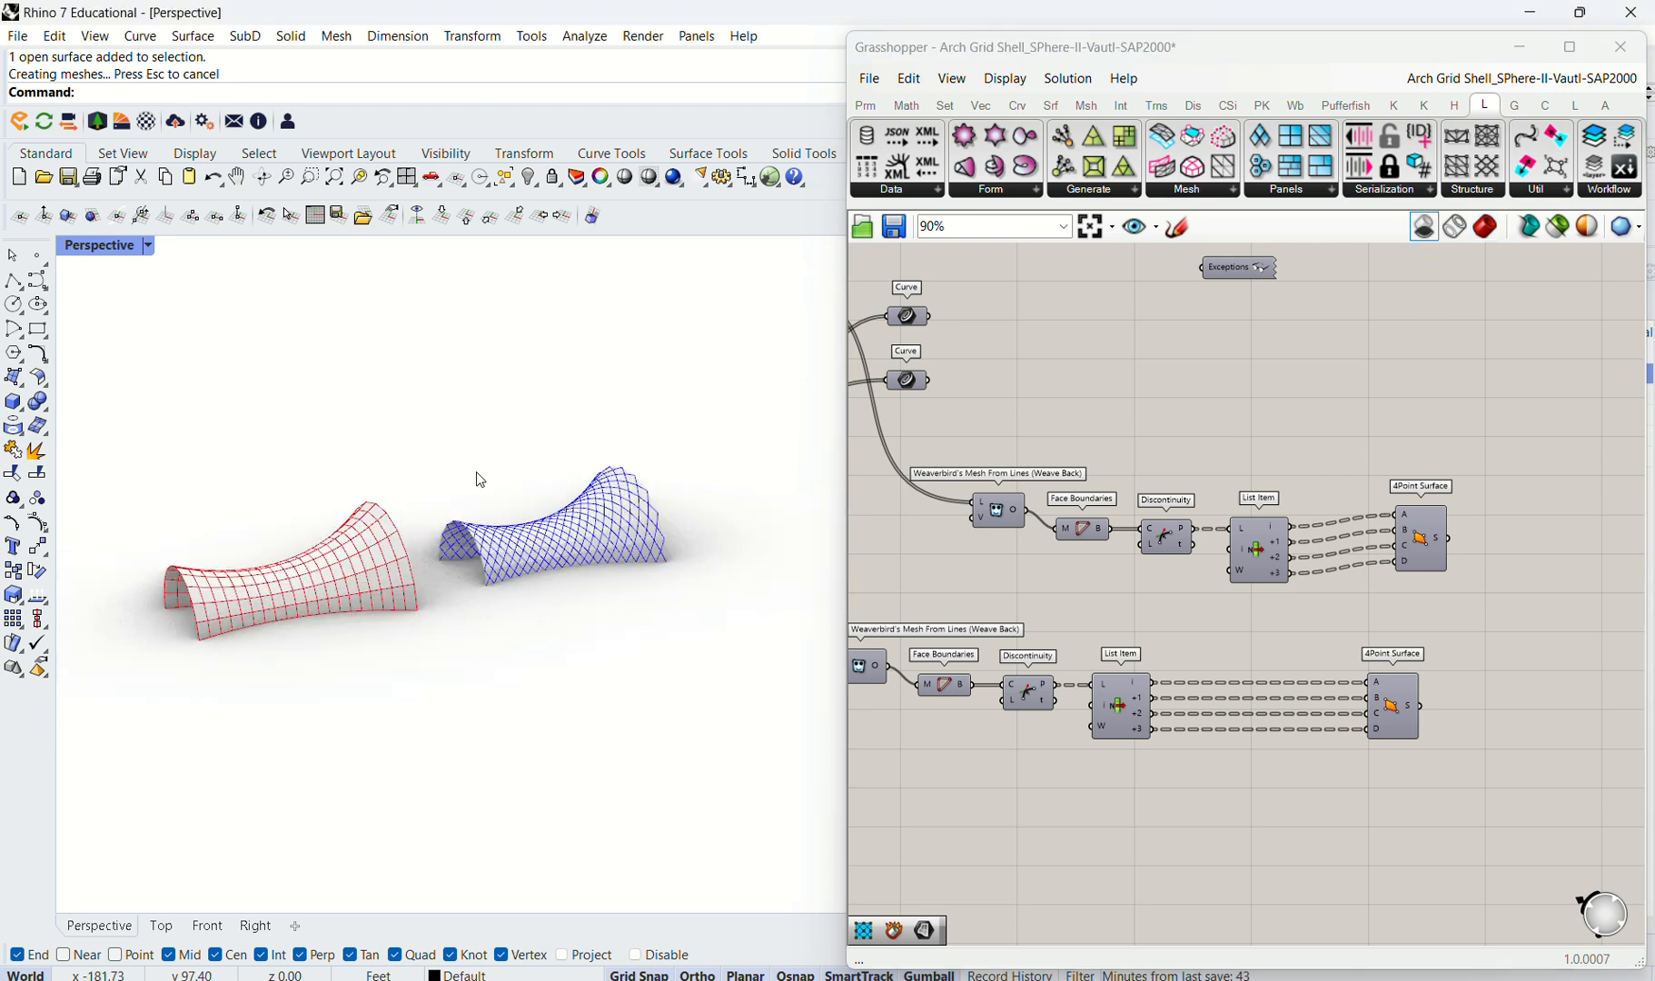
click(147, 246)
click(221, 296)
scroll(378, 546, up, 3)
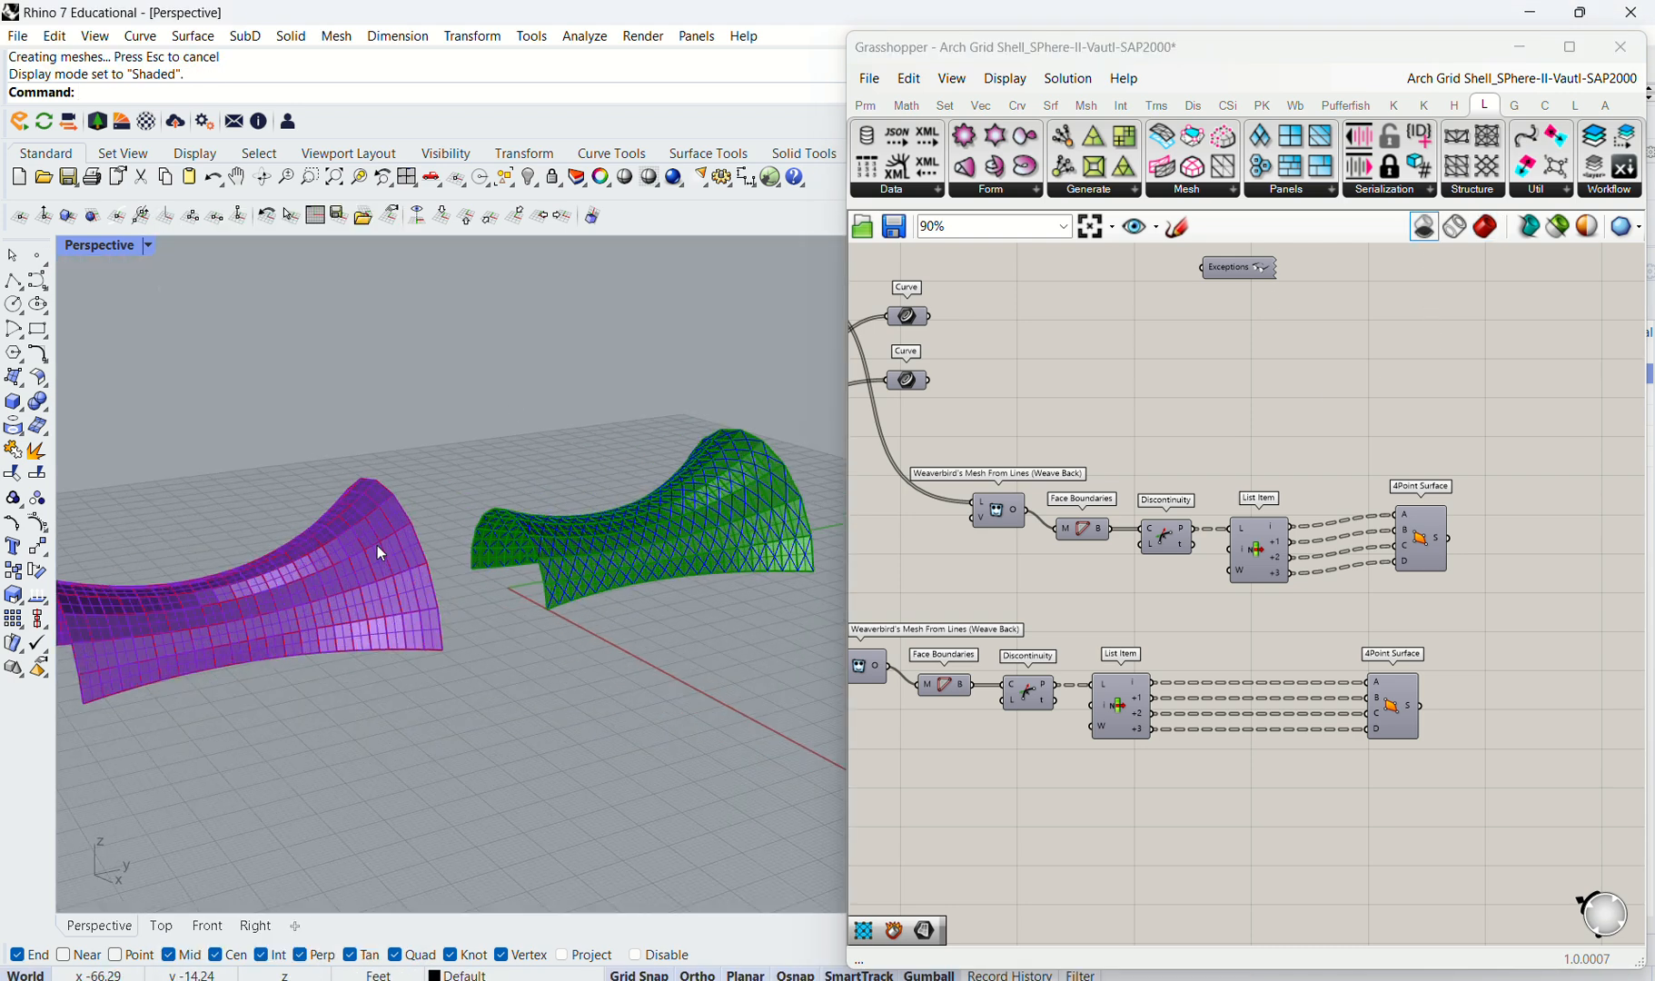
Step: Compare the two baked vaults, the quad grid and the braced grid, in the shaded view
scroll(665, 675, down, 5)
right_drag(665, 676, 606, 686)
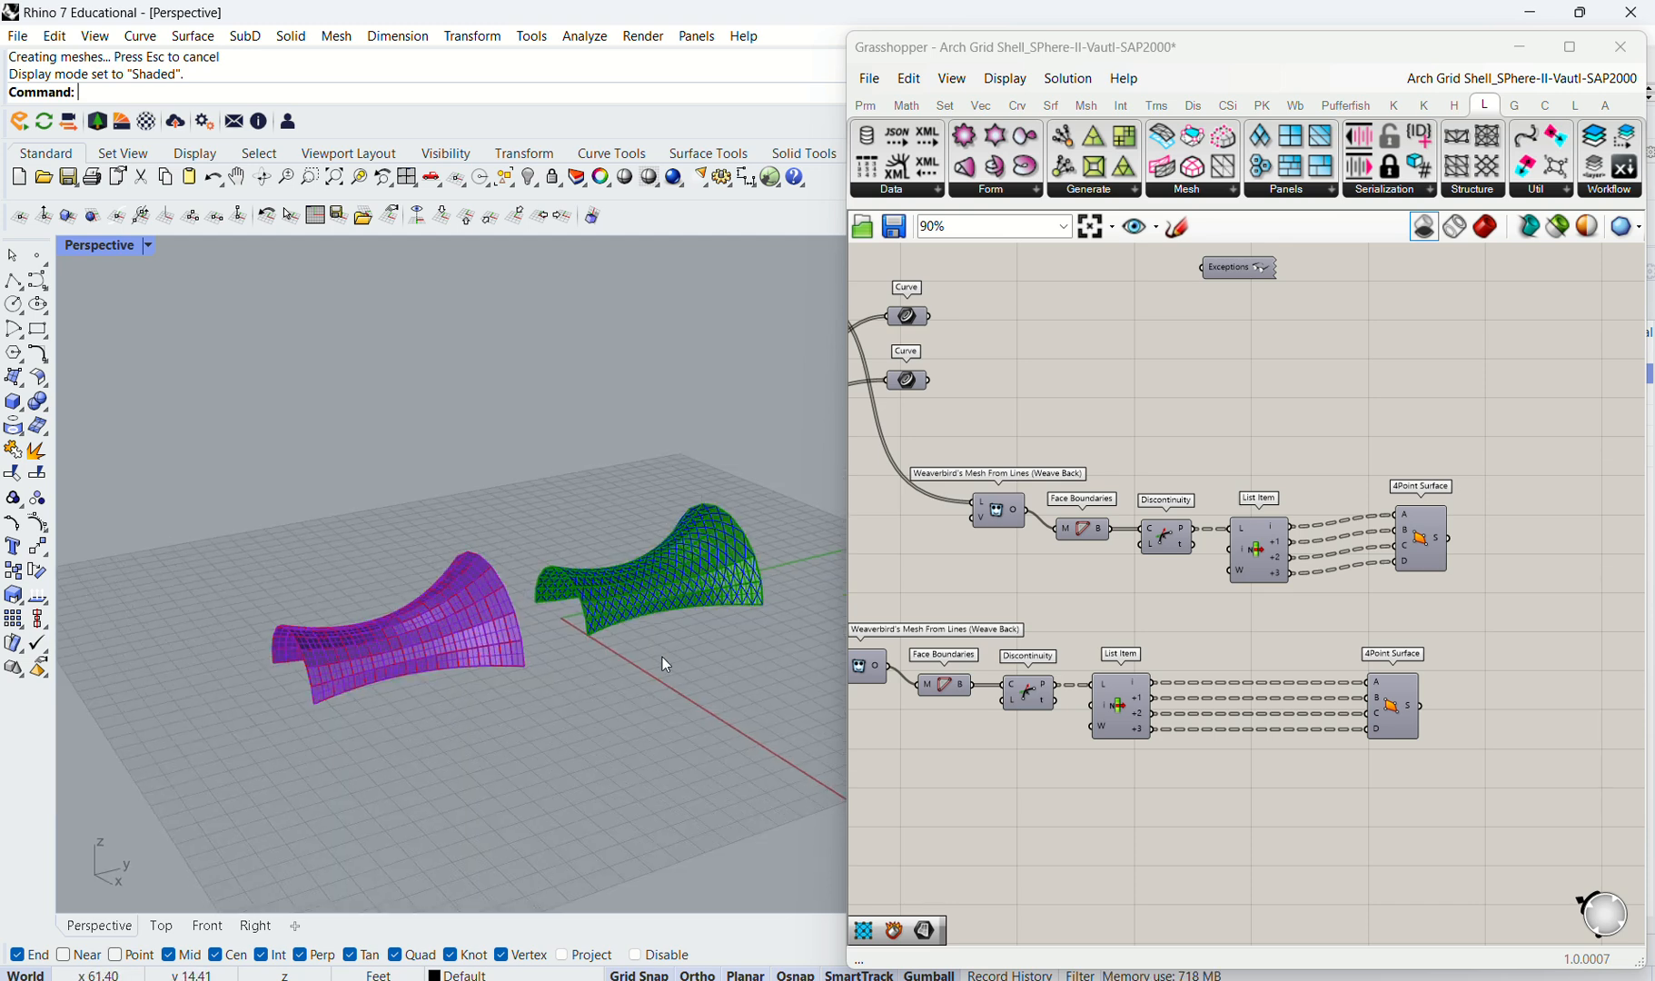
scroll(577, 636, down, 3)
scroll(577, 636, up, 2)
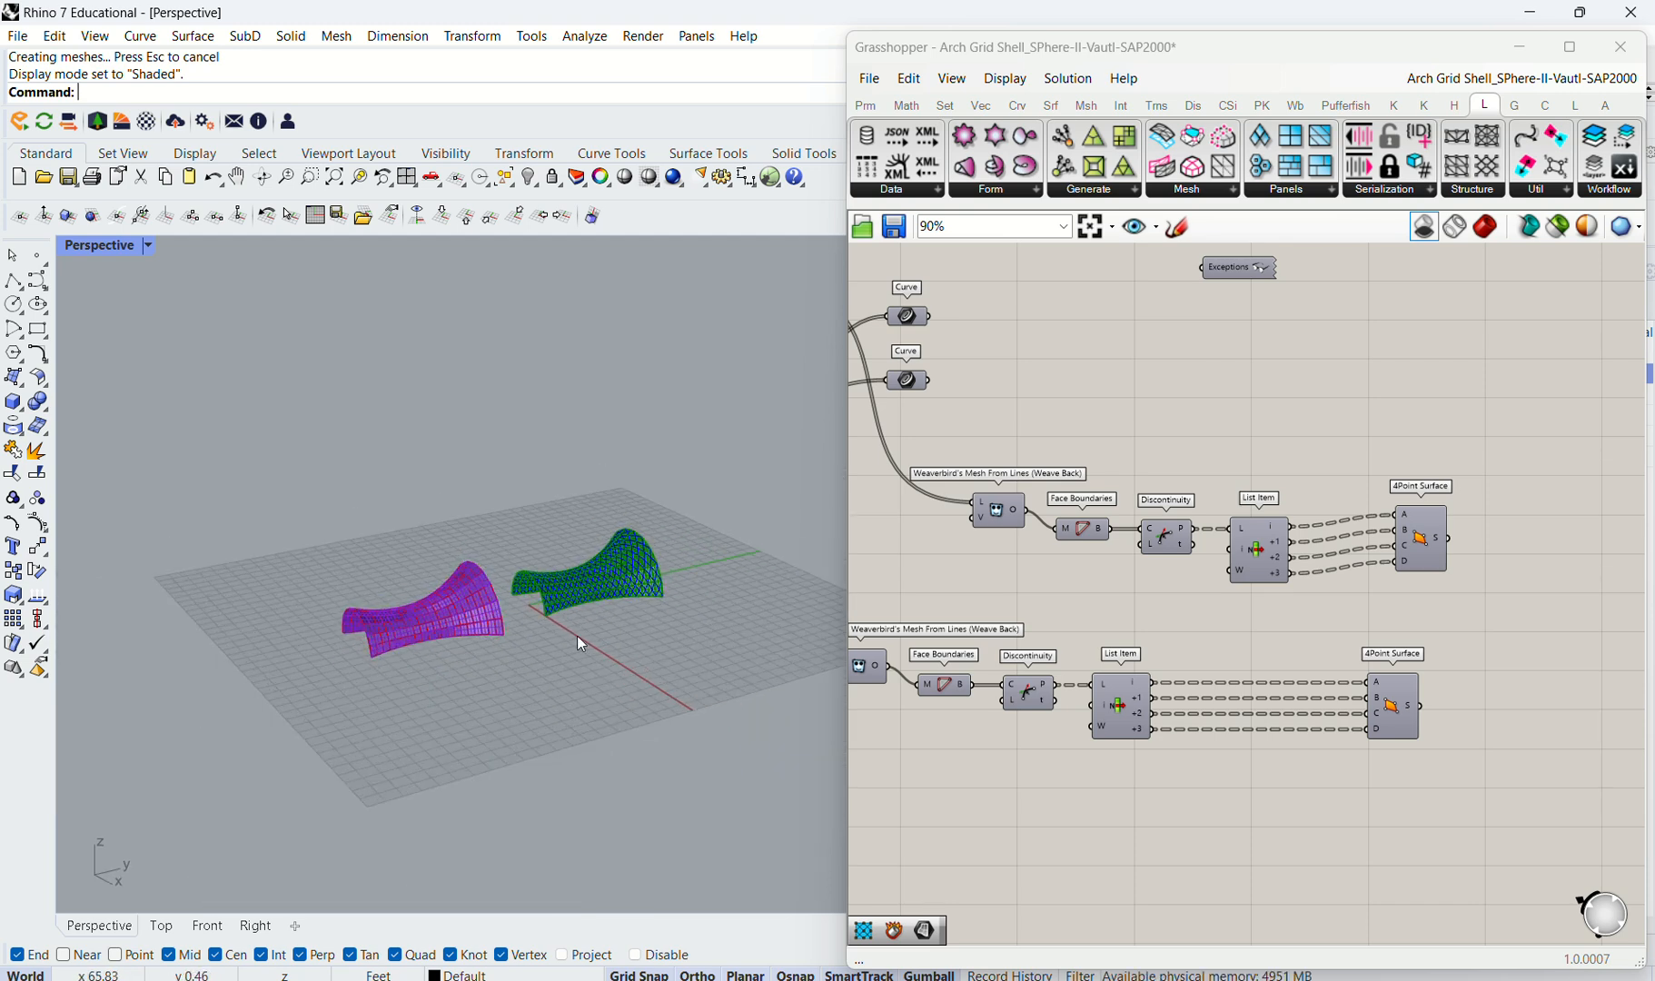
scroll(1139, 342, down, 4)
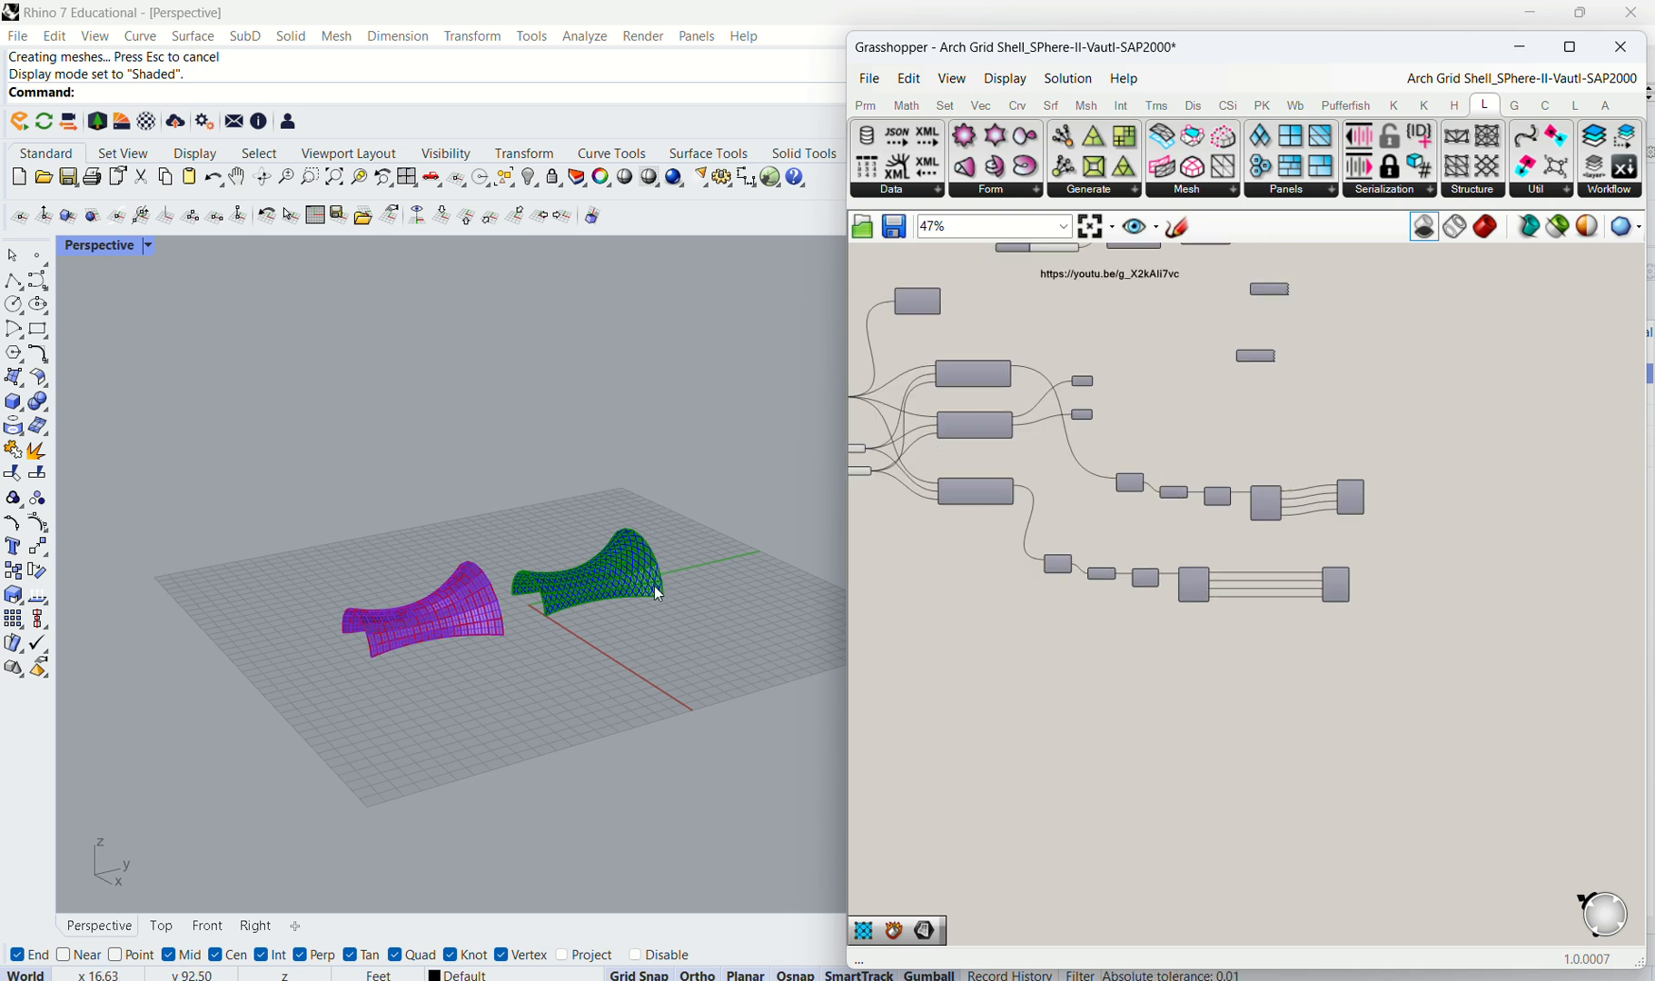
scroll(659, 594, up, 3)
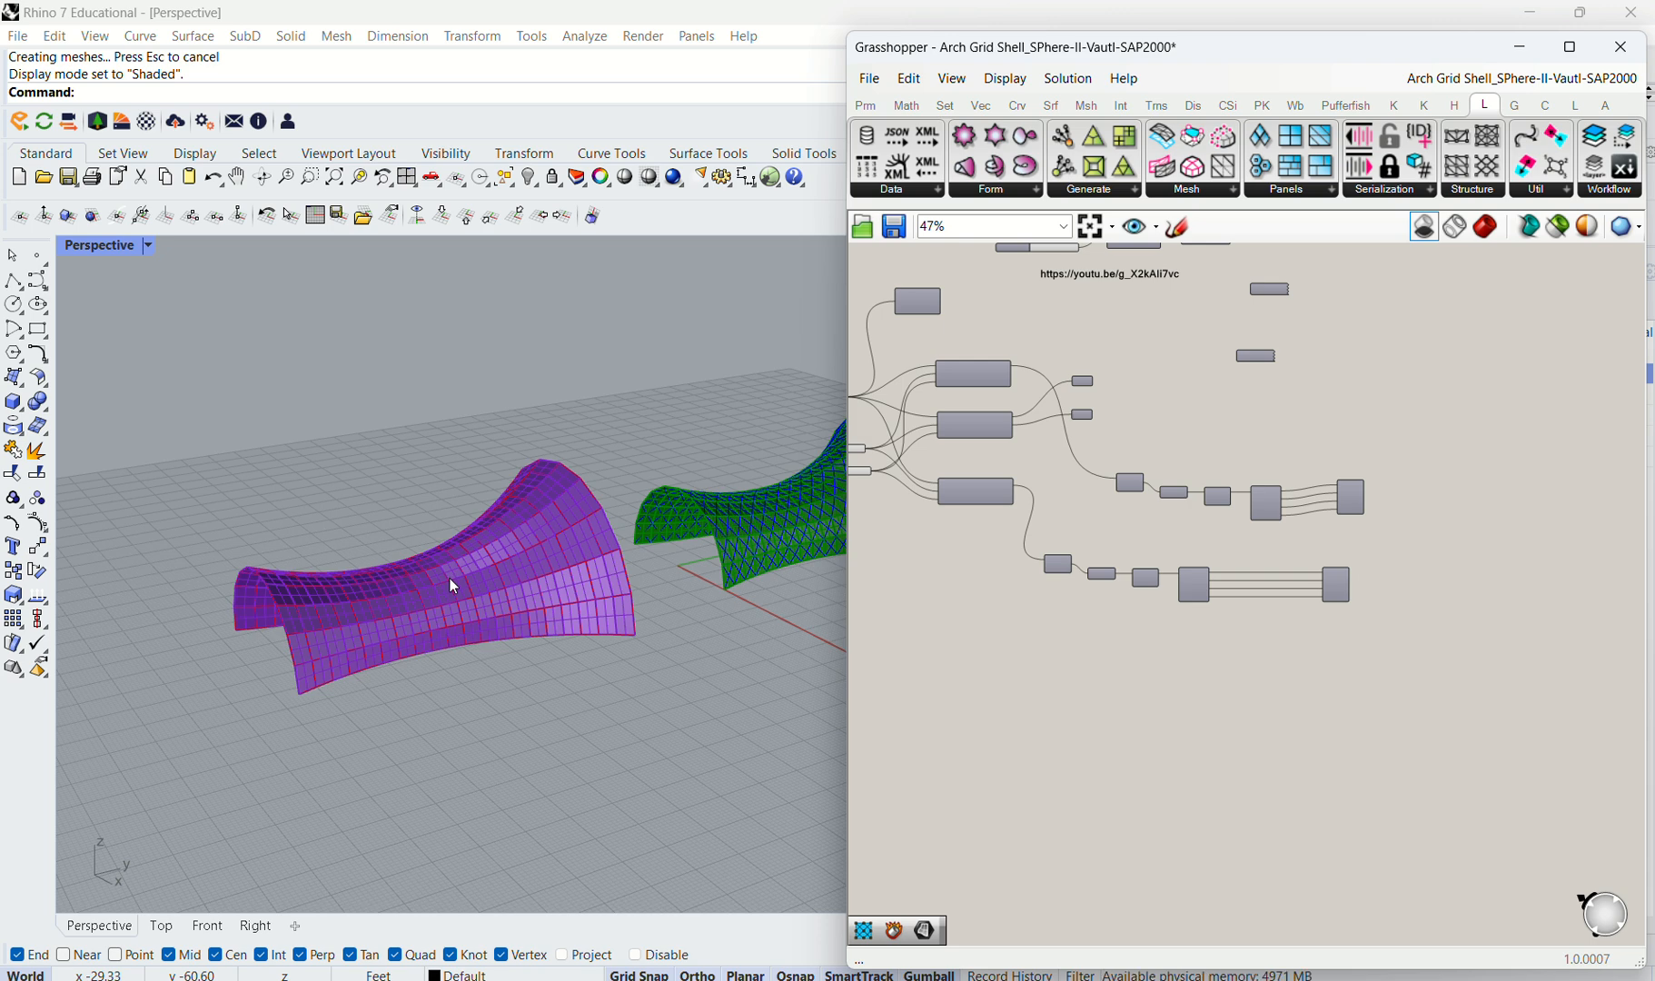
scroll(288, 574, down, 3)
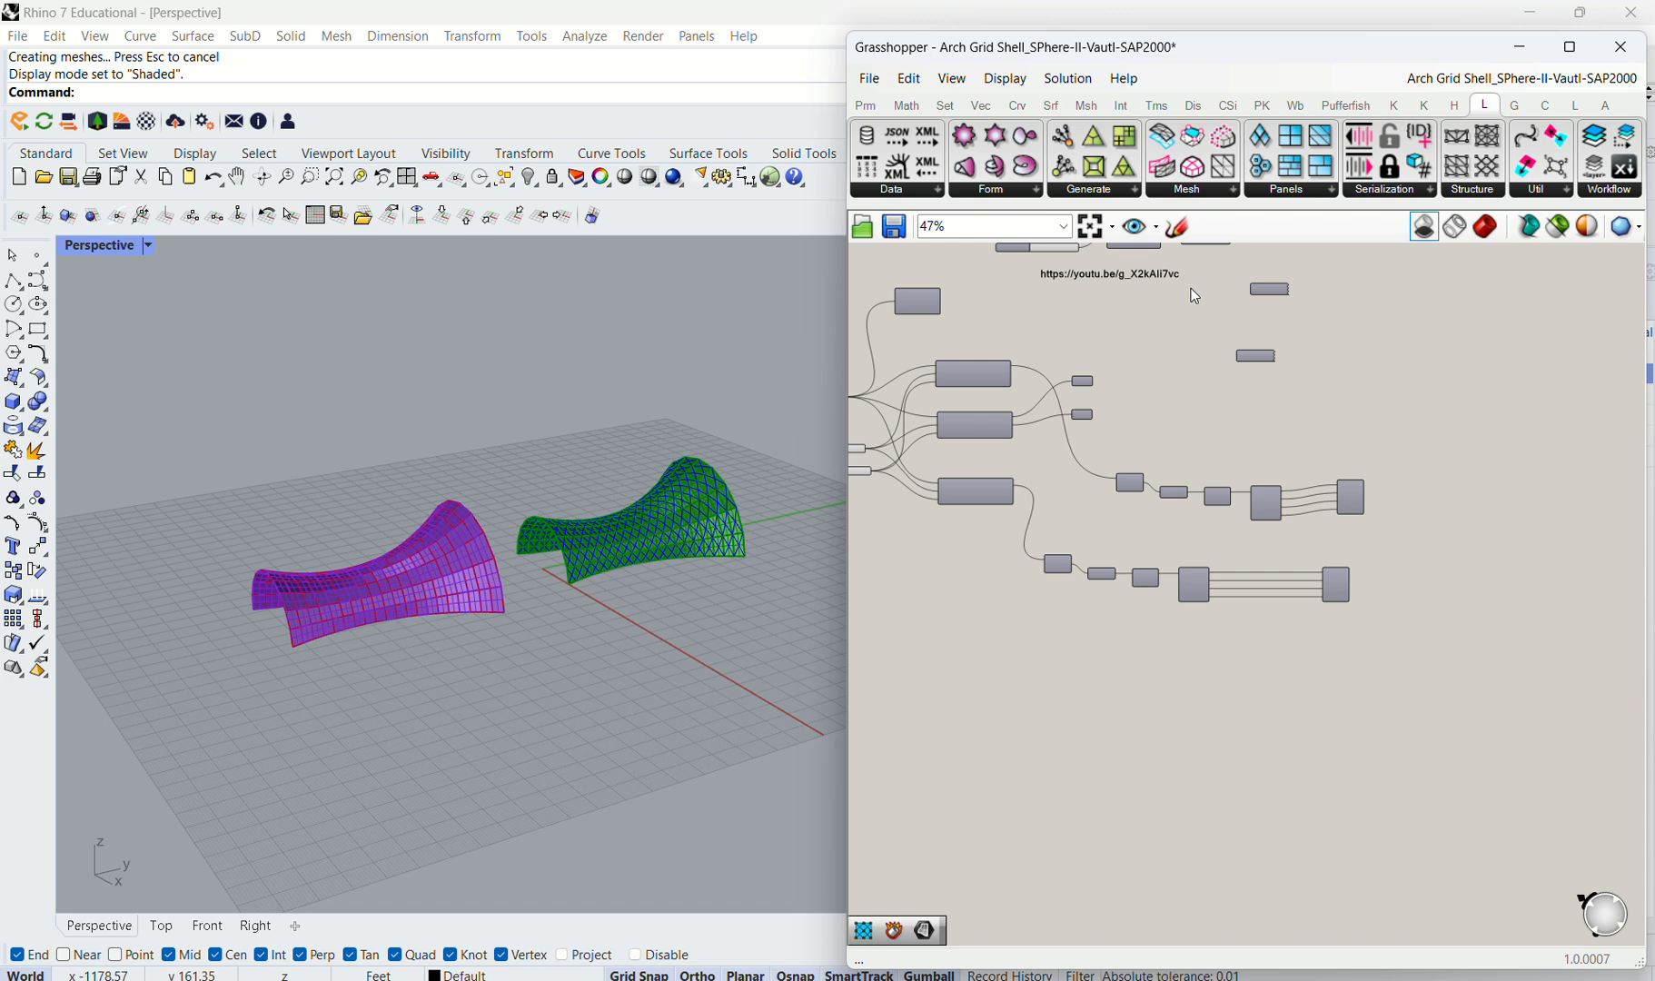
Step: Look over the whole Vault to SAP2000 definition and minimize the Grasshopper window
scroll(1270, 623, down, 2)
scroll(905, 421, up, 3)
scroll(1247, 496, down, 2)
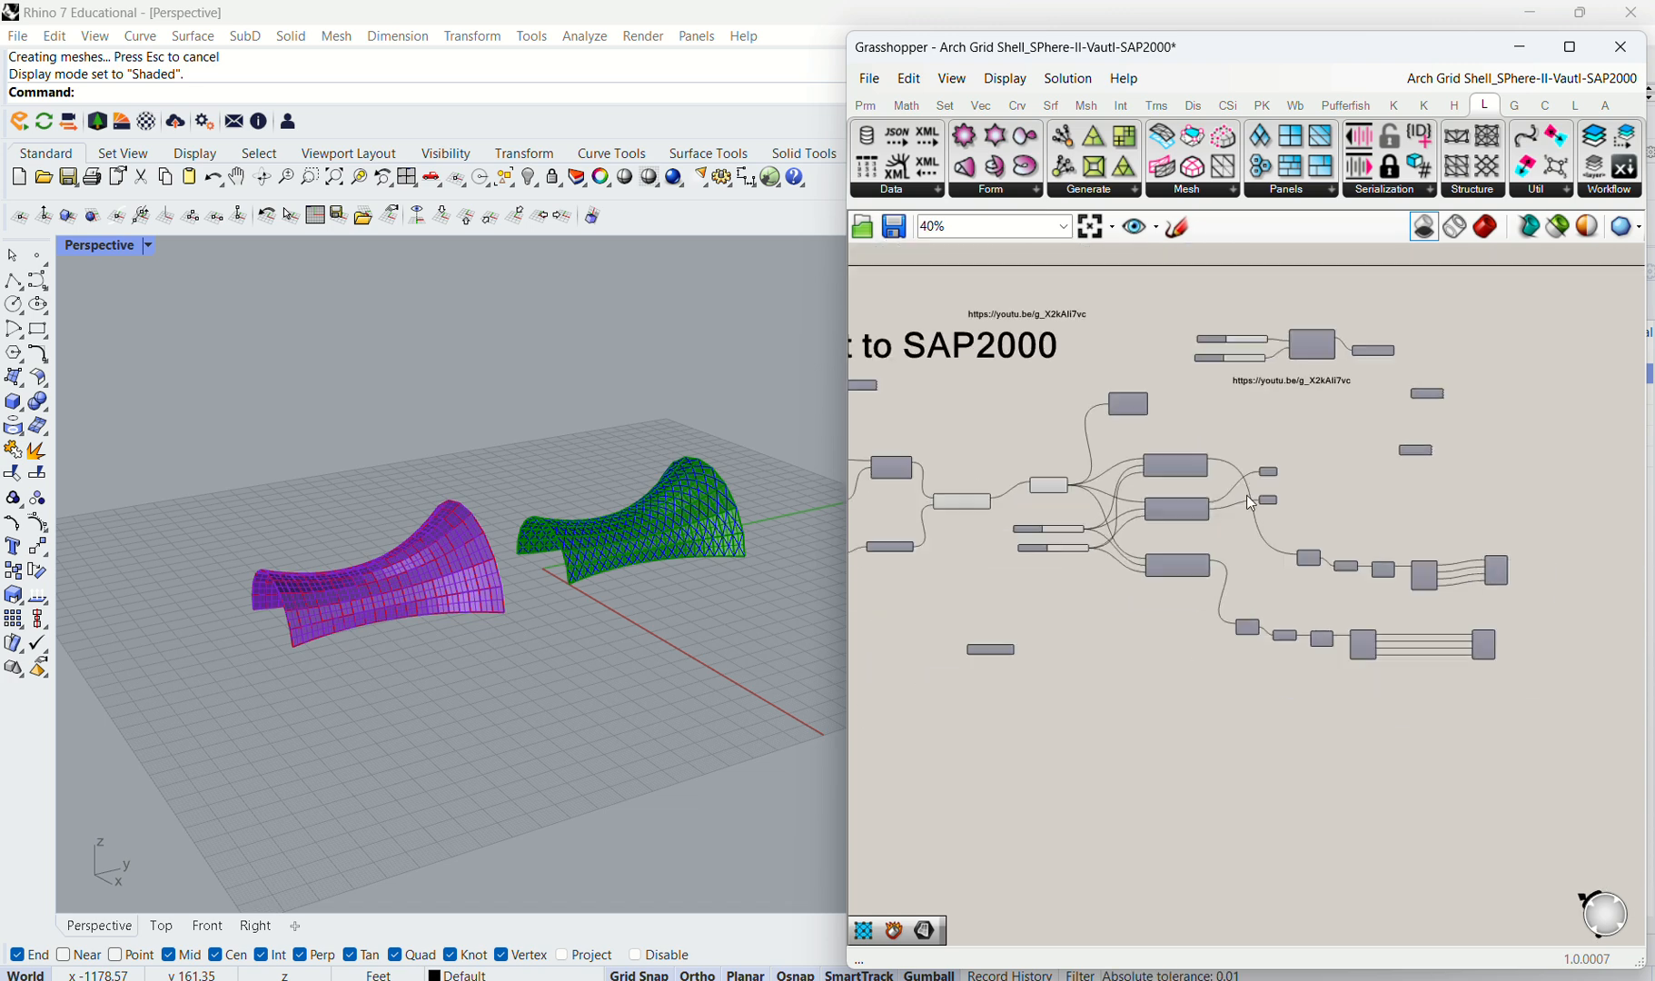
scroll(1340, 495, down, 2)
scroll(1143, 467, up, 2)
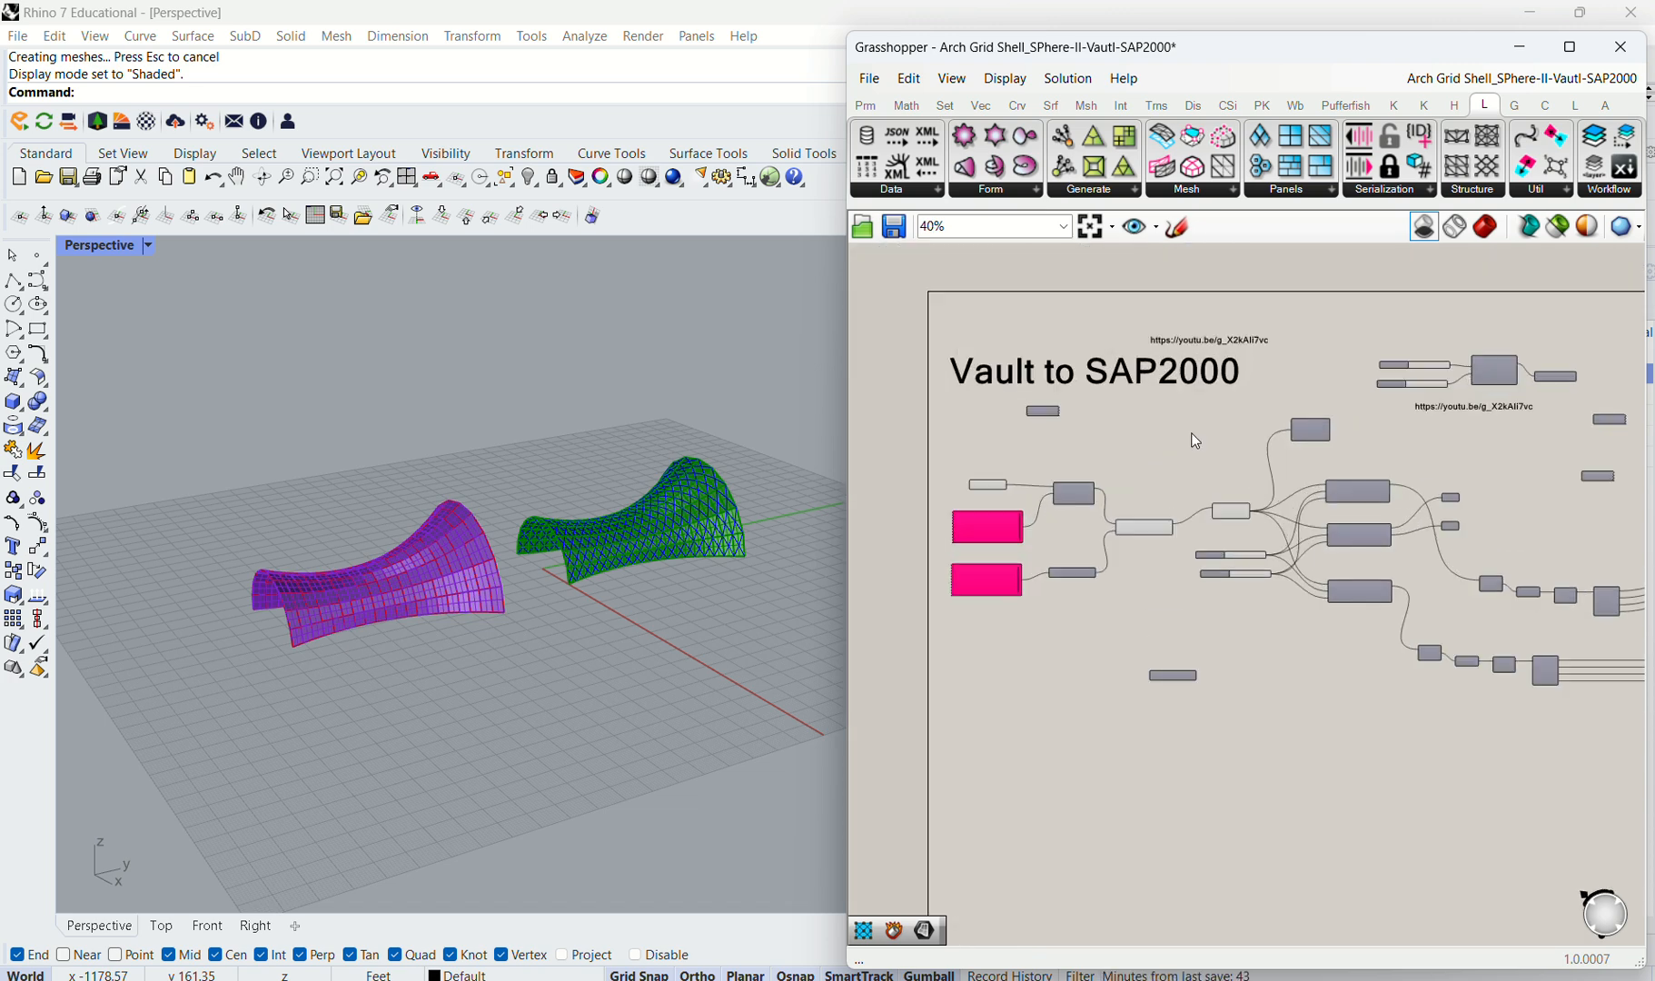
scroll(1017, 439, up, 1)
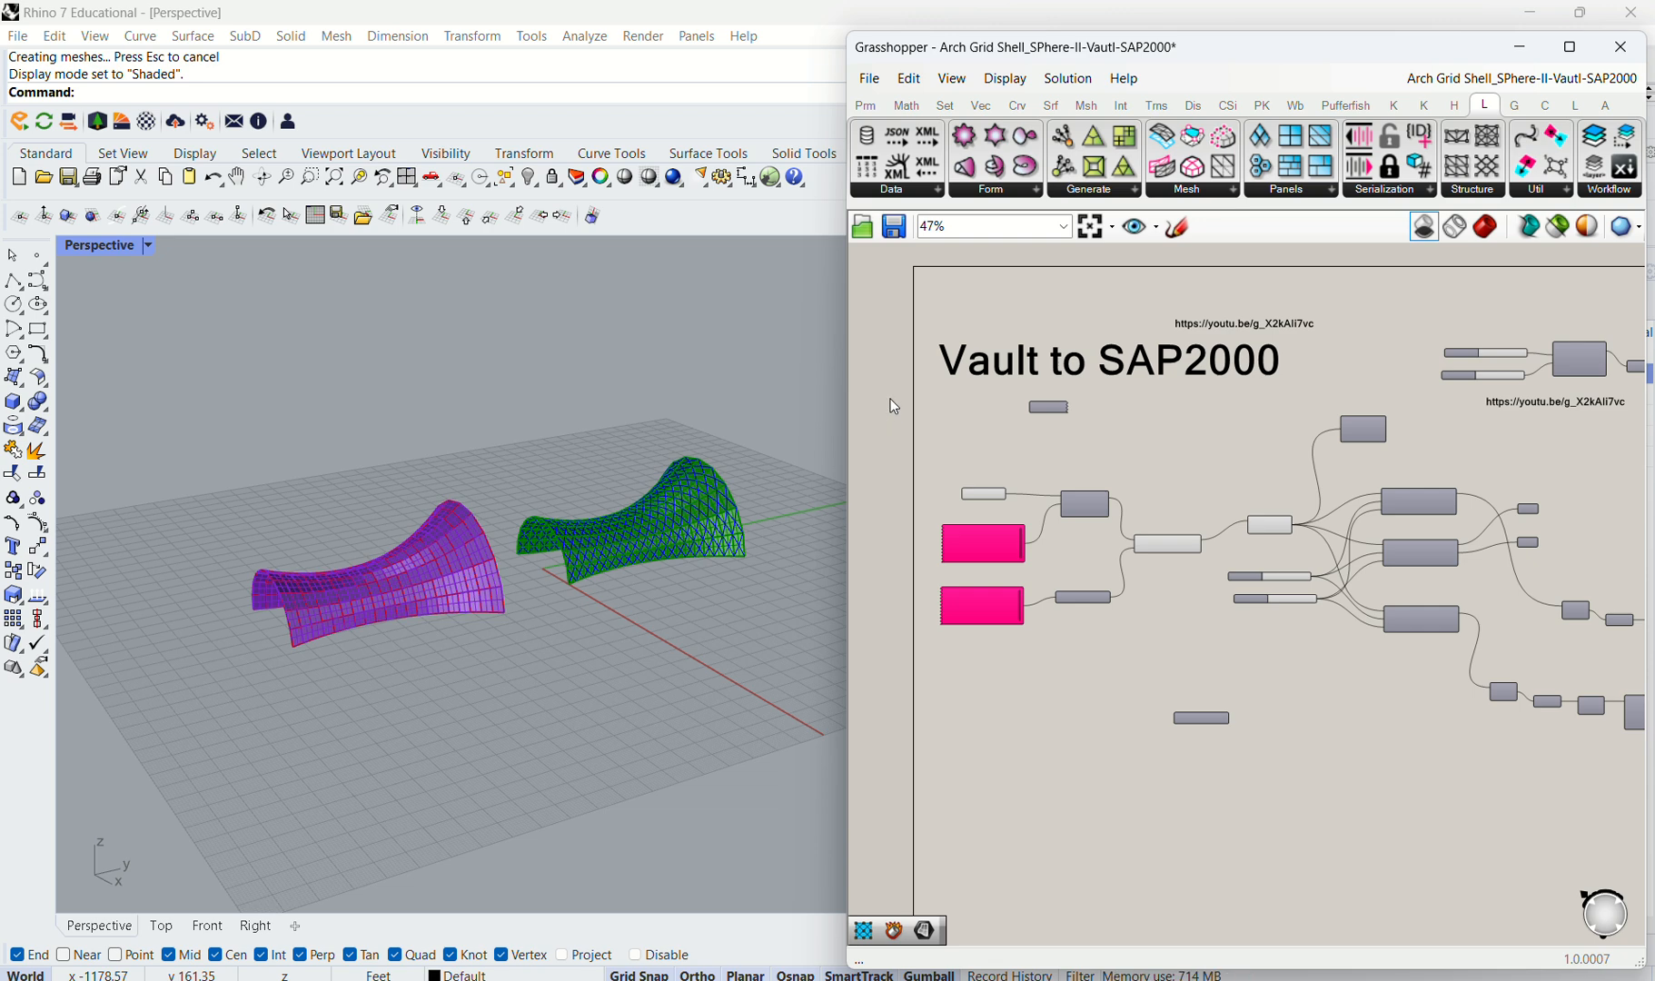
click(1519, 47)
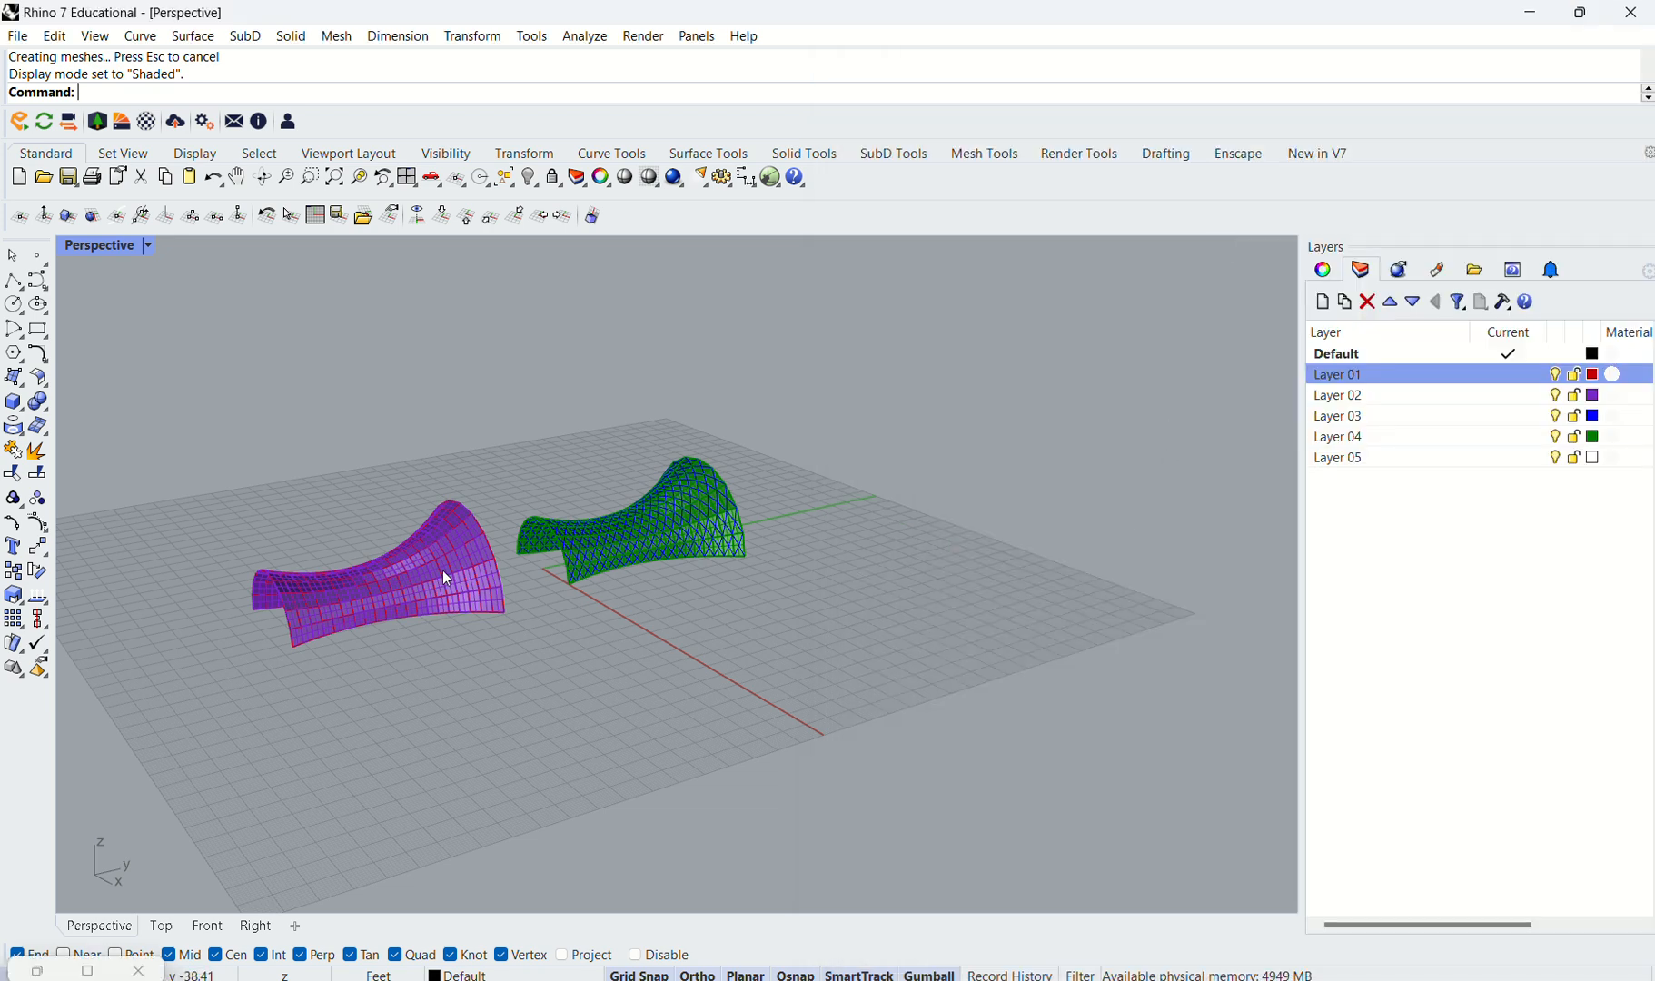
Step: Export all curves and surfaces of both vaults to the Club folder as an IGES file named "vaults to SAP2000", using the default IGES settings
text(z)
key(Return)
text(e)
key(Return)
right_drag(986, 689, 953, 713)
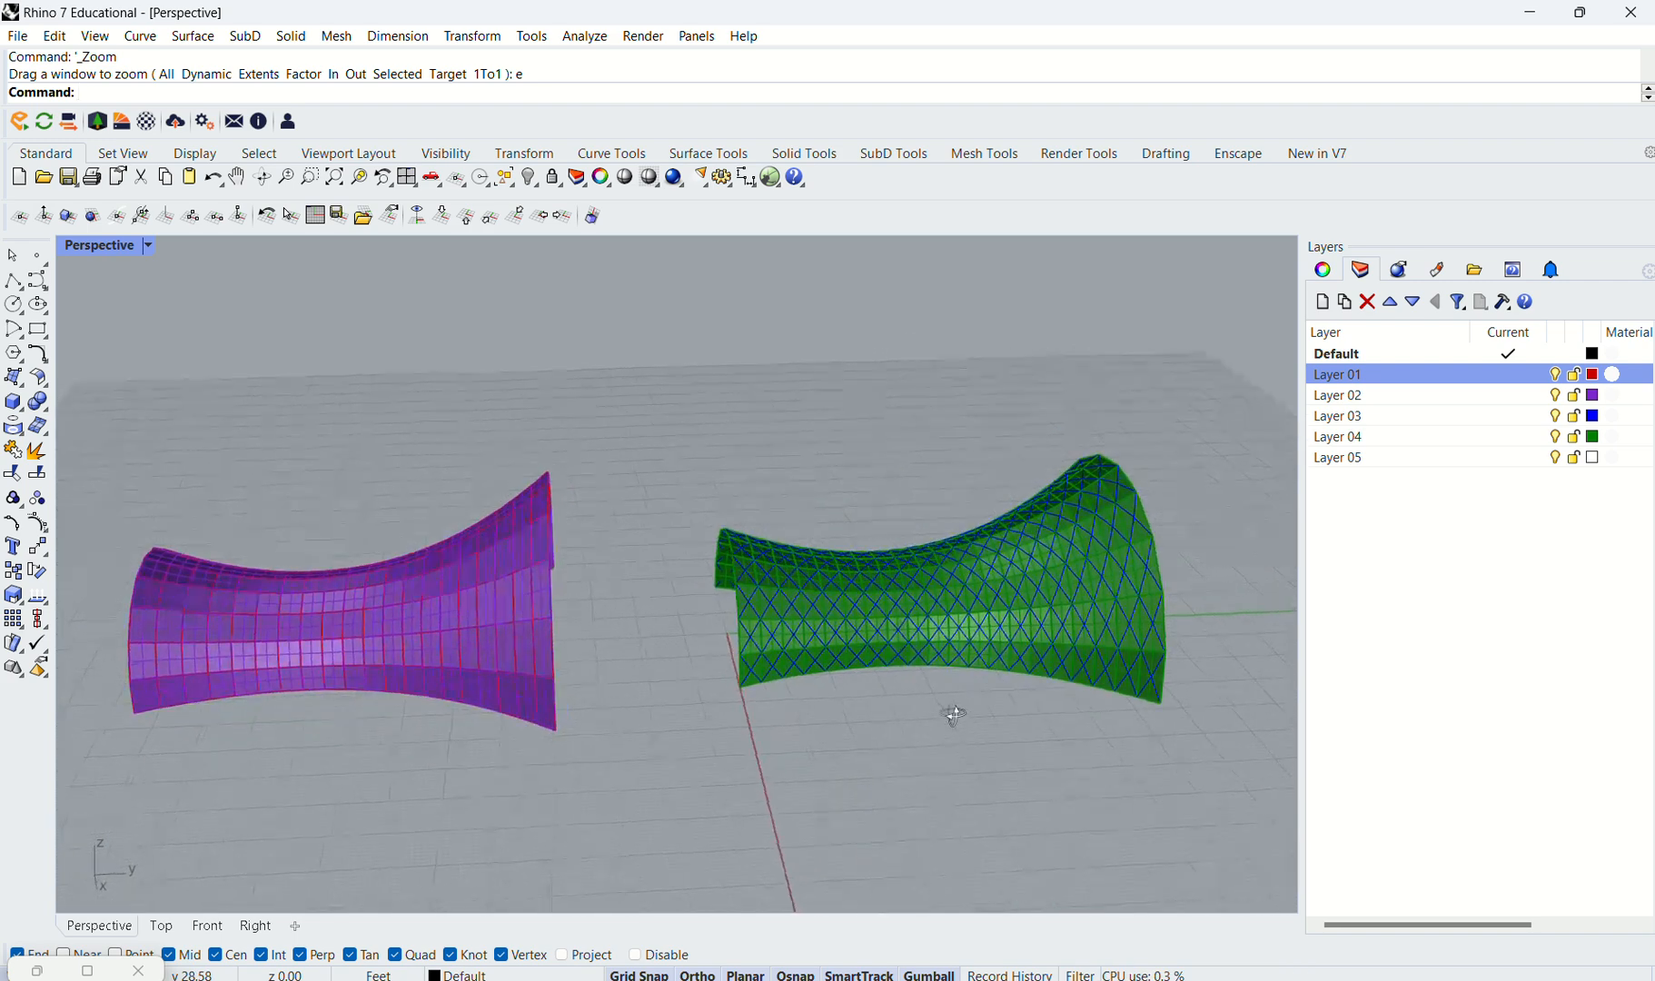
drag(206, 410, 1190, 813)
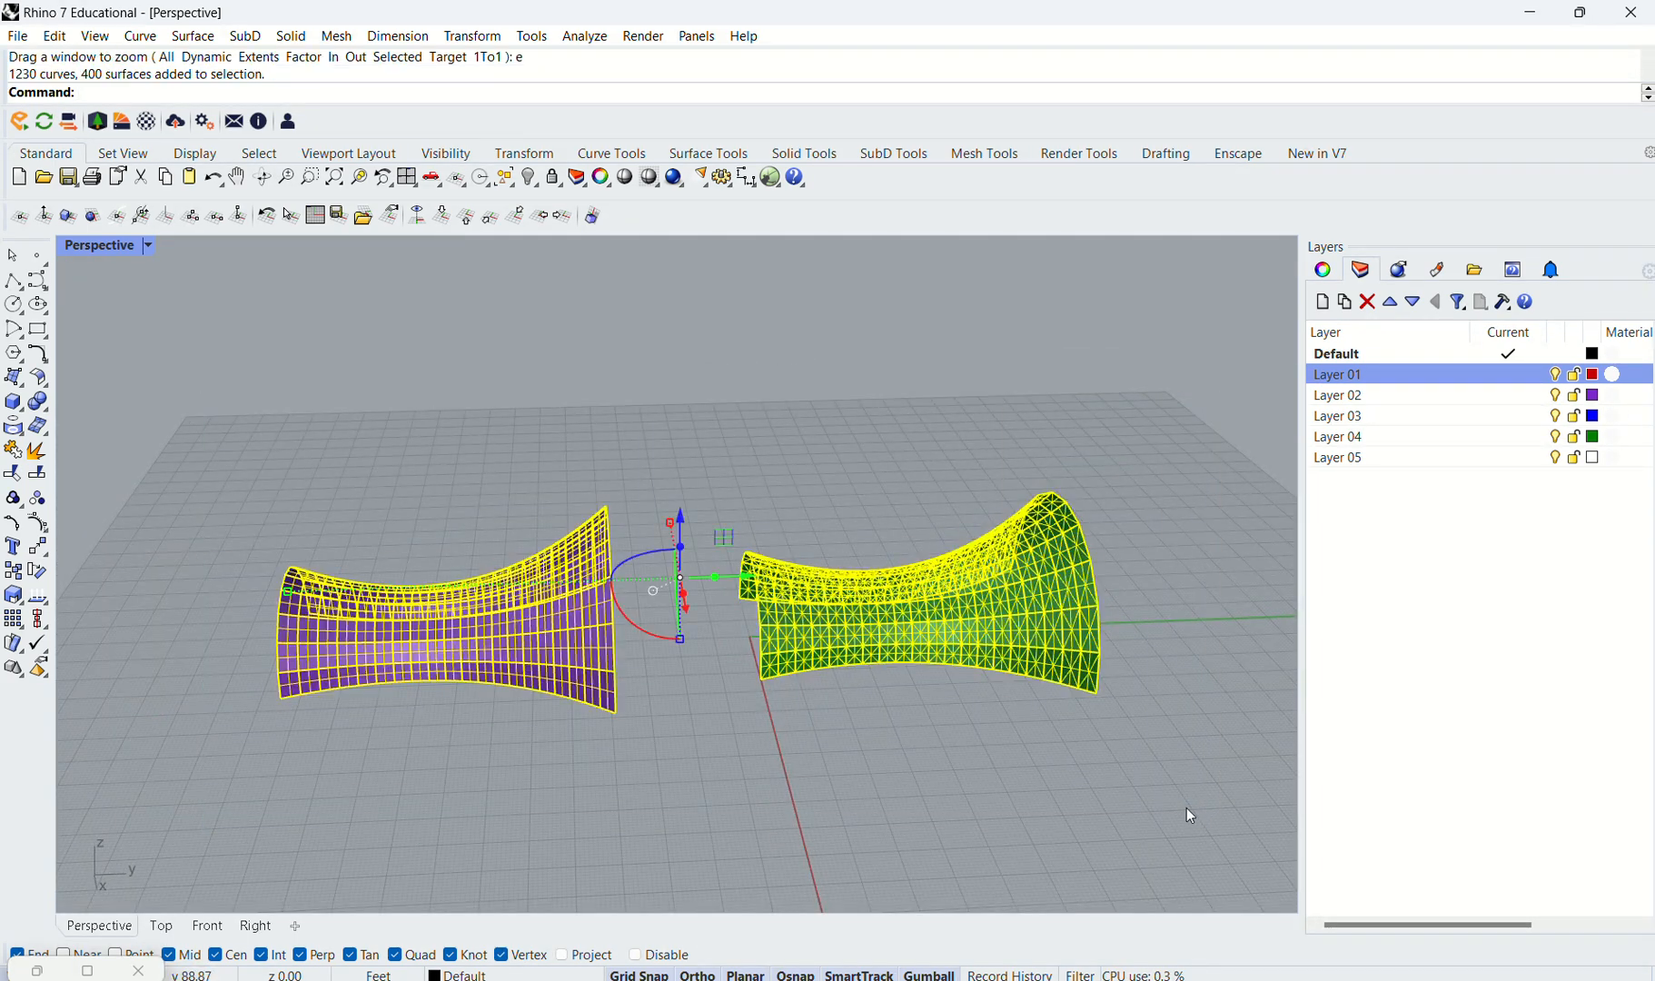
click(18, 36)
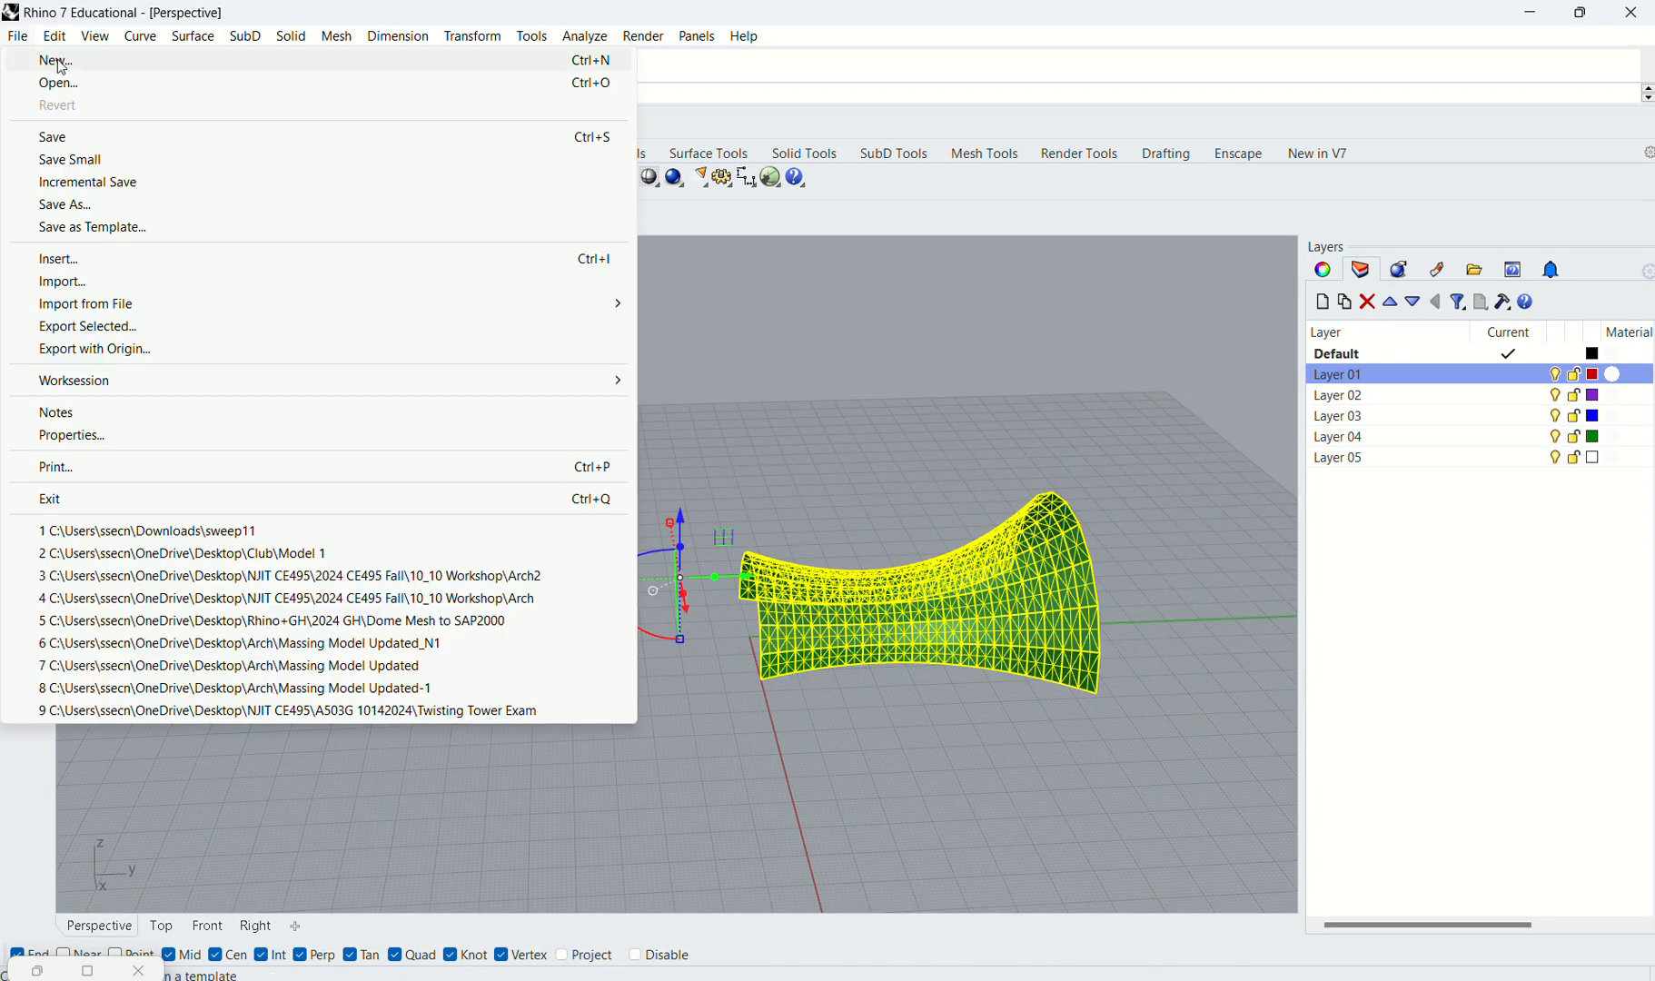
click(142, 326)
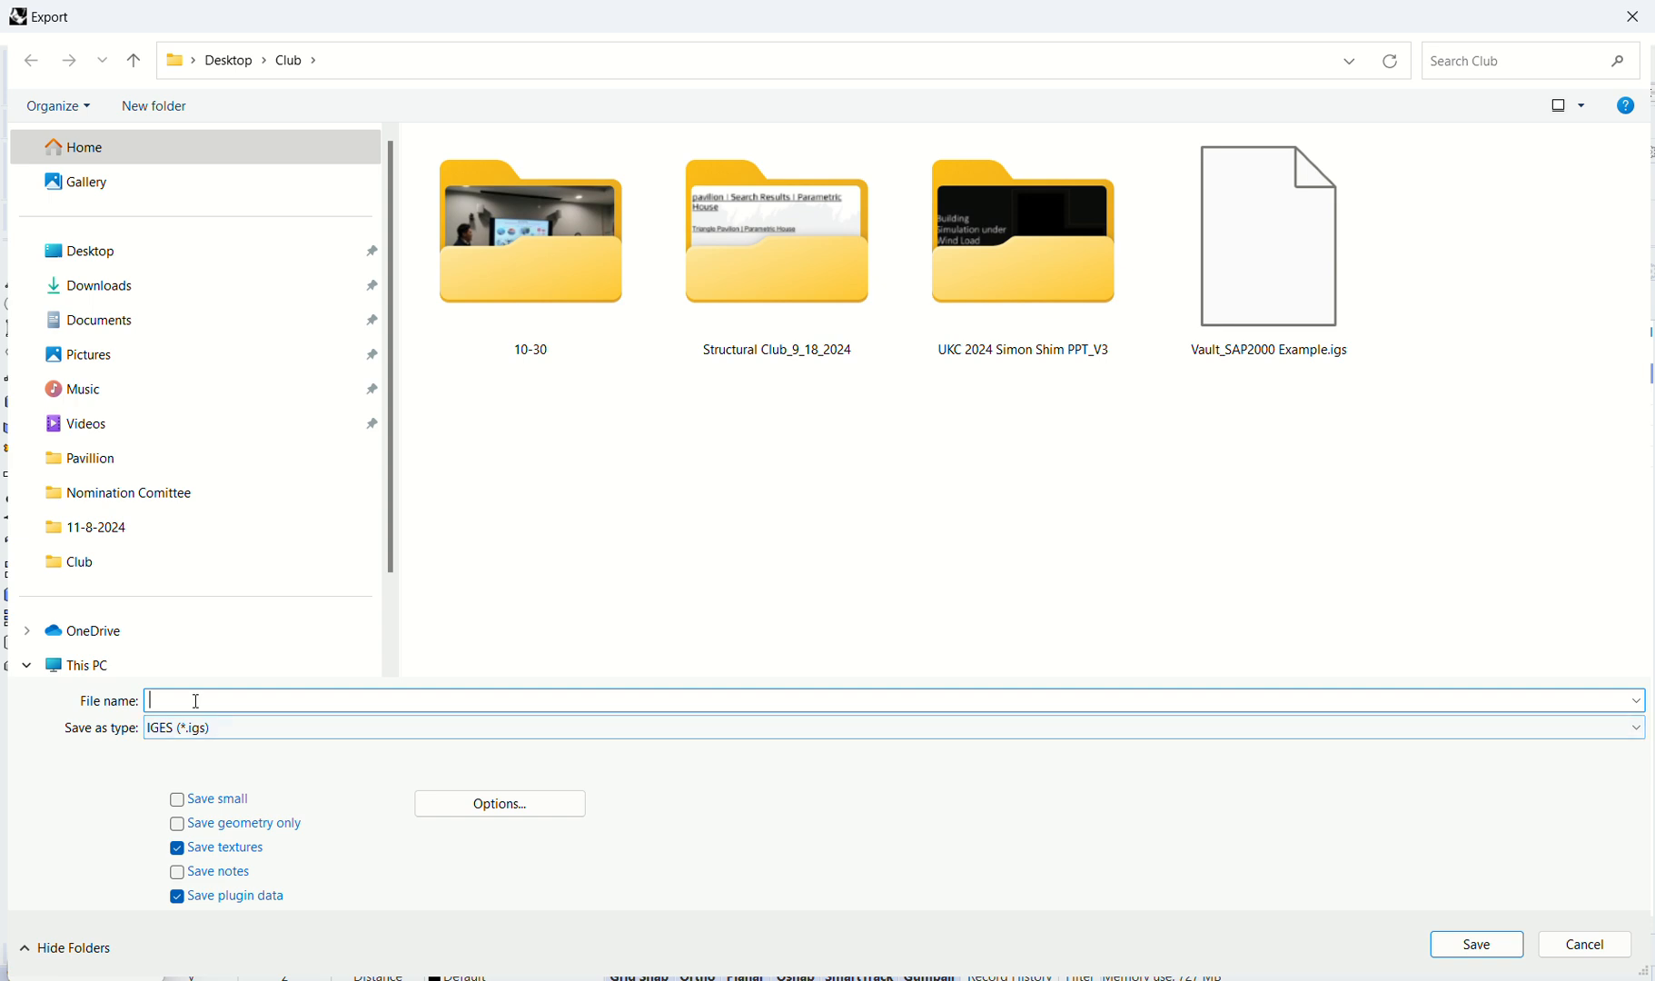
text(vaults)
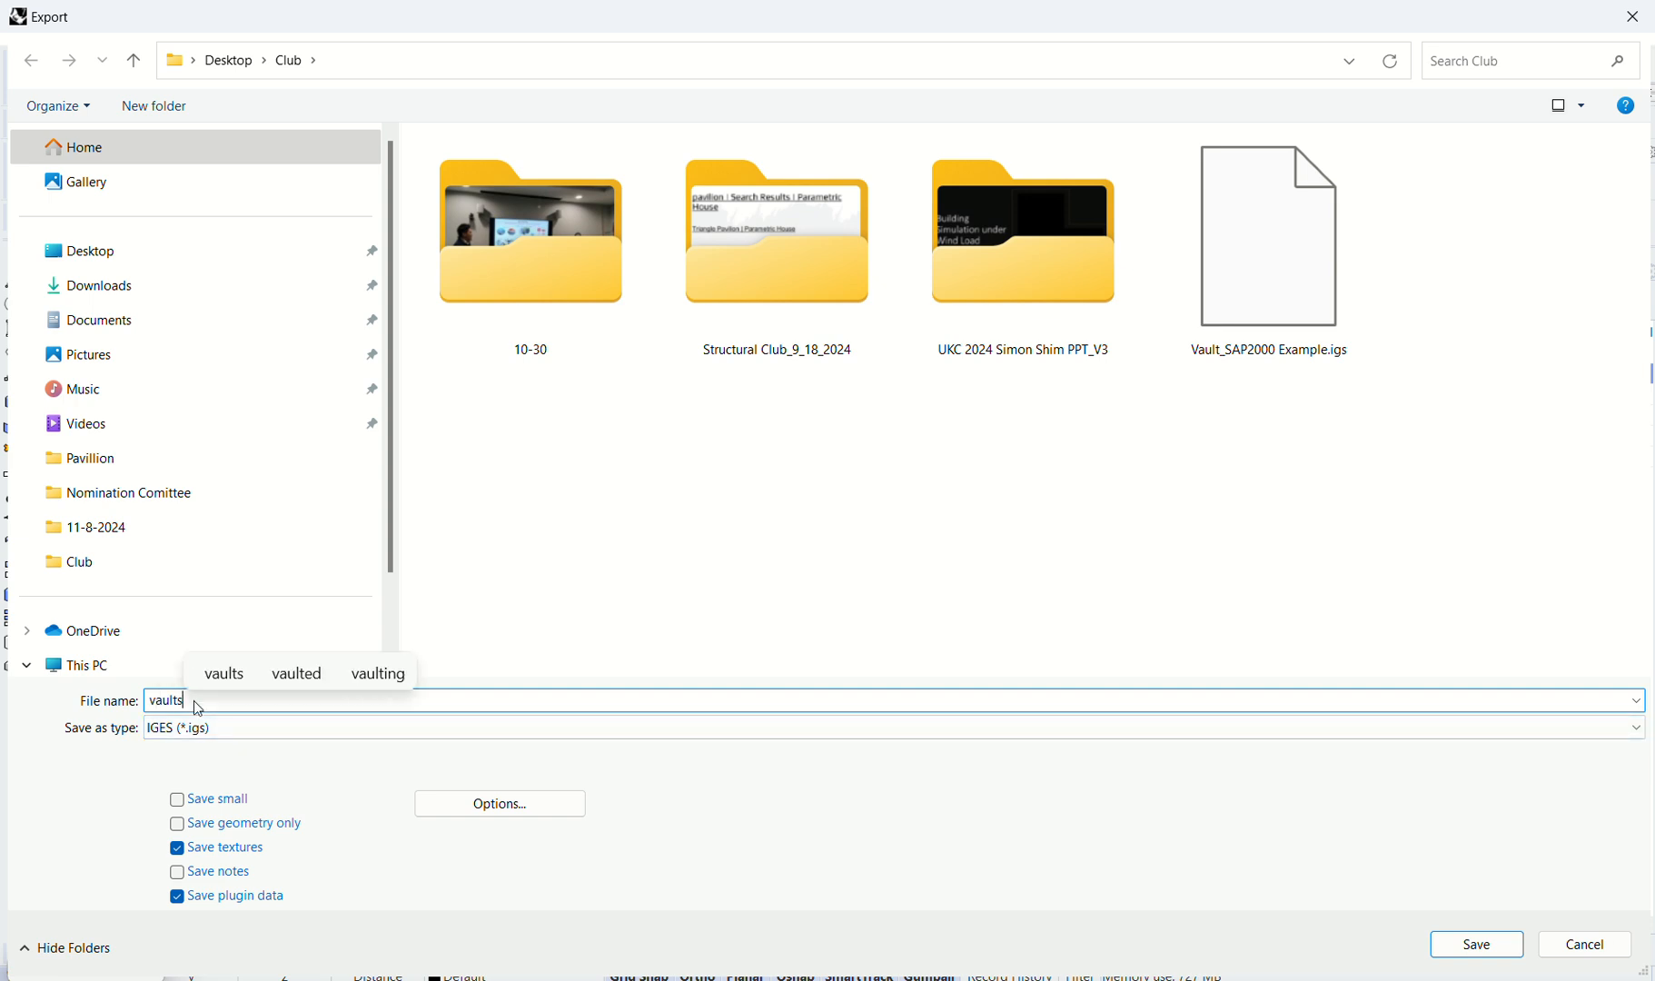
text( to SAP20)
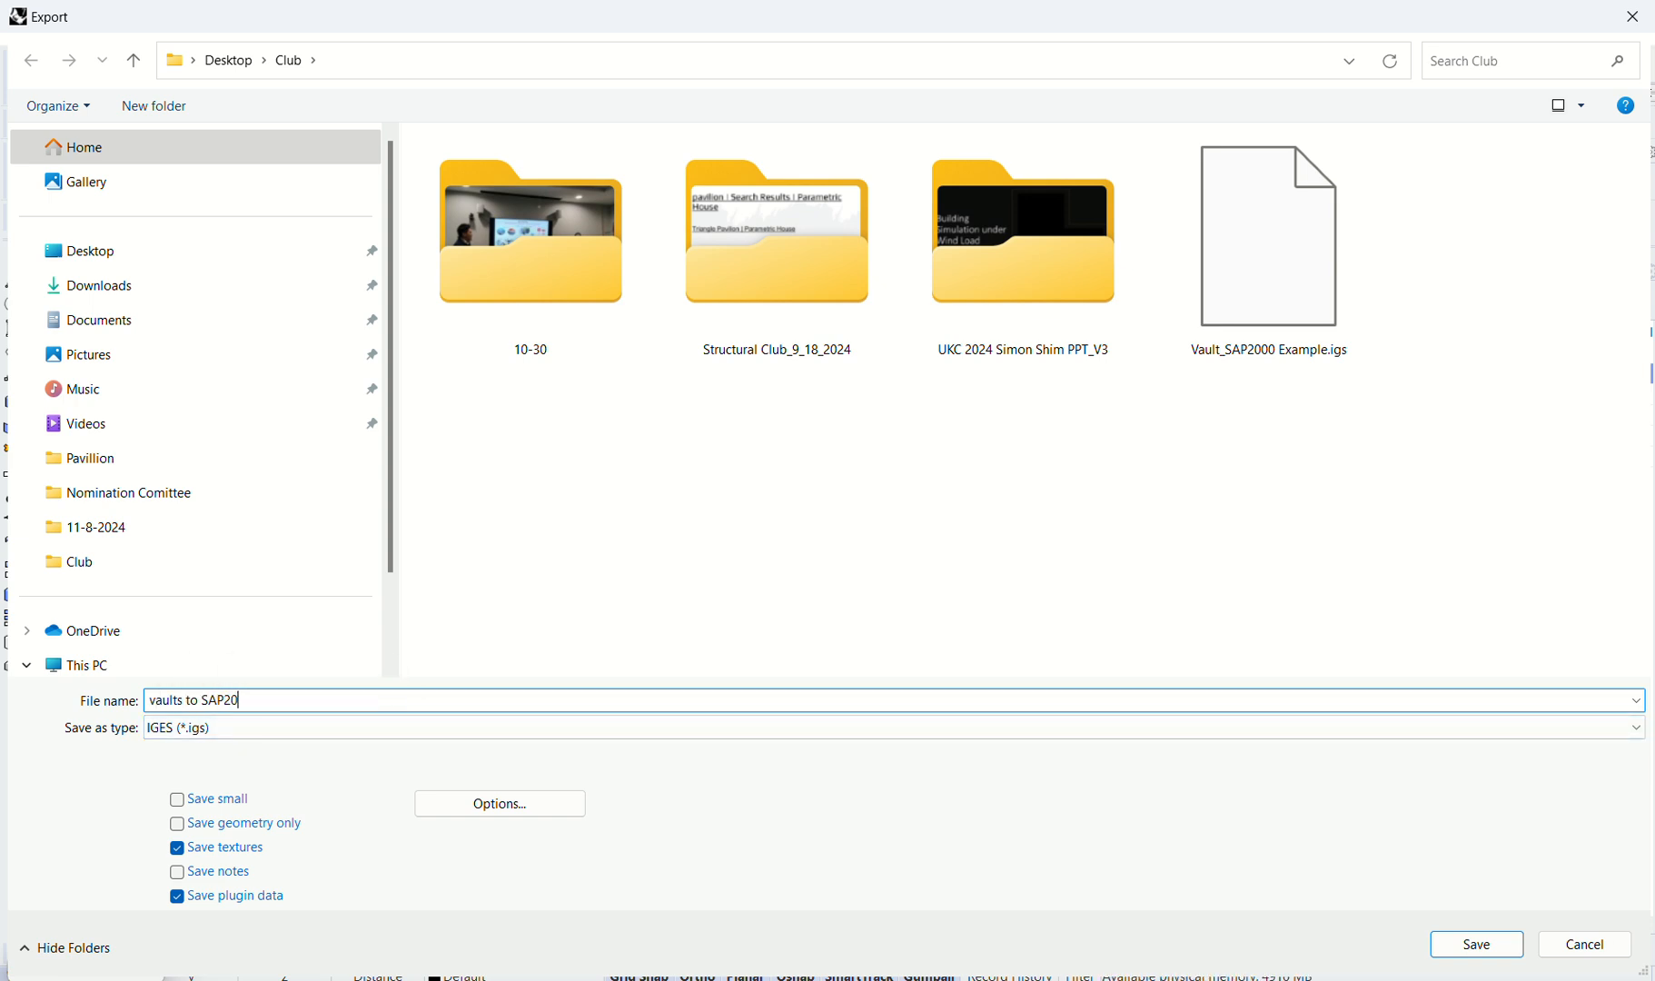
text(00)
key(Return)
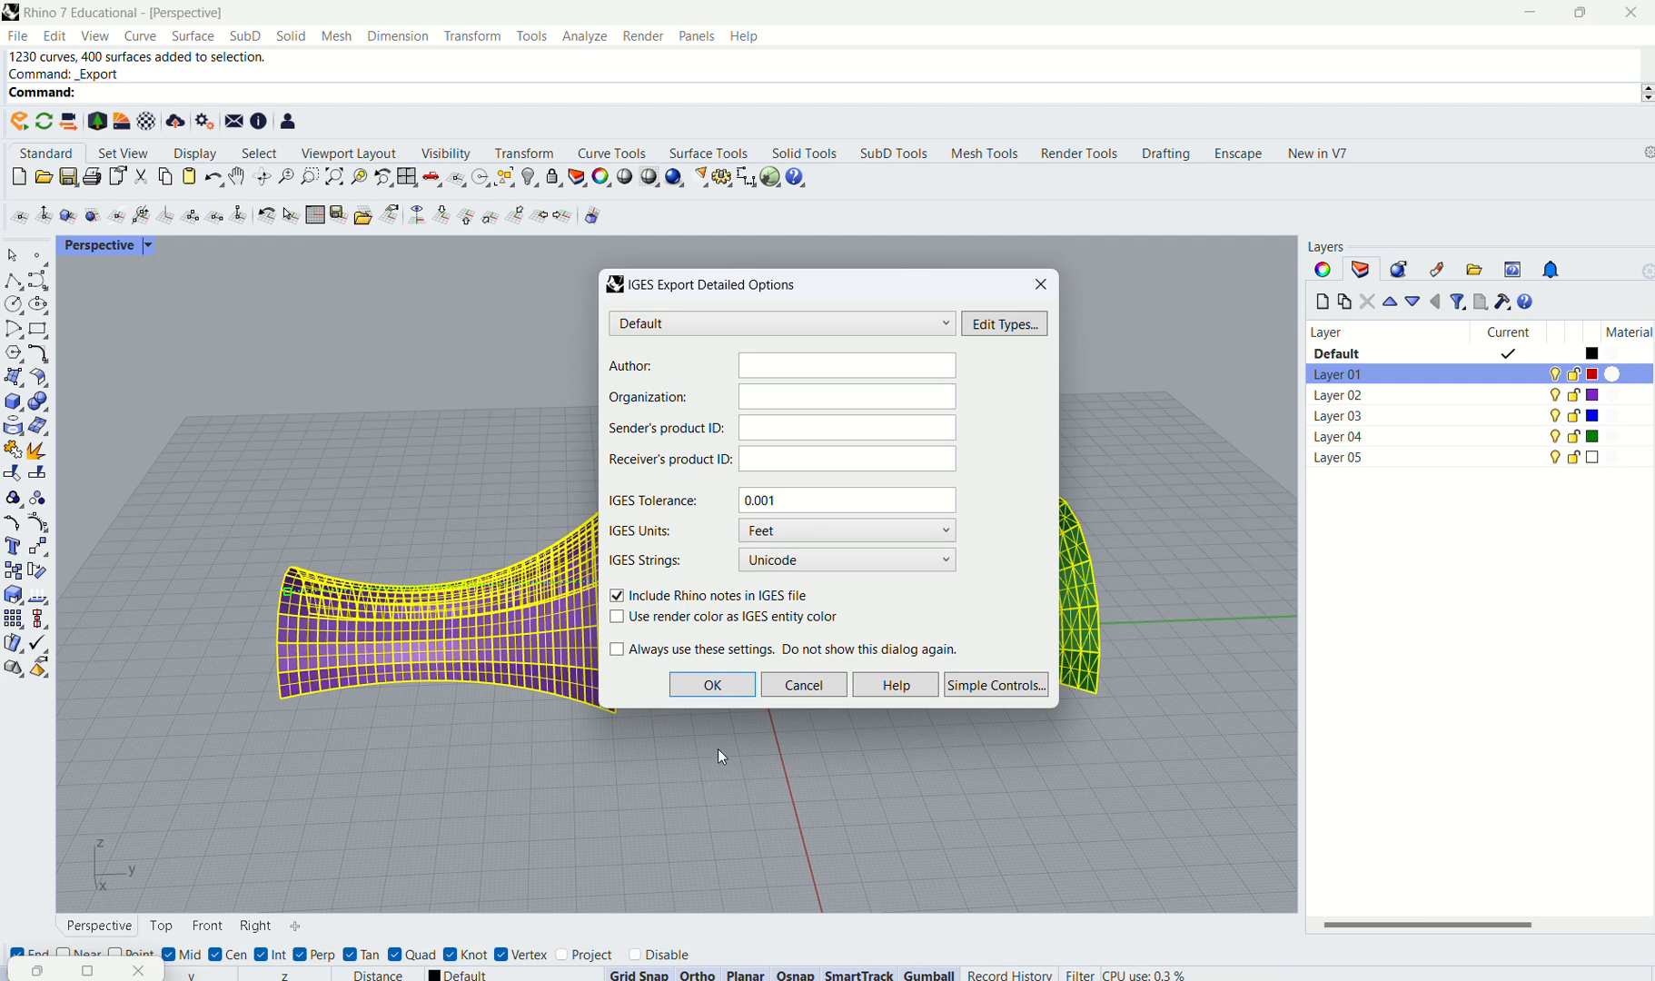
click(713, 685)
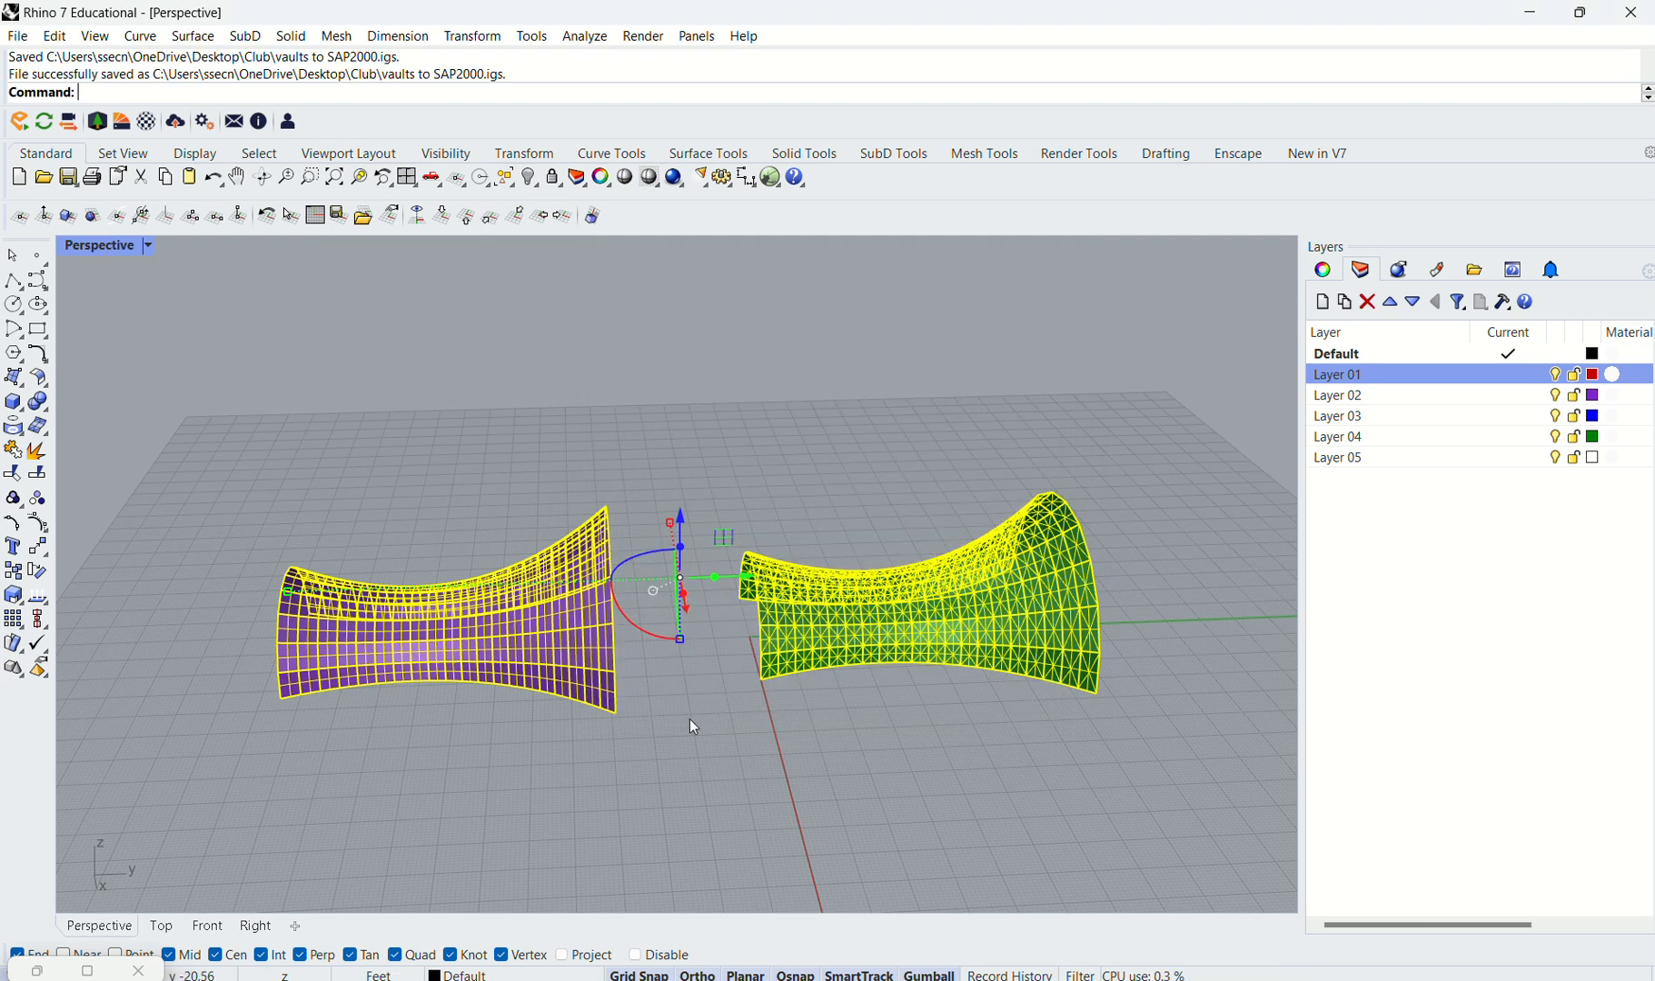
click(779, 752)
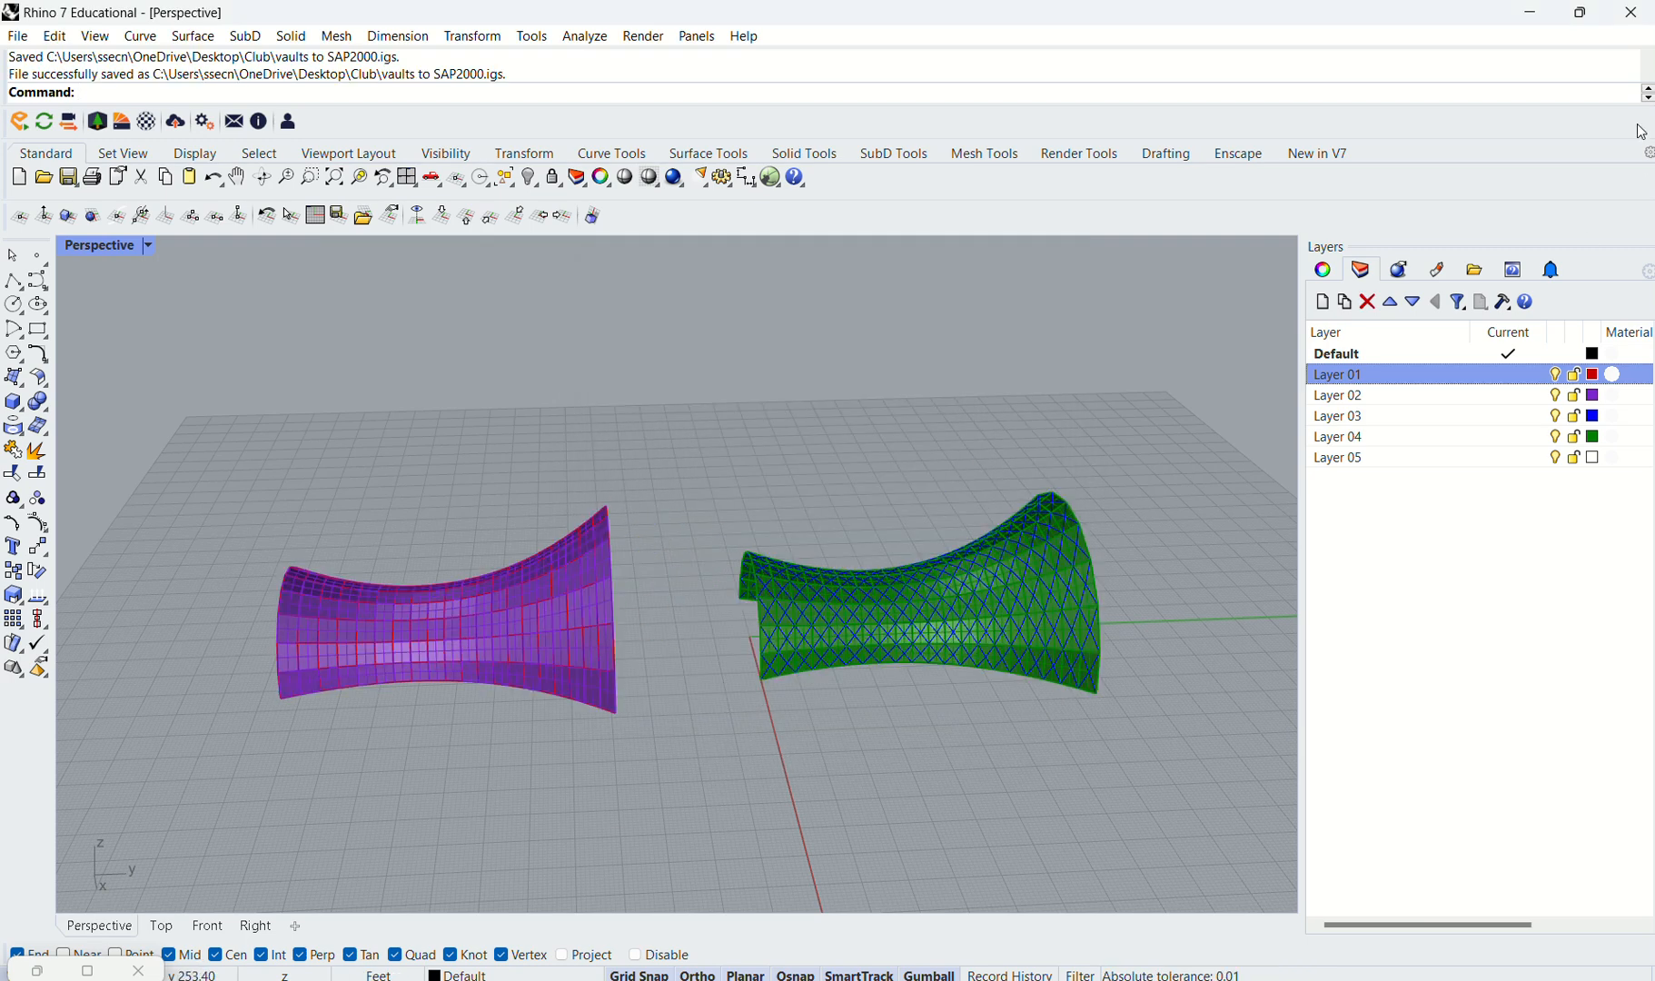
Step: Switch to SAP2000 and open "vaults to SAP2000.igs" from the Club folder for IGES import, without saving the untitled model
click(1529, 13)
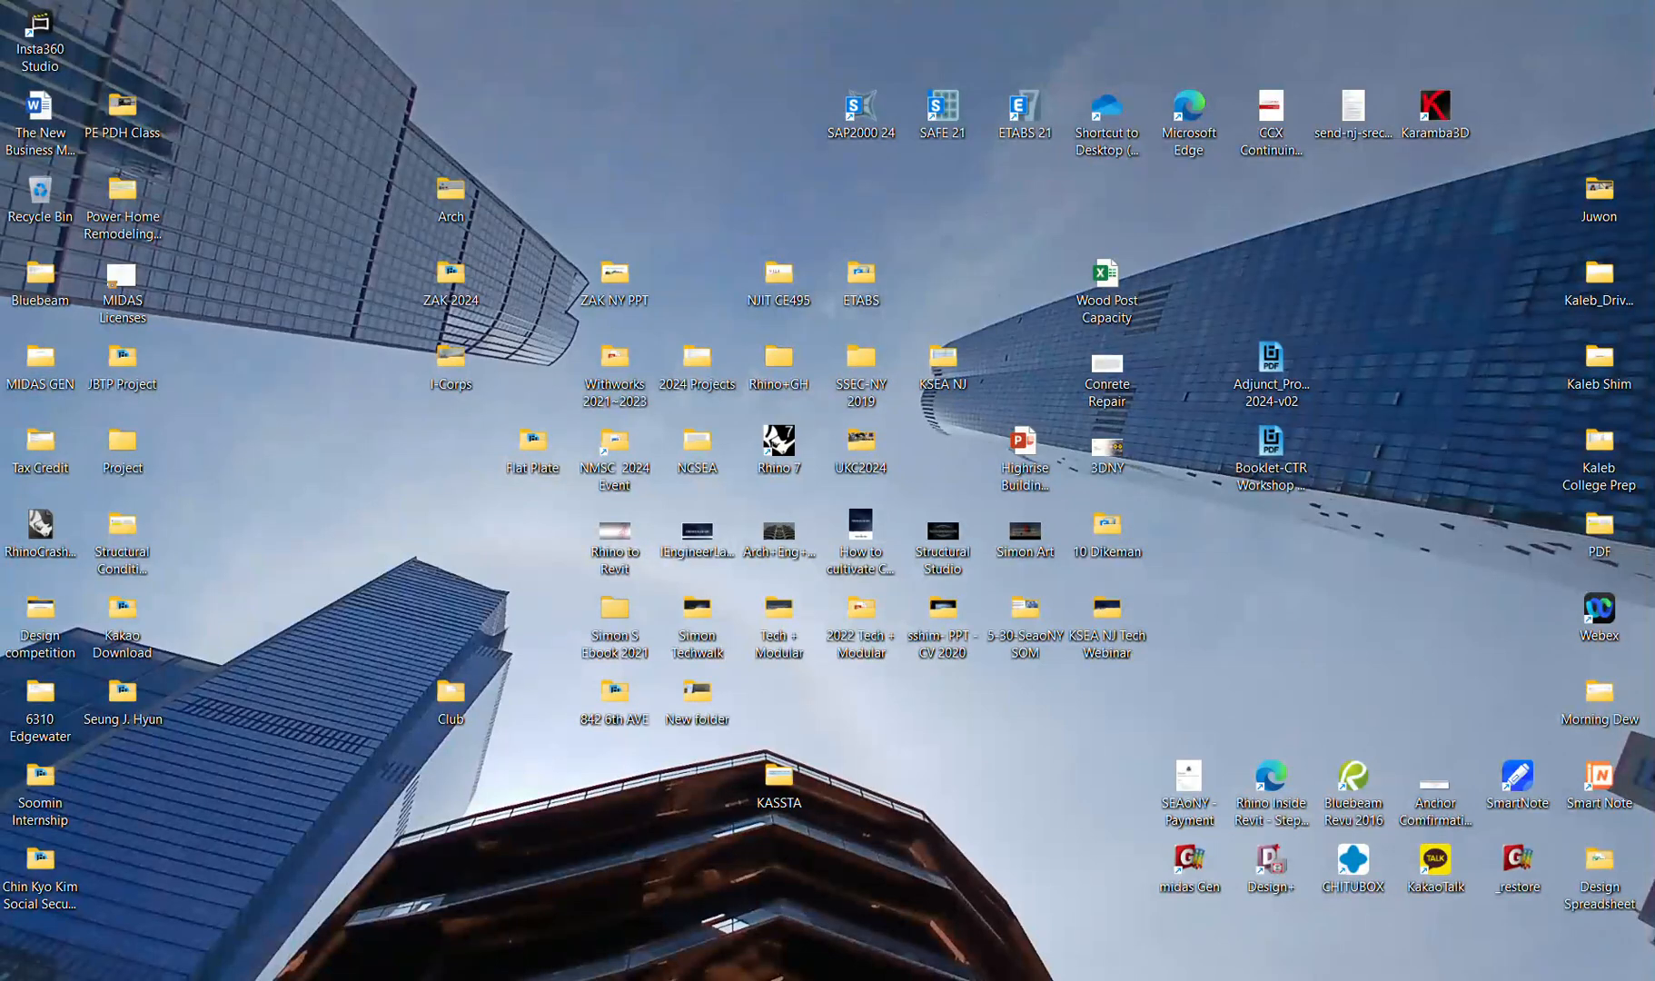
click(1126, 977)
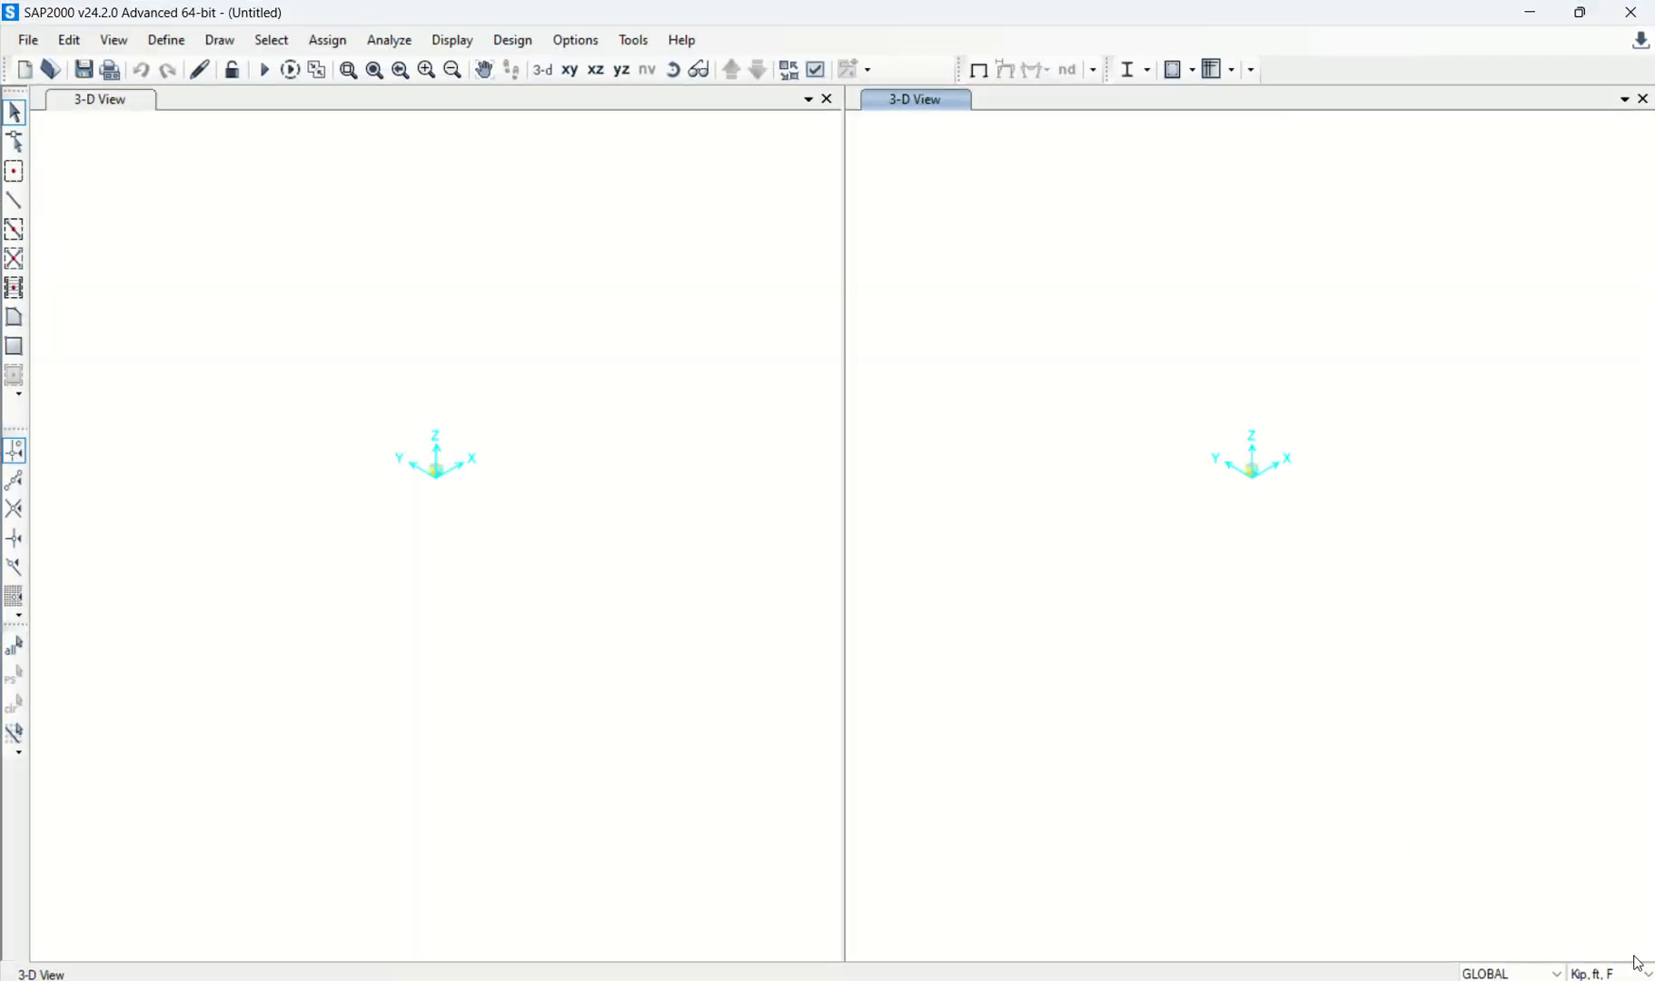
click(221, 211)
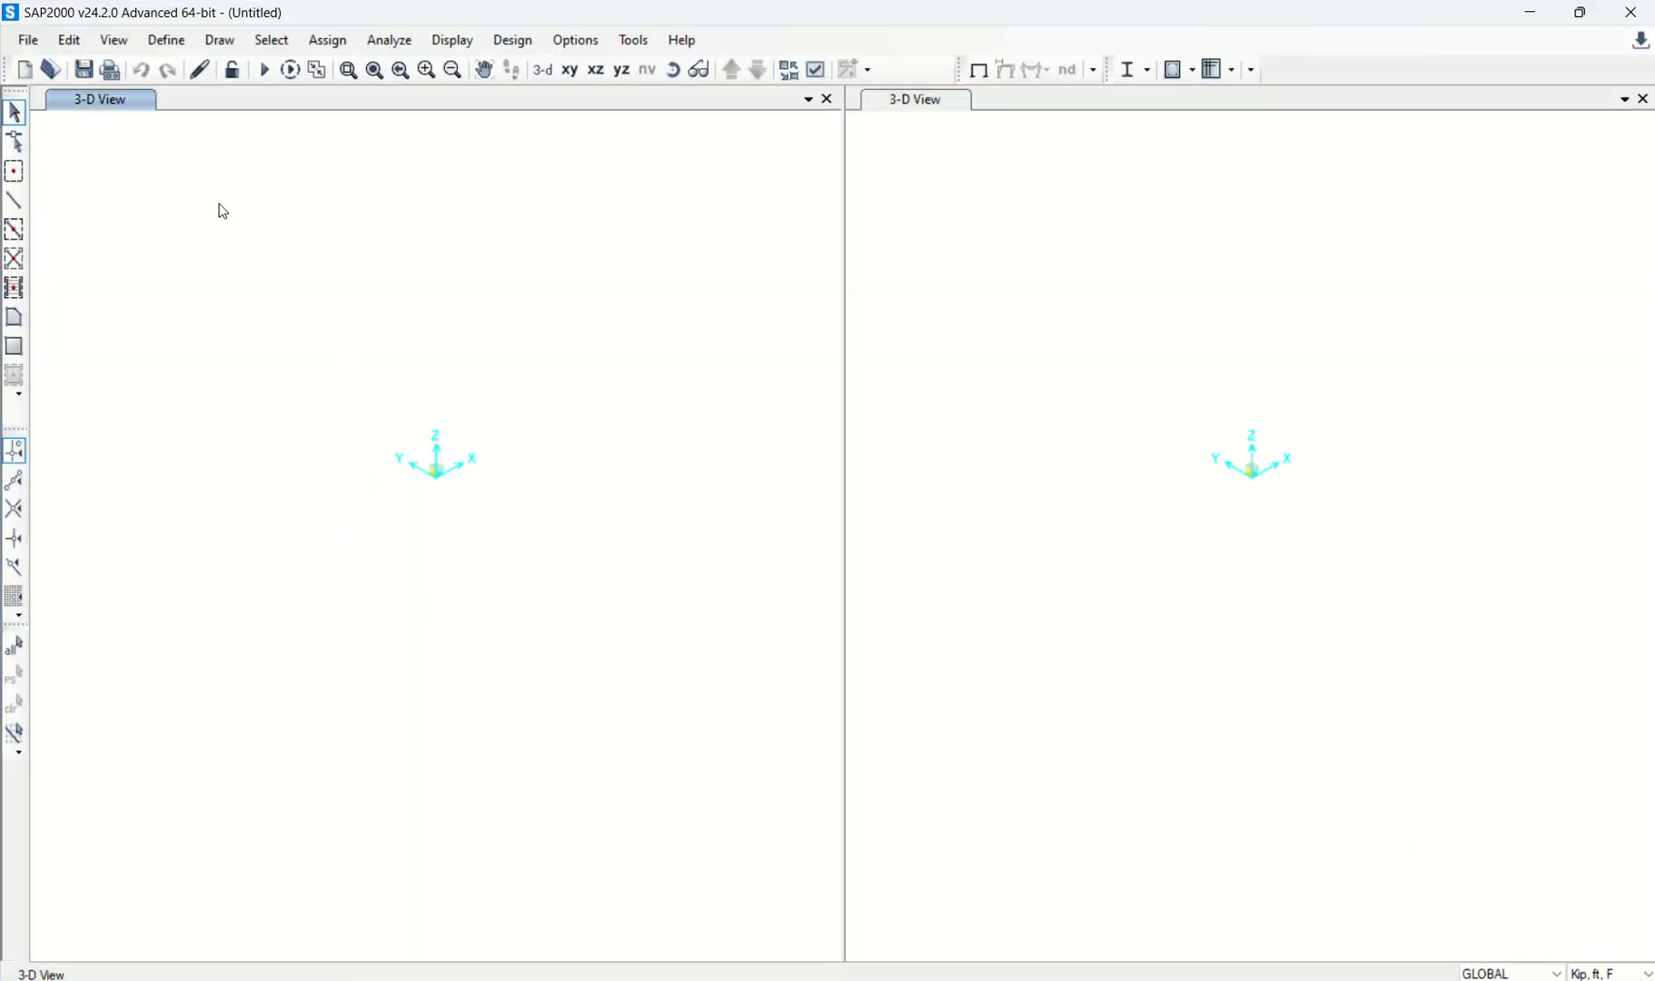
click(29, 44)
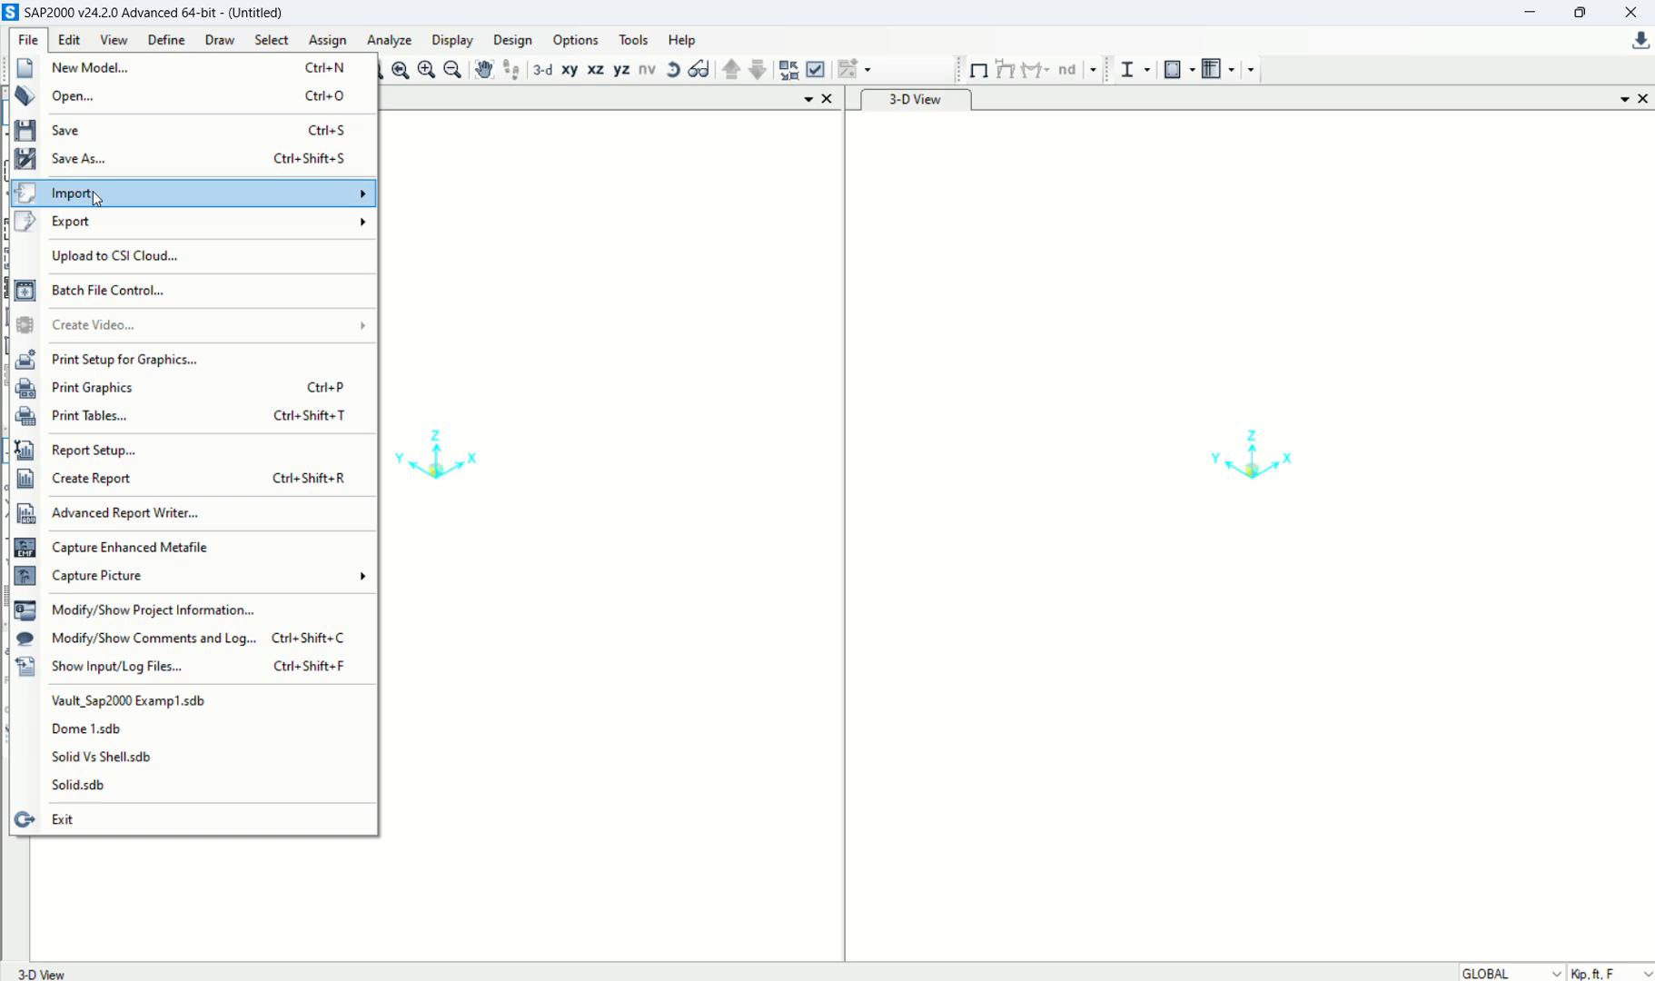
mouse_move(92, 193)
click(490, 495)
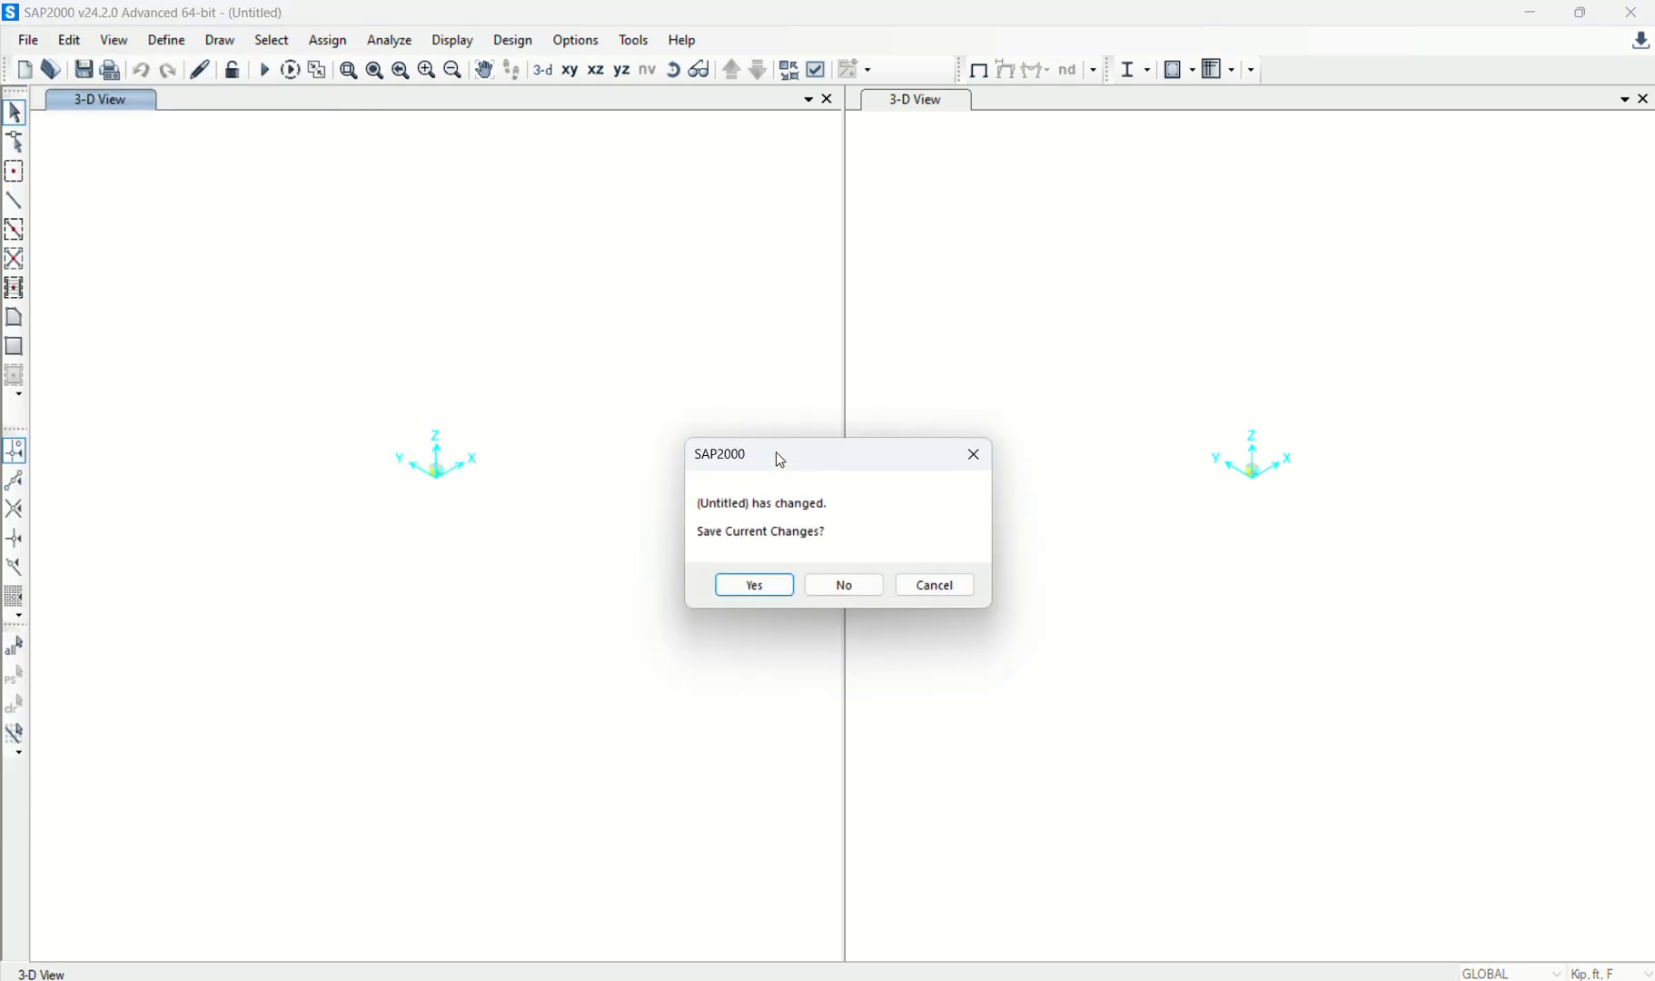
click(829, 589)
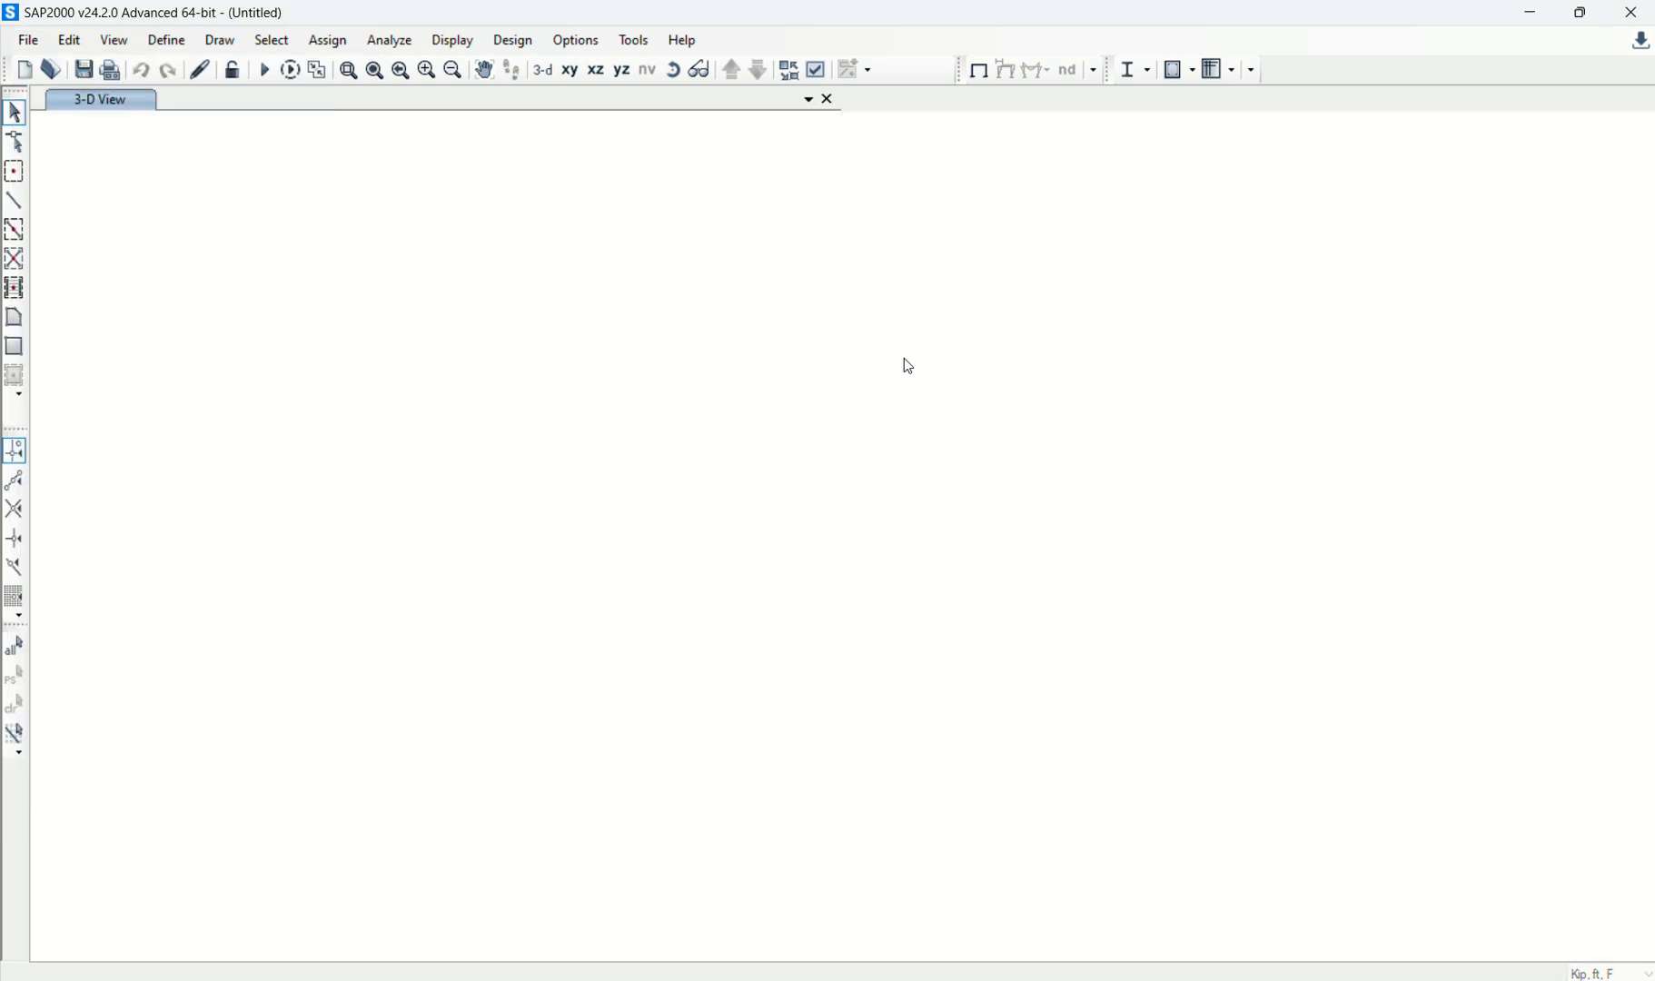
click(937, 320)
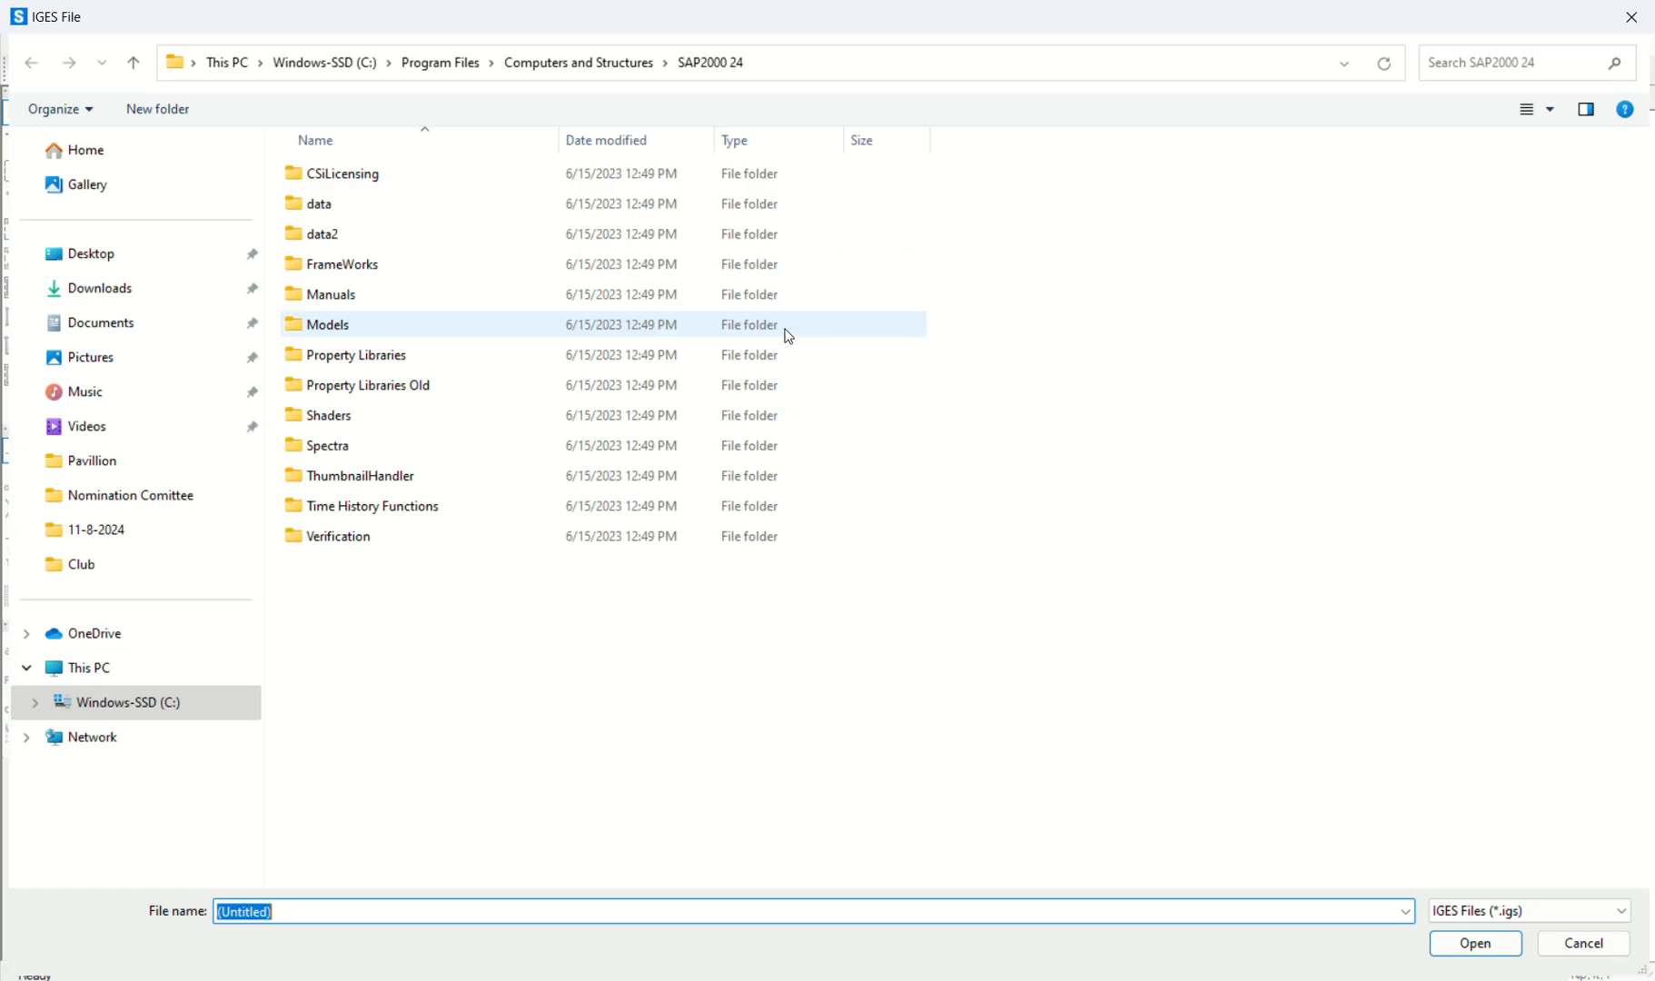
click(107, 562)
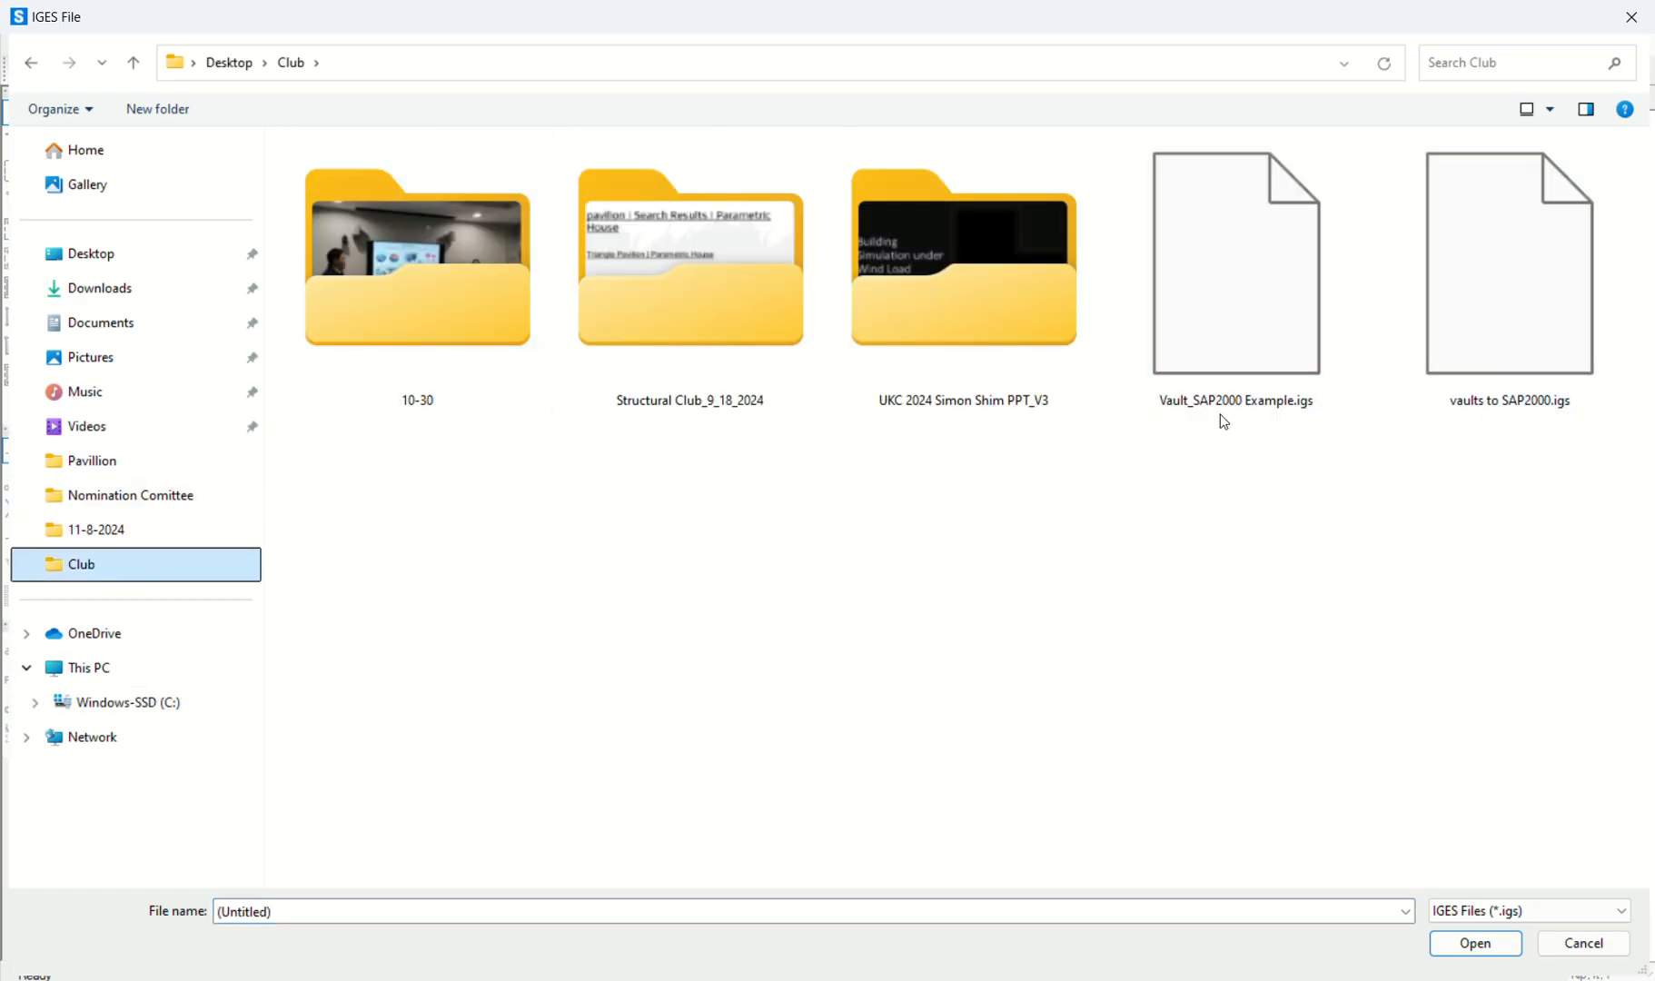
double_click(1515, 329)
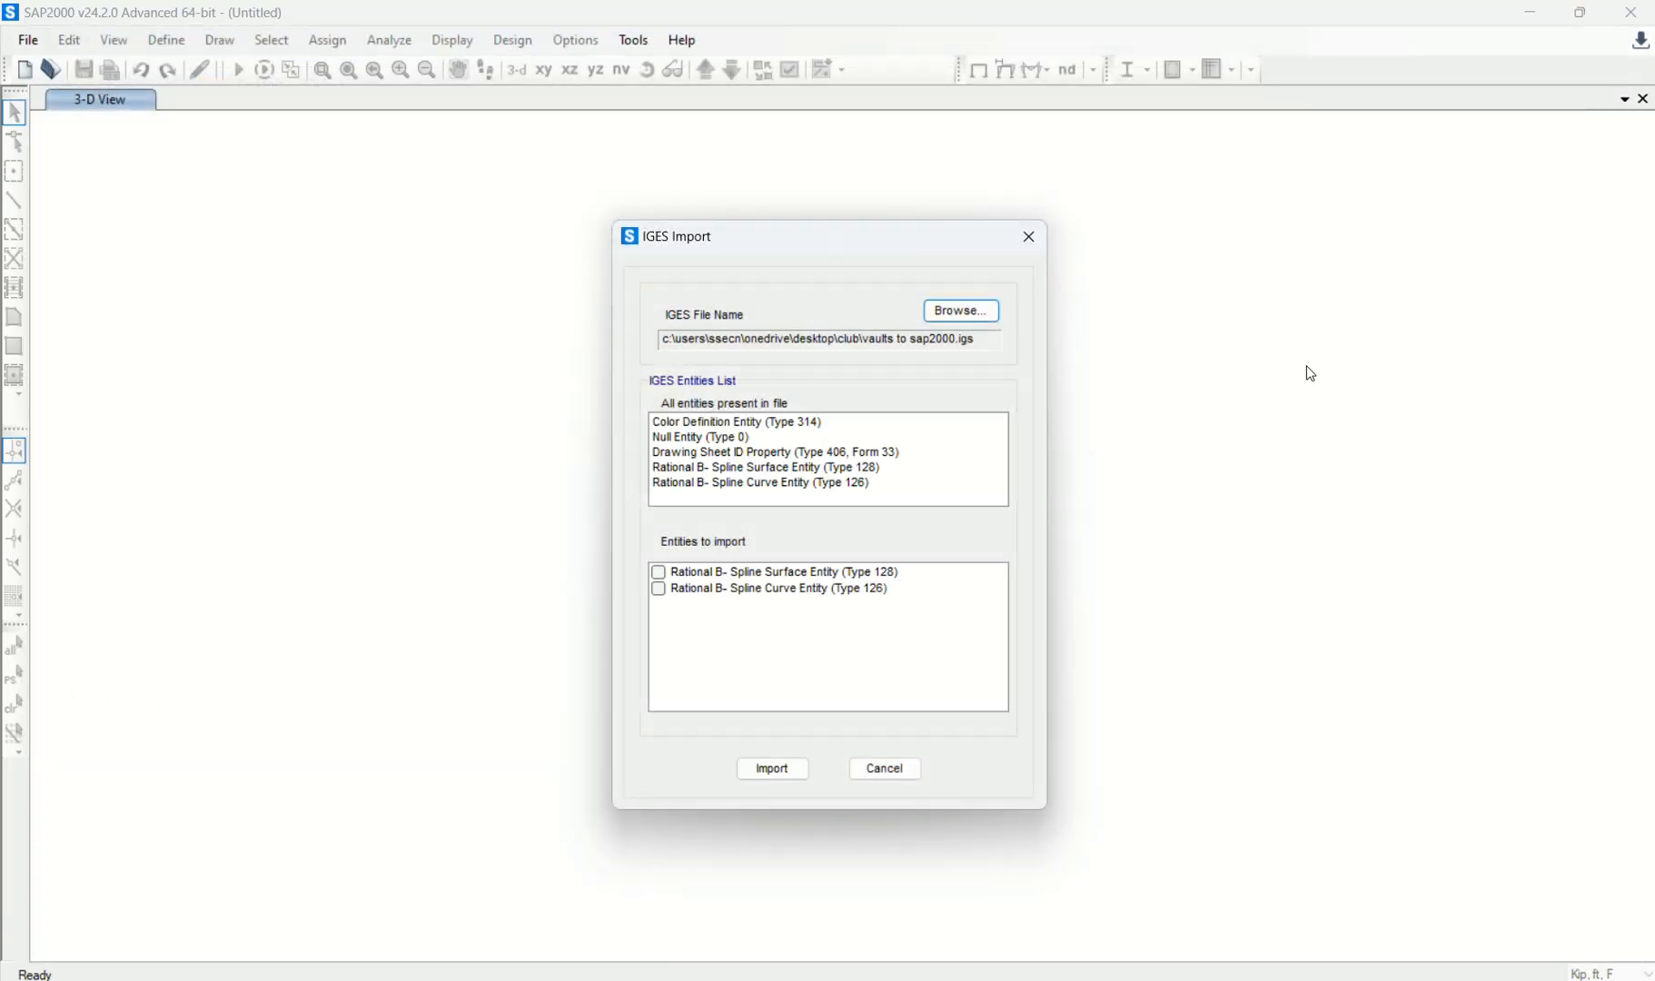
Step: Import both the Rational B-Spline Surface (Type 128) and Rational B-Spline Curve (Type 126) entities from the IGES file
click(662, 575)
click(657, 590)
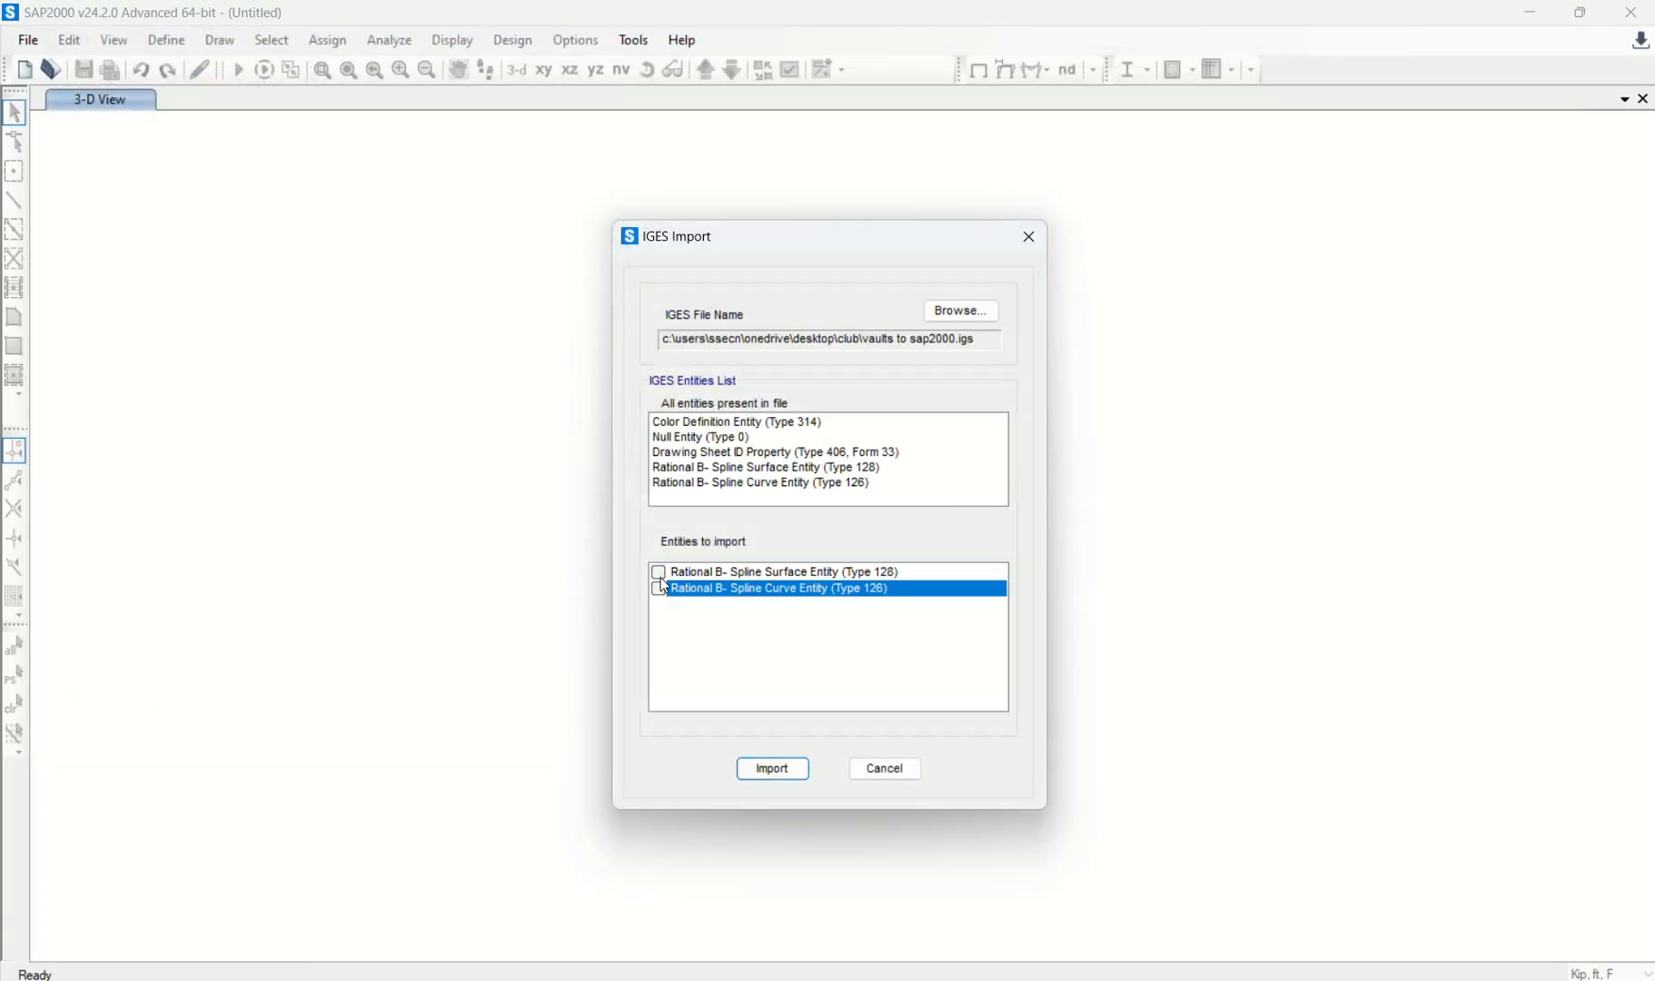
click(660, 573)
click(708, 578)
click(687, 592)
click(692, 596)
click(772, 768)
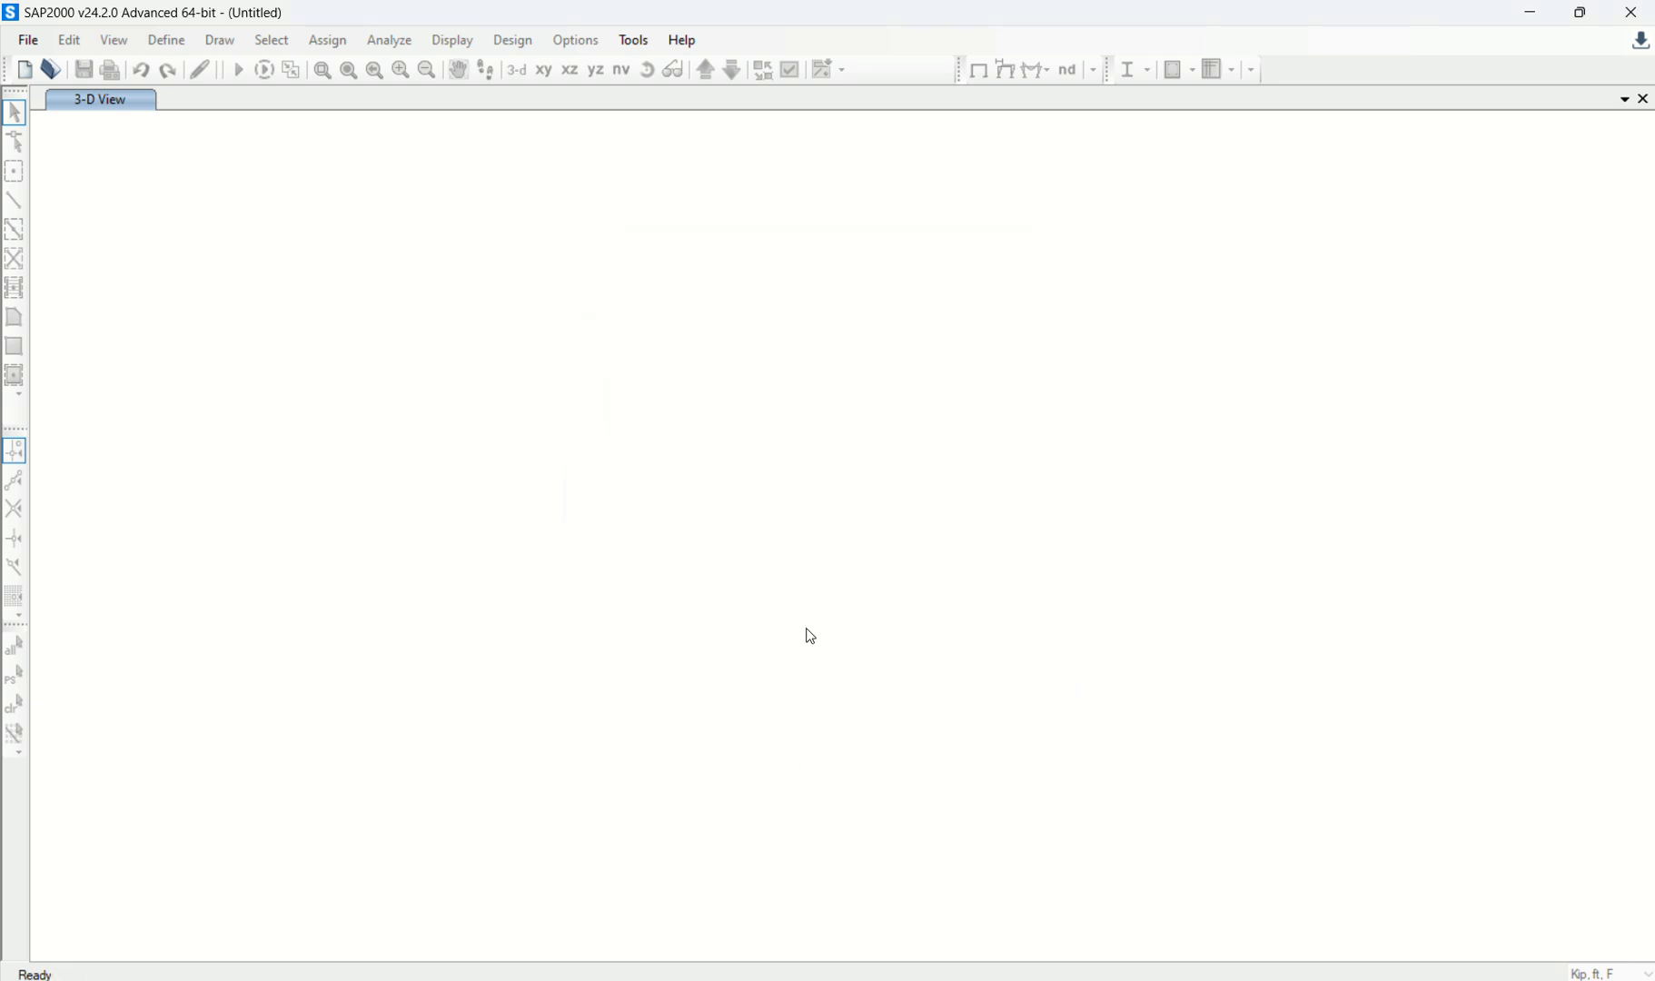
Step: Examine the imported braced and quad grid vaults in the 3-D view from a different angle and up close
click(545, 72)
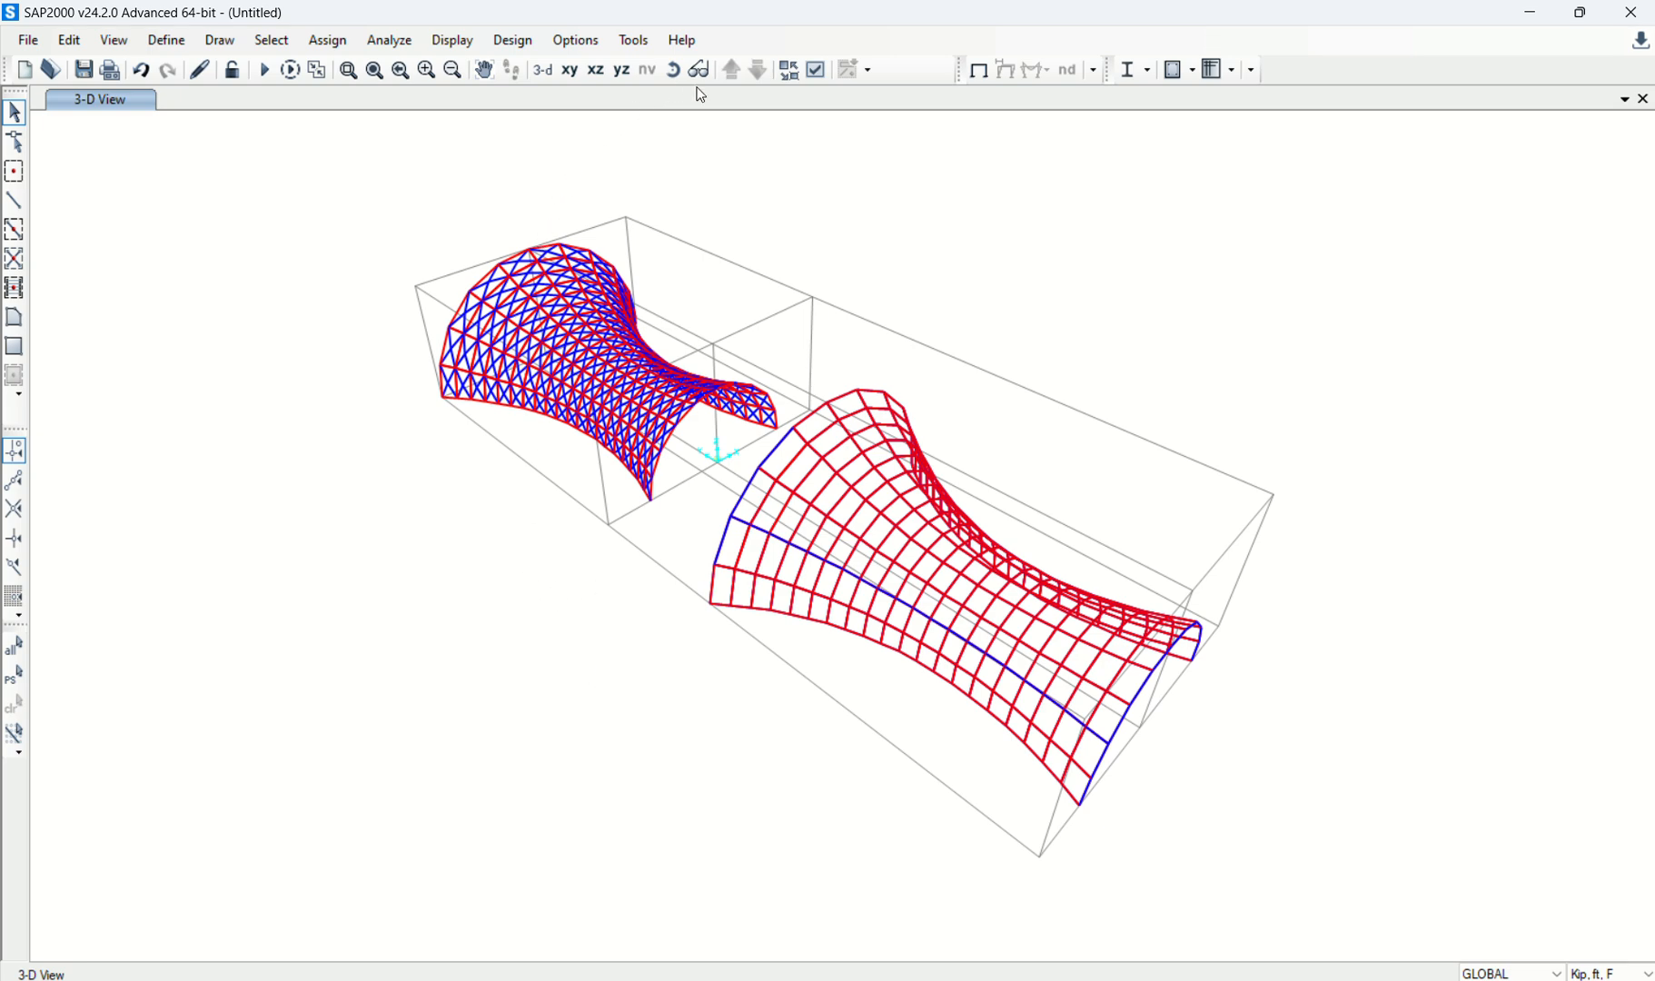
click(673, 70)
drag(572, 705, 827, 707)
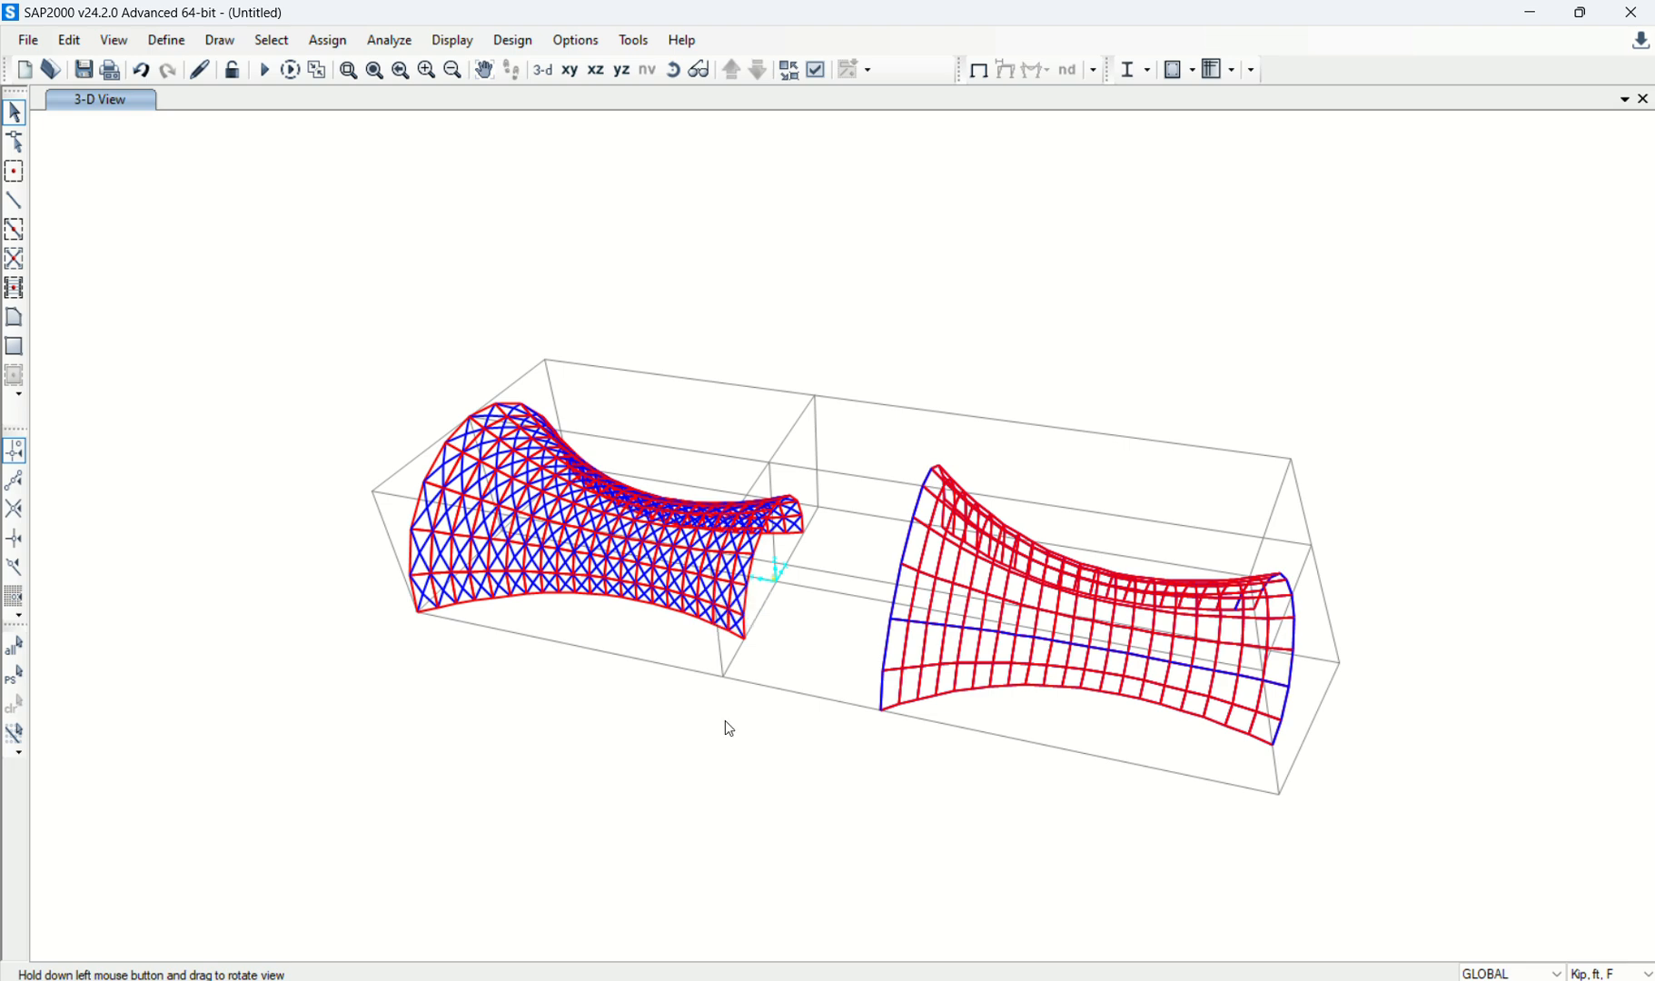
scroll(458, 556, up, 4)
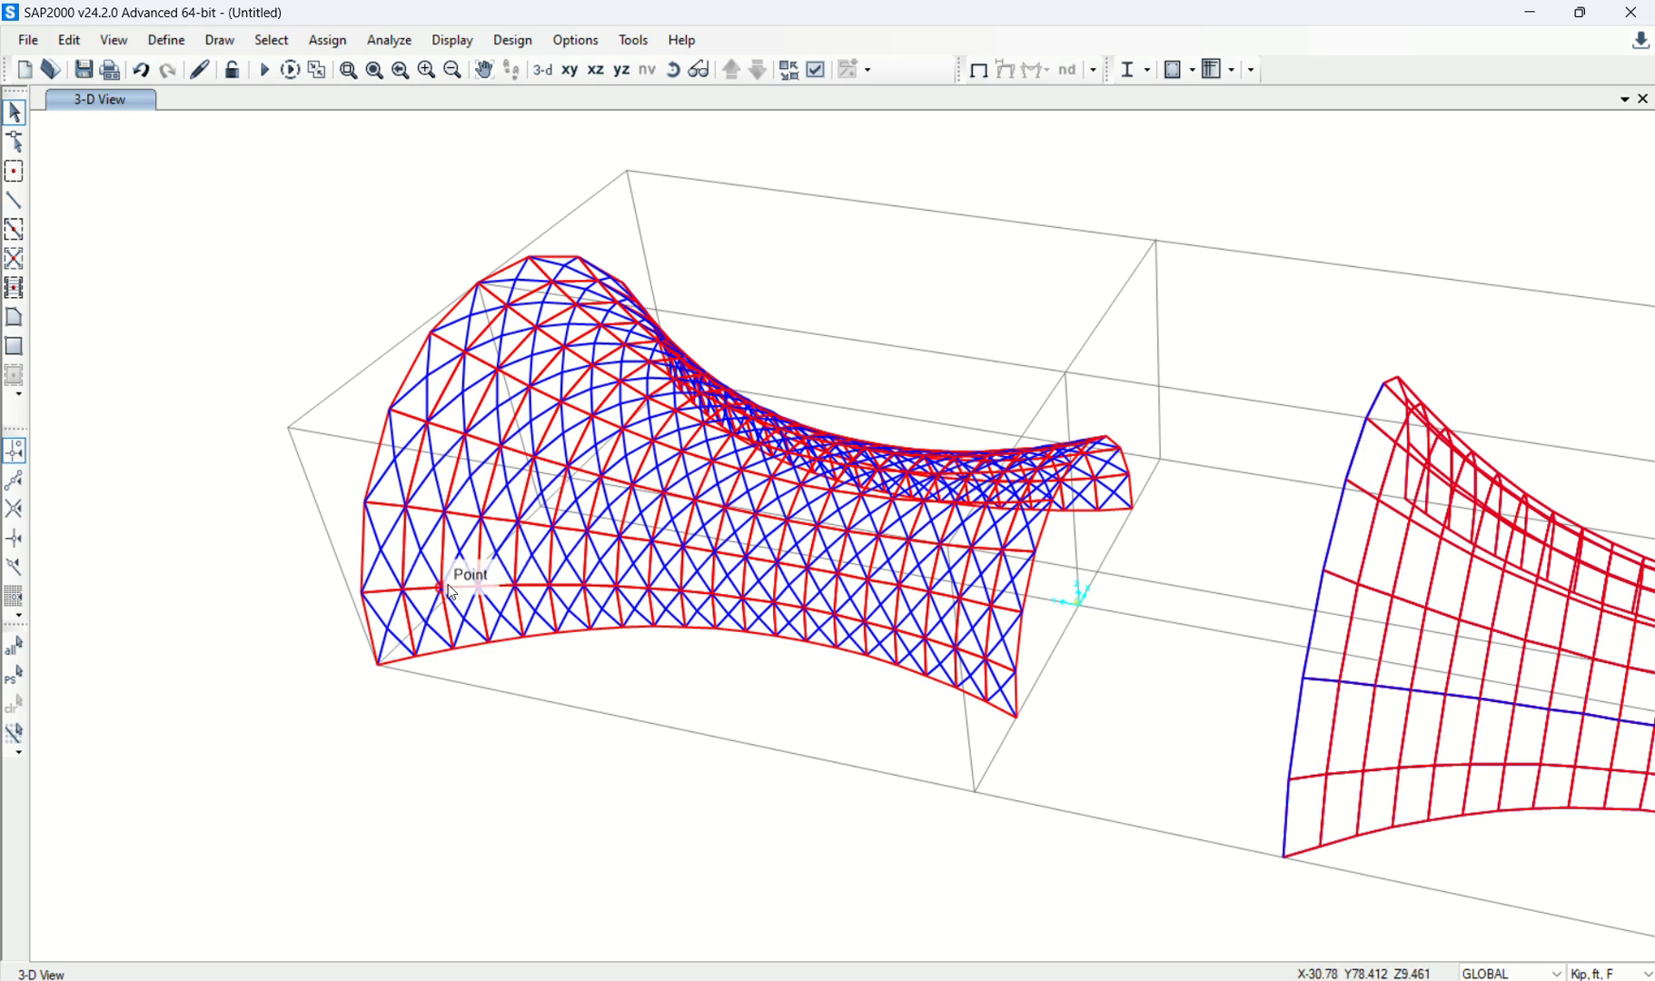
scroll(448, 584, down, 3)
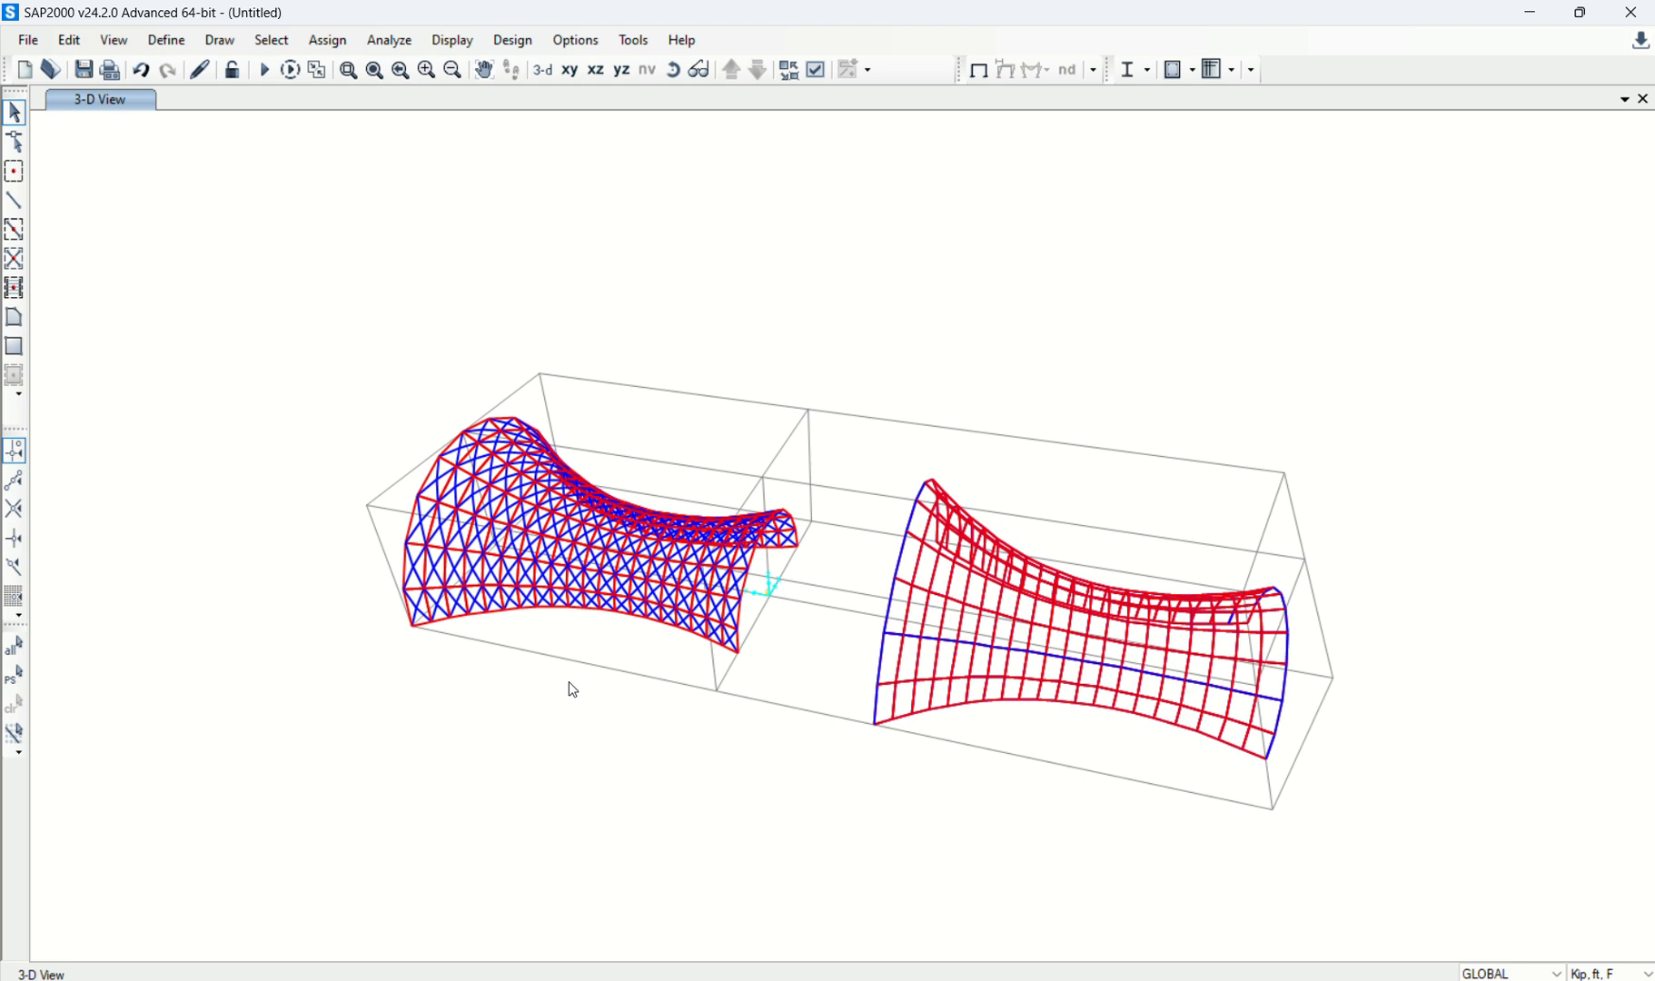
Step: Select the whole braced vault to check its points, frames and areas, and clear the selection
drag(292, 300, 811, 761)
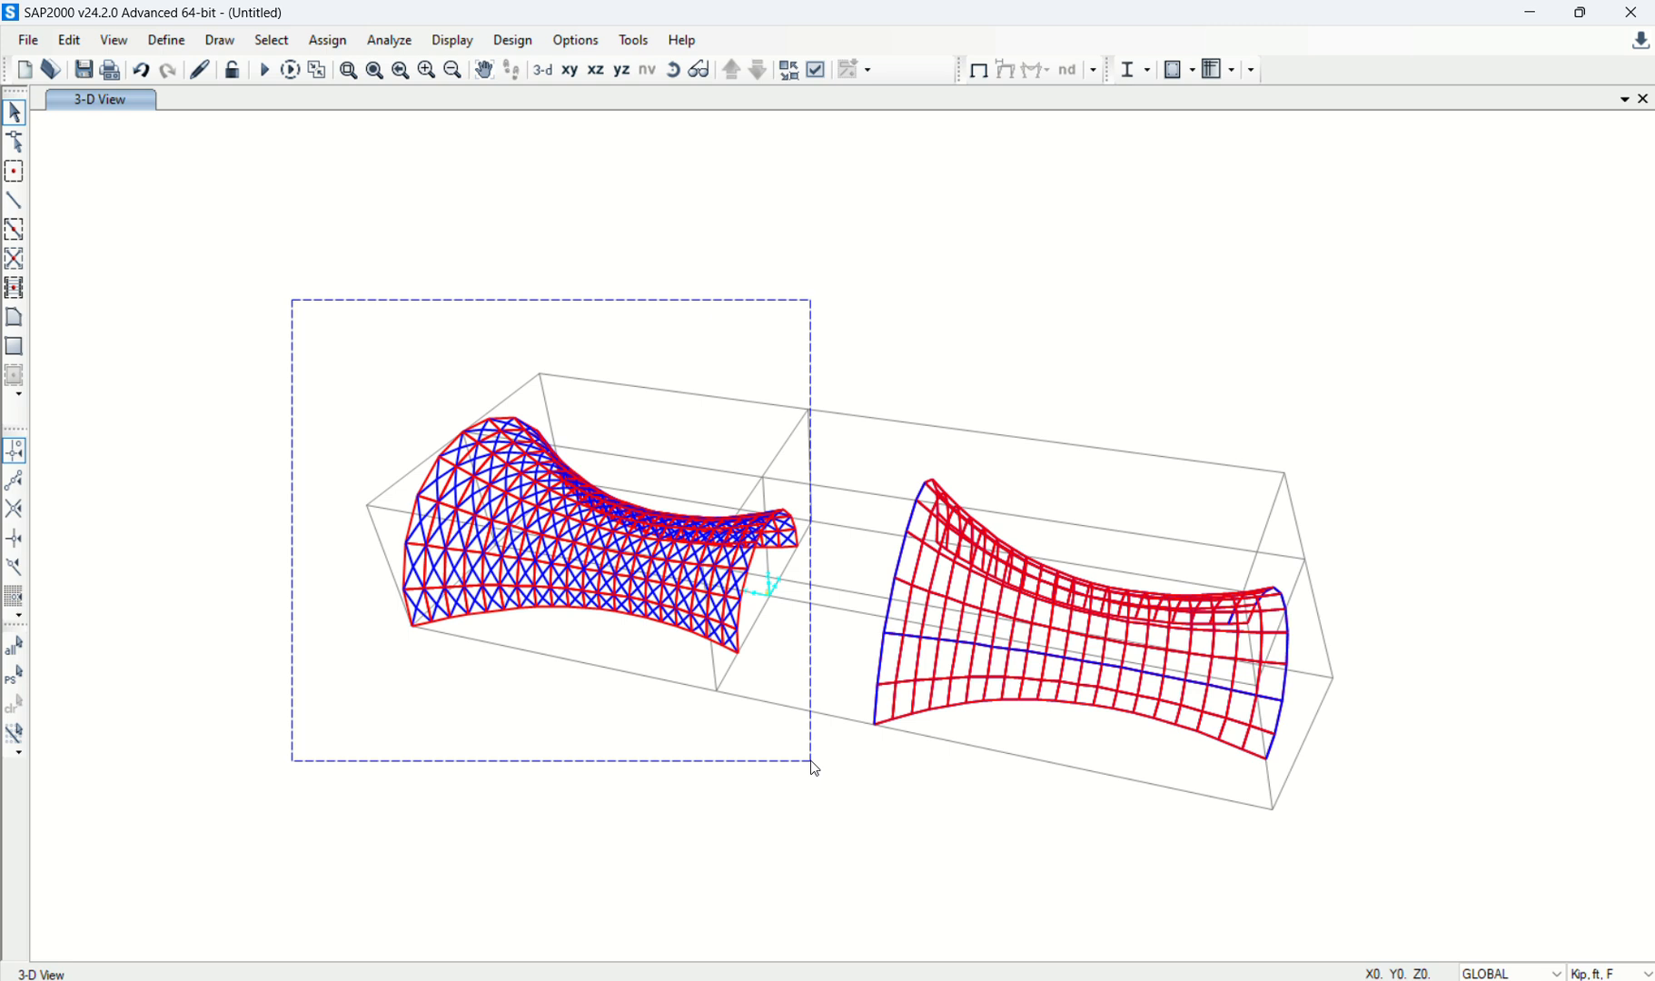
drag(811, 761, 814, 767)
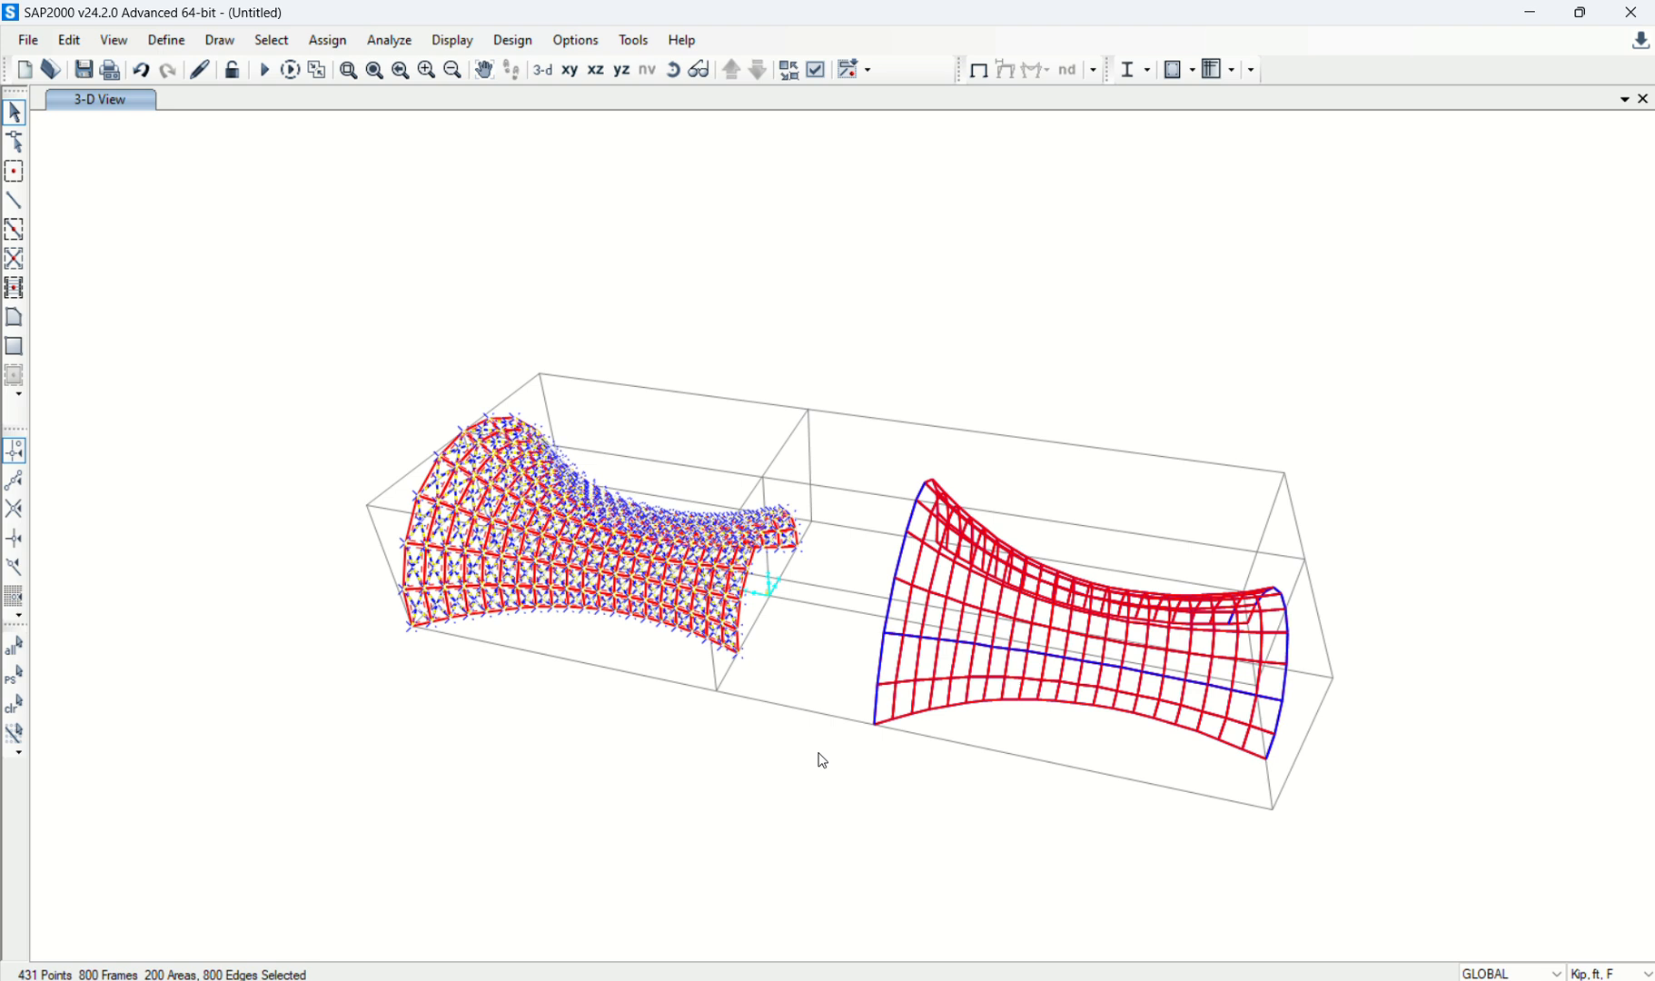
click(14, 704)
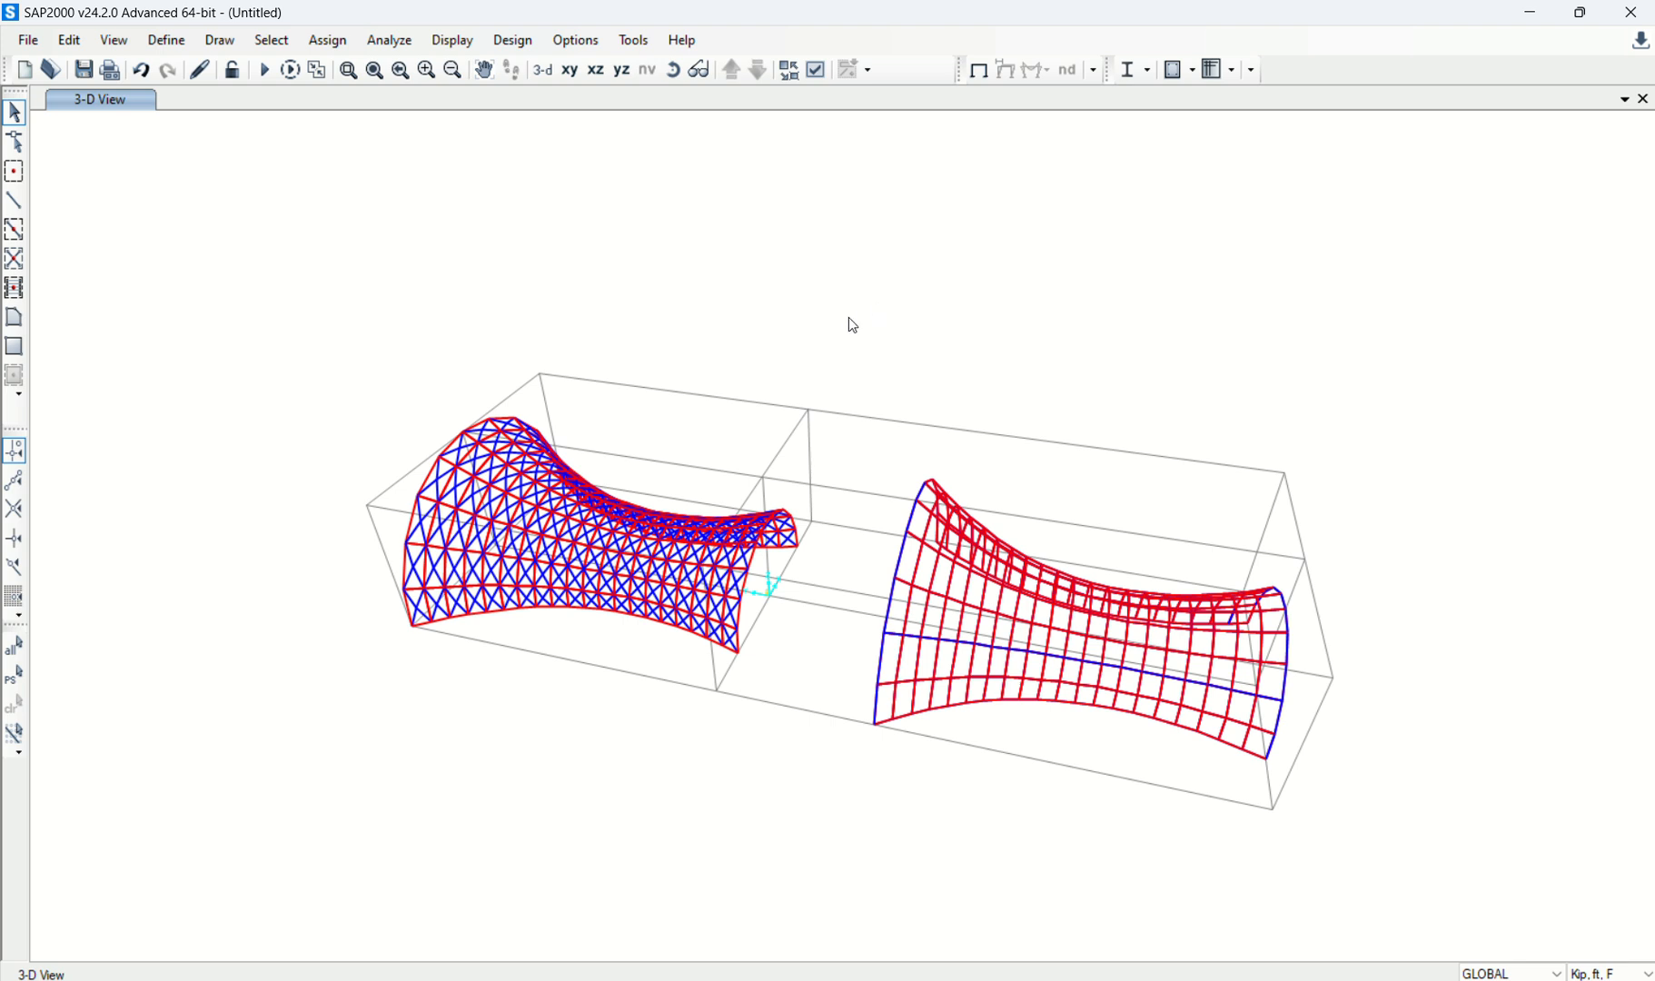
Step: Show the model in the X-Y plane and set the display options with visible joints and Areas Not in View turned off
click(569, 70)
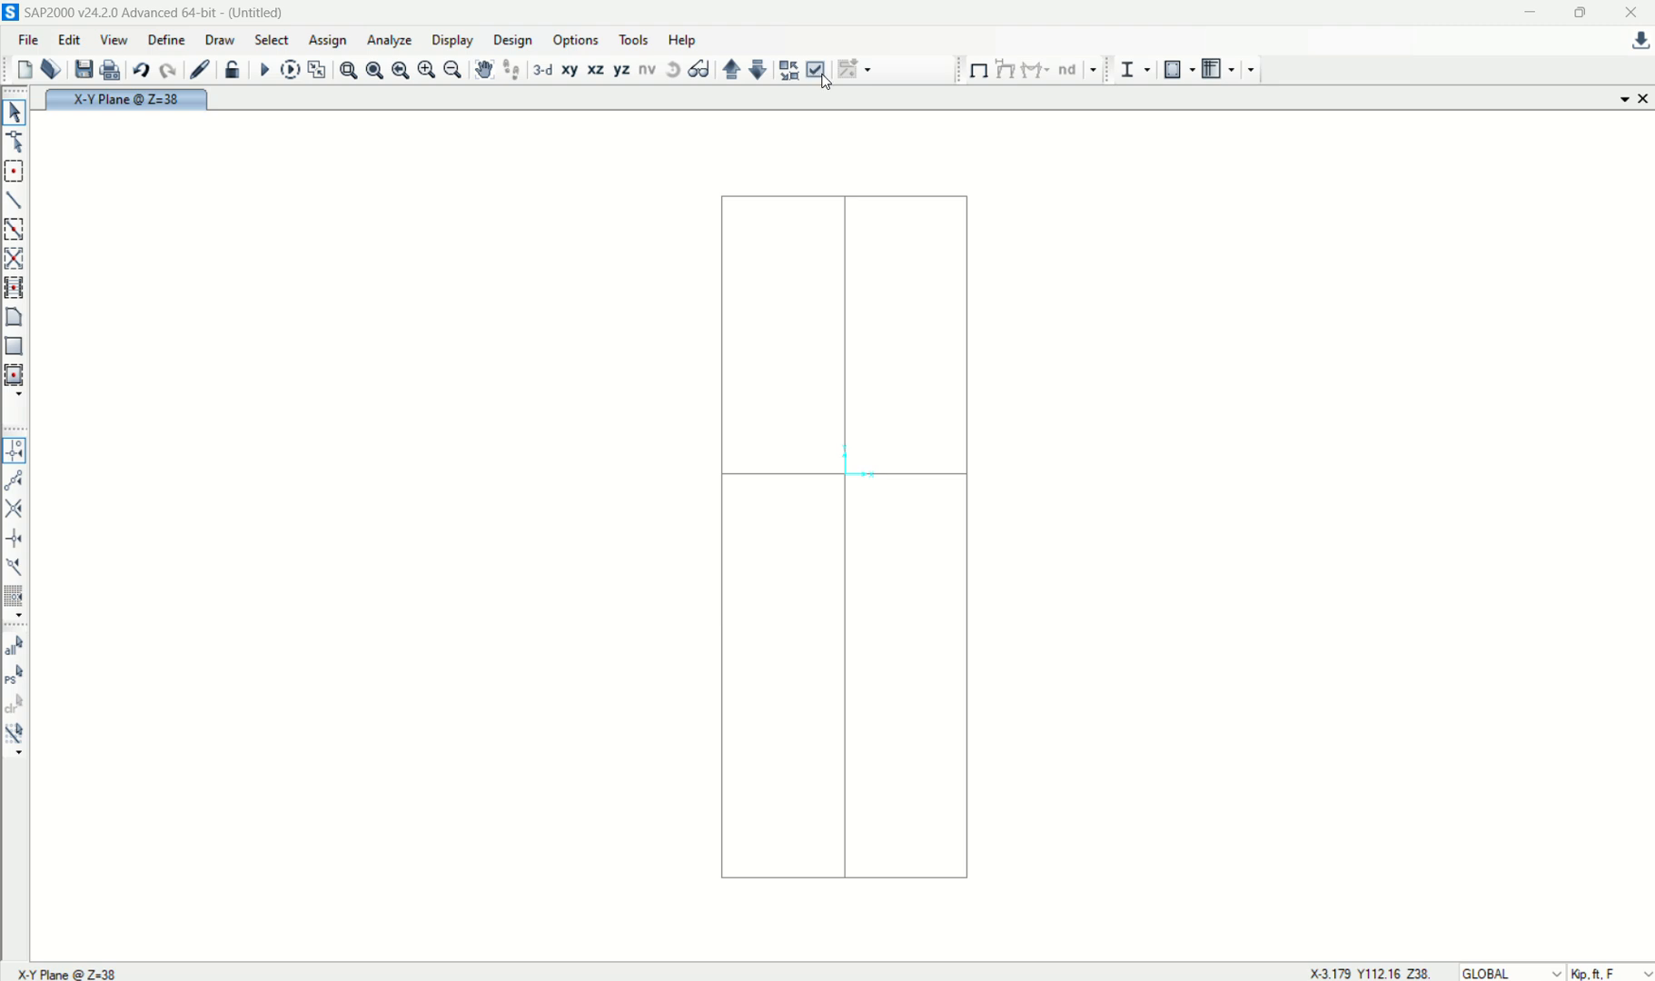
click(1580, 13)
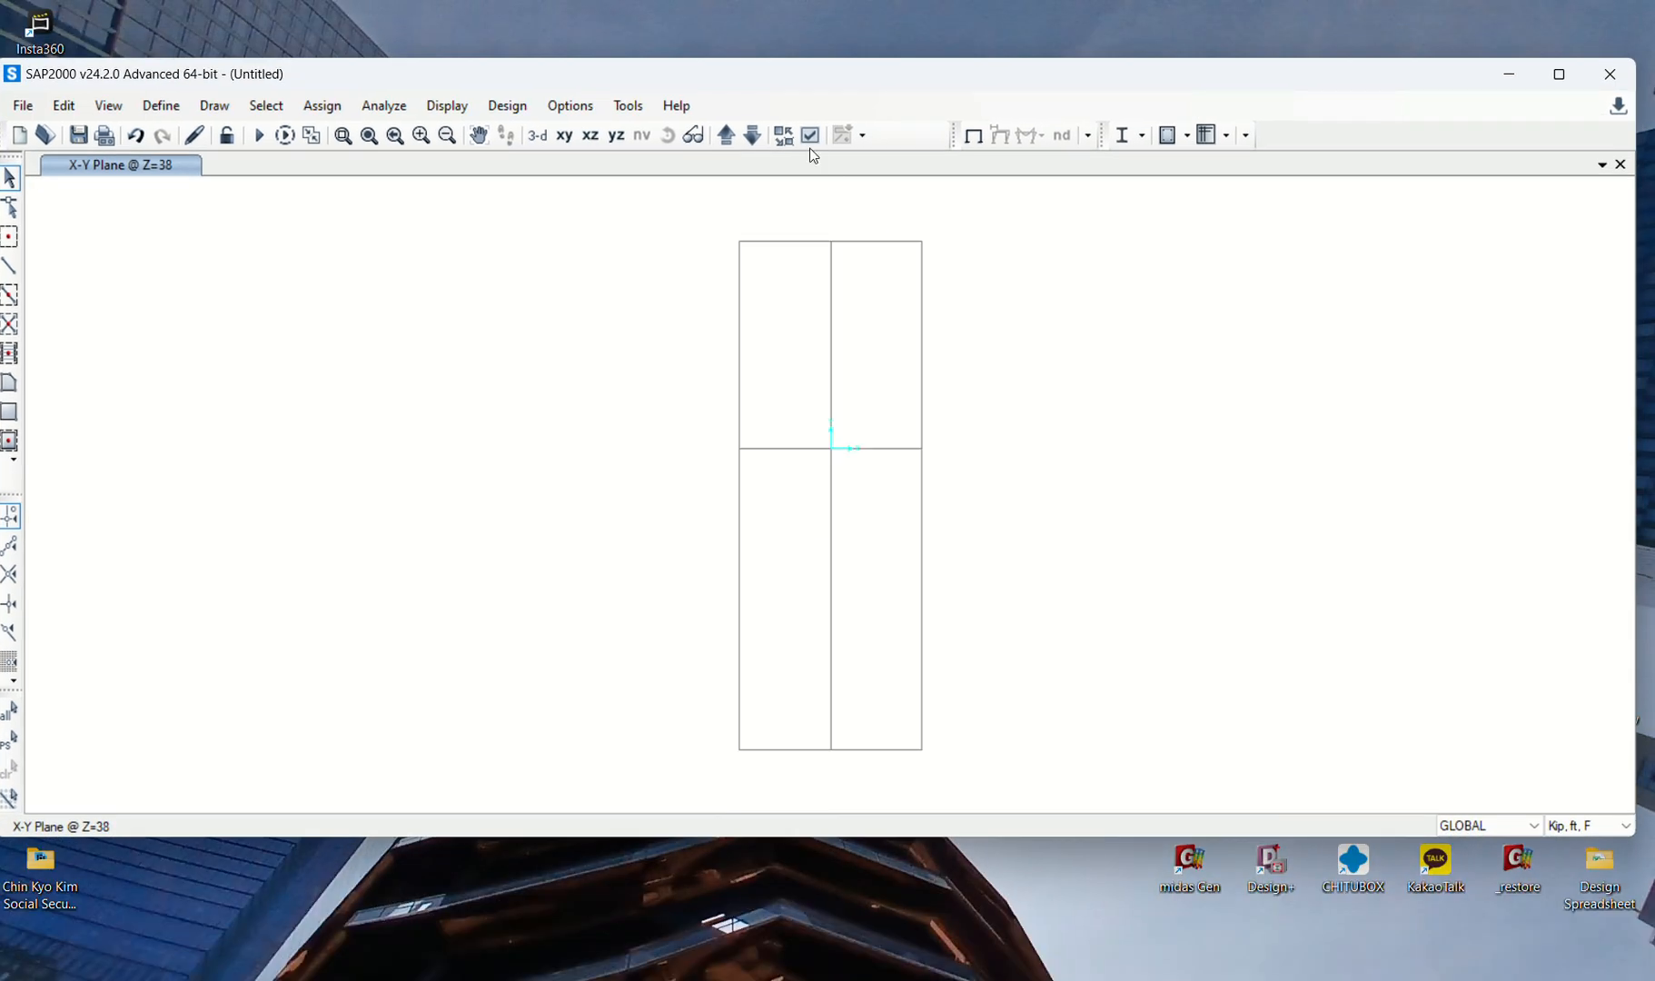
click(810, 134)
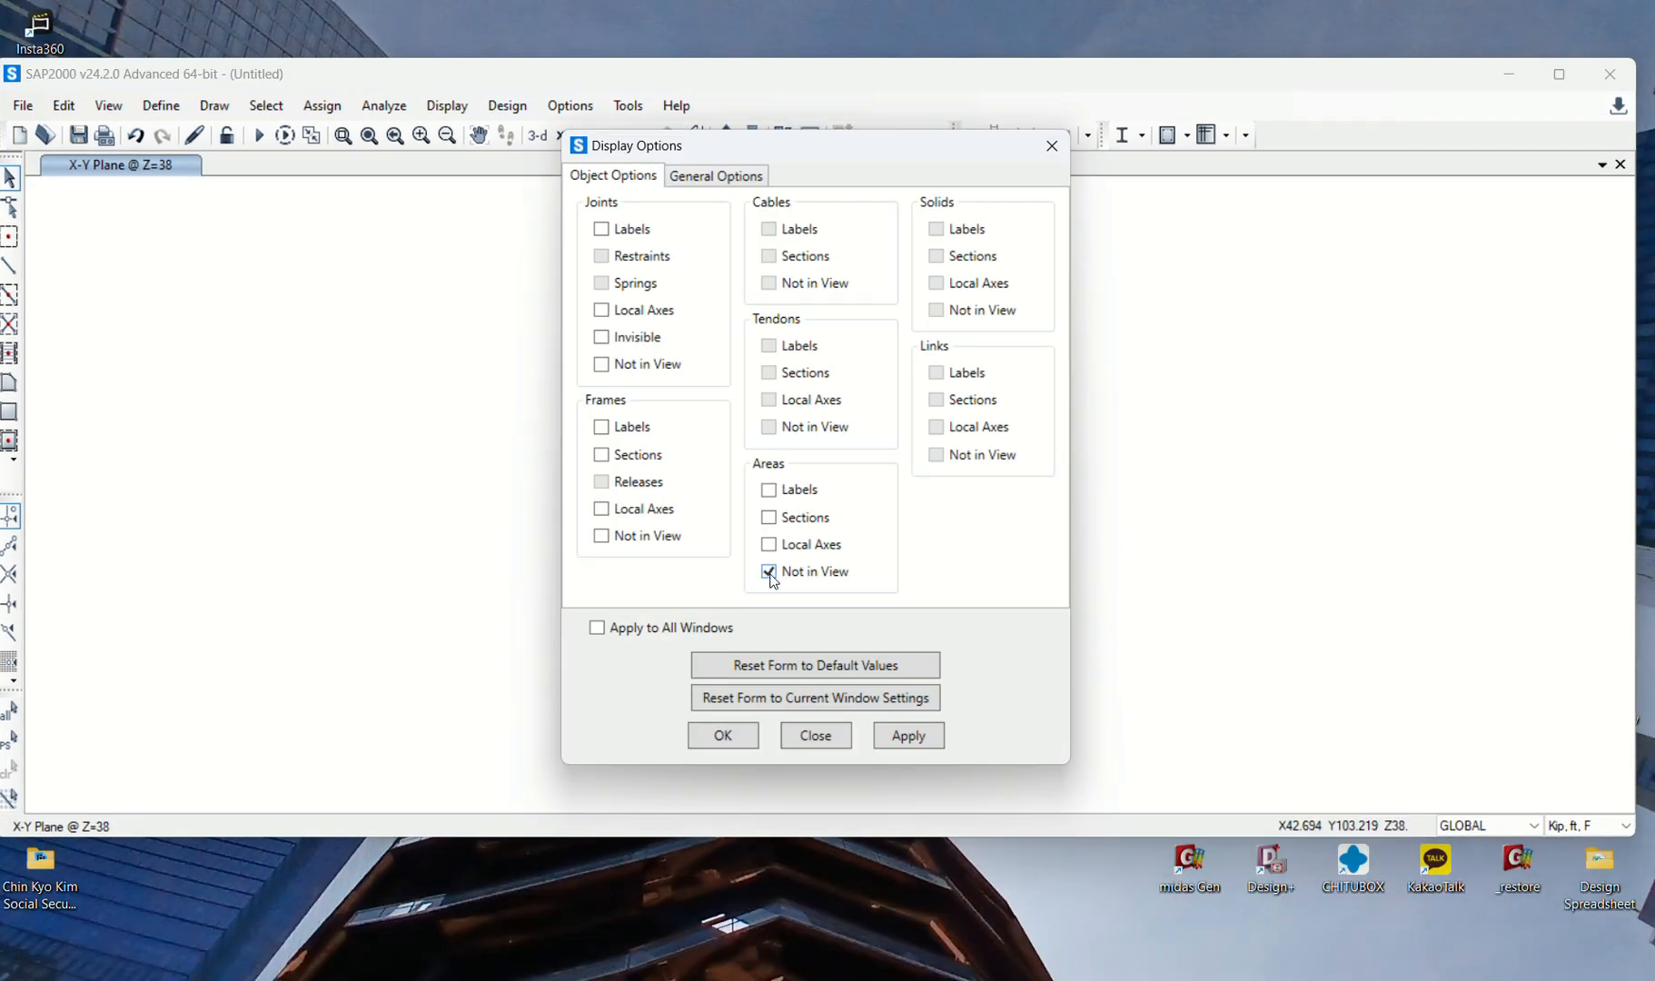
click(769, 571)
click(921, 746)
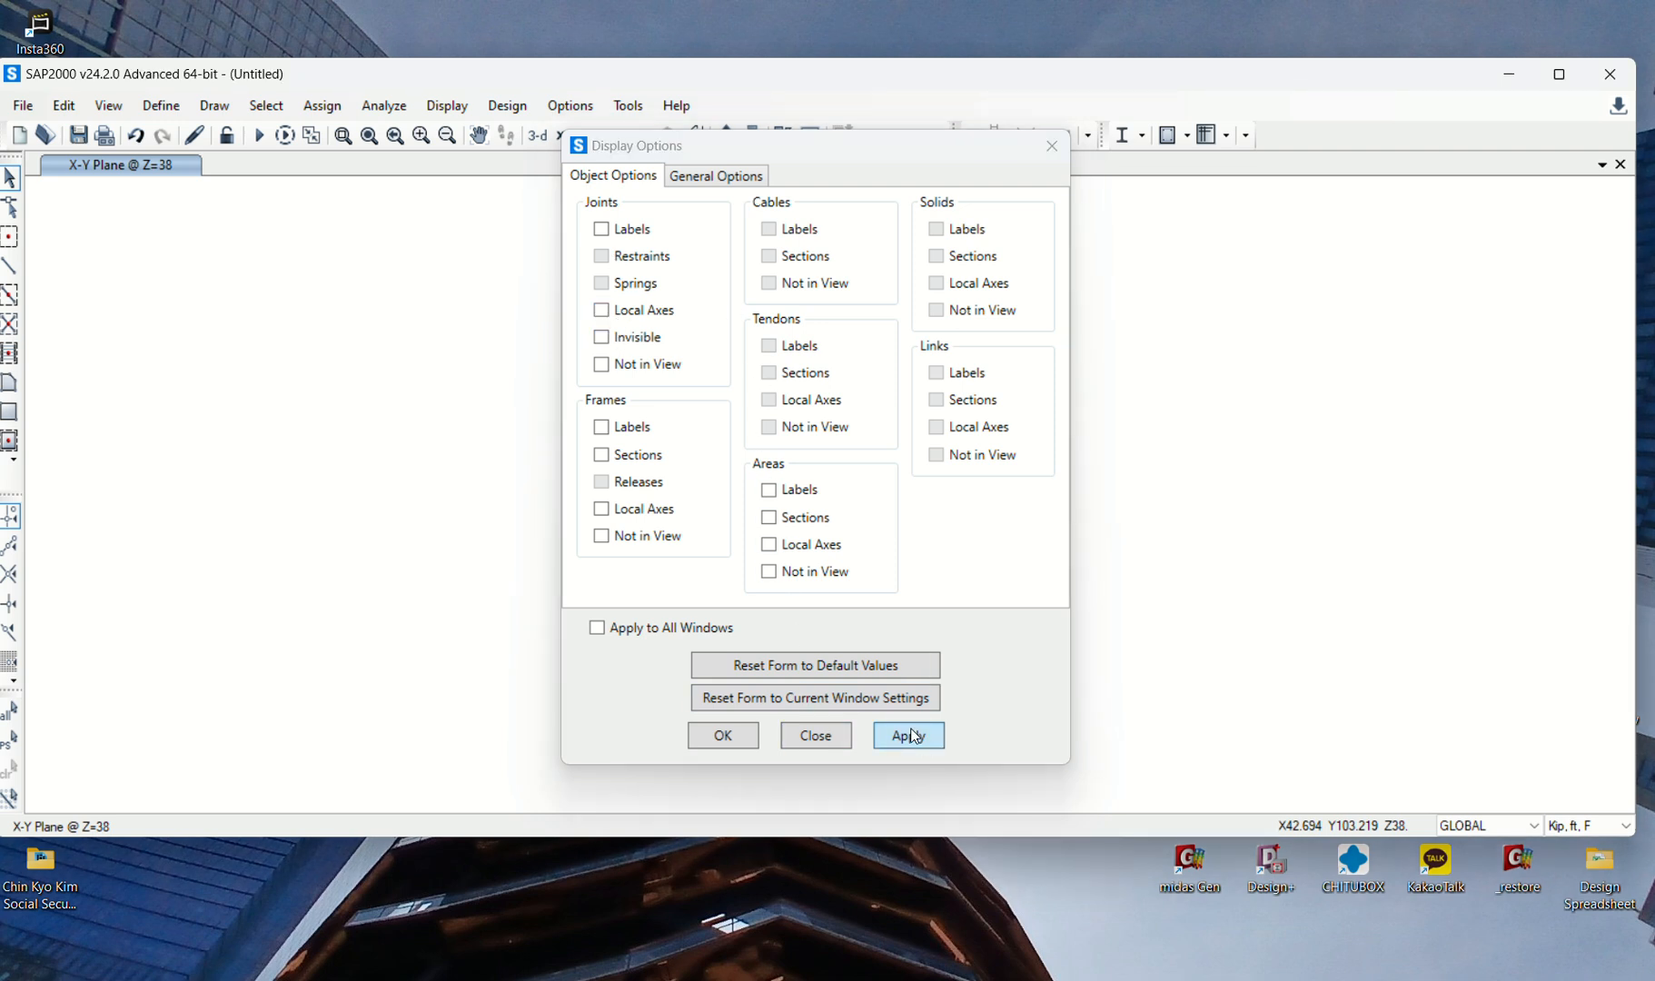
click(723, 736)
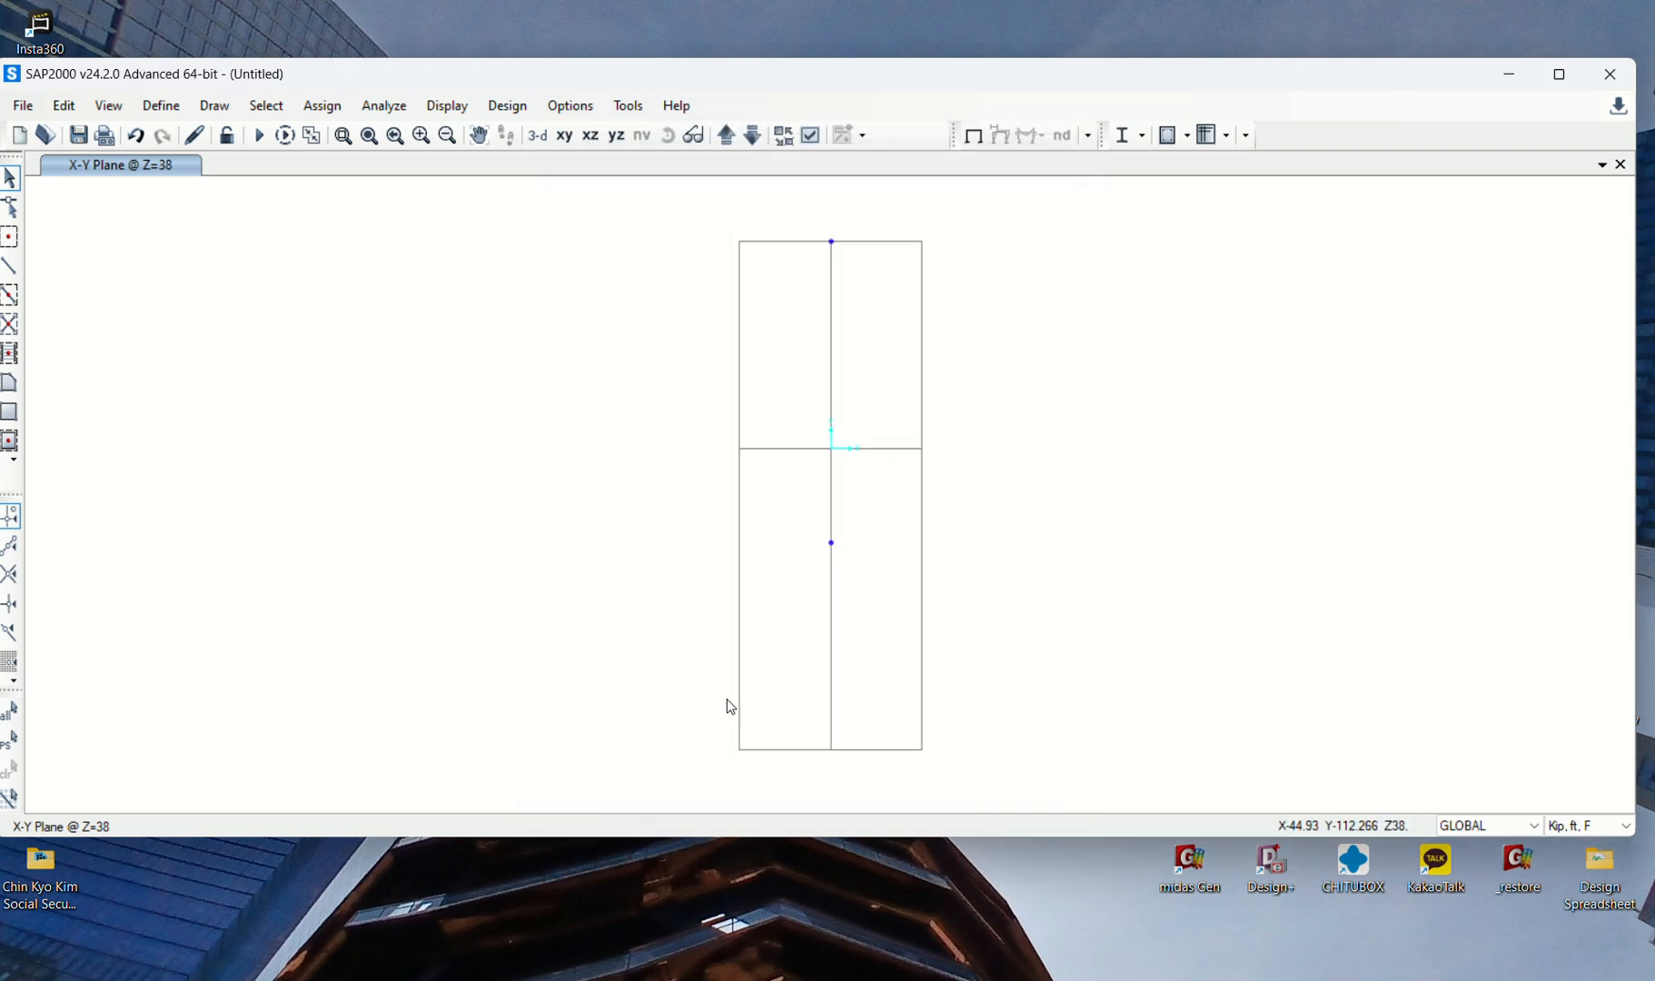
Step: Select all the base joints and edge frames of both vaults on the X-Y plane at Z=0 and return to the 3-D view
click(752, 135)
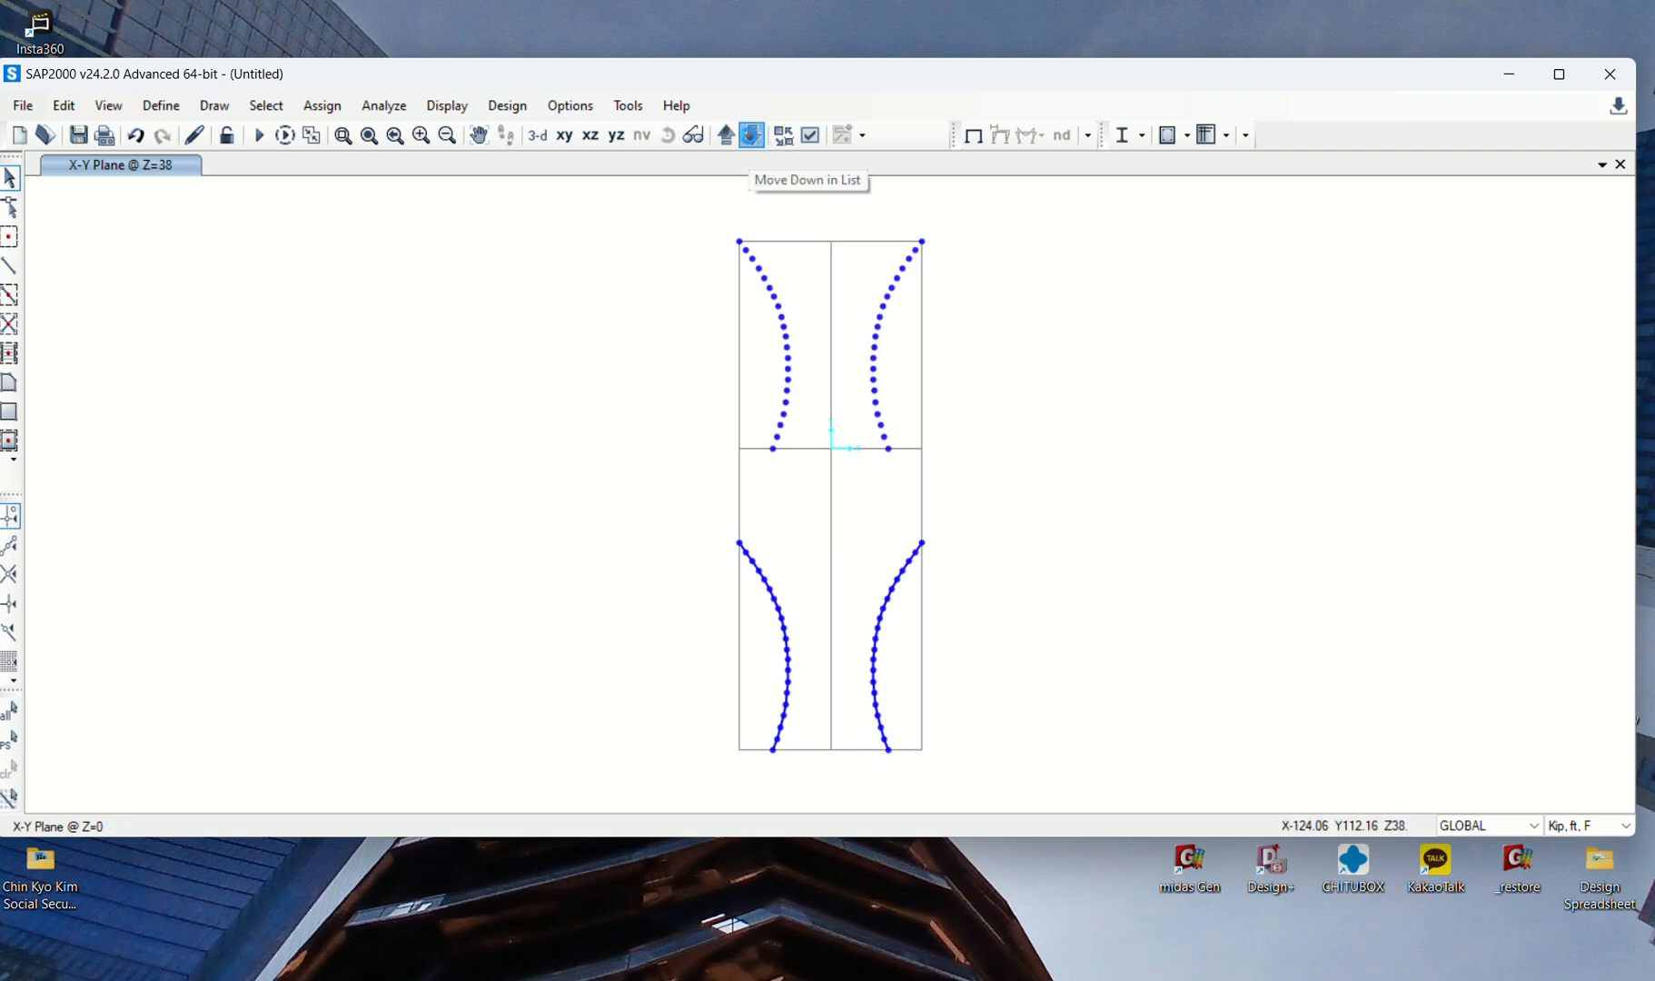
click(751, 135)
click(751, 135)
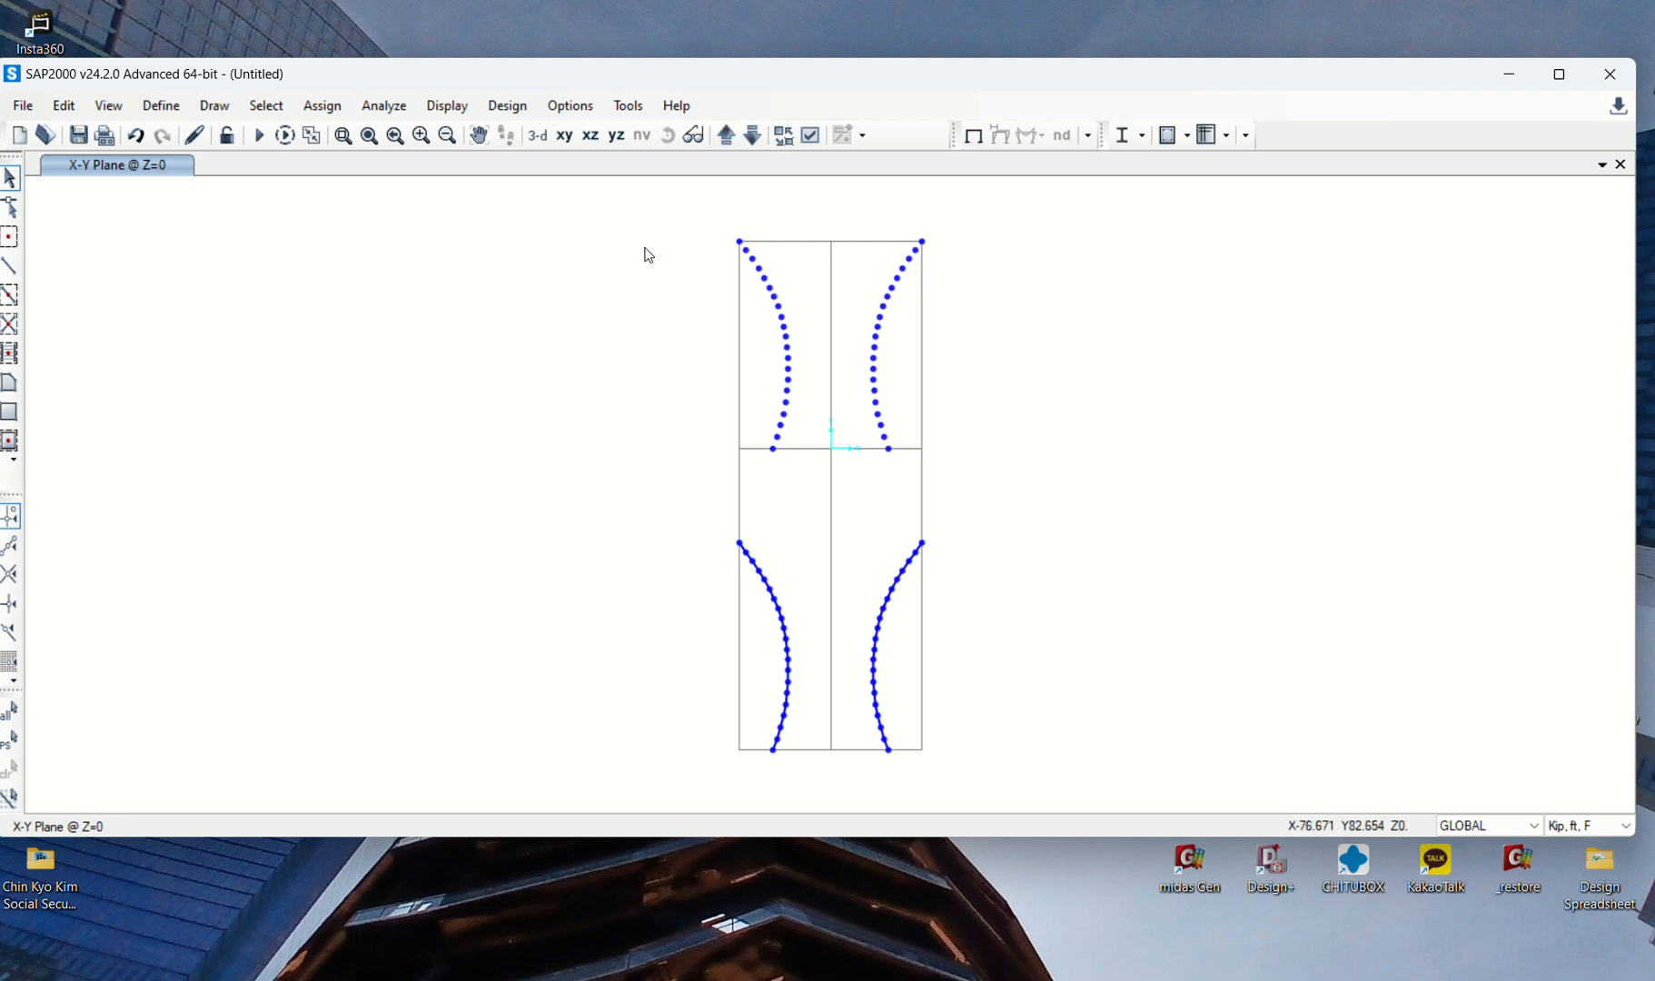
drag(640, 218, 1104, 812)
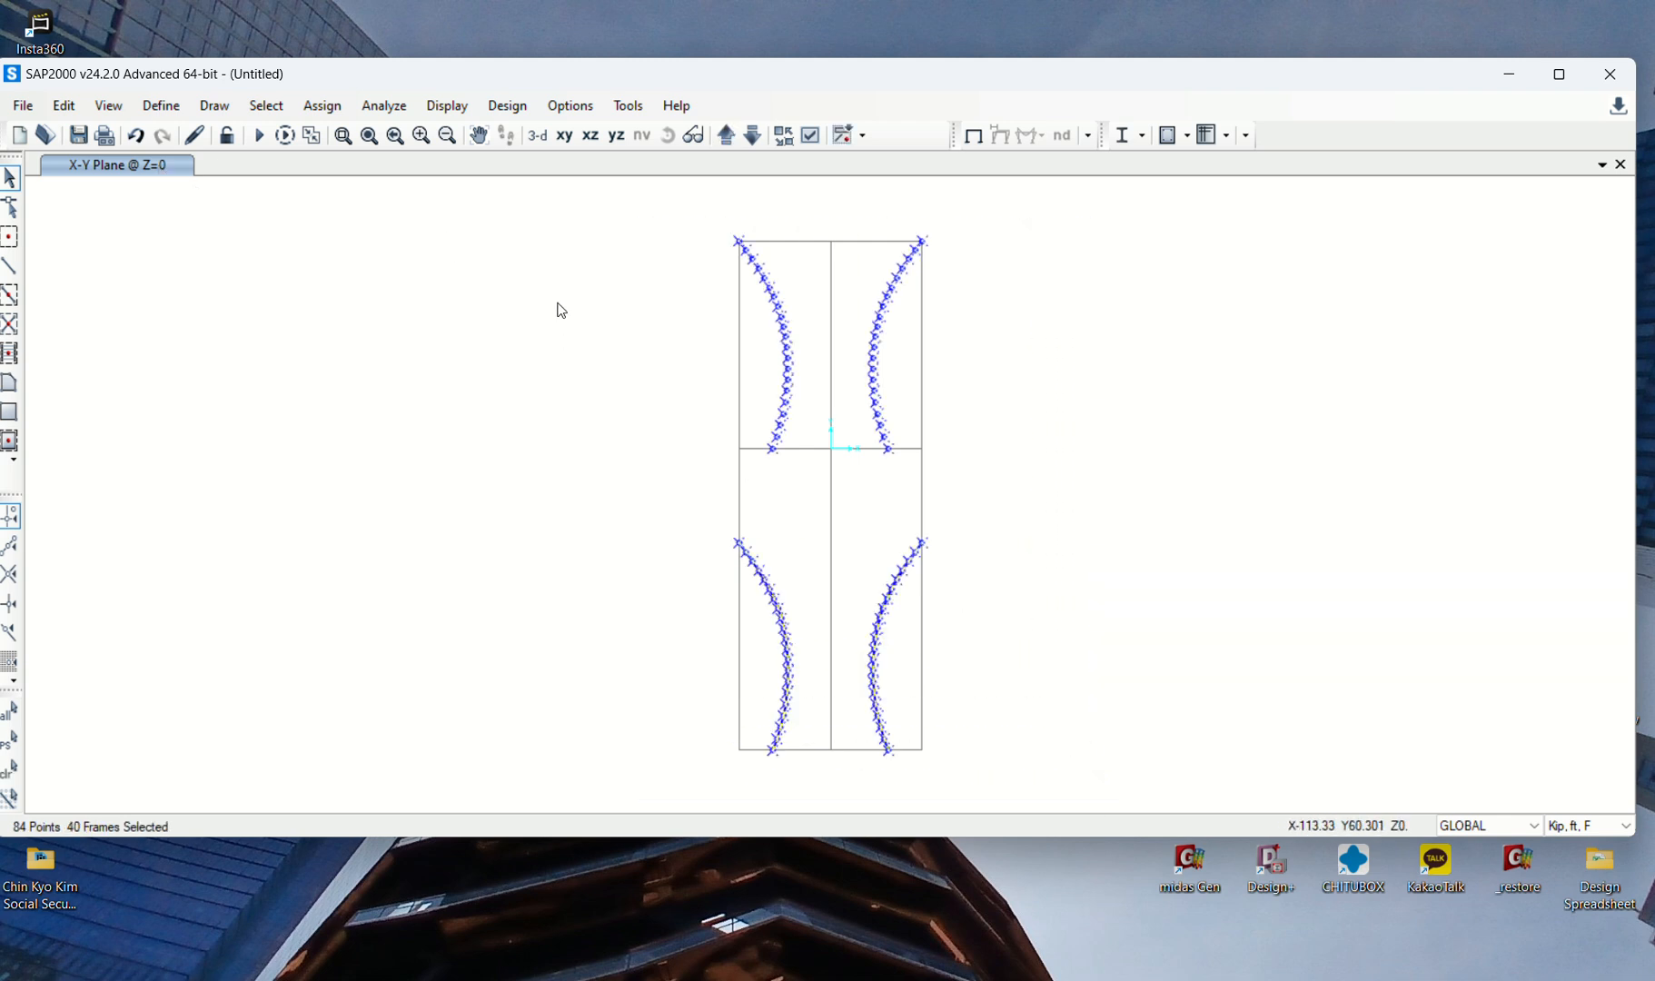
click(538, 136)
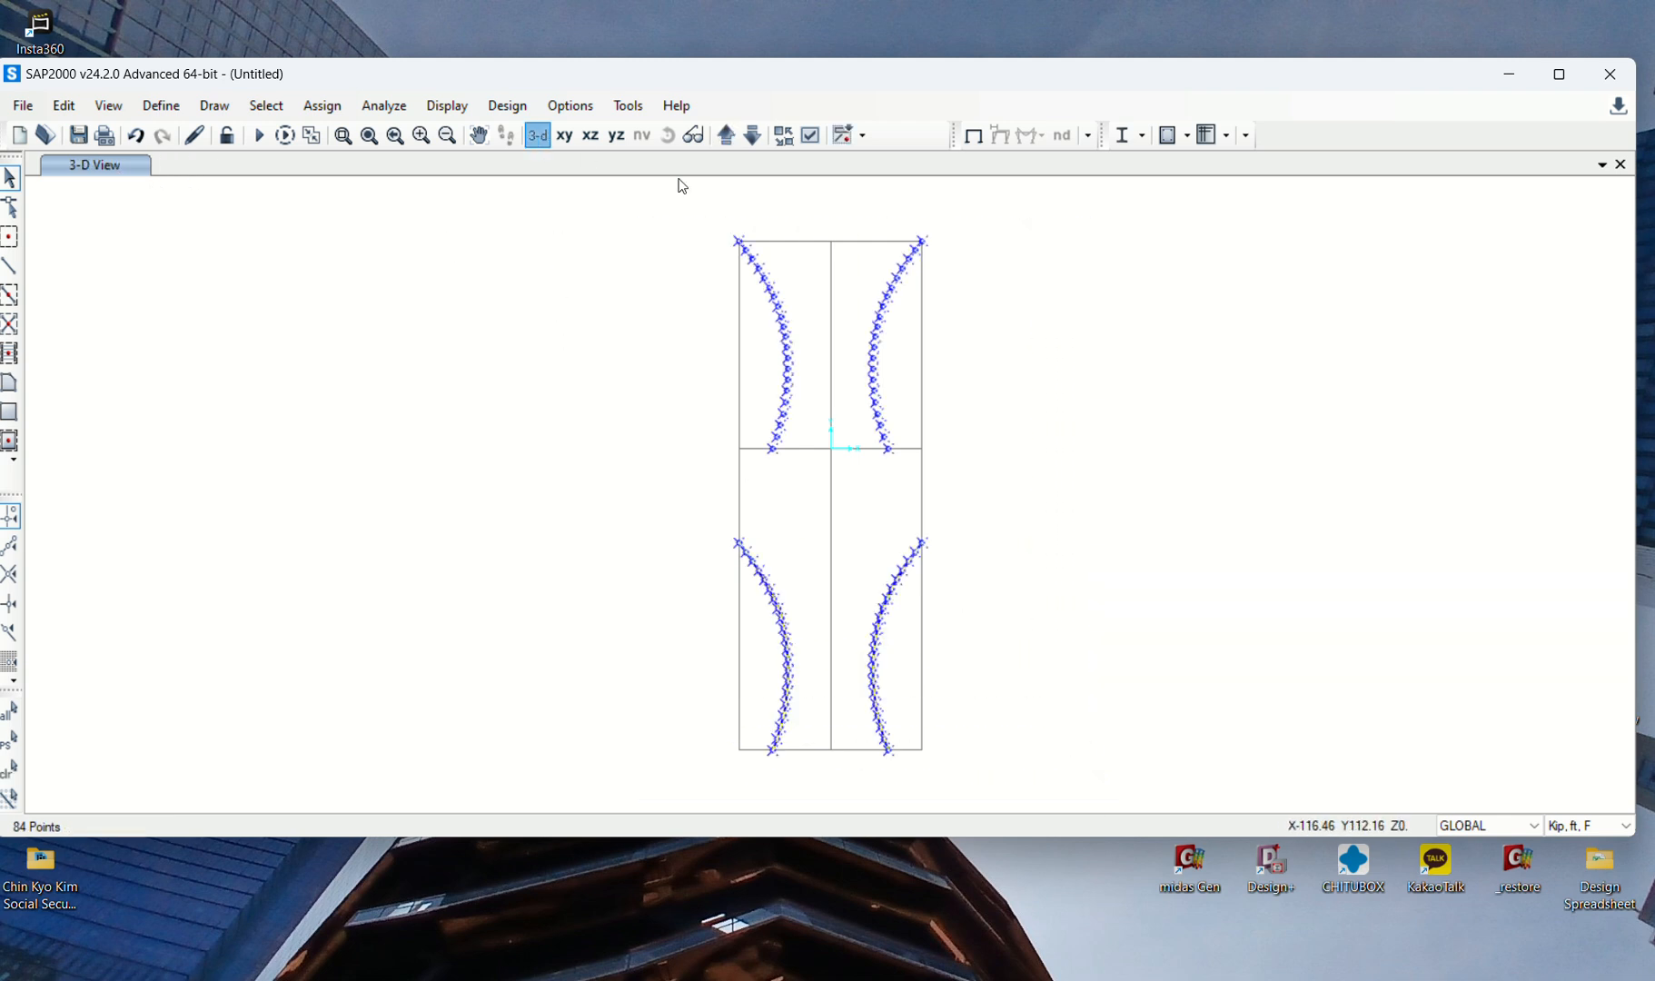
click(323, 106)
click(1557, 75)
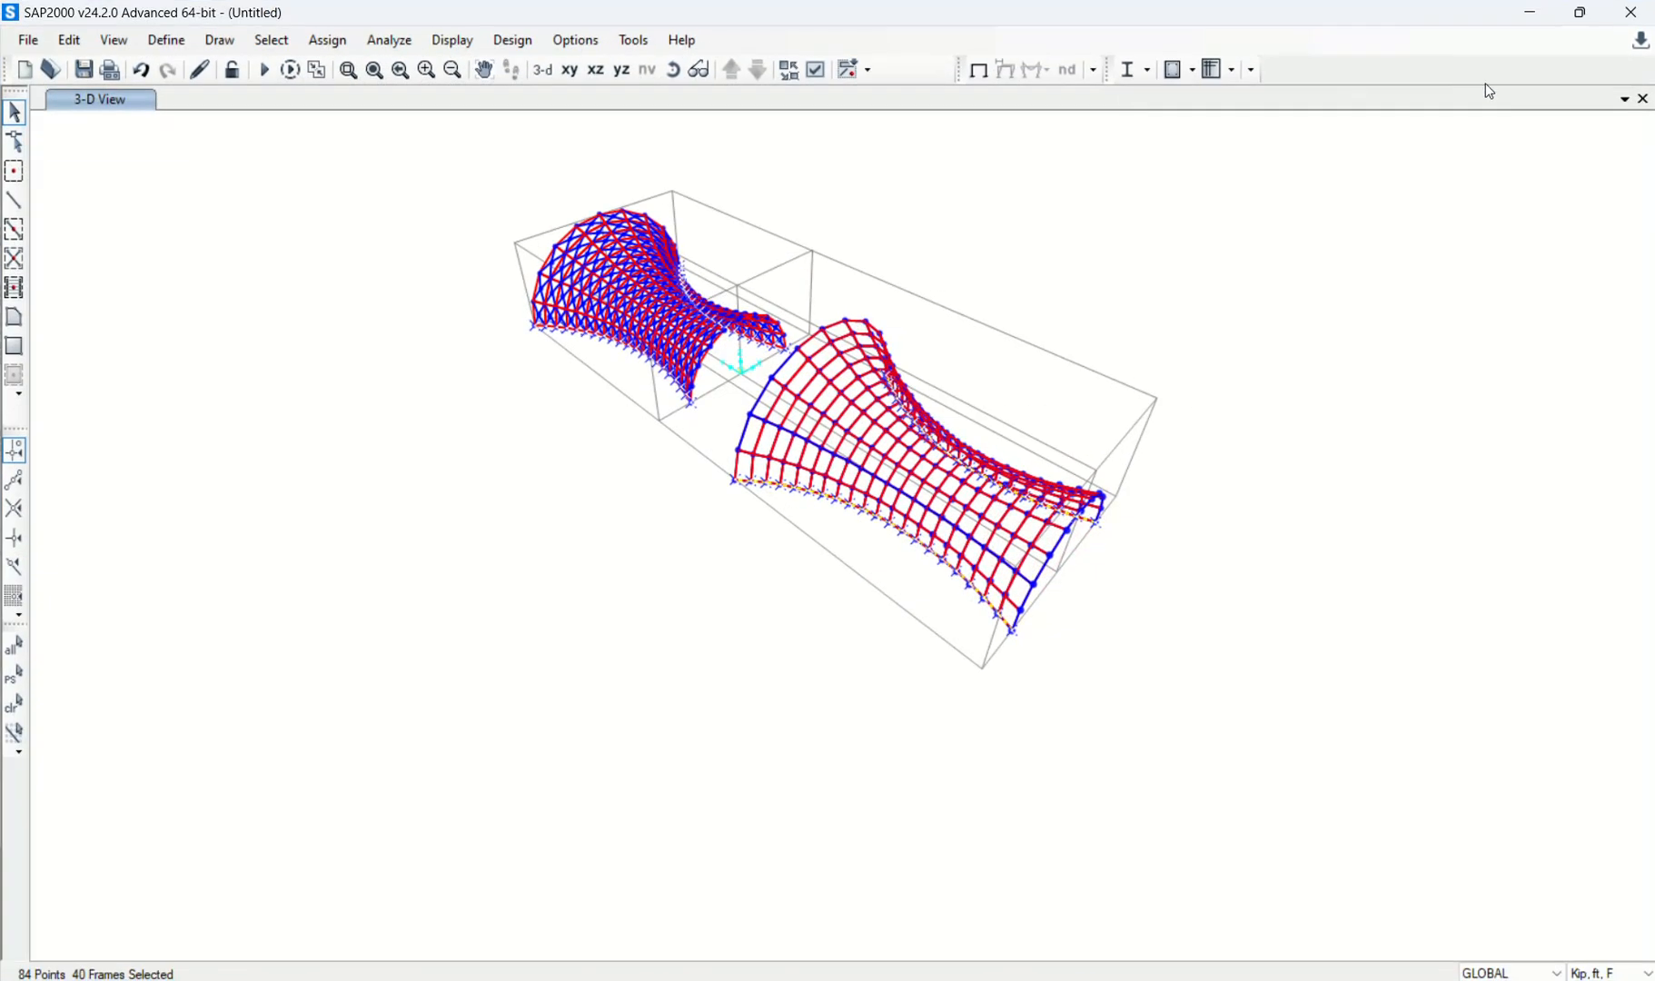
Step: Assign pinned restraints to the selected base joints, fixing Translation 1, 2 and 3 and leaving the rotations free
click(328, 39)
mouse_move(338, 69)
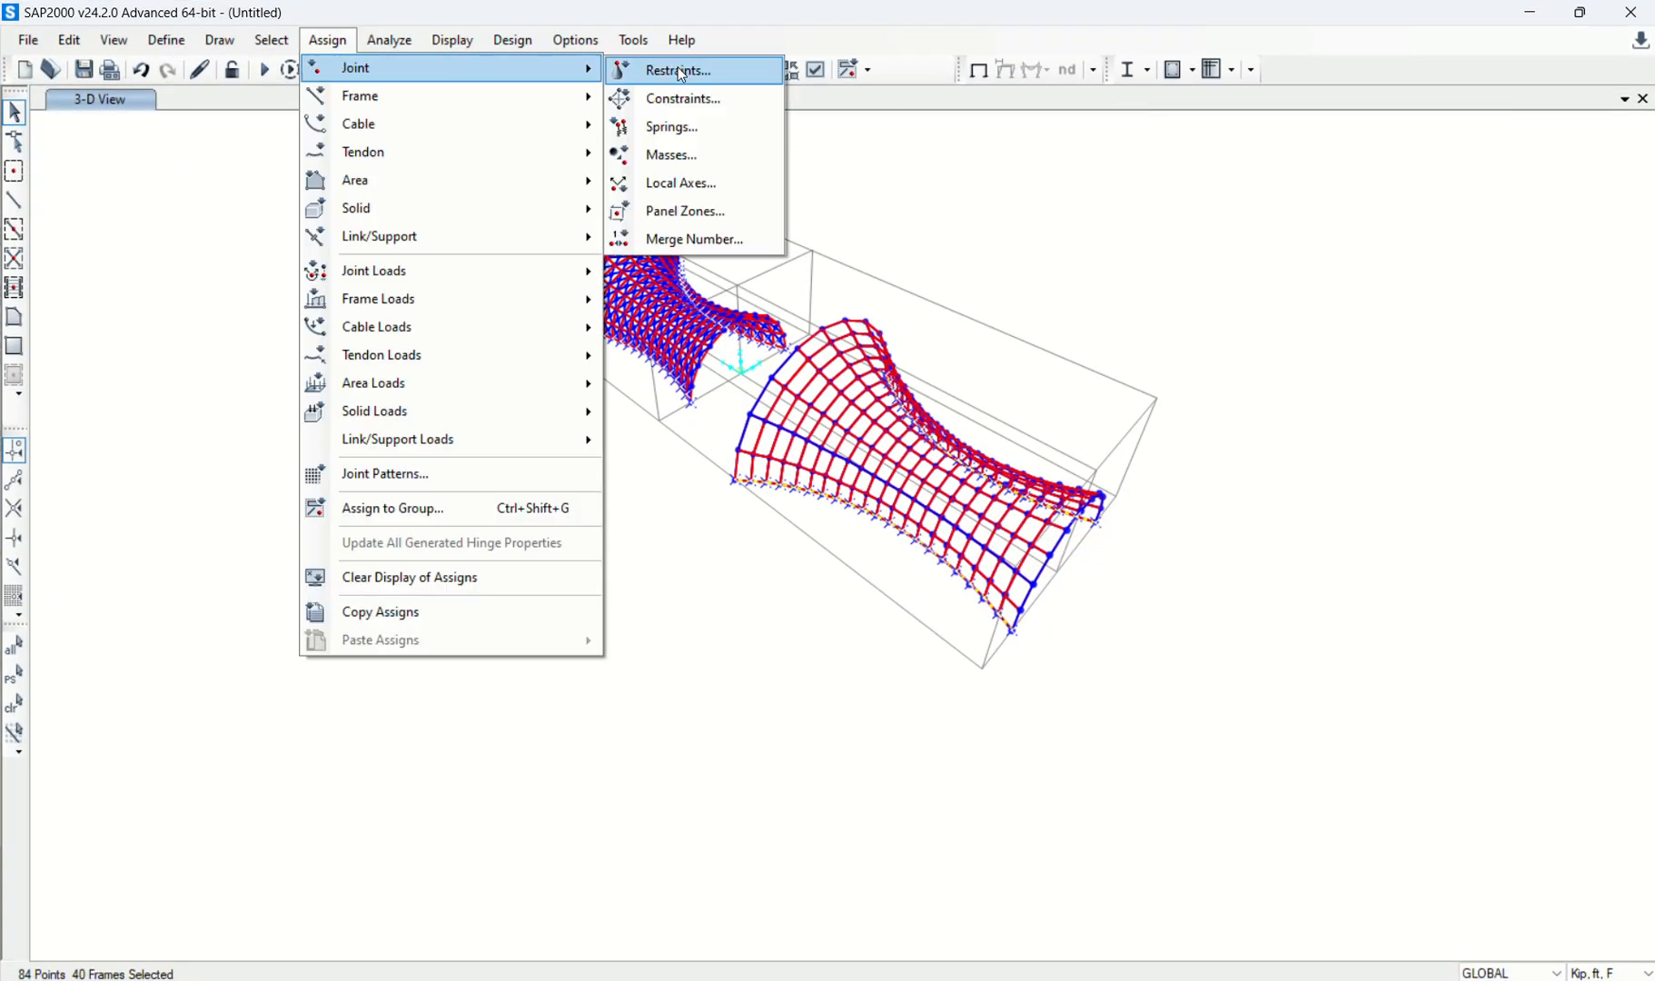
click(682, 73)
click(724, 565)
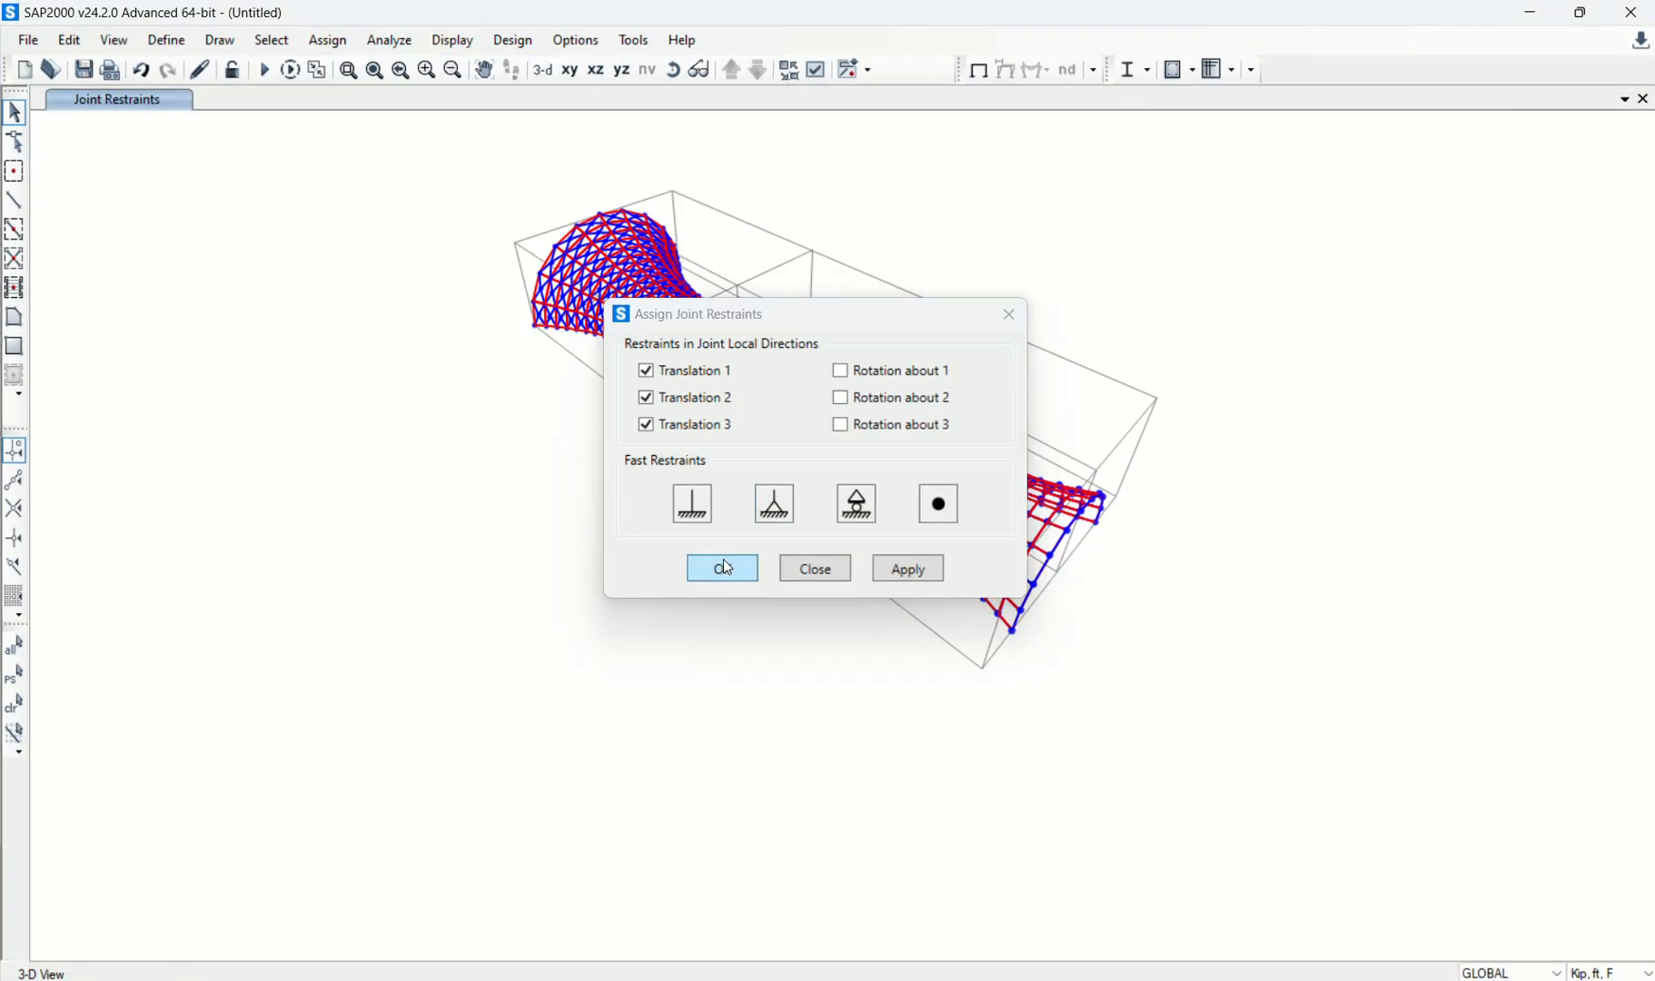
click(673, 70)
drag(783, 734, 968, 749)
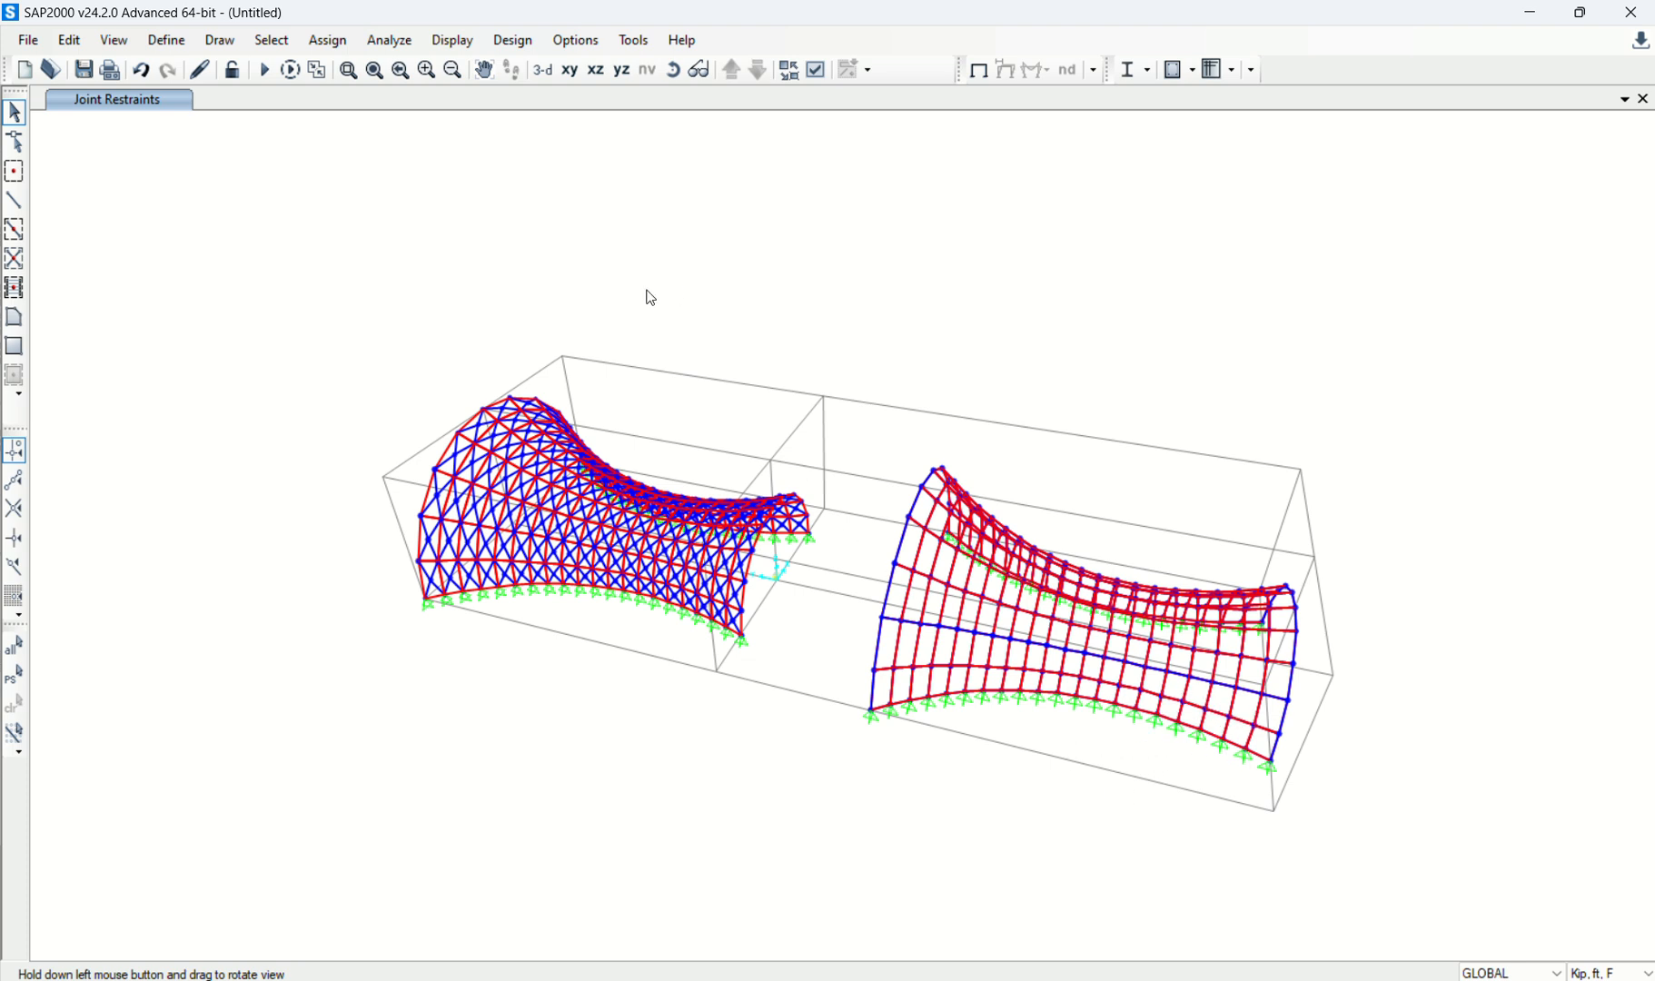
Step: Add a United States steel material of standard ASTM A500, Grade B, Fy 46 (HSS Rect.)
click(167, 40)
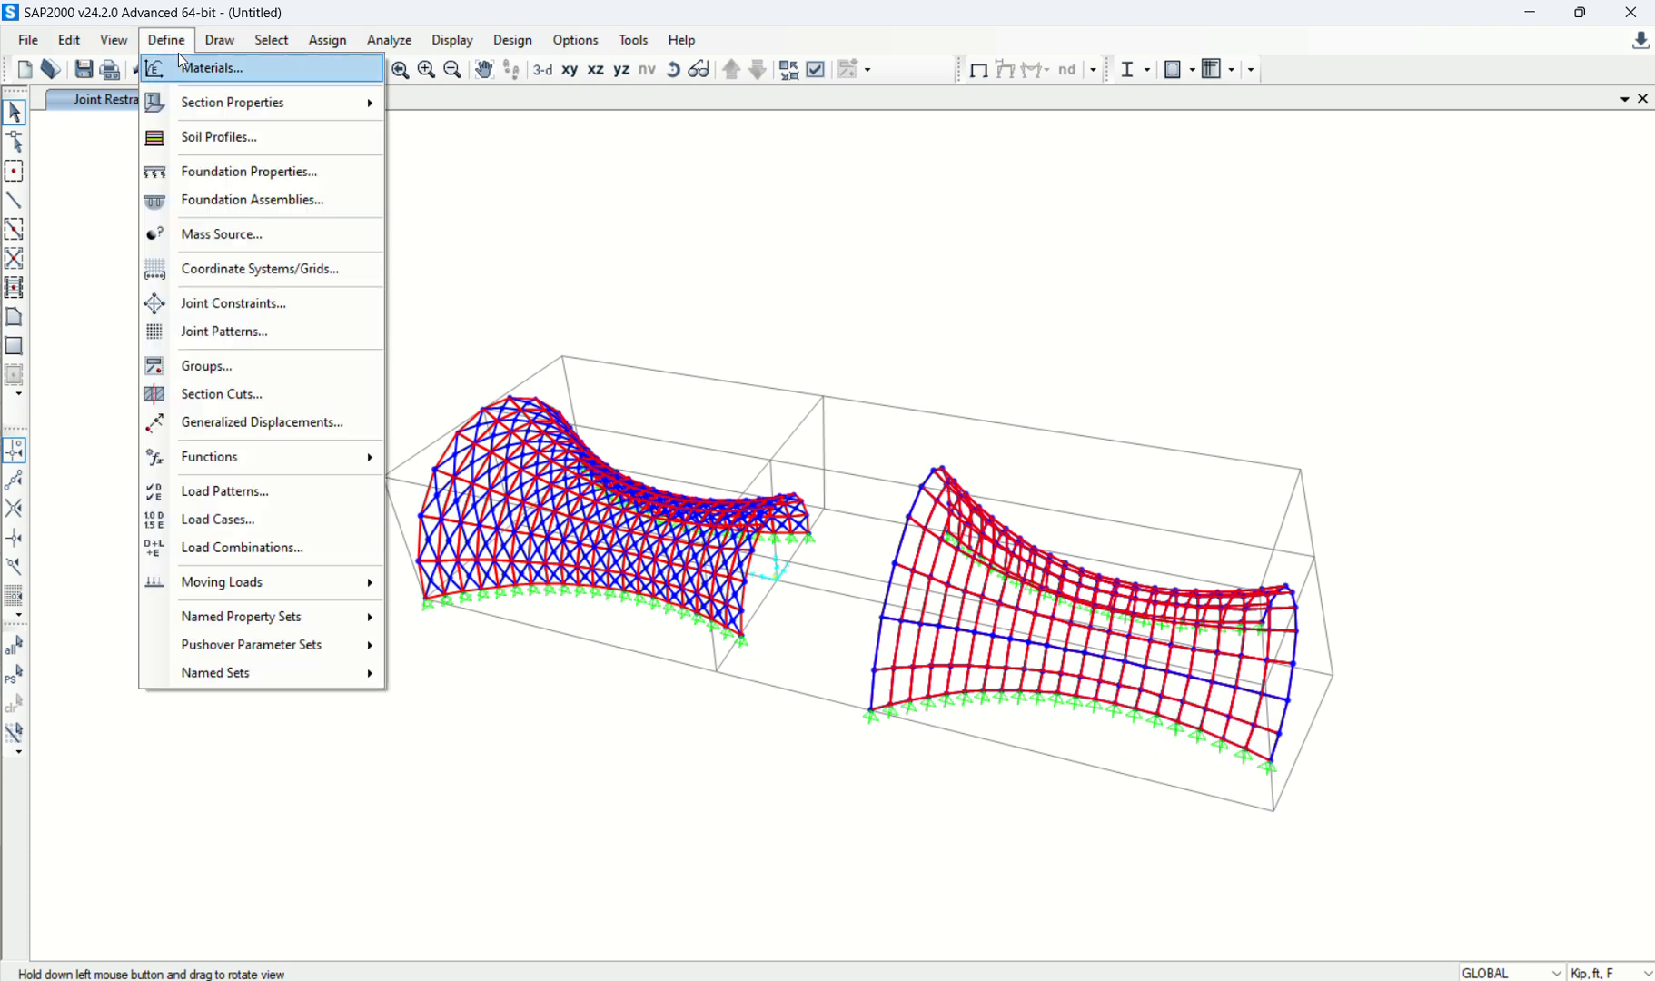
click(187, 73)
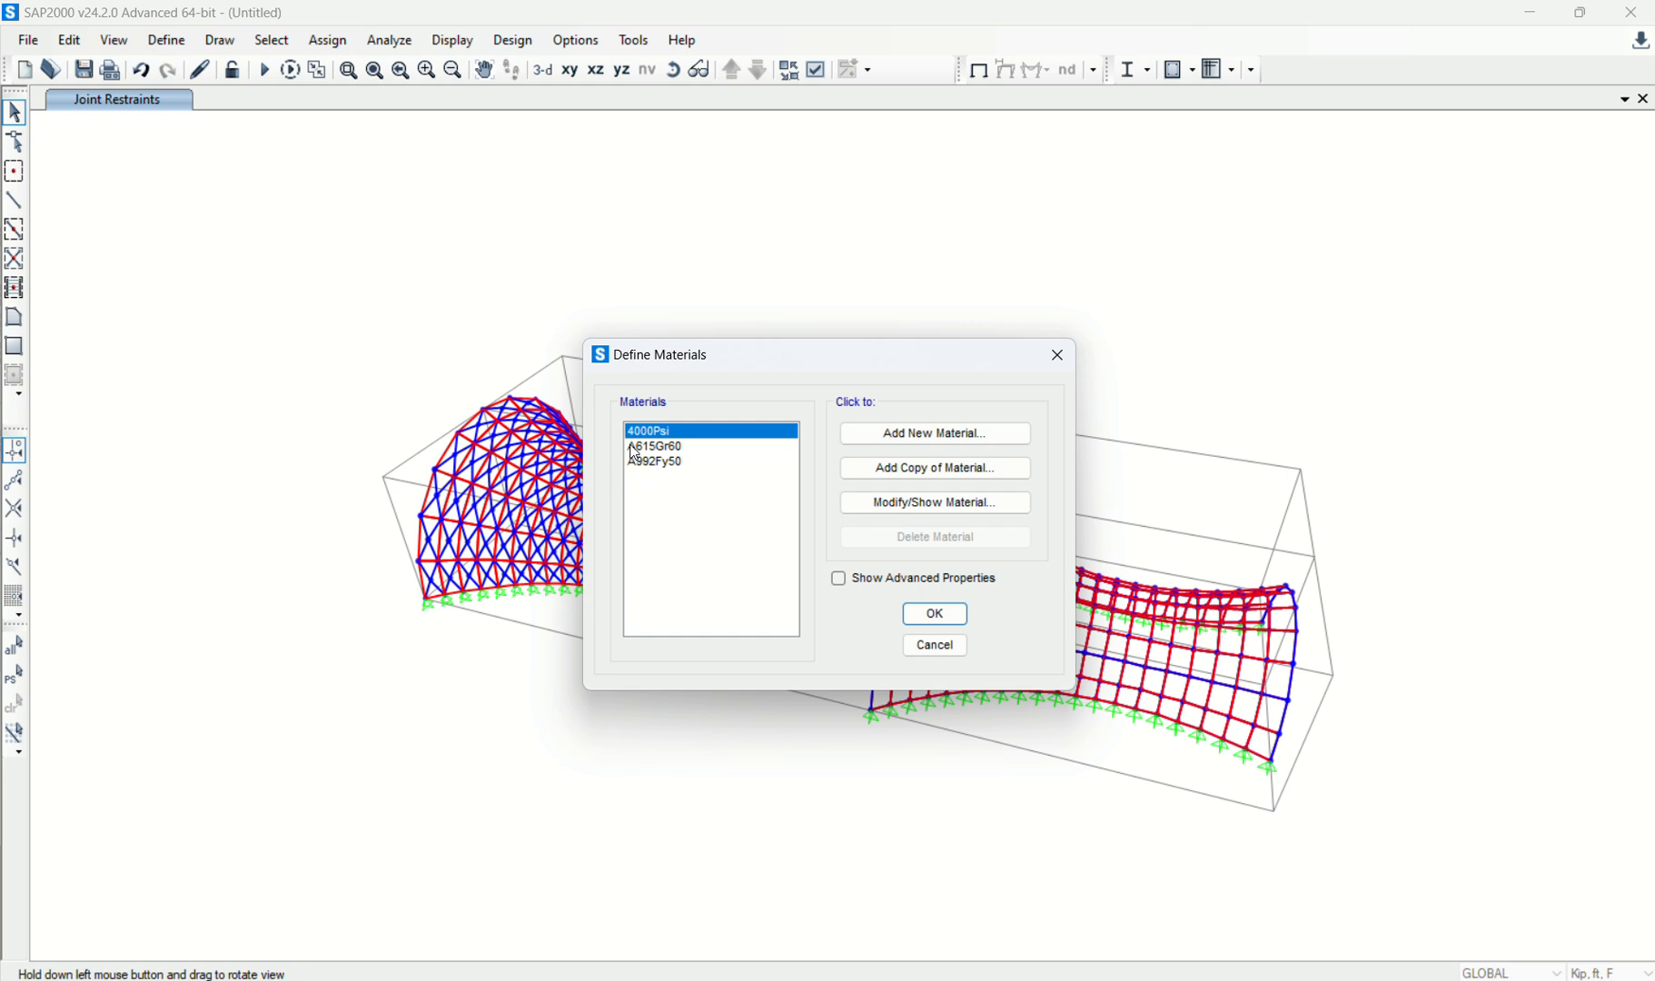
click(928, 442)
click(831, 531)
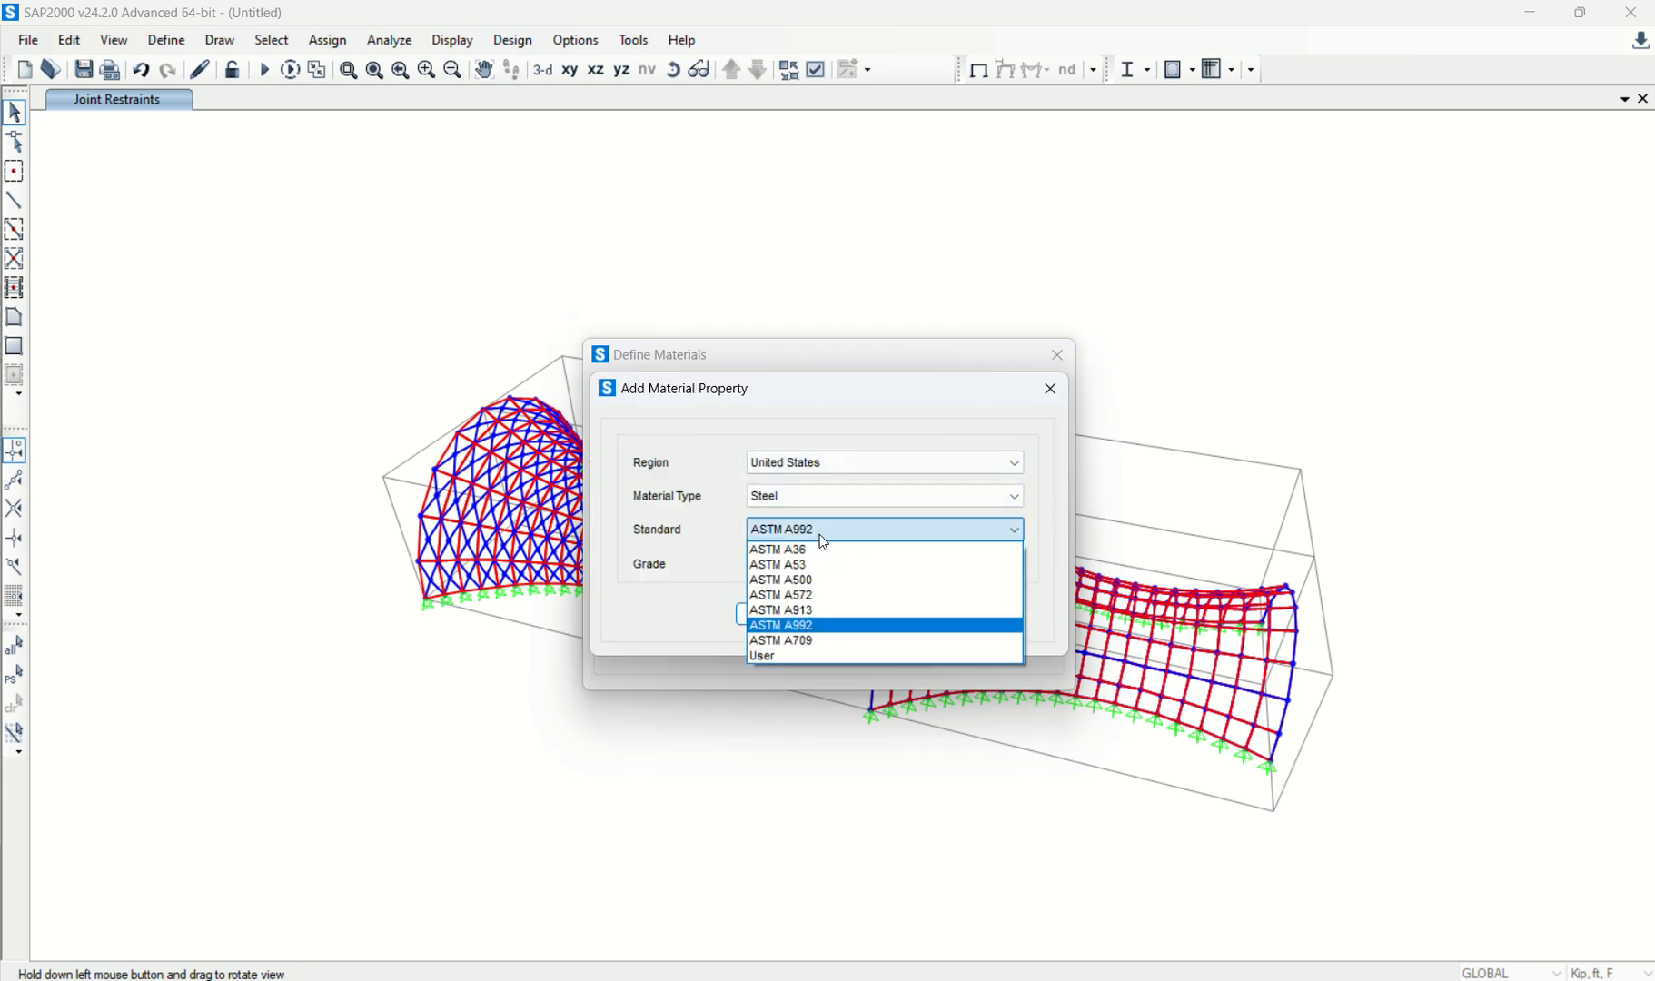
click(816, 580)
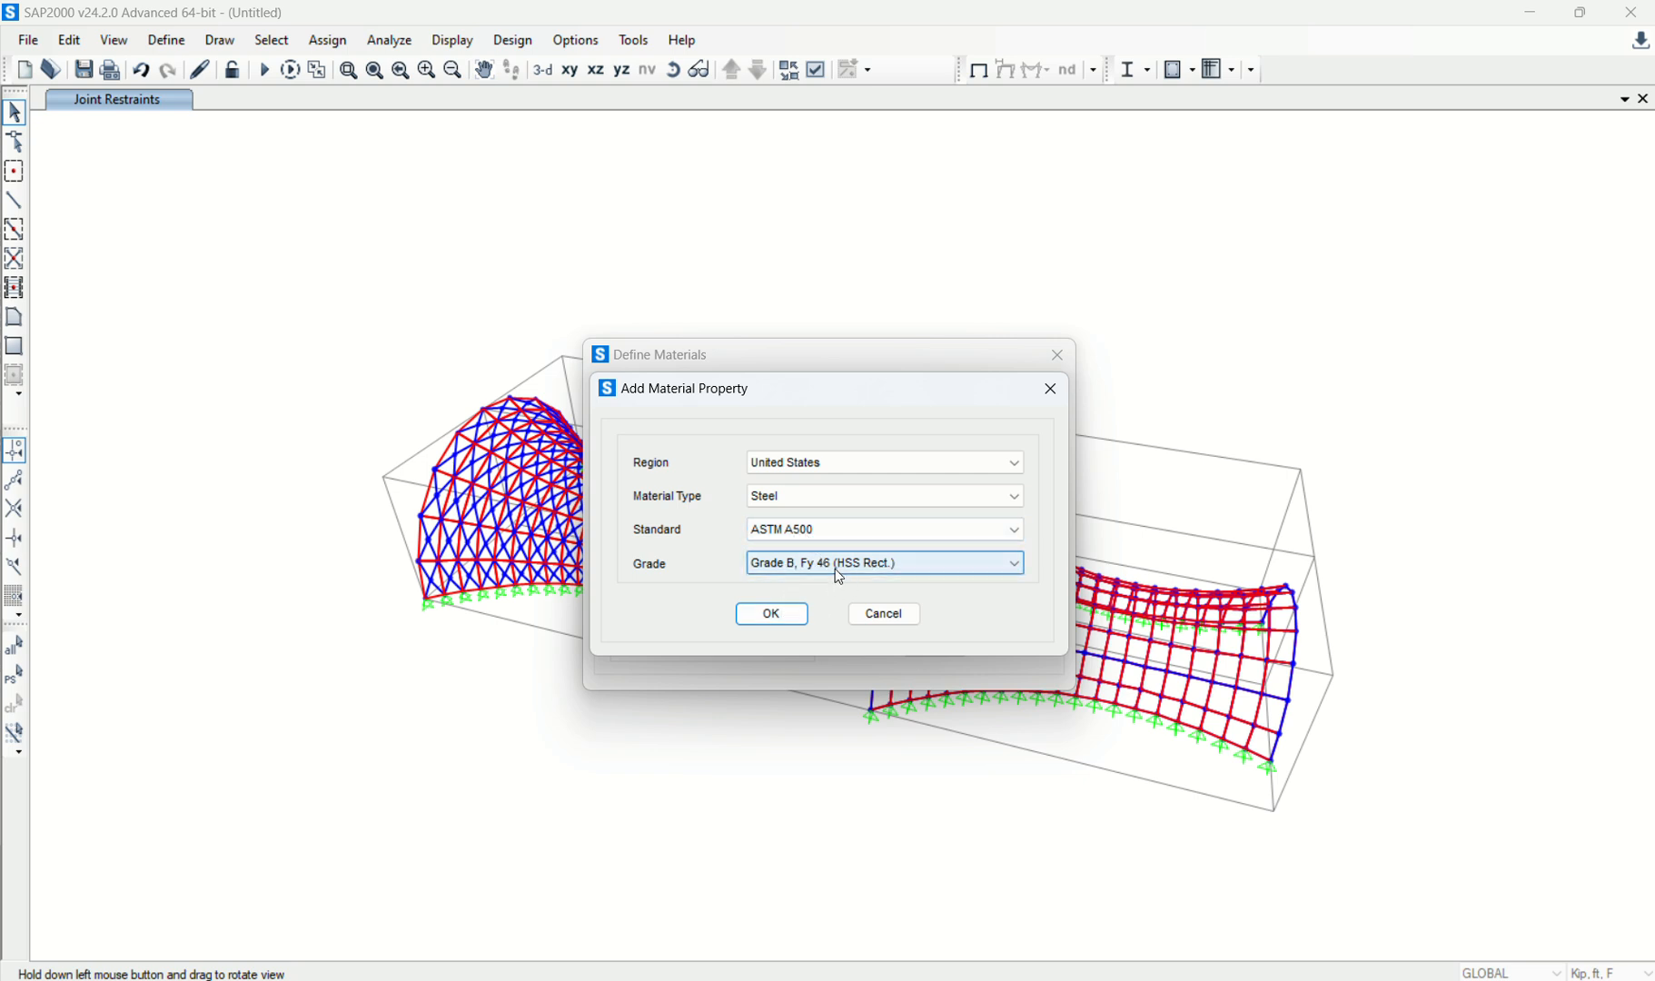
click(772, 614)
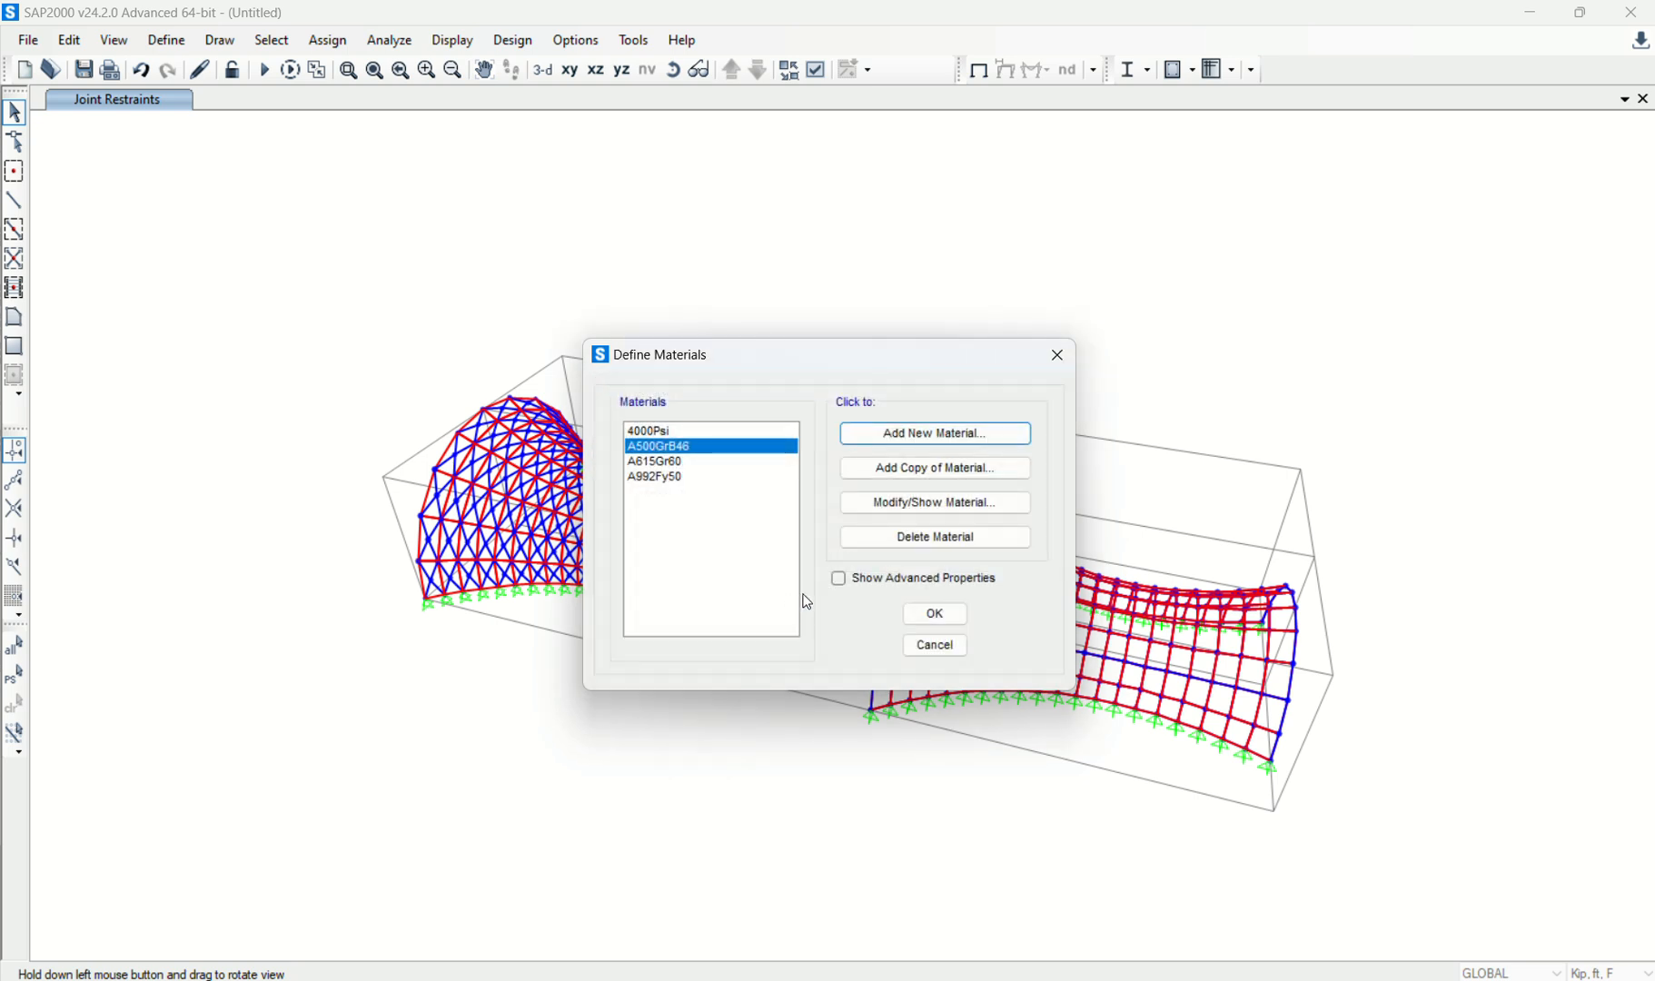
click(927, 615)
Step: Start importing a new Box/Tube frame section from the AISC14.pro property file
click(167, 40)
mouse_move(345, 103)
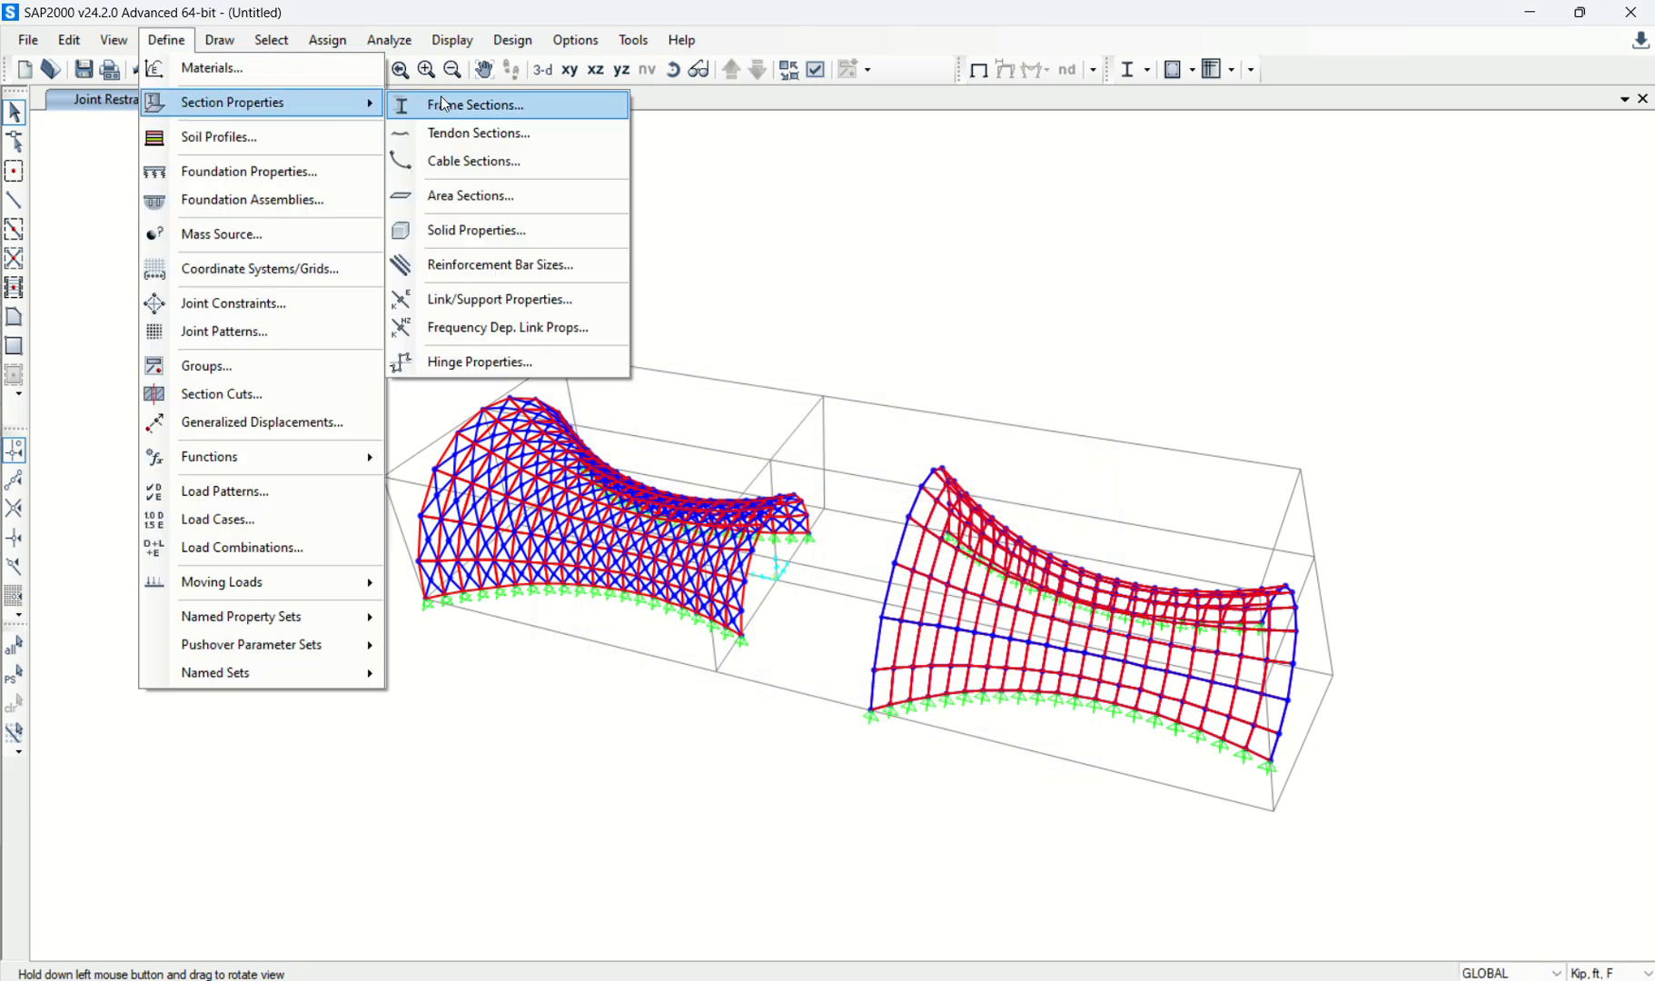
click(445, 103)
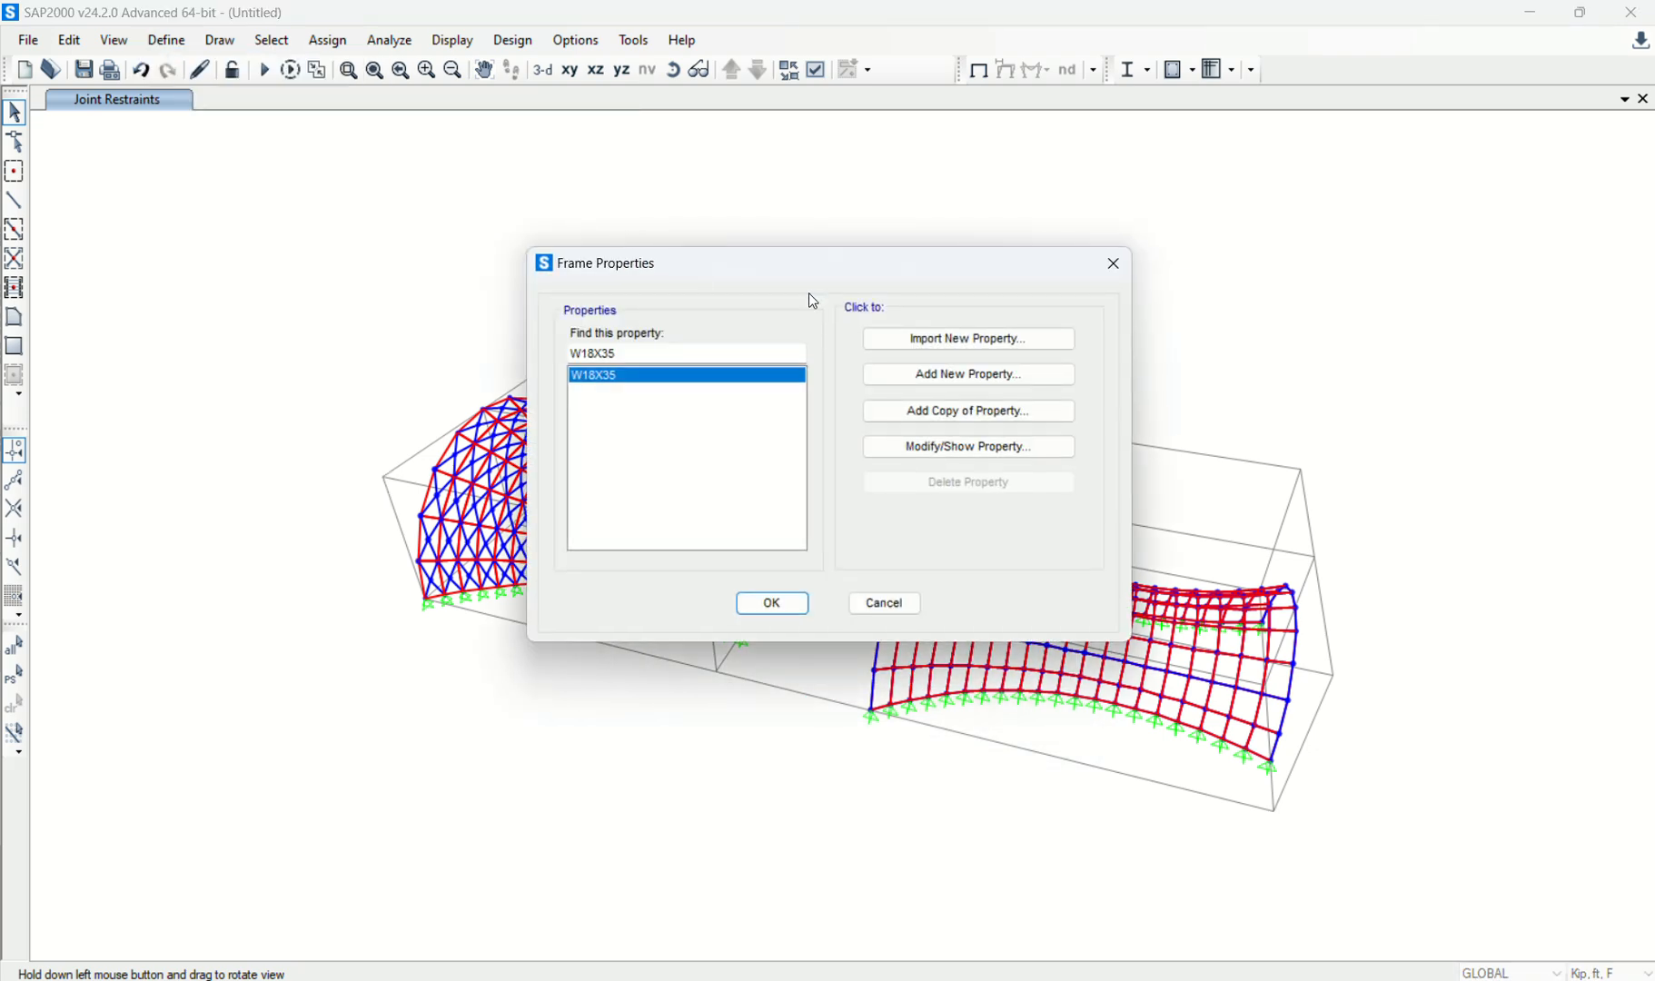
click(954, 339)
click(1020, 540)
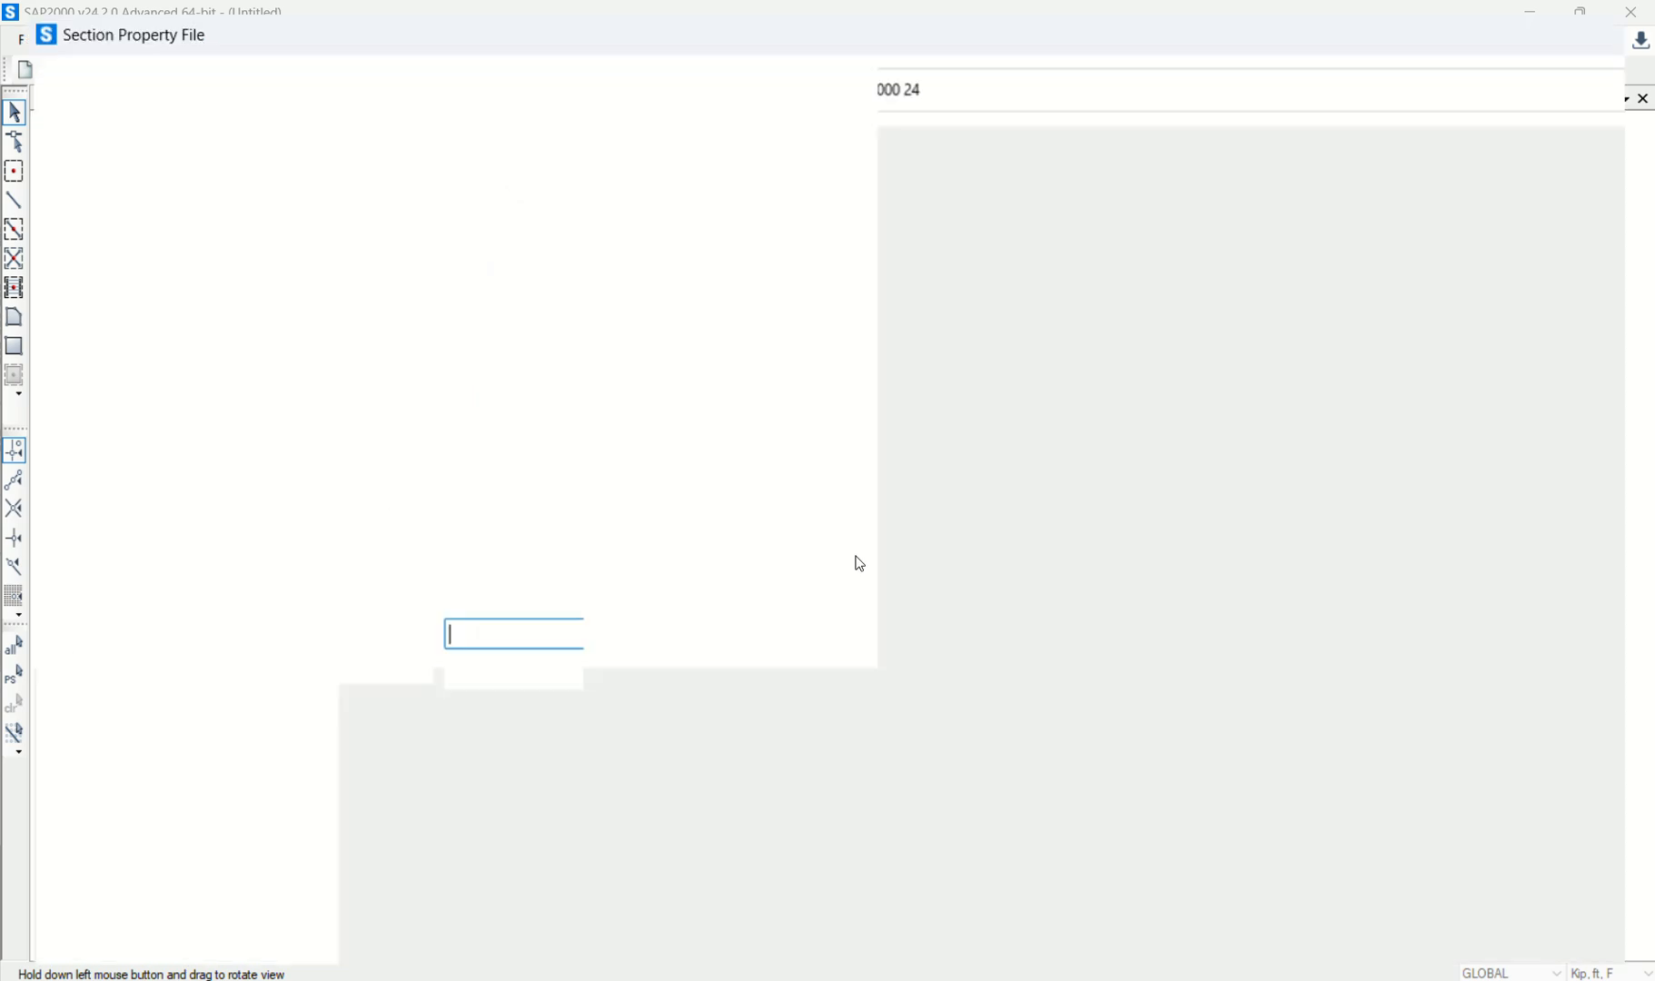
double_click(356, 747)
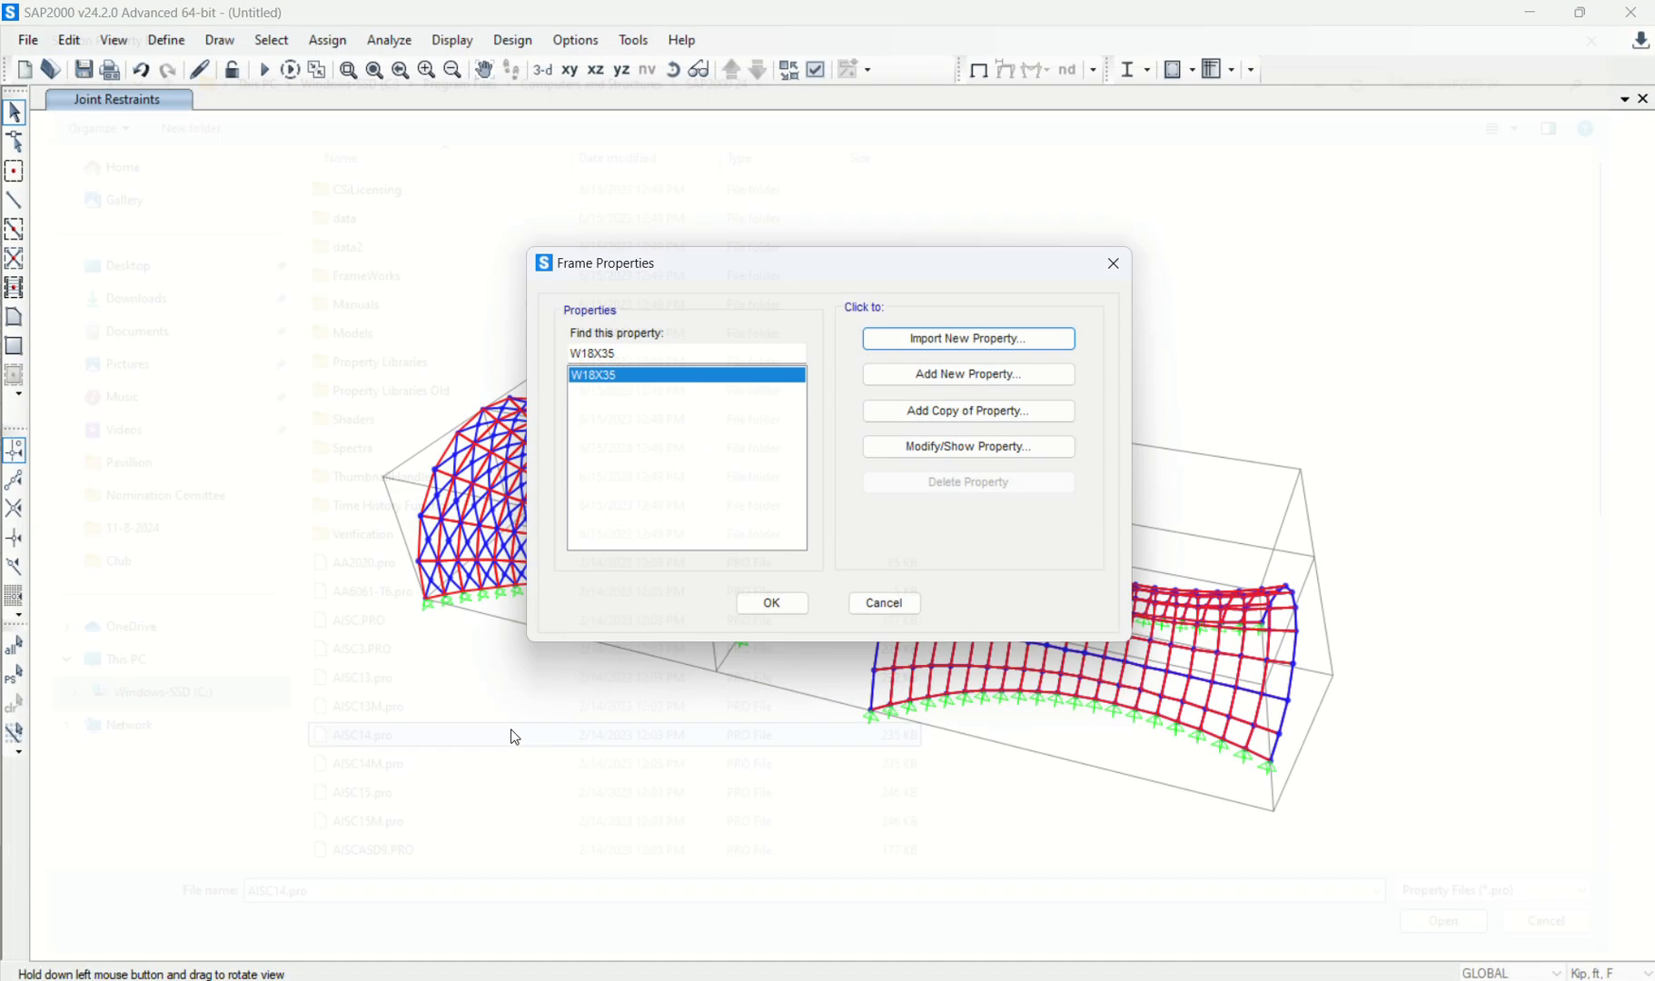
click(829, 673)
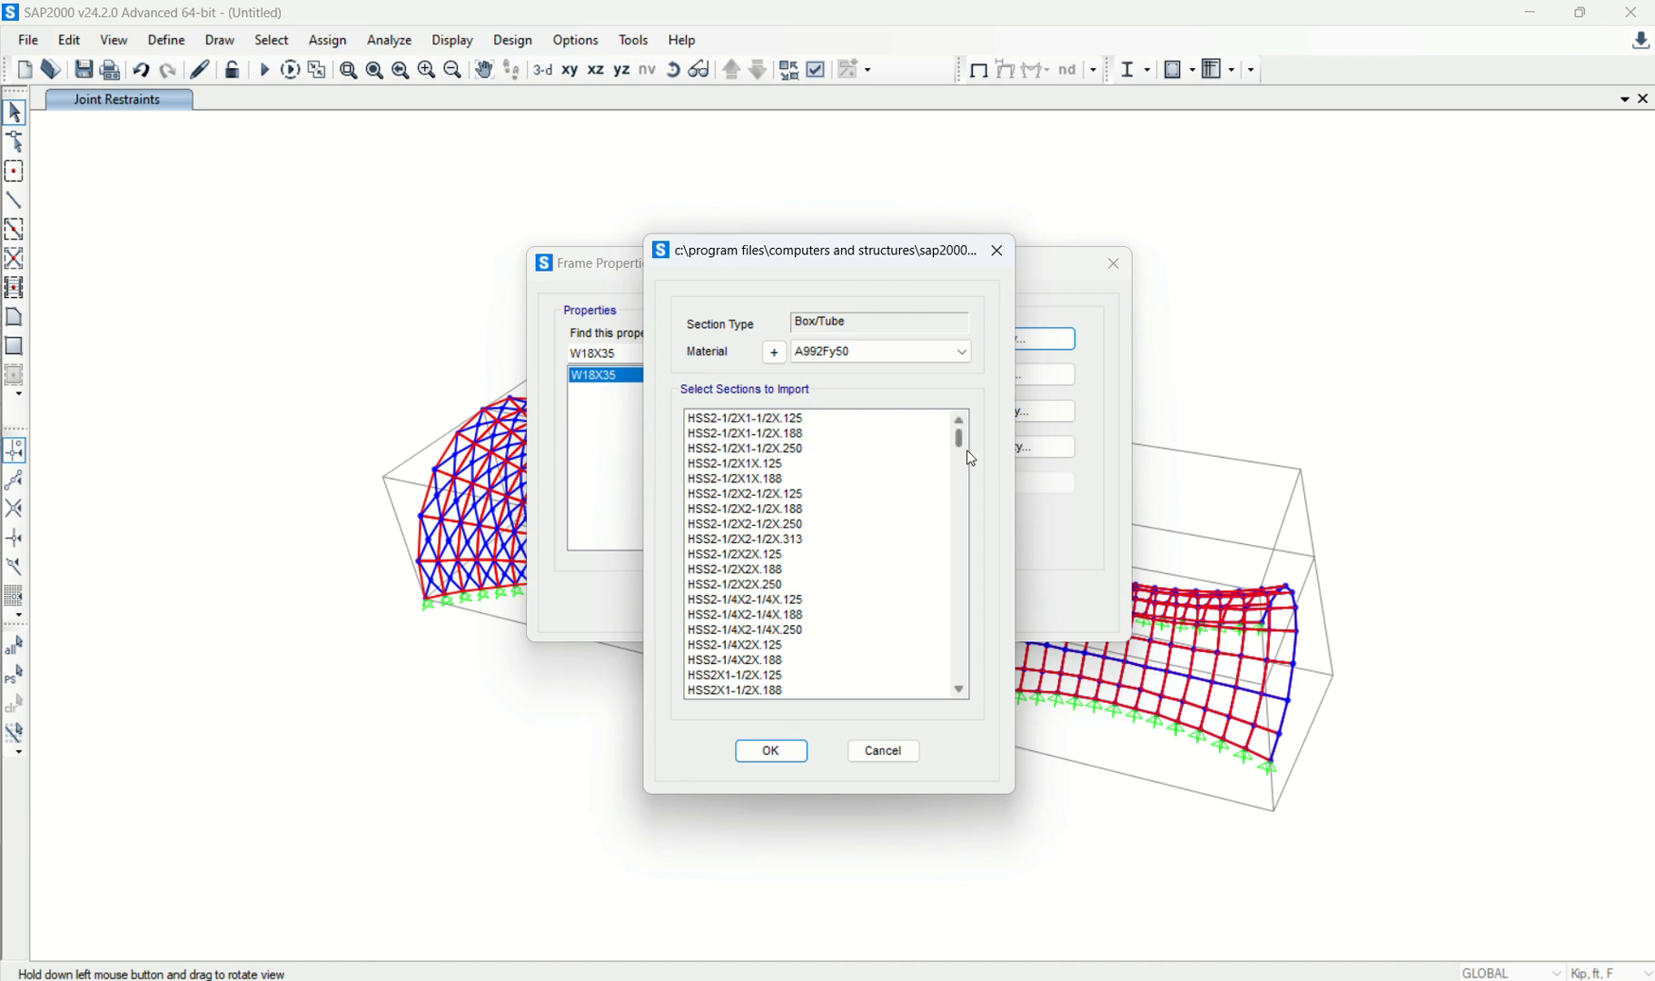
Step: Choose HSS8X4X.250 as the tube section to import
drag(963, 444, 968, 528)
click(755, 494)
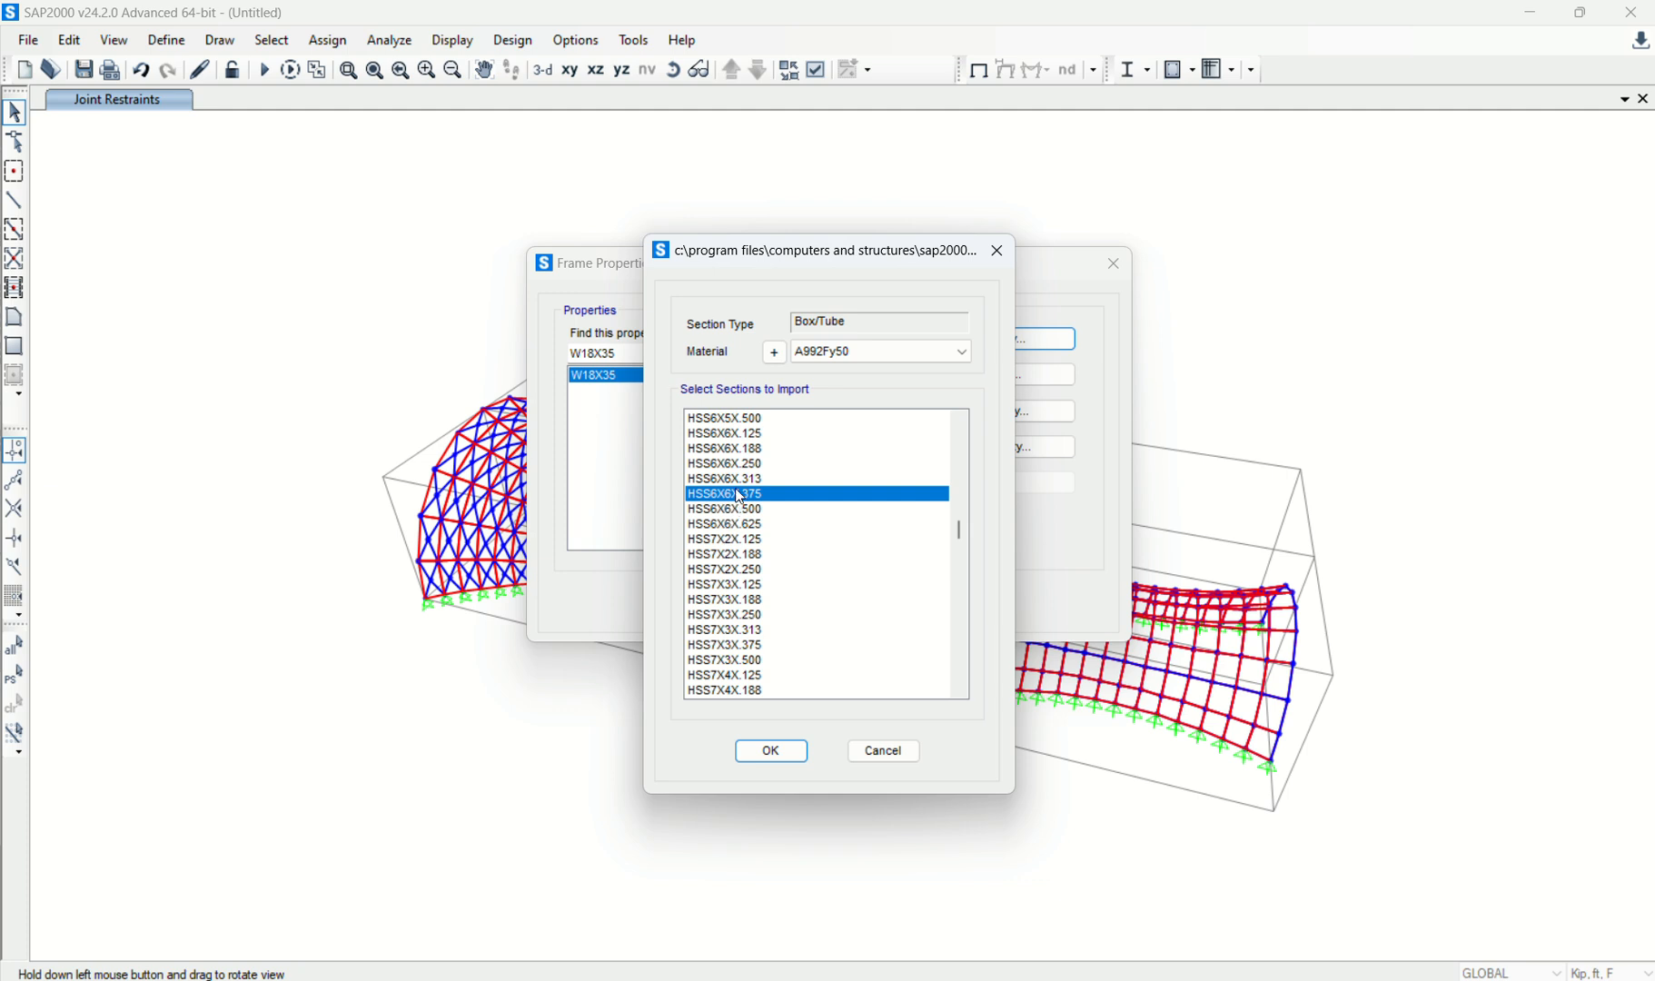
scroll(736, 482, up, 1)
scroll(736, 594, down, 1)
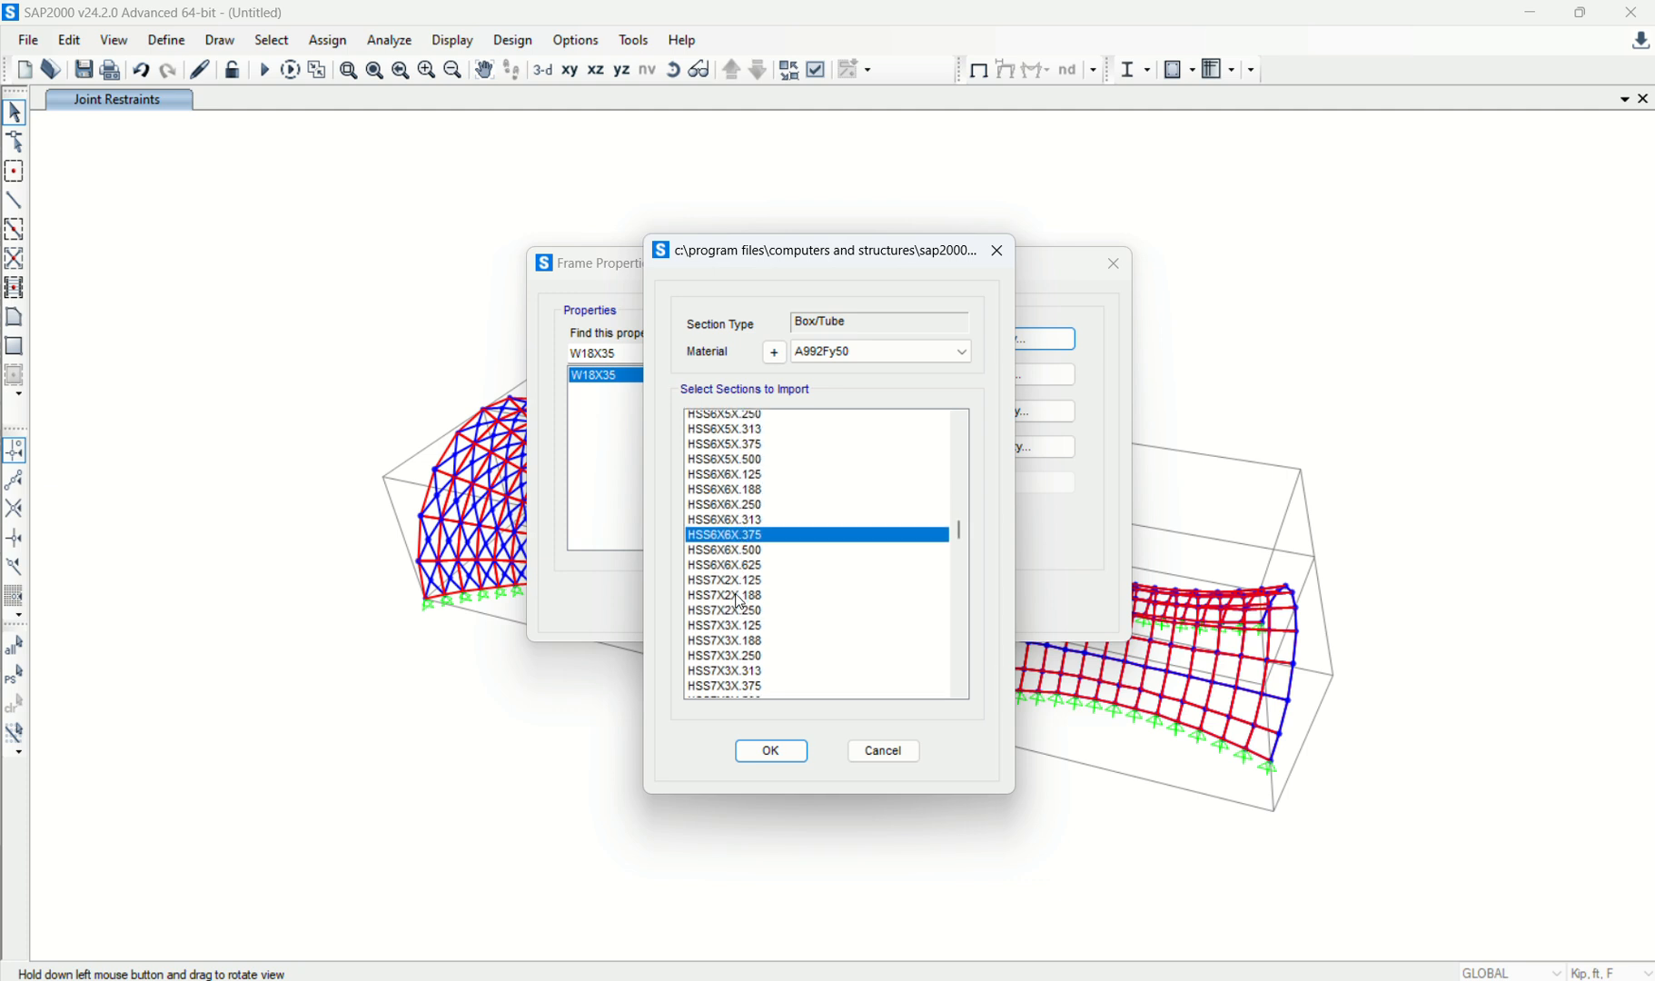
scroll(740, 602, down, 5)
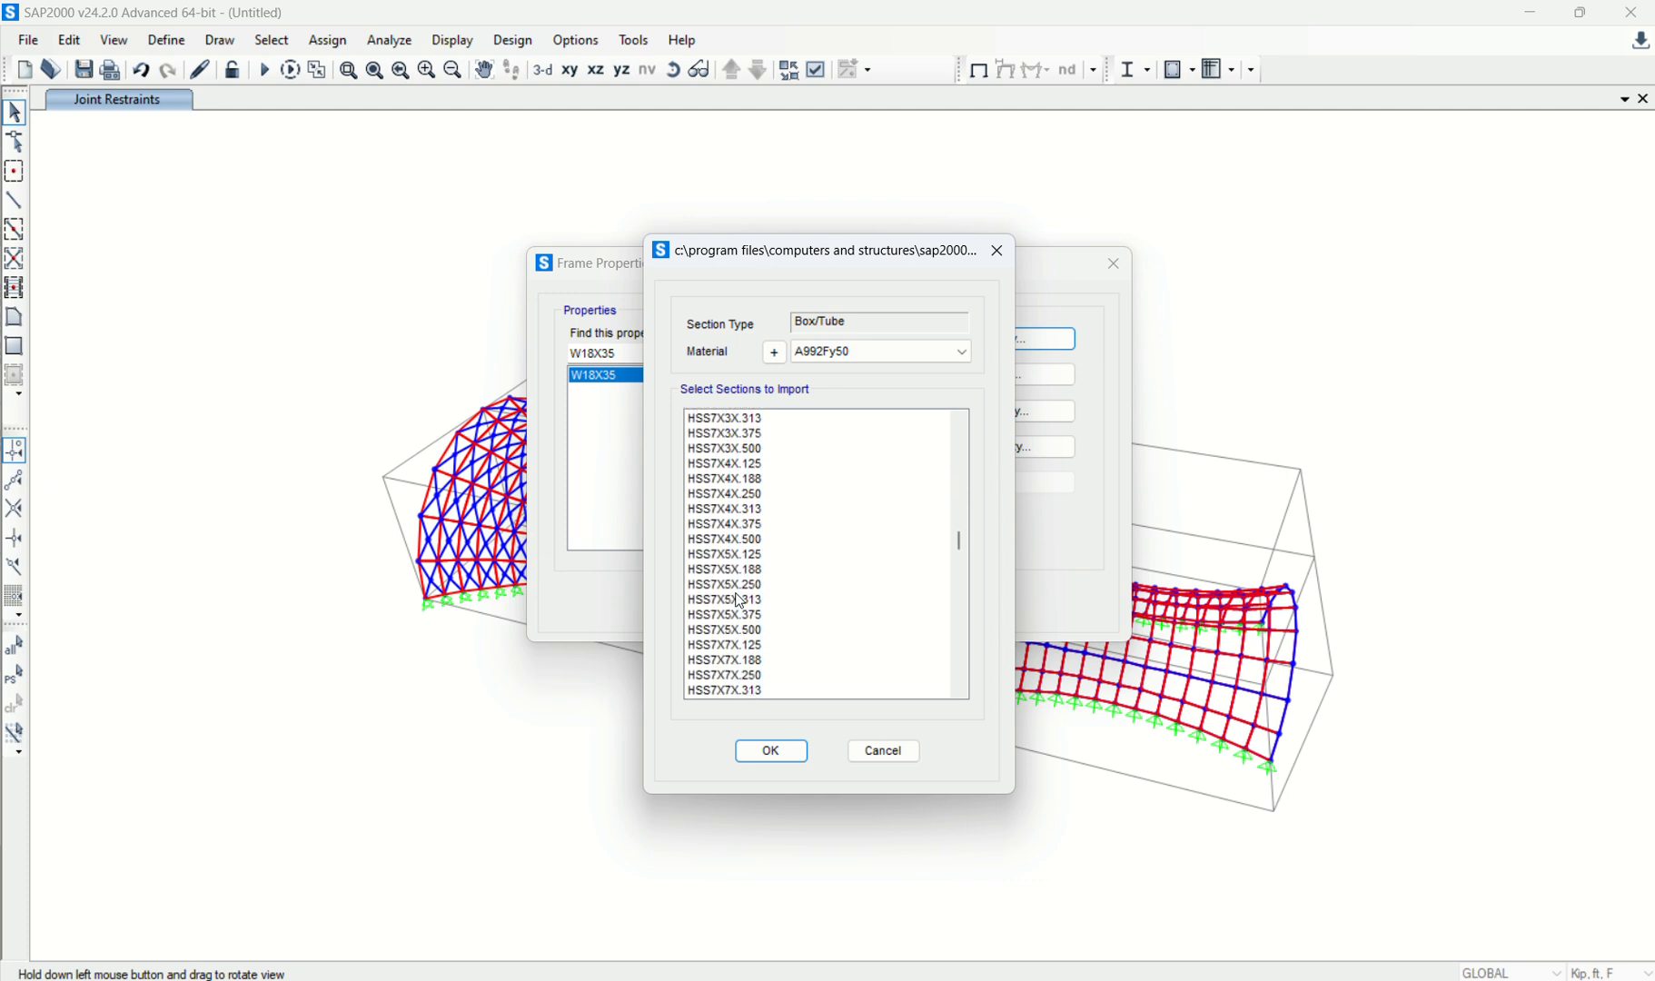
scroll(740, 603, down, 3)
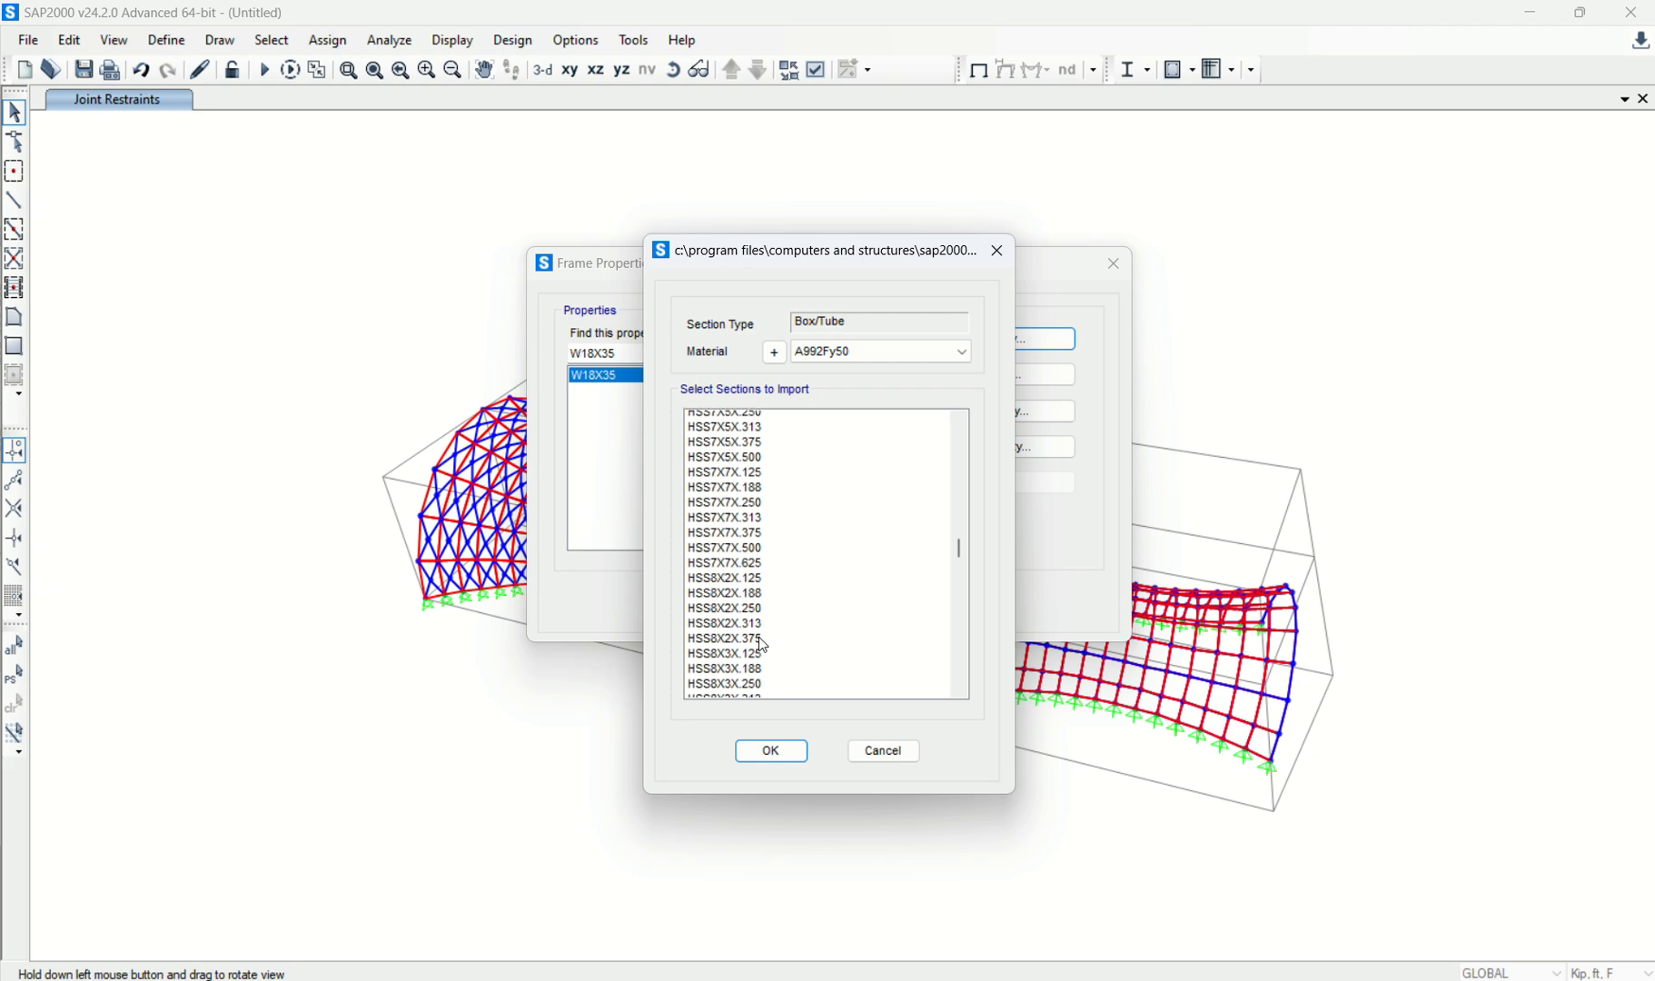
scroll(763, 647, down, 2)
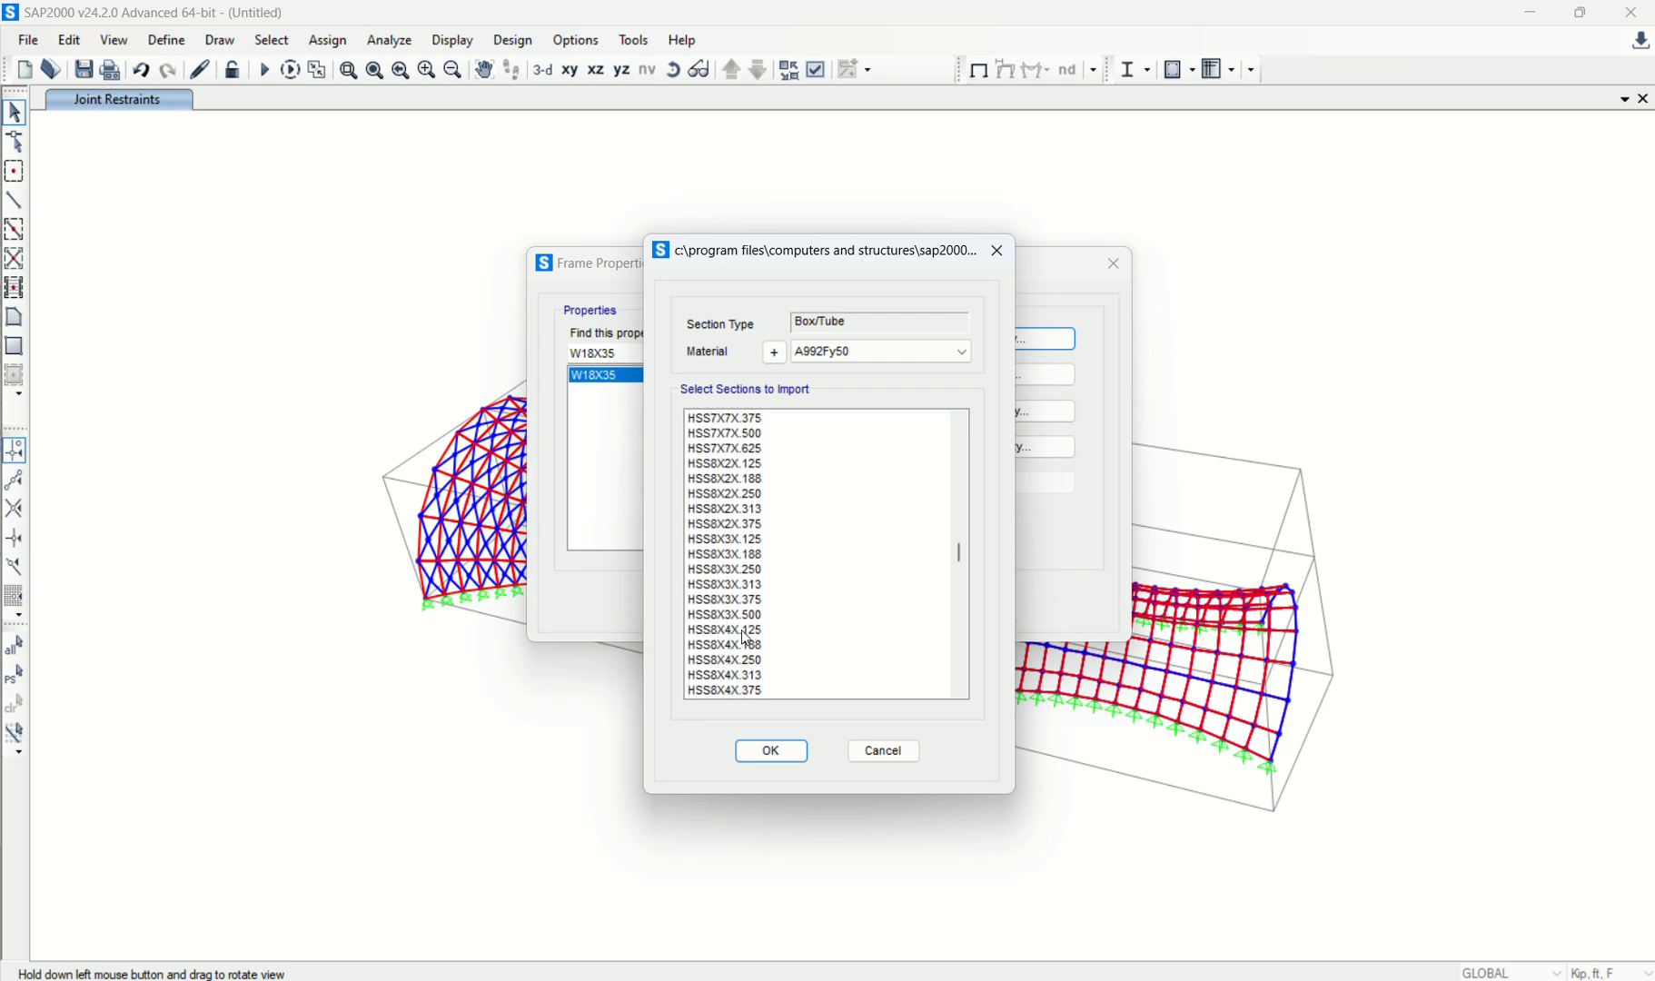
click(745, 633)
click(755, 662)
click(771, 751)
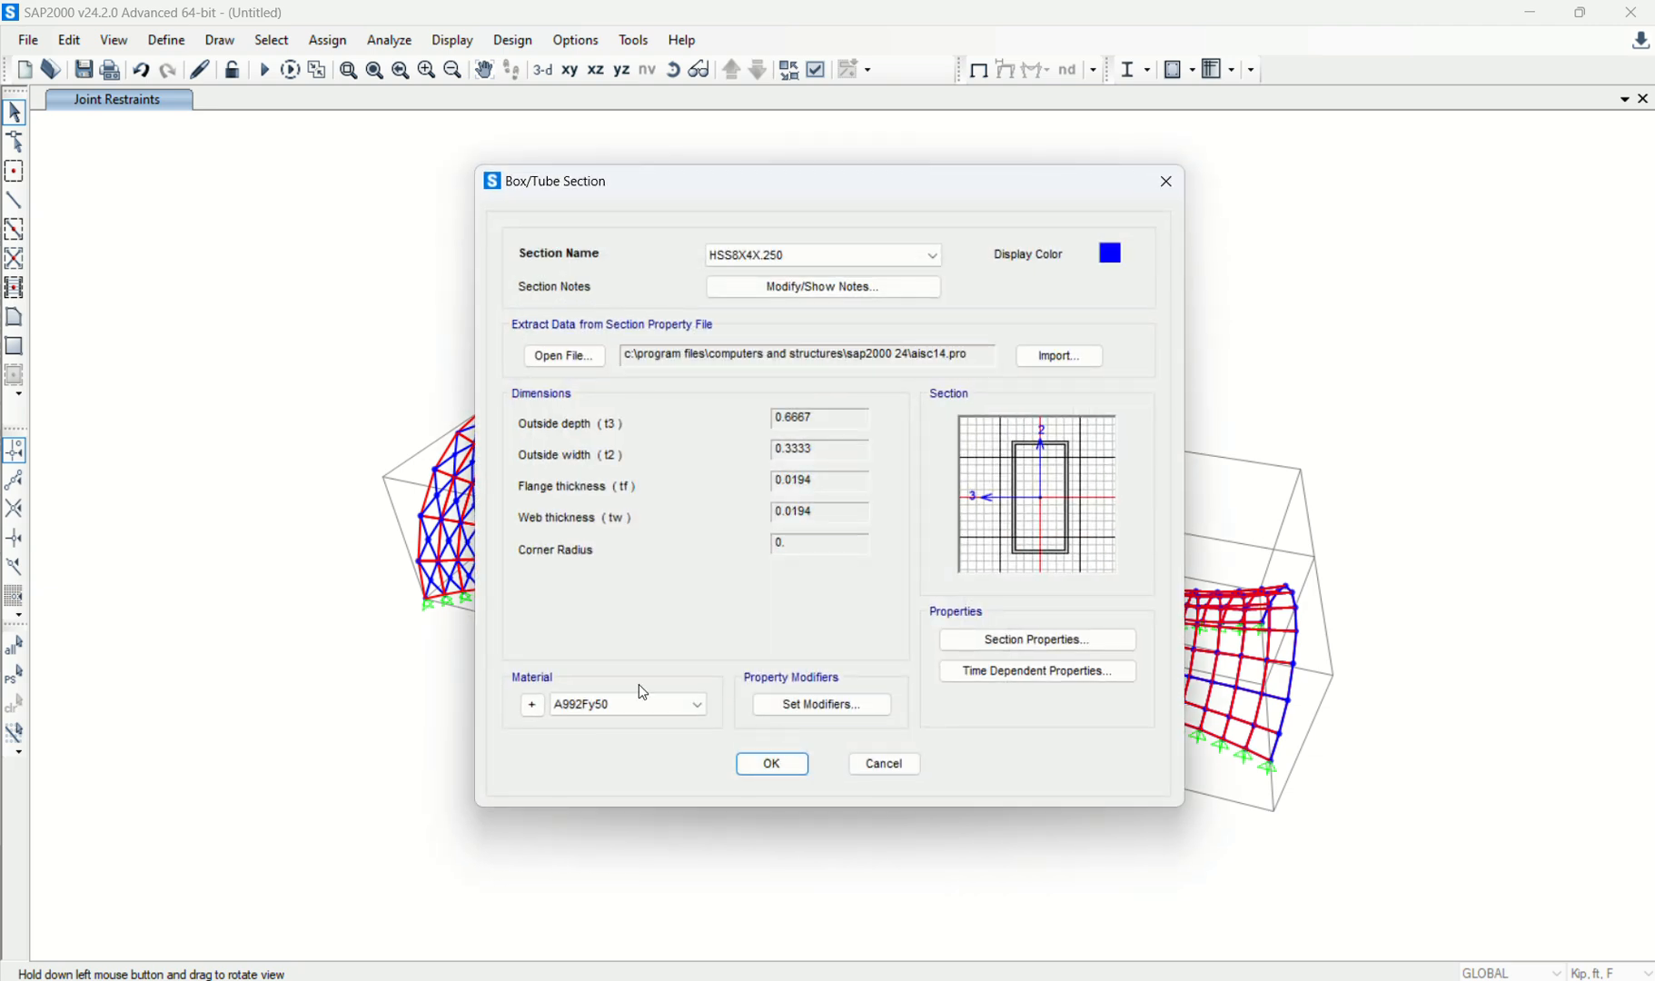
Step: Set the HSS8X4X.250 section's material to A500GrB46 and accept the new frame property
click(619, 704)
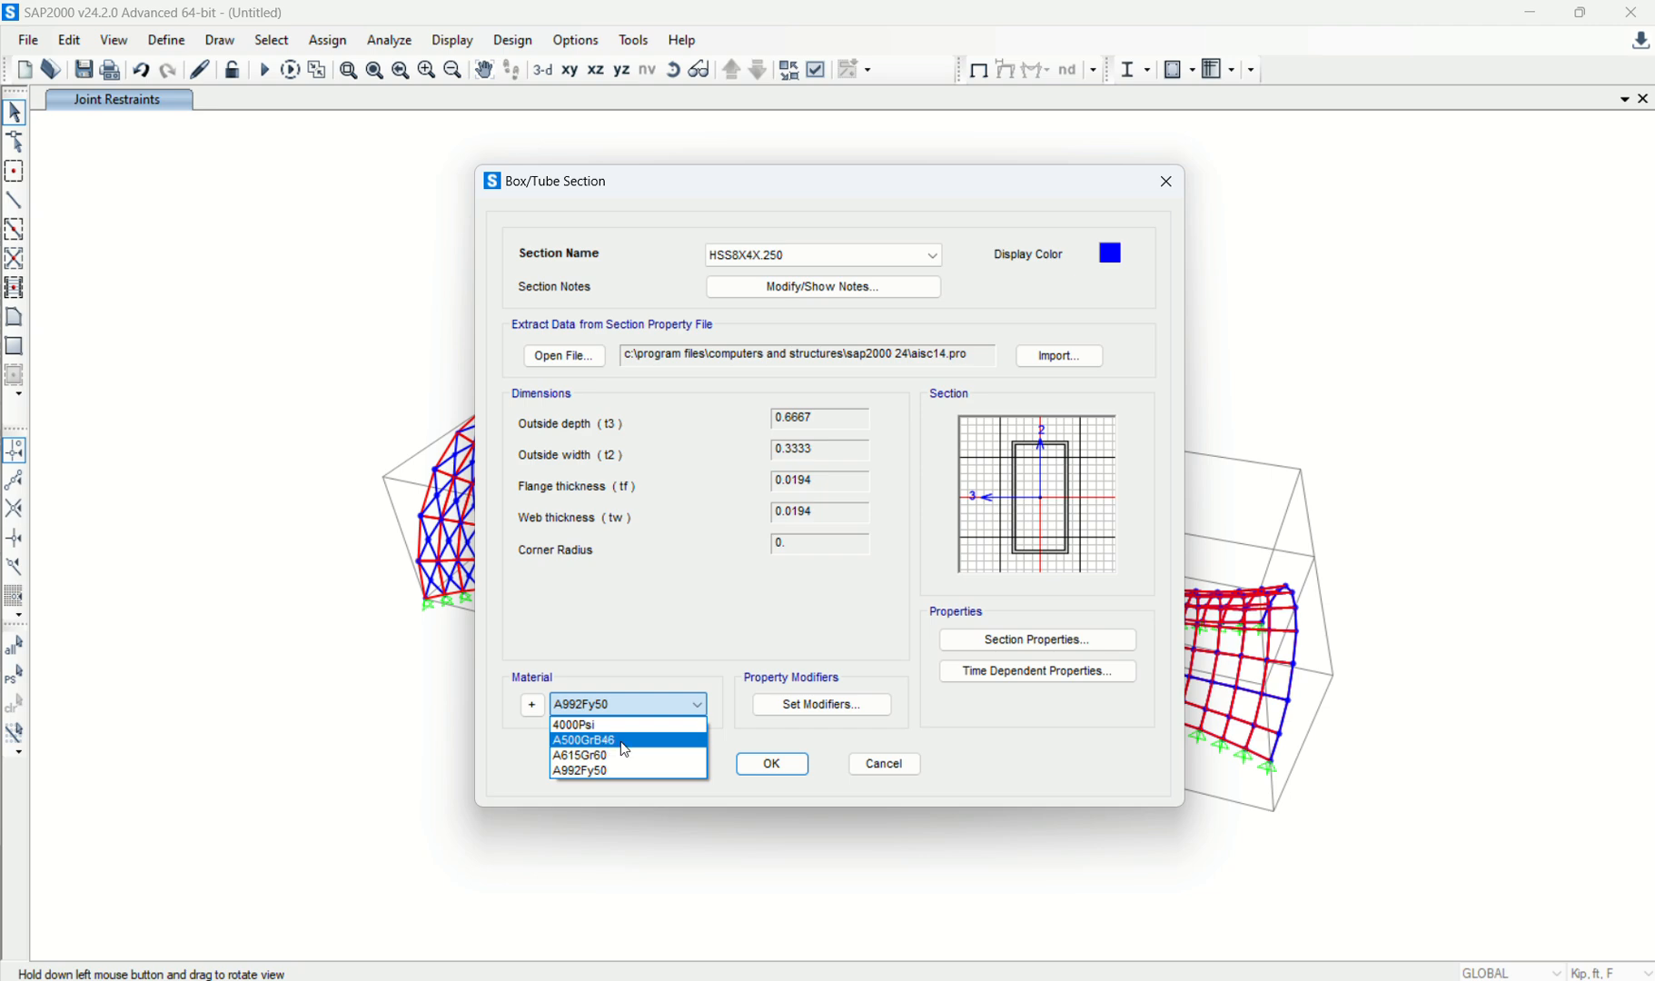
click(617, 740)
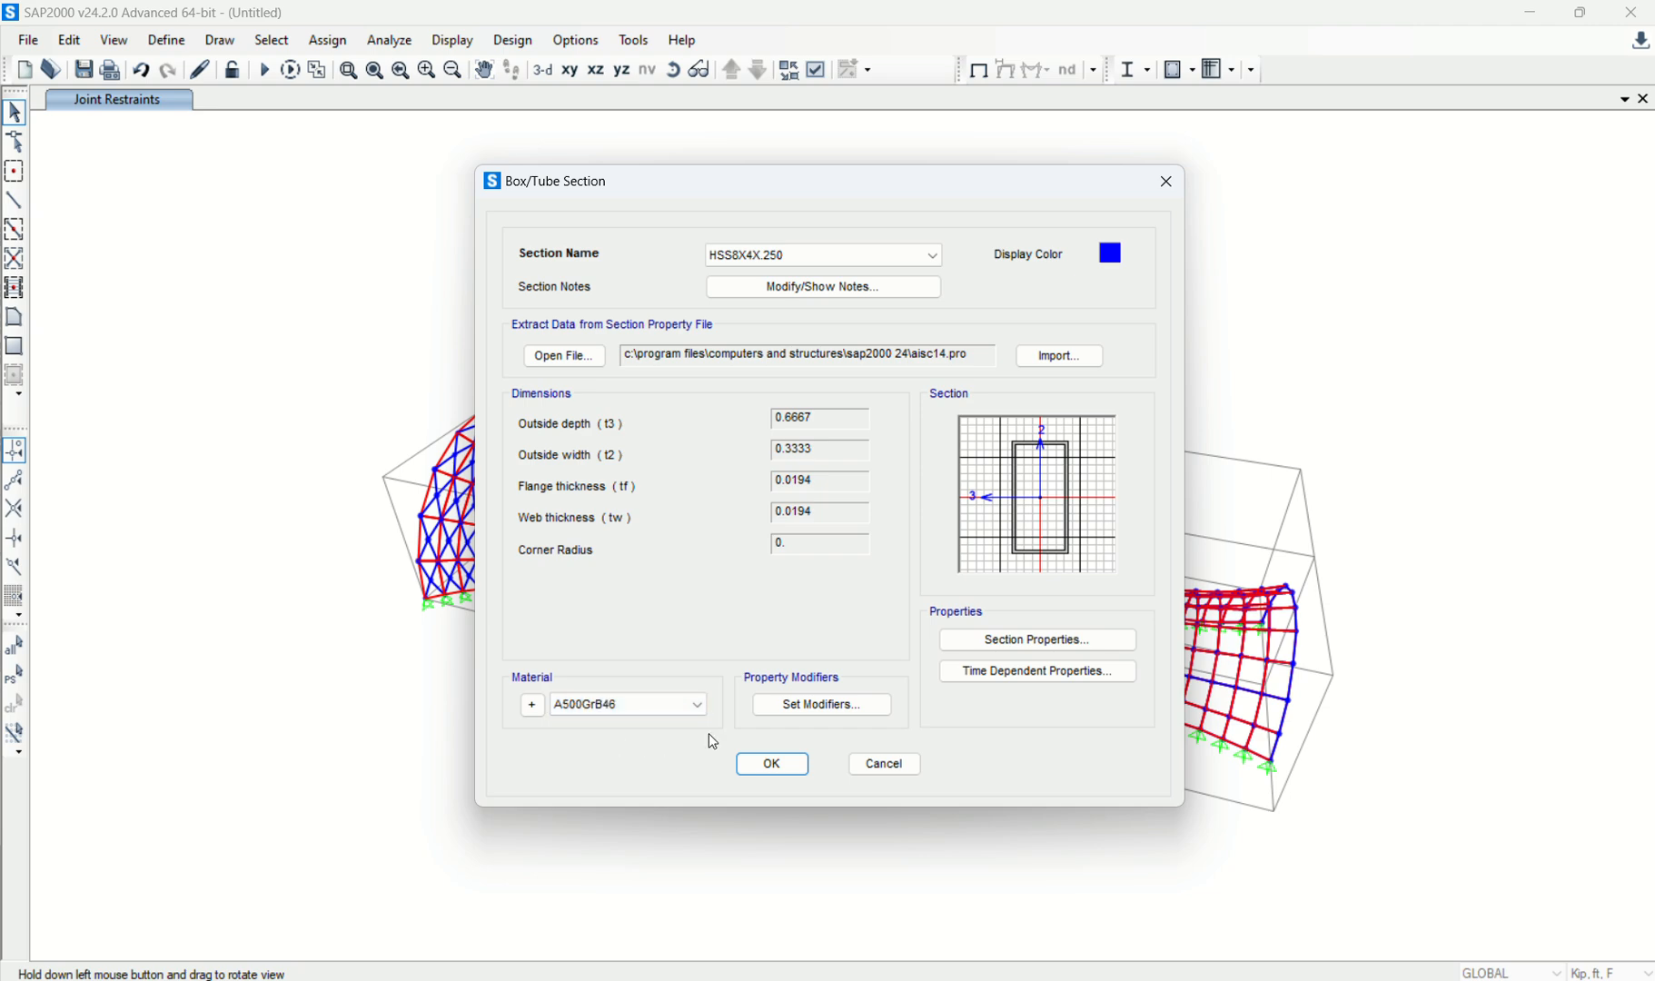
click(773, 764)
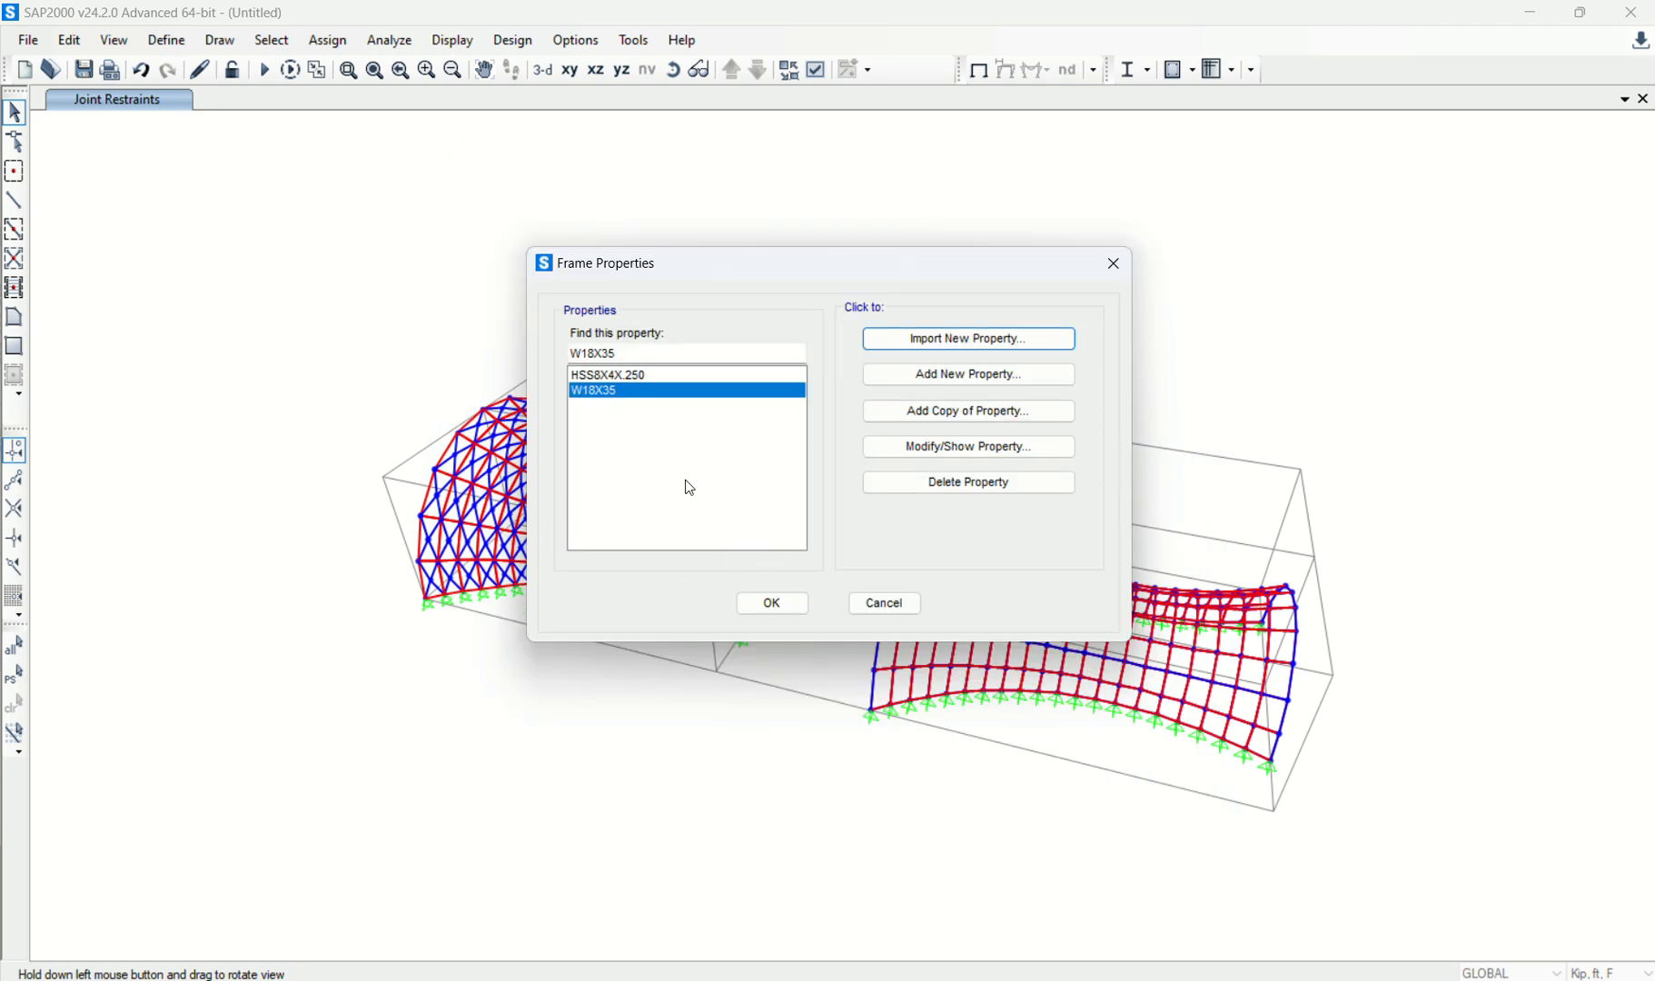
click(772, 603)
Step: Select both vaults completely and assign the HSS8X4X.250 frame section to them
drag(299, 300, 1462, 883)
click(328, 40)
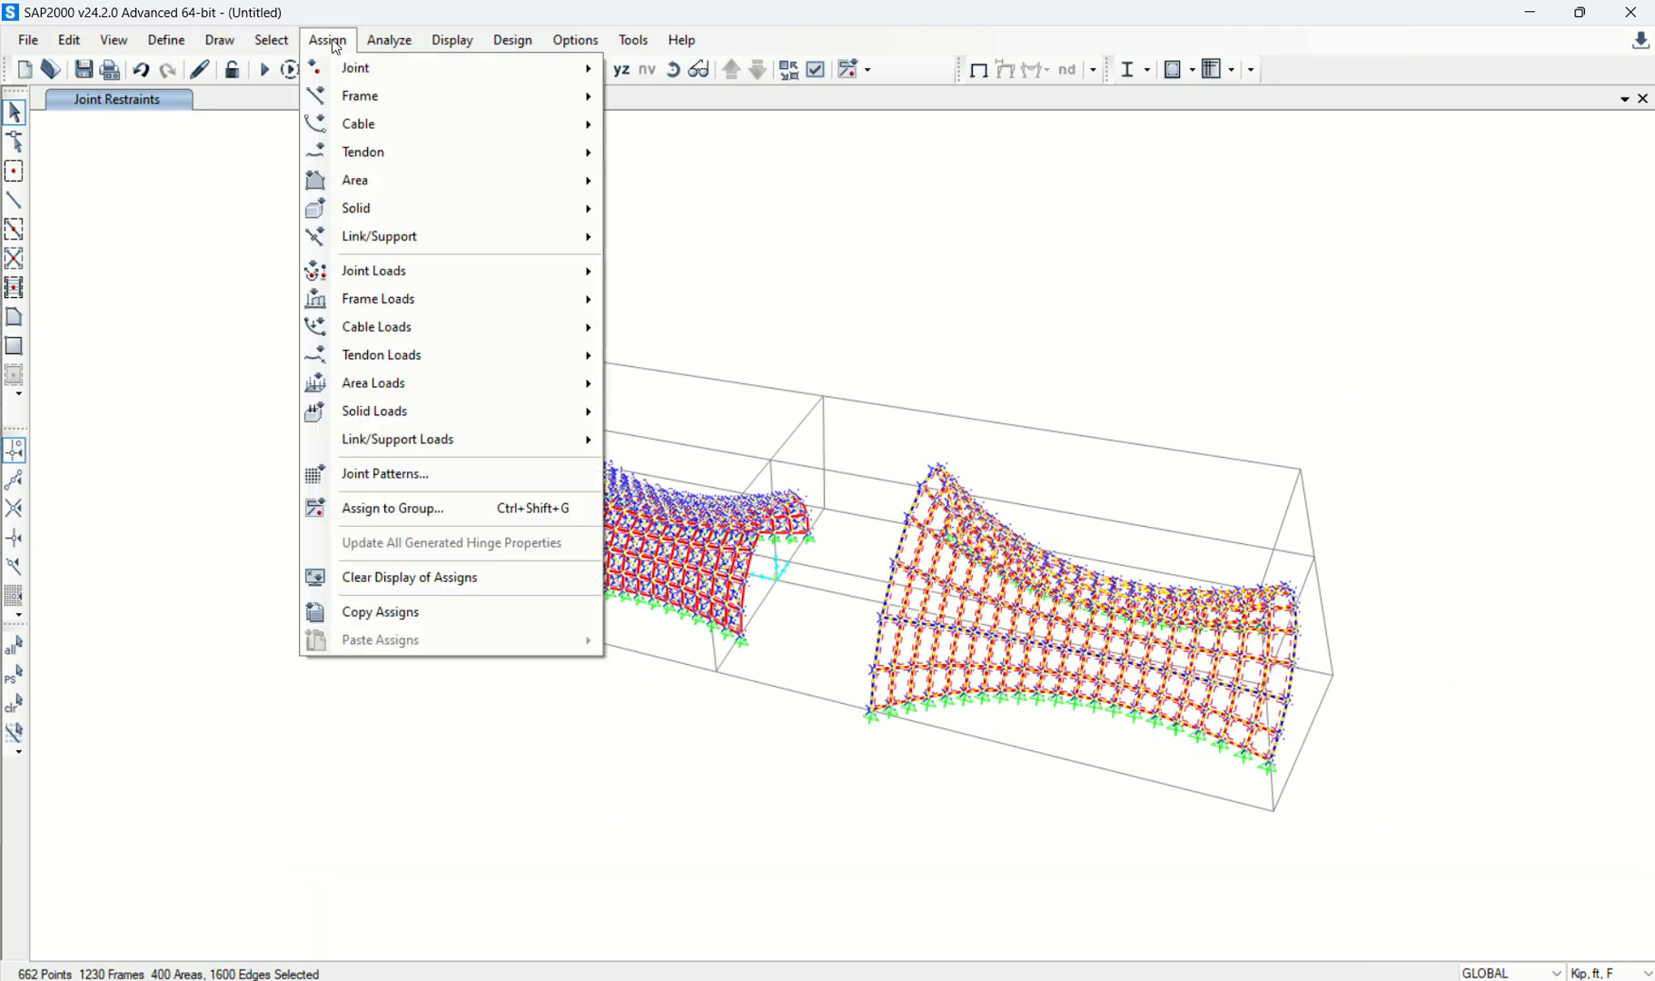
mouse_move(436, 96)
click(668, 99)
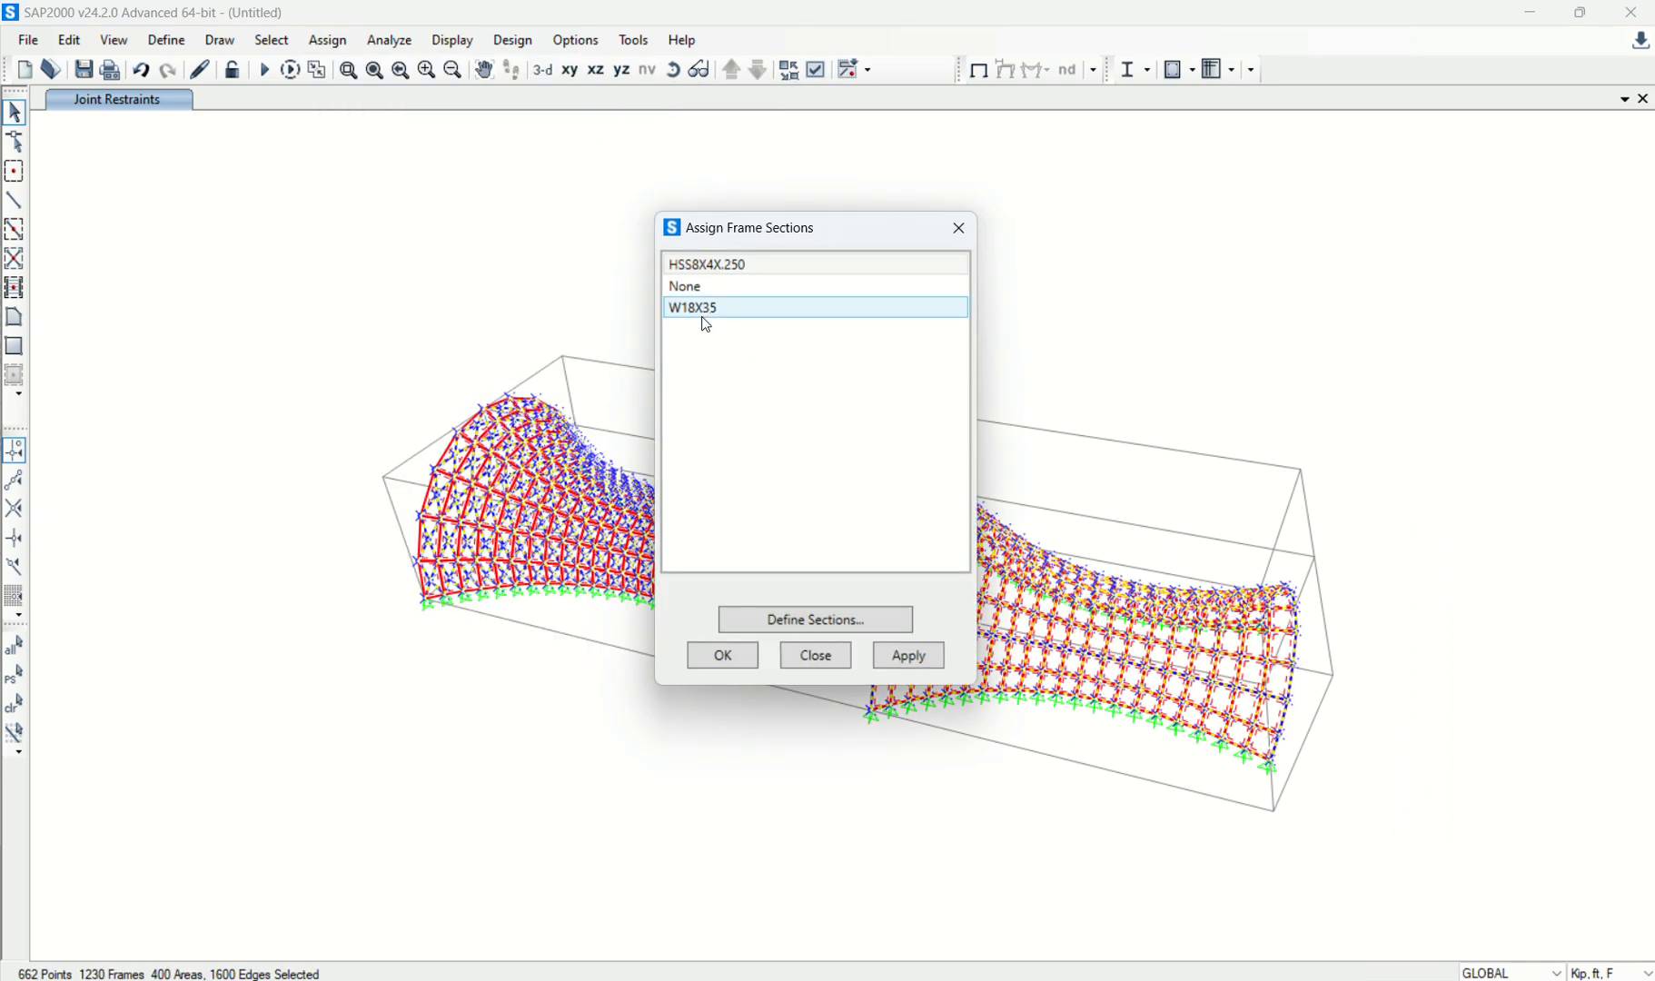
click(907, 666)
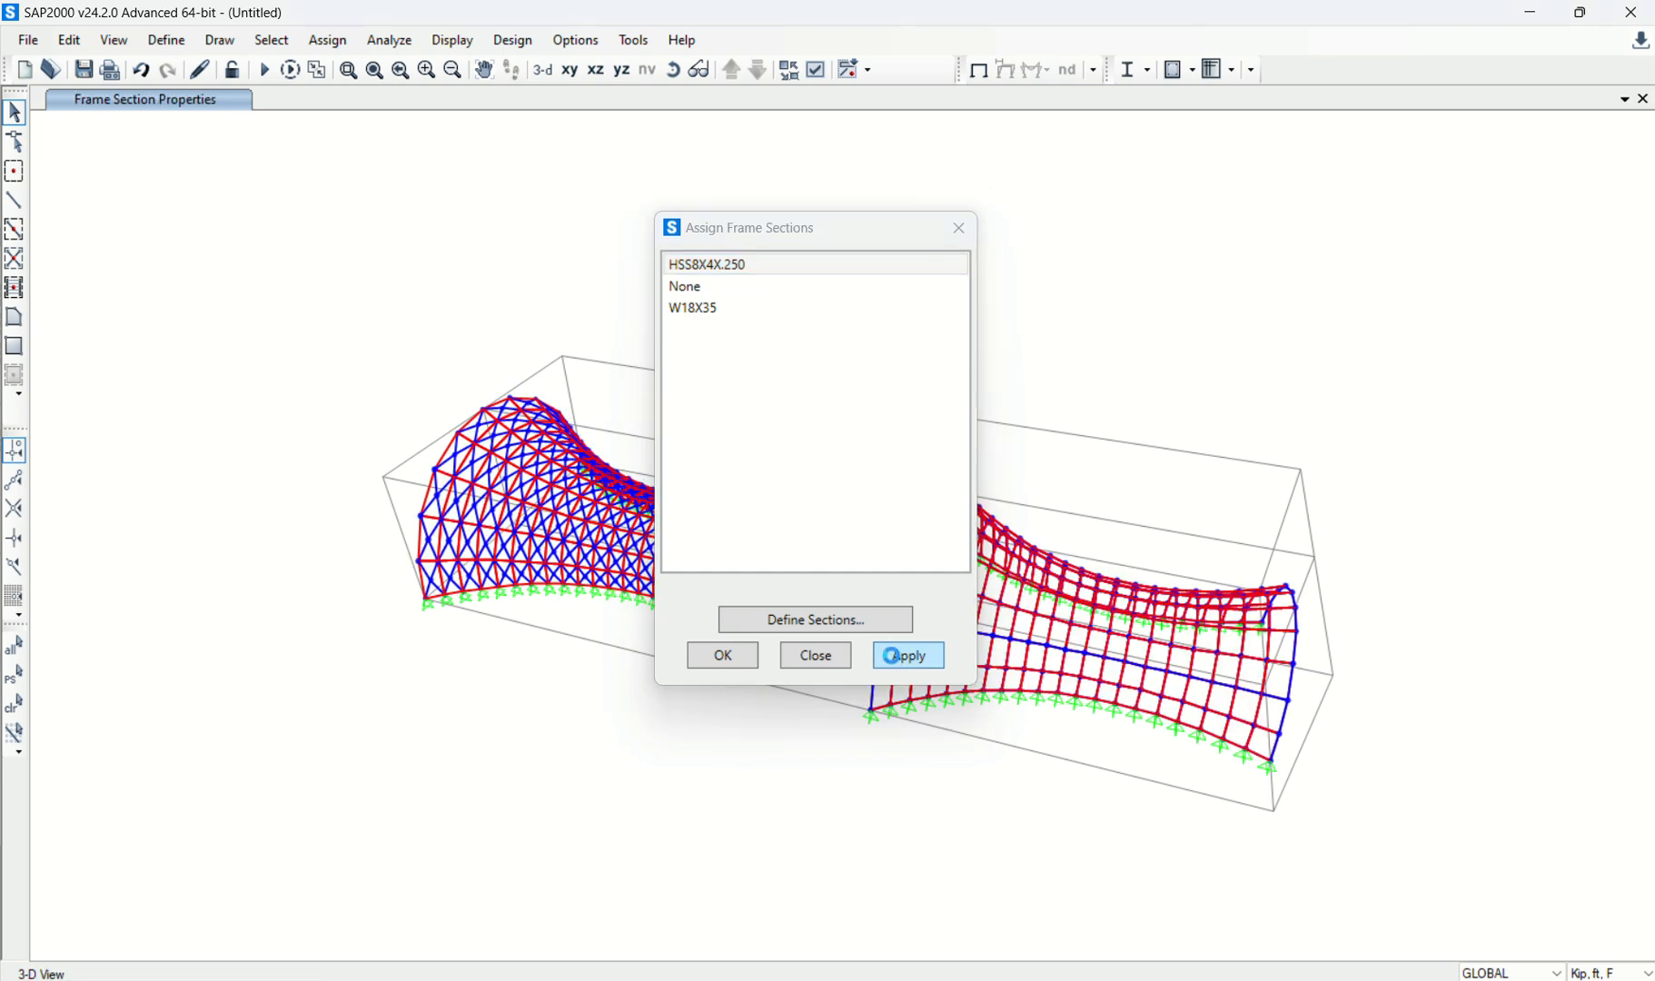
click(815, 656)
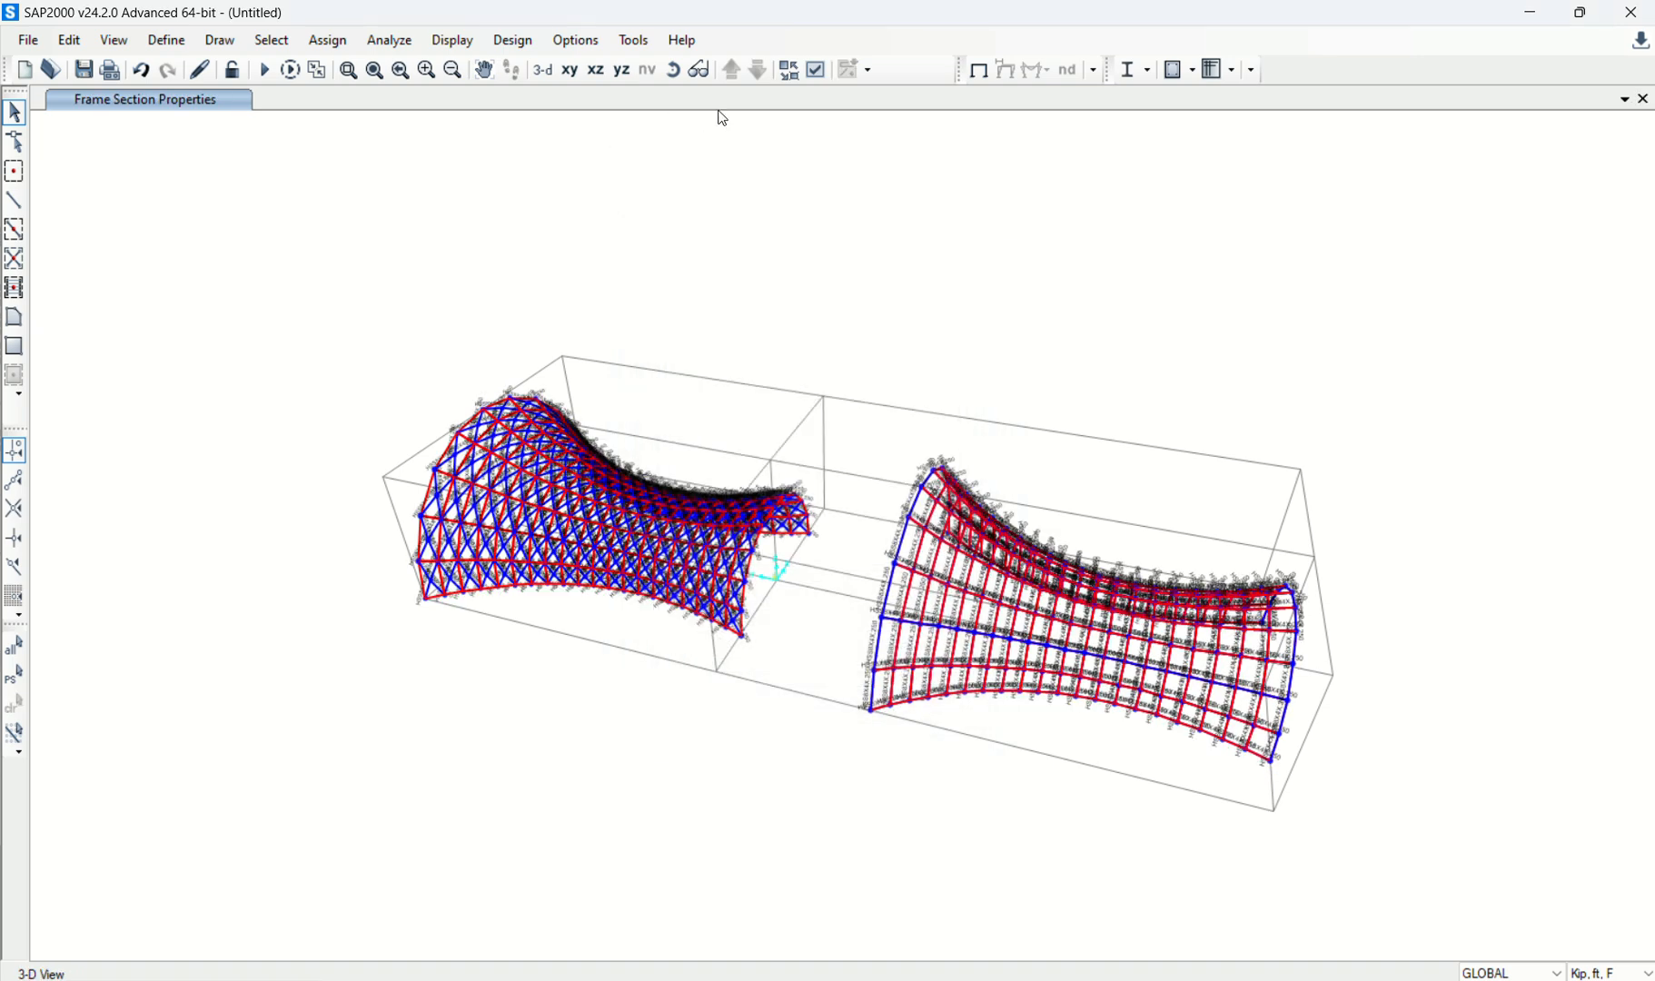
Step: Set the display options' view type to Extrude and apply it to the 3-D view
click(812, 74)
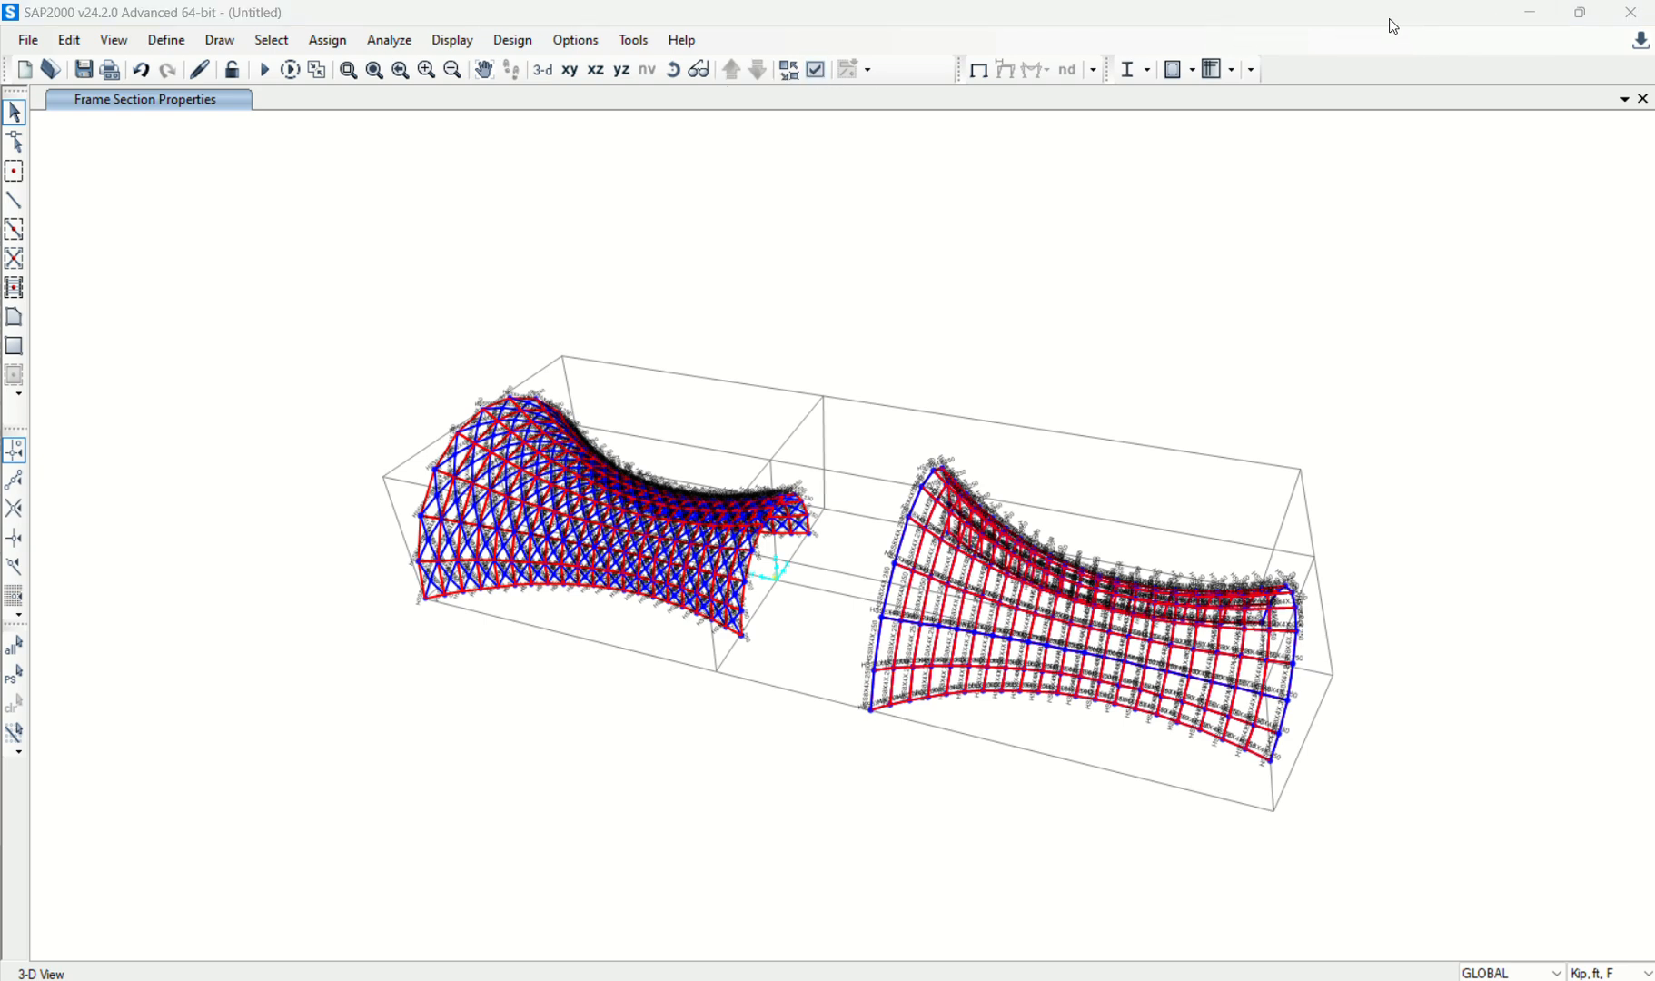
drag(1394, 27, 1365, 124)
click(808, 169)
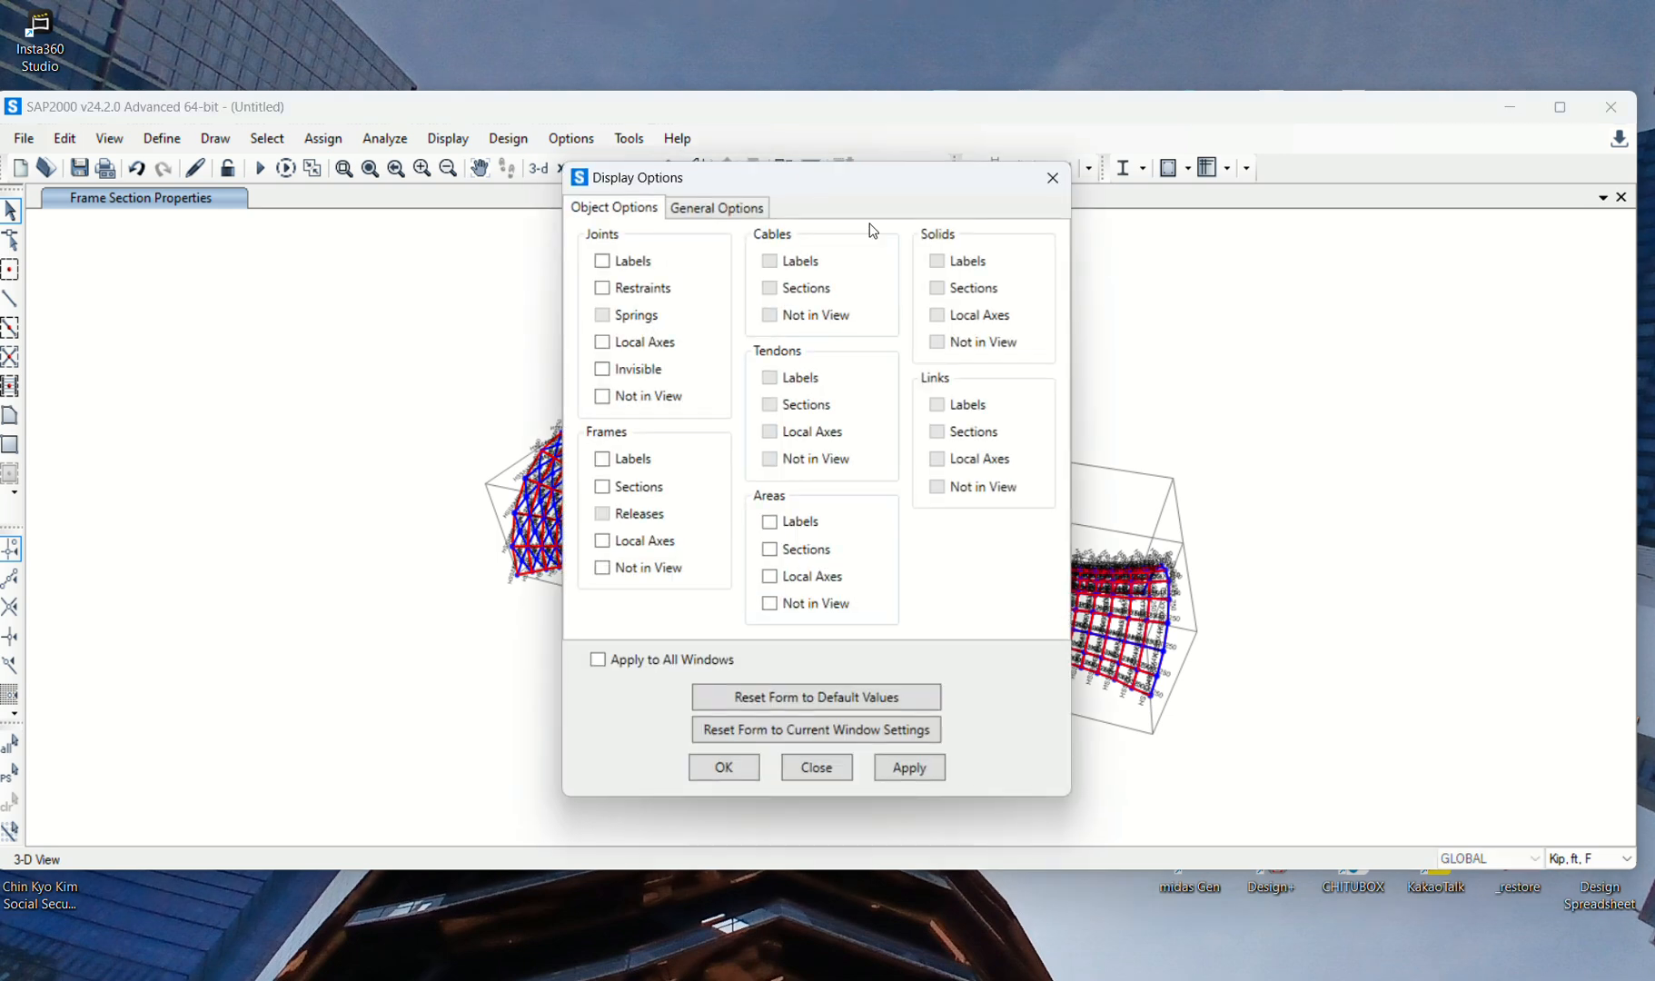
click(741, 209)
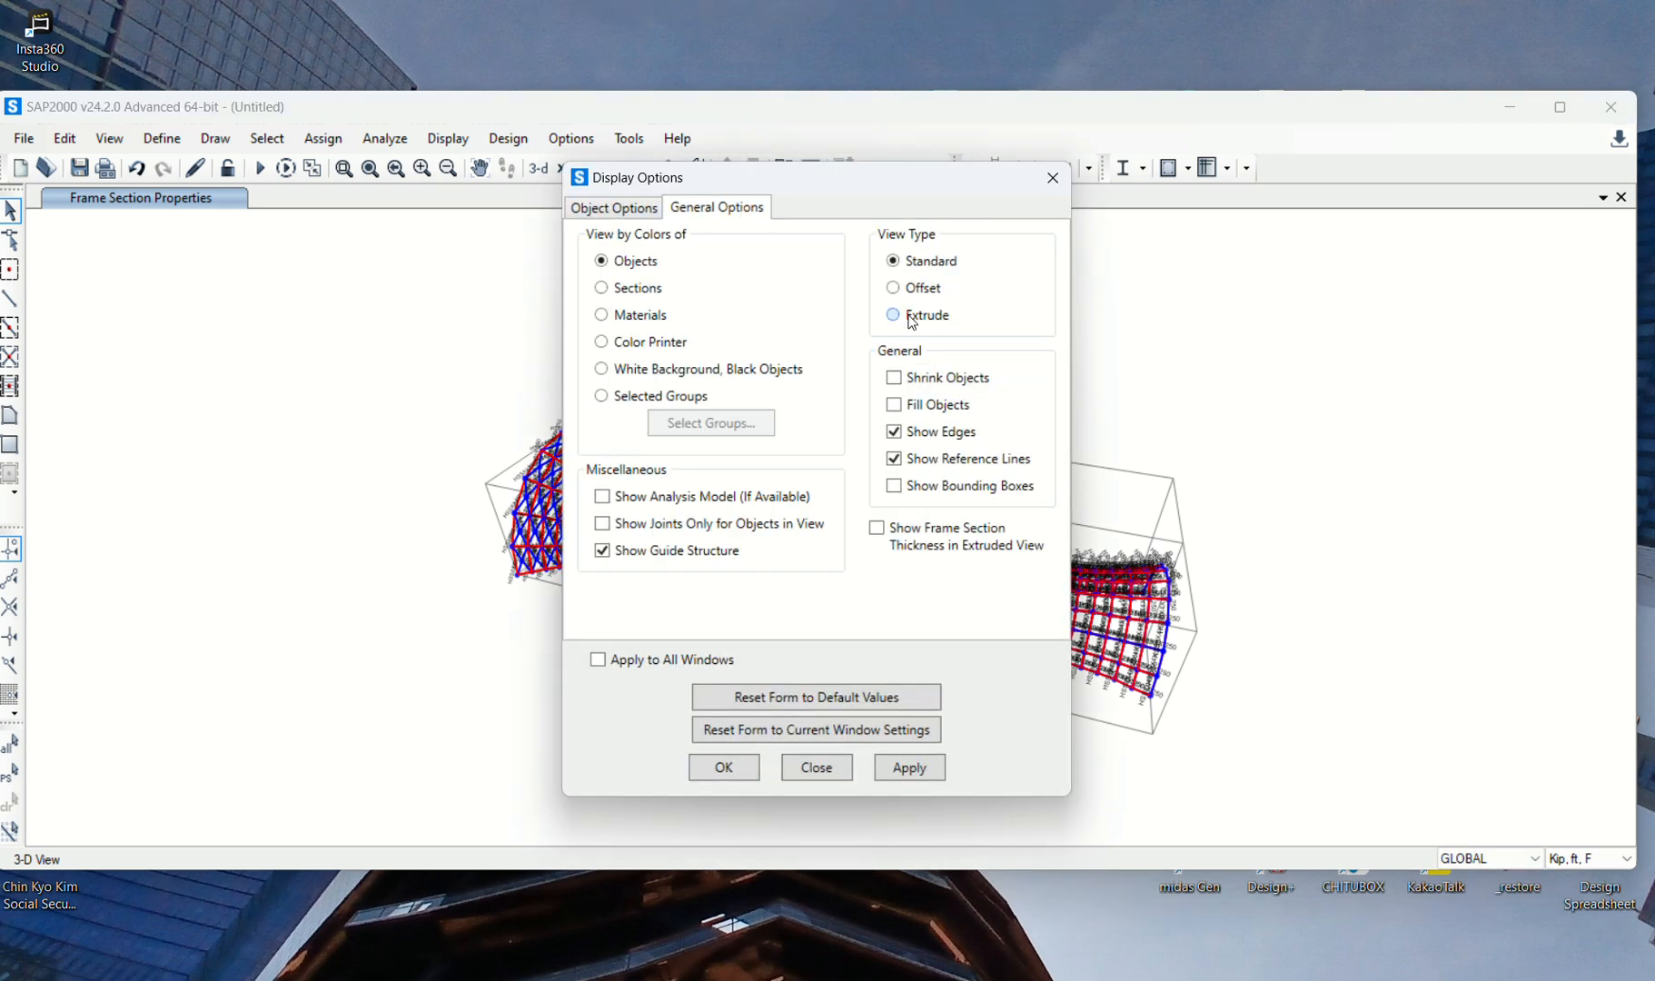
click(912, 316)
click(911, 765)
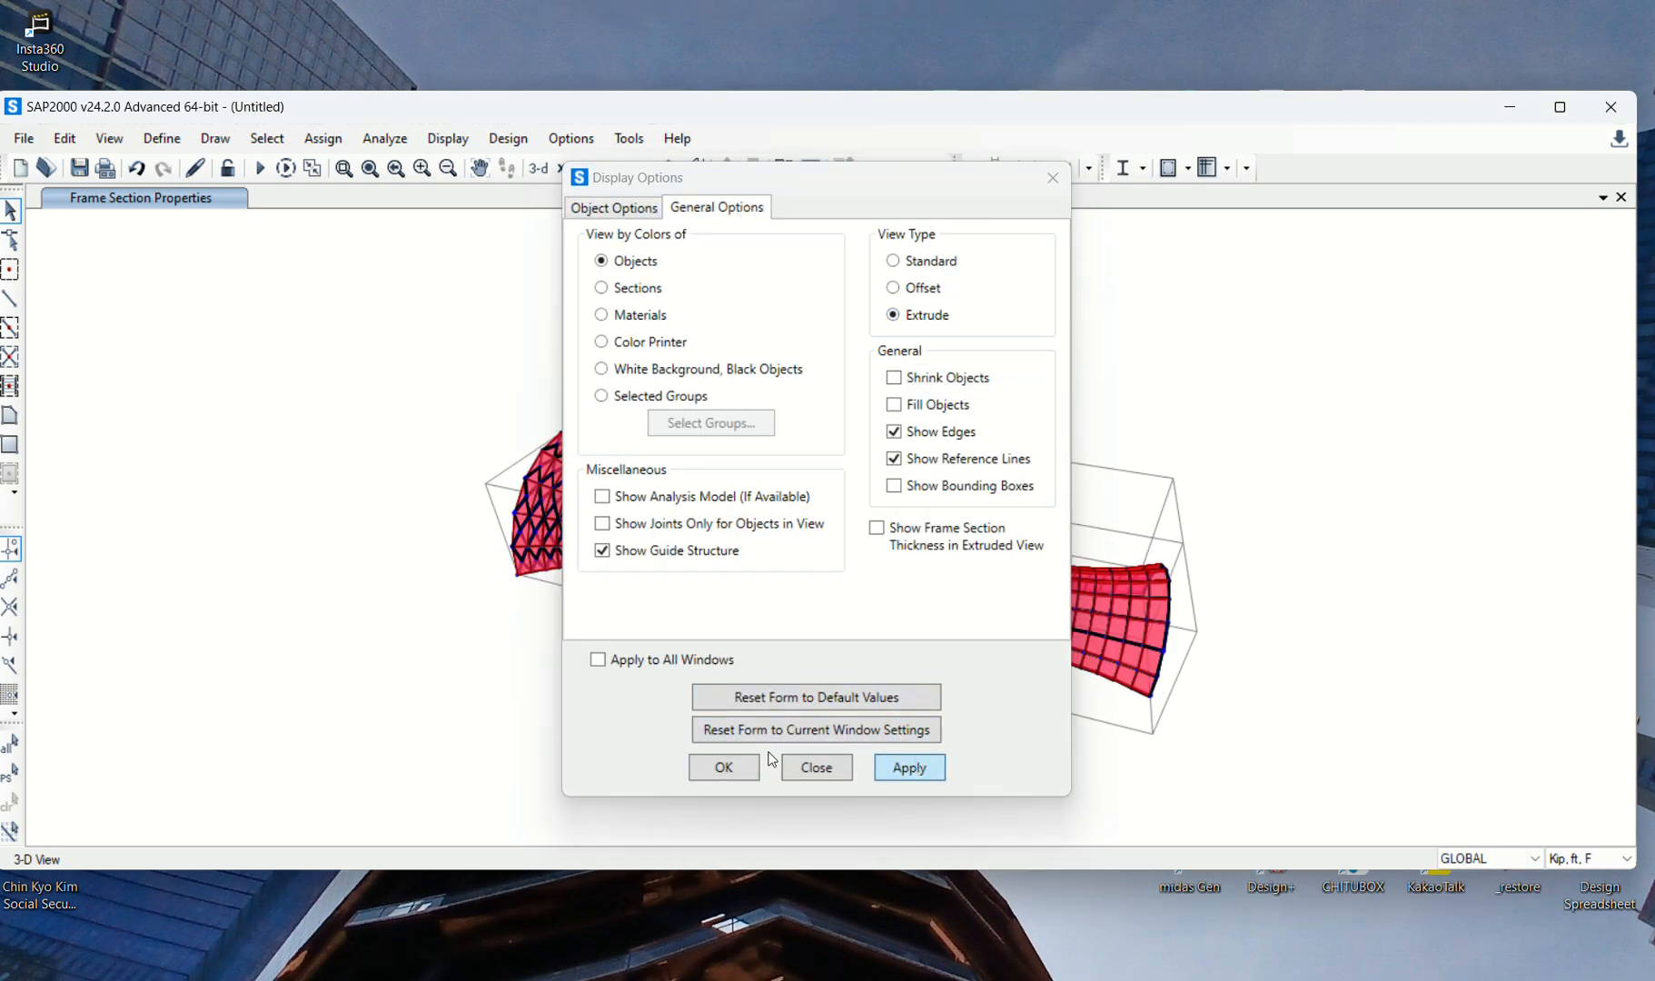
Step: Hide the area objects in the extruded 3-D view and inspect the tube members of both vaults
click(725, 769)
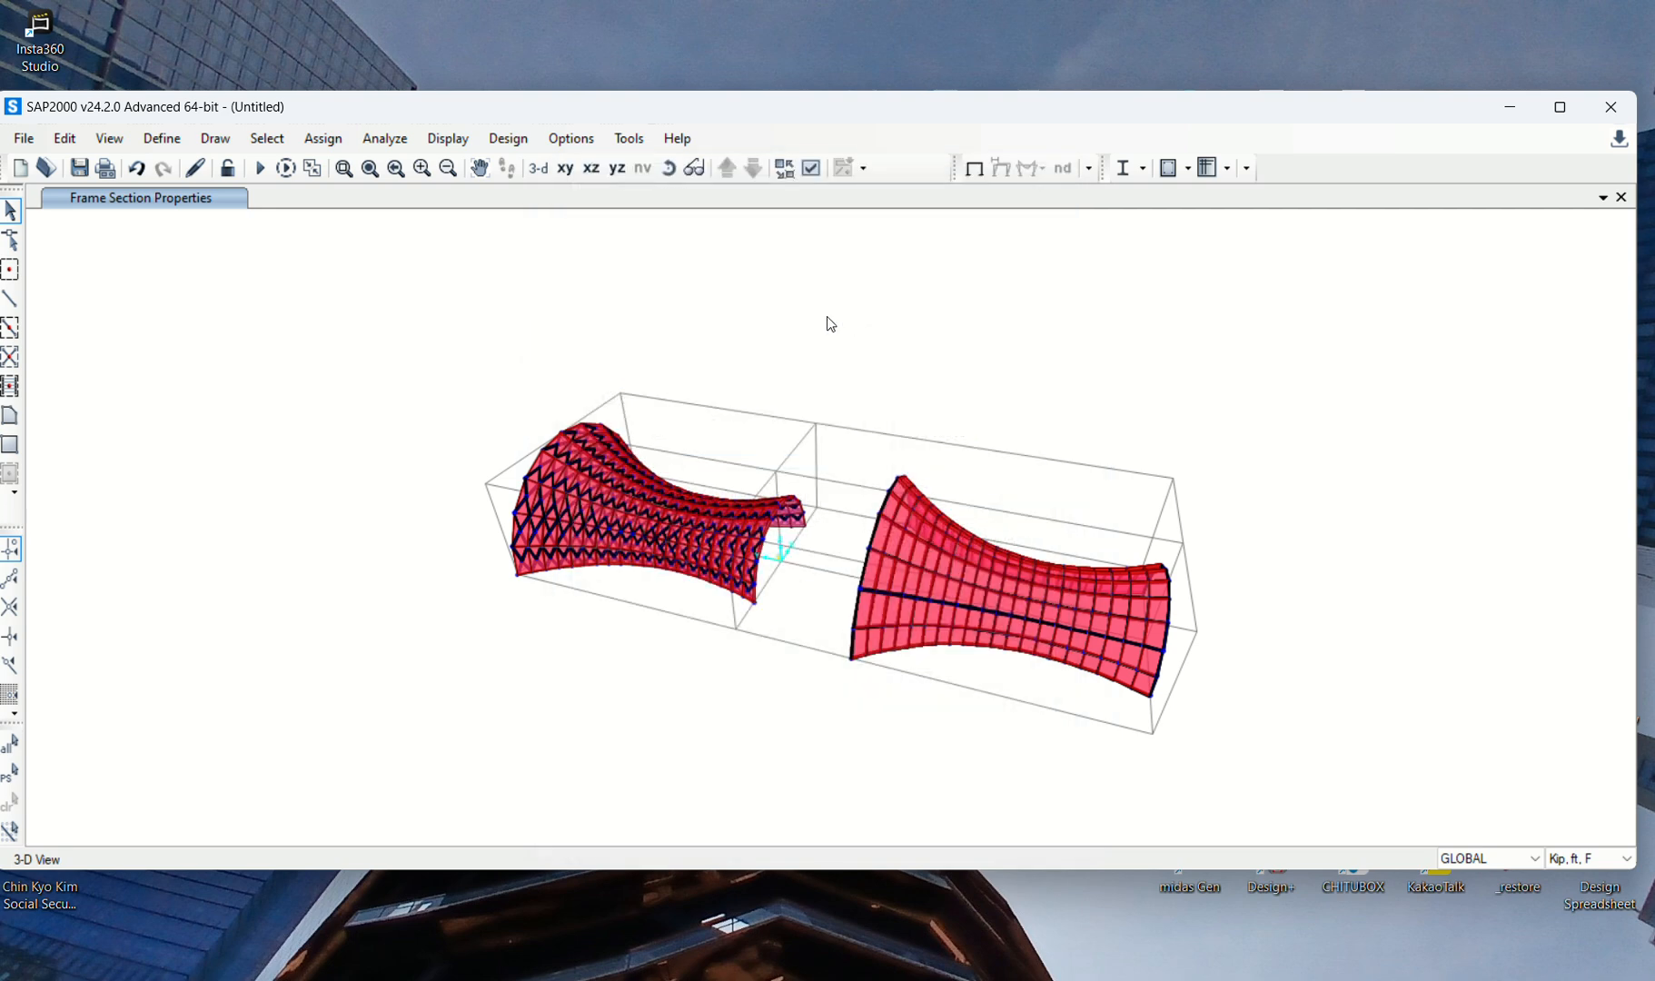
scroll(595, 522, up, 5)
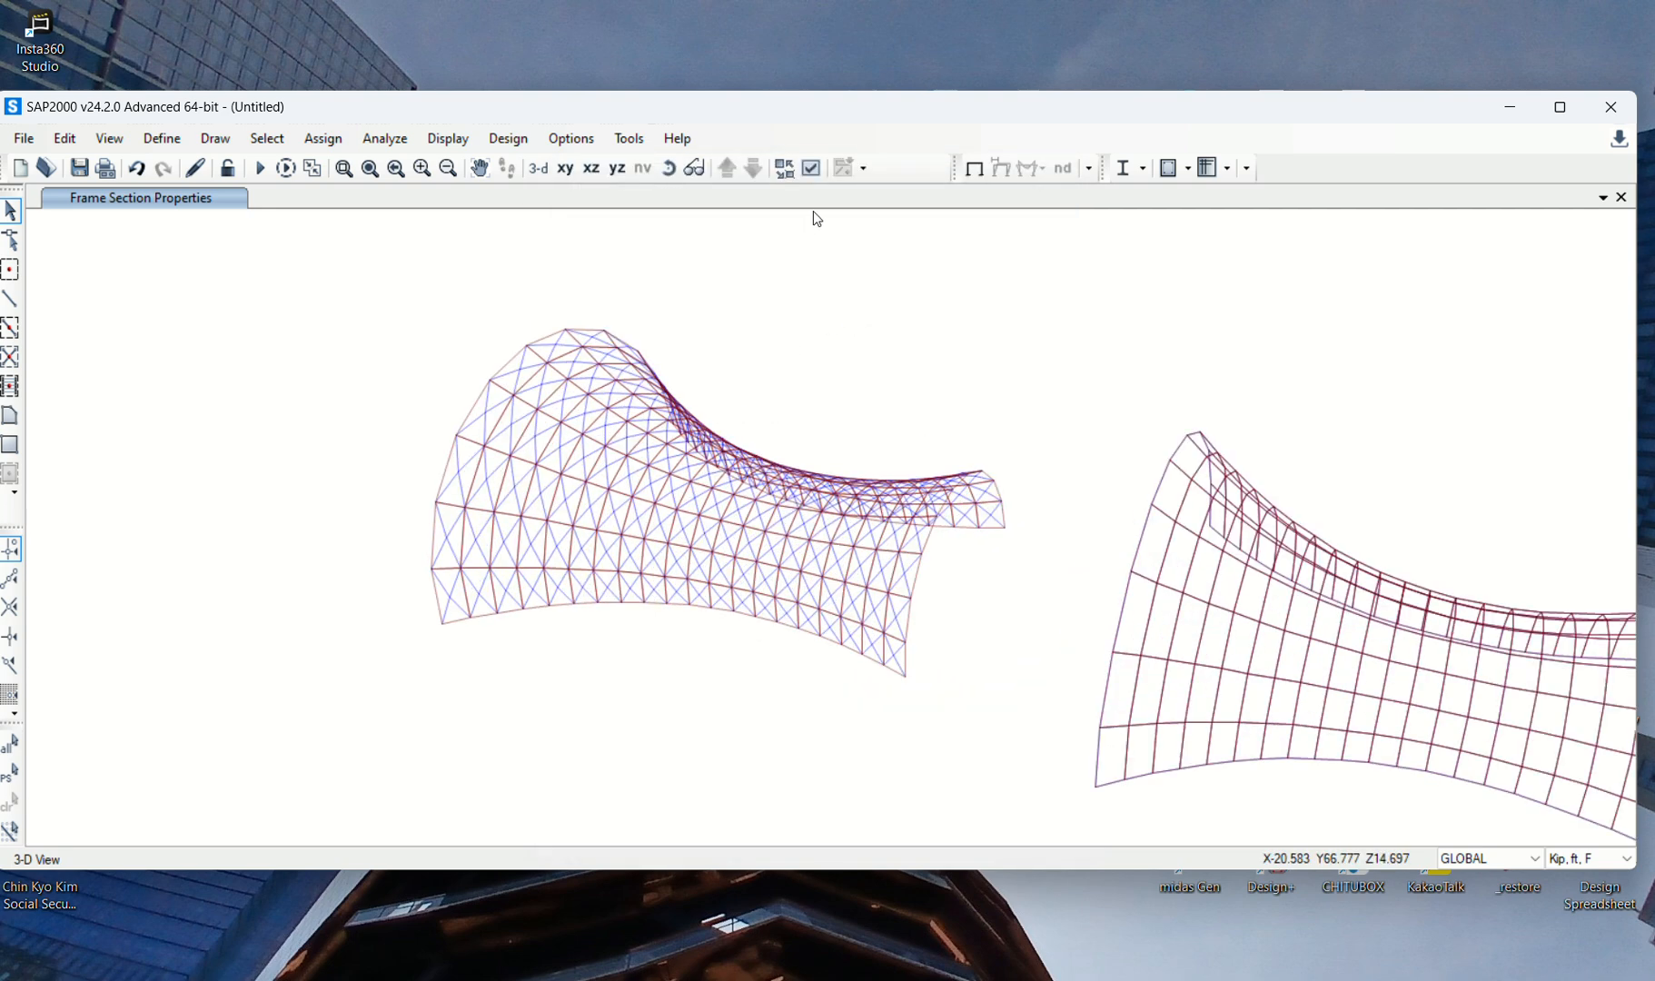
click(813, 169)
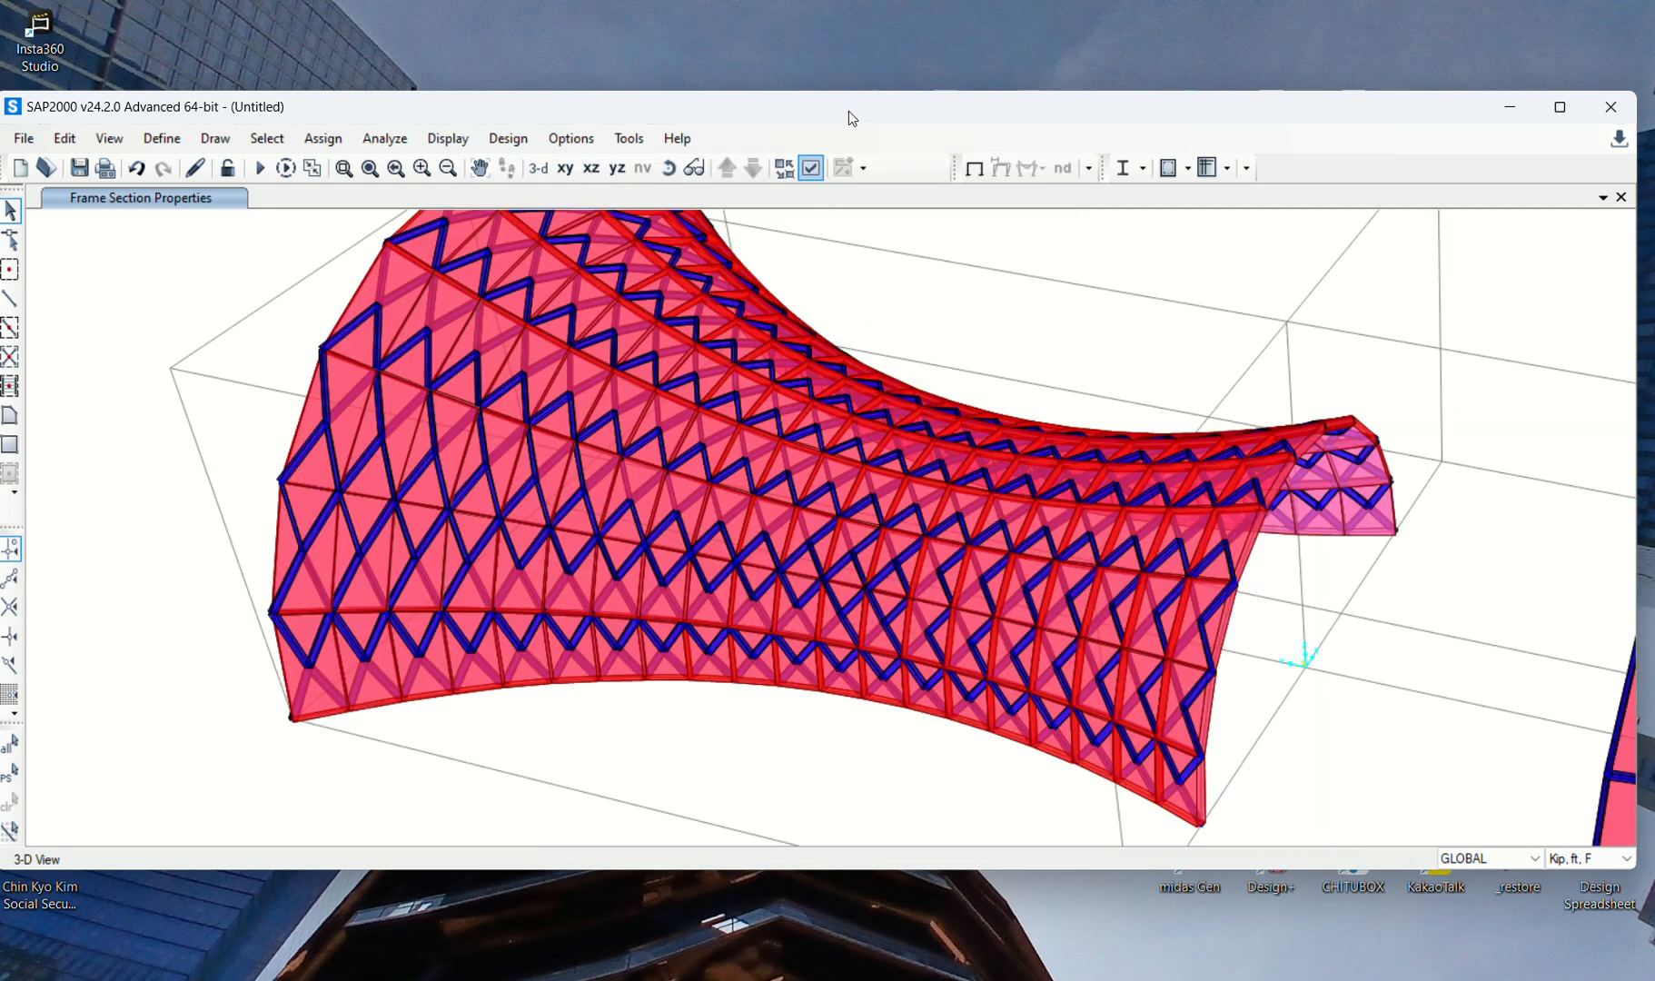
double_click(848, 110)
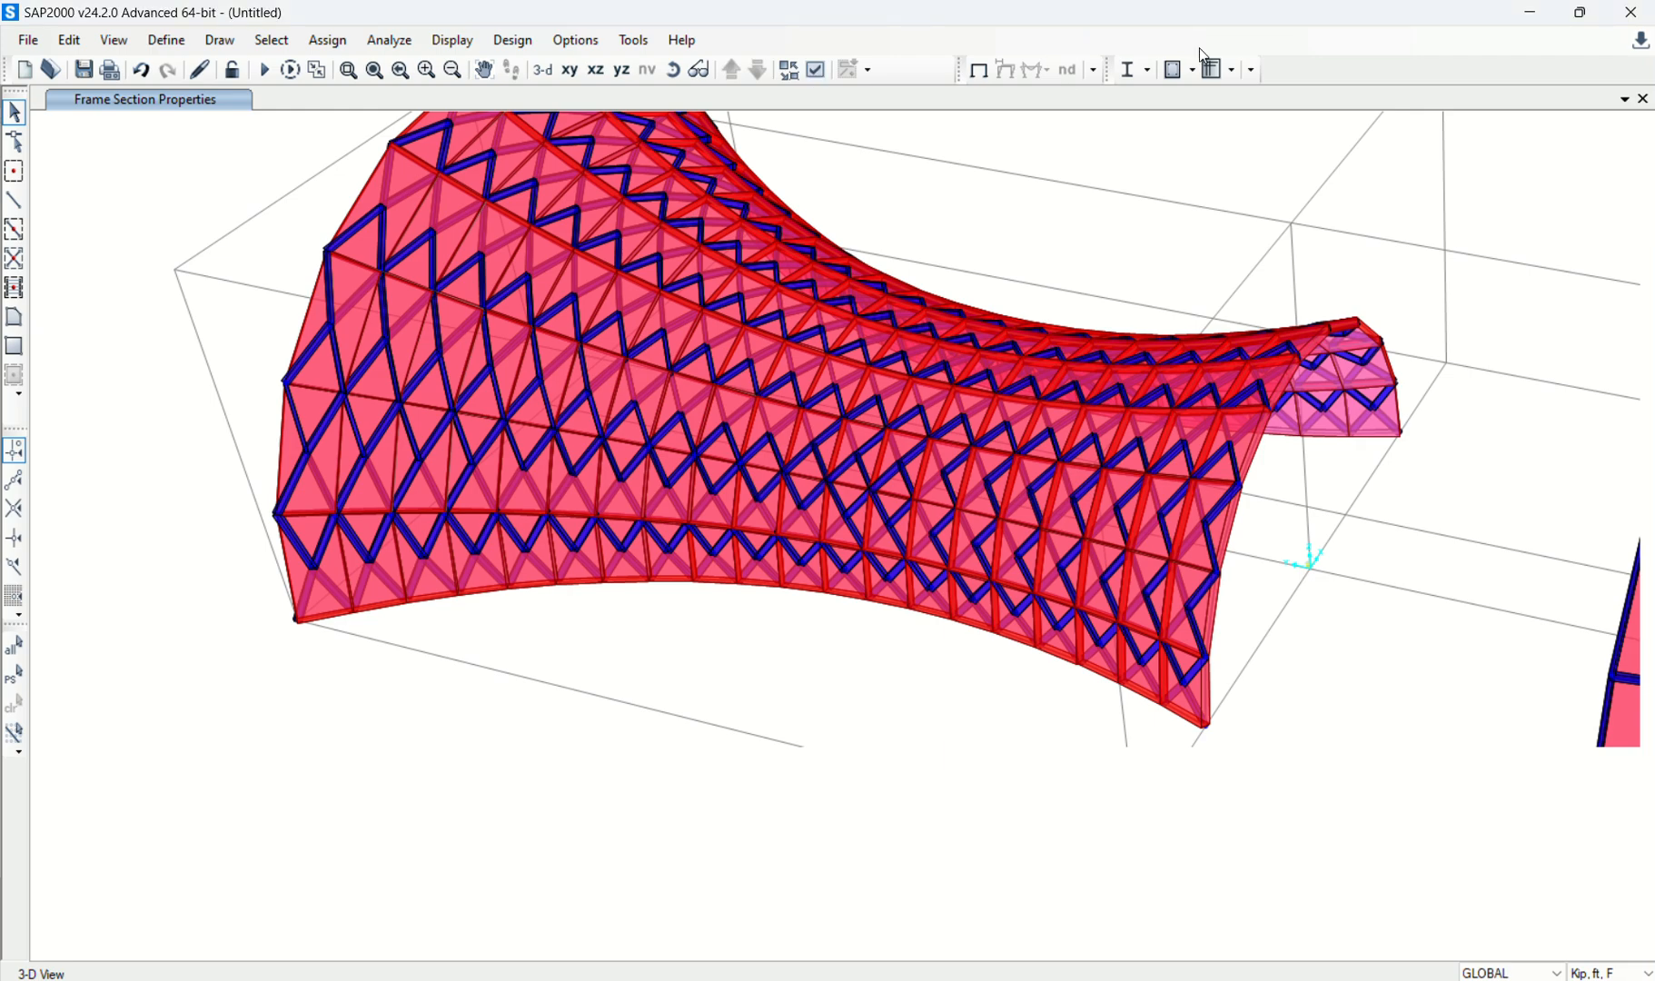
double_click(1490, 20)
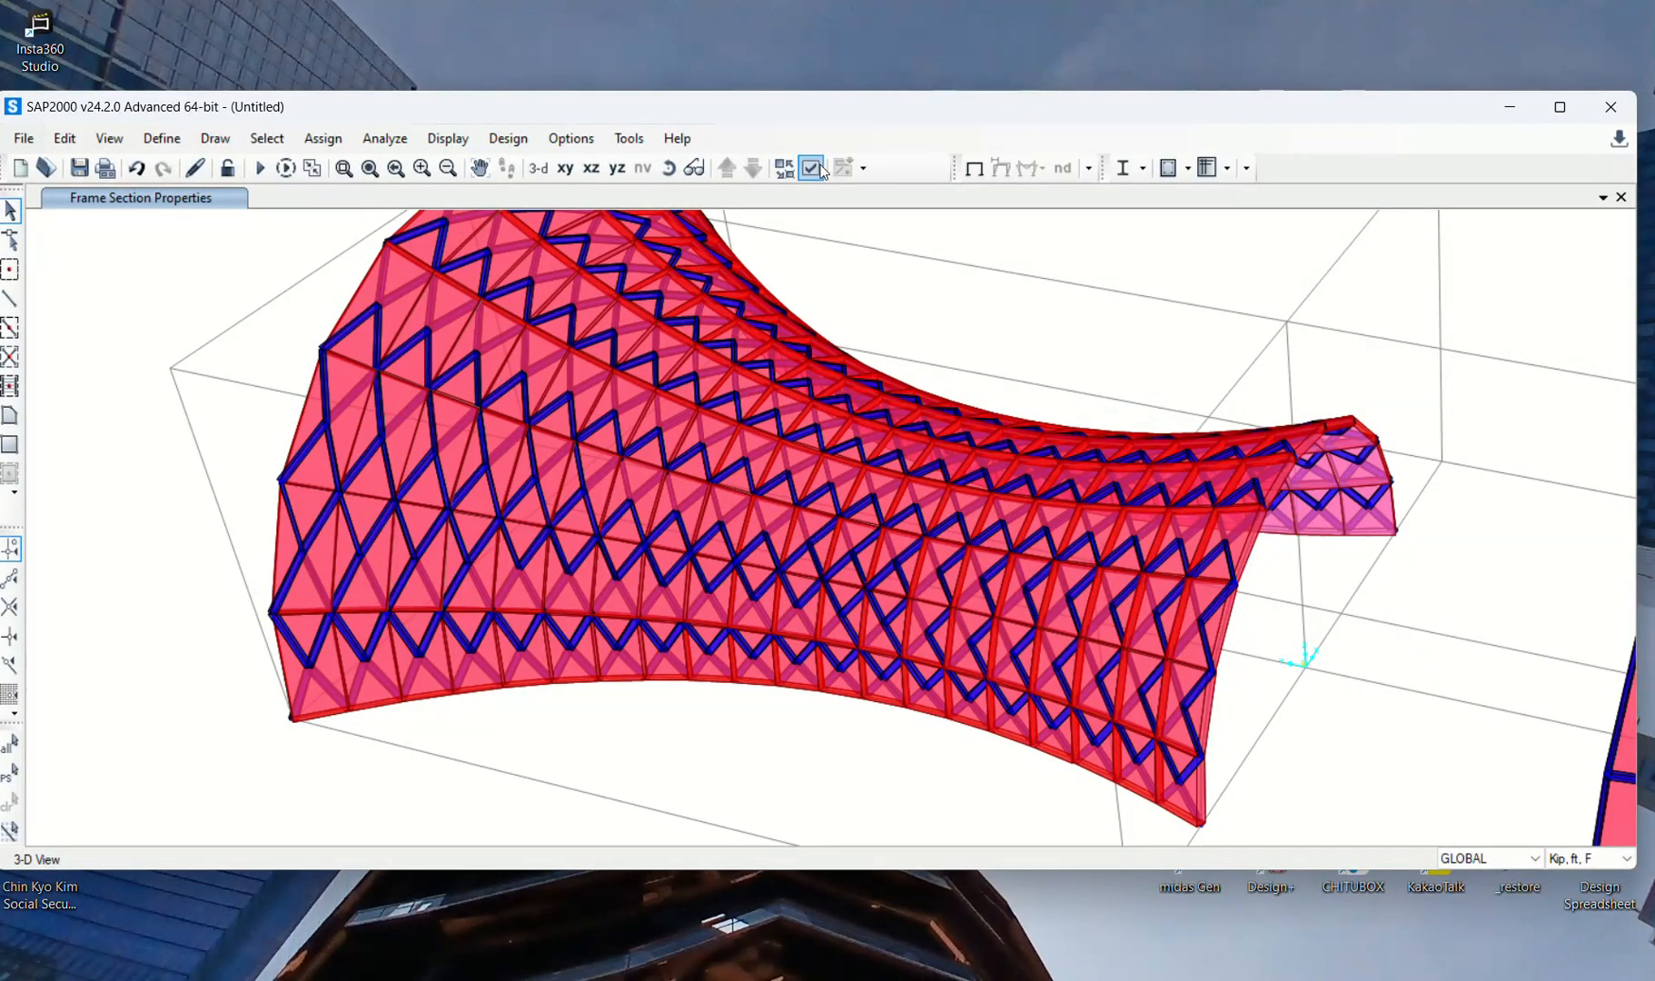
click(820, 170)
click(771, 603)
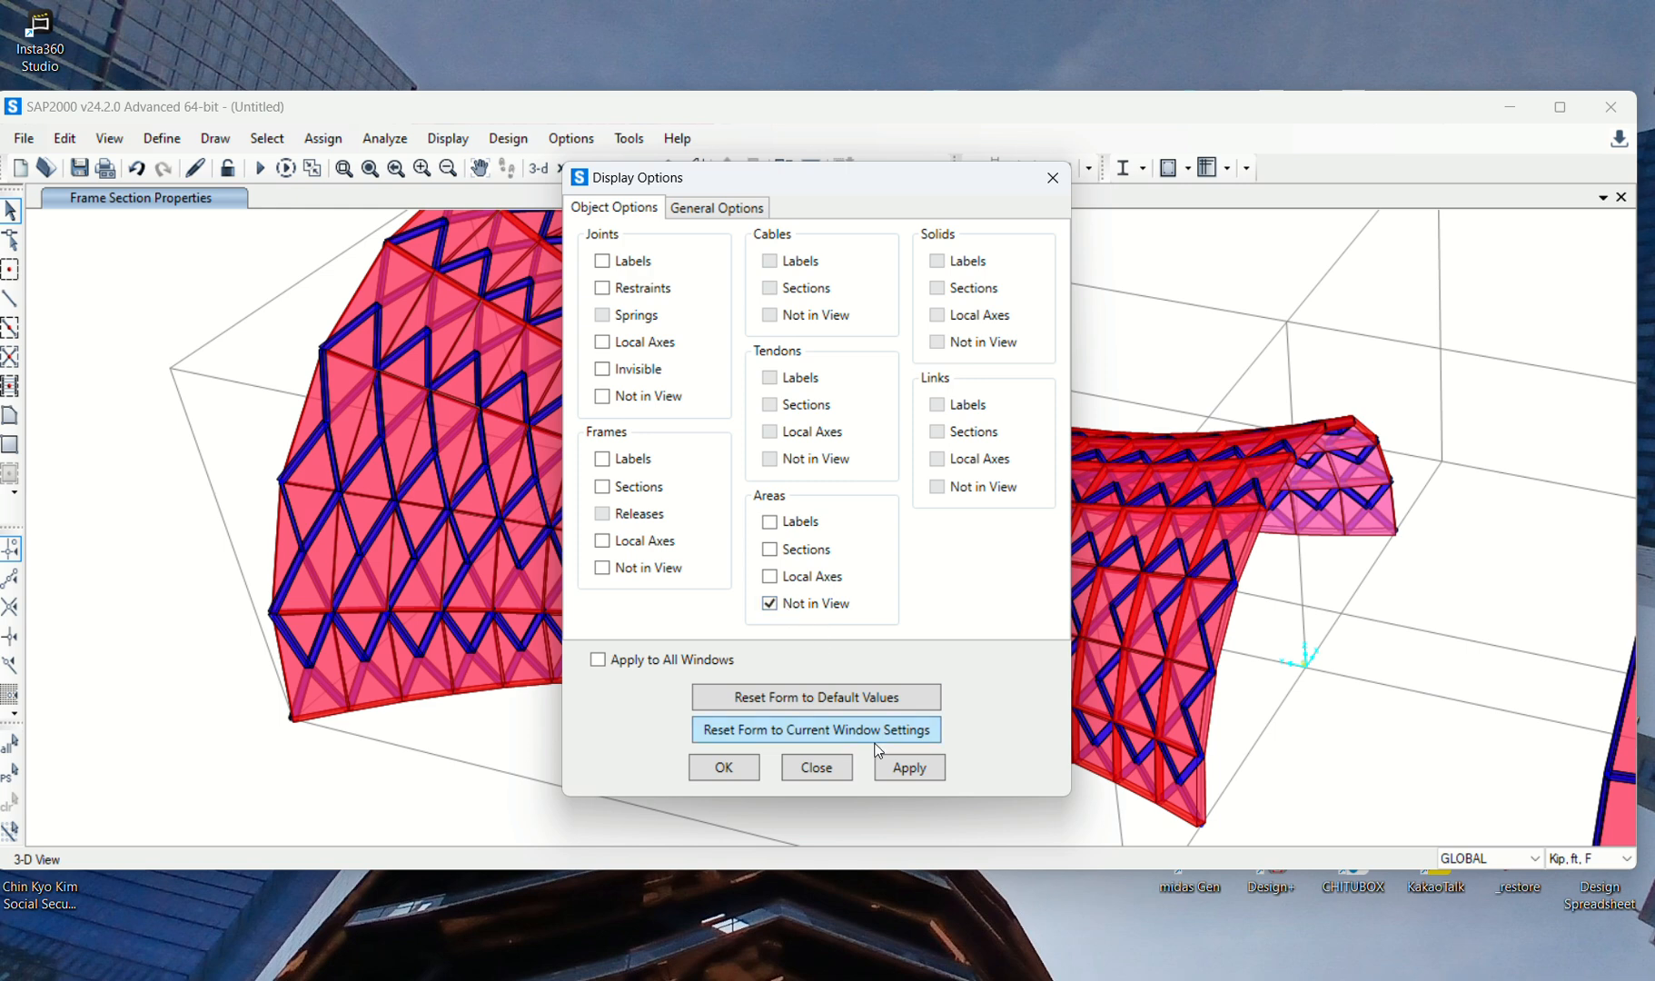
click(911, 768)
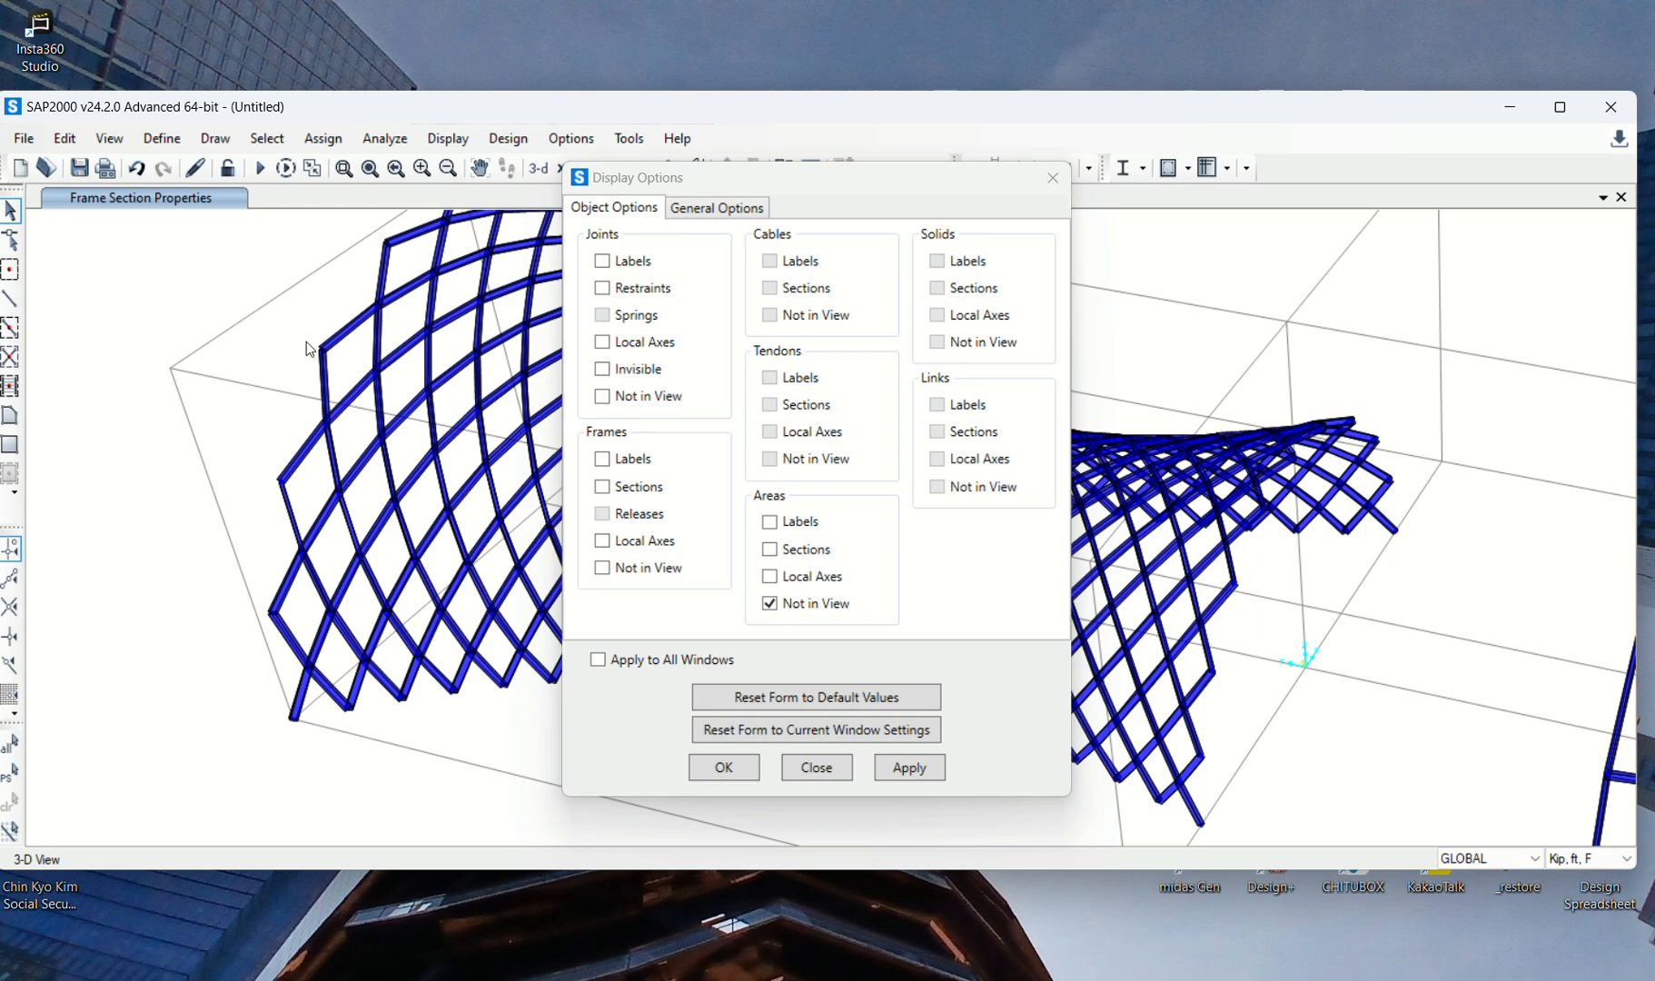
click(816, 767)
double_click(987, 109)
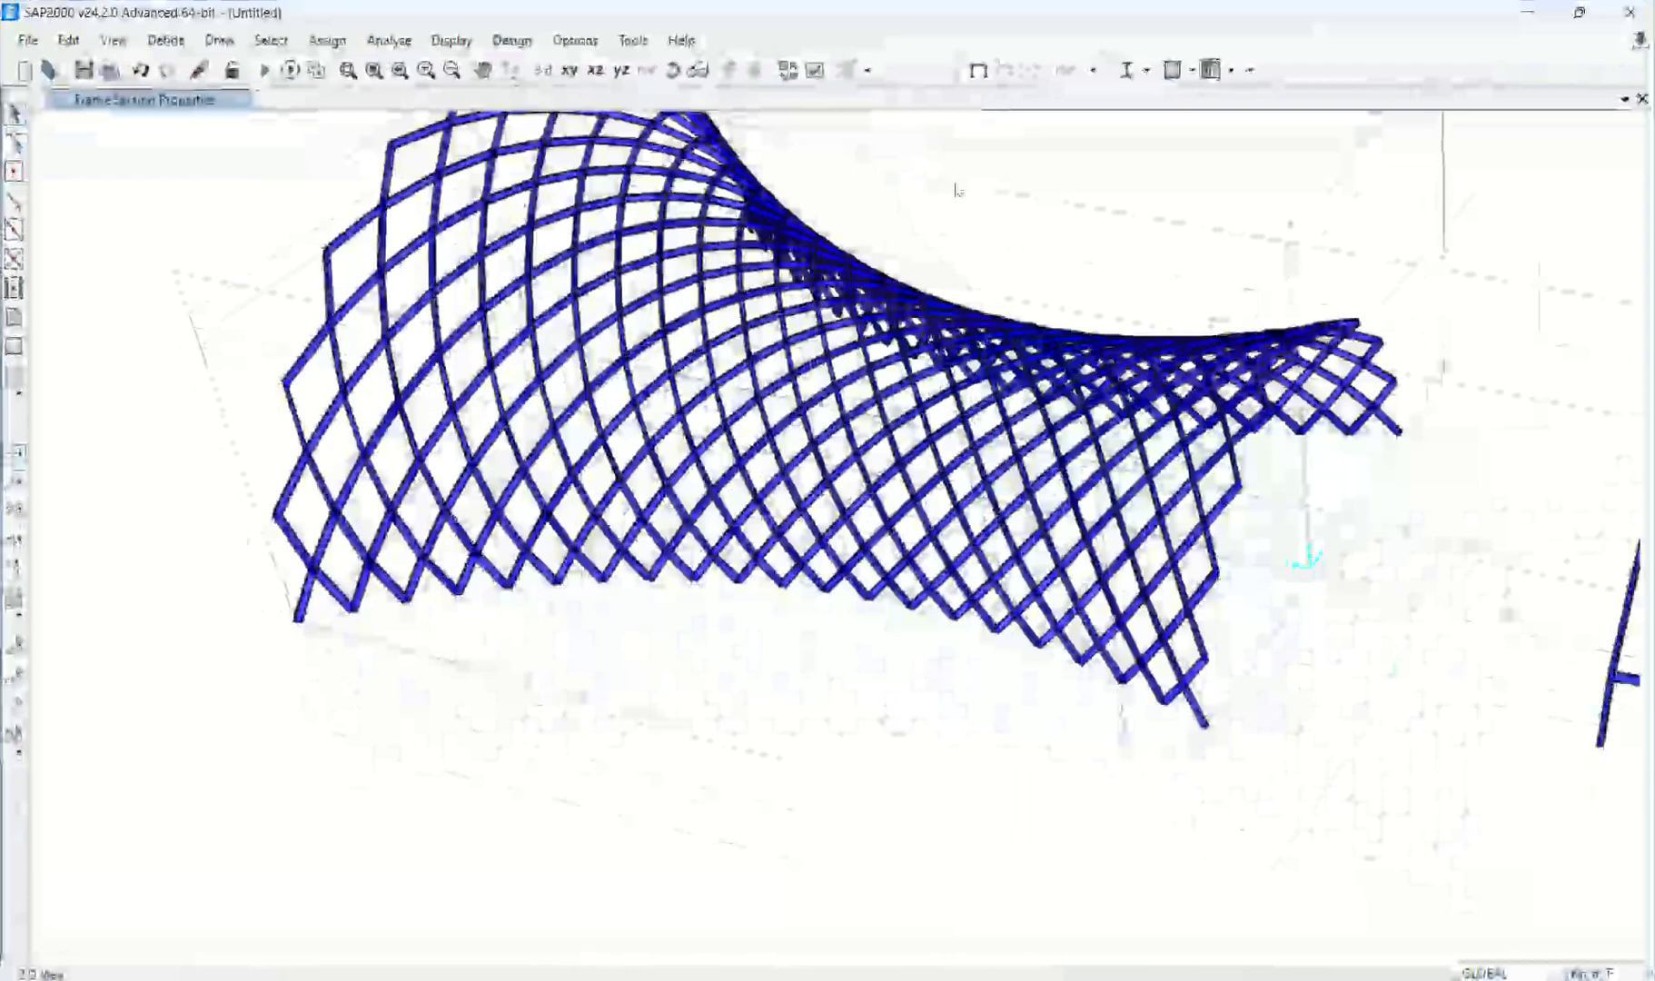
click(374, 70)
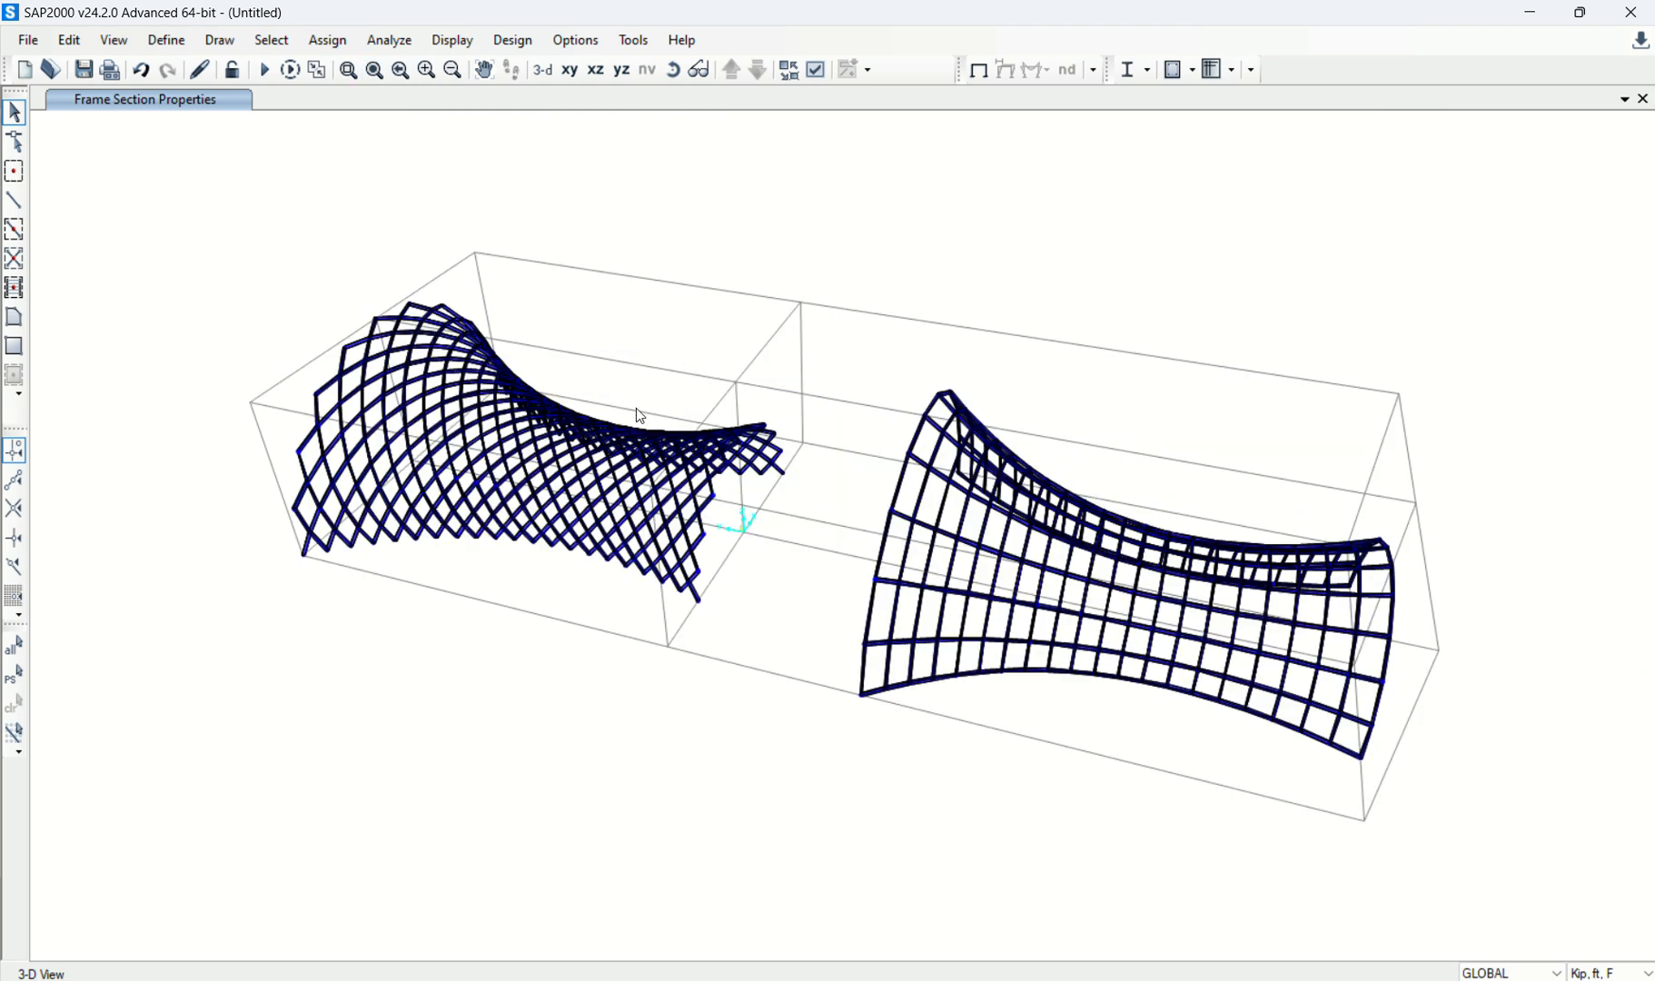
click(673, 70)
drag(757, 638, 797, 454)
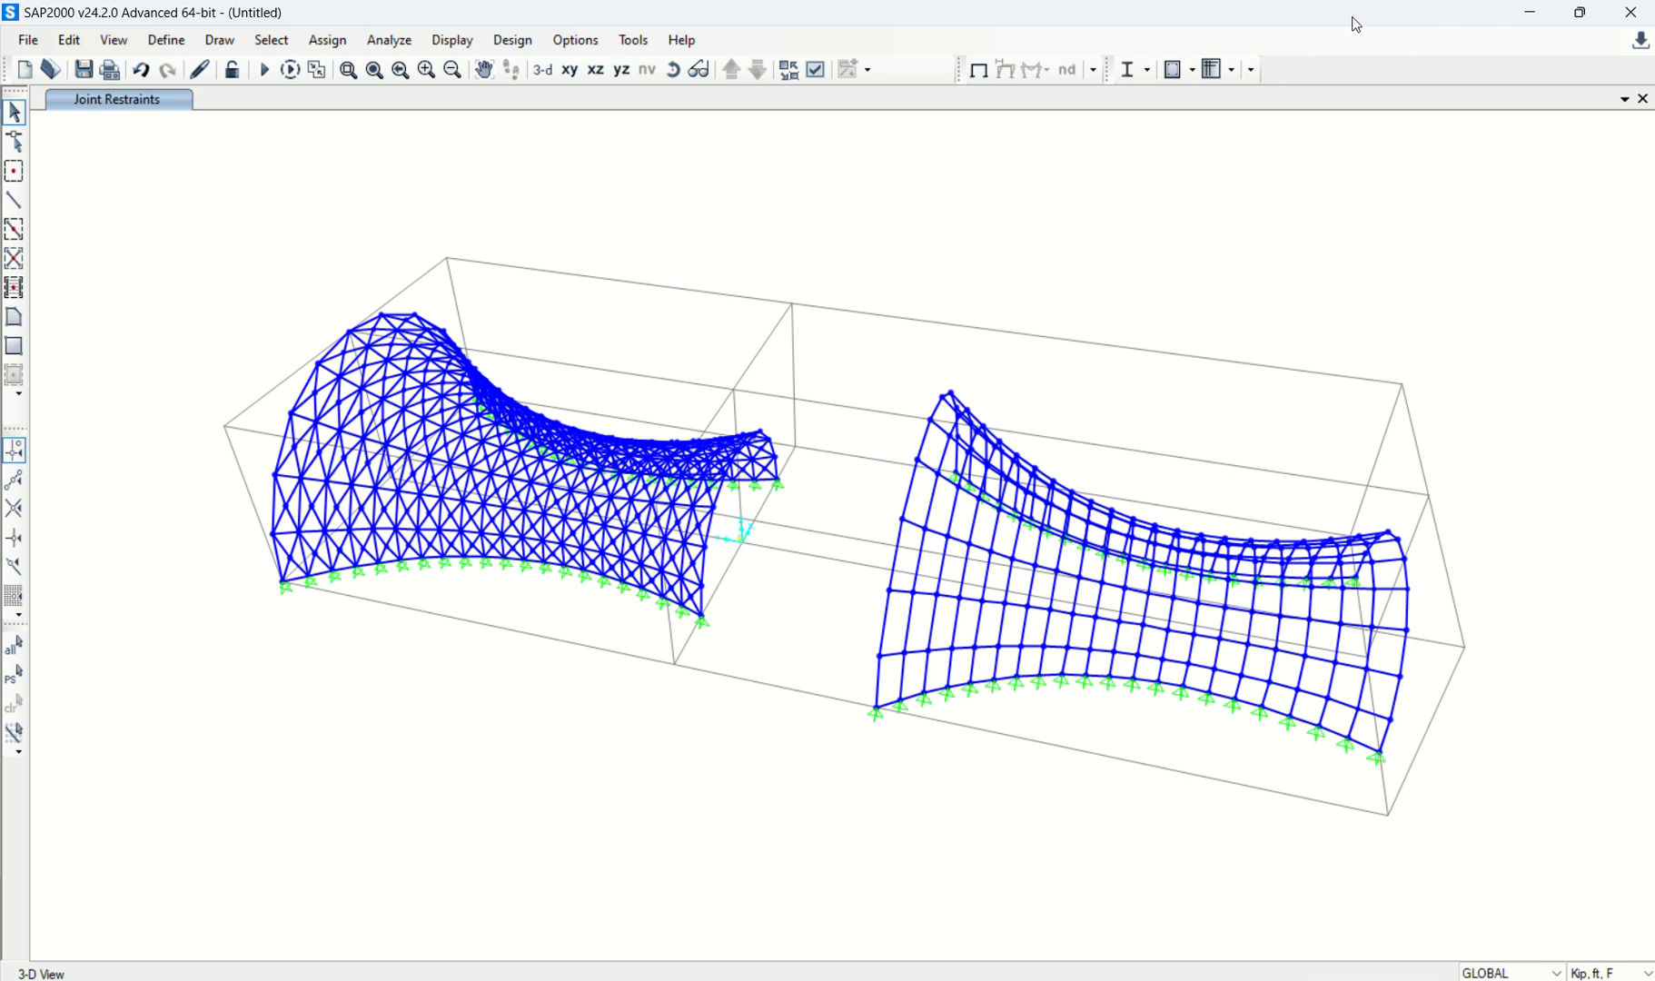
Step: Show the area objects of both vaults in the 3-D view again through the display options
click(819, 73)
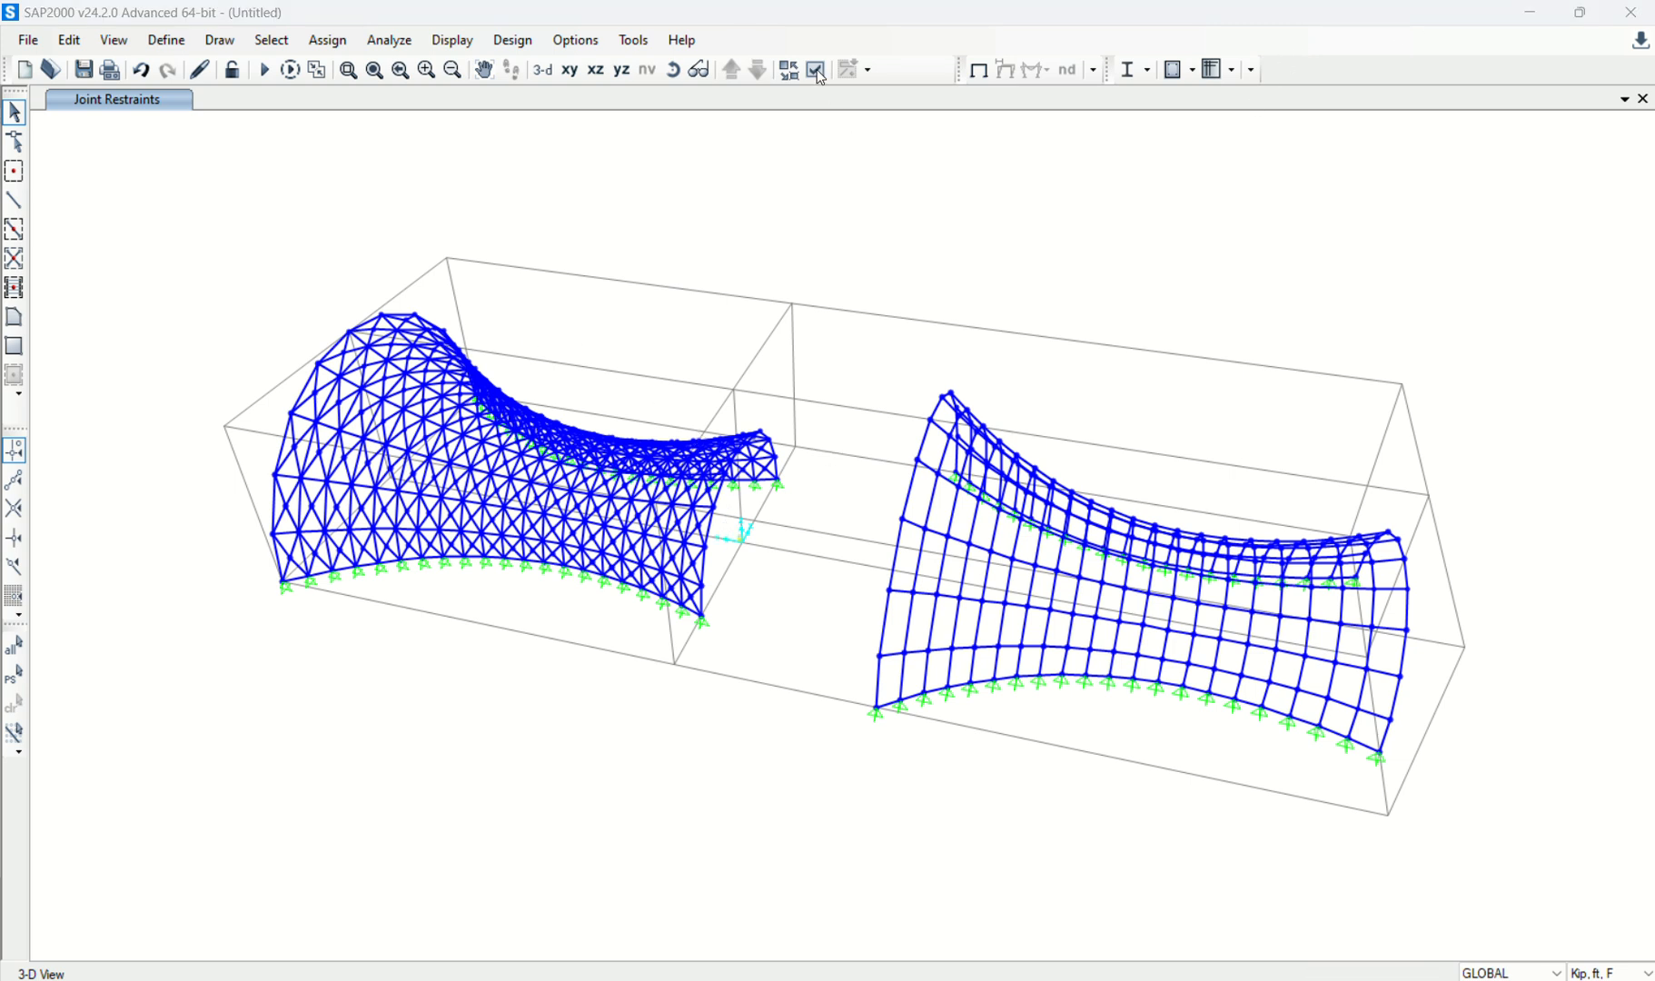
click(1580, 12)
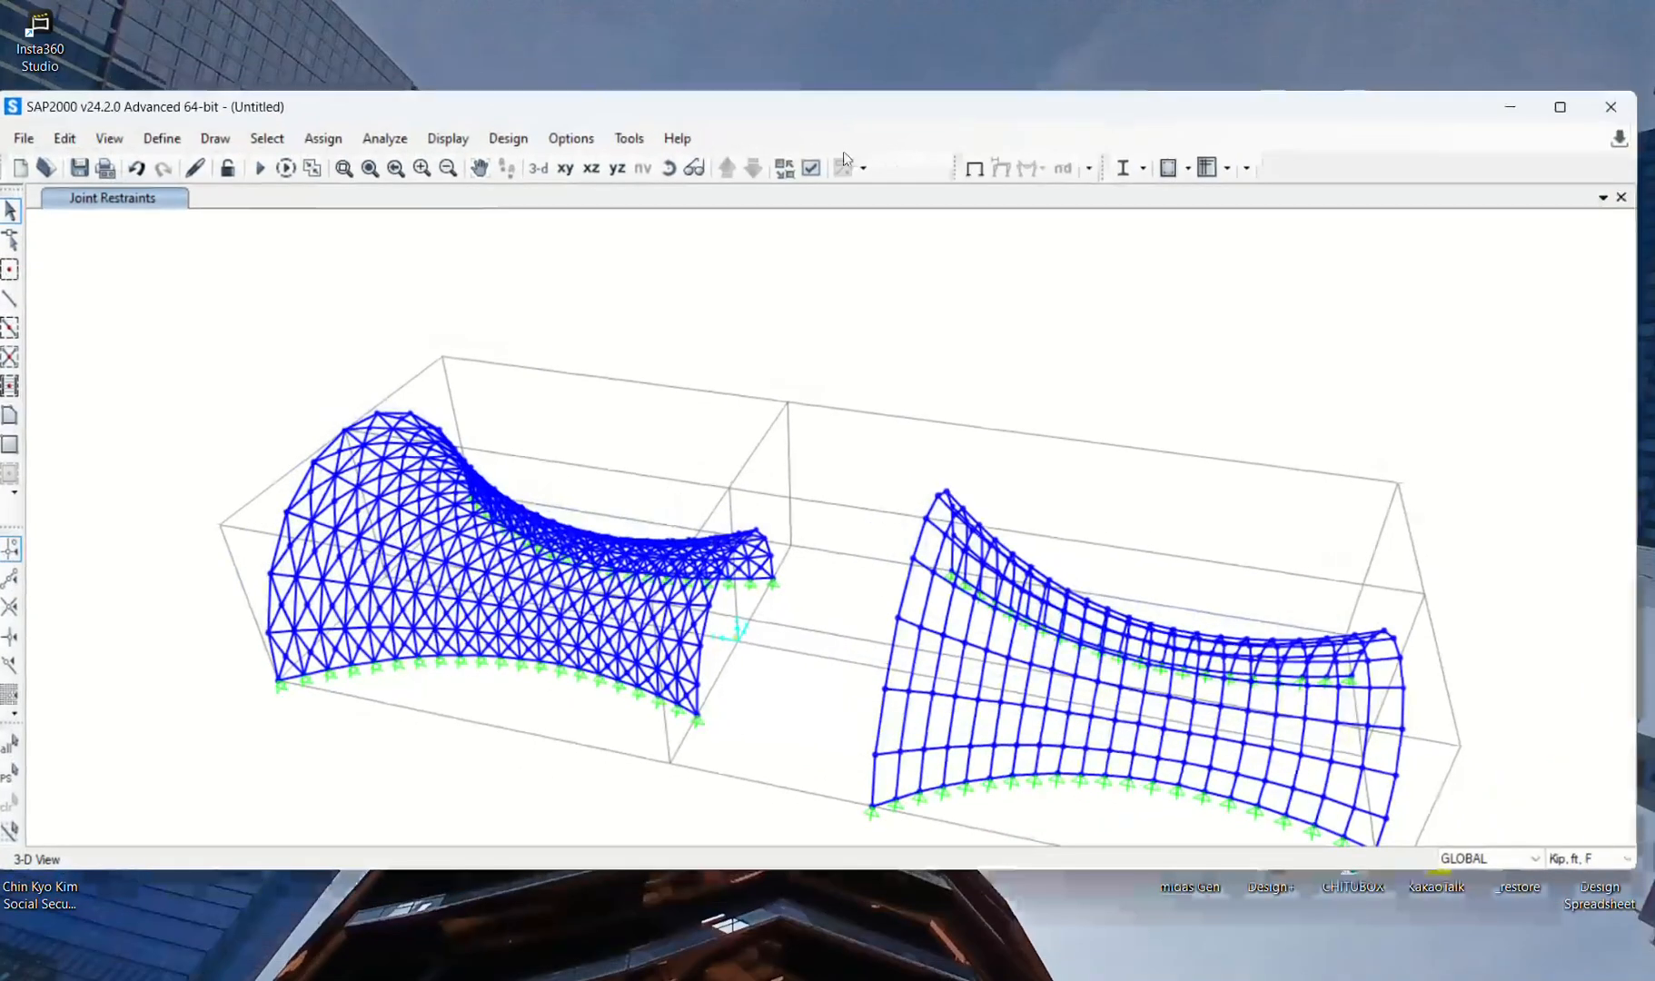
click(810, 169)
click(799, 604)
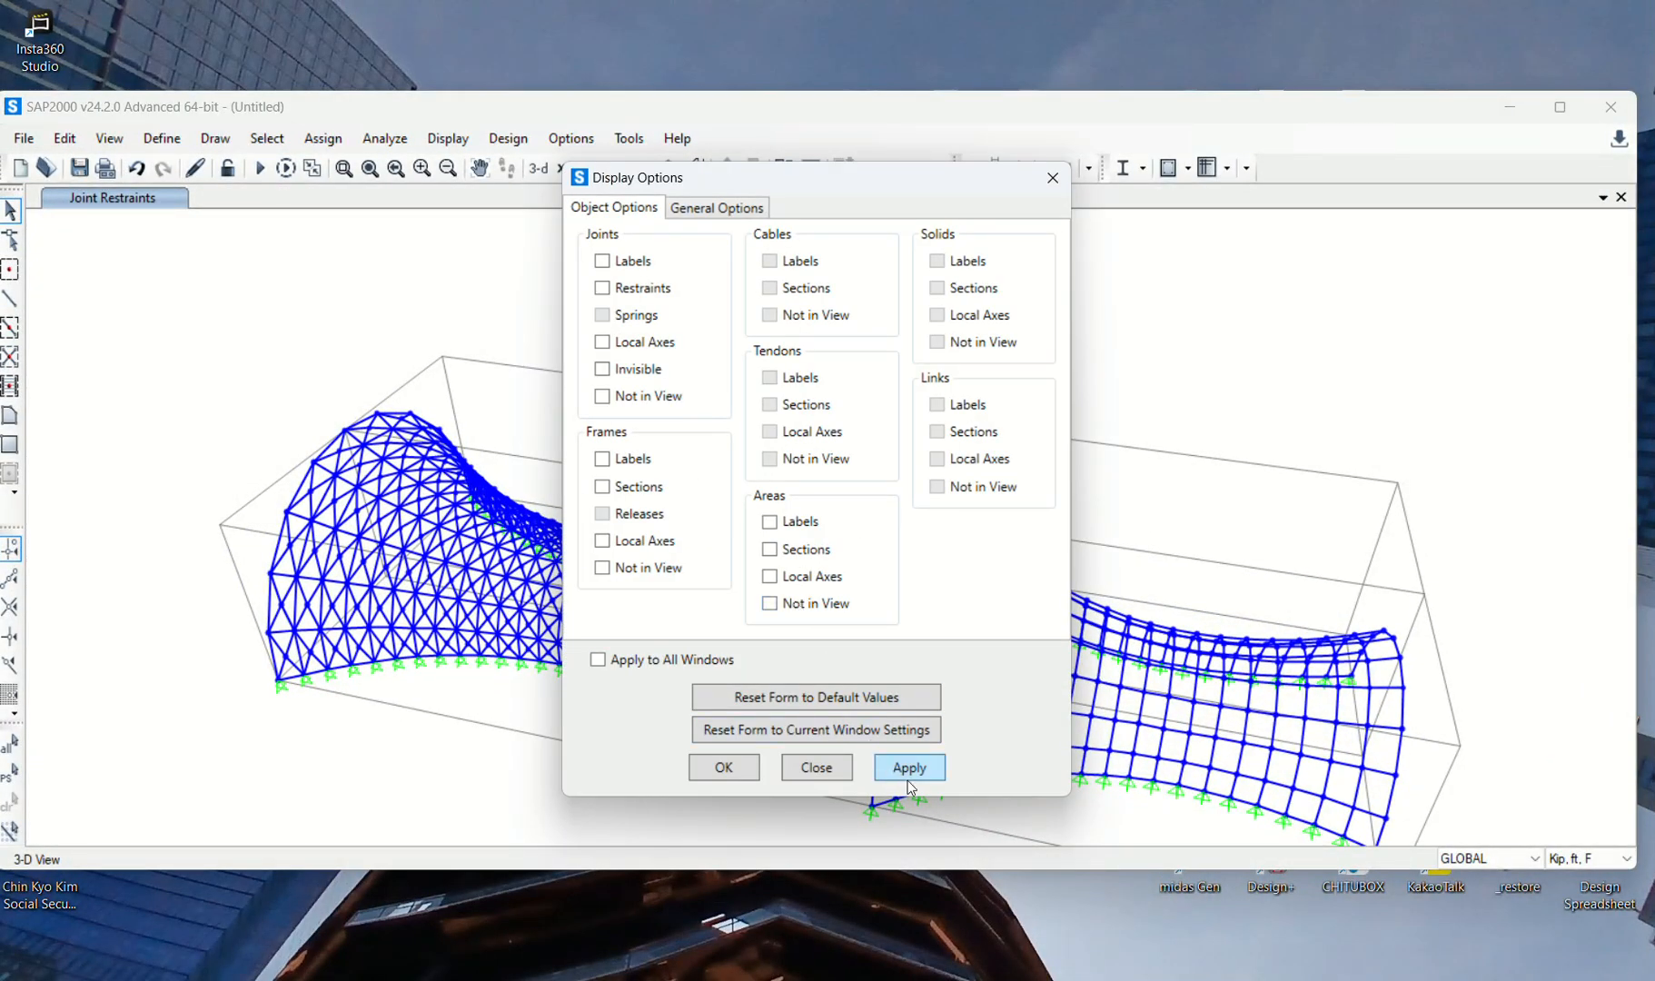
click(909, 768)
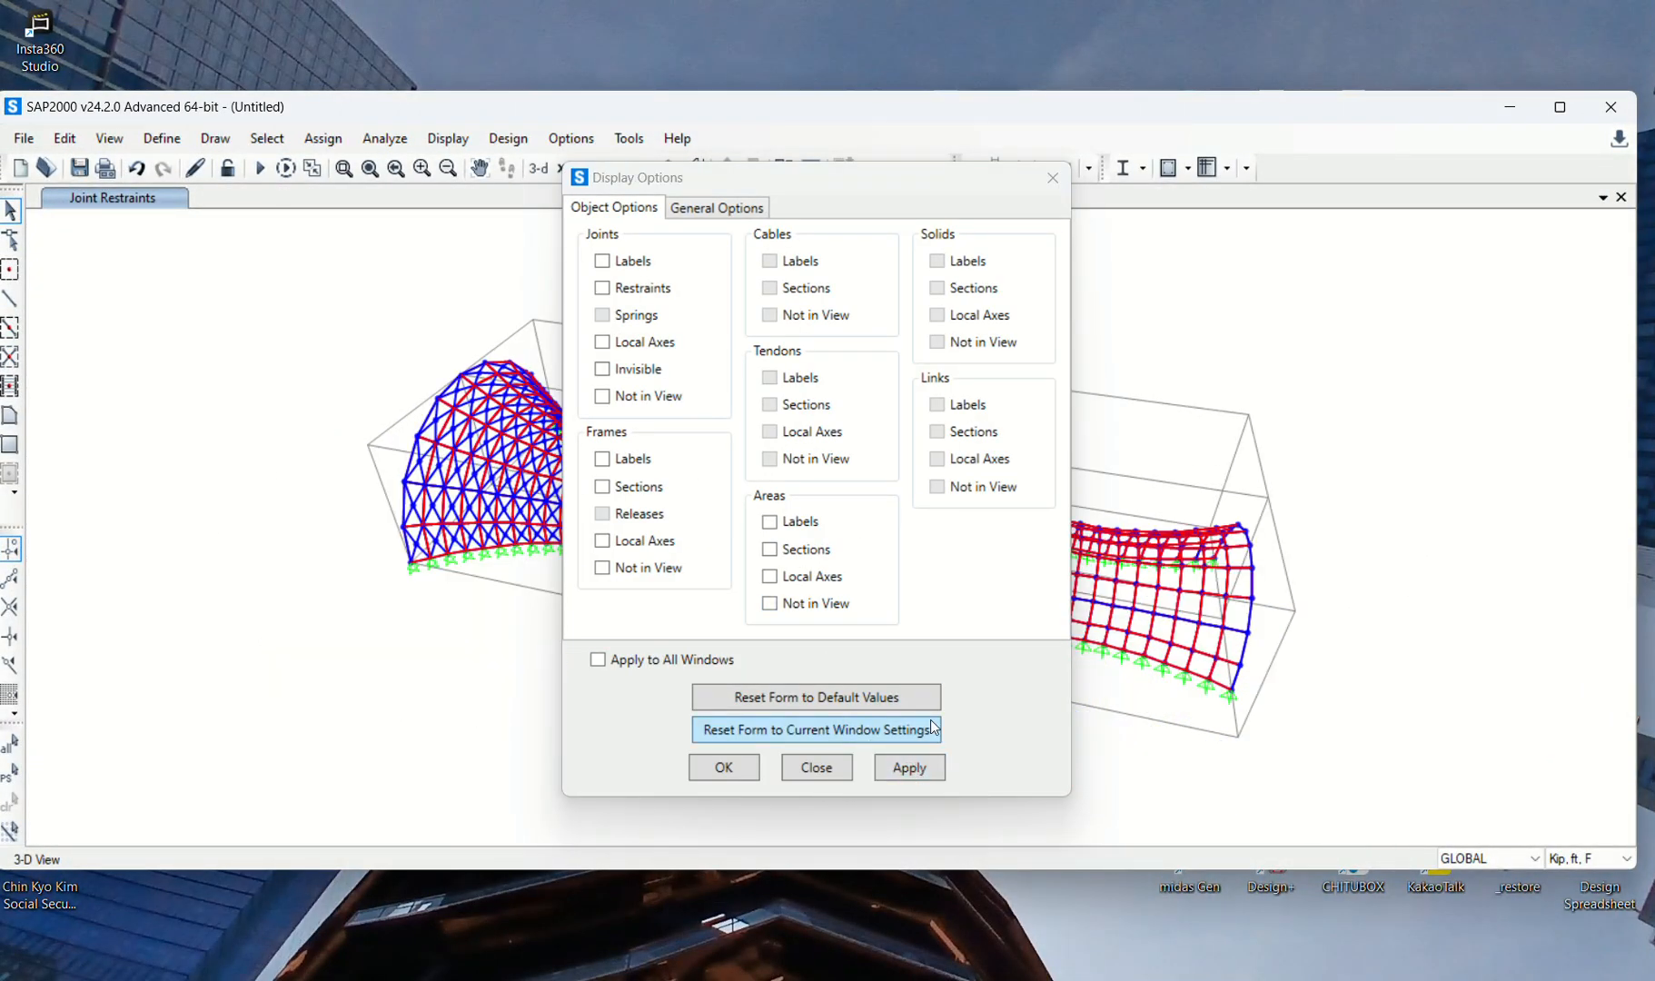
click(816, 767)
click(1562, 108)
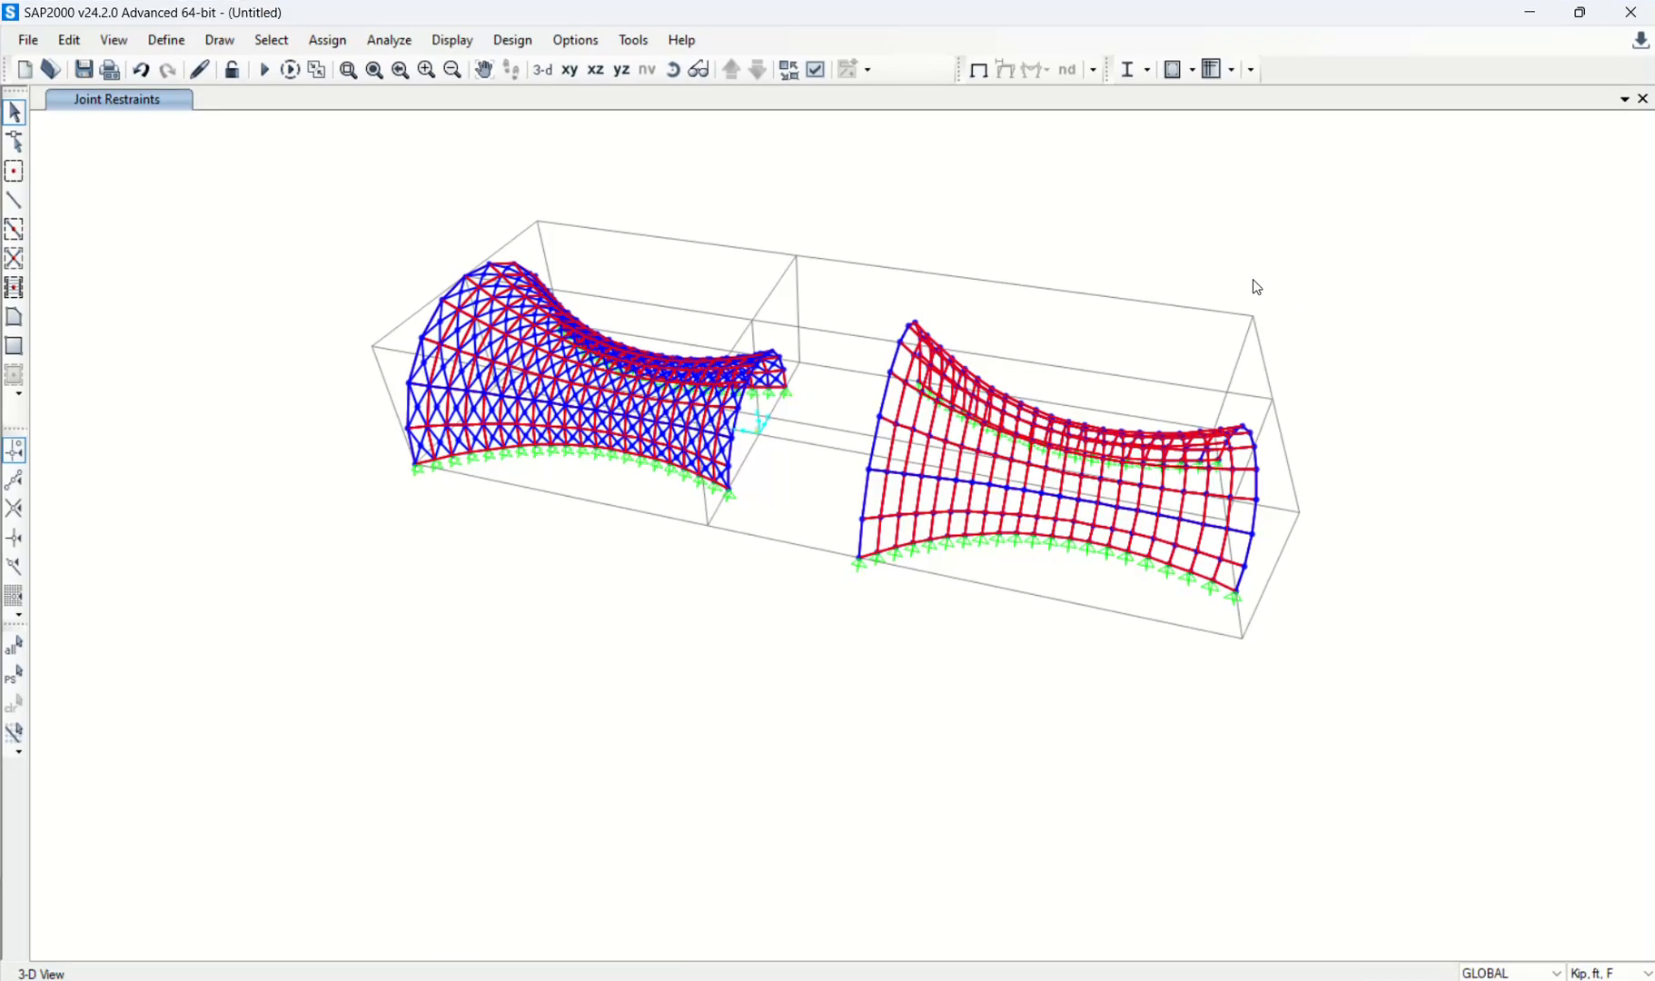
Step: Check the section property assigned to a frame member on the end arch of the quad grid vault
click(893, 383)
right_click(894, 382)
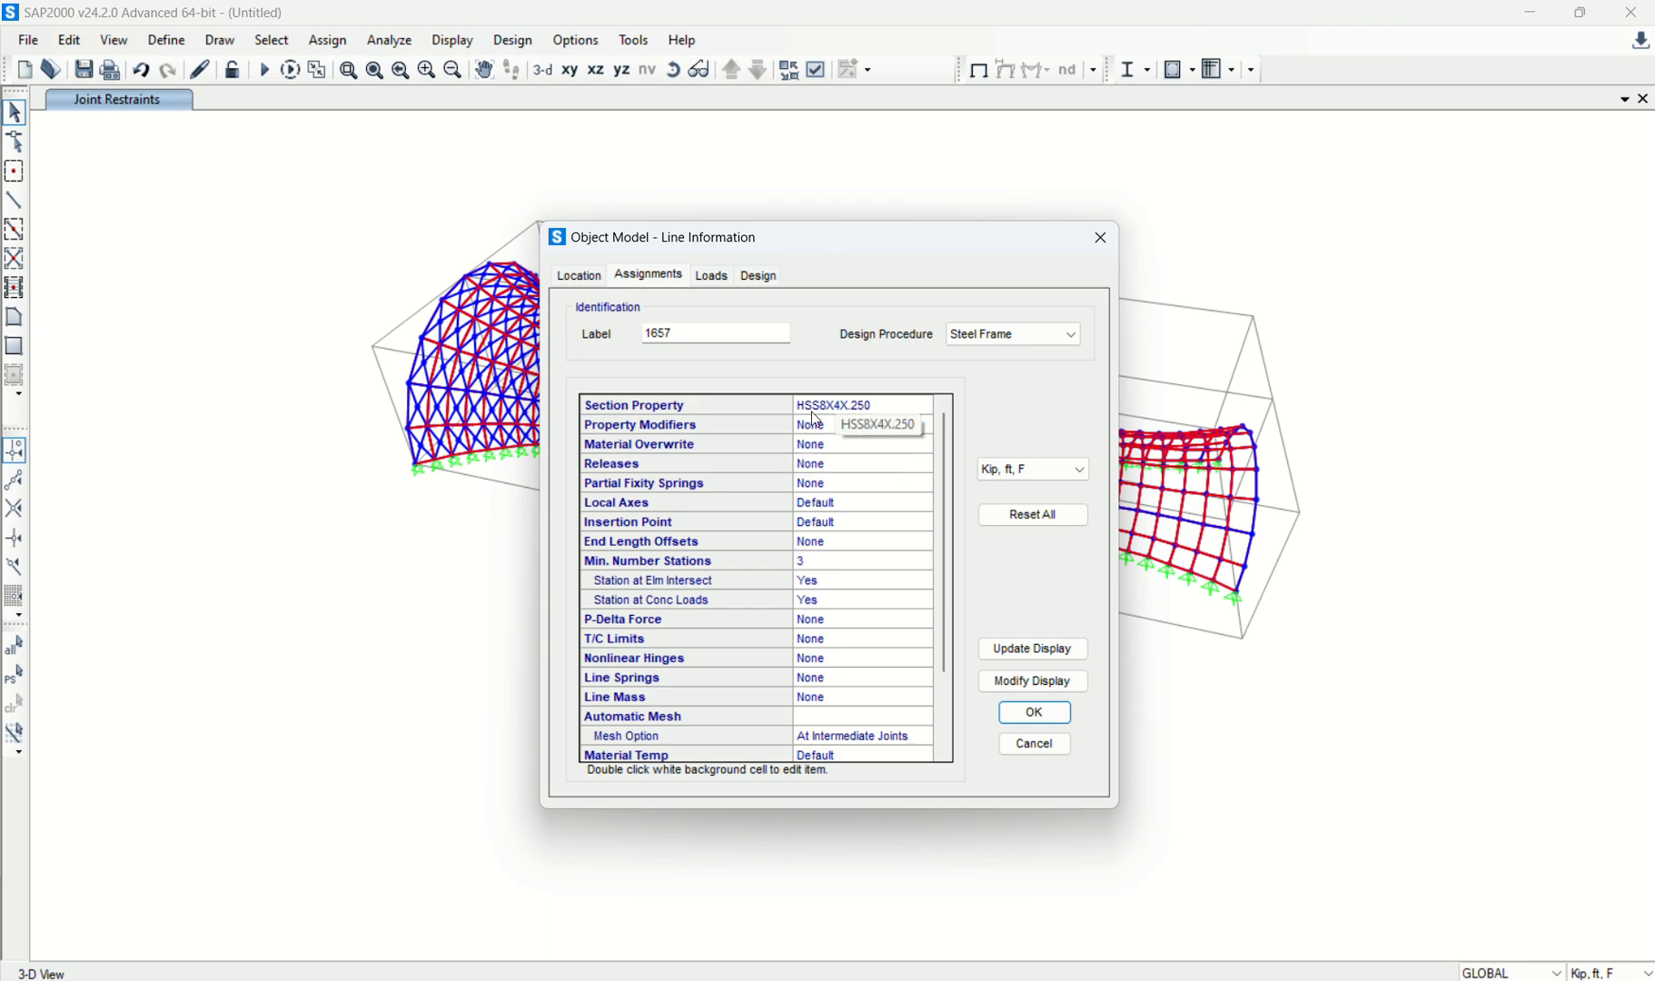
click(1034, 744)
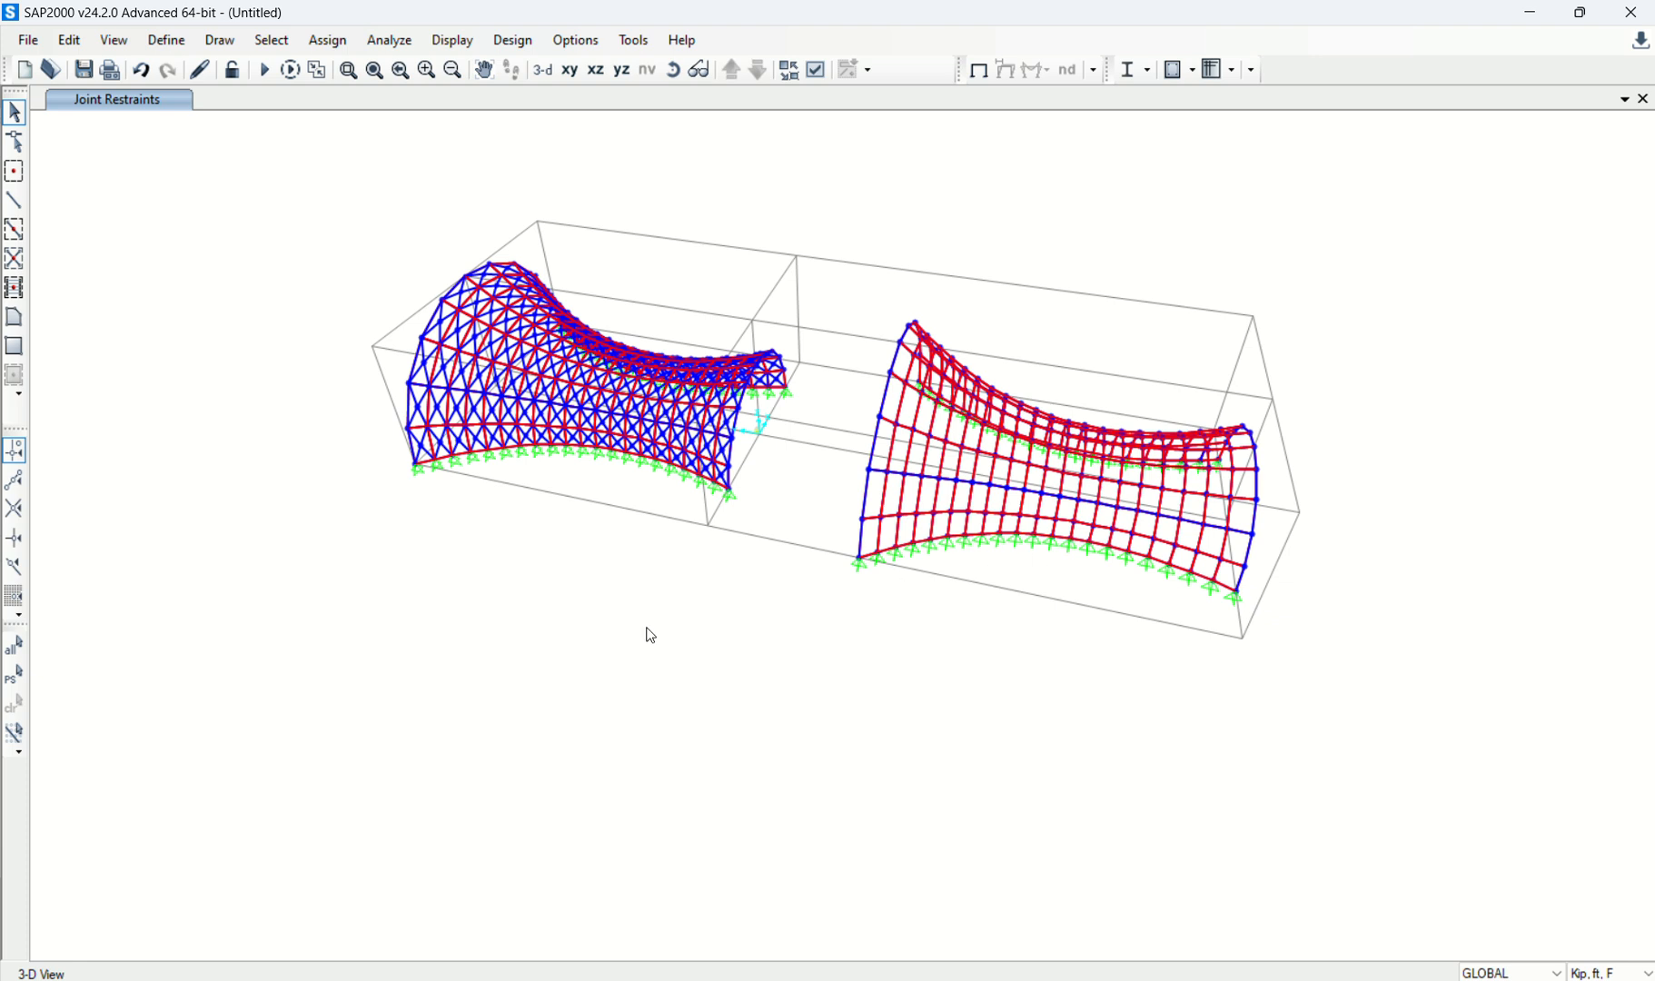
Step: Define a new load pattern named WIND with type Wind and auto lateral load pattern ASCE 7-16
click(172, 42)
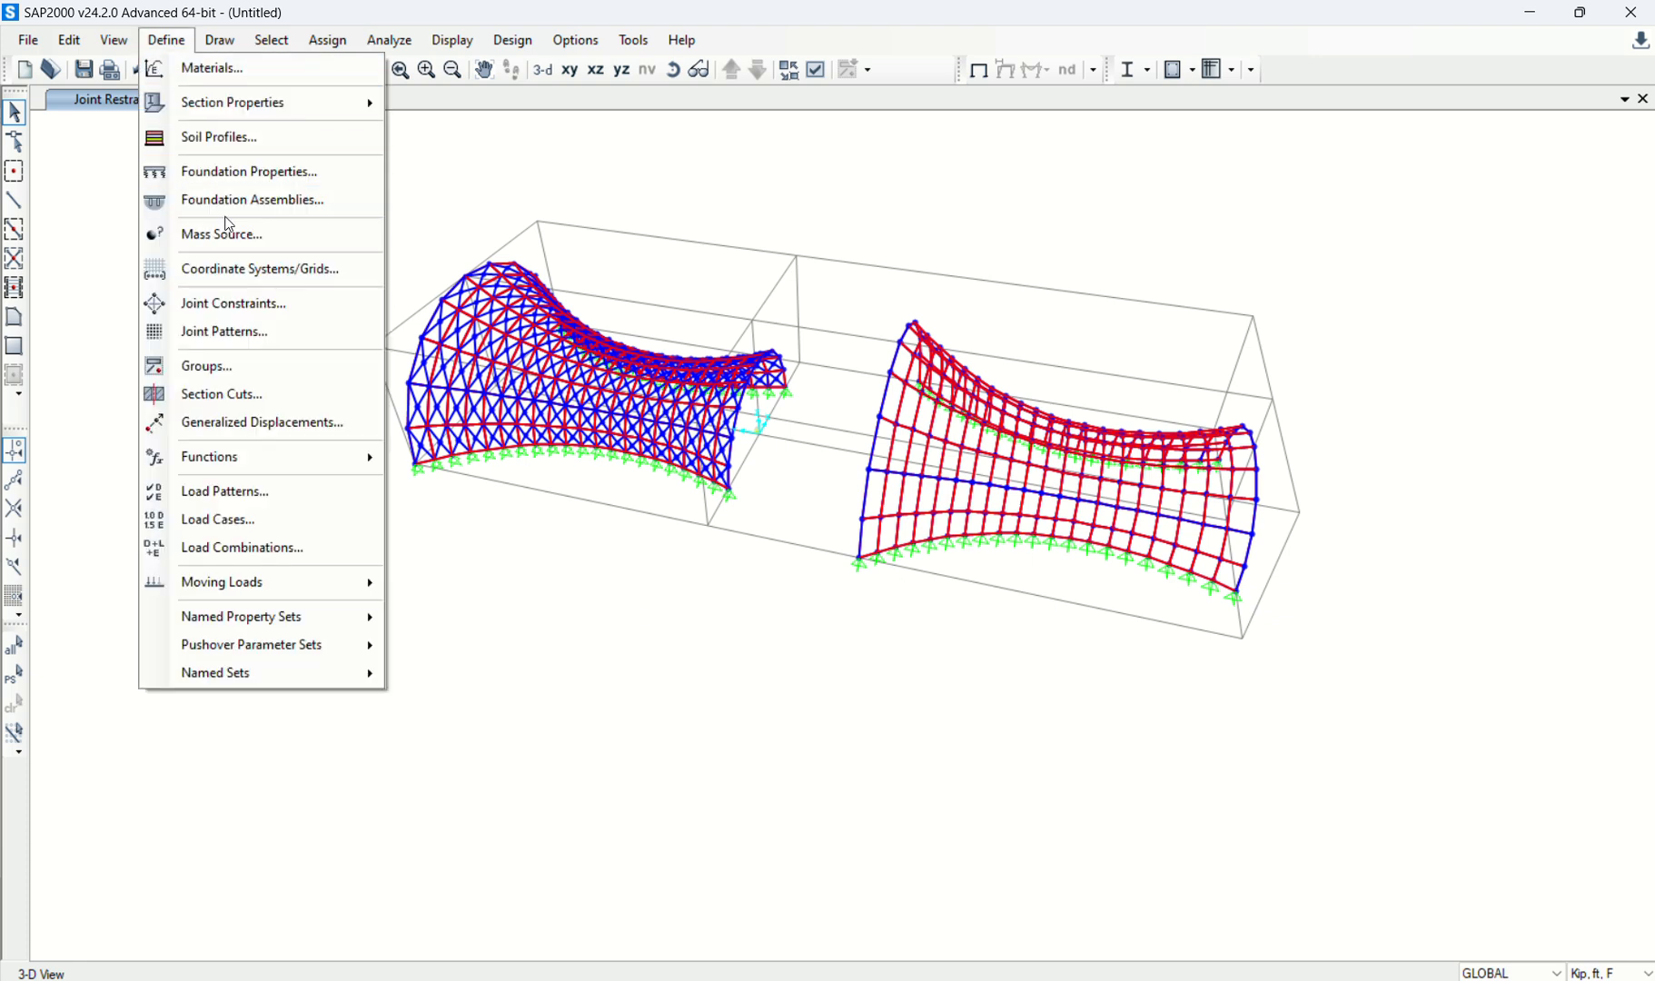
click(301, 495)
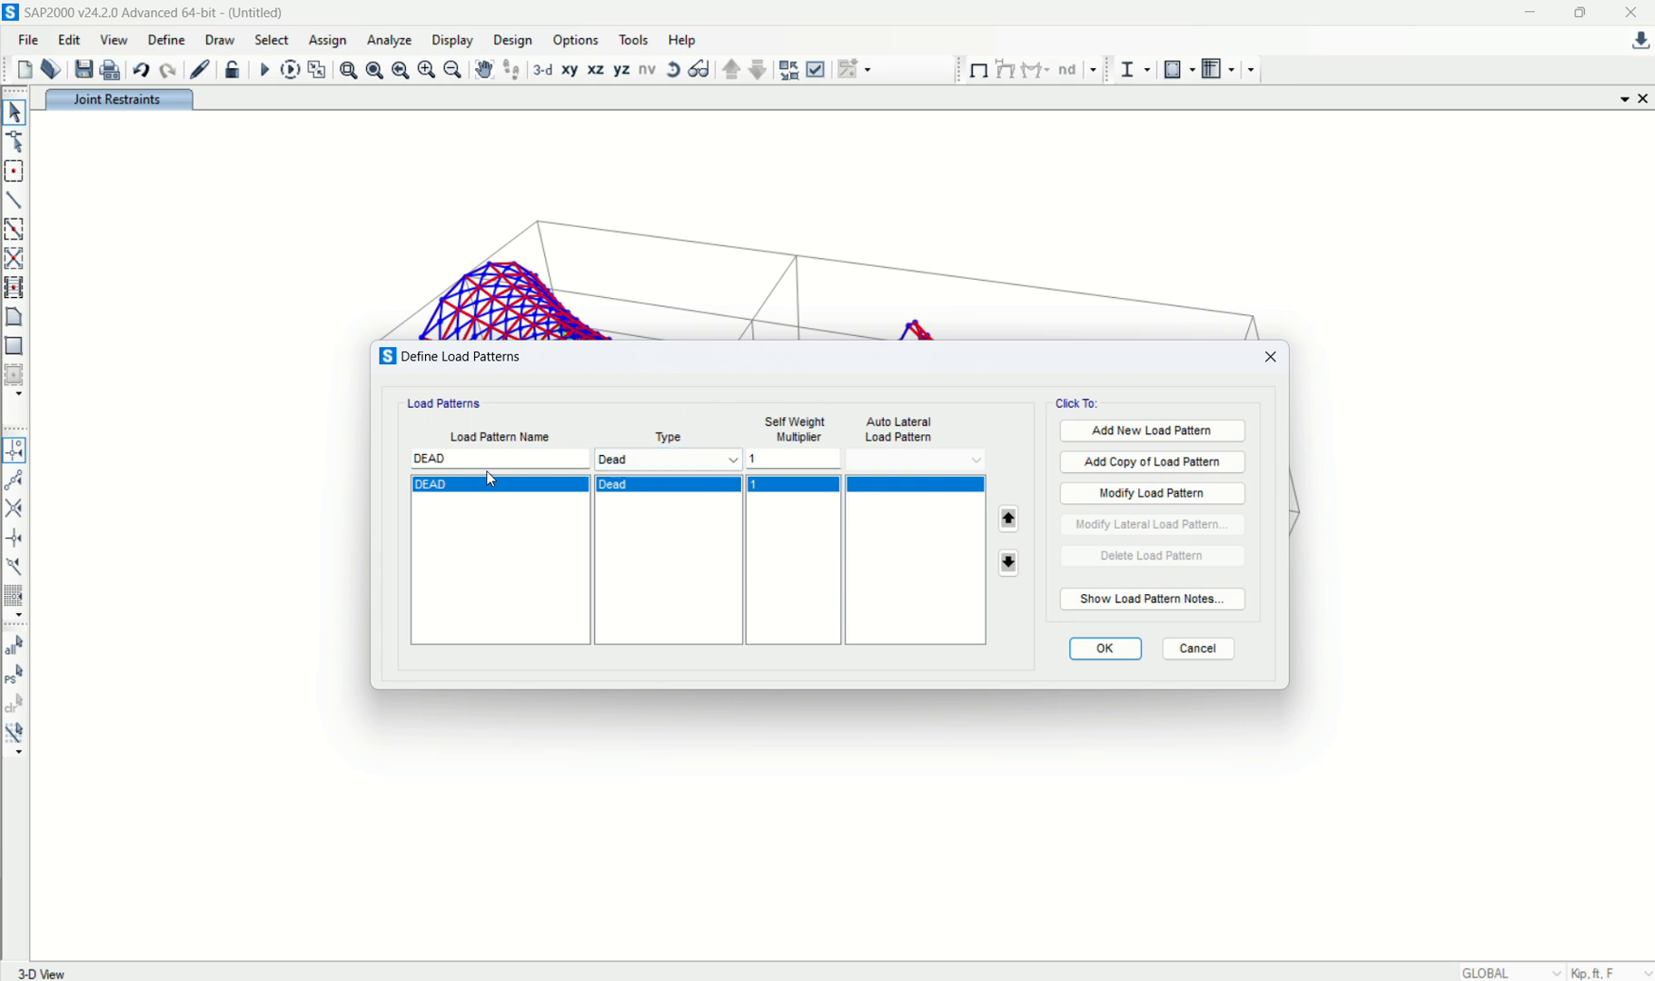
drag(491, 460, 294, 472)
text(WIND)
click(650, 459)
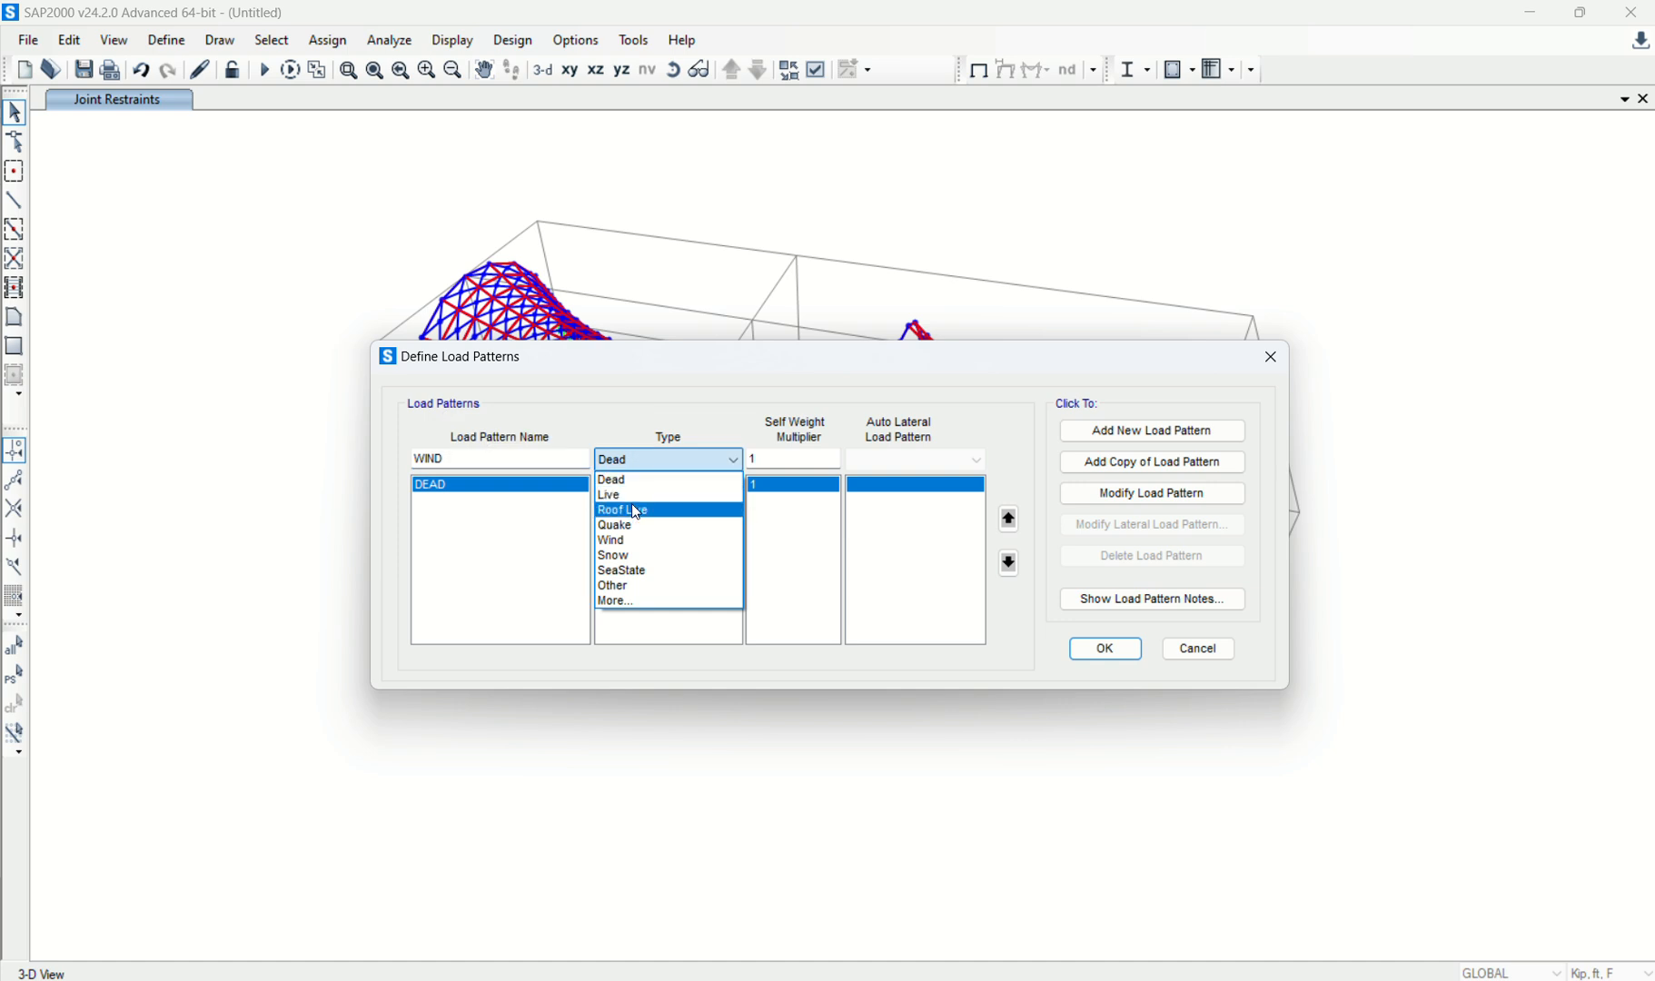
click(635, 541)
click(927, 461)
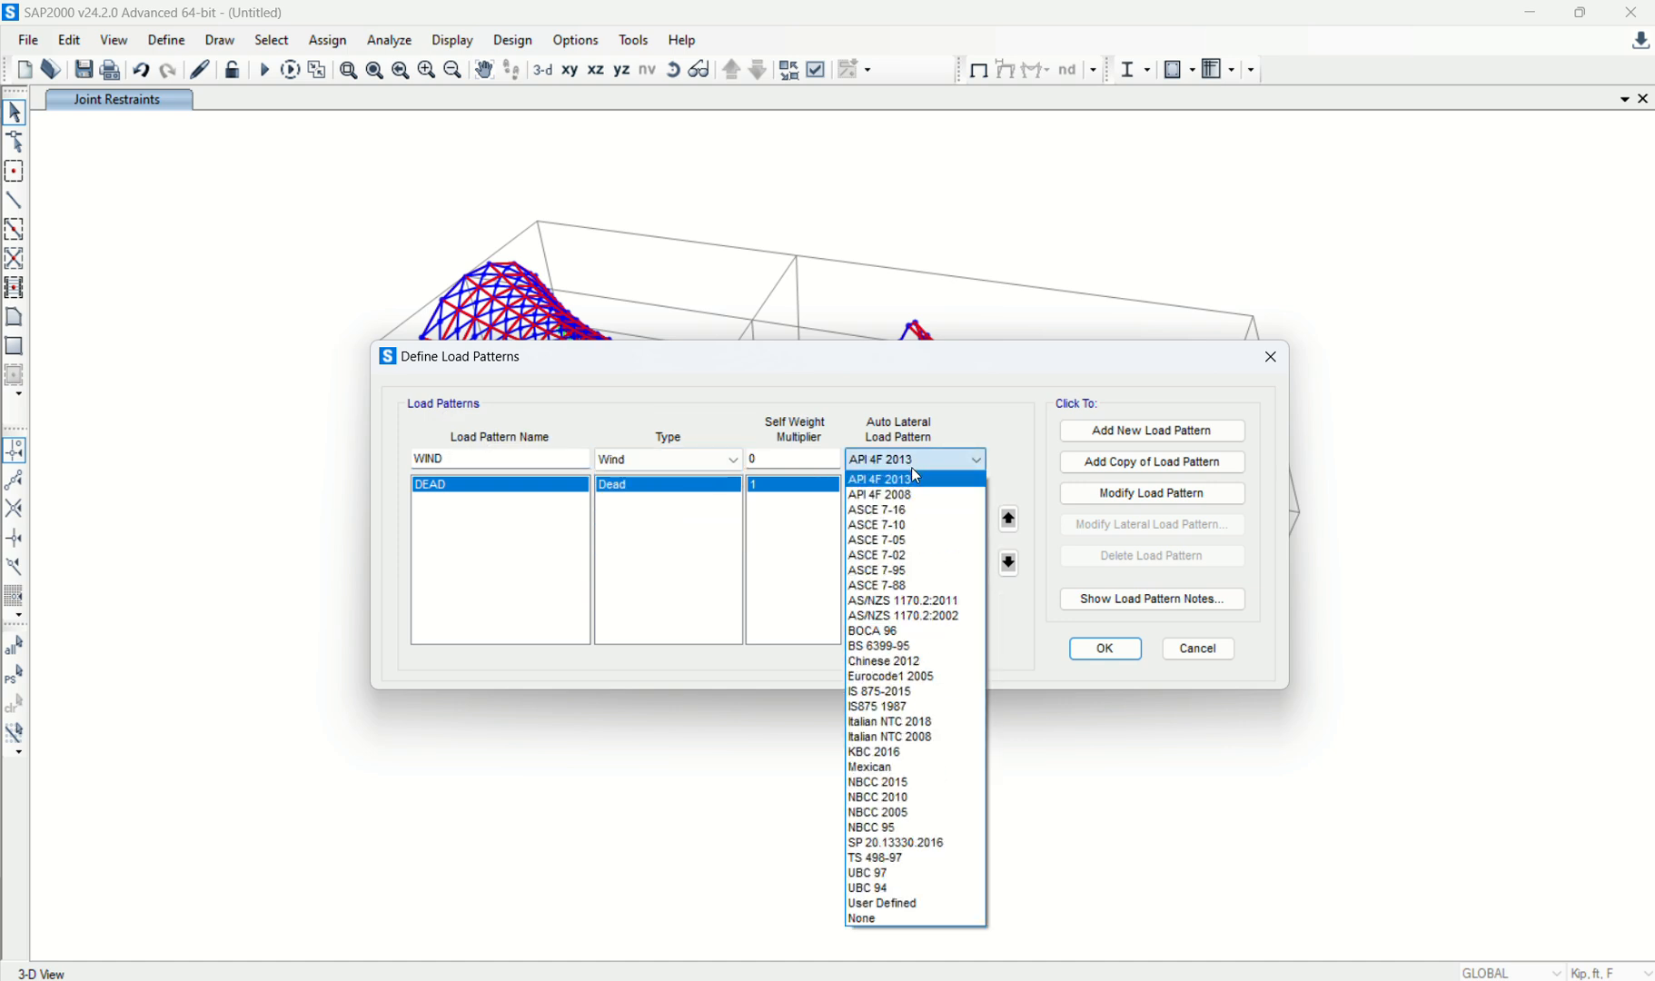
click(914, 514)
key(Return)
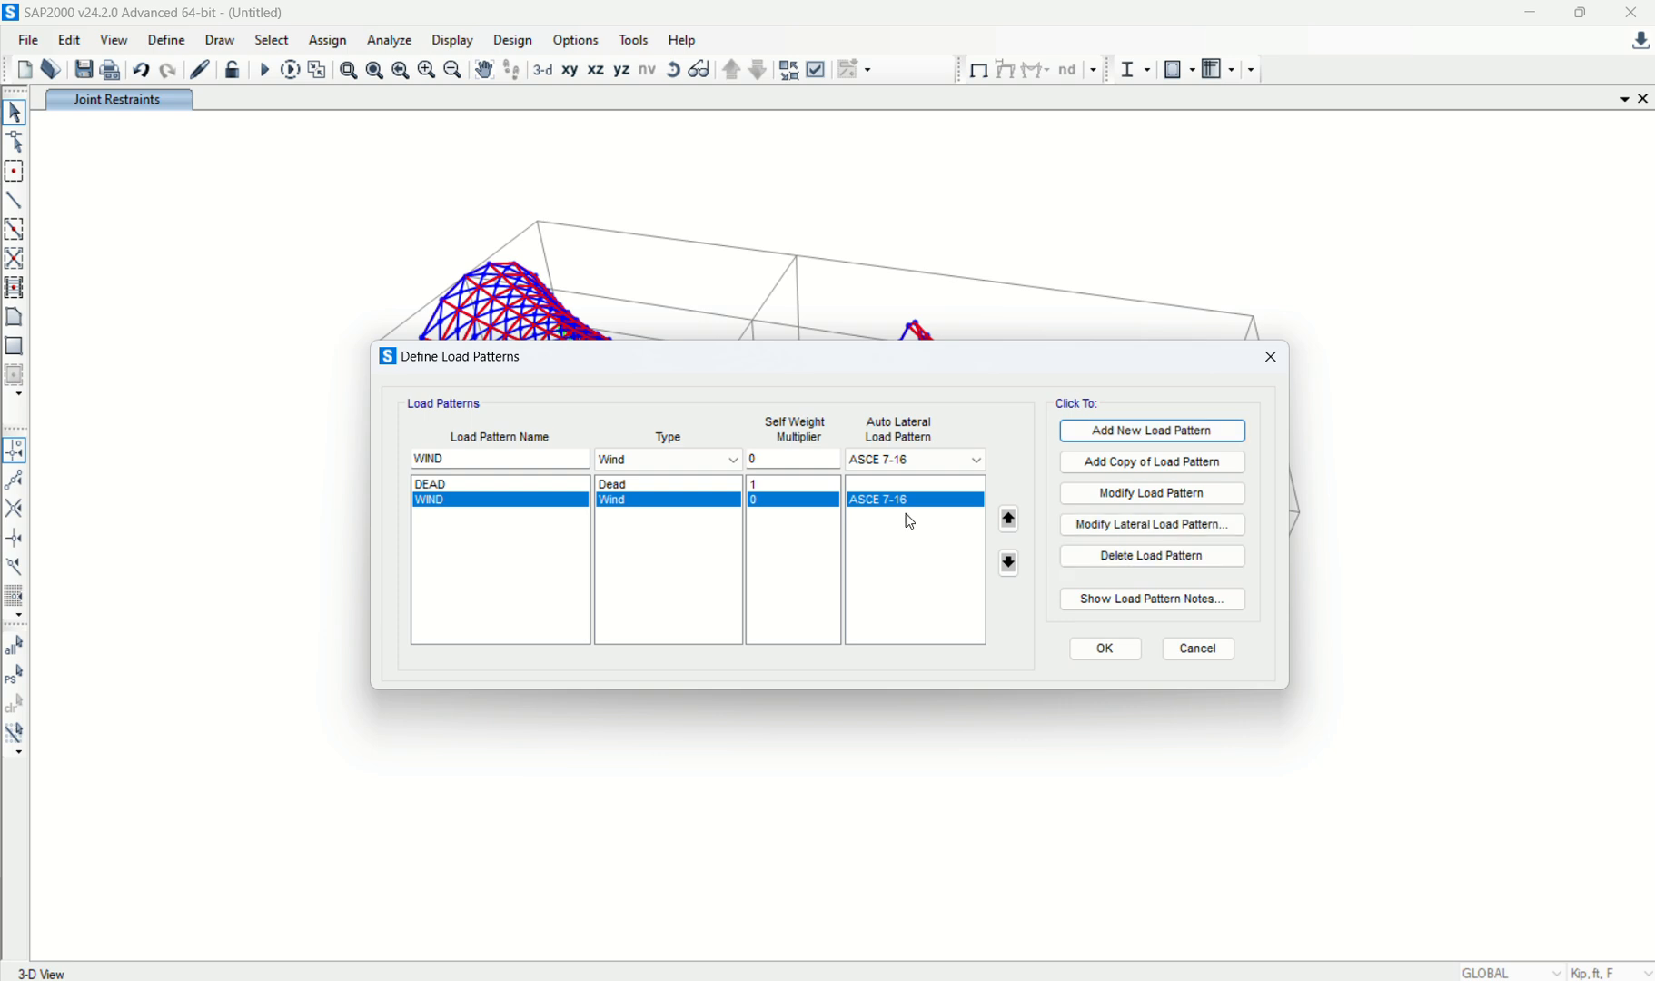
click(1108, 648)
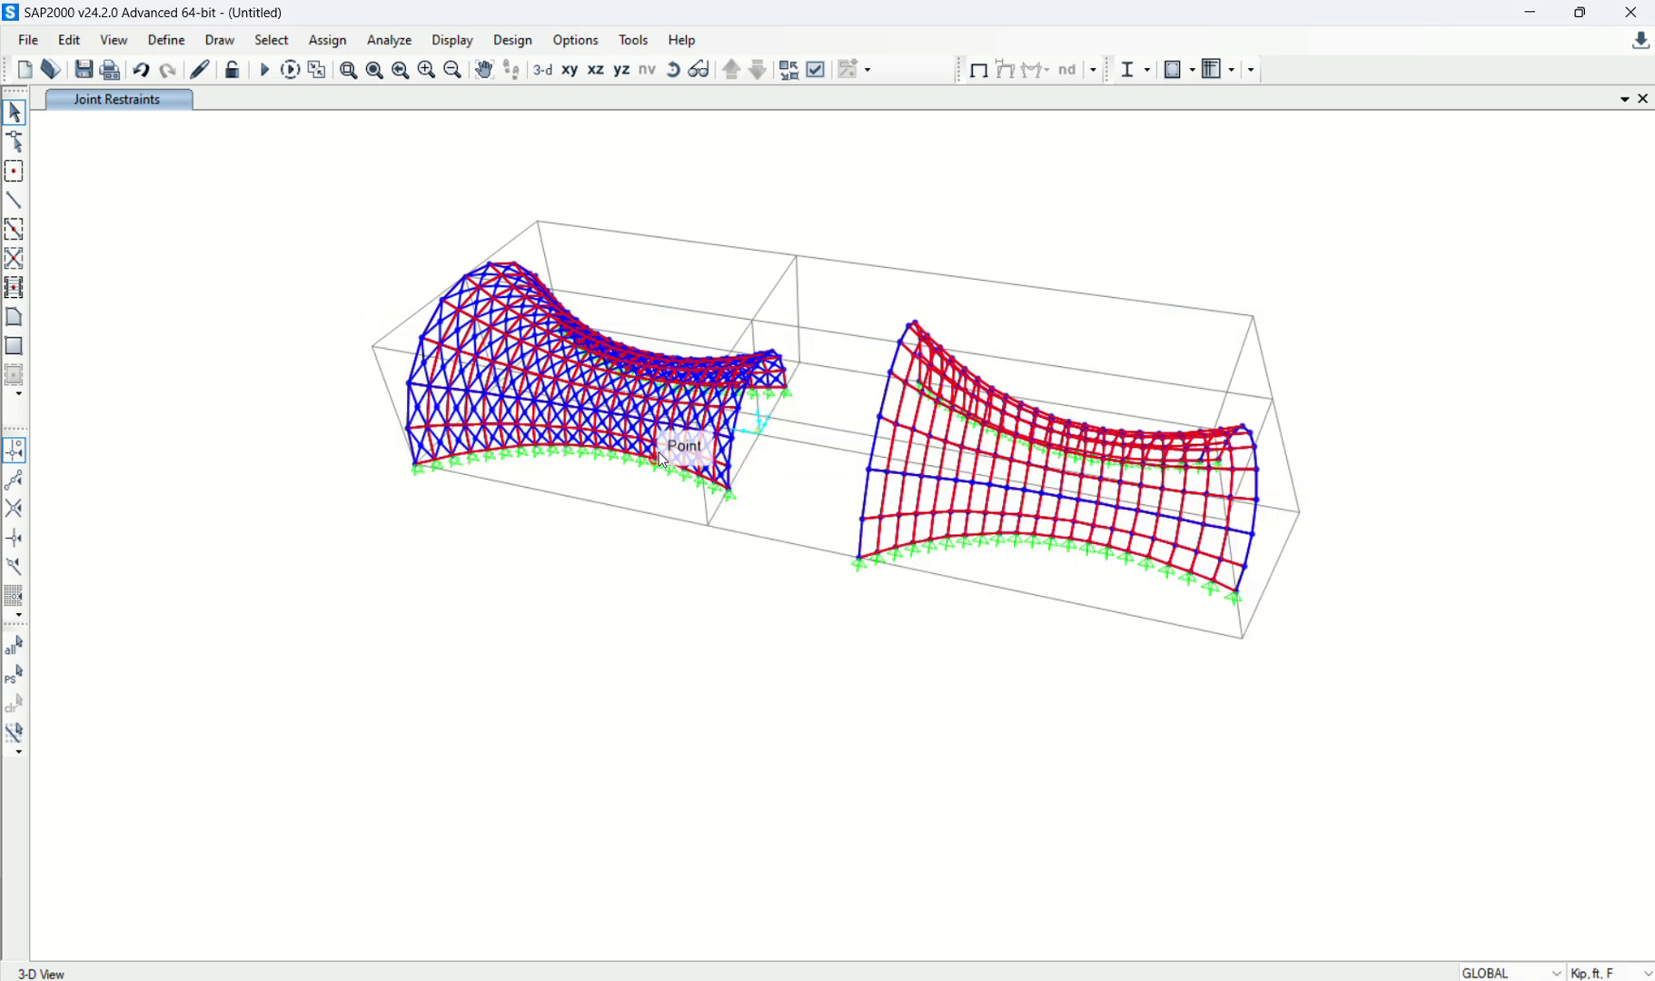
Step: Select all objects of both vaults and check the global axis directions at the grid origin
click(350, 72)
drag(302, 228, 1443, 748)
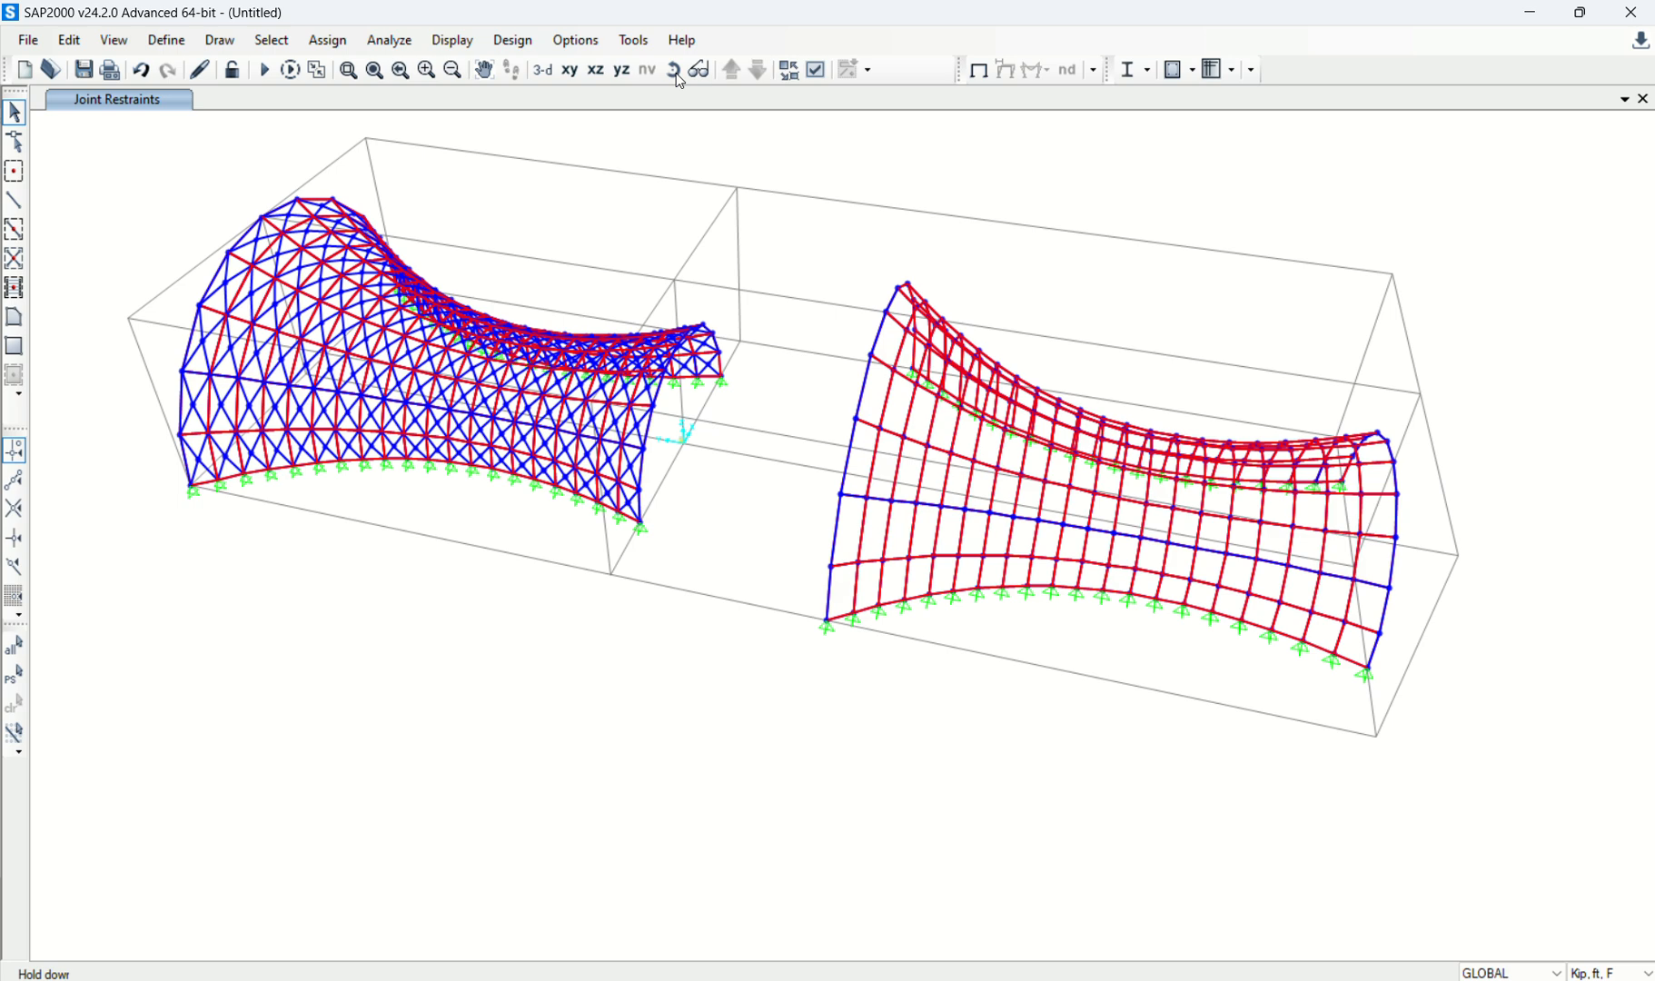
click(676, 72)
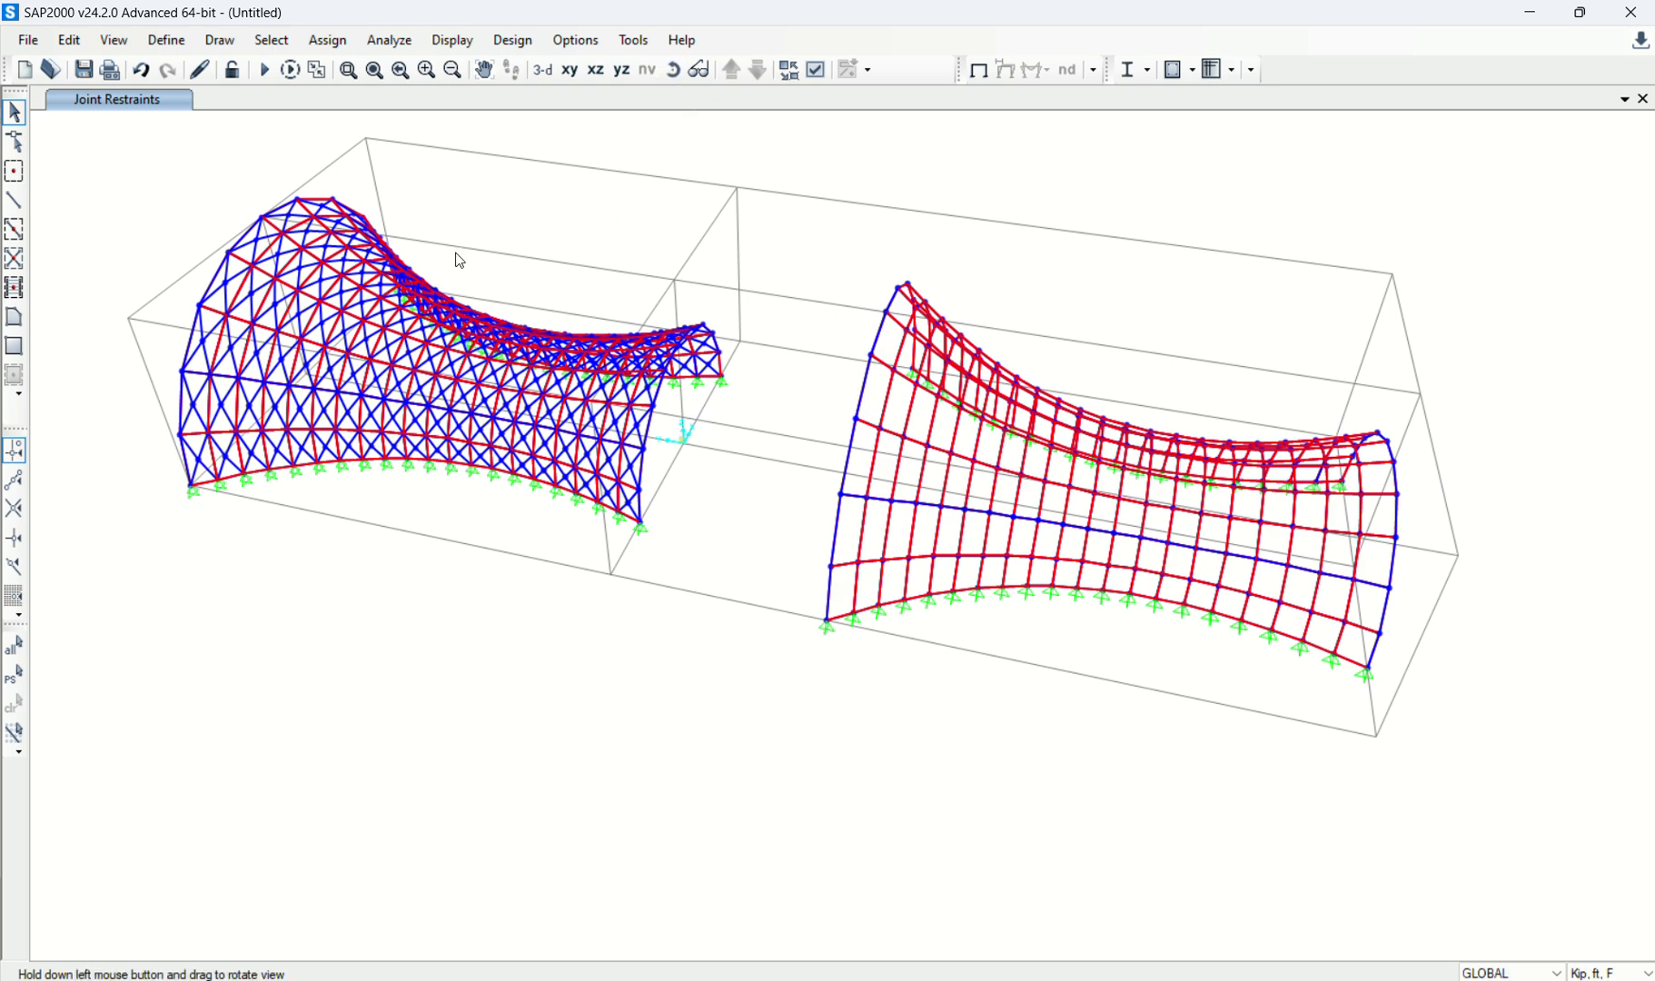
drag(86, 156, 1577, 901)
click(343, 46)
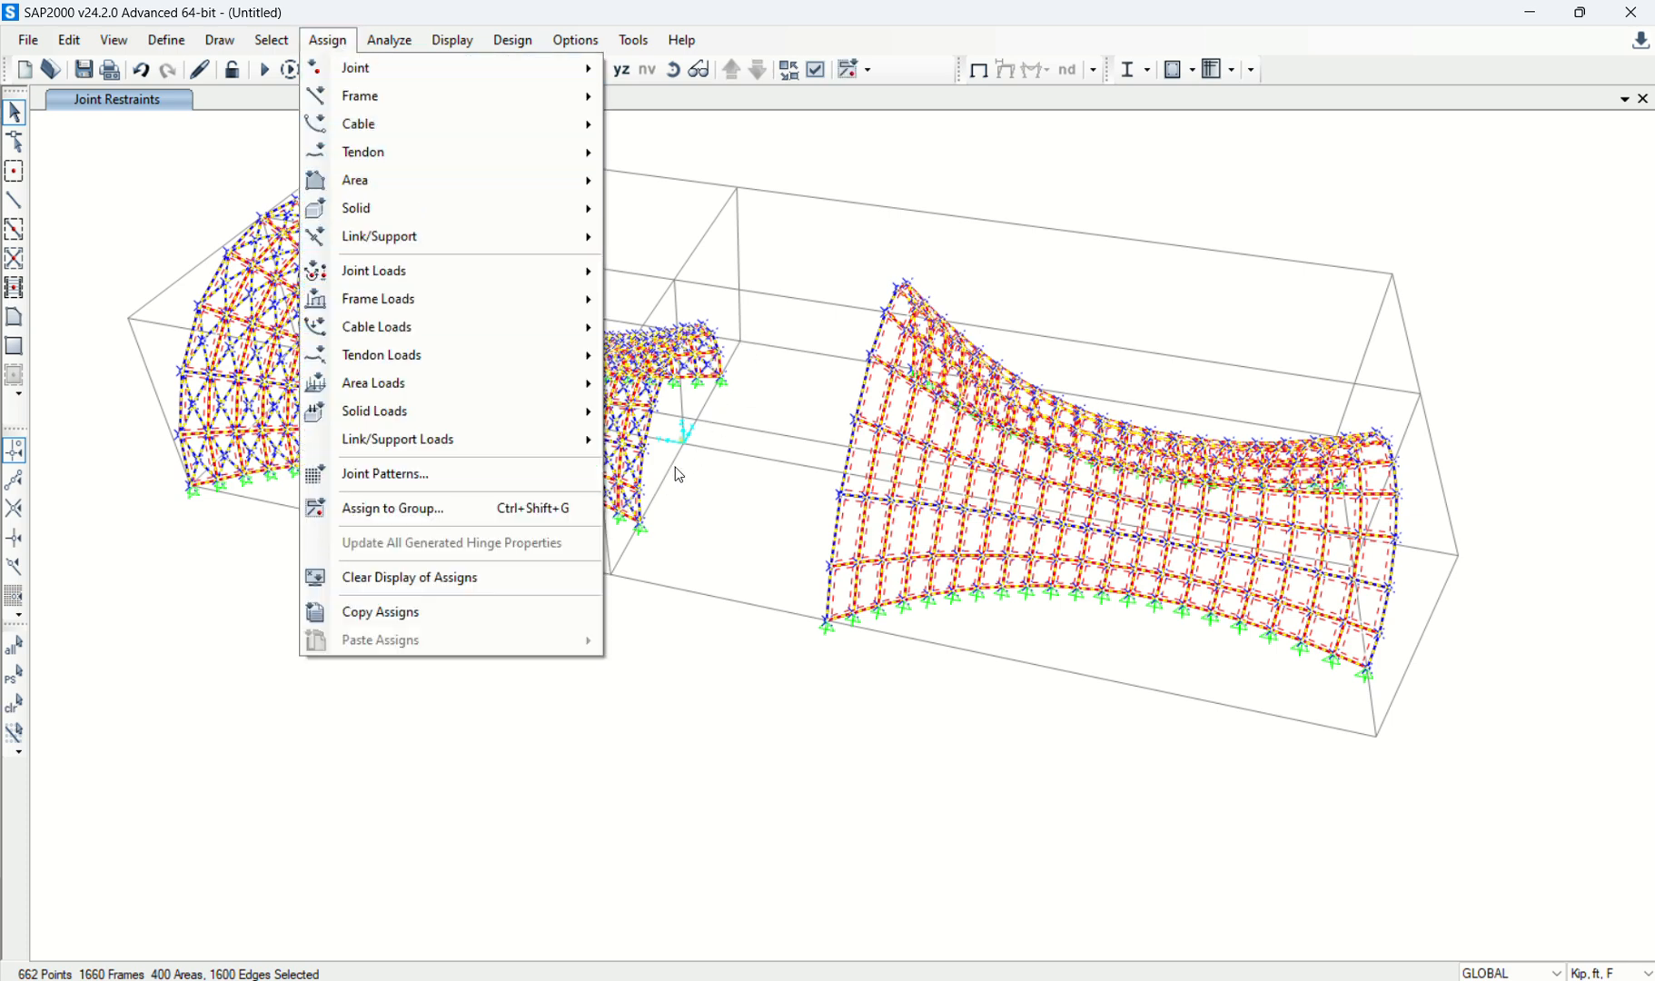
click(730, 332)
scroll(704, 446, up, 2)
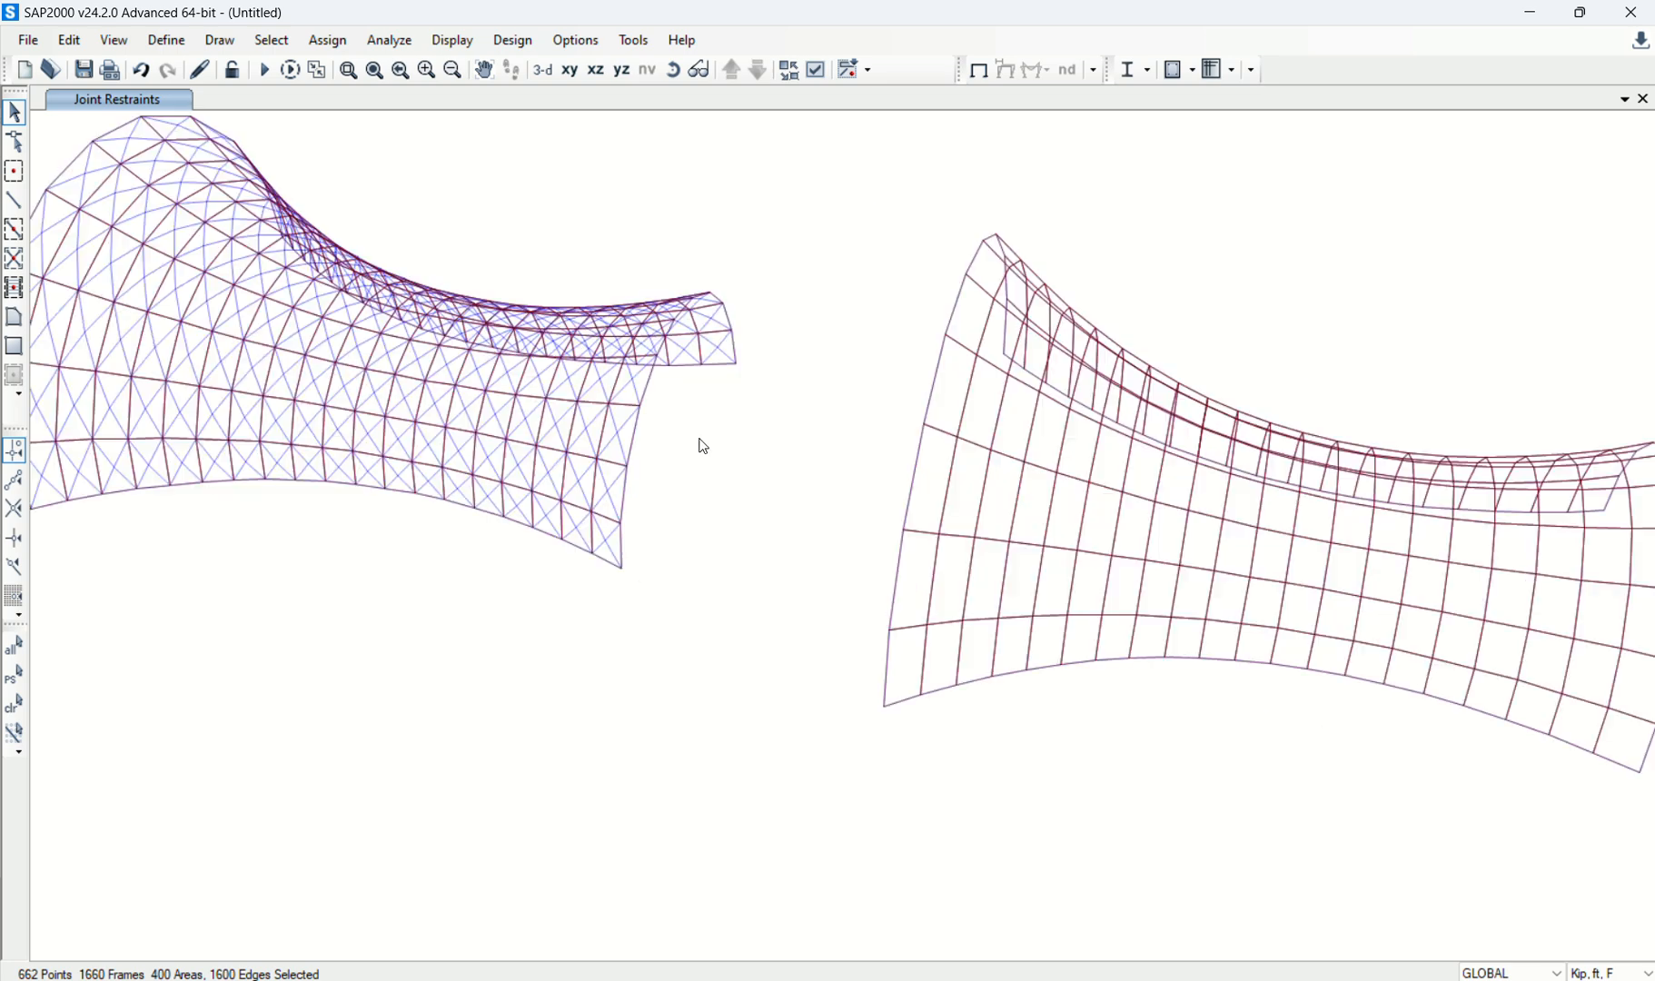
scroll(702, 447, up, 5)
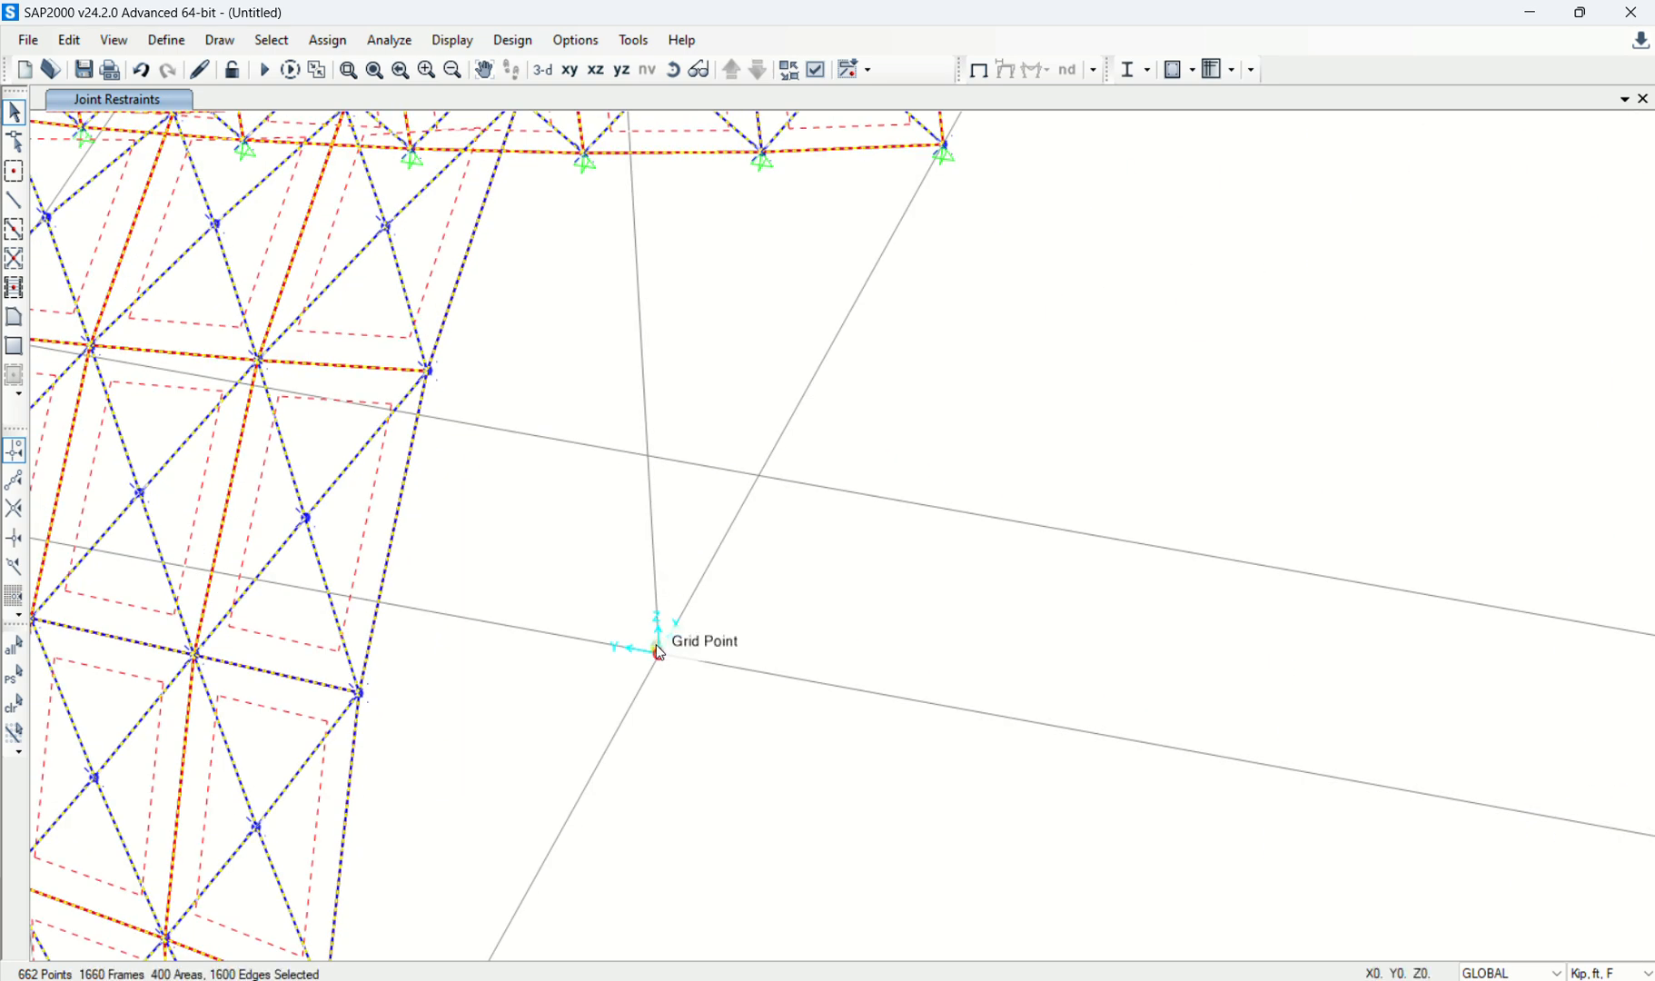
click(373, 70)
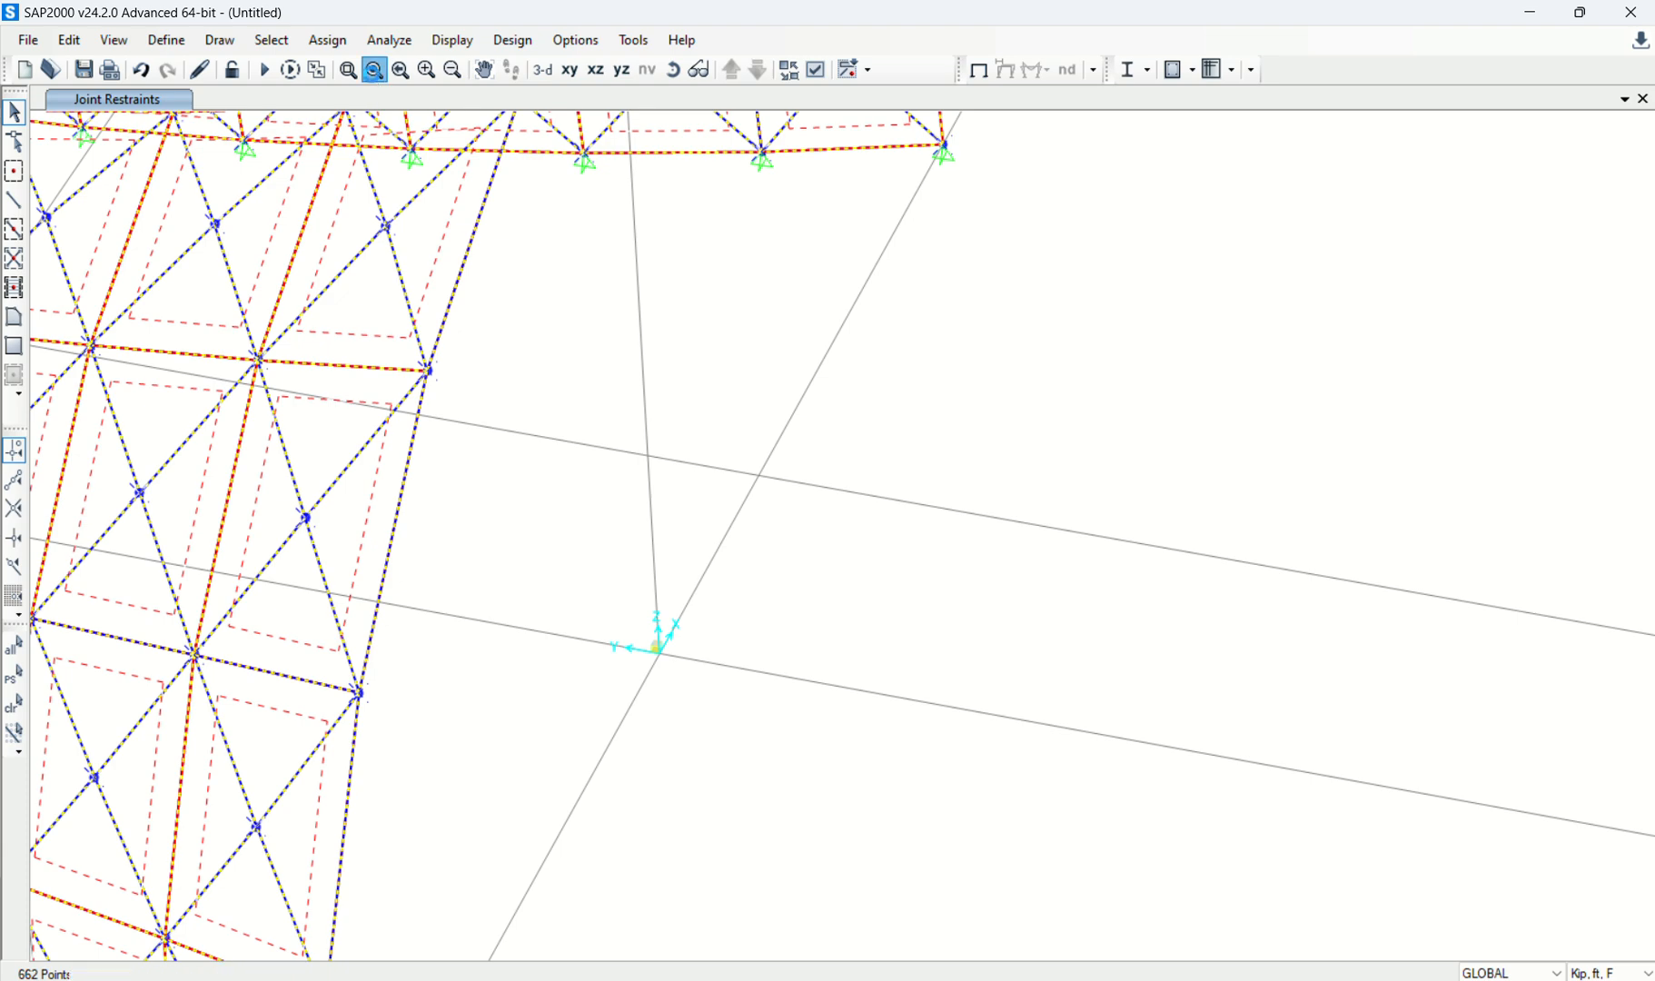
Step: Assign a uniform area load of 0.03 kip/ft² in the WIND pattern, GLOBAL X Projected direction, to the selected vault areas
click(327, 40)
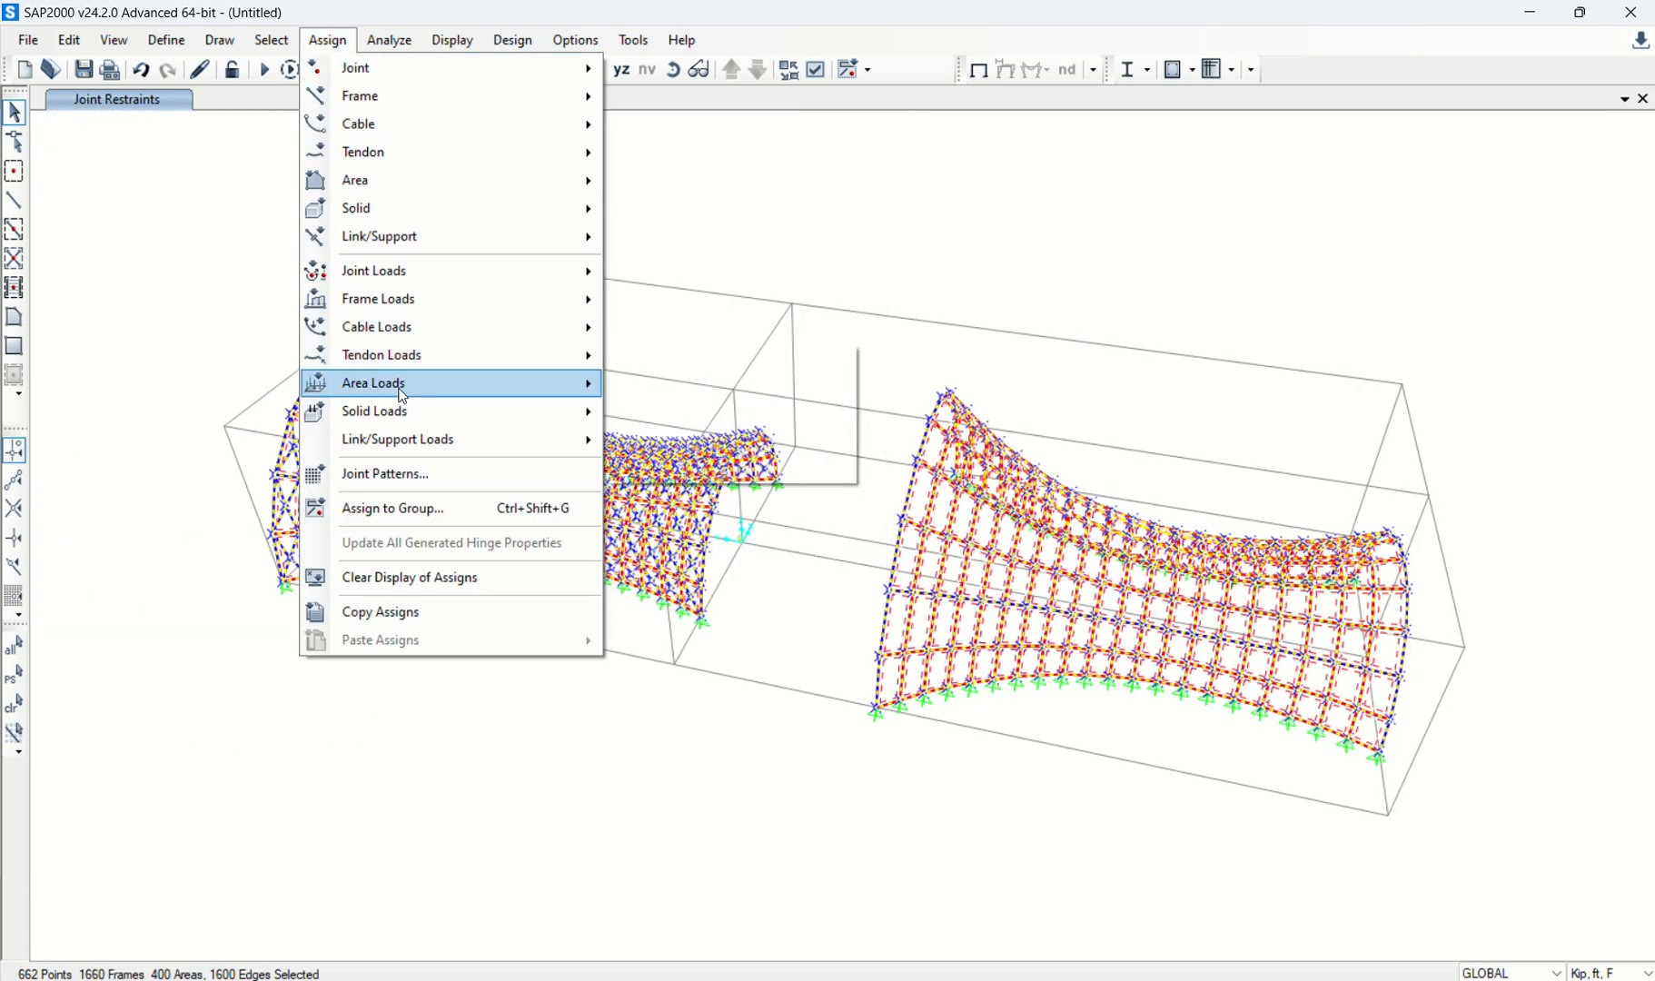
mouse_move(404, 396)
click(721, 414)
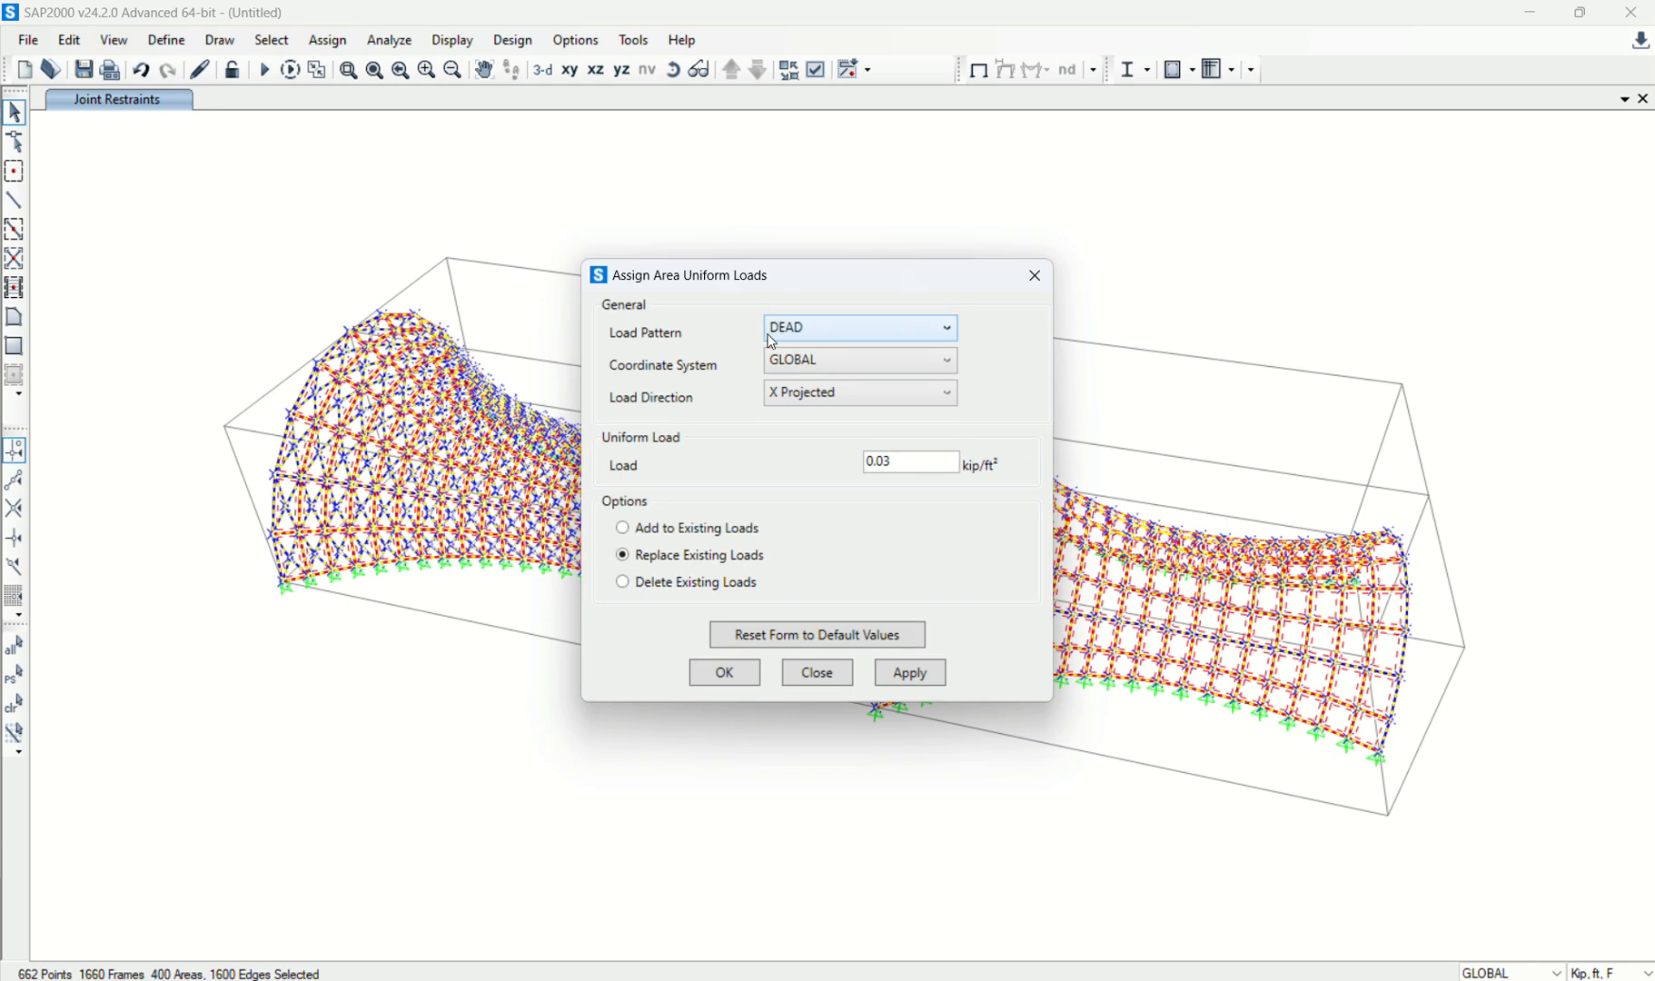
click(812, 331)
click(807, 376)
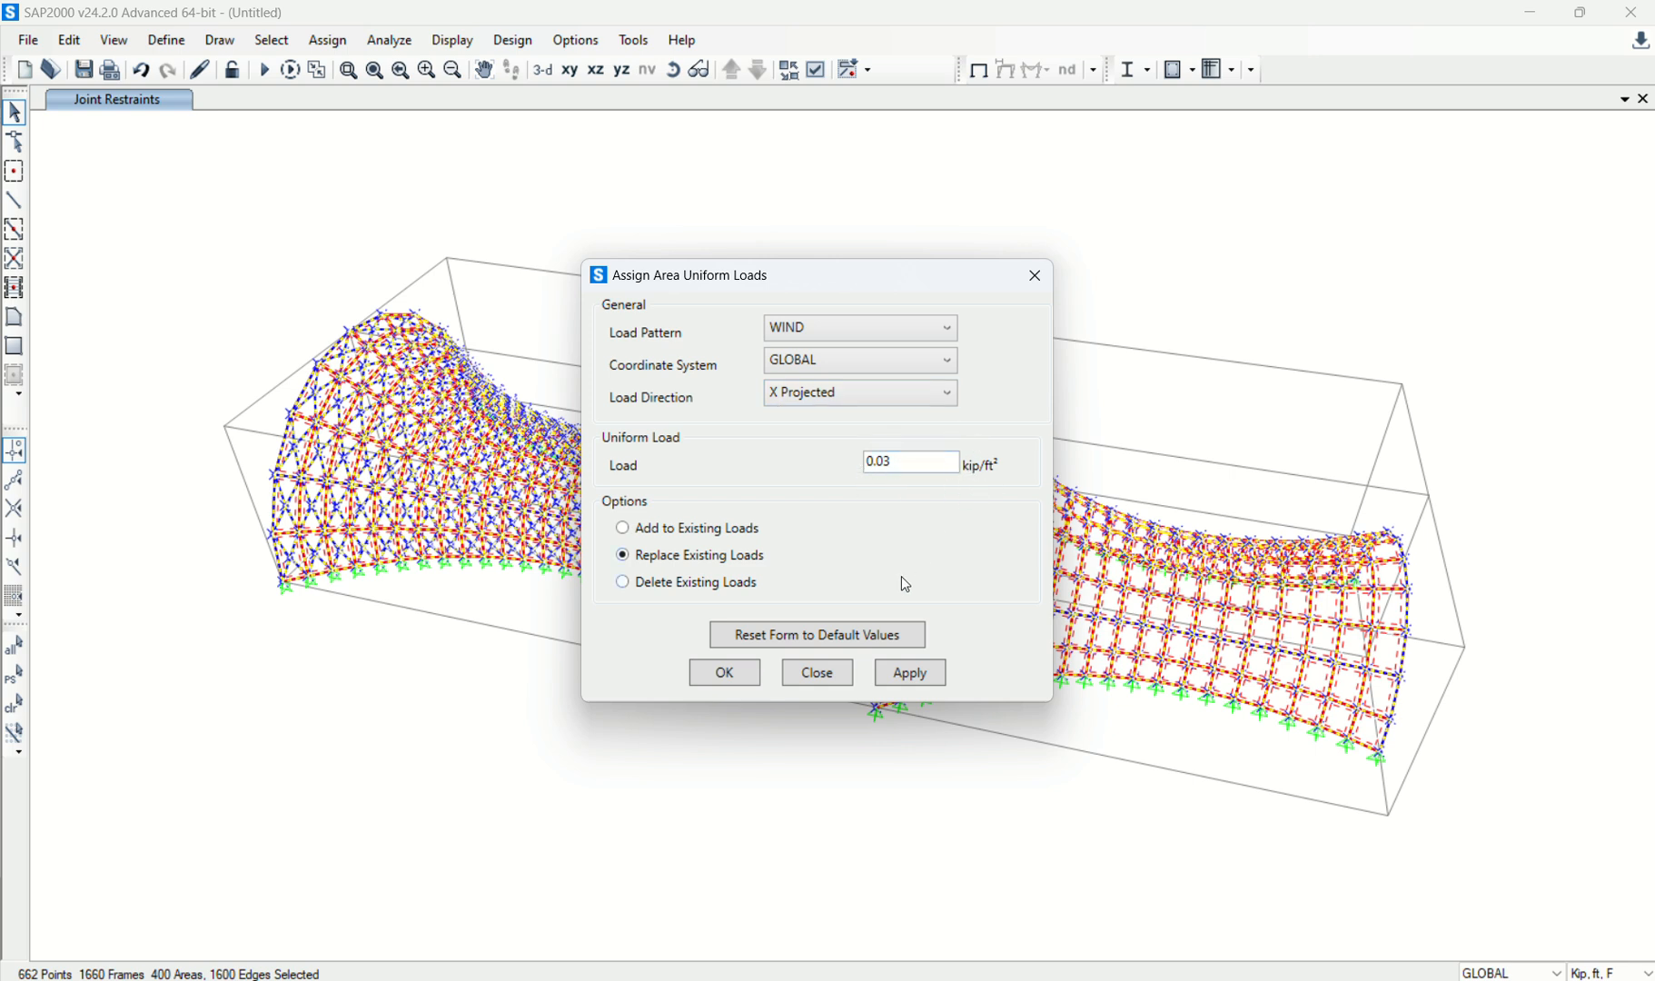
click(908, 673)
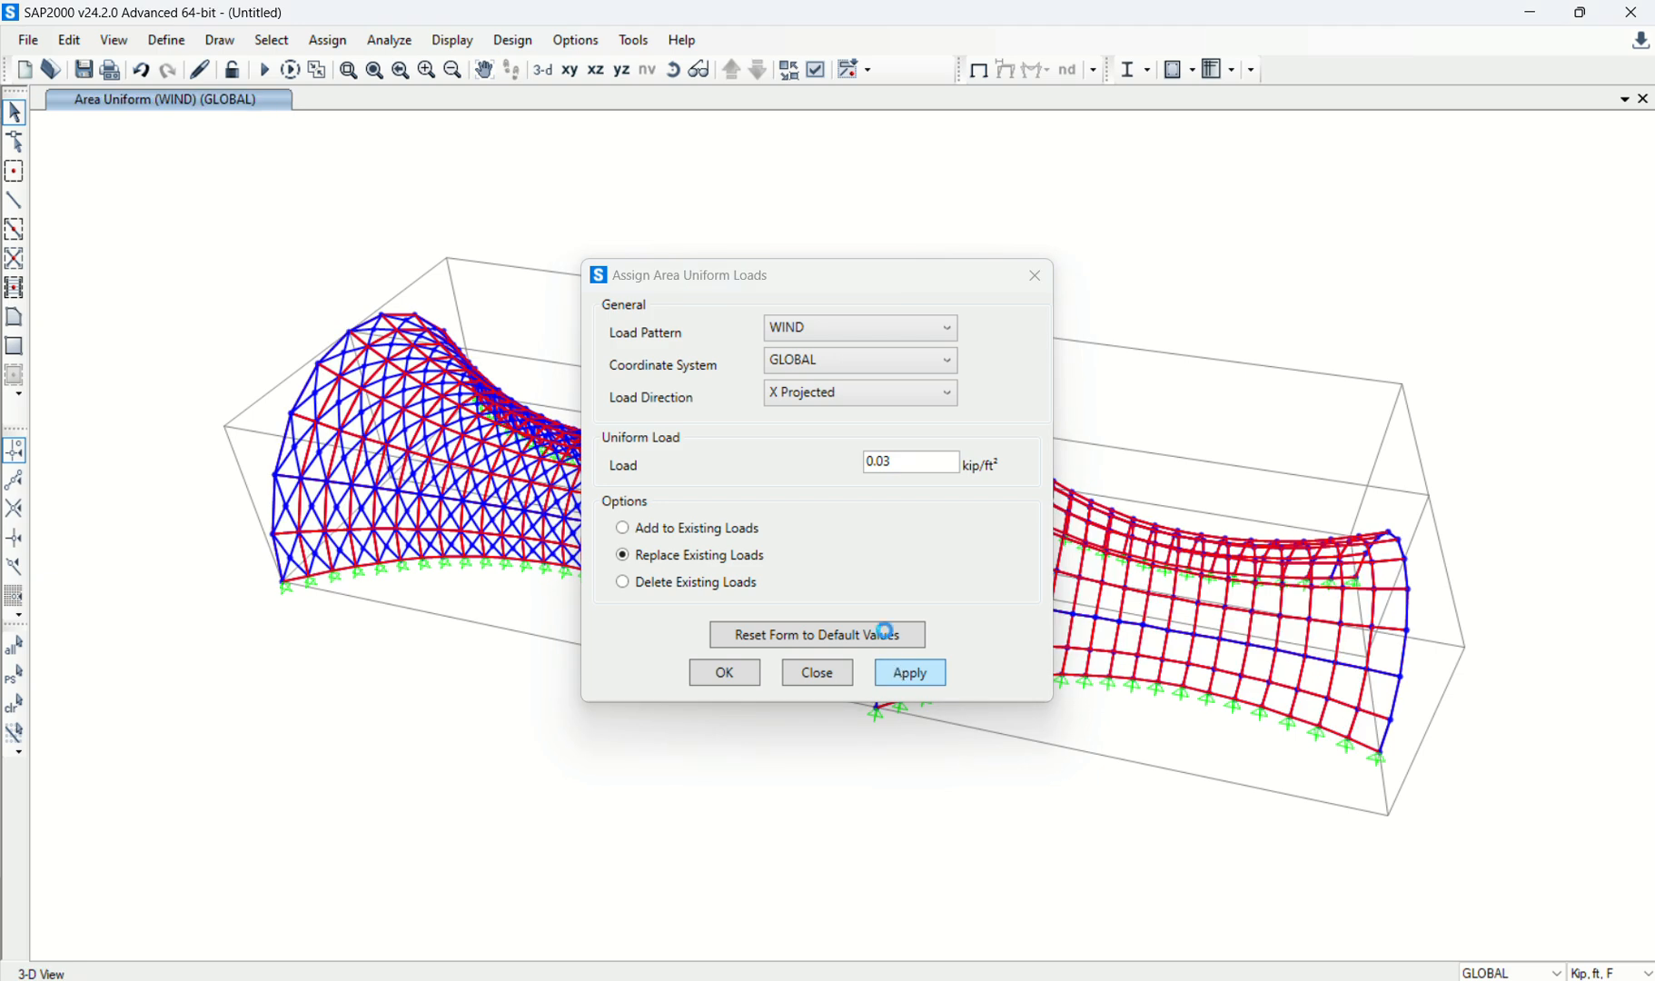
click(817, 673)
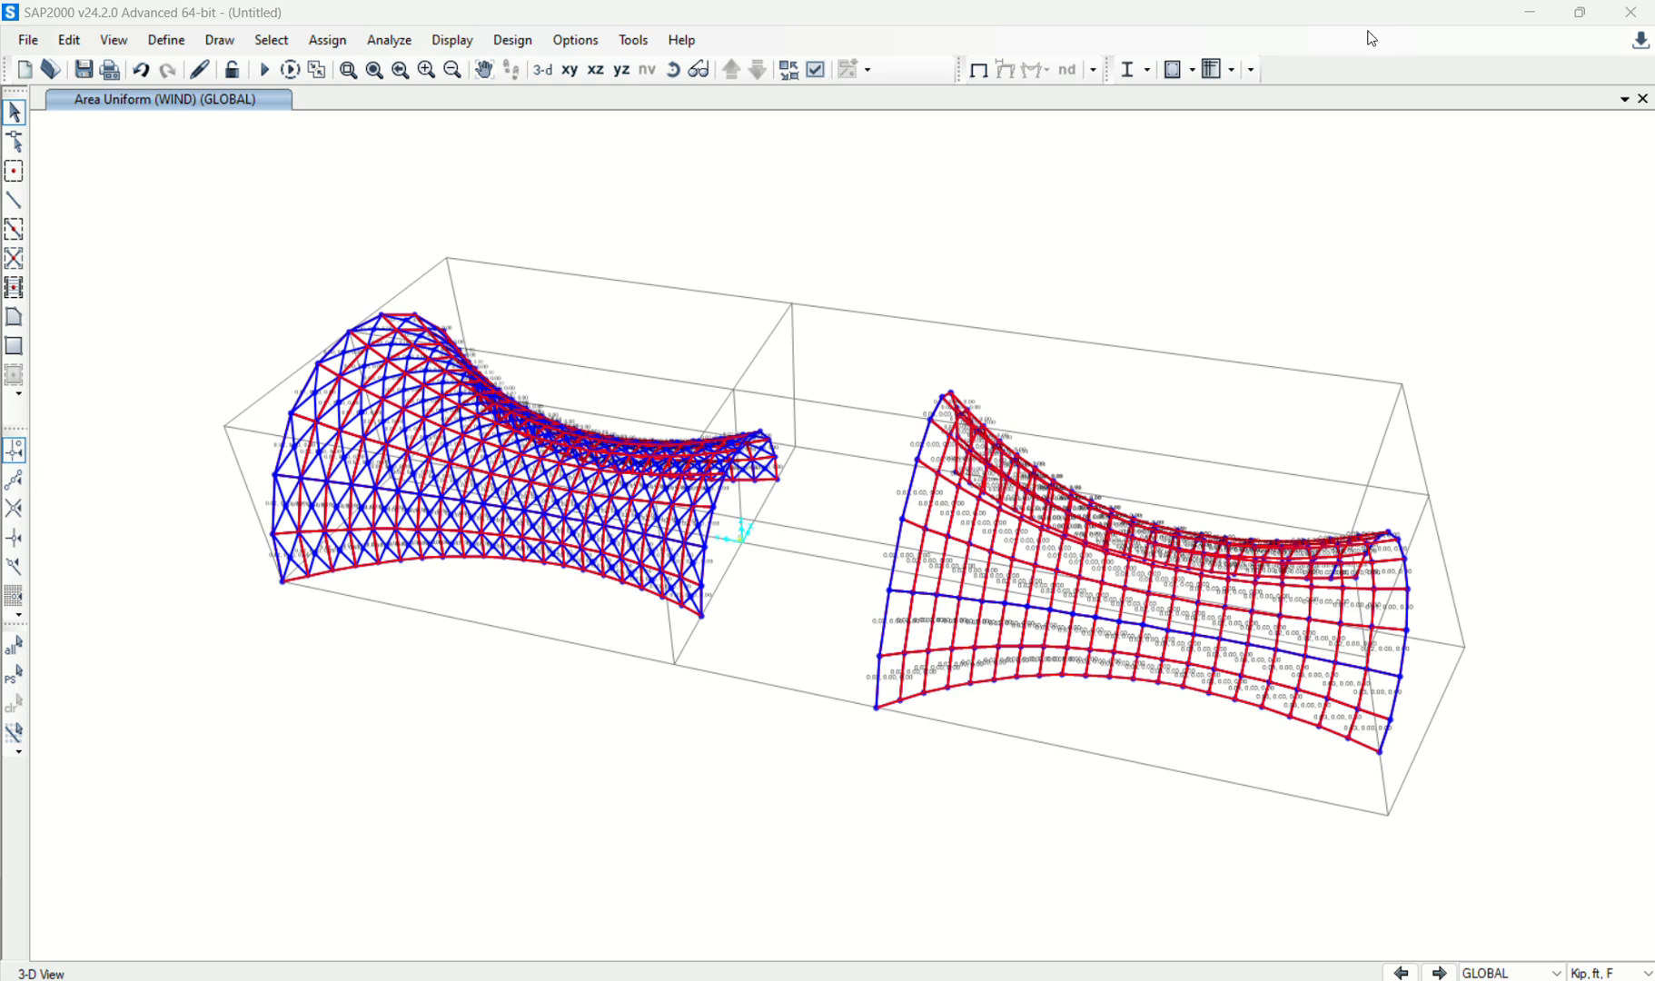
click(1581, 12)
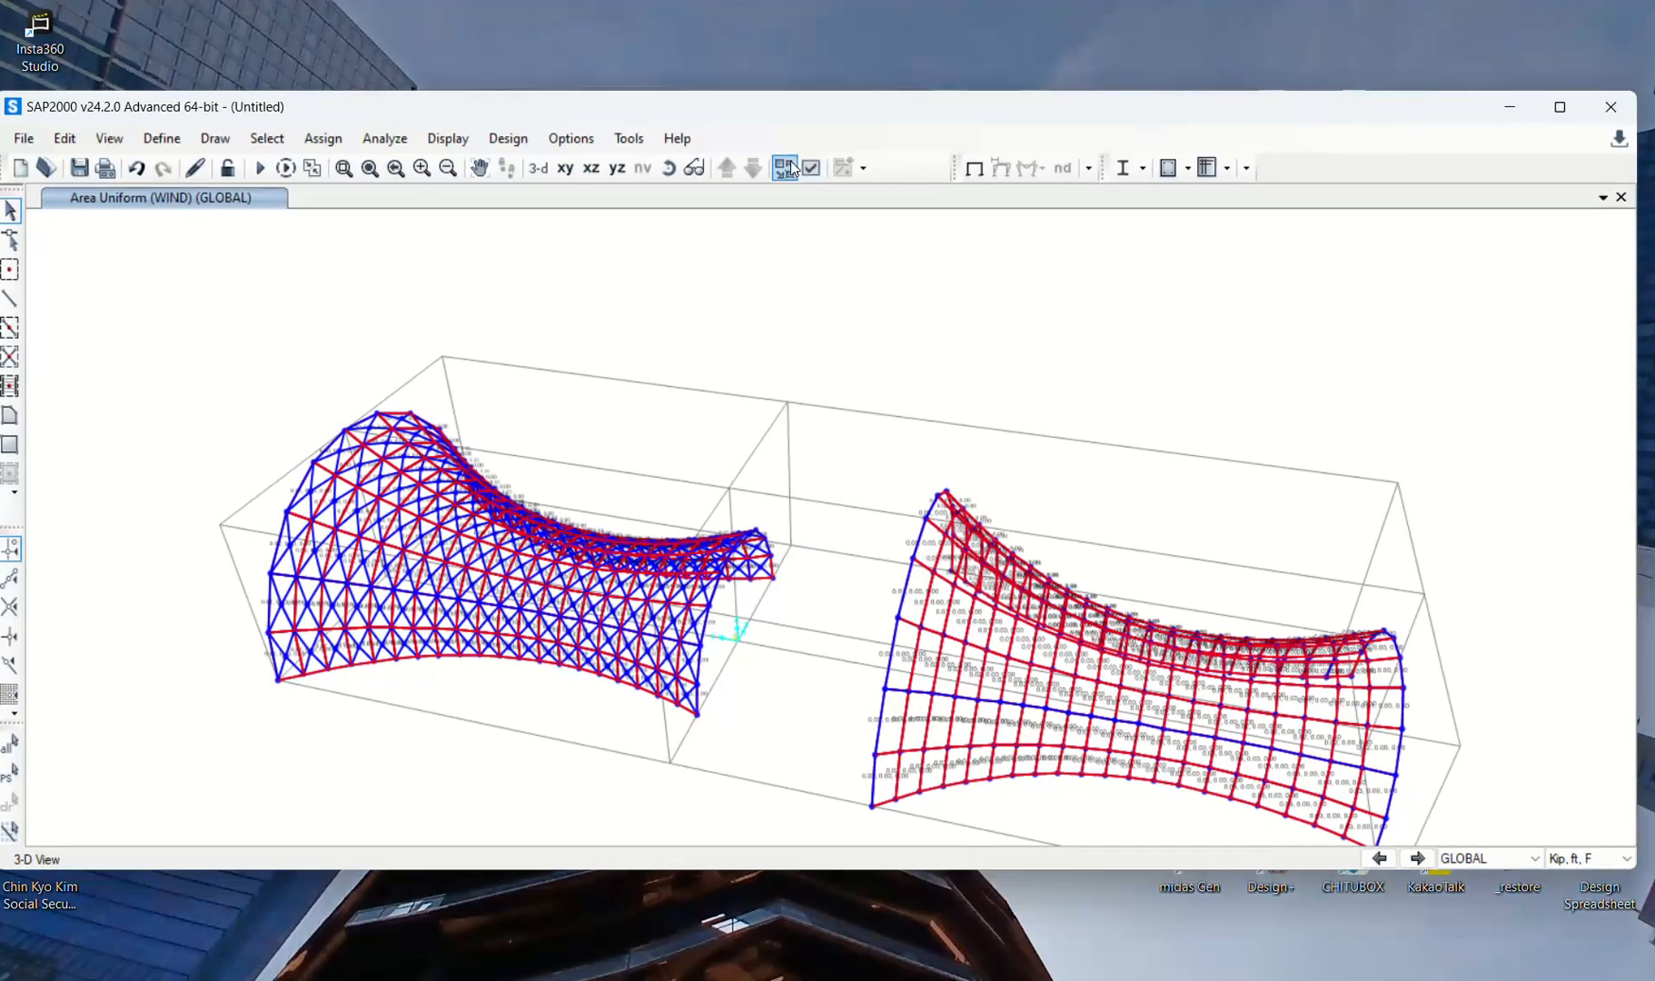
Step: Turn on joint restraints in the display options and show the whole model in a maximized 3-D view
click(806, 167)
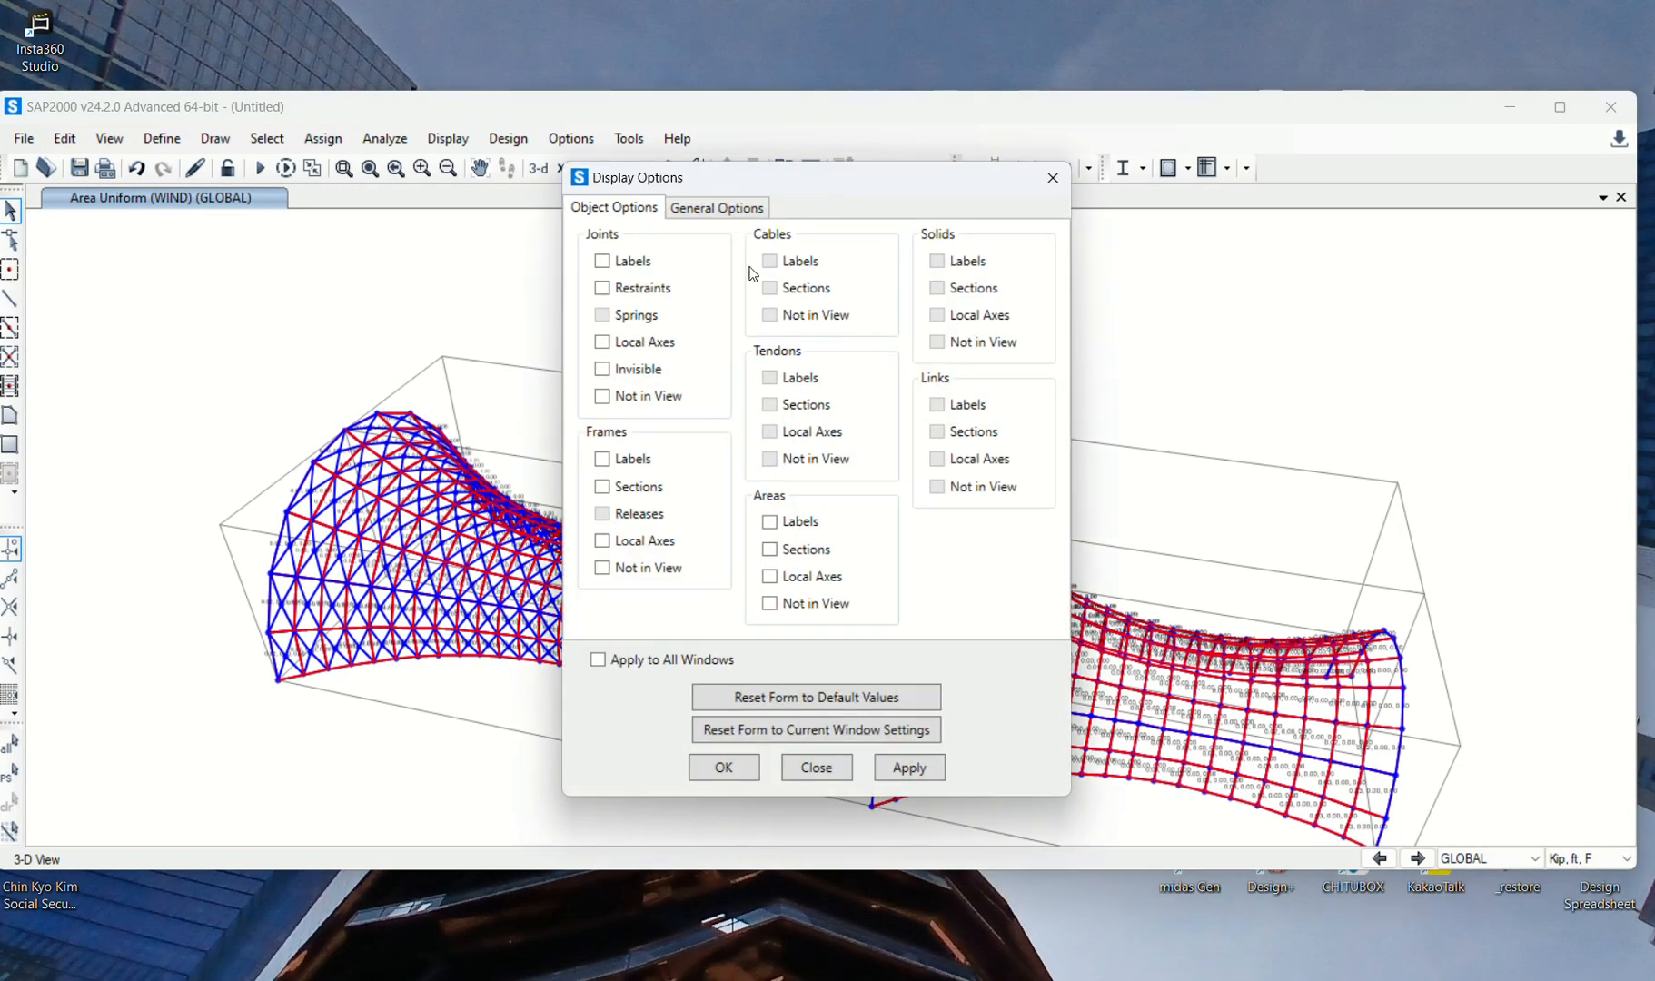
click(608, 289)
click(723, 766)
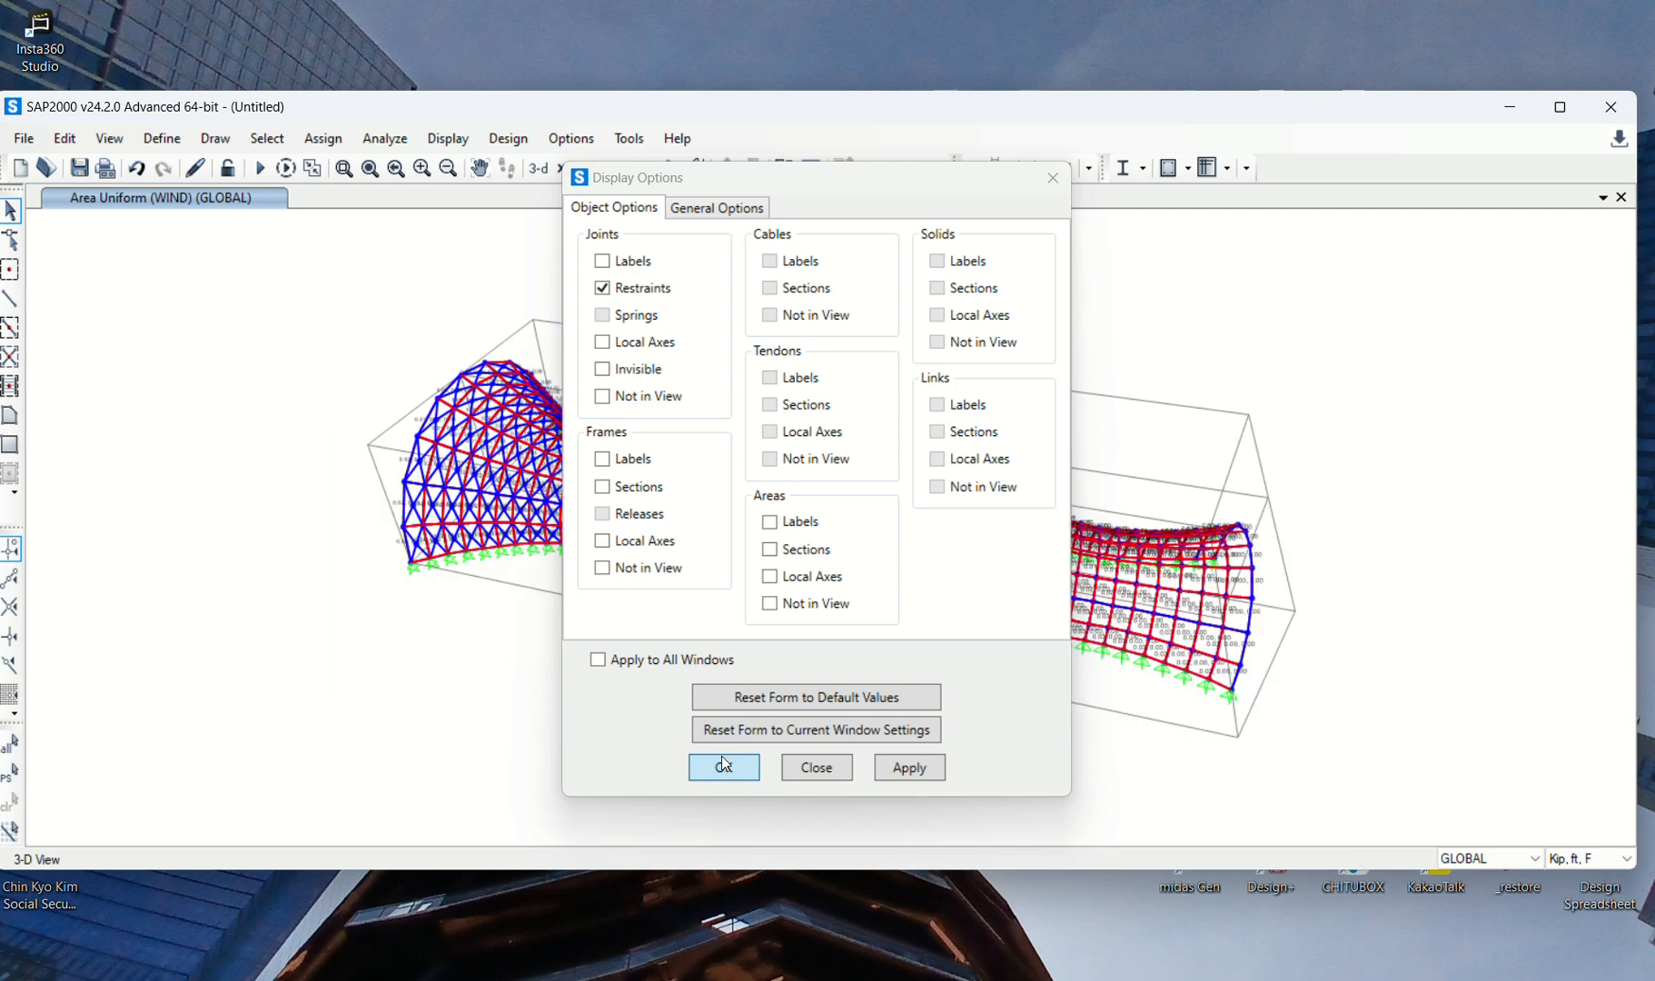
click(1559, 108)
click(542, 69)
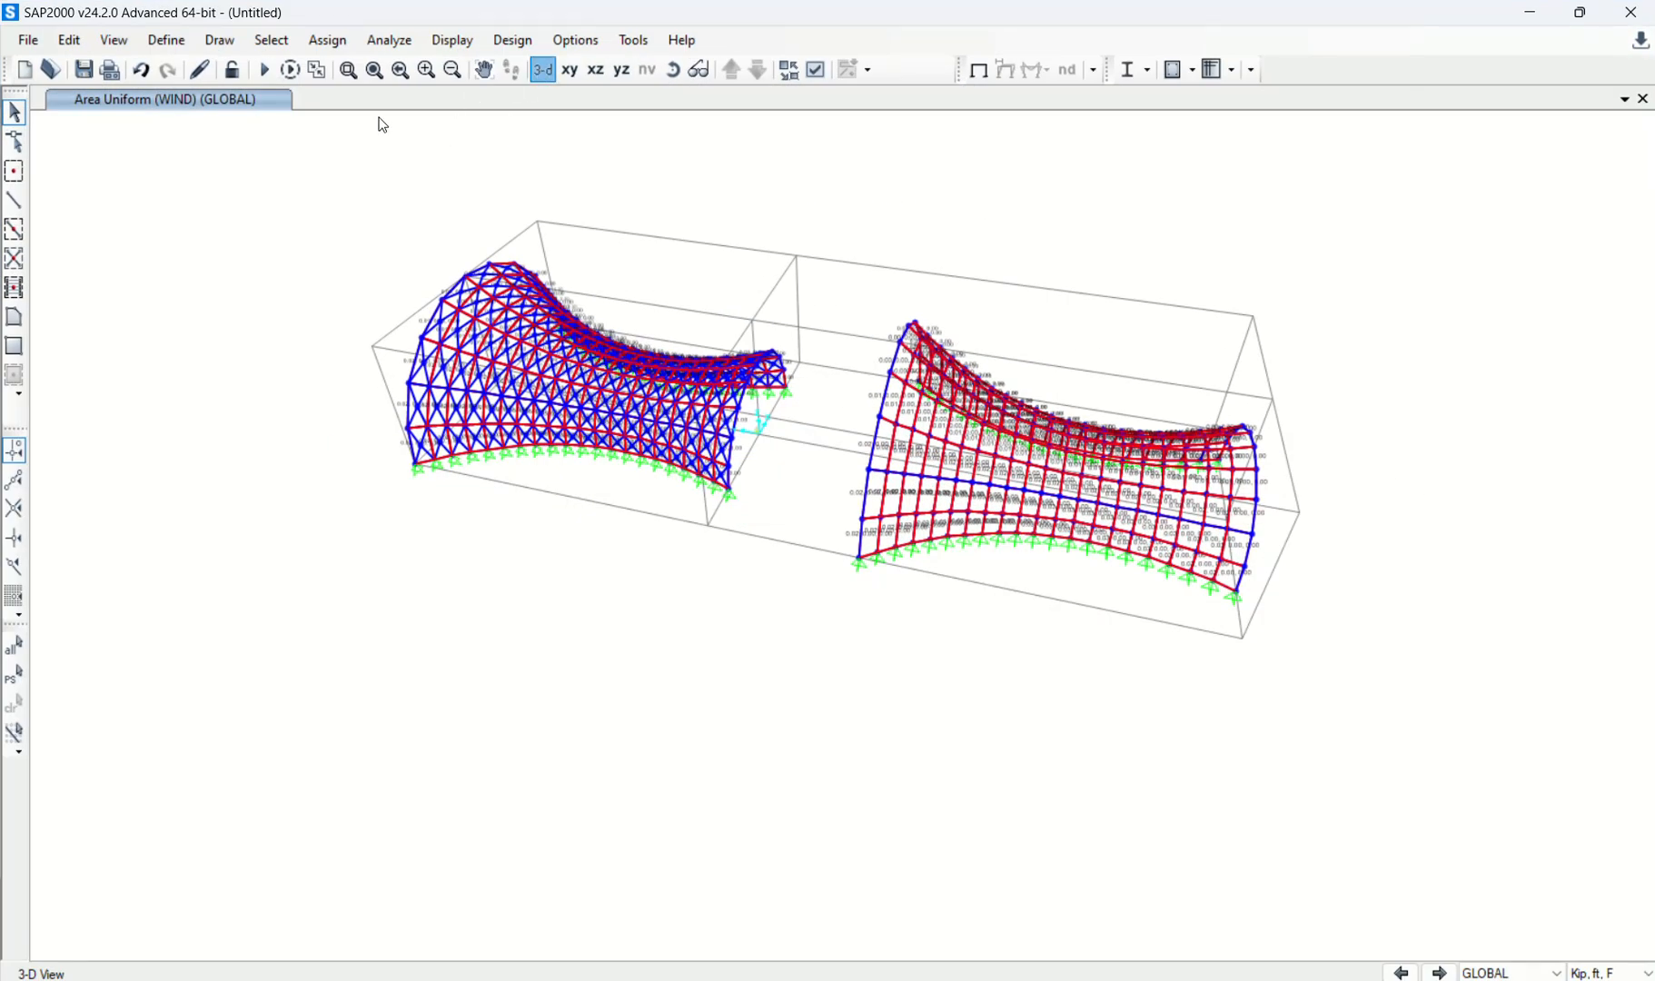
Step: Run the analysis for all load cases, saving the model over Vault_Sap2000 Examp1 in the Club folder
click(264, 70)
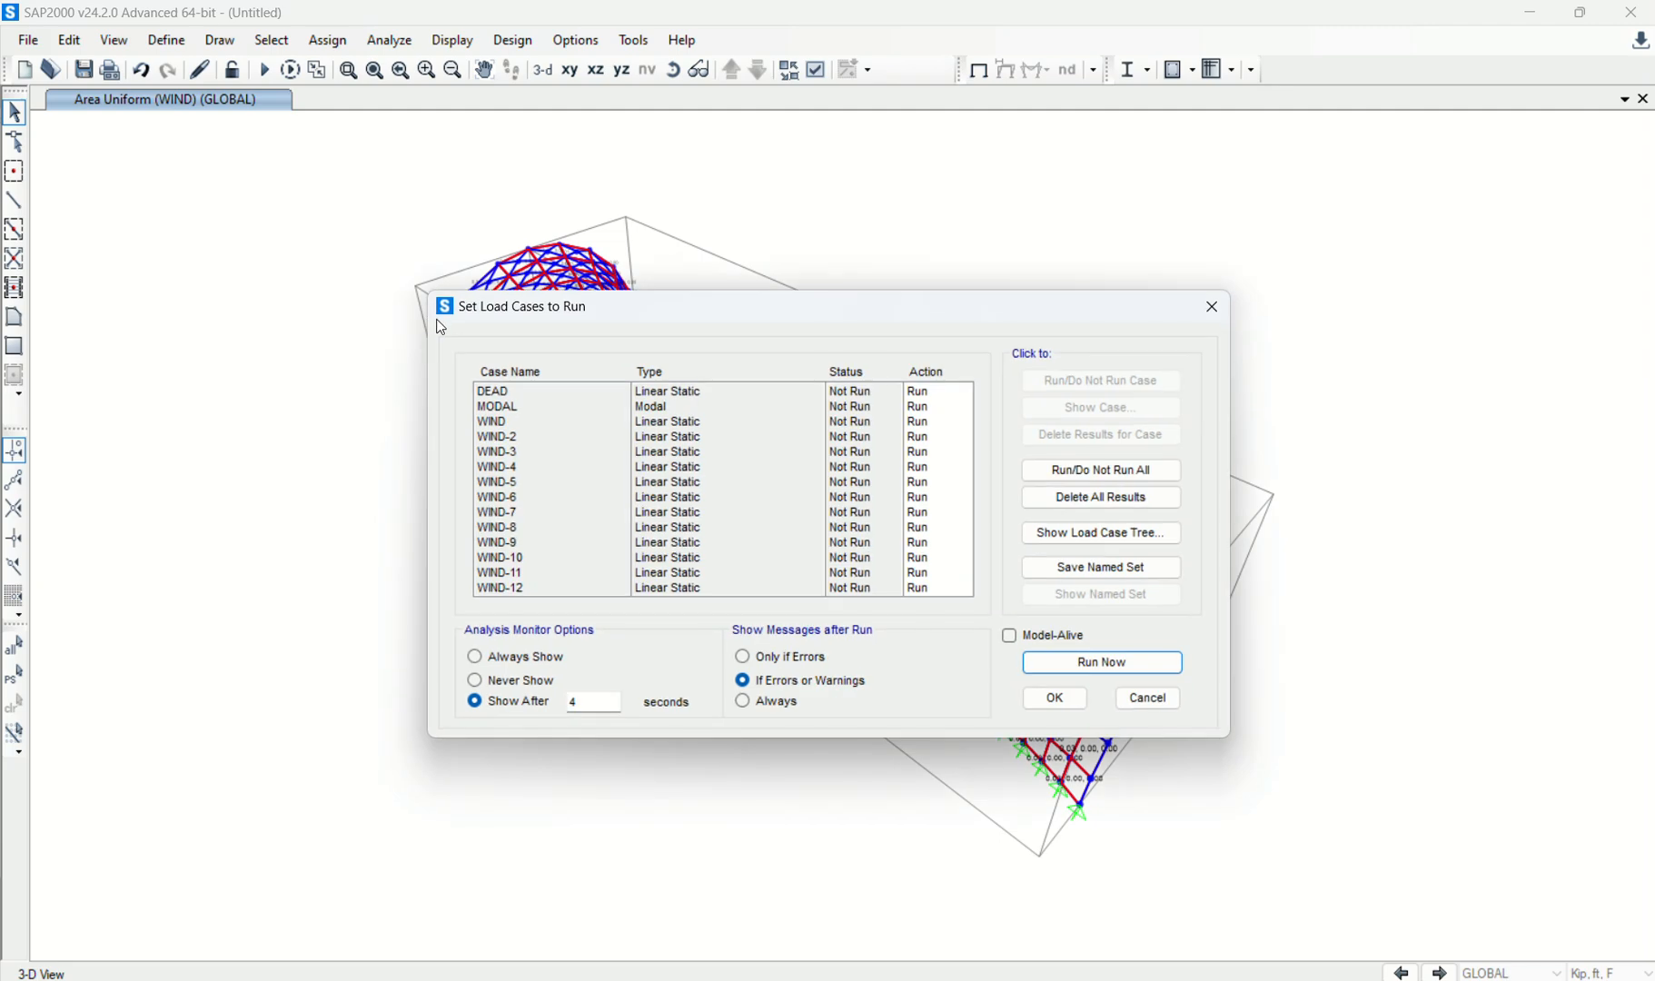
click(1102, 662)
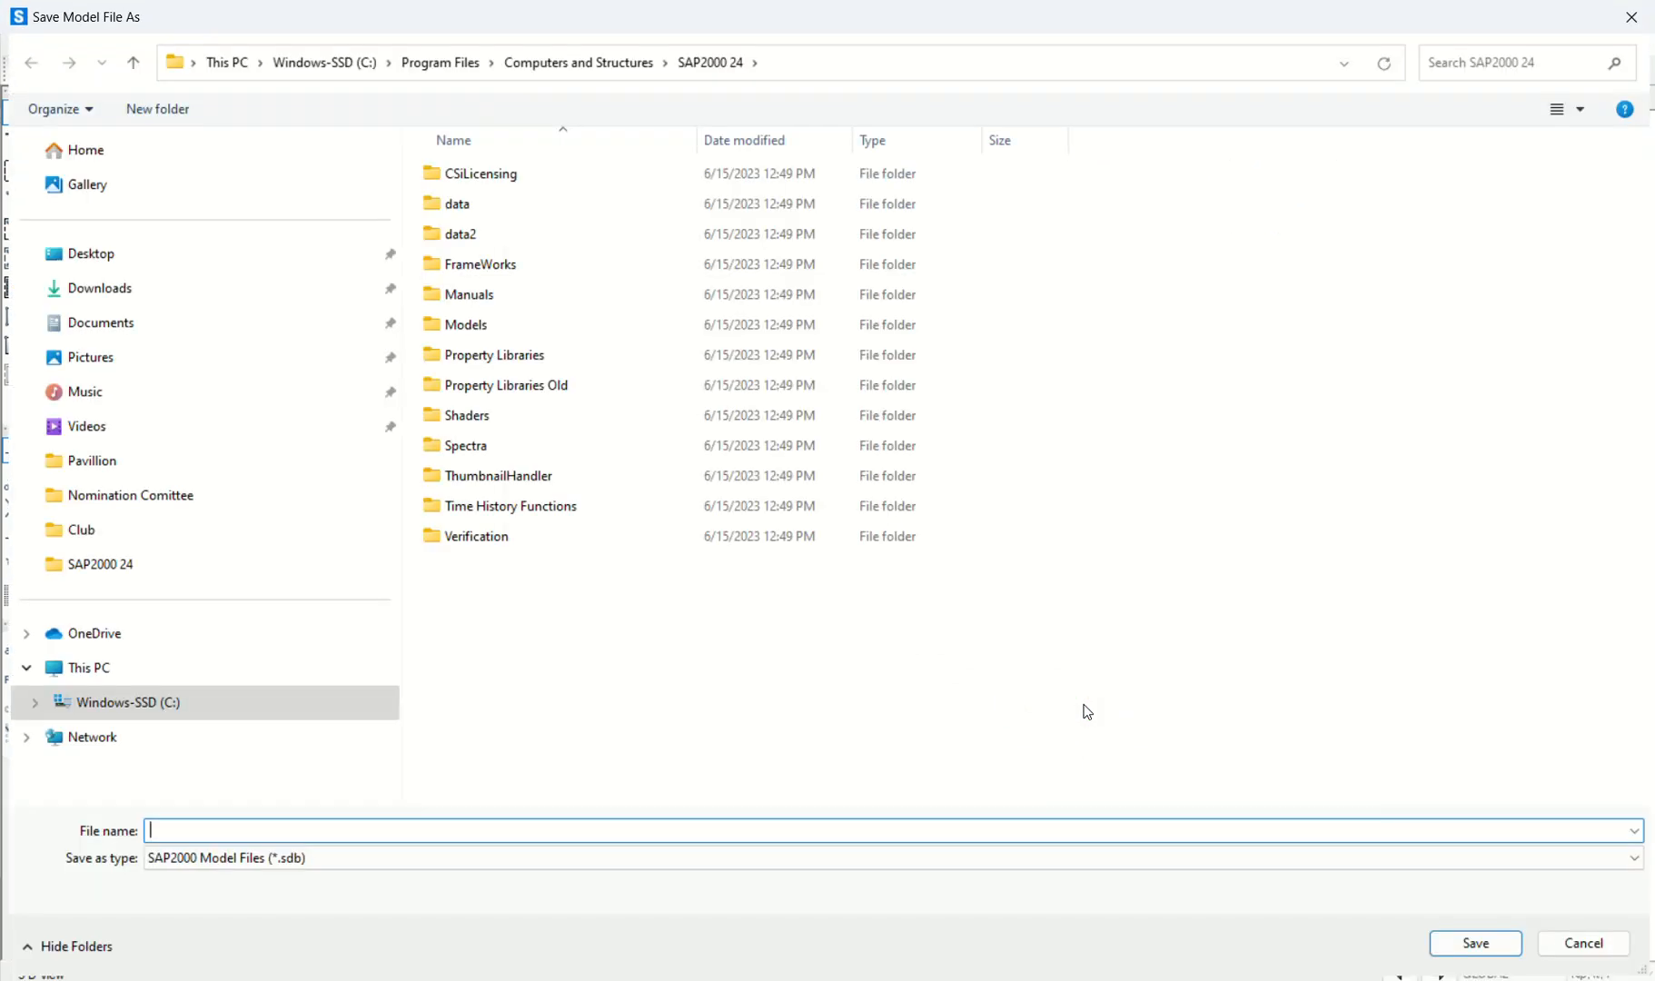
click(57, 541)
click(1353, 381)
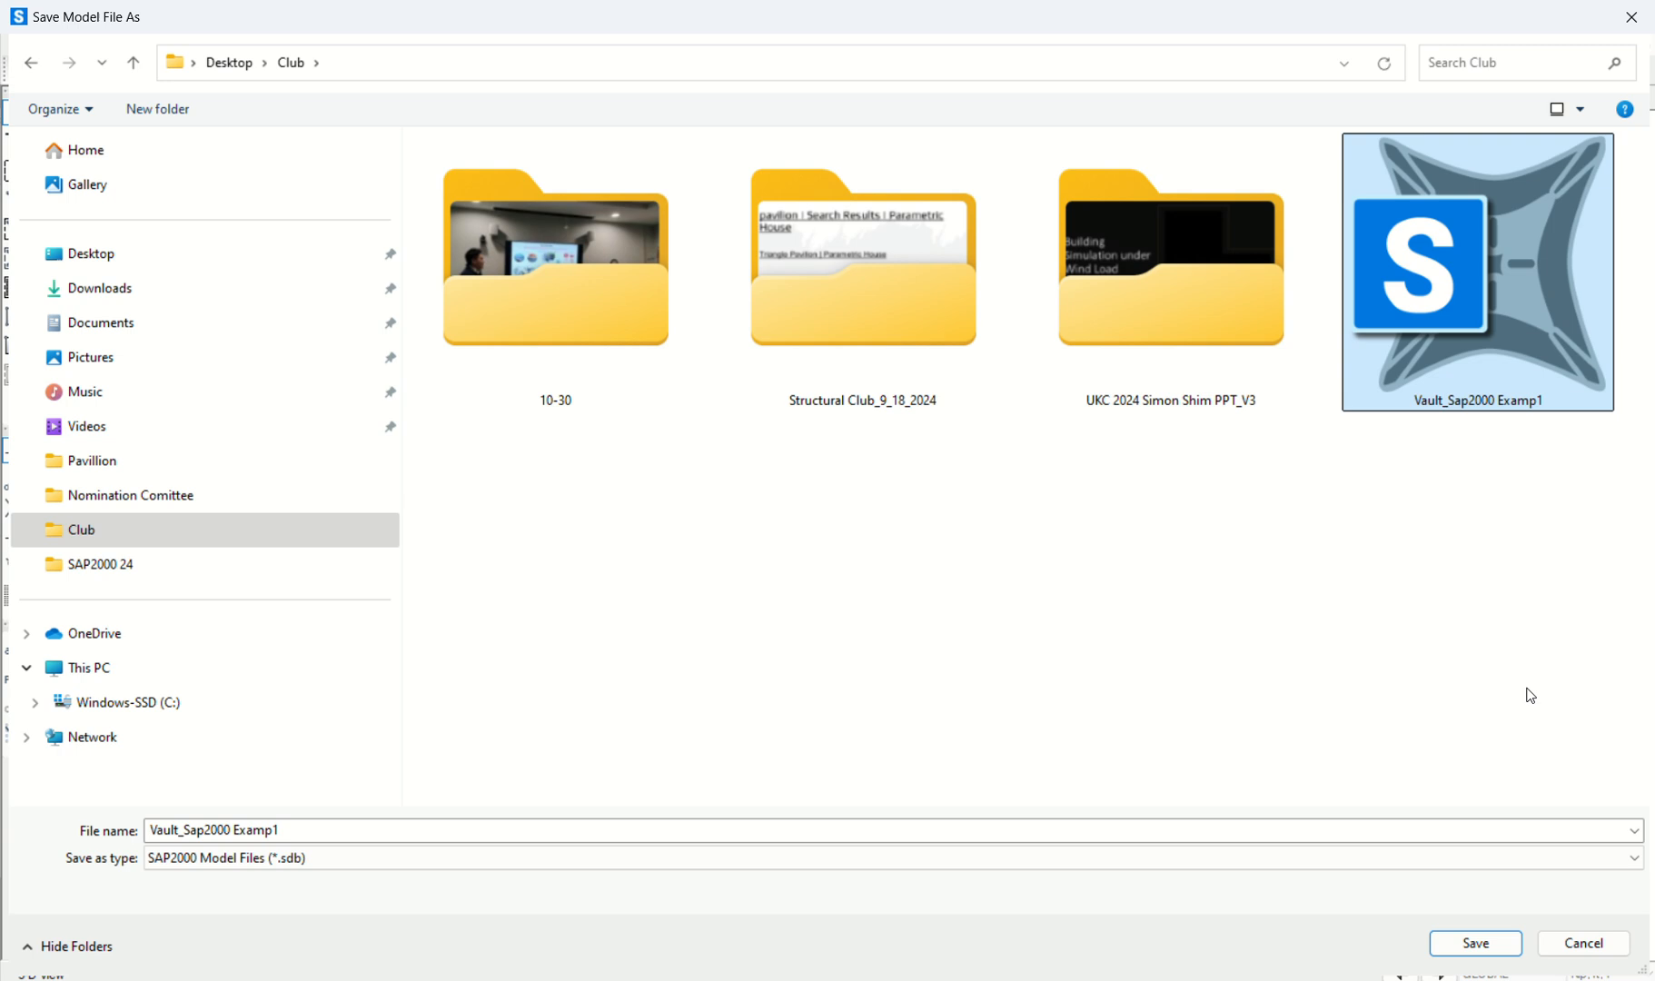
click(1476, 945)
click(867, 504)
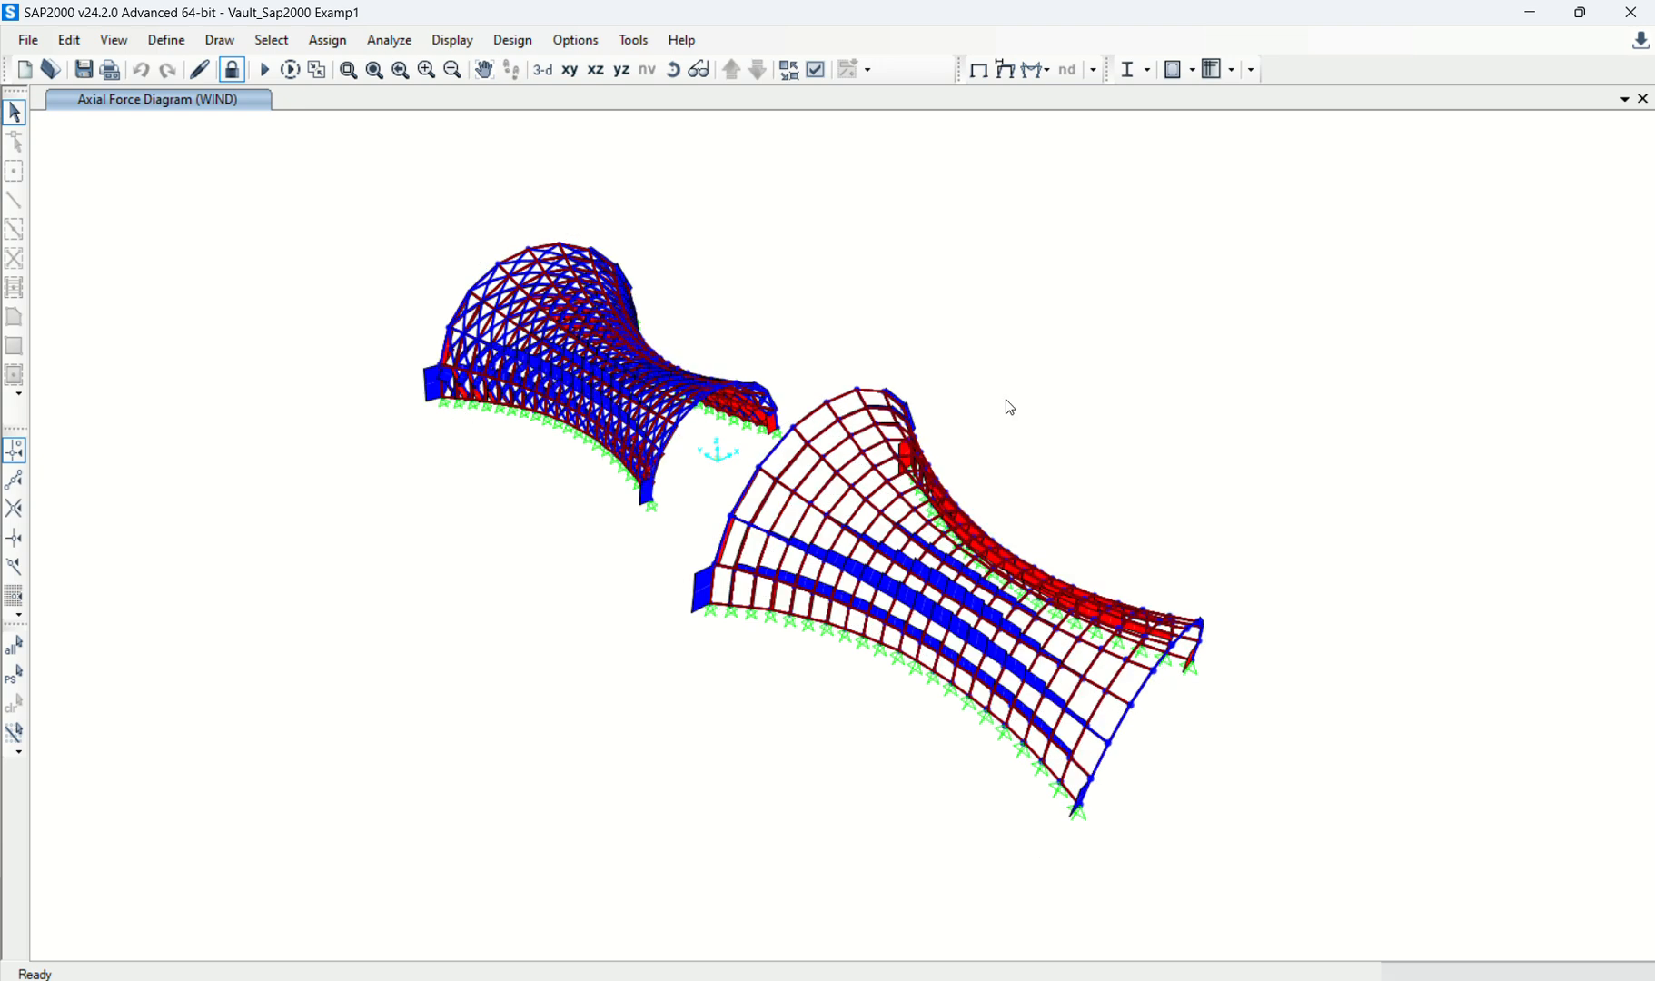
Step: Display the deformed shape for the DEAD case with Uz displacement contours drawn on the objects
click(980, 74)
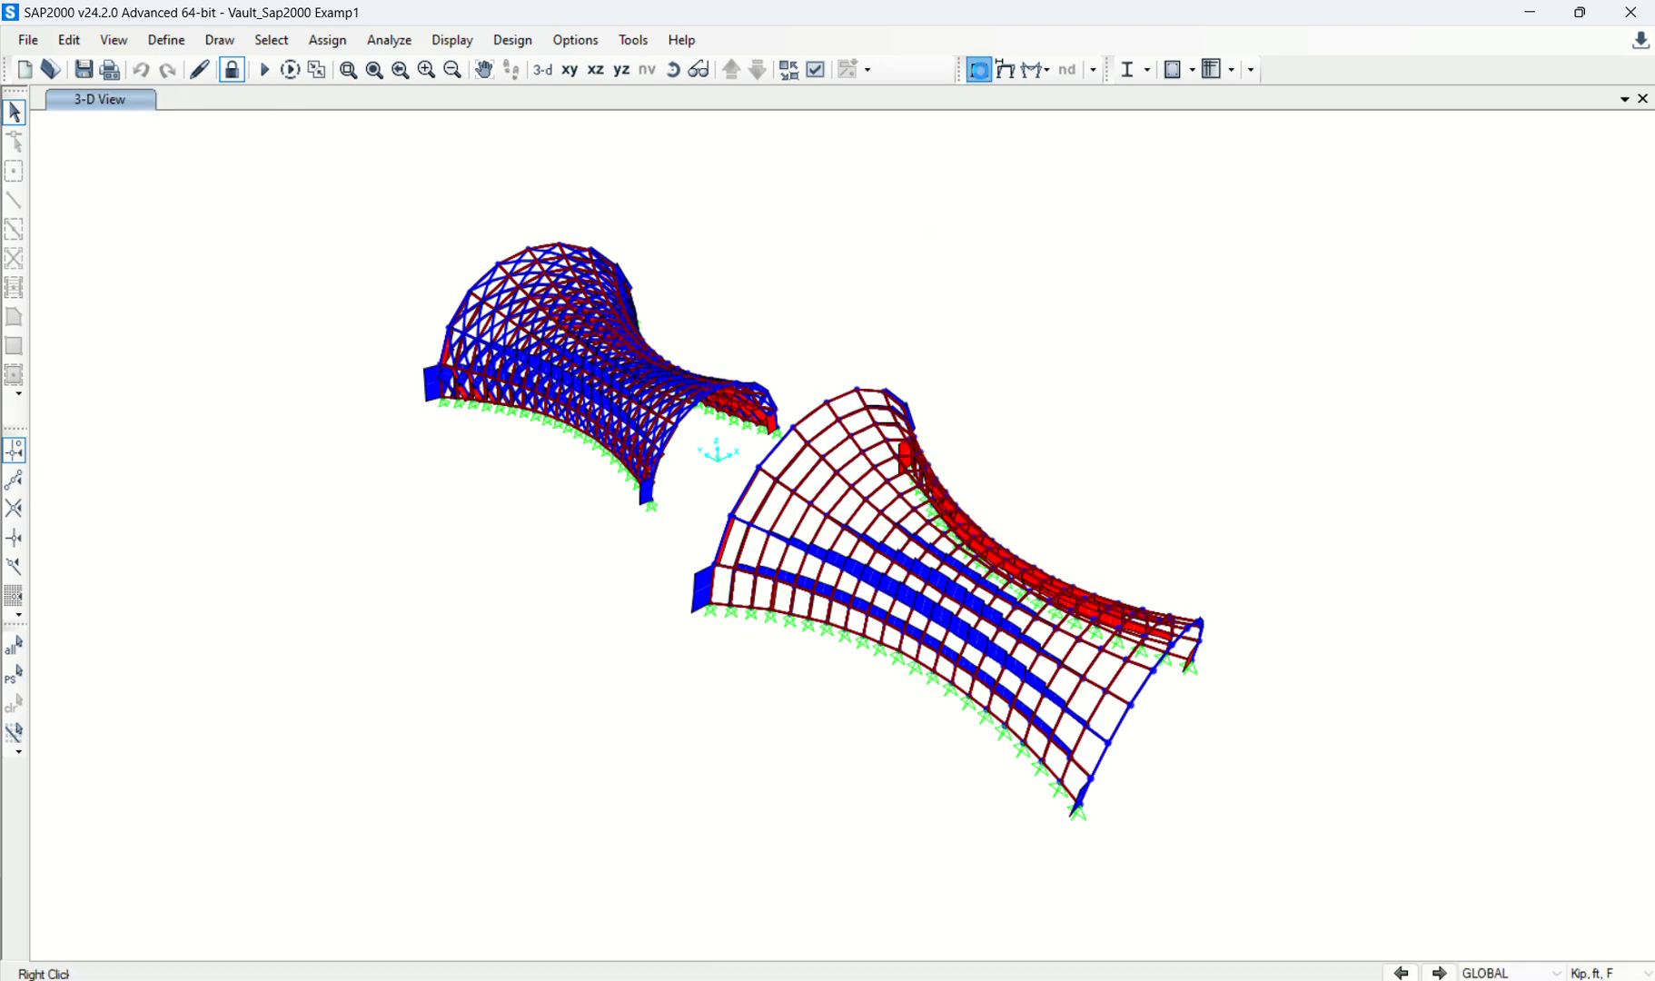
click(1006, 73)
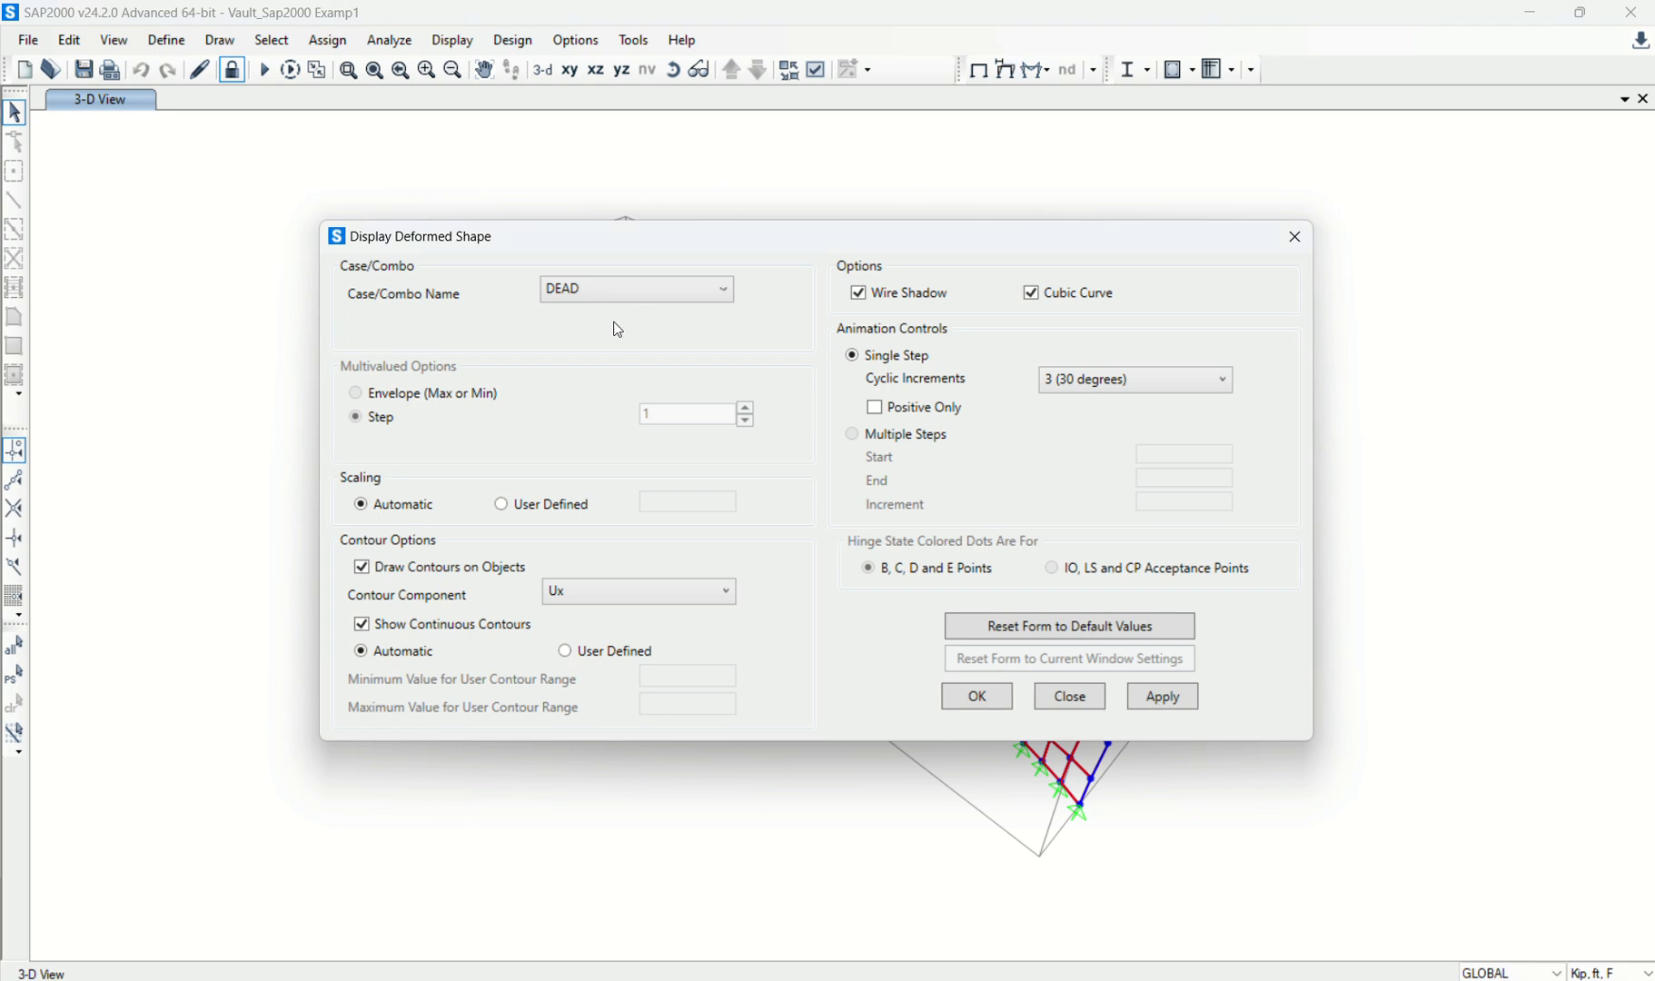
click(604, 606)
click(567, 658)
click(1162, 695)
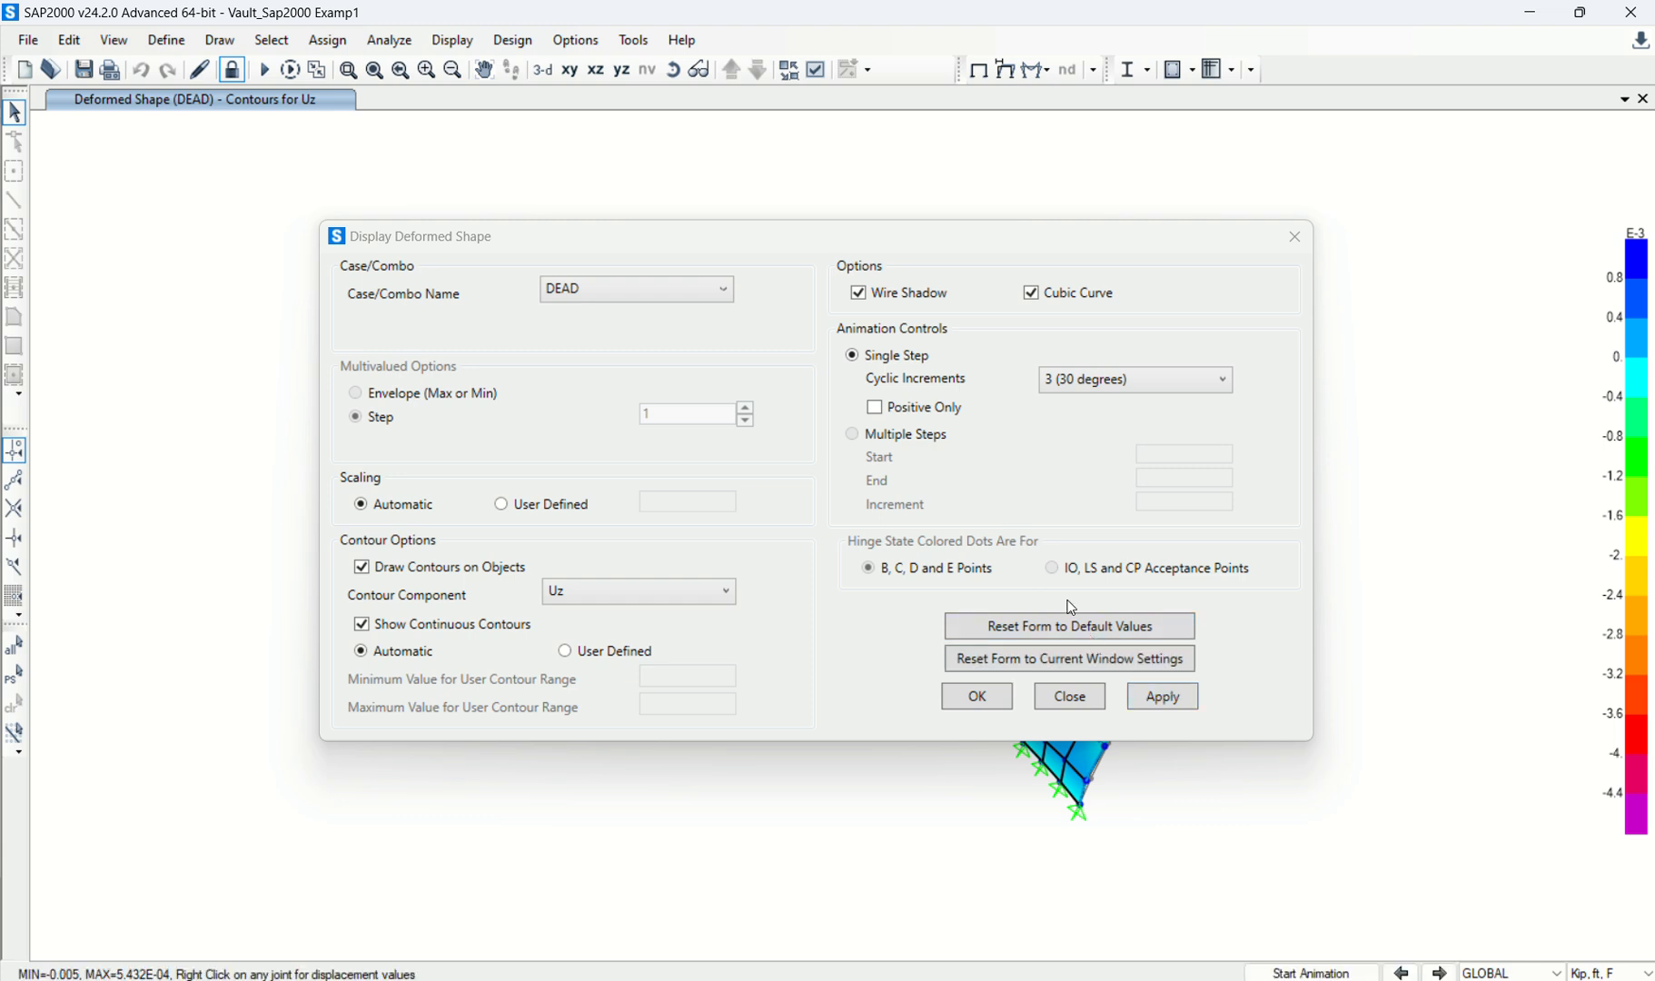
click(963, 696)
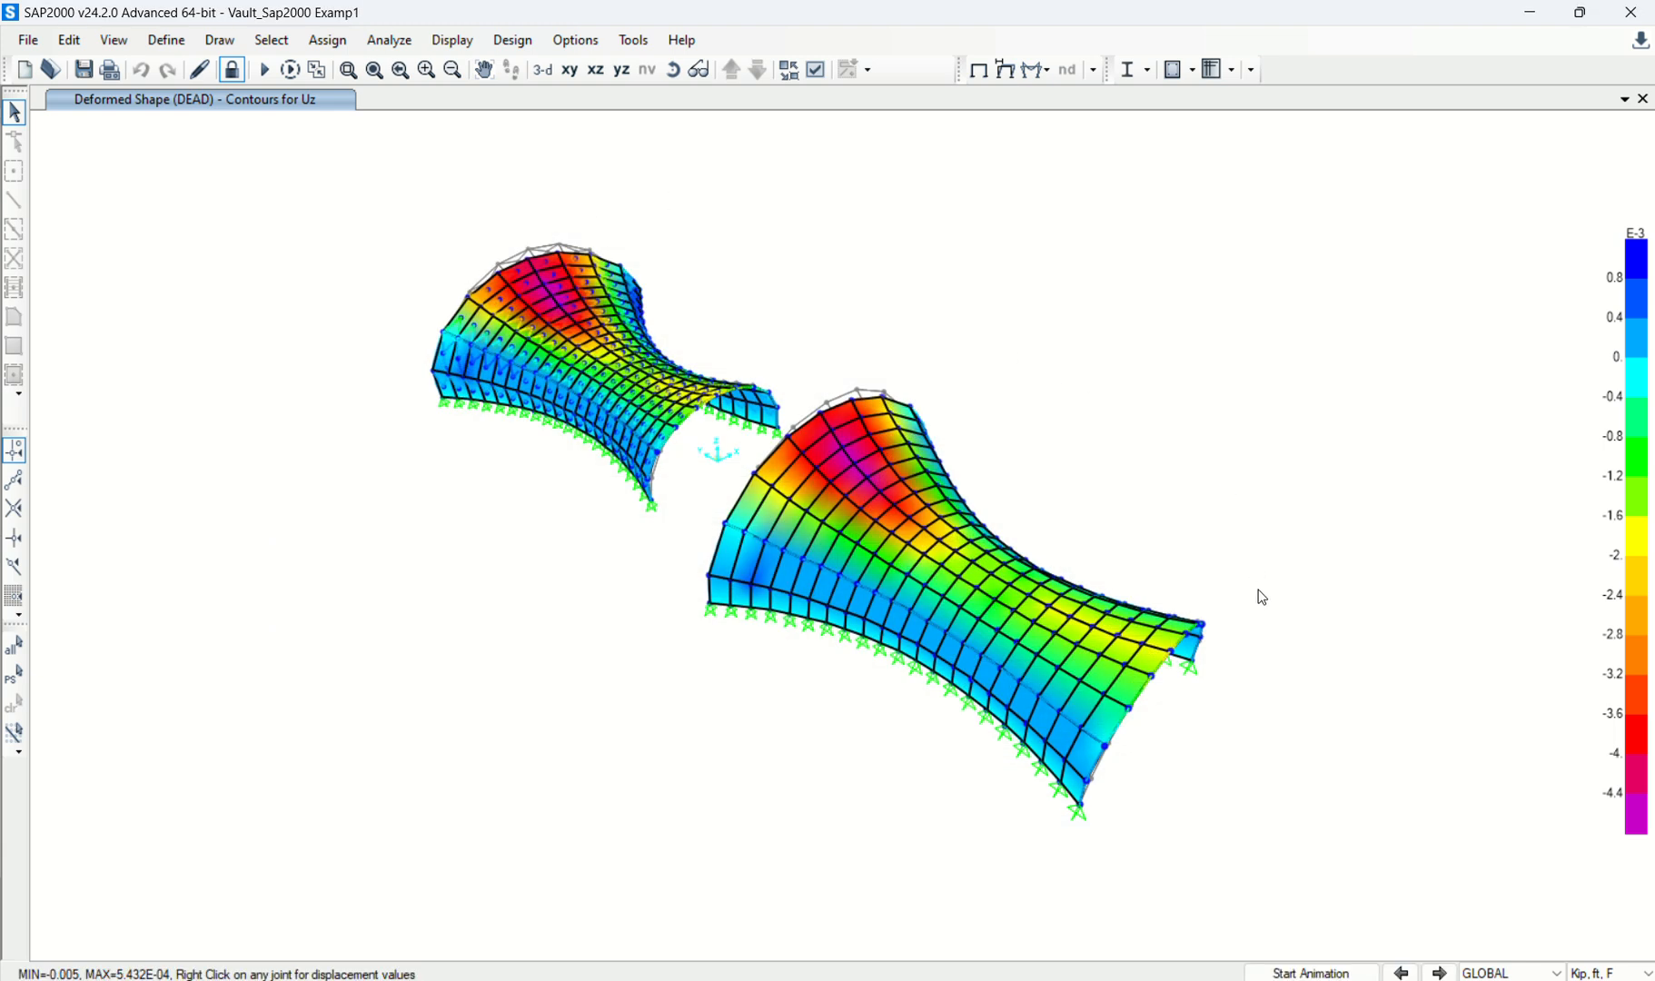
Step: Switch the units to Kip, in, F and check the dead load joint displacements near the crowns of both vaults
mouse_move(540, 280)
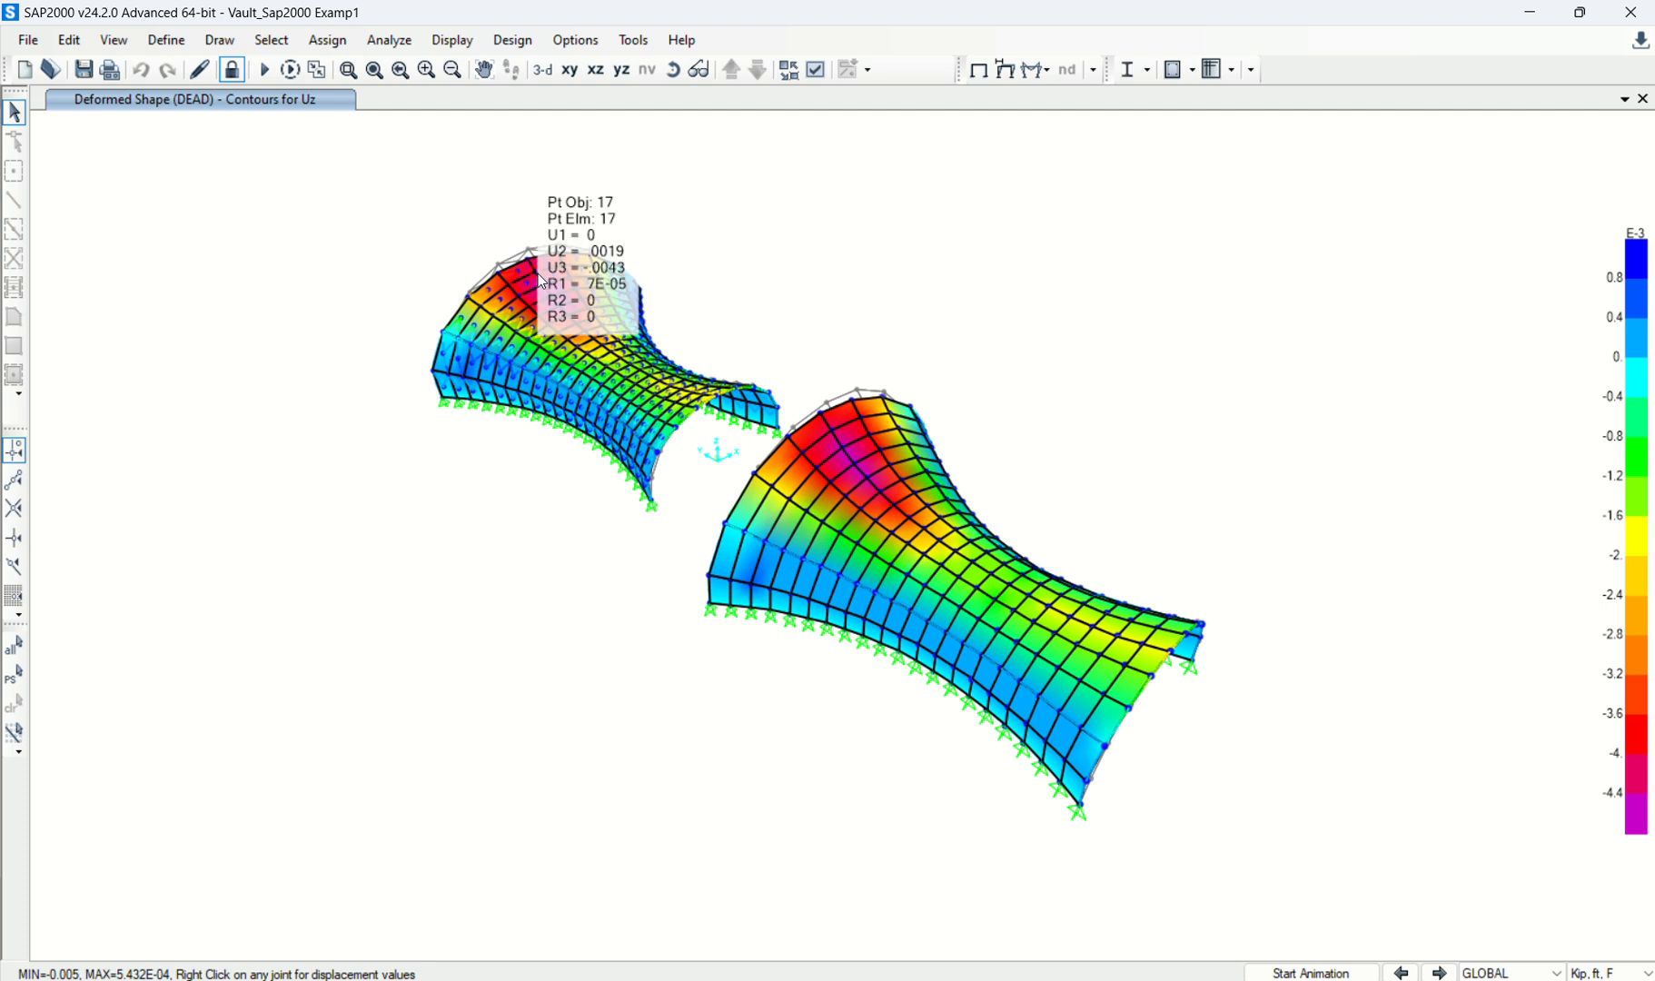
click(1610, 972)
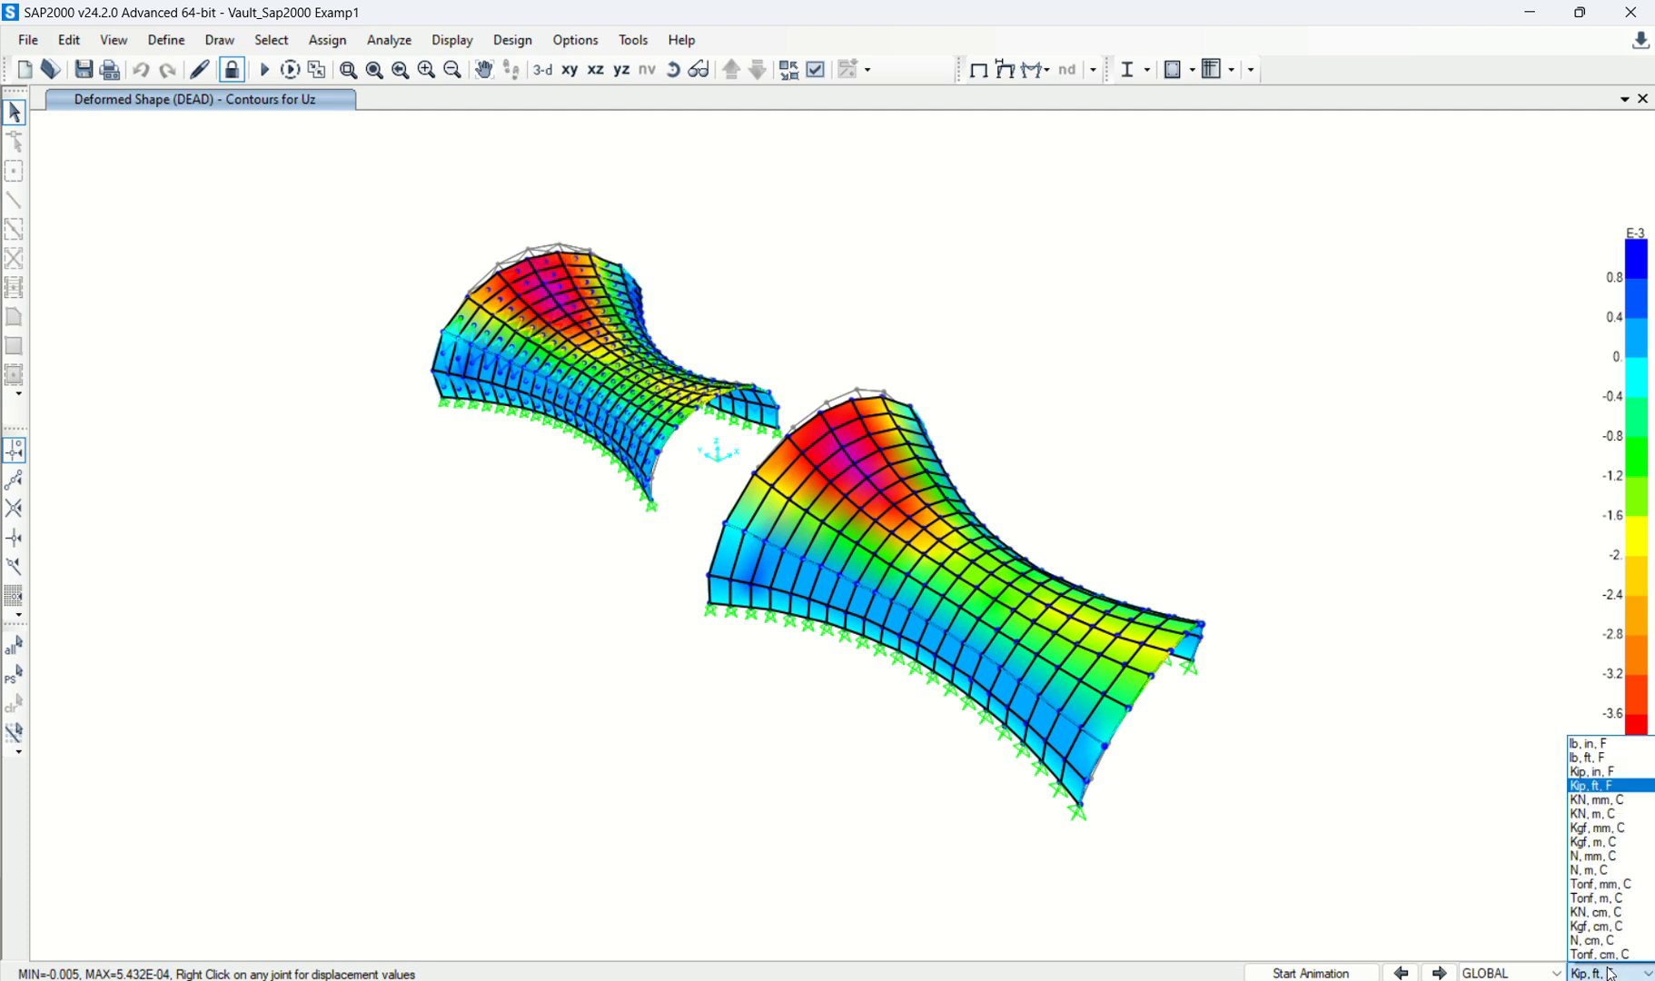
click(1597, 771)
mouse_move(542, 292)
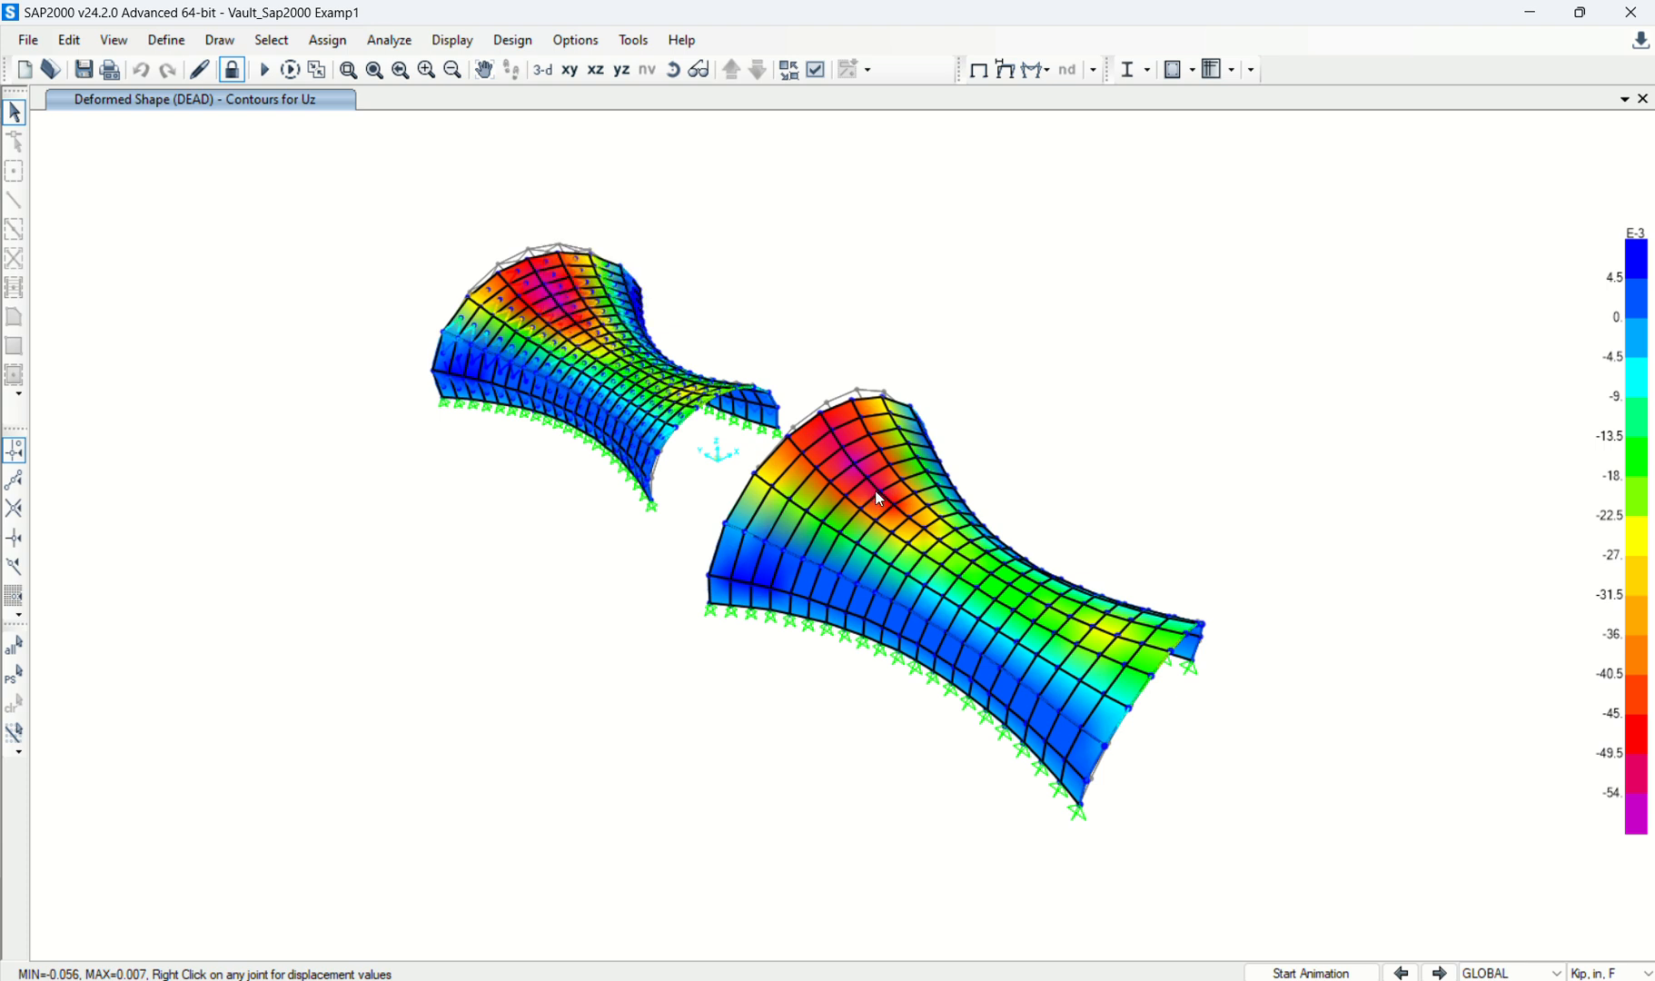
mouse_move(882, 498)
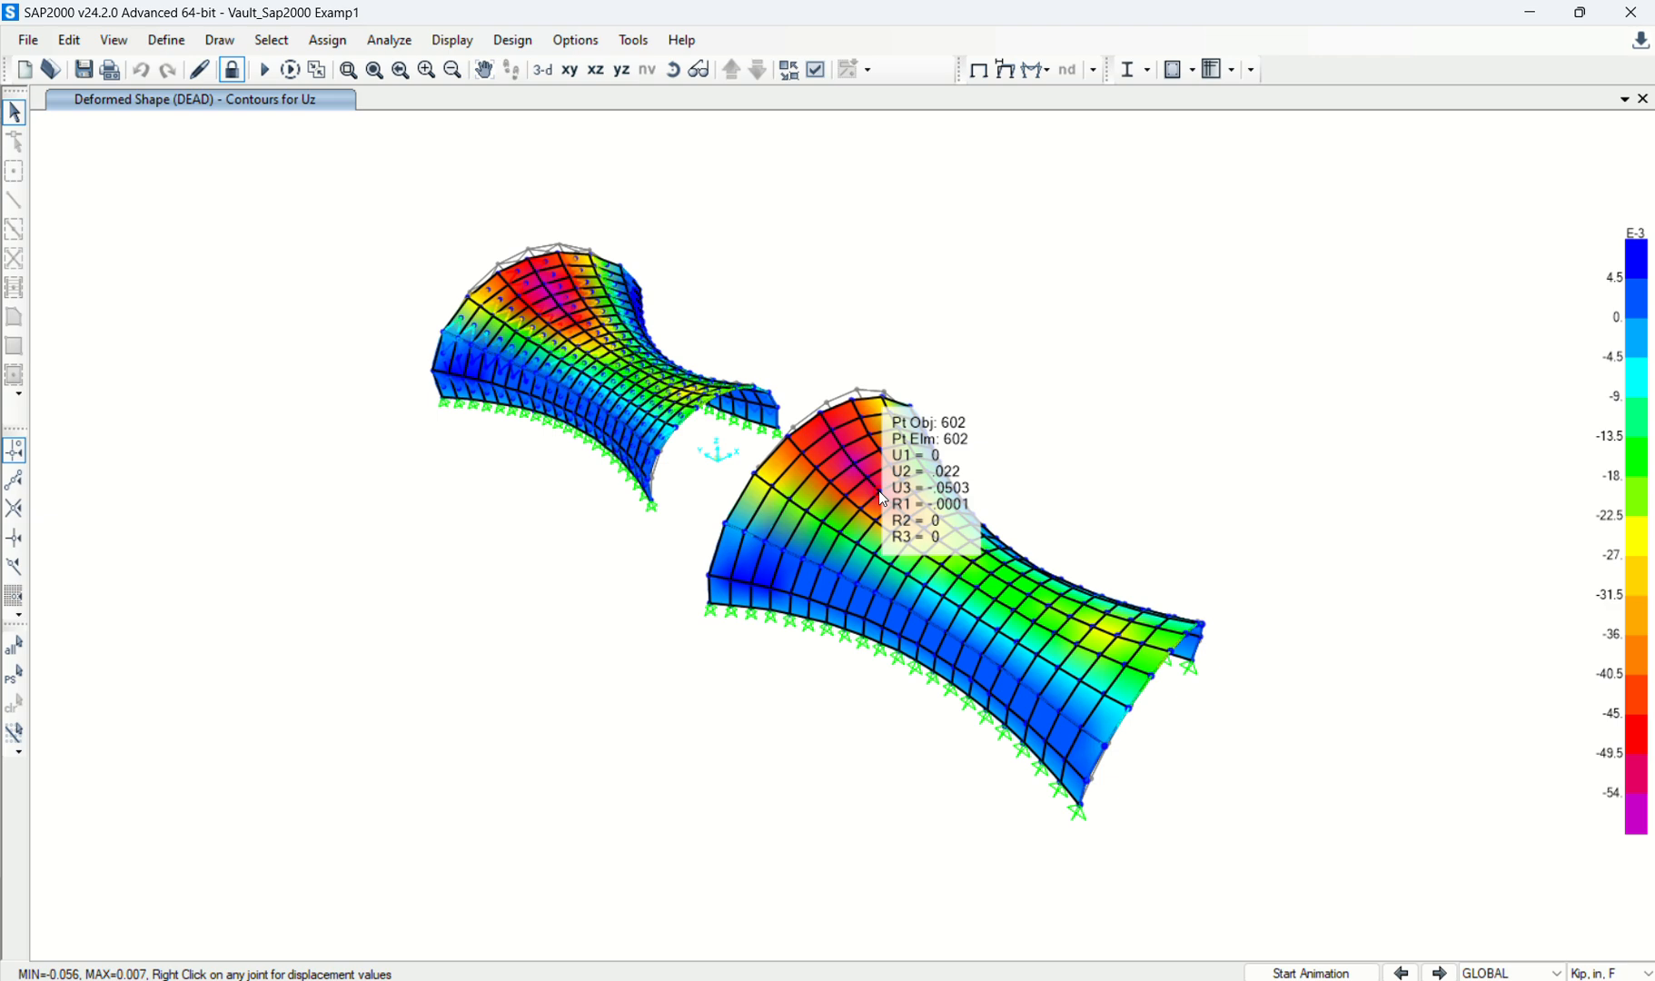
Step: Examine the DEAD deformed shape of both vaults from the side and animate it, then stop the animation
click(673, 69)
mouse_move(1435, 749)
mouse_down()
mouse_move(1134, 598)
mouse_move(1515, 652)
mouse_up()
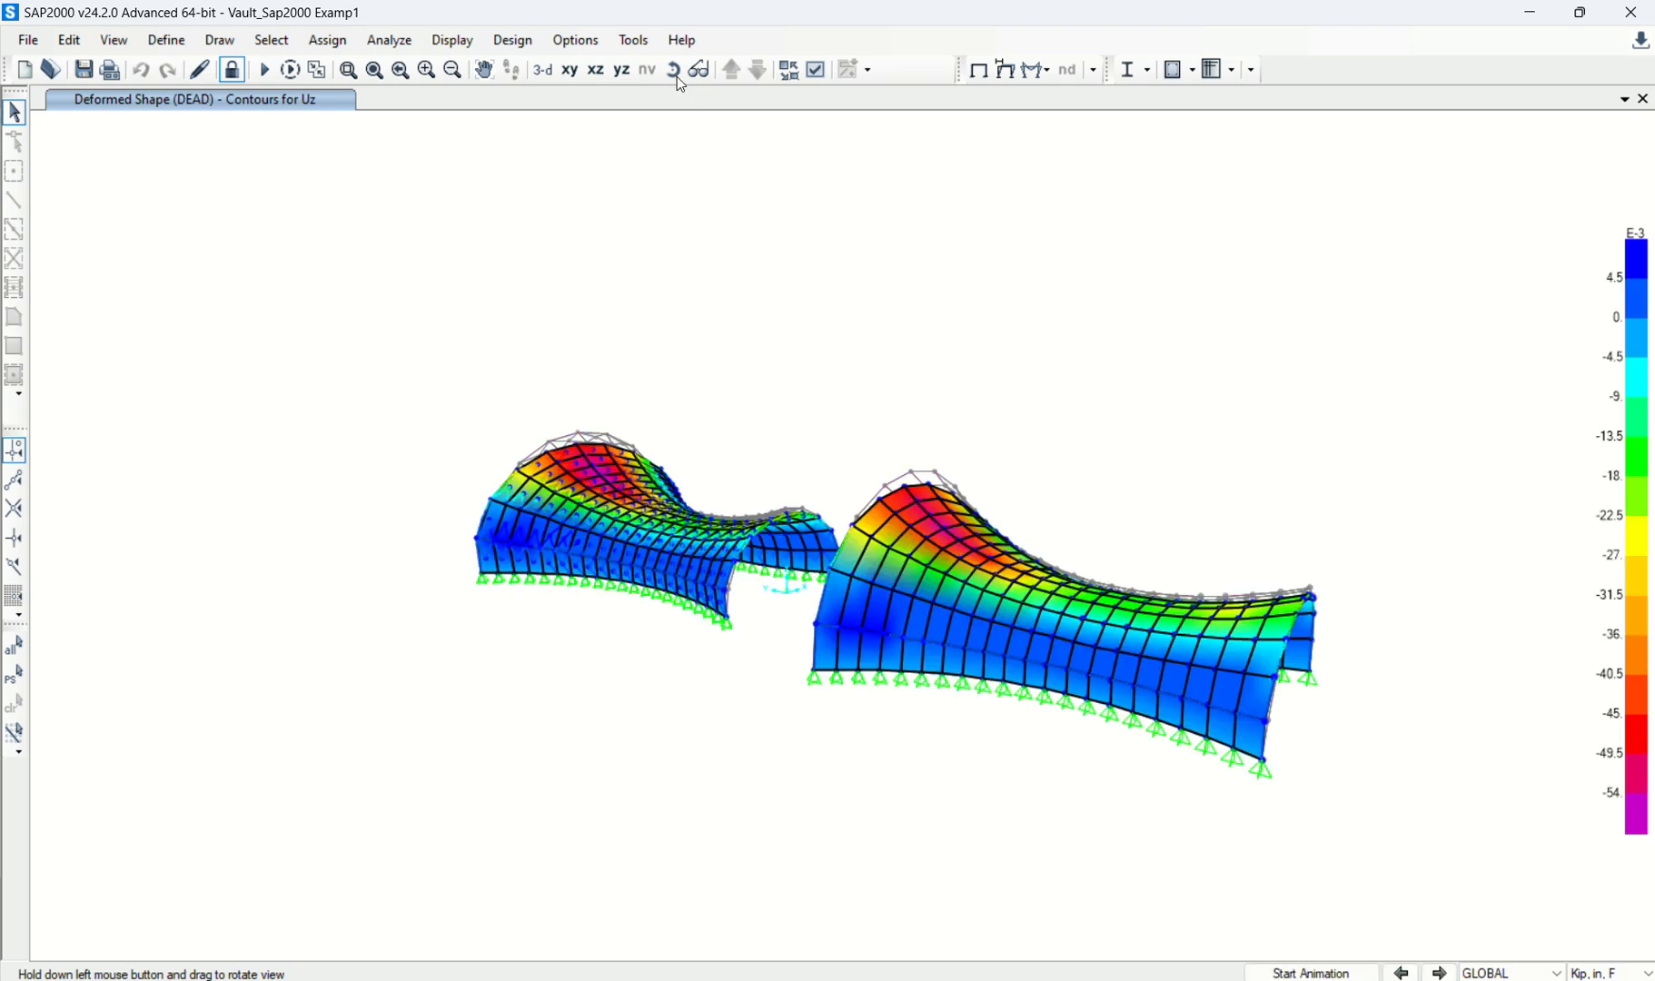
drag(702, 262, 1015, 314)
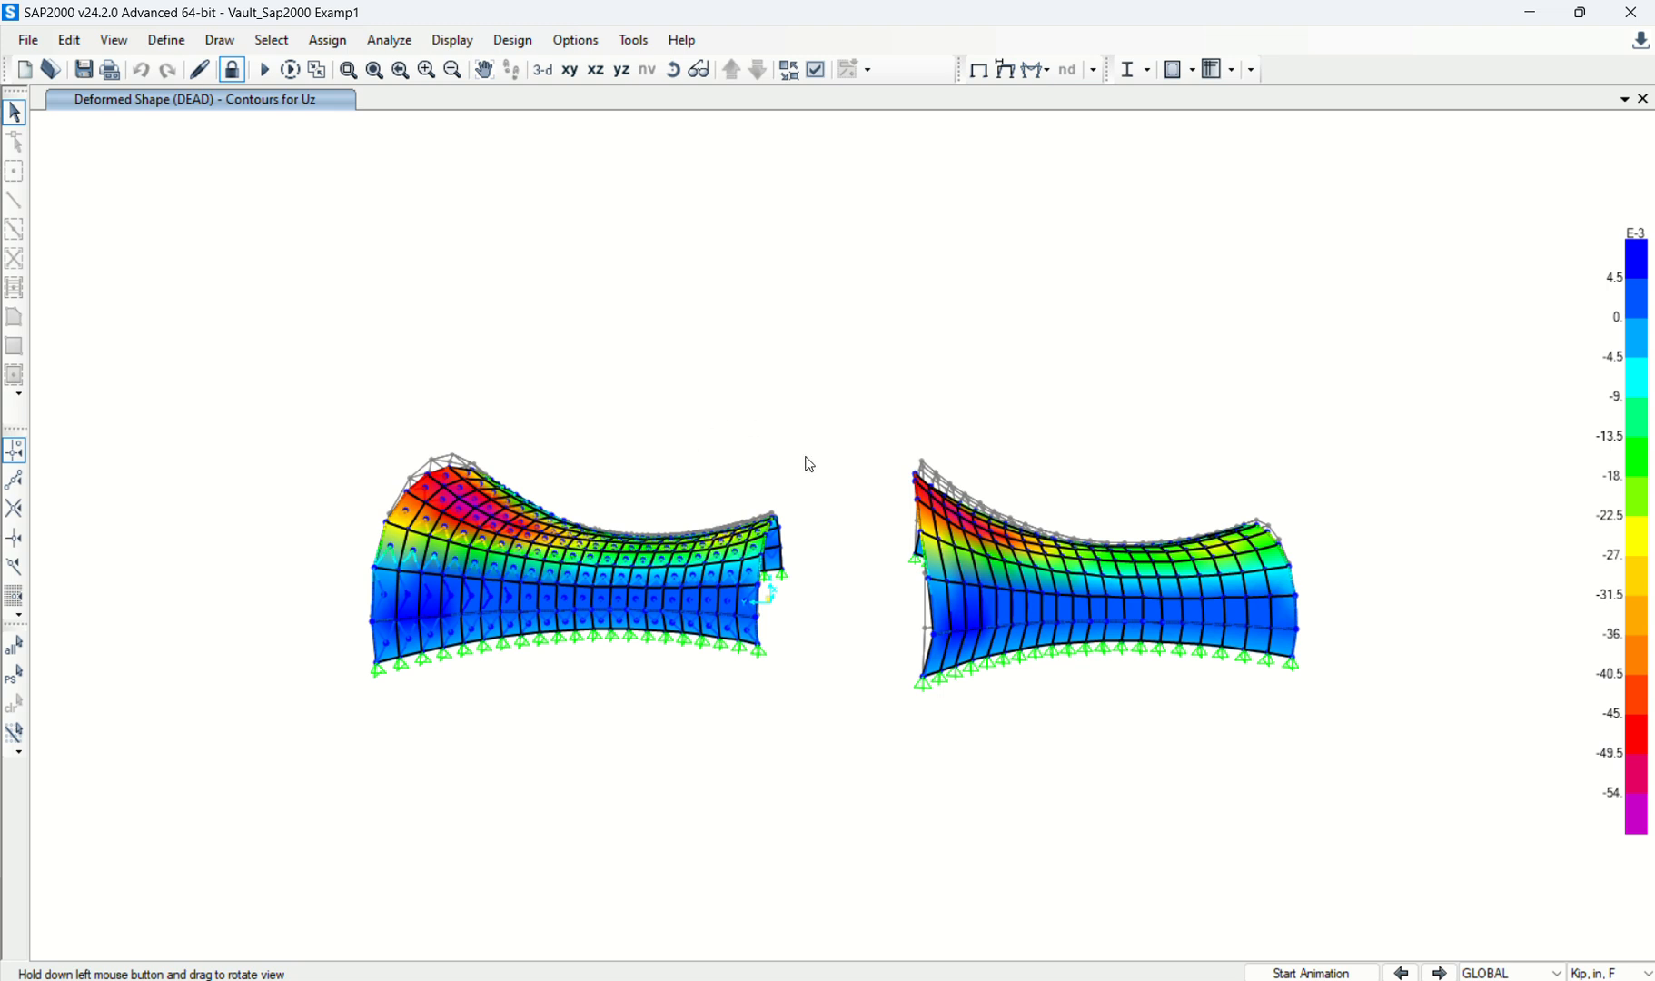
click(348, 69)
drag(182, 360, 1400, 794)
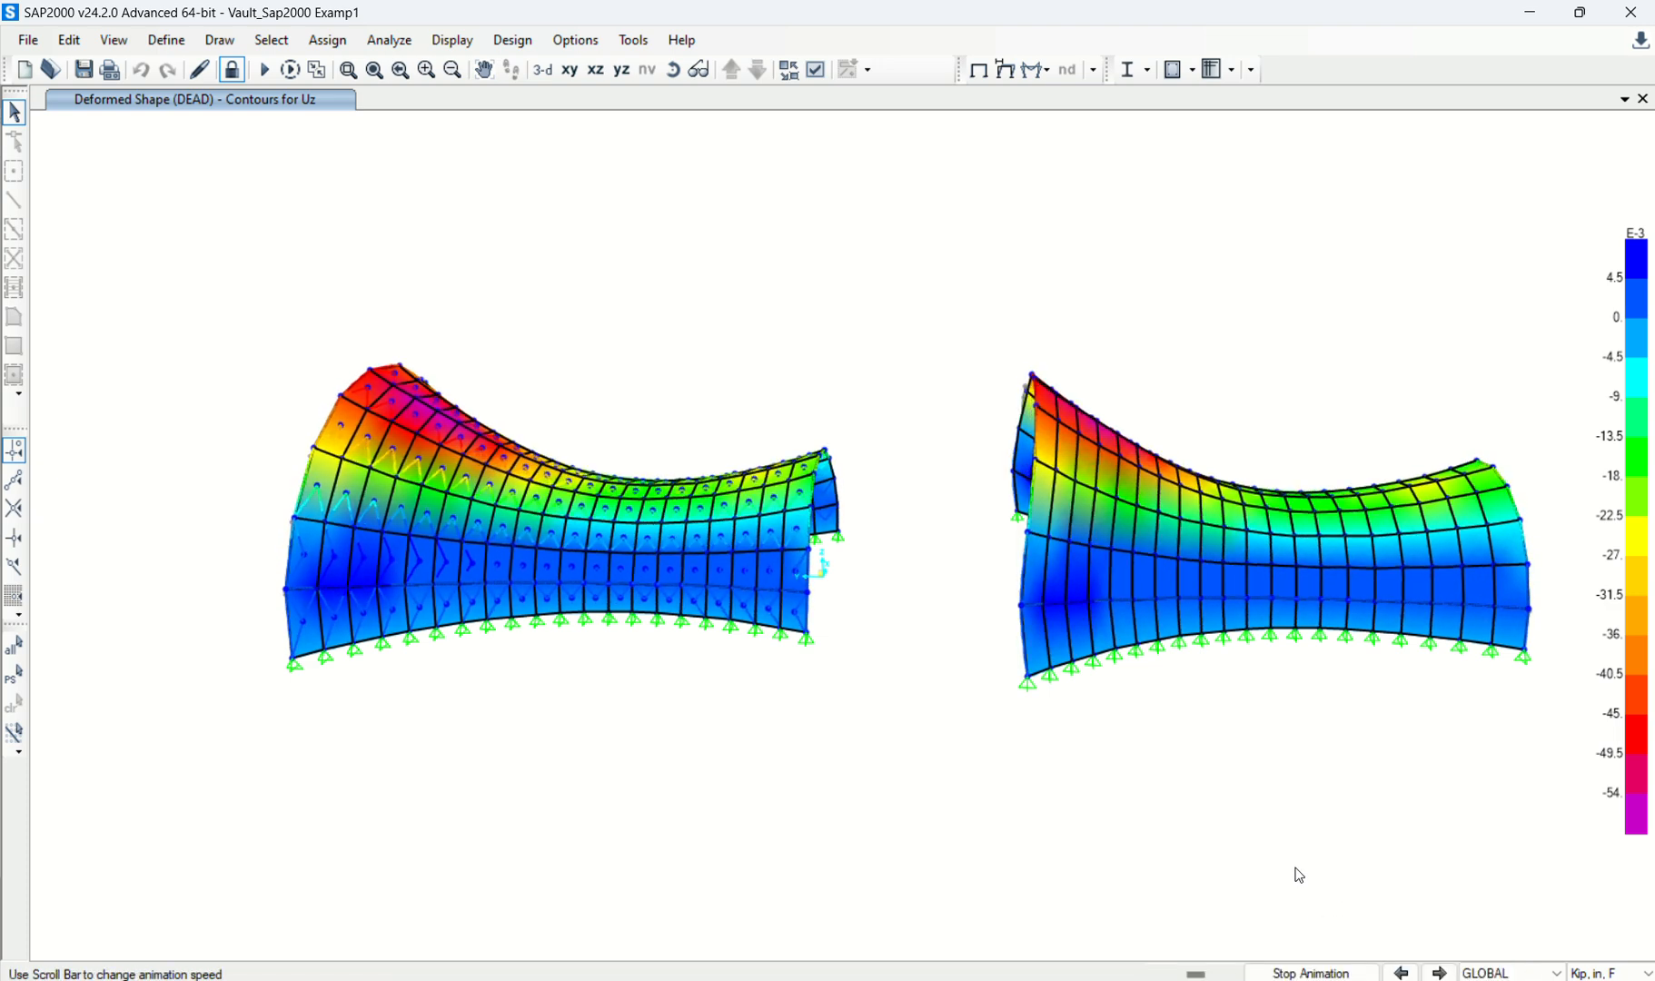
click(1310, 972)
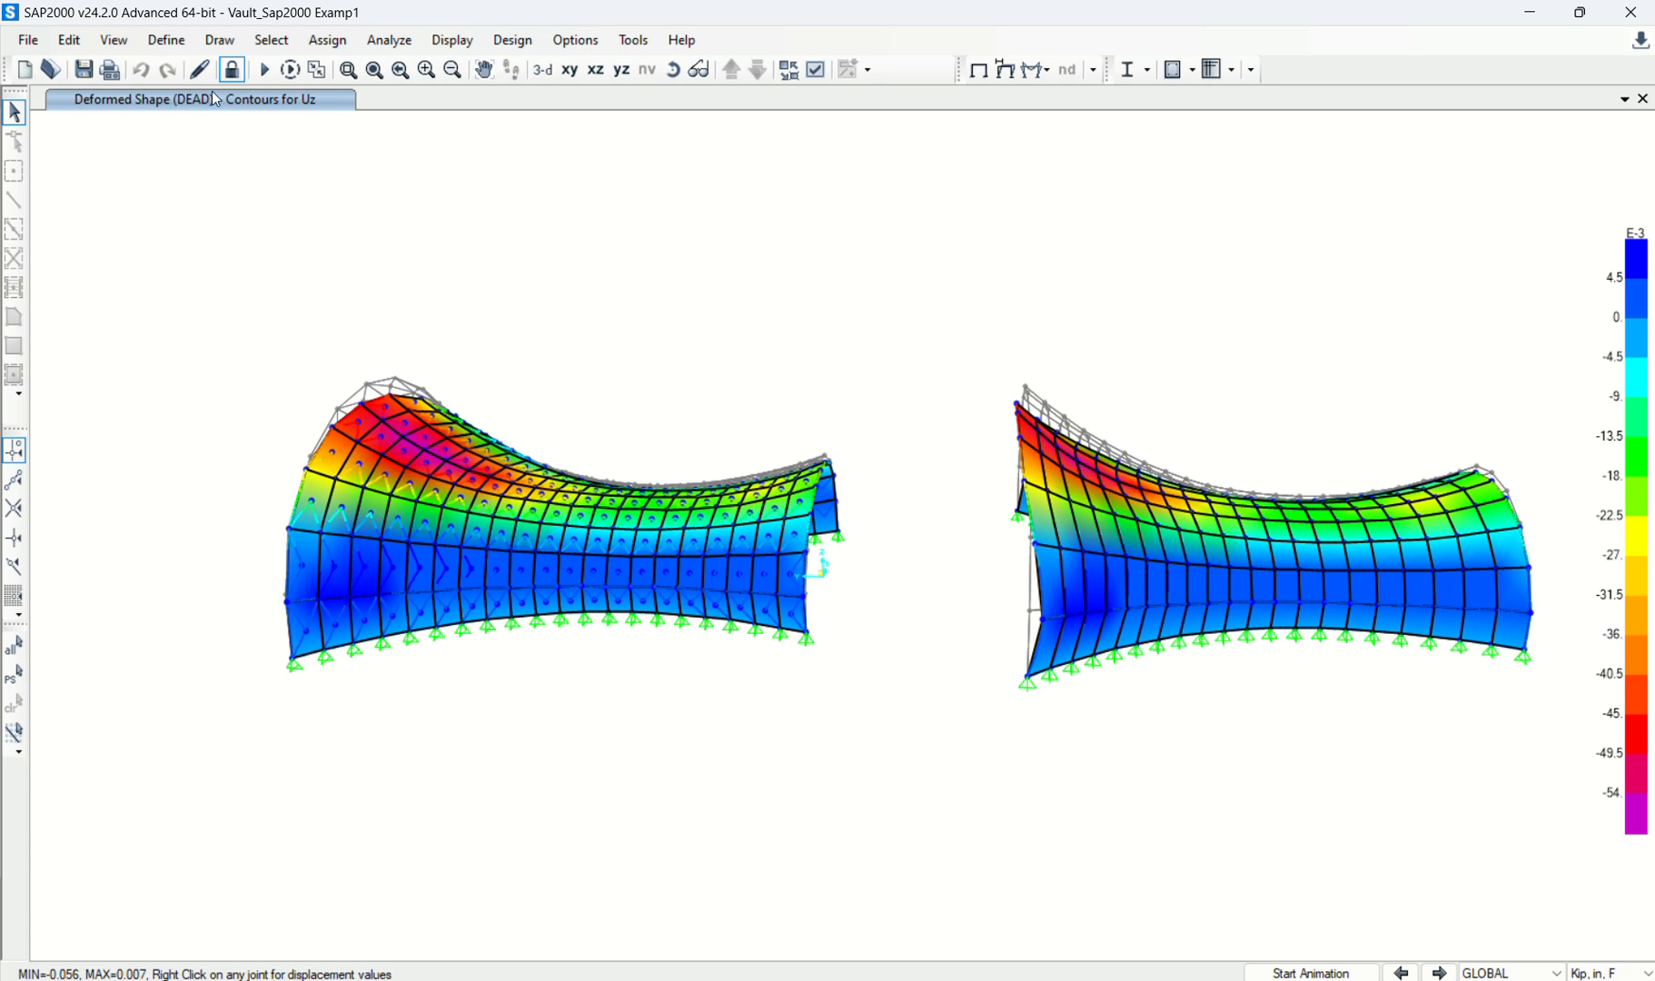
Step: Display the filled axial force diagram of the frames for the DEAD case with automatic scaling
click(673, 70)
drag(745, 563, 879, 790)
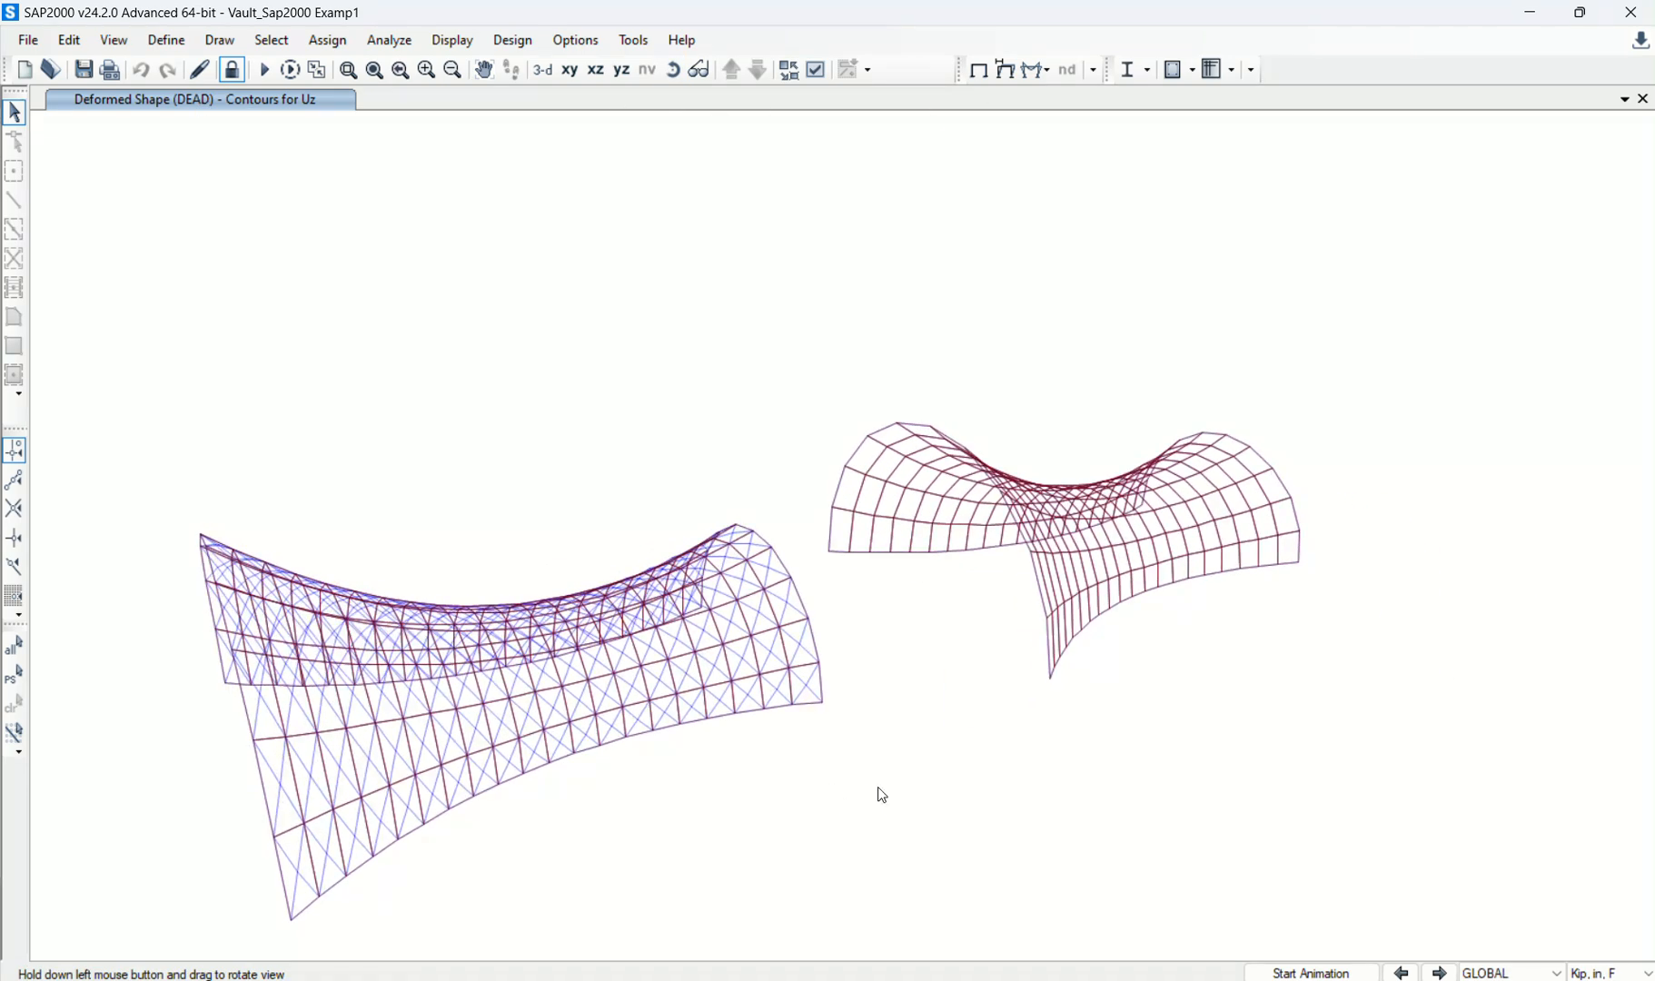
click(1046, 70)
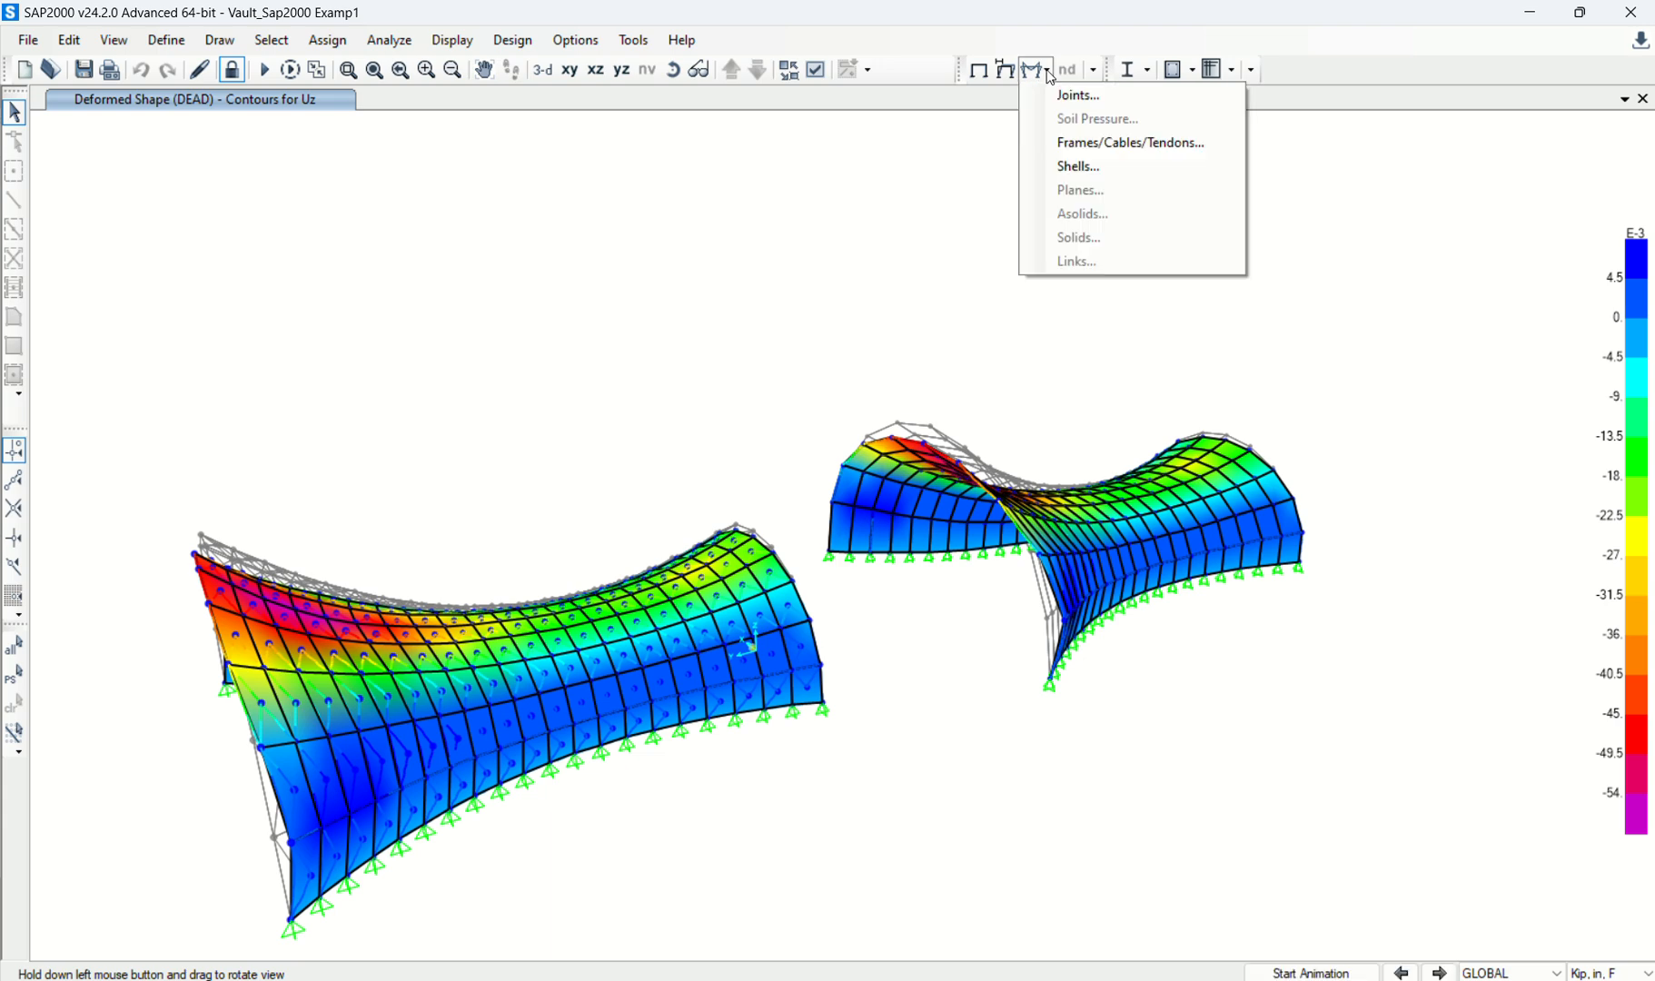
click(1061, 147)
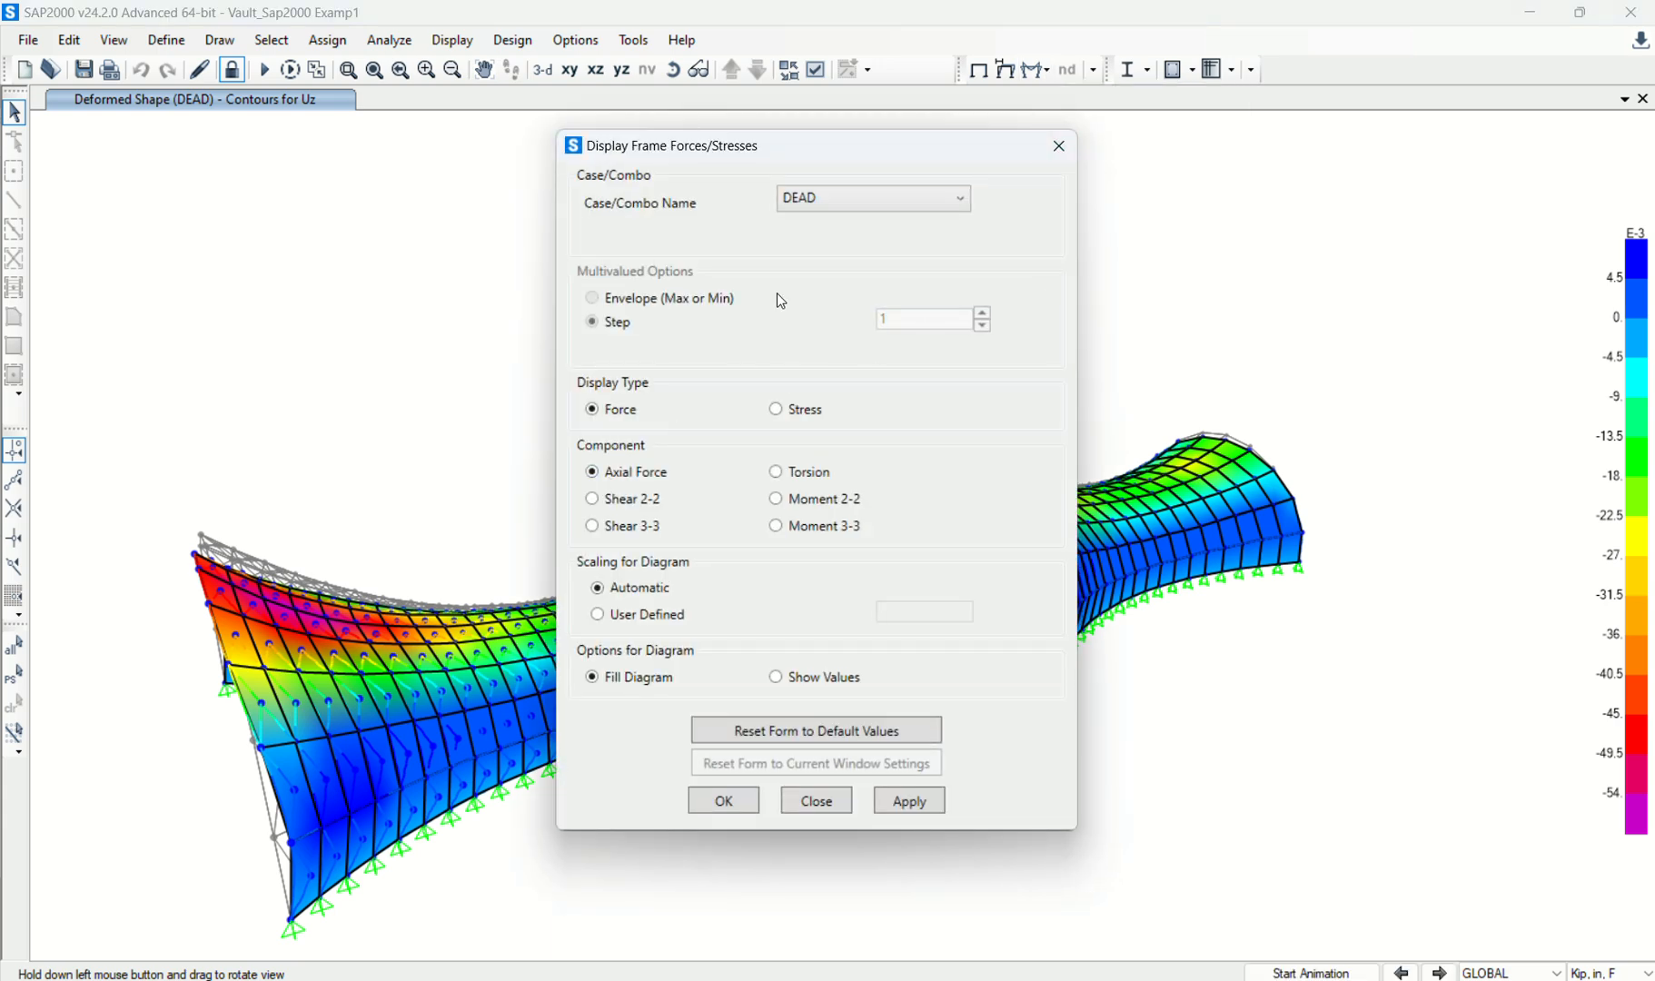
click(941, 799)
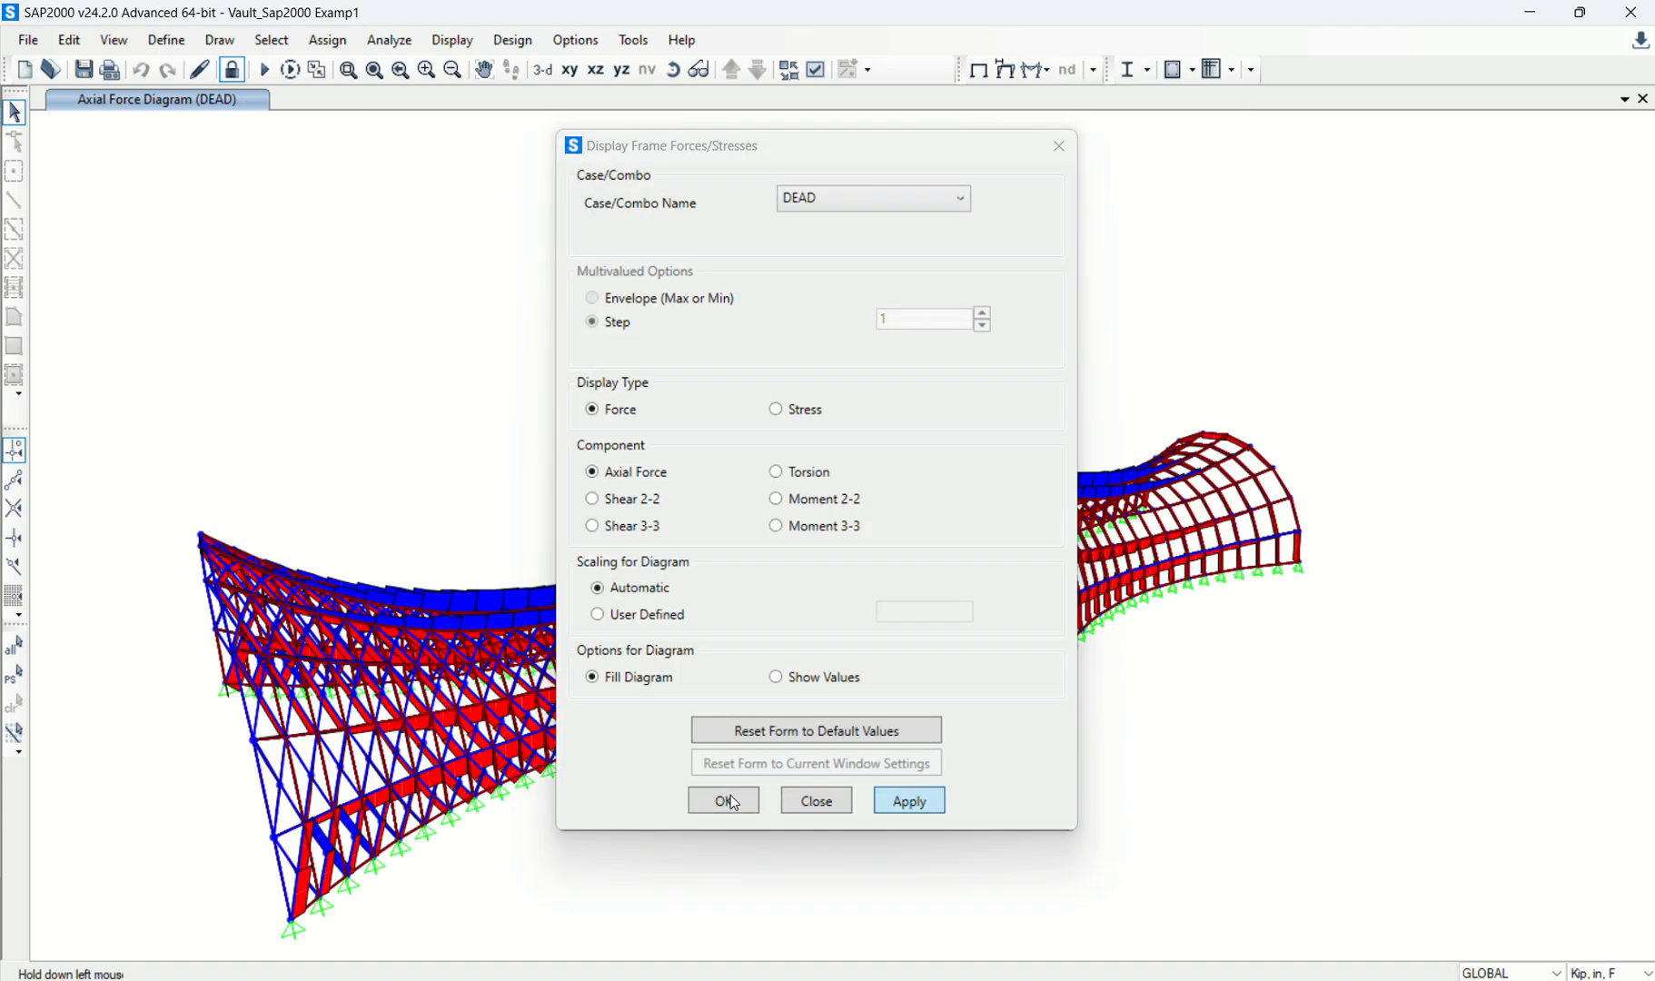
key(Escape)
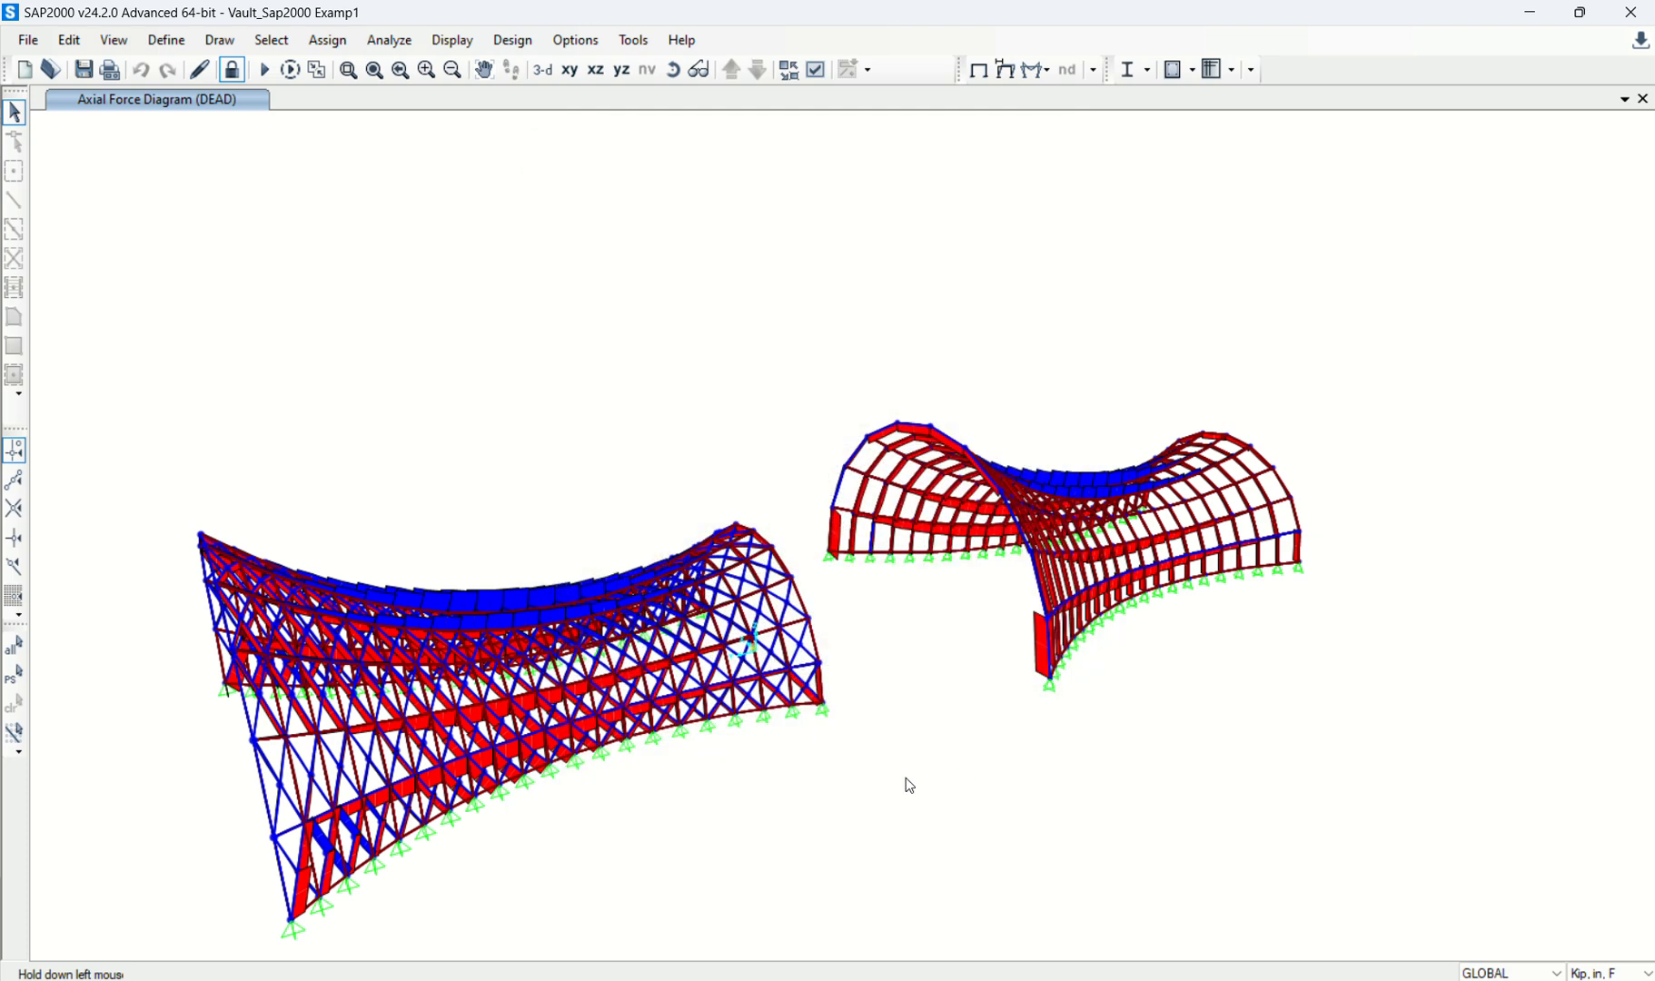
Step: Compare the dead load axial forces in side and crown members of the braced and quad grid vaults
mouse_move(657, 667)
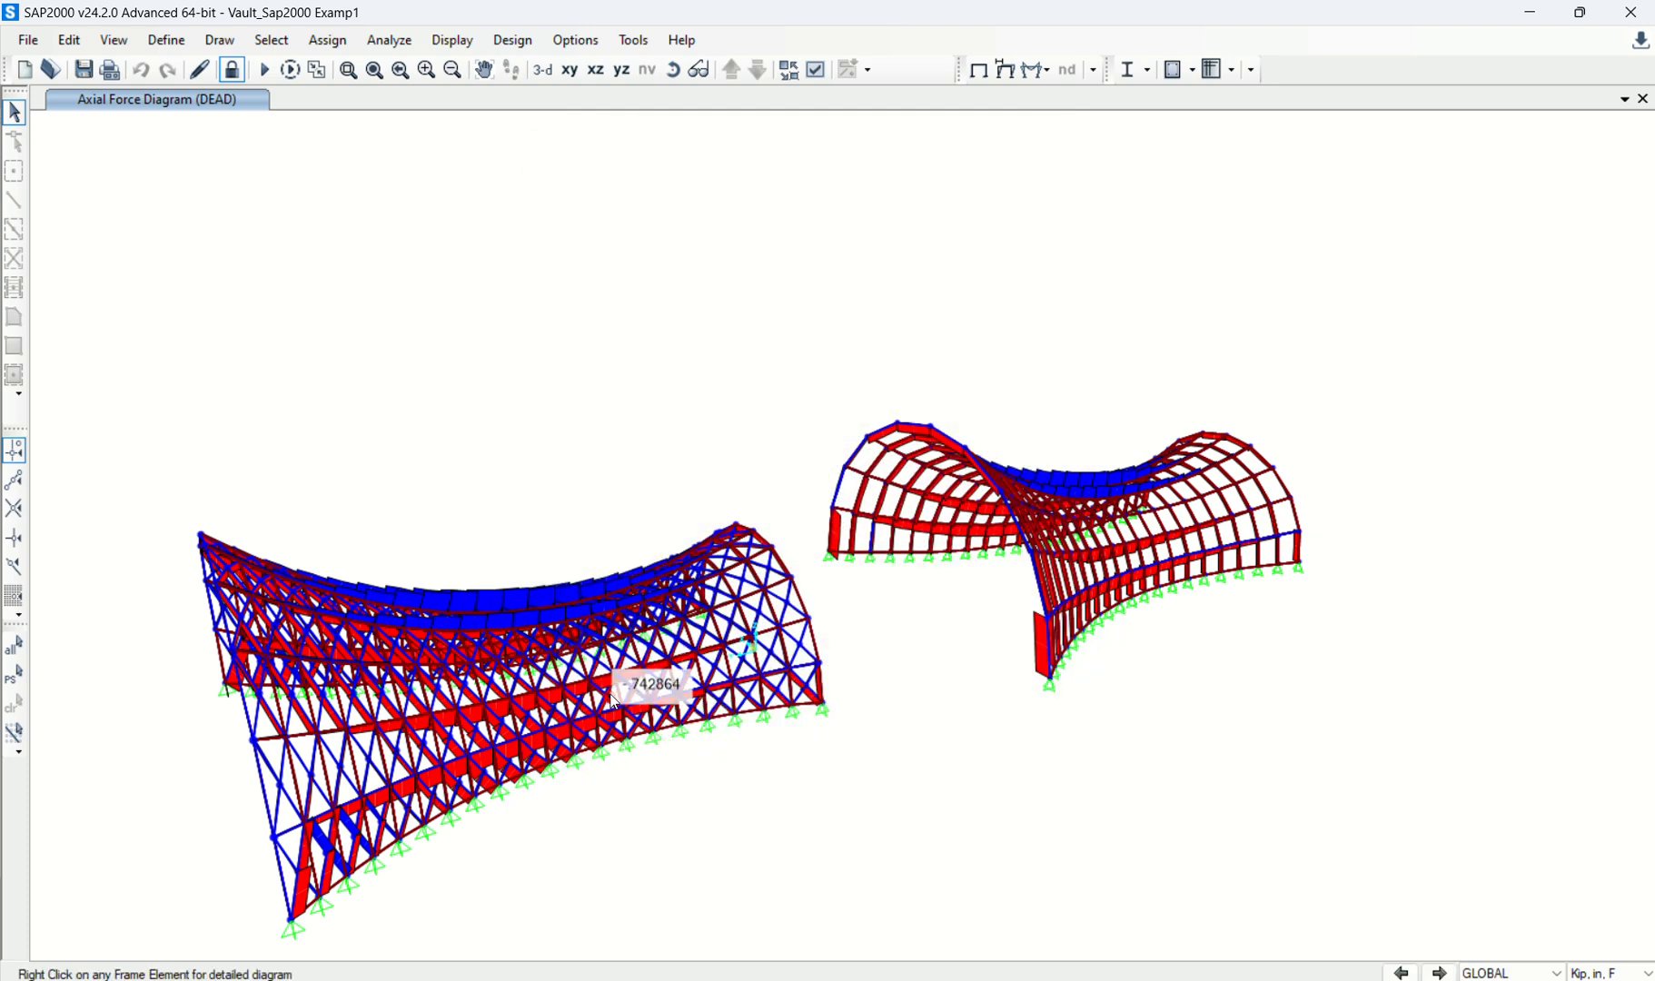
mouse_move(619, 731)
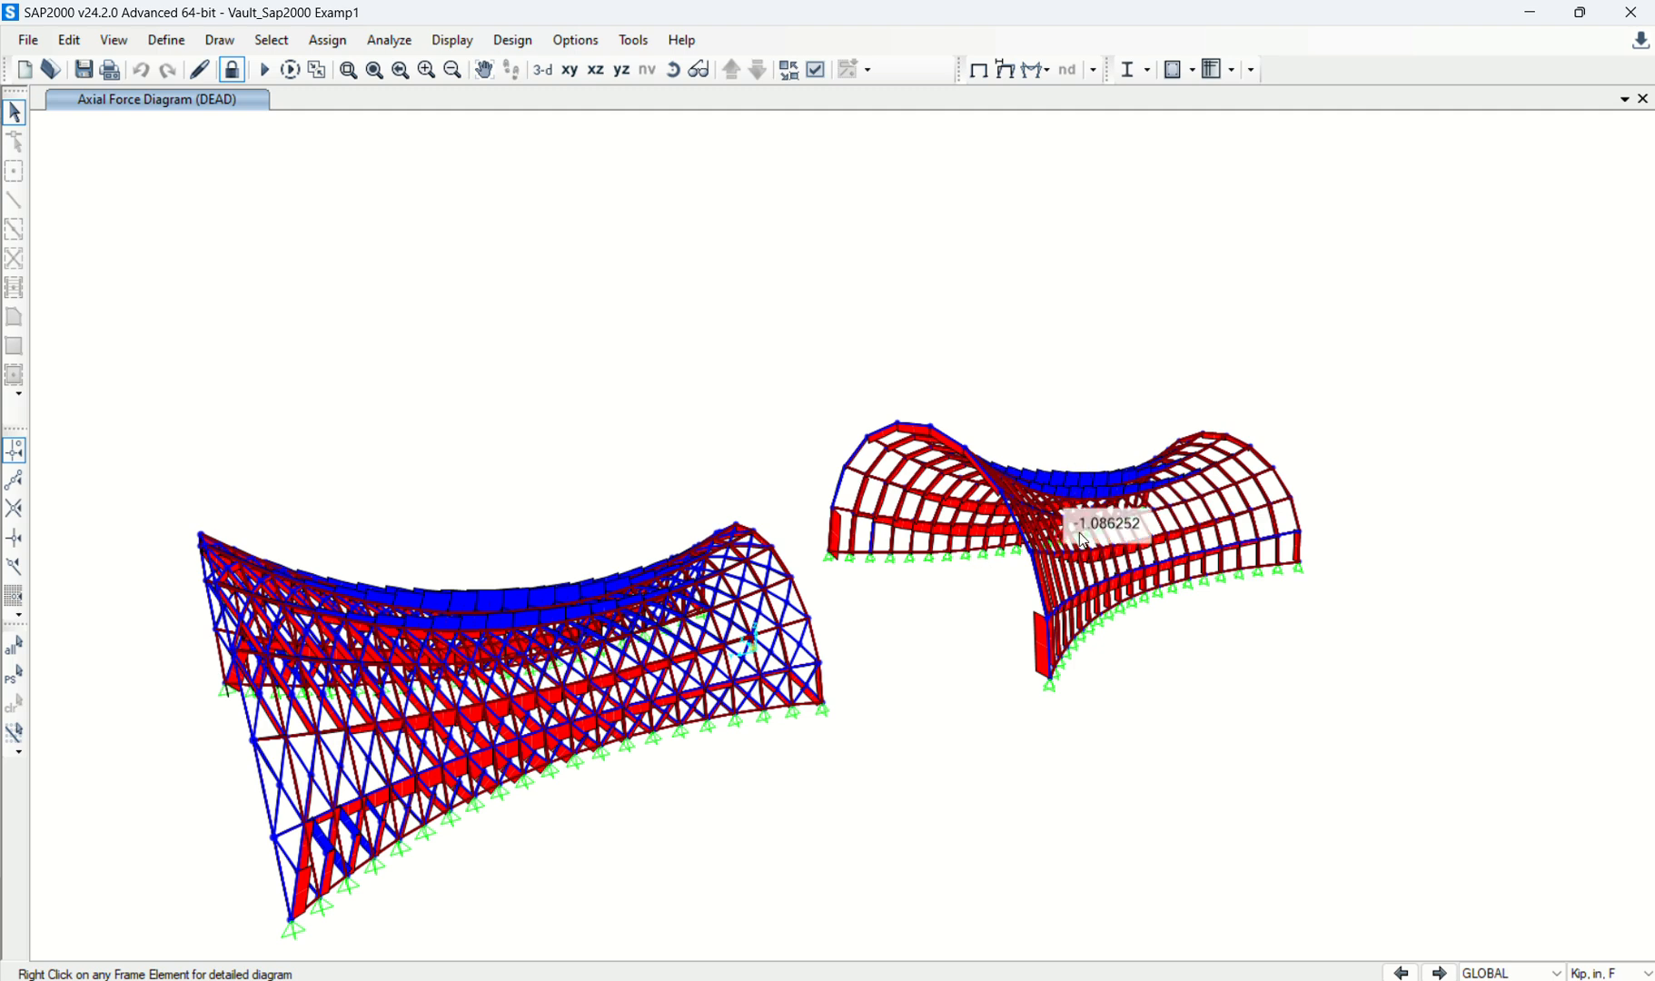
mouse_move(1090, 501)
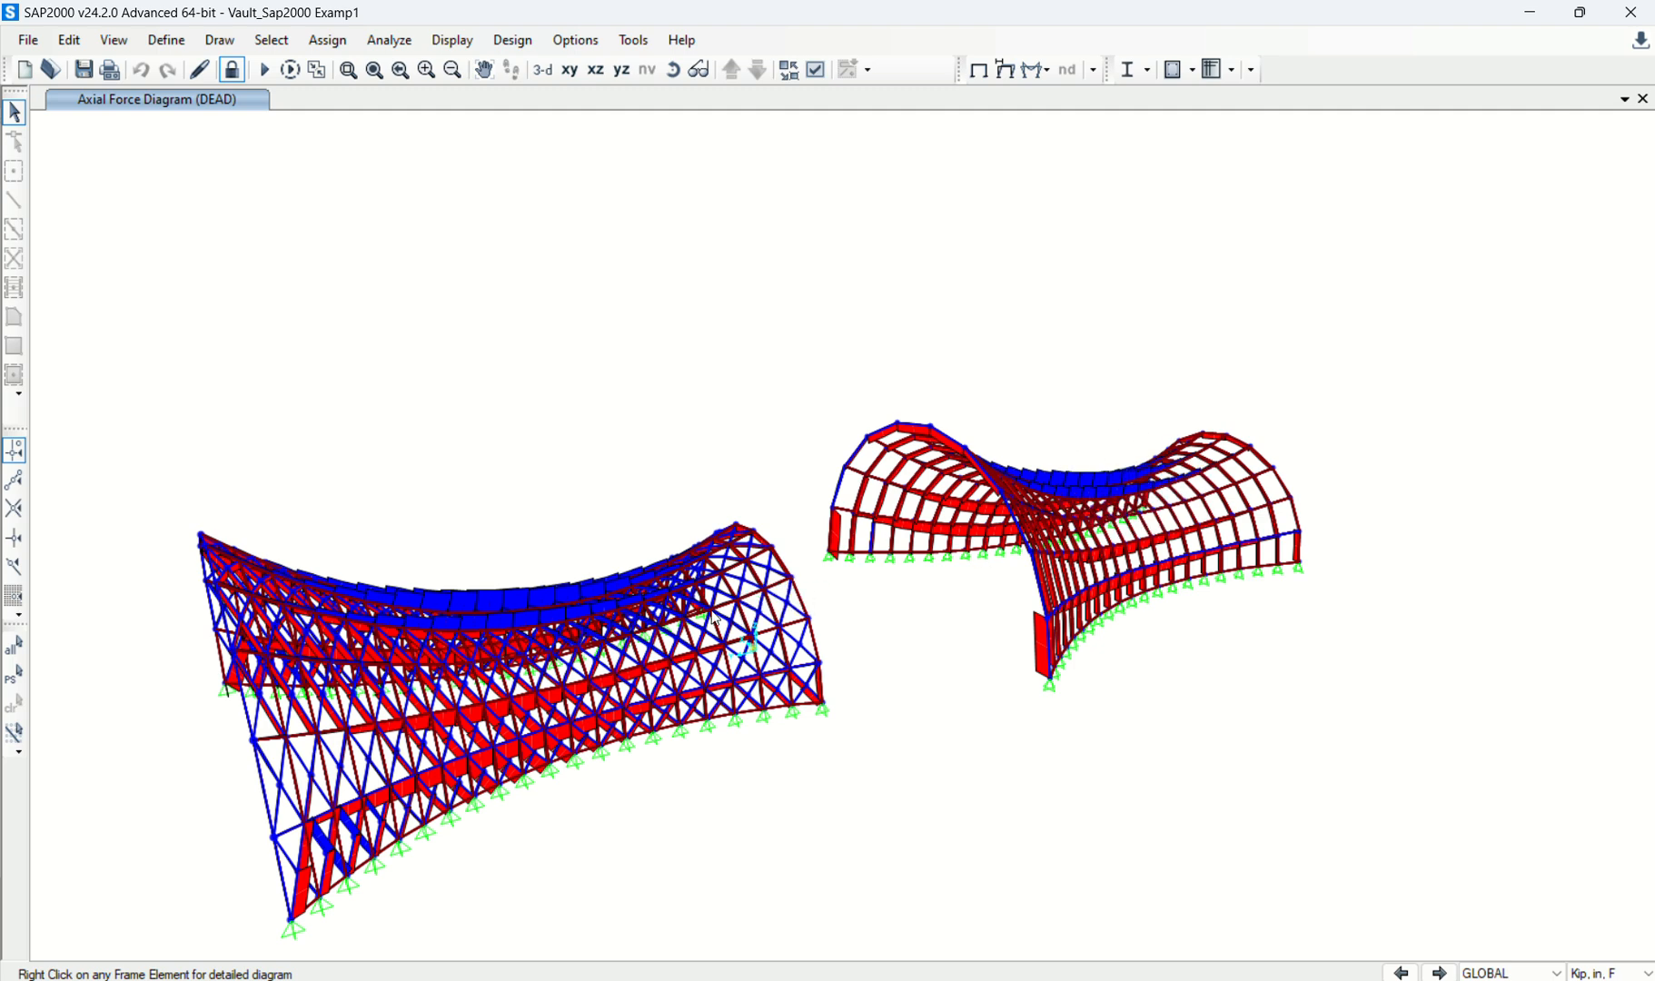
mouse_move(549, 606)
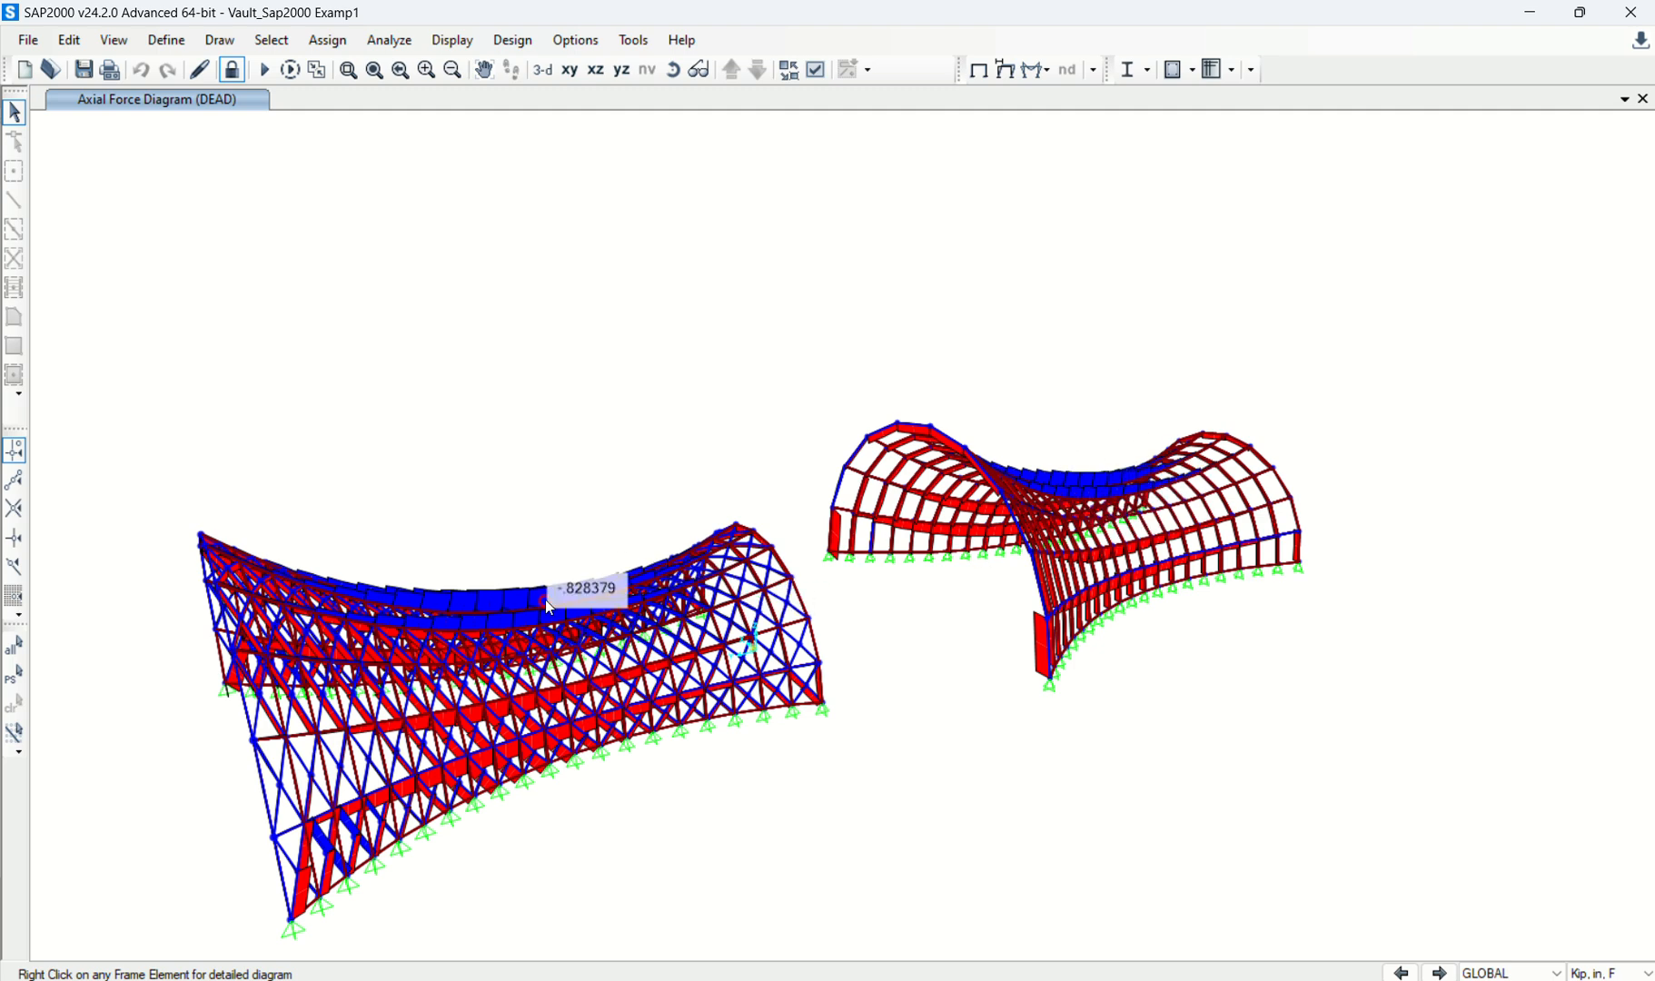
Step: Inspect the dead load axial forces in the quad grid vault's end arch base member and upper members from other angles
click(673, 71)
drag(1330, 720, 462, 669)
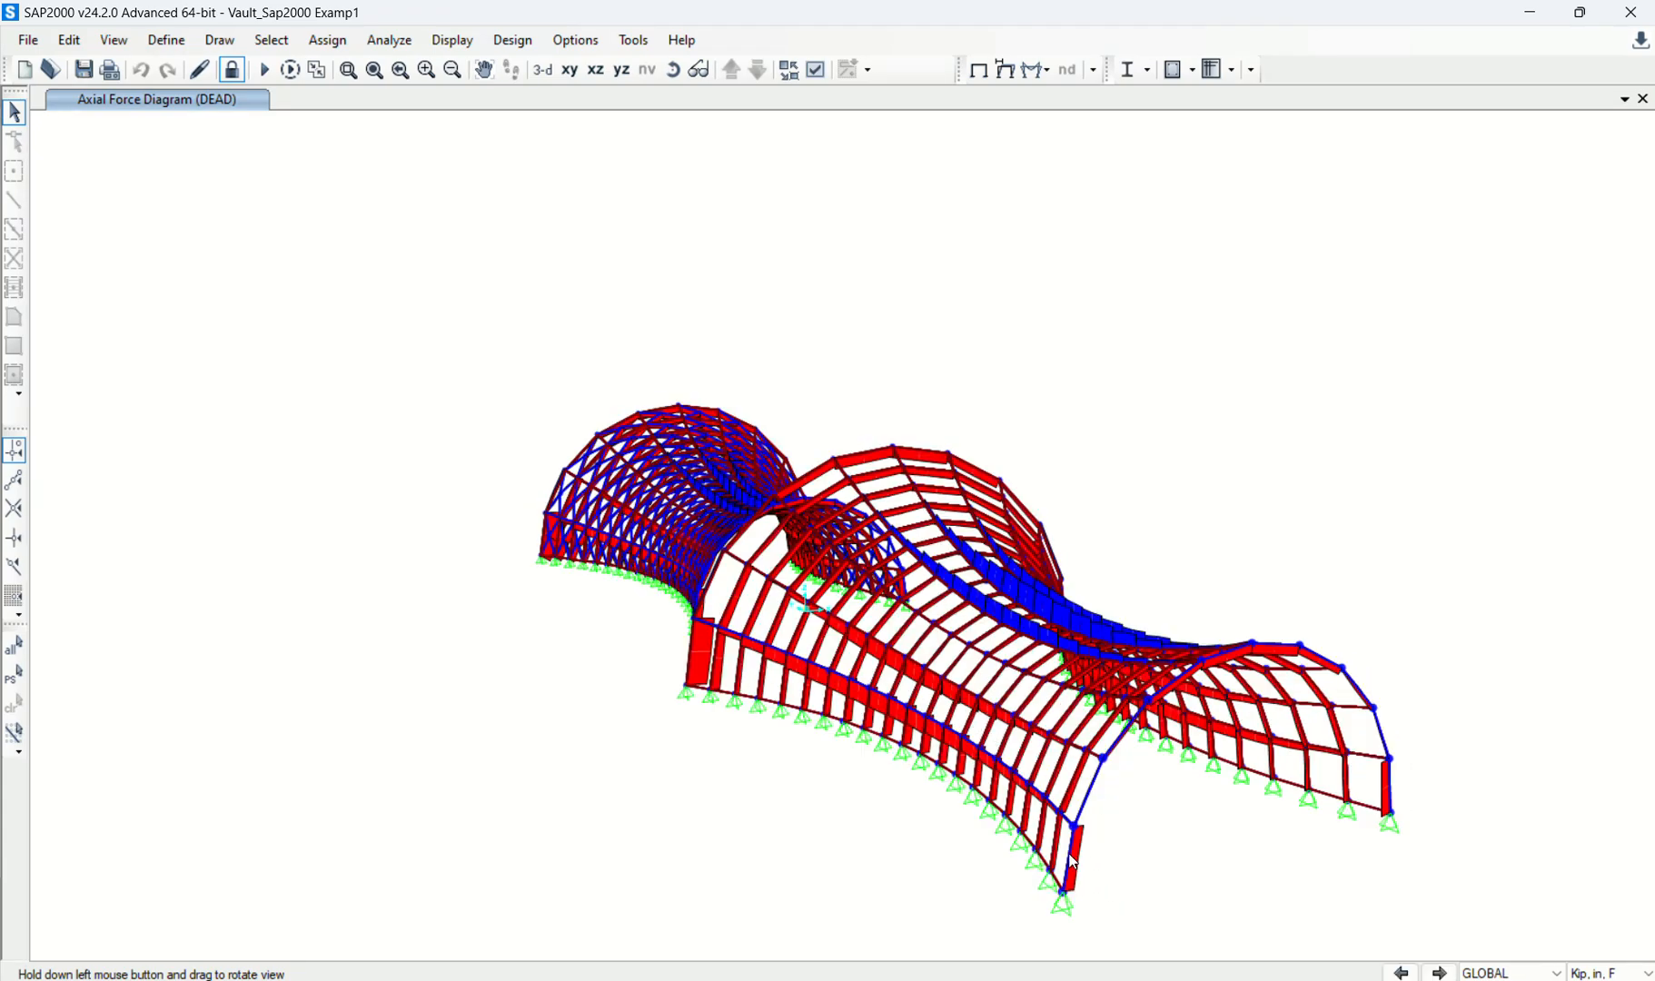
click(1073, 861)
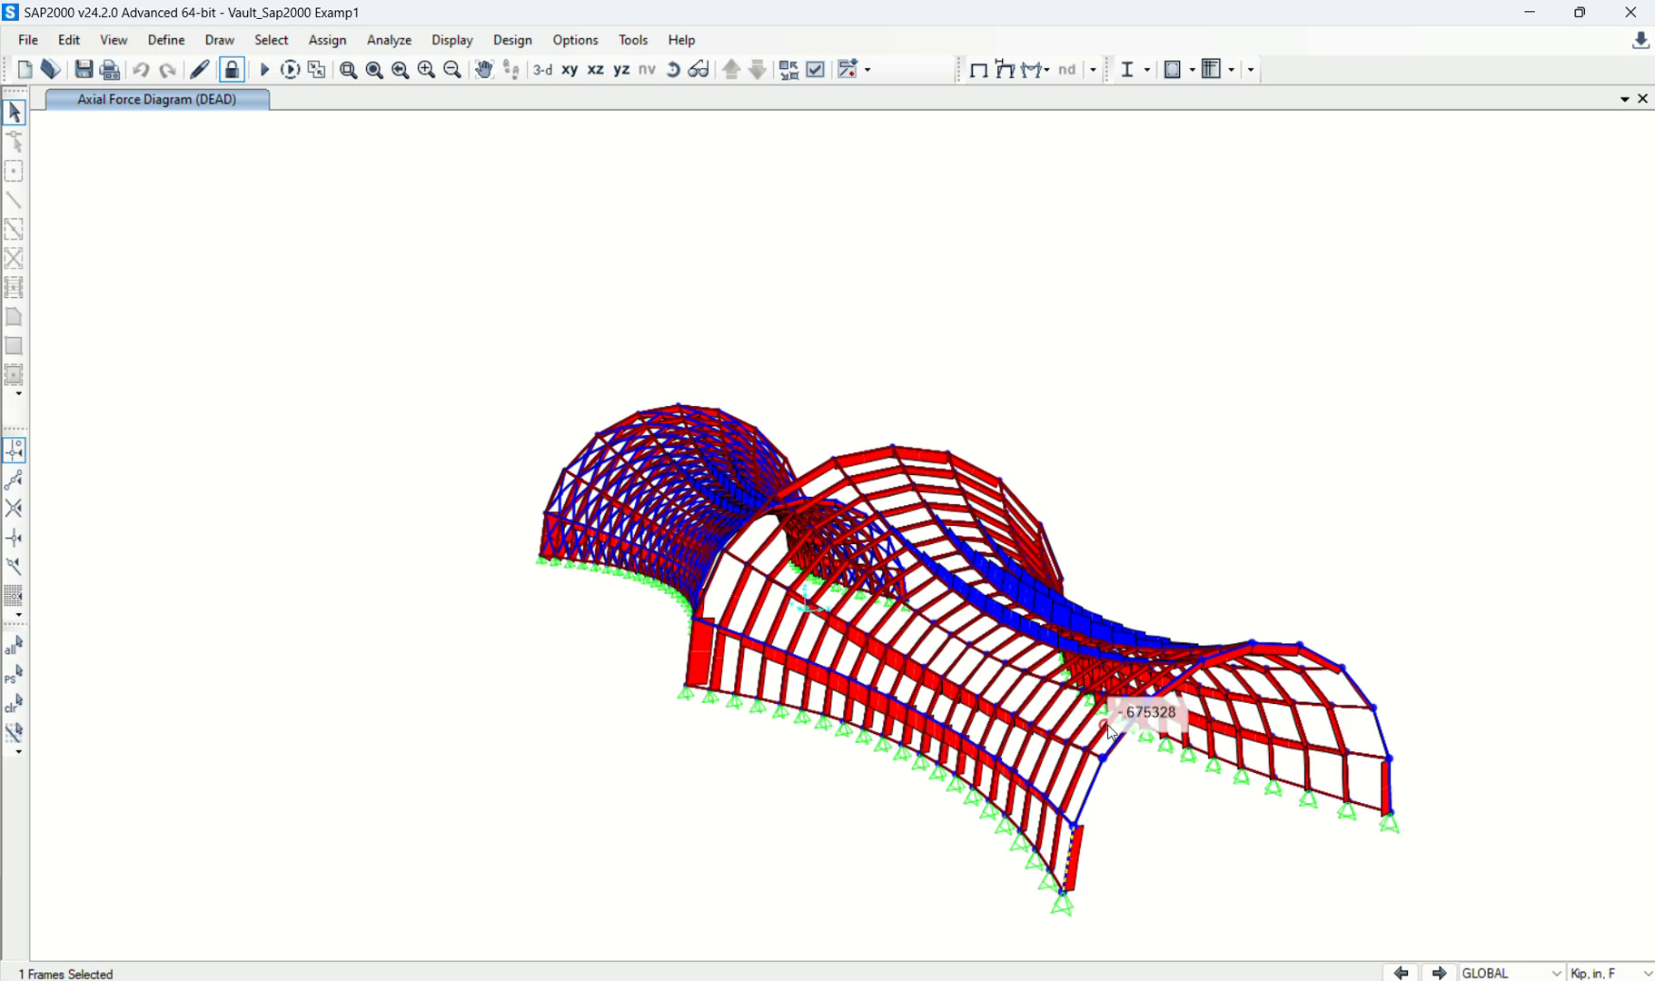
mouse_move(1025, 636)
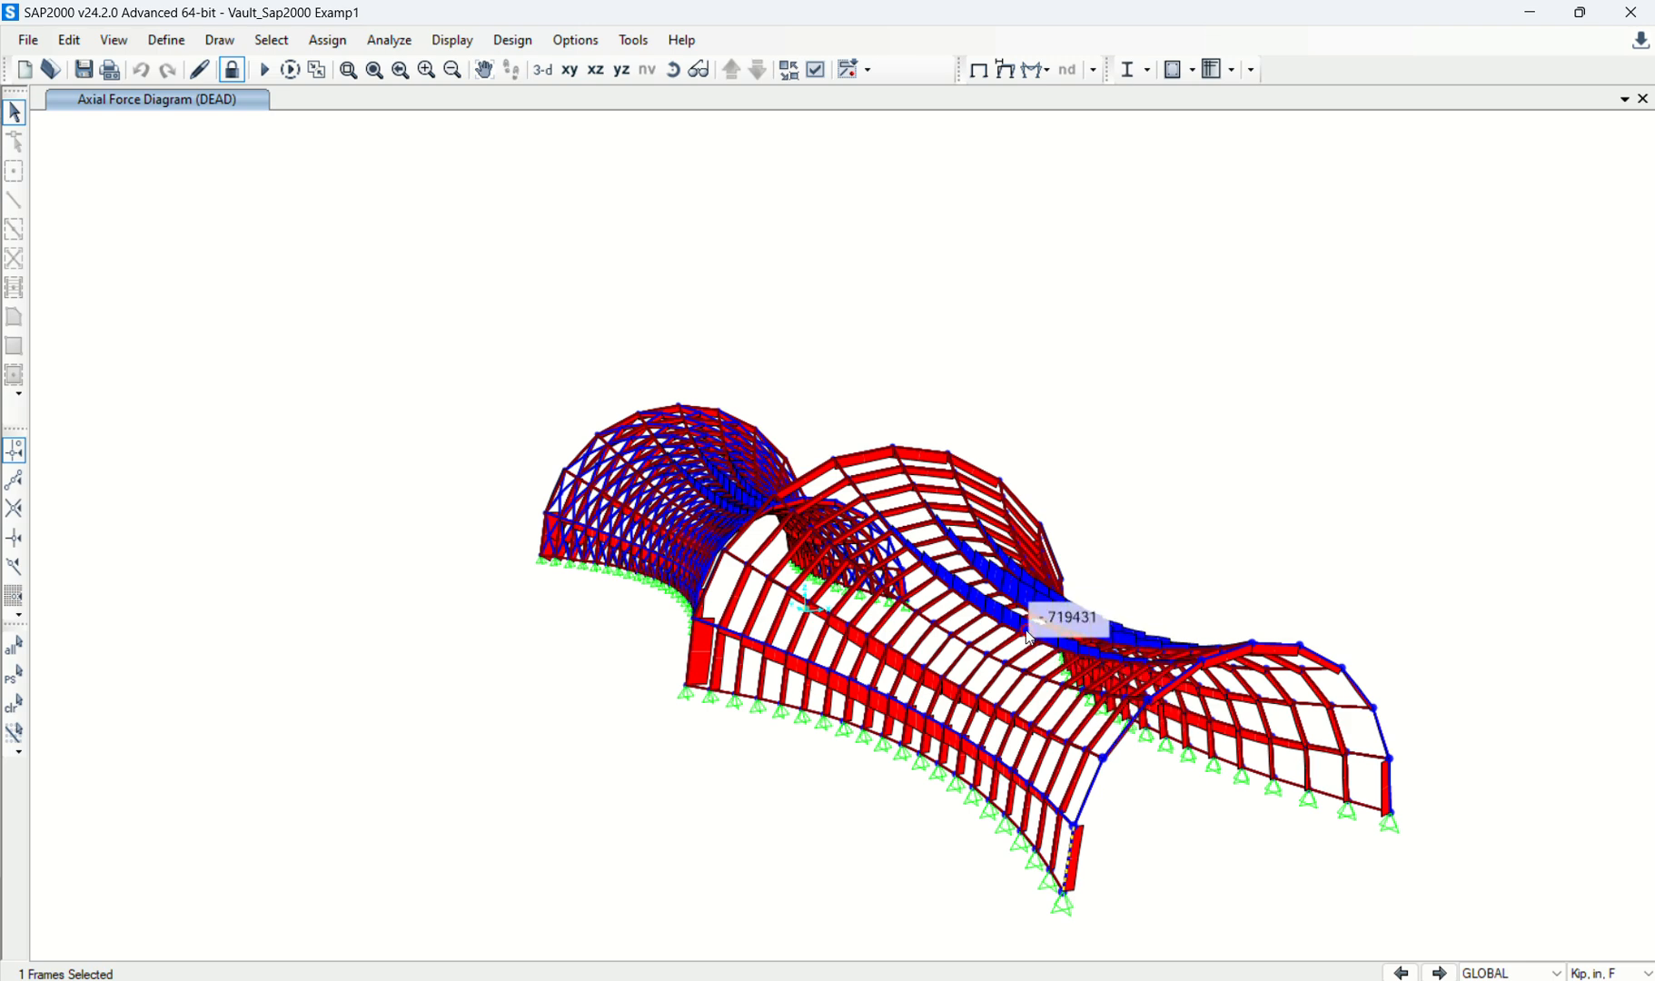
click(673, 69)
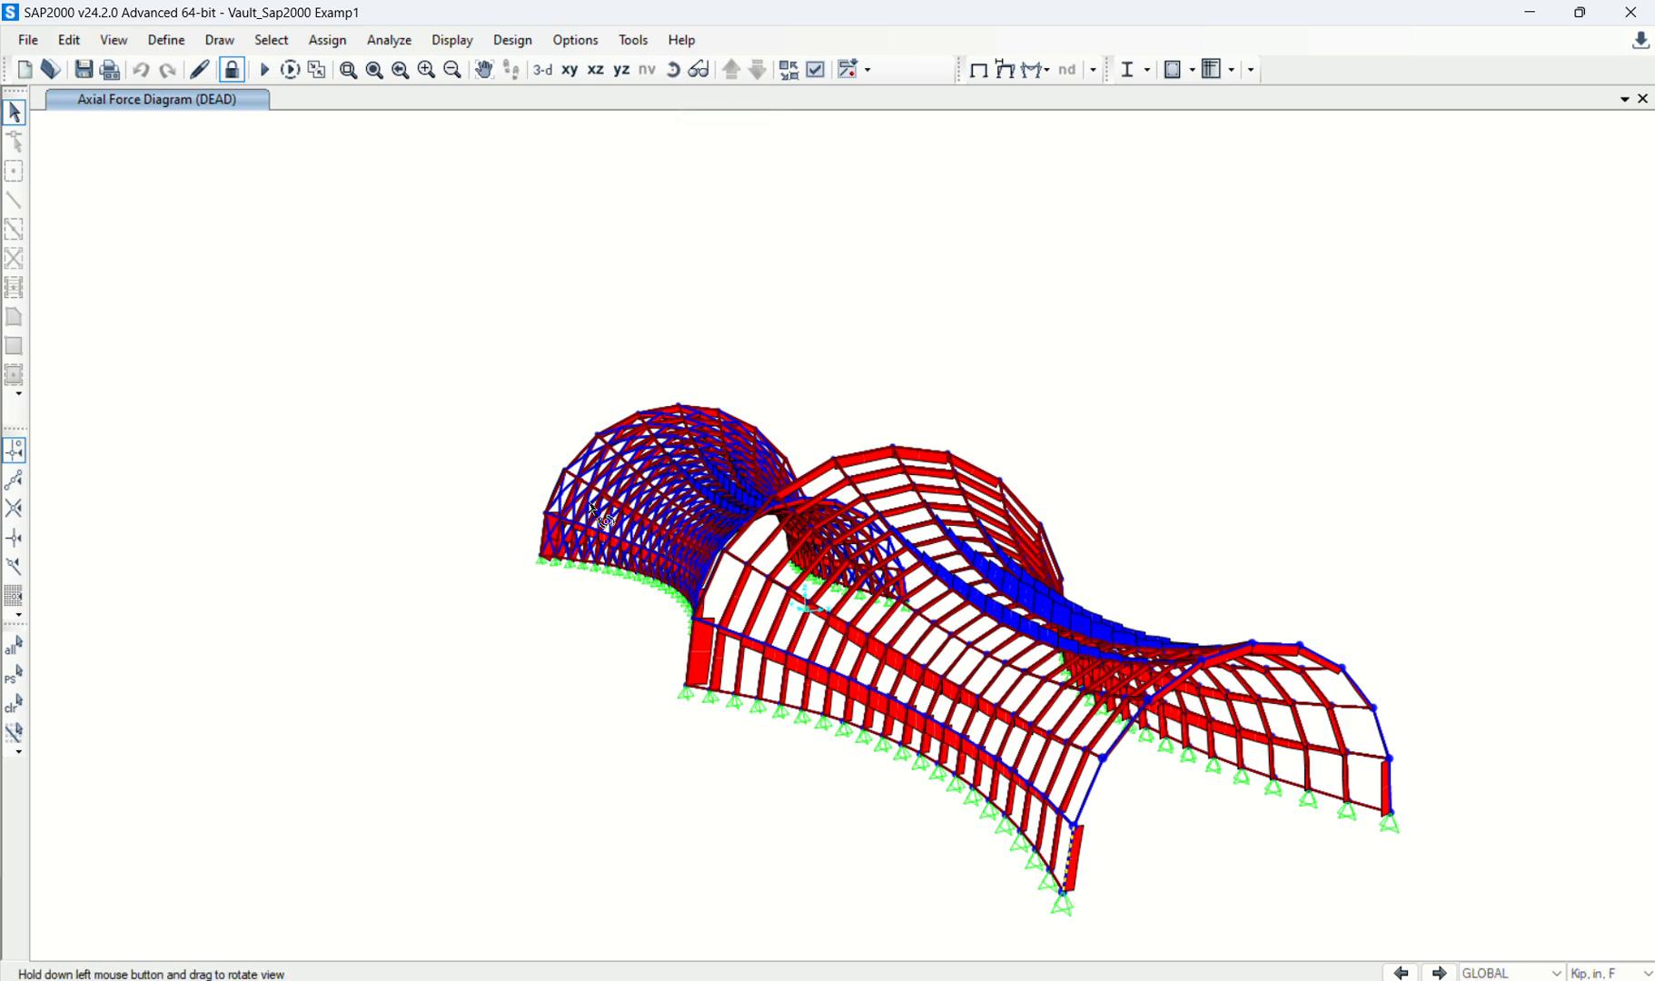
drag(616, 763, 1022, 771)
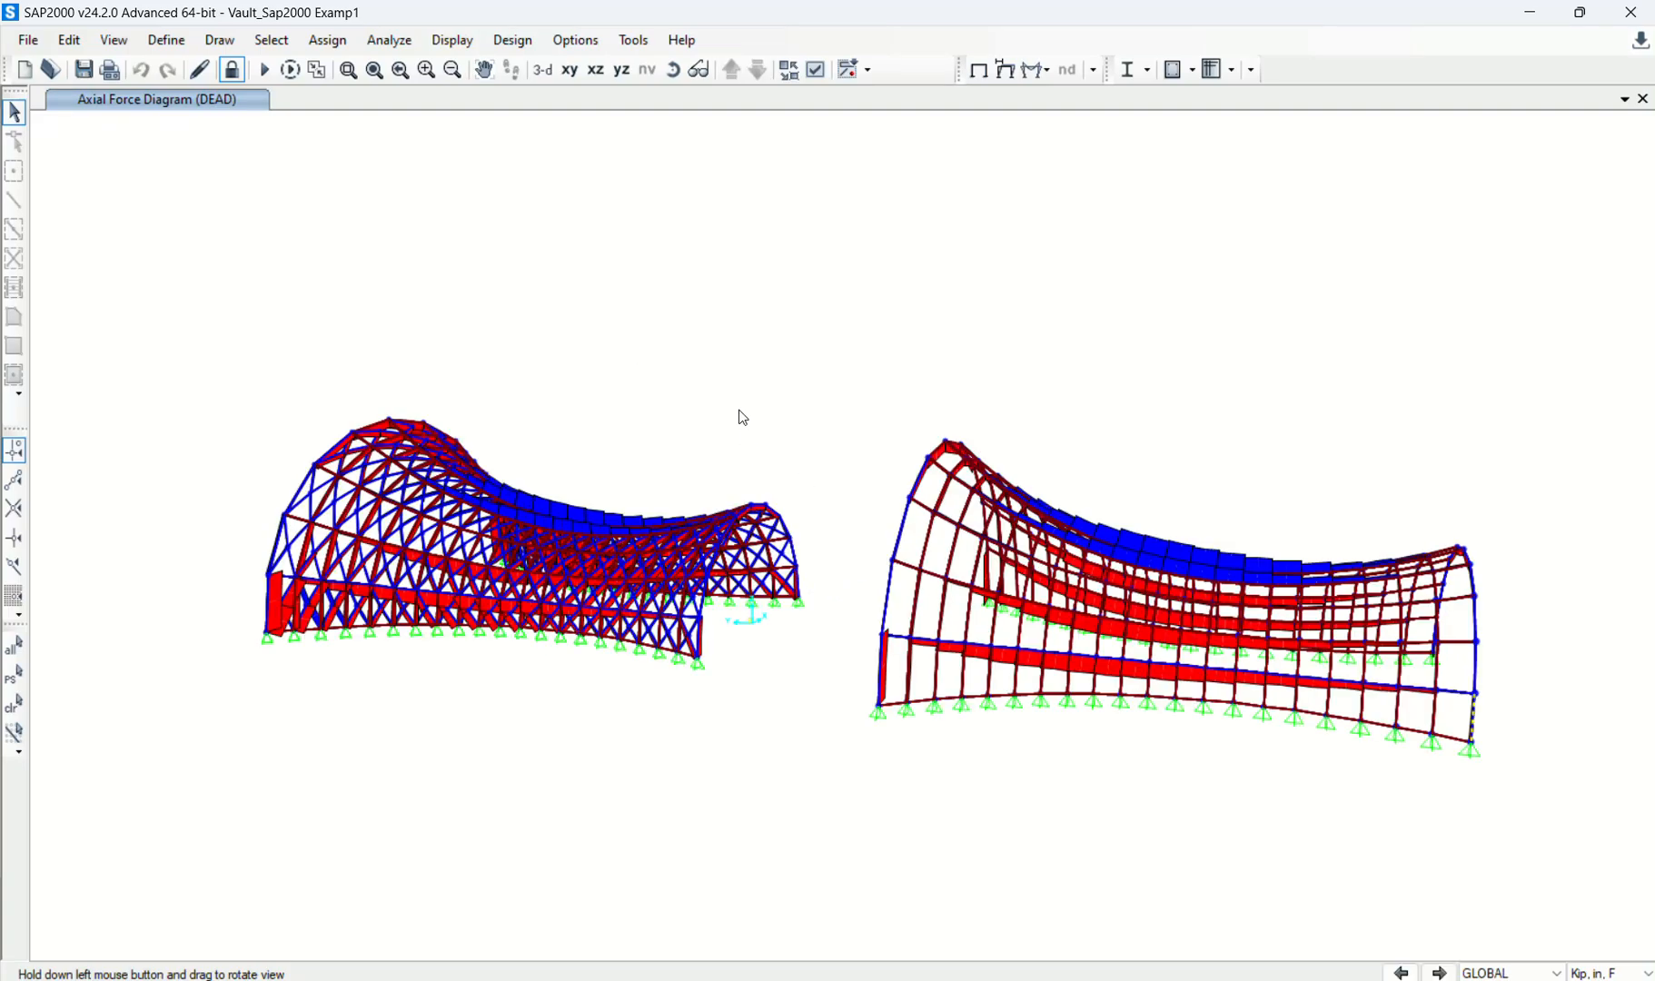
Step: Display the deformed shape for the WIND case with contours of the Ux component
click(1005, 71)
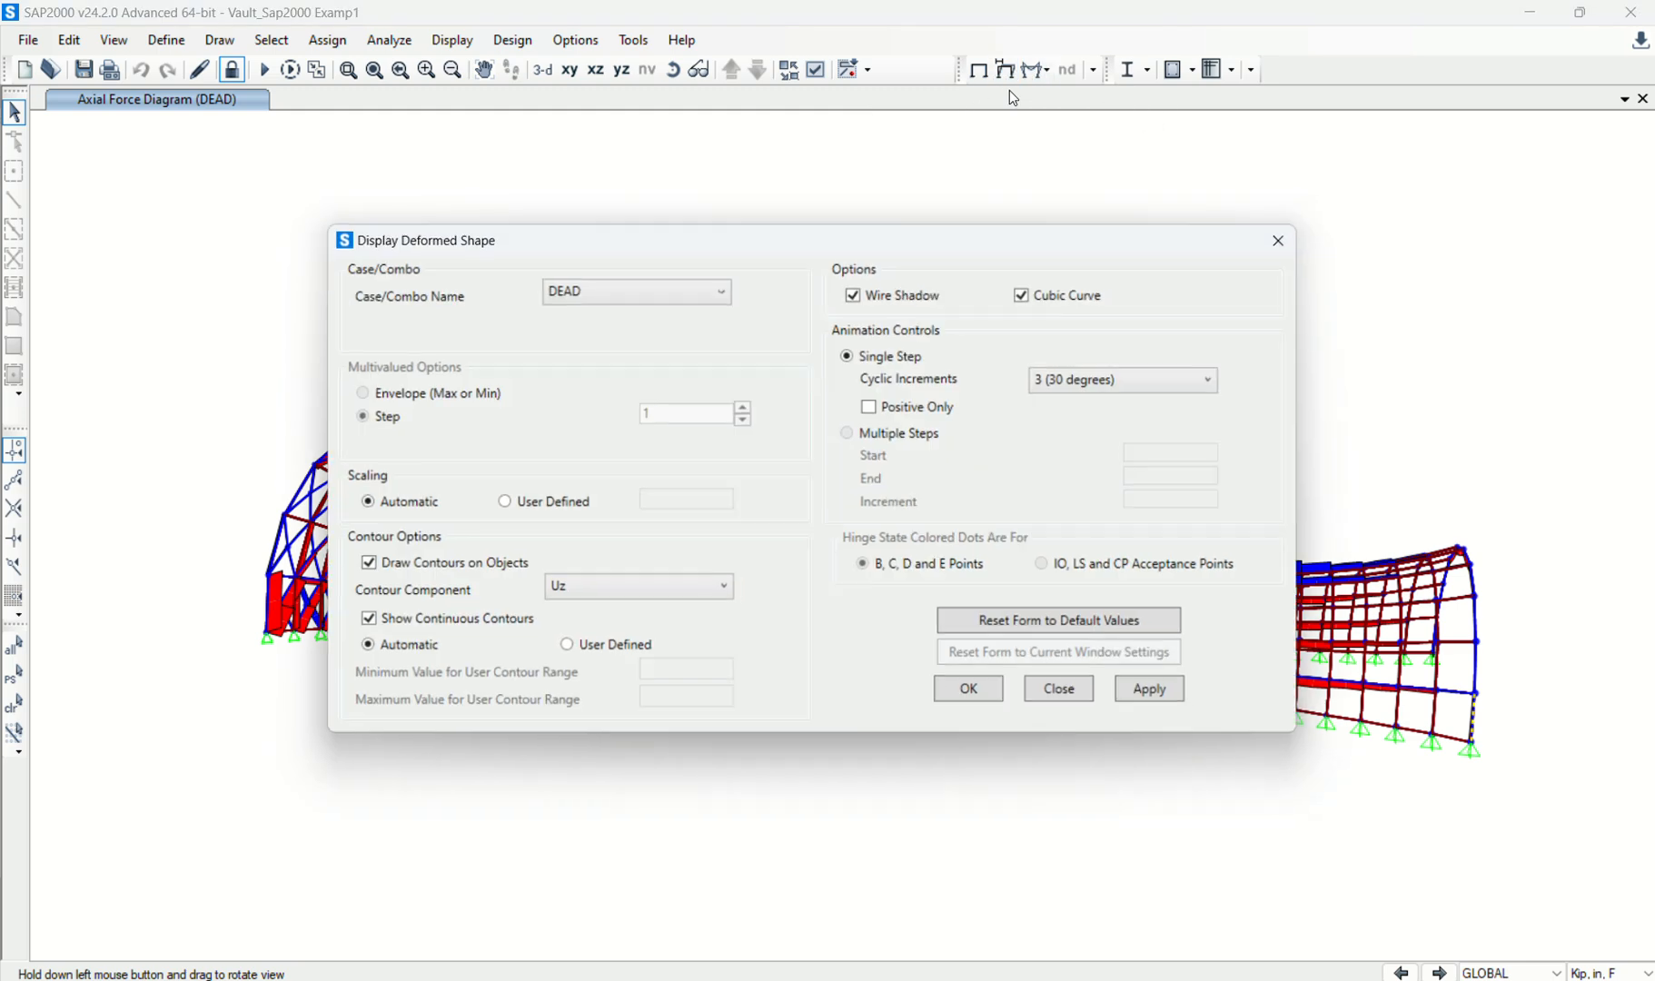
click(586, 289)
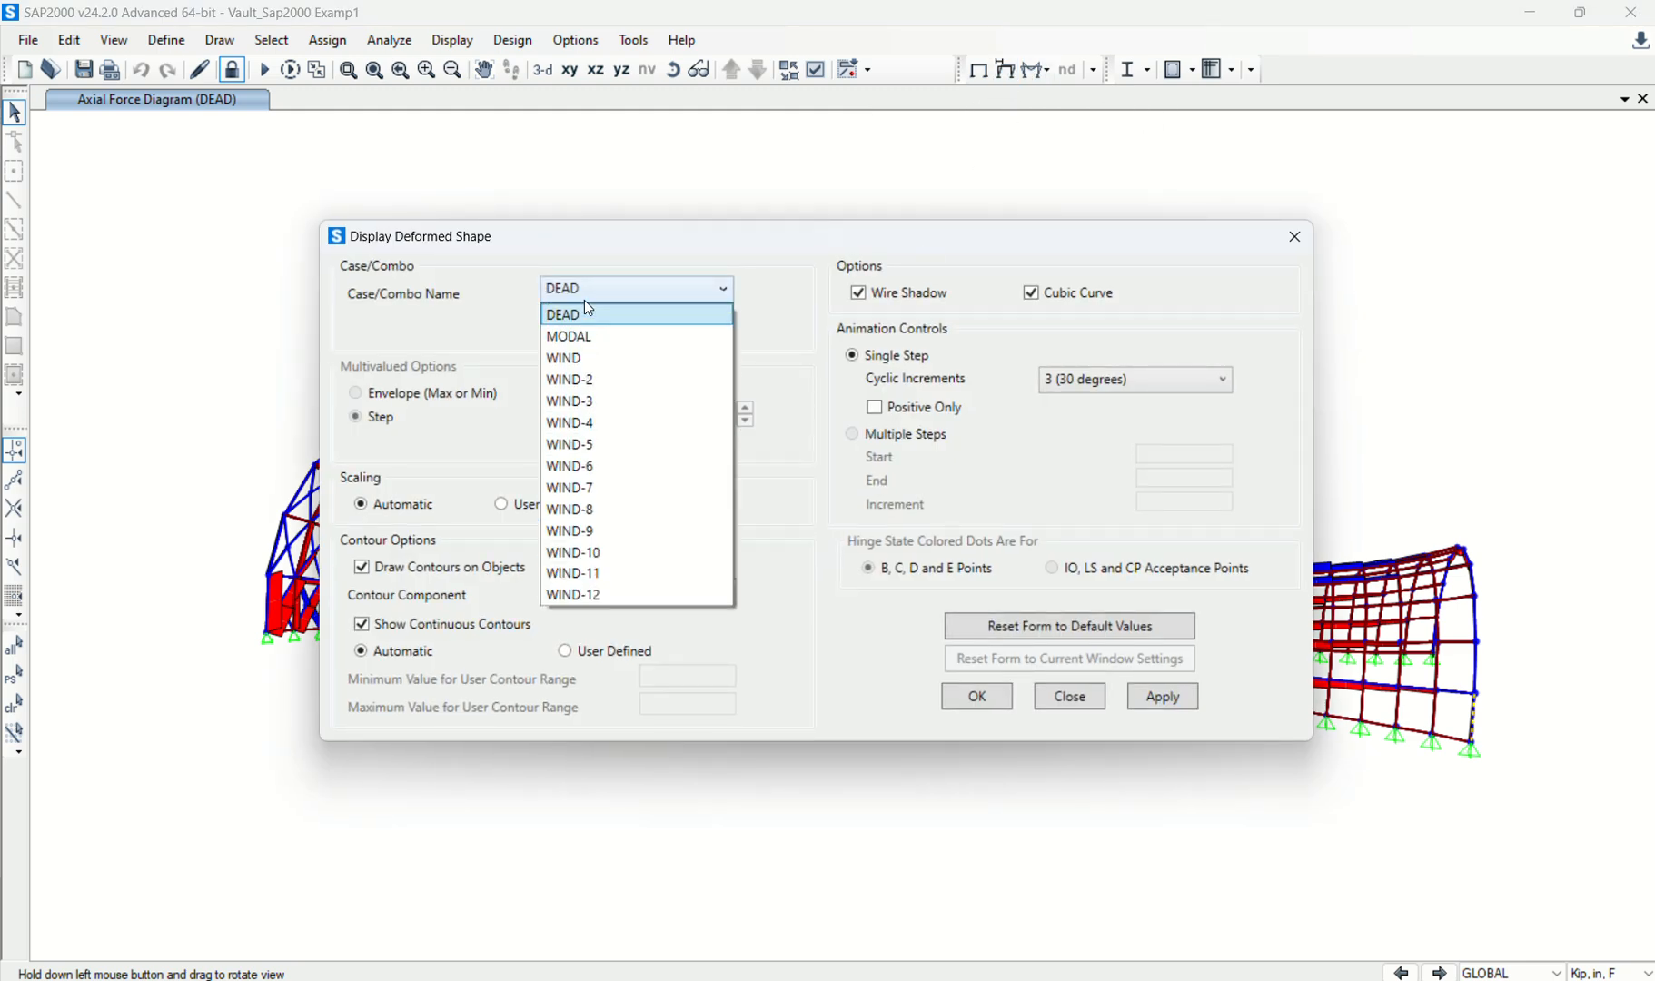
click(586, 358)
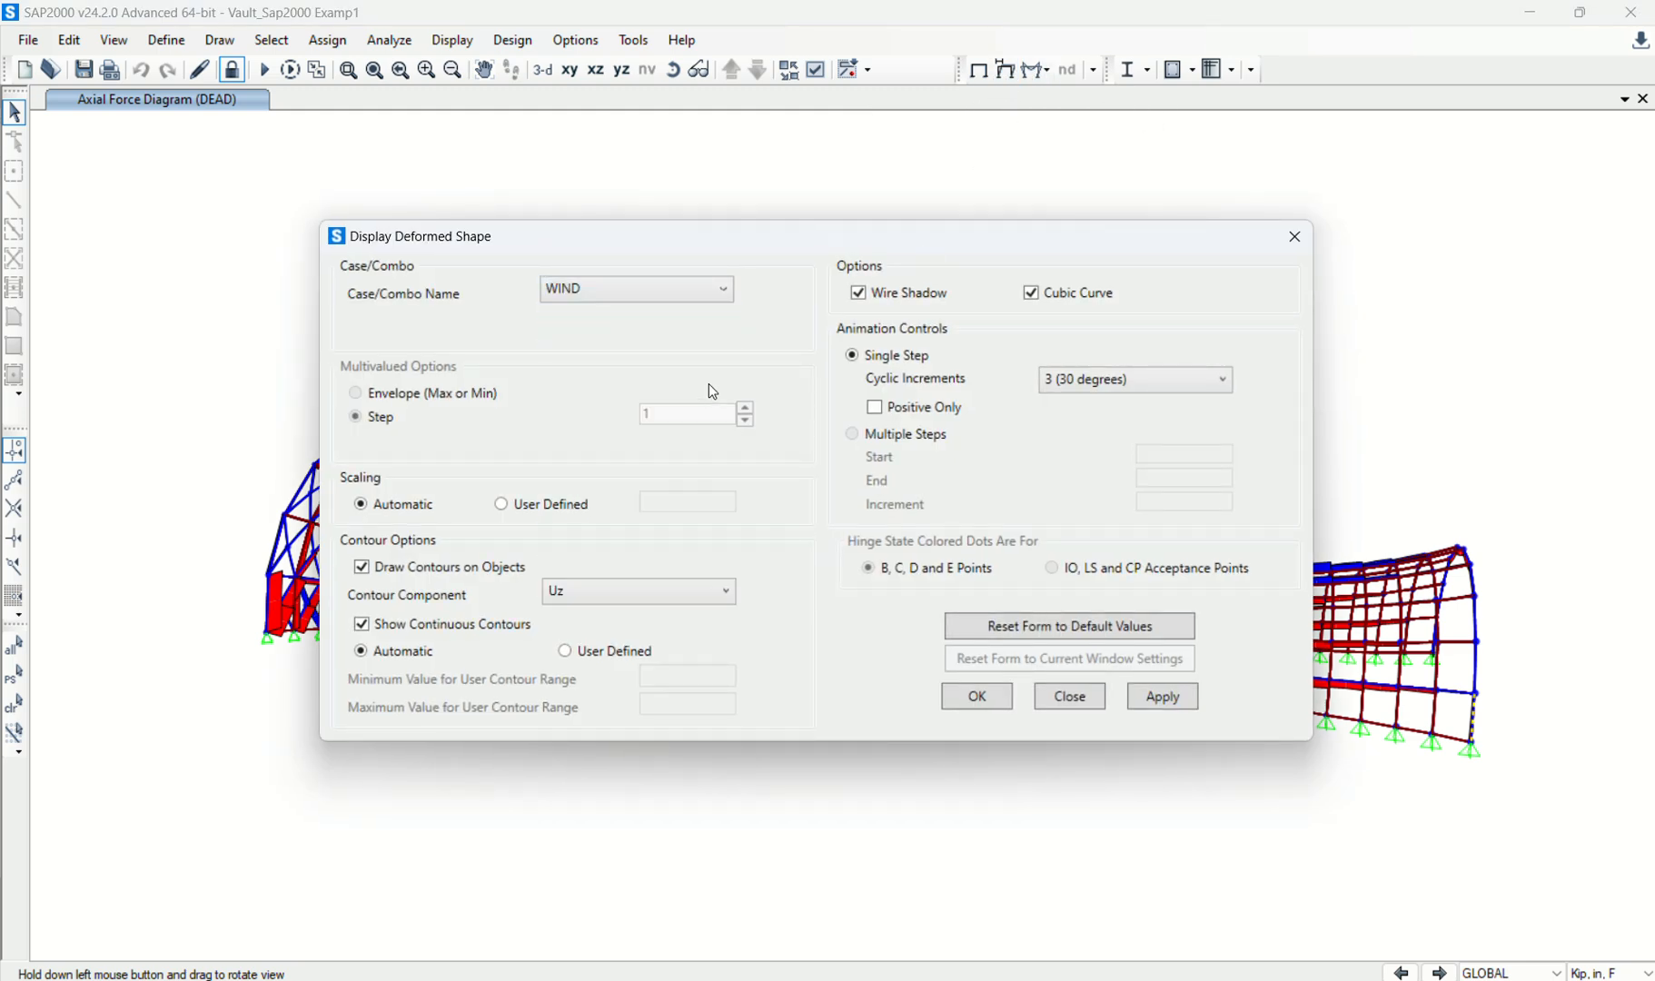
click(579, 592)
click(572, 612)
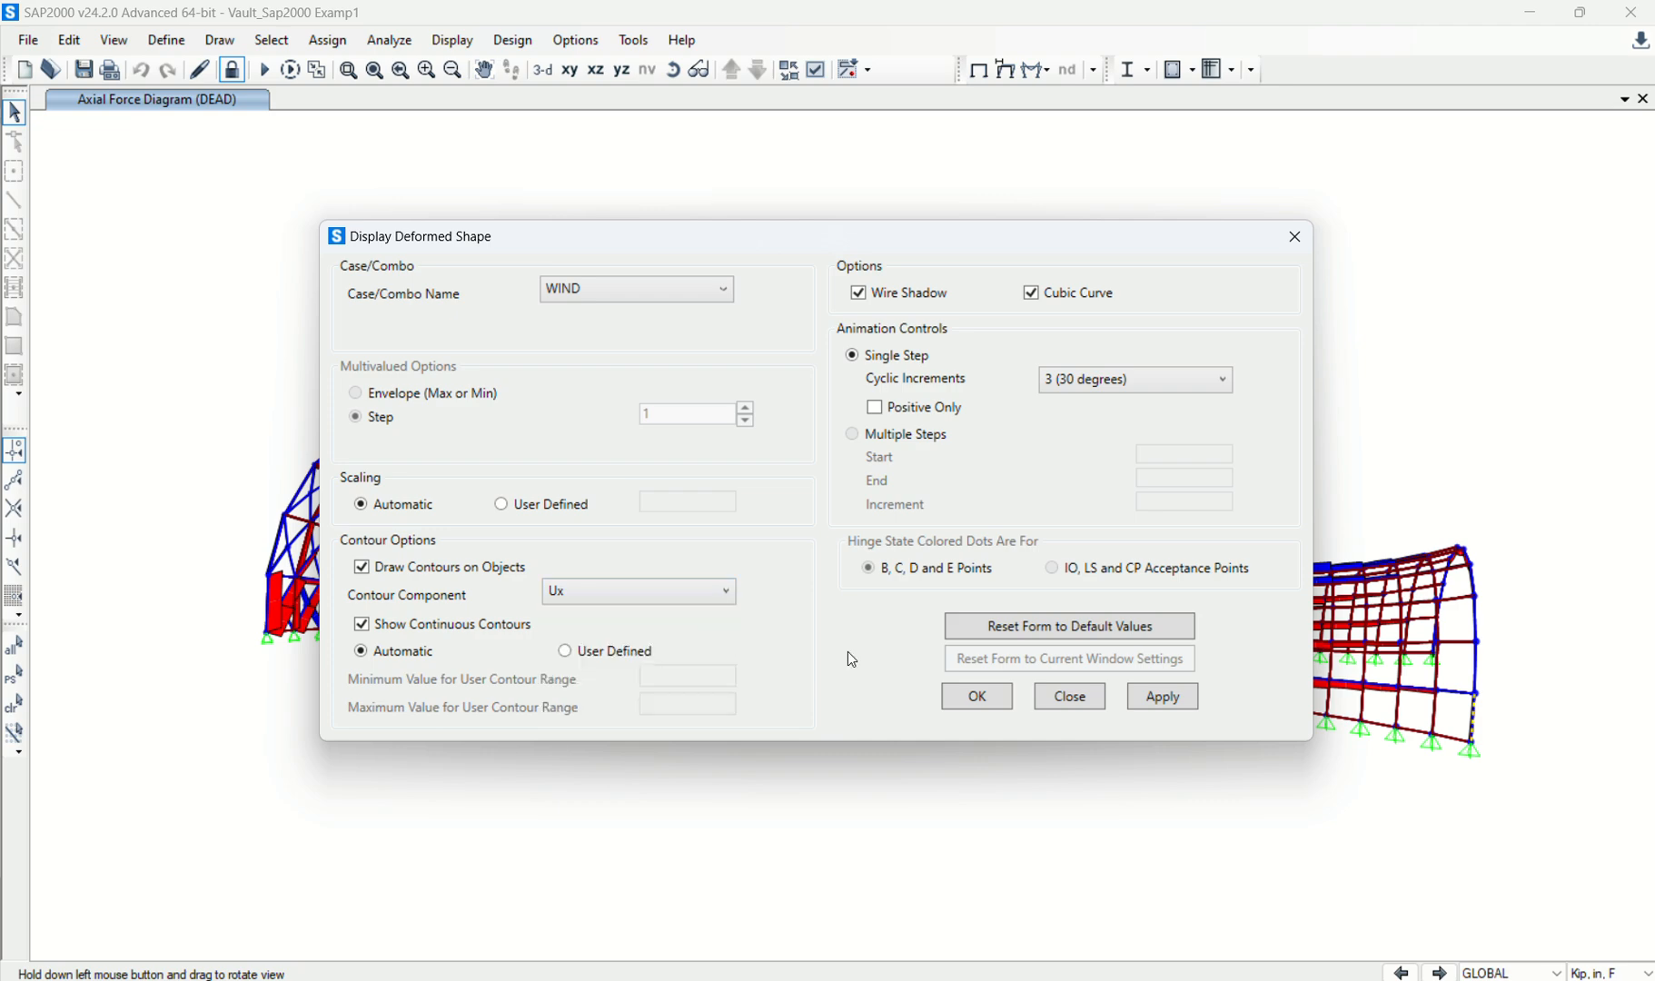
click(981, 698)
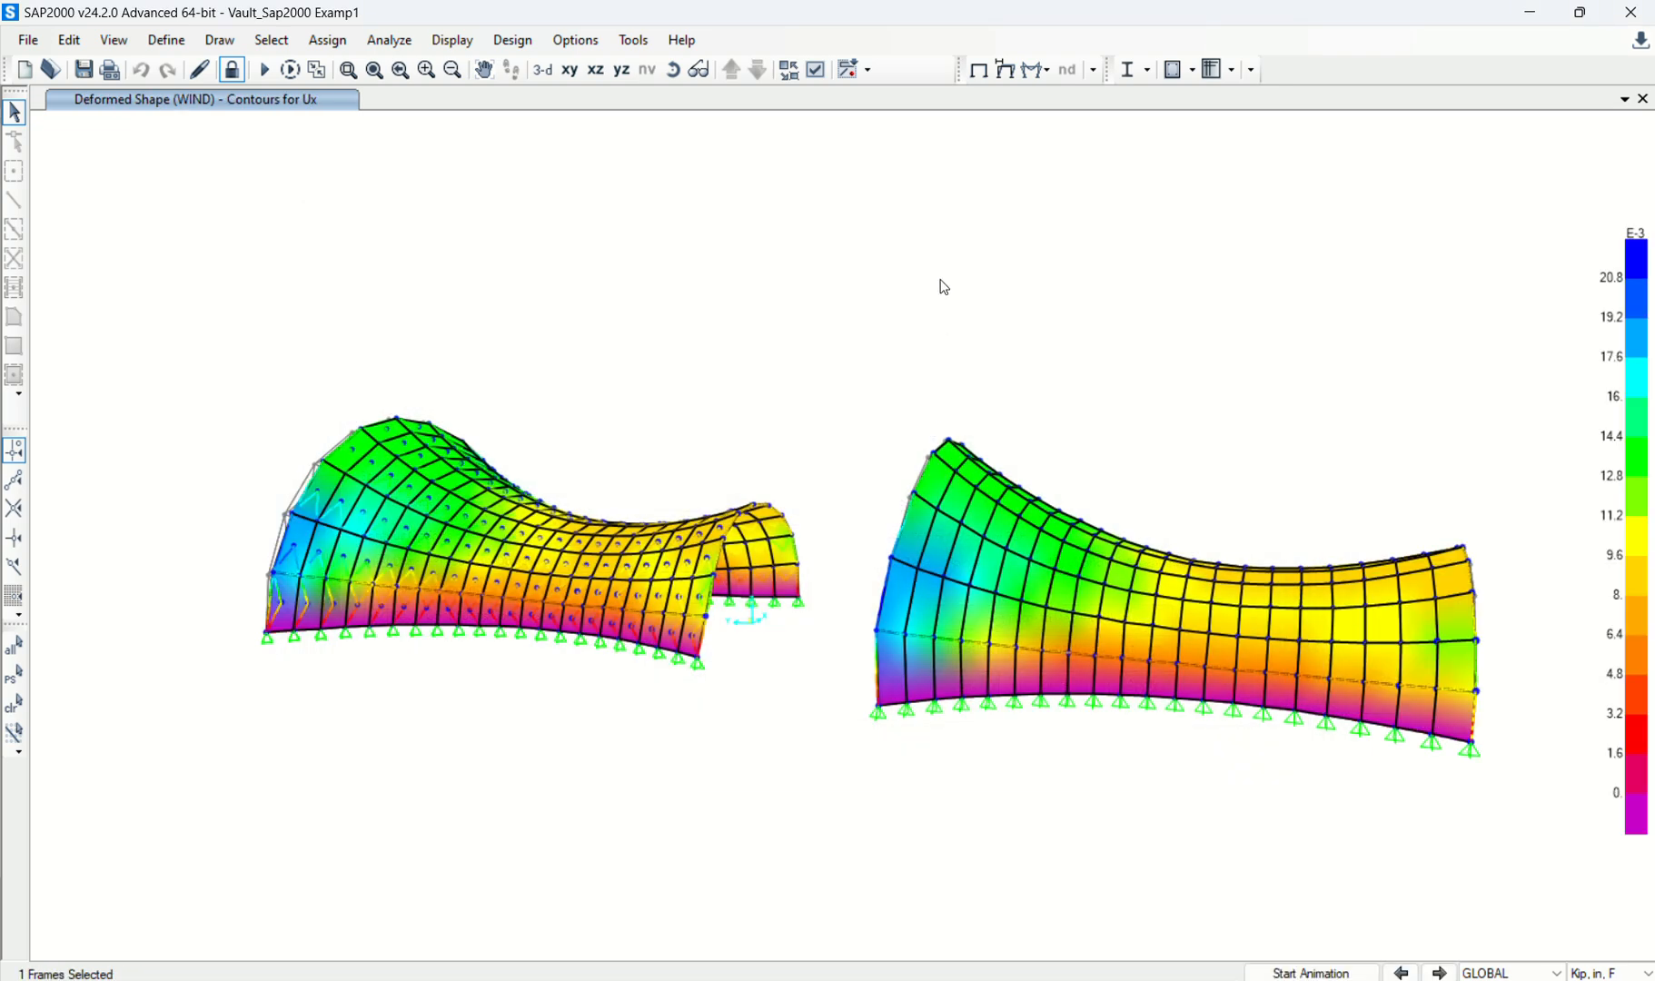
Step: Examine the animated WIND deformed shape of both vaults from opposite sides, stopping the animation in between
click(671, 76)
drag(1276, 777, 445, 727)
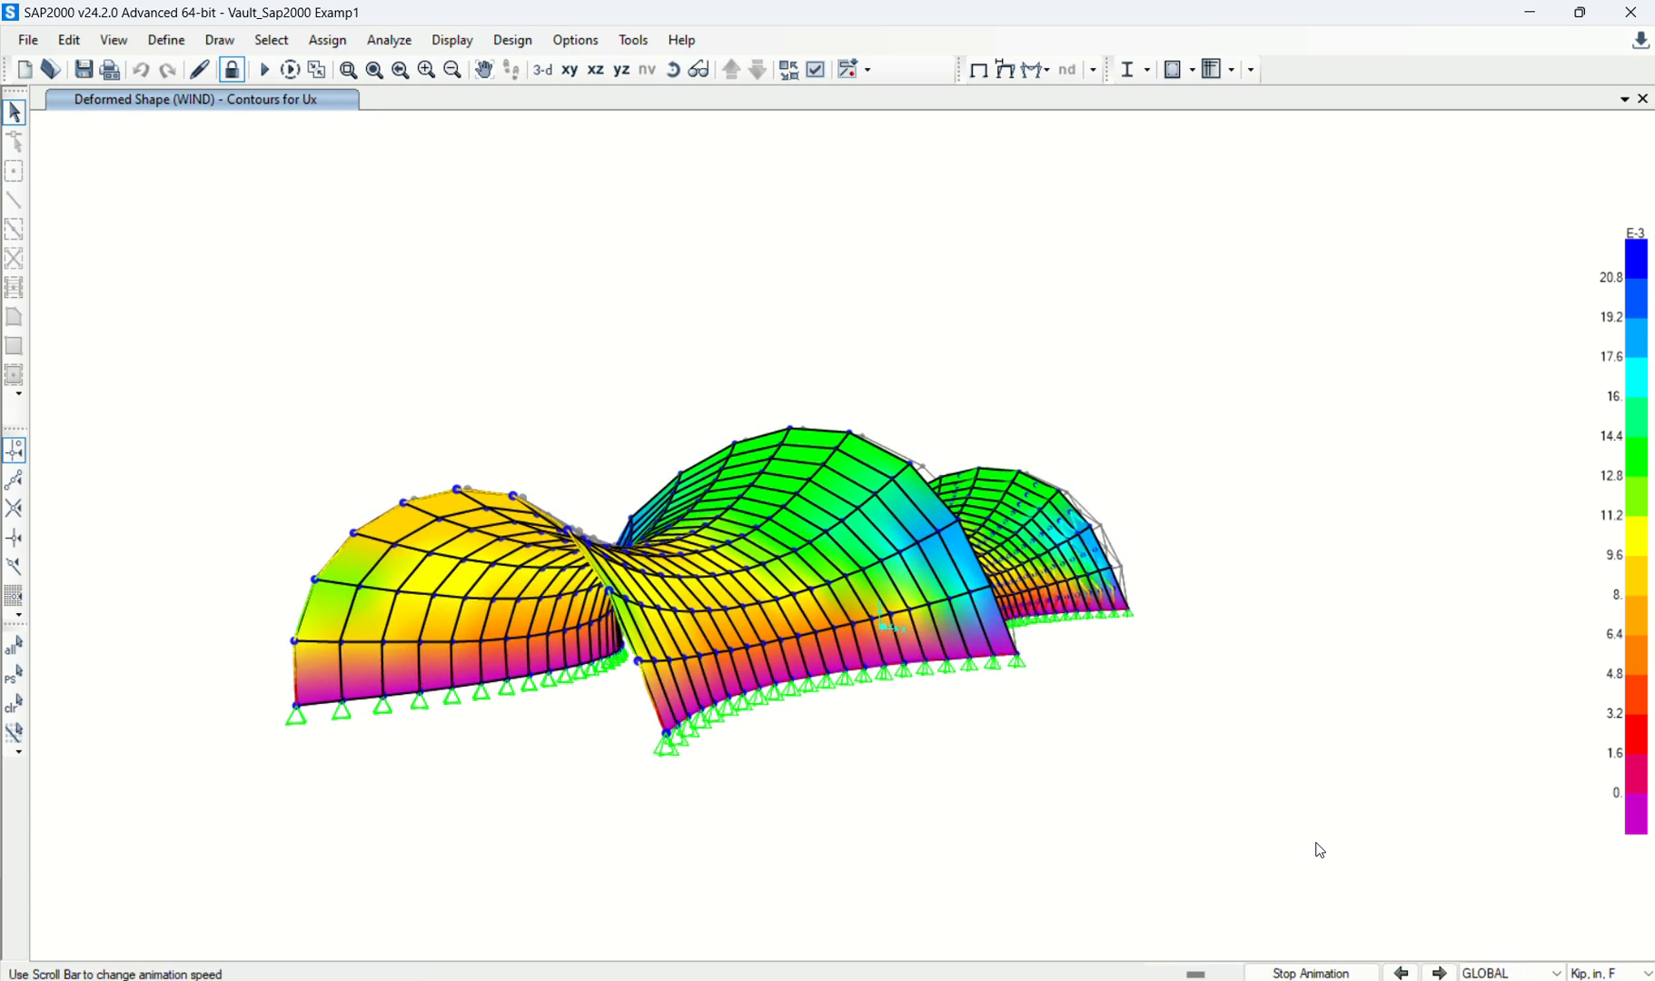
click(1312, 973)
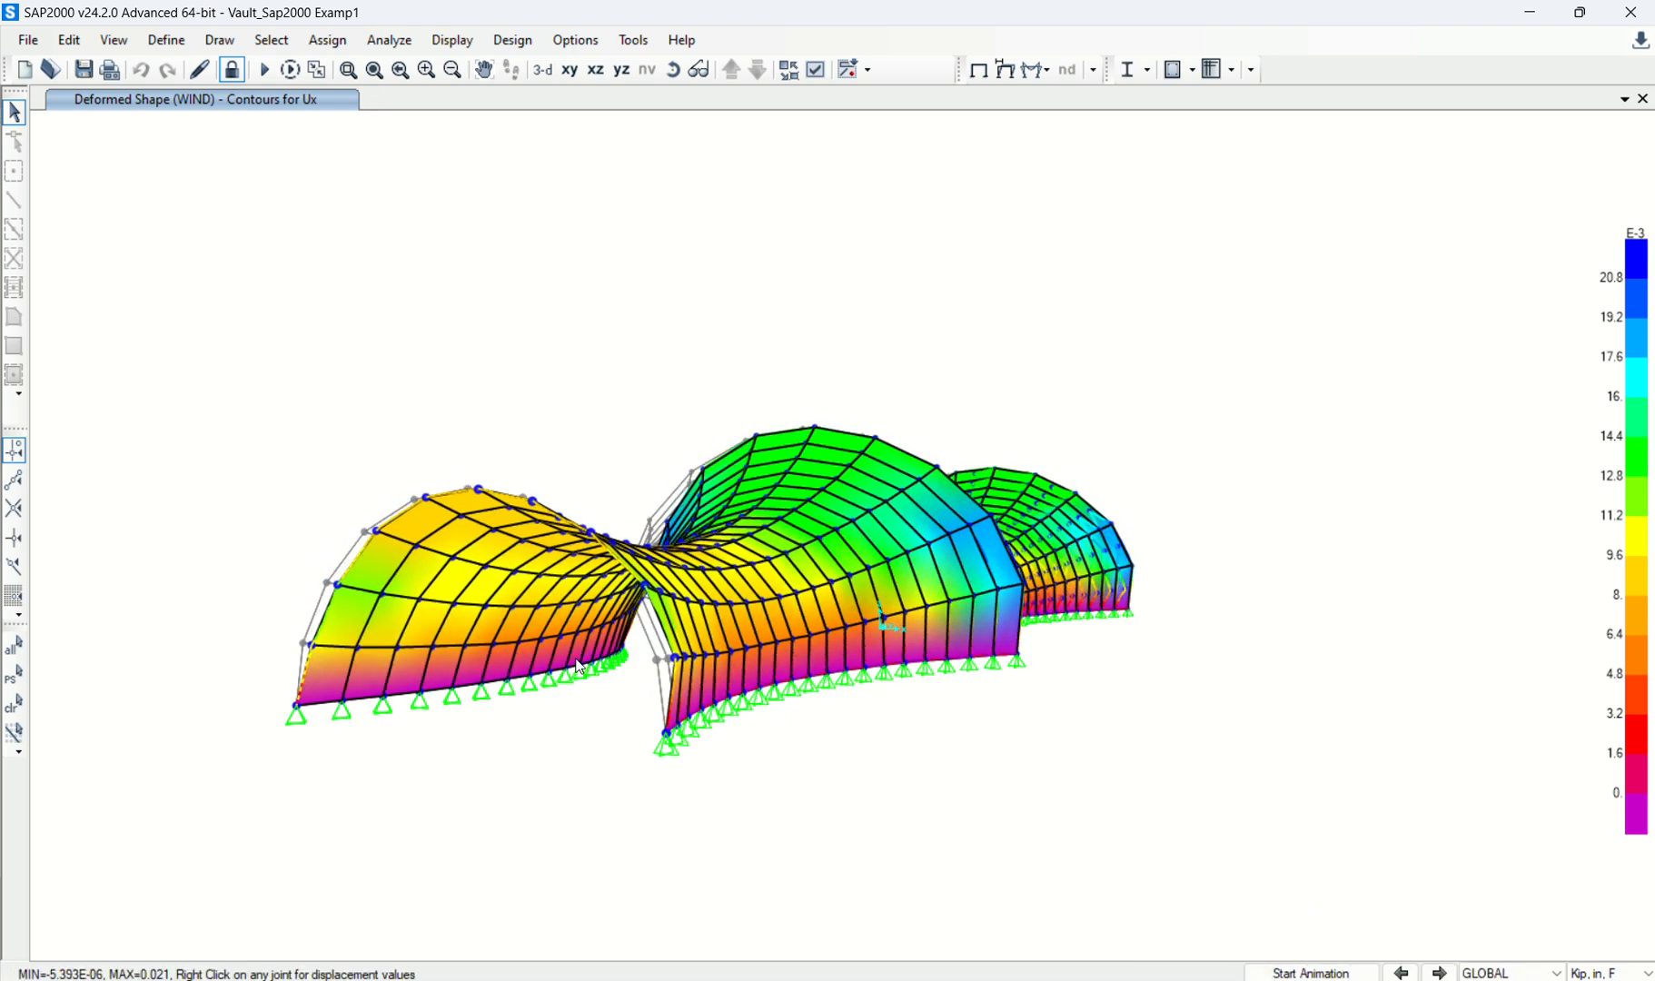
click(677, 72)
drag(513, 902, 946, 885)
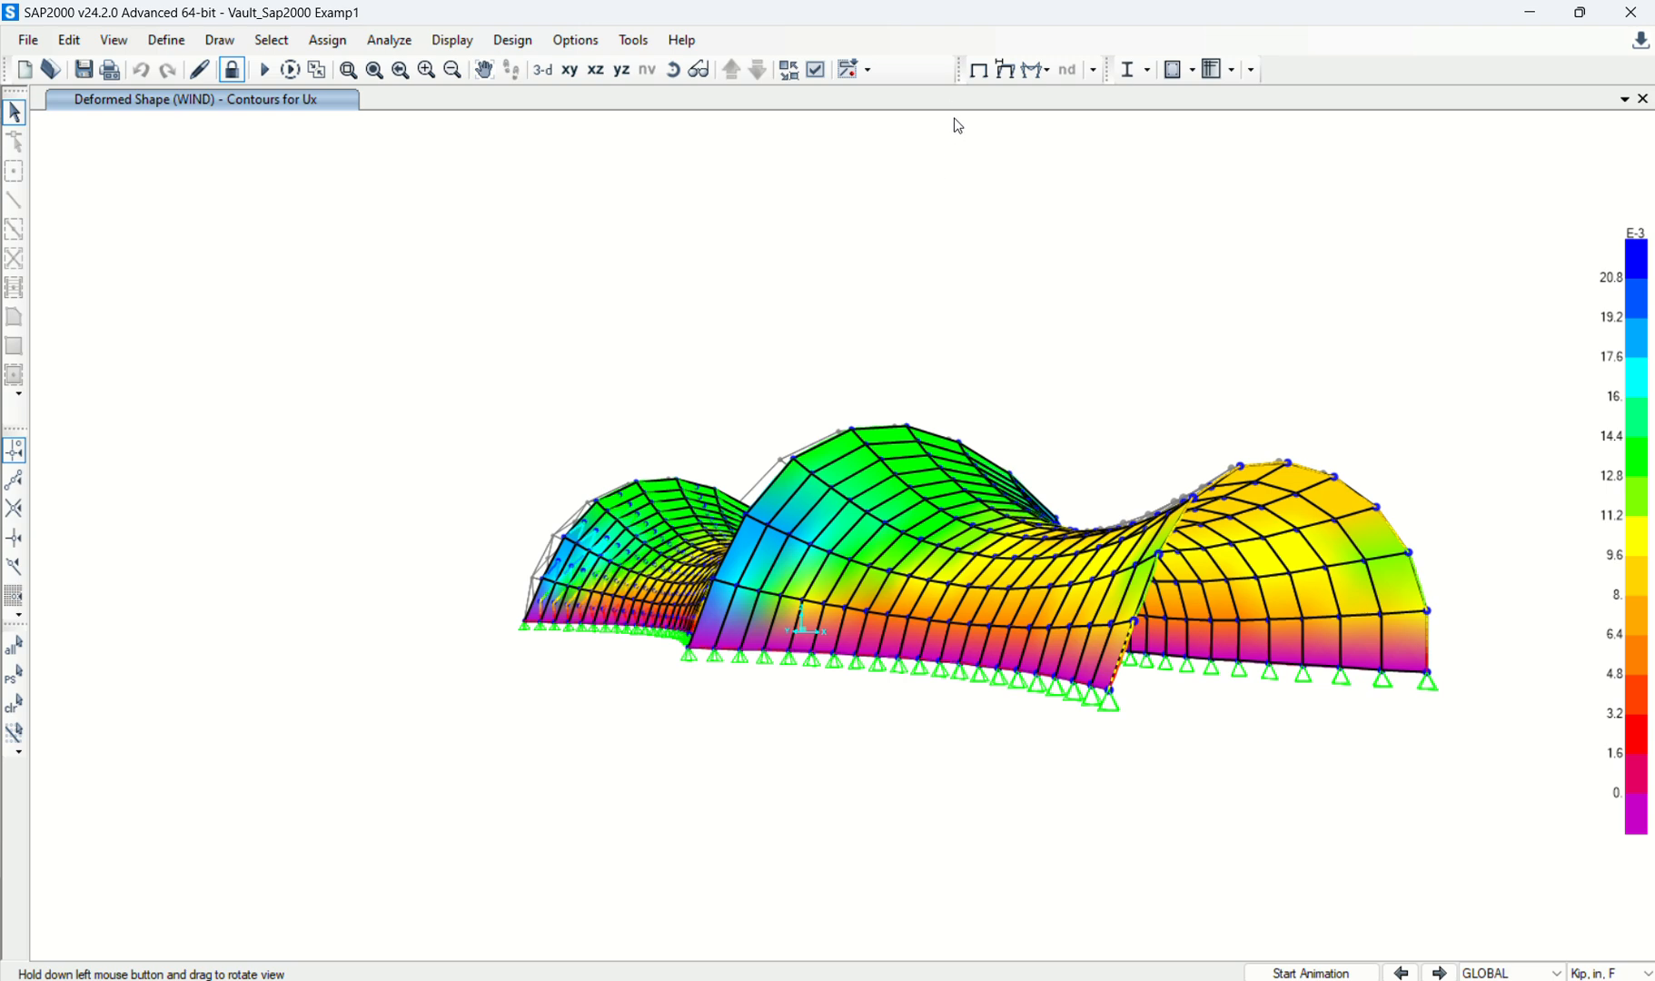
Step: Hide the area objects in the display options by setting them to Not in View
click(1578, 16)
click(812, 169)
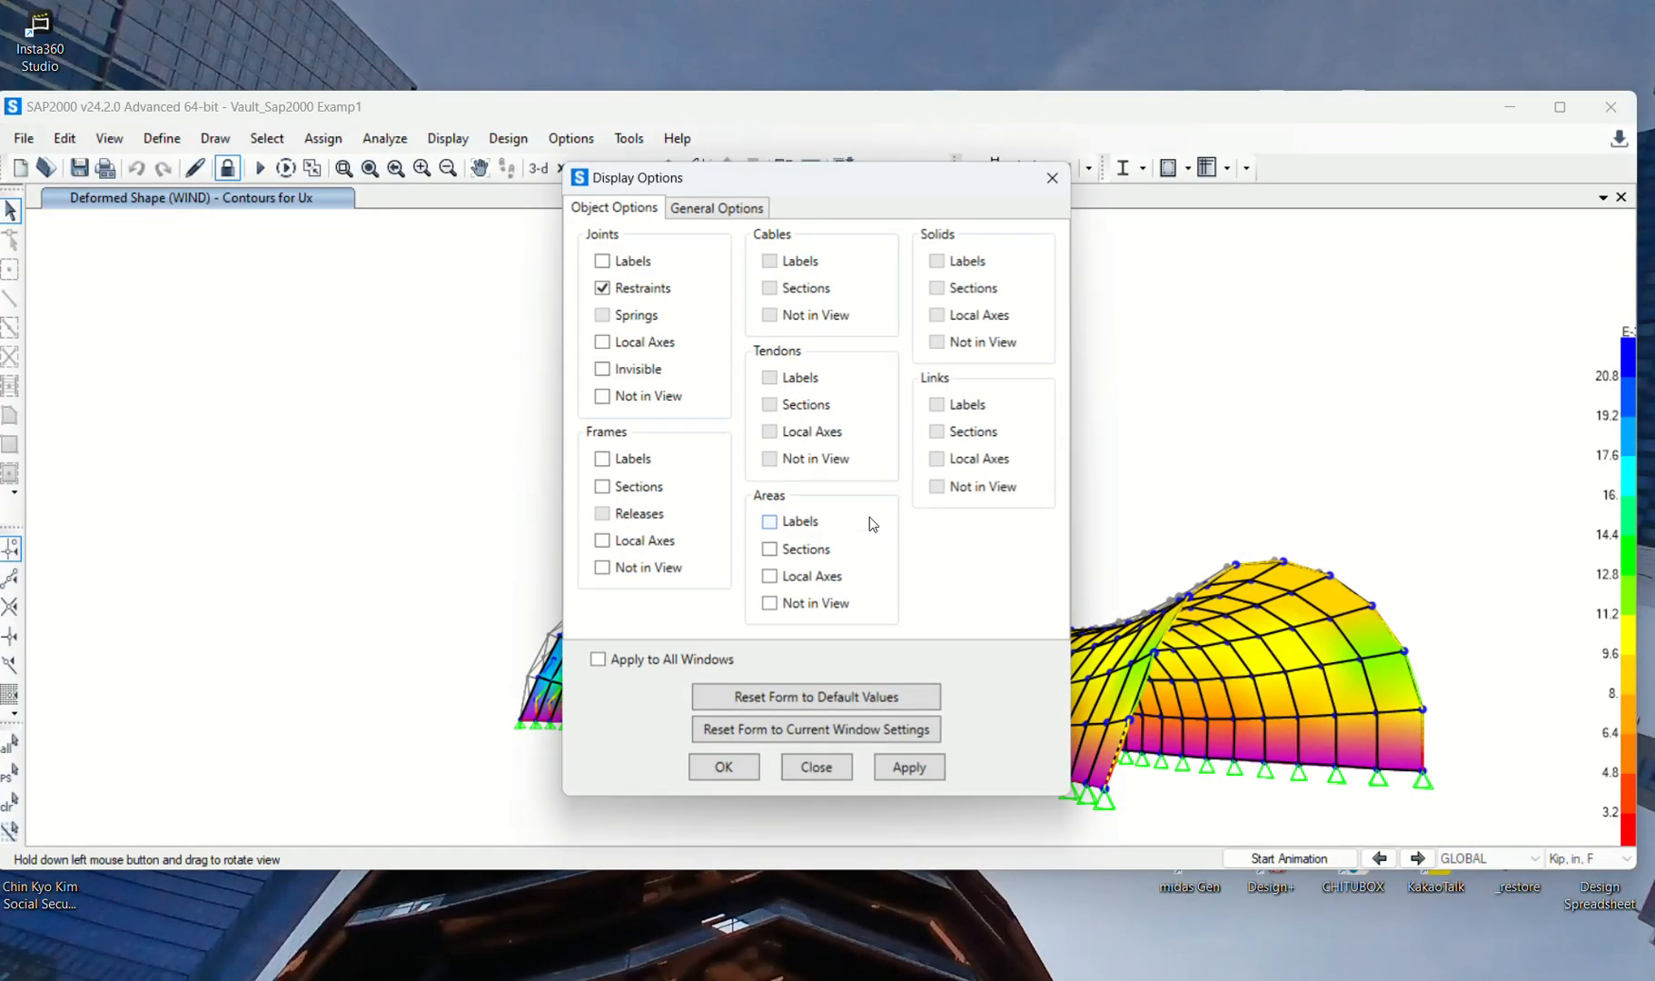
click(781, 604)
click(911, 769)
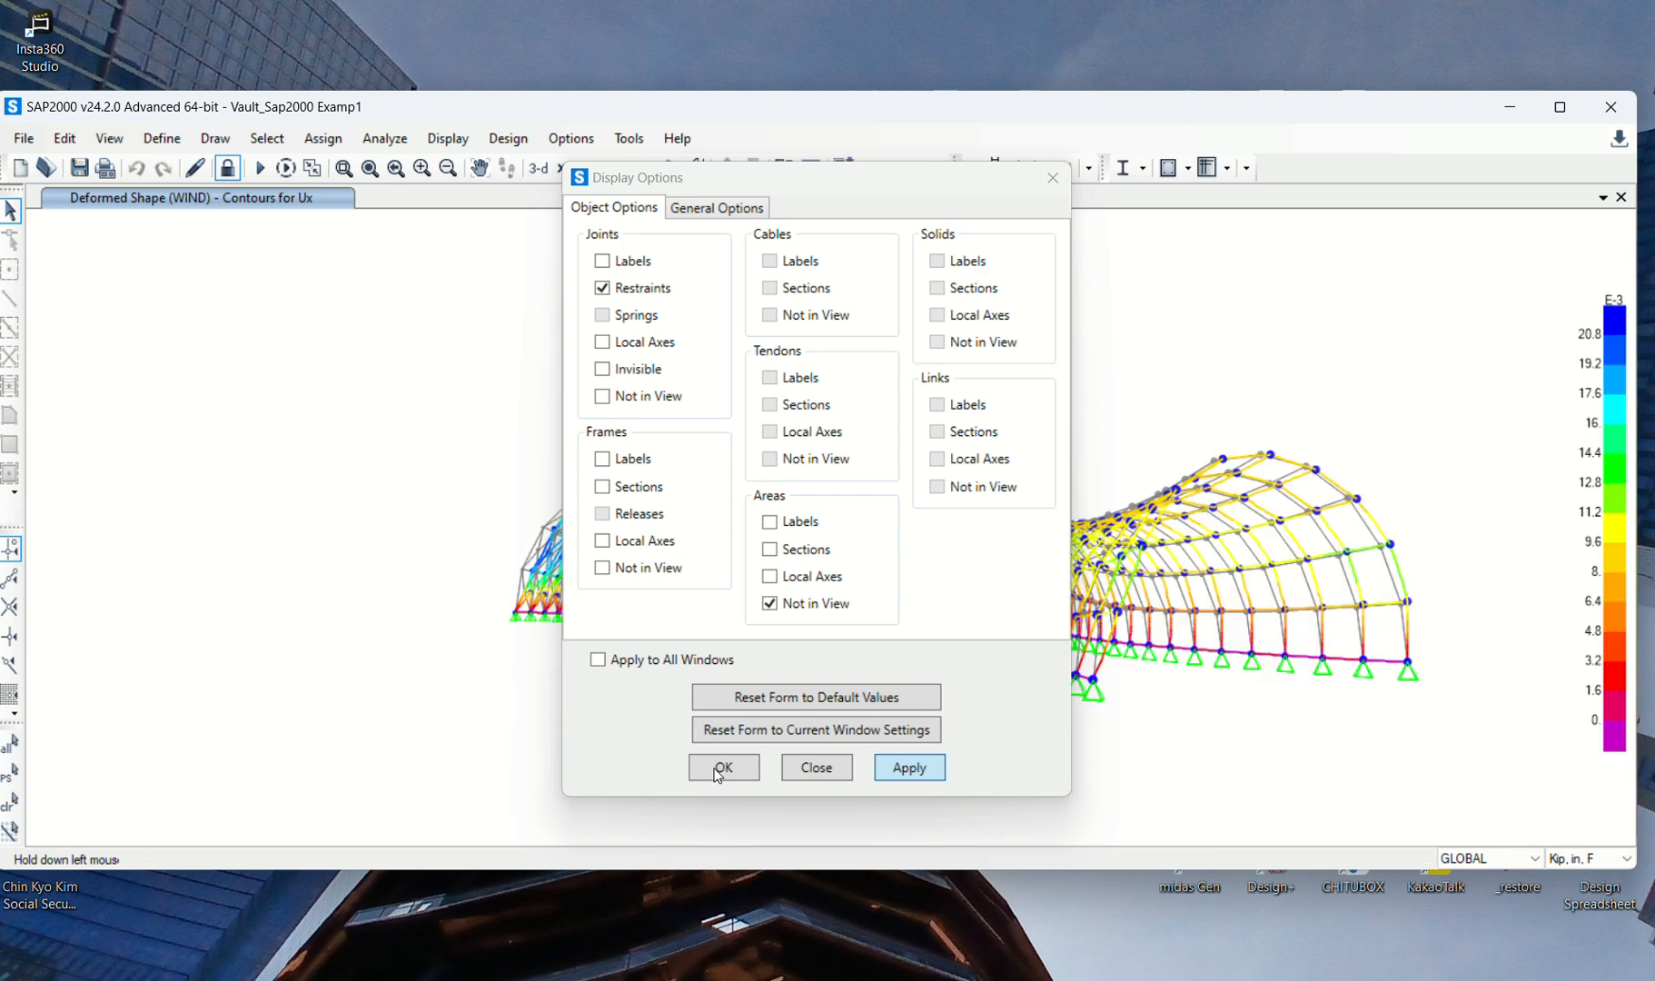
click(817, 767)
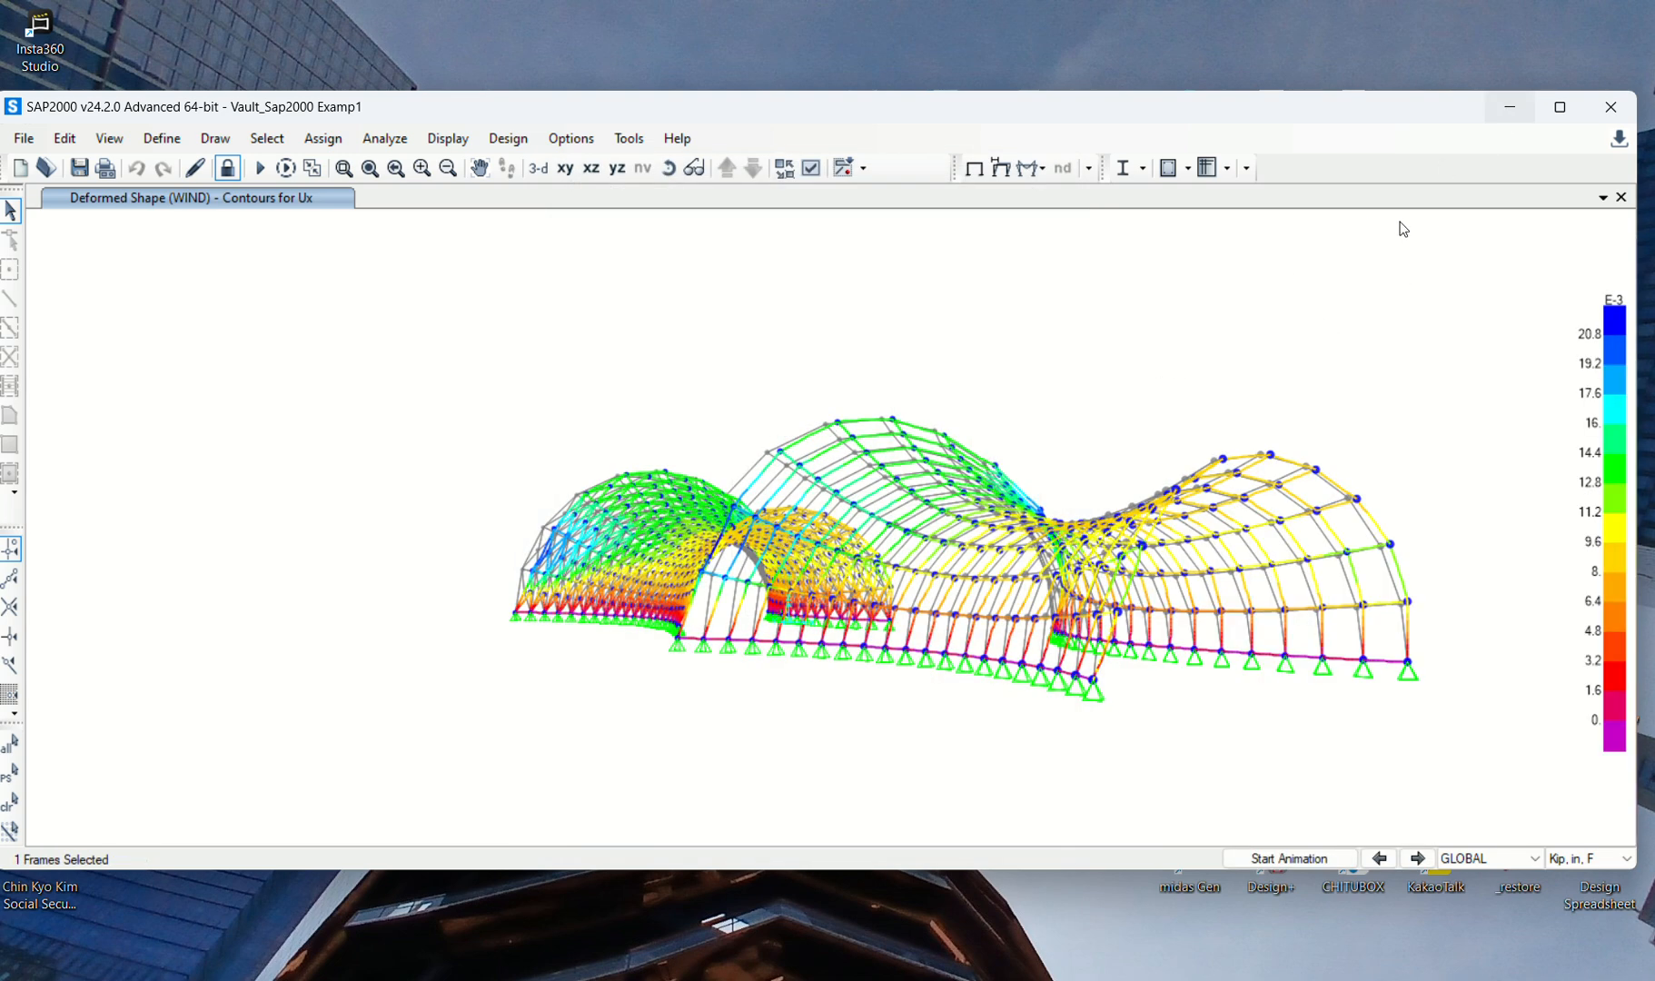
Step: Examine the frame-only WIND deformed shape of both vaults in the maximized window and animate it, then stop the animation
click(669, 167)
drag(776, 365, 851, 446)
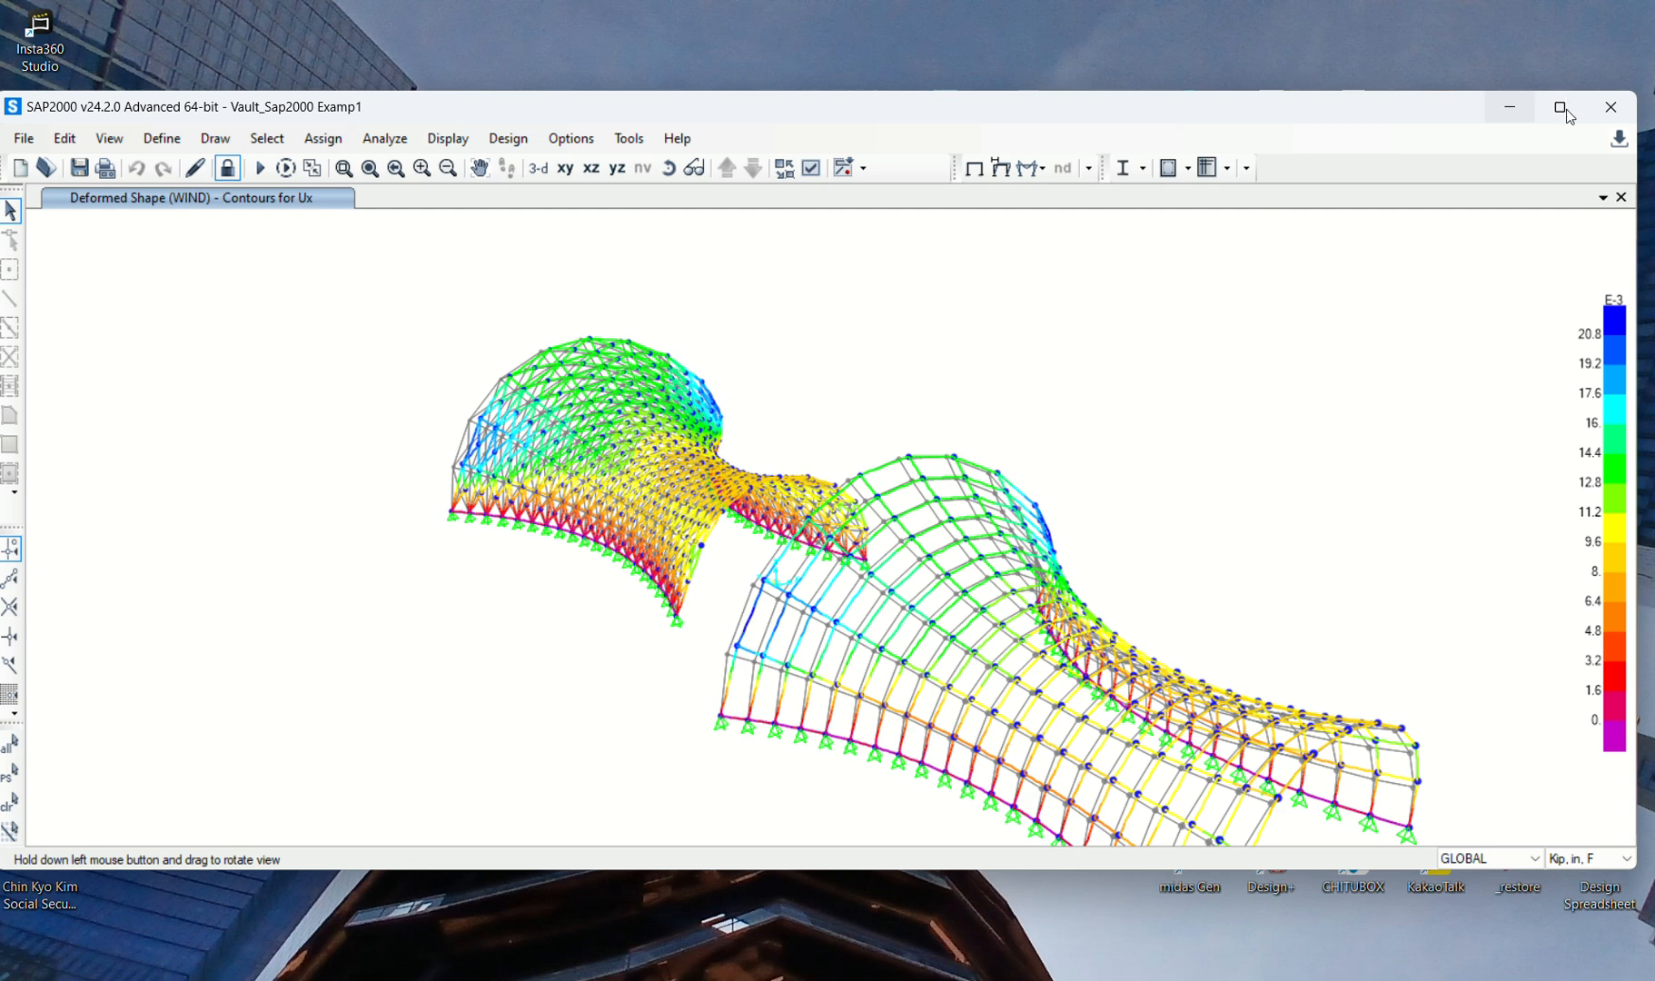
click(1565, 113)
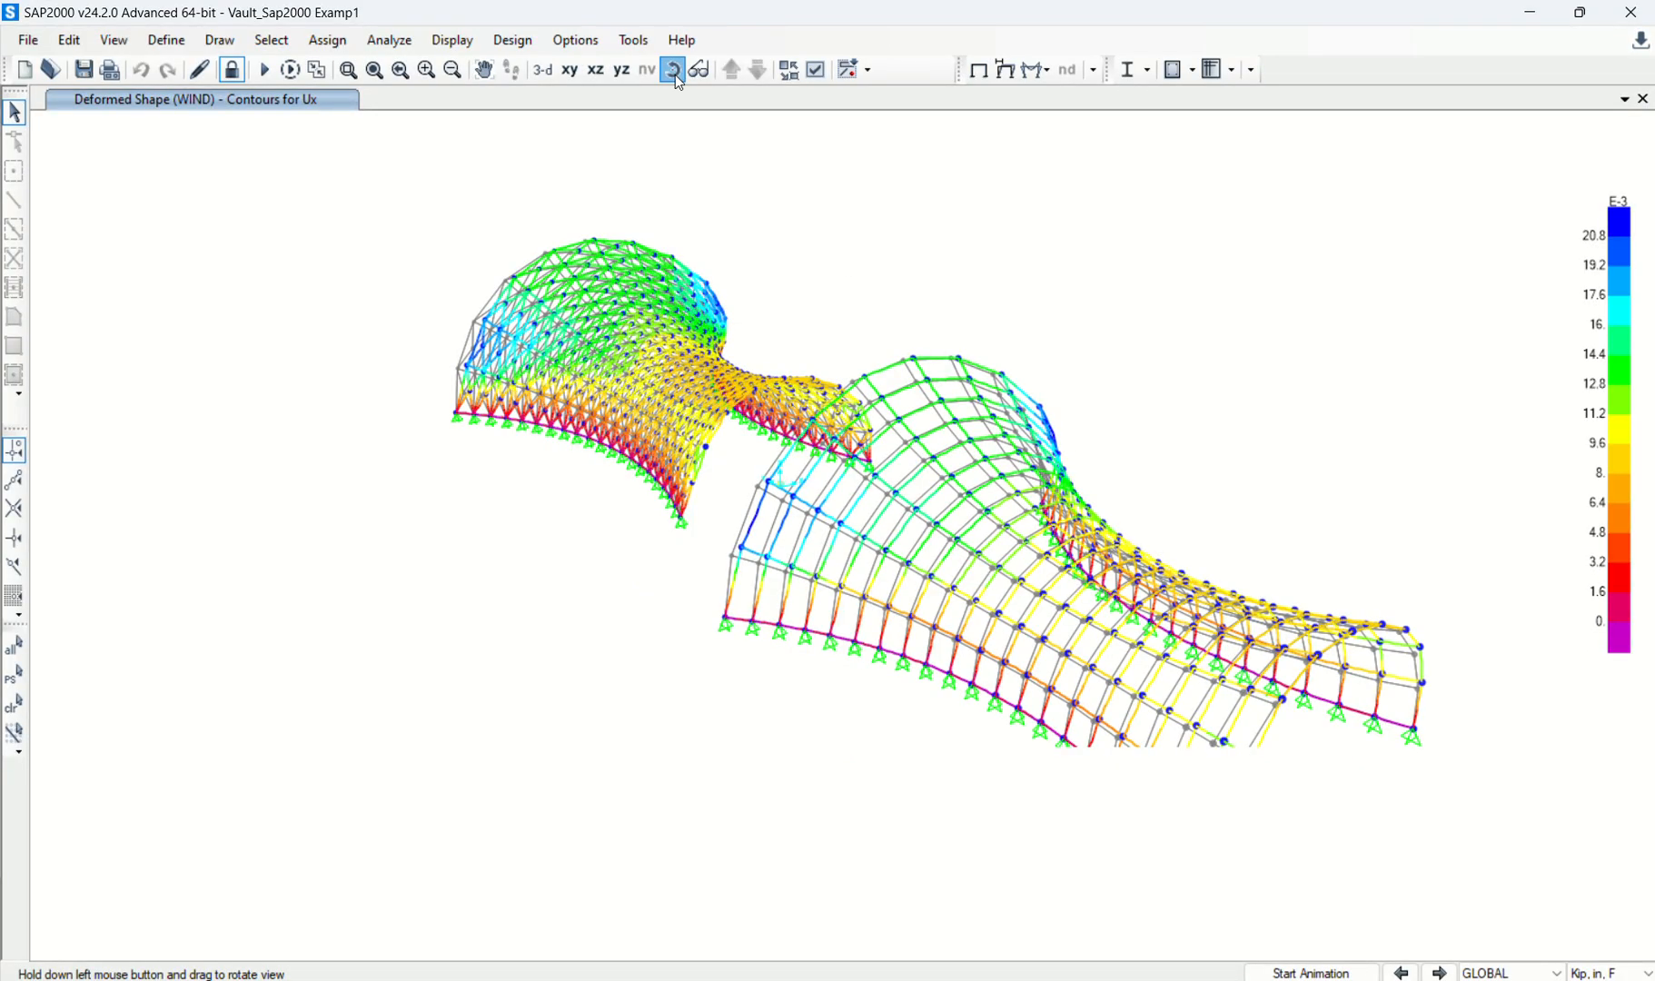
drag(618, 594, 841, 630)
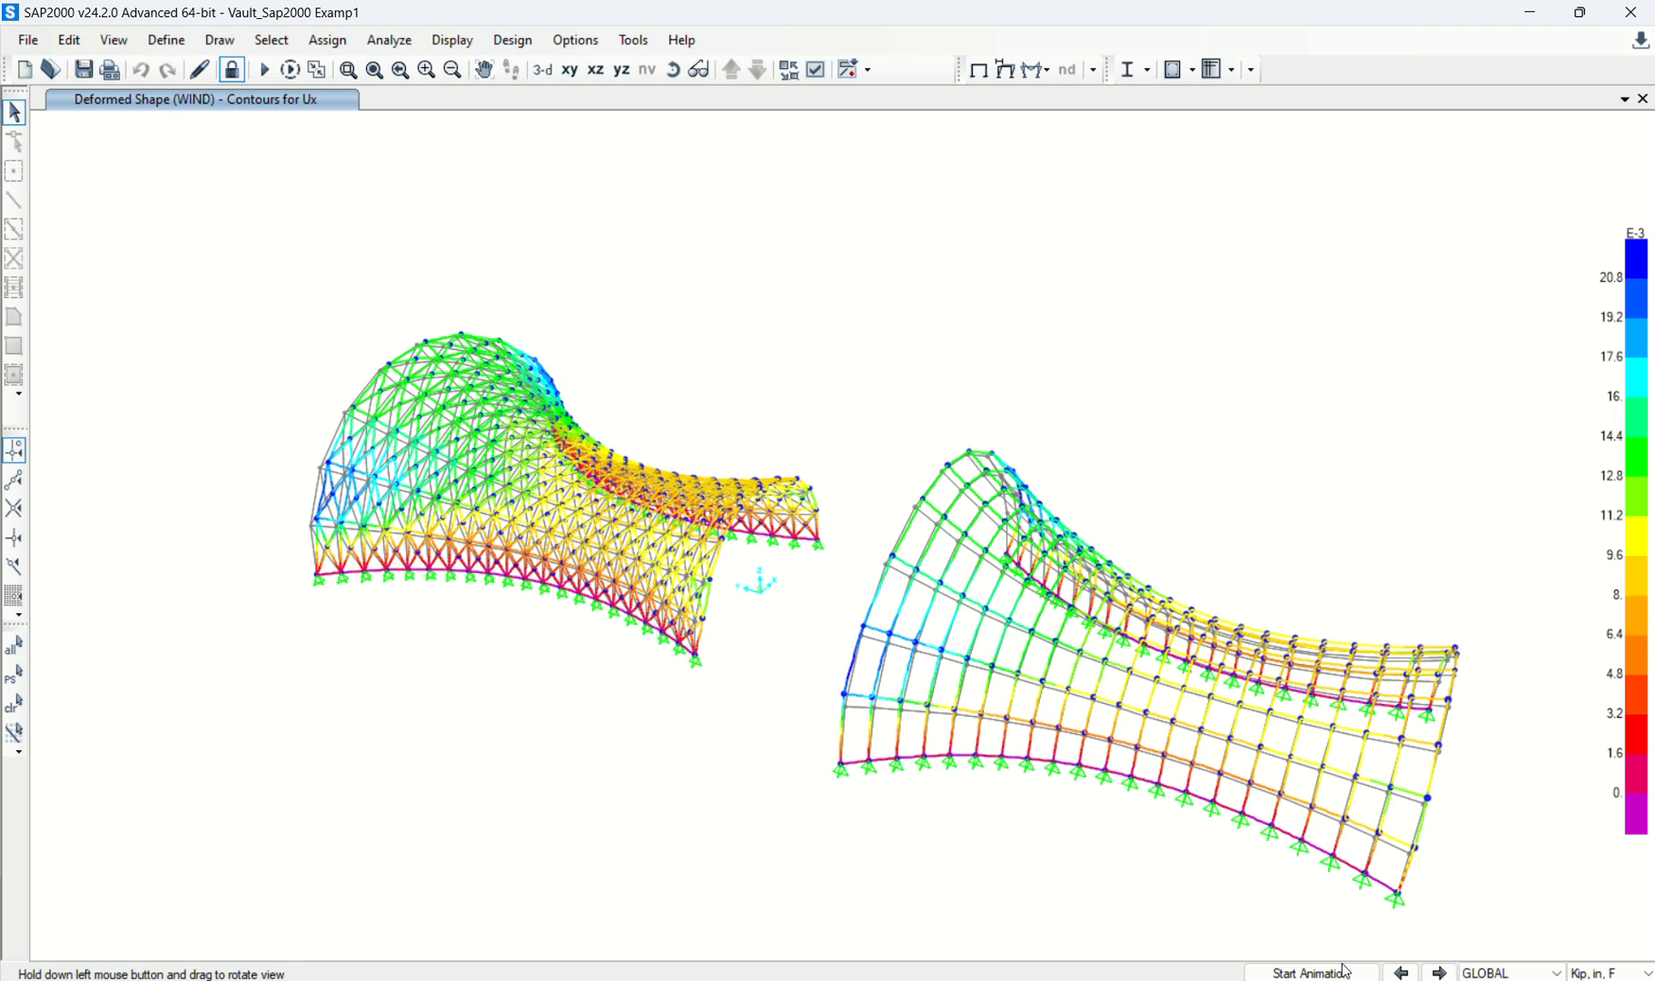
click(1310, 973)
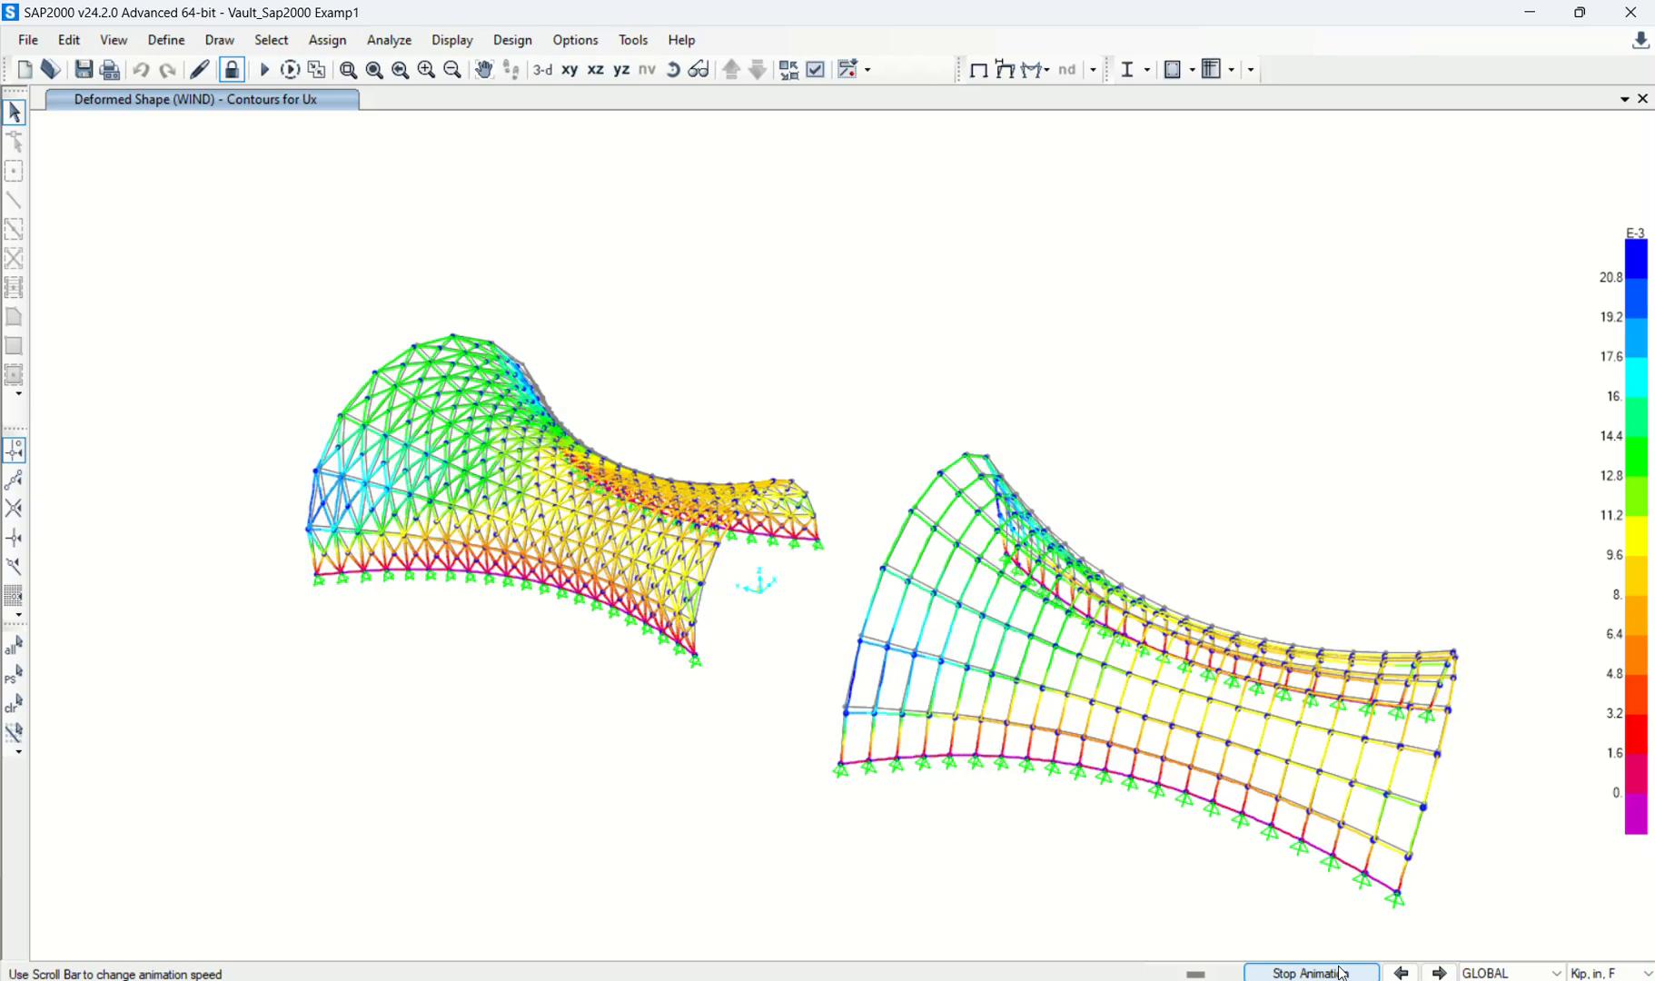
Step: Display the filled axial force diagram of the frames for the WIND case with automatic scaling
click(1041, 77)
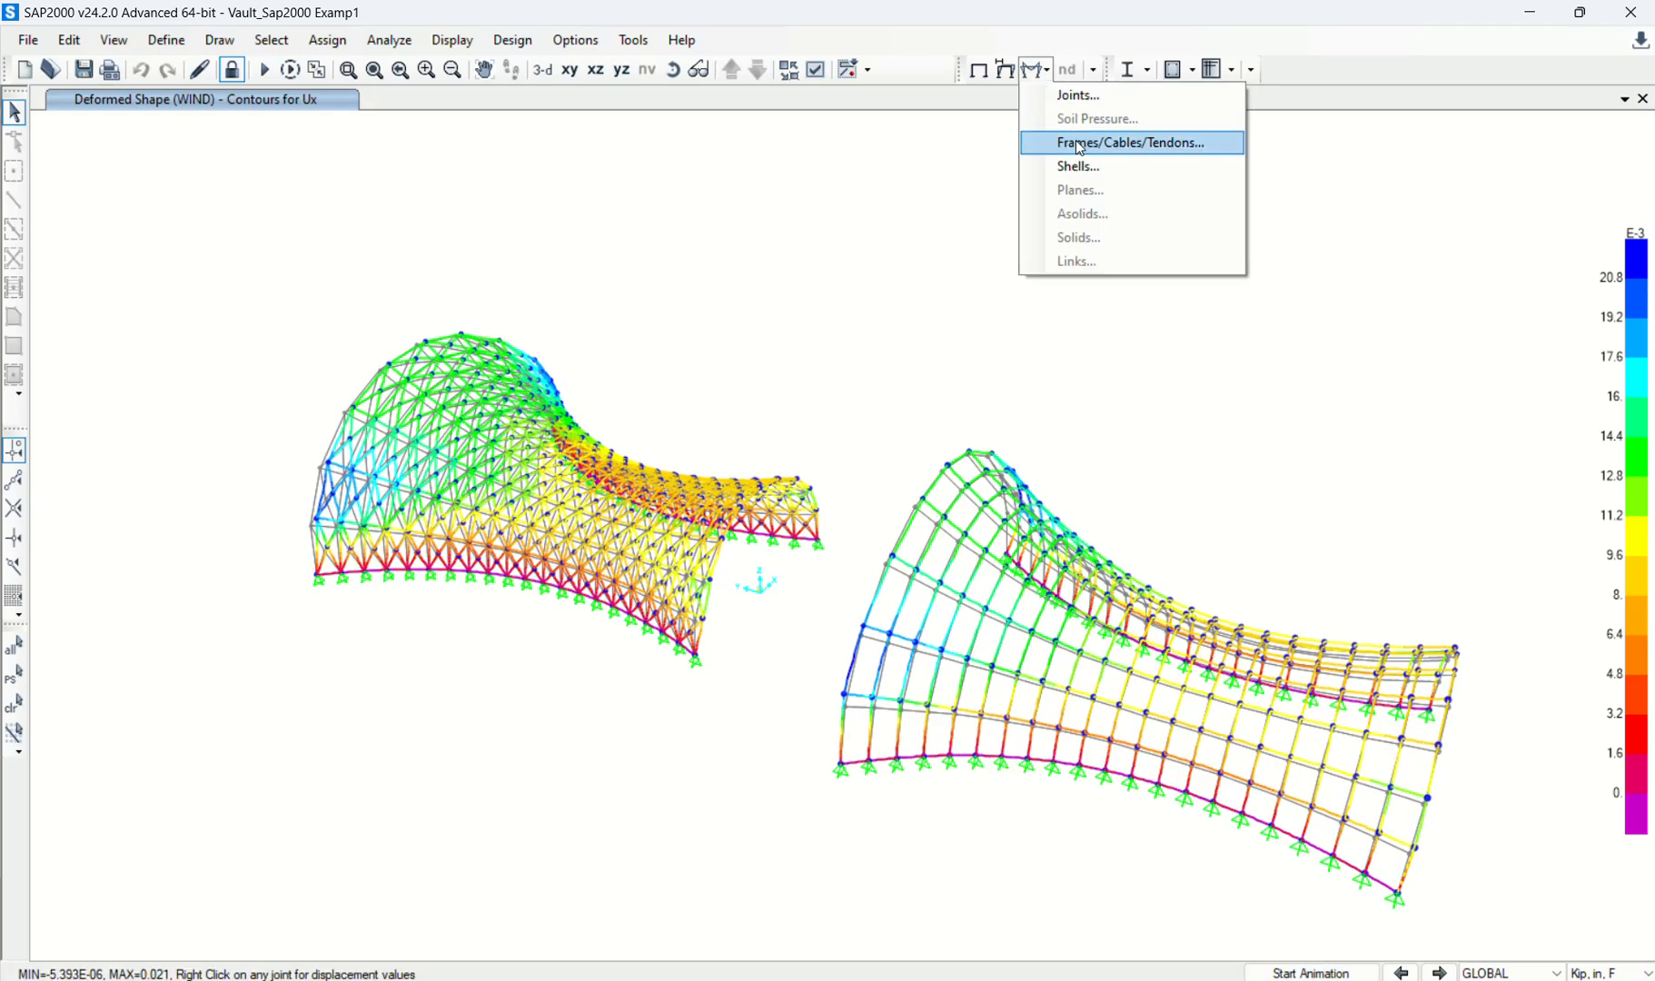
click(1077, 143)
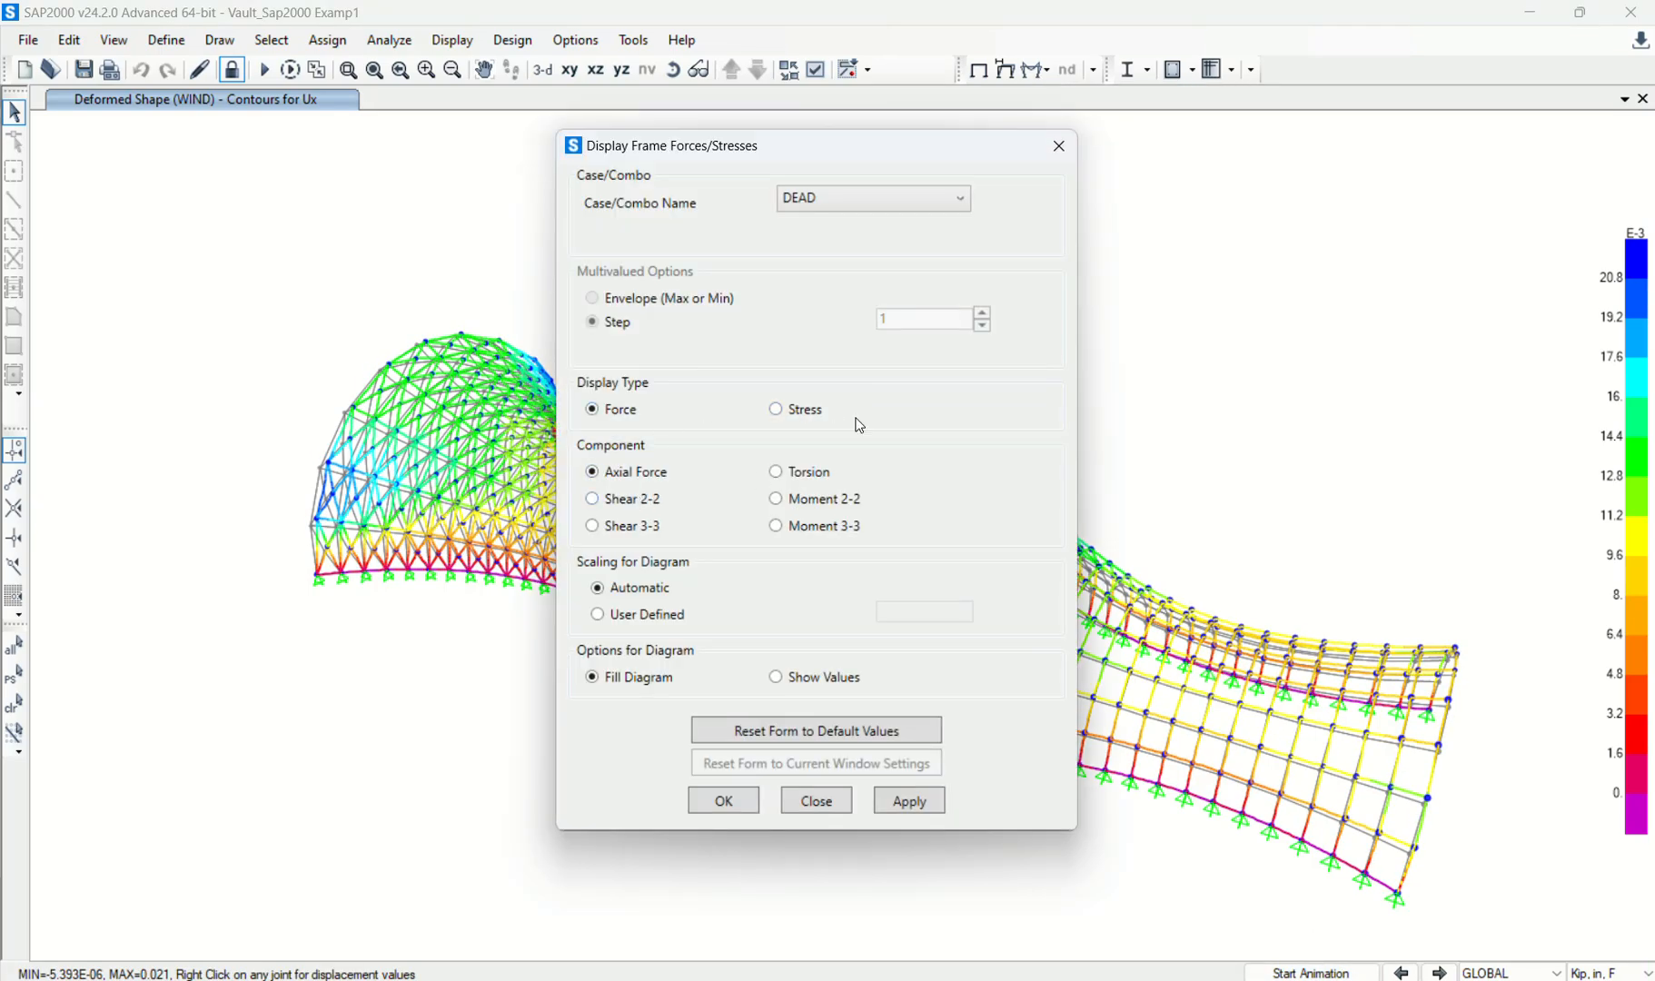
click(842, 202)
click(817, 269)
click(916, 799)
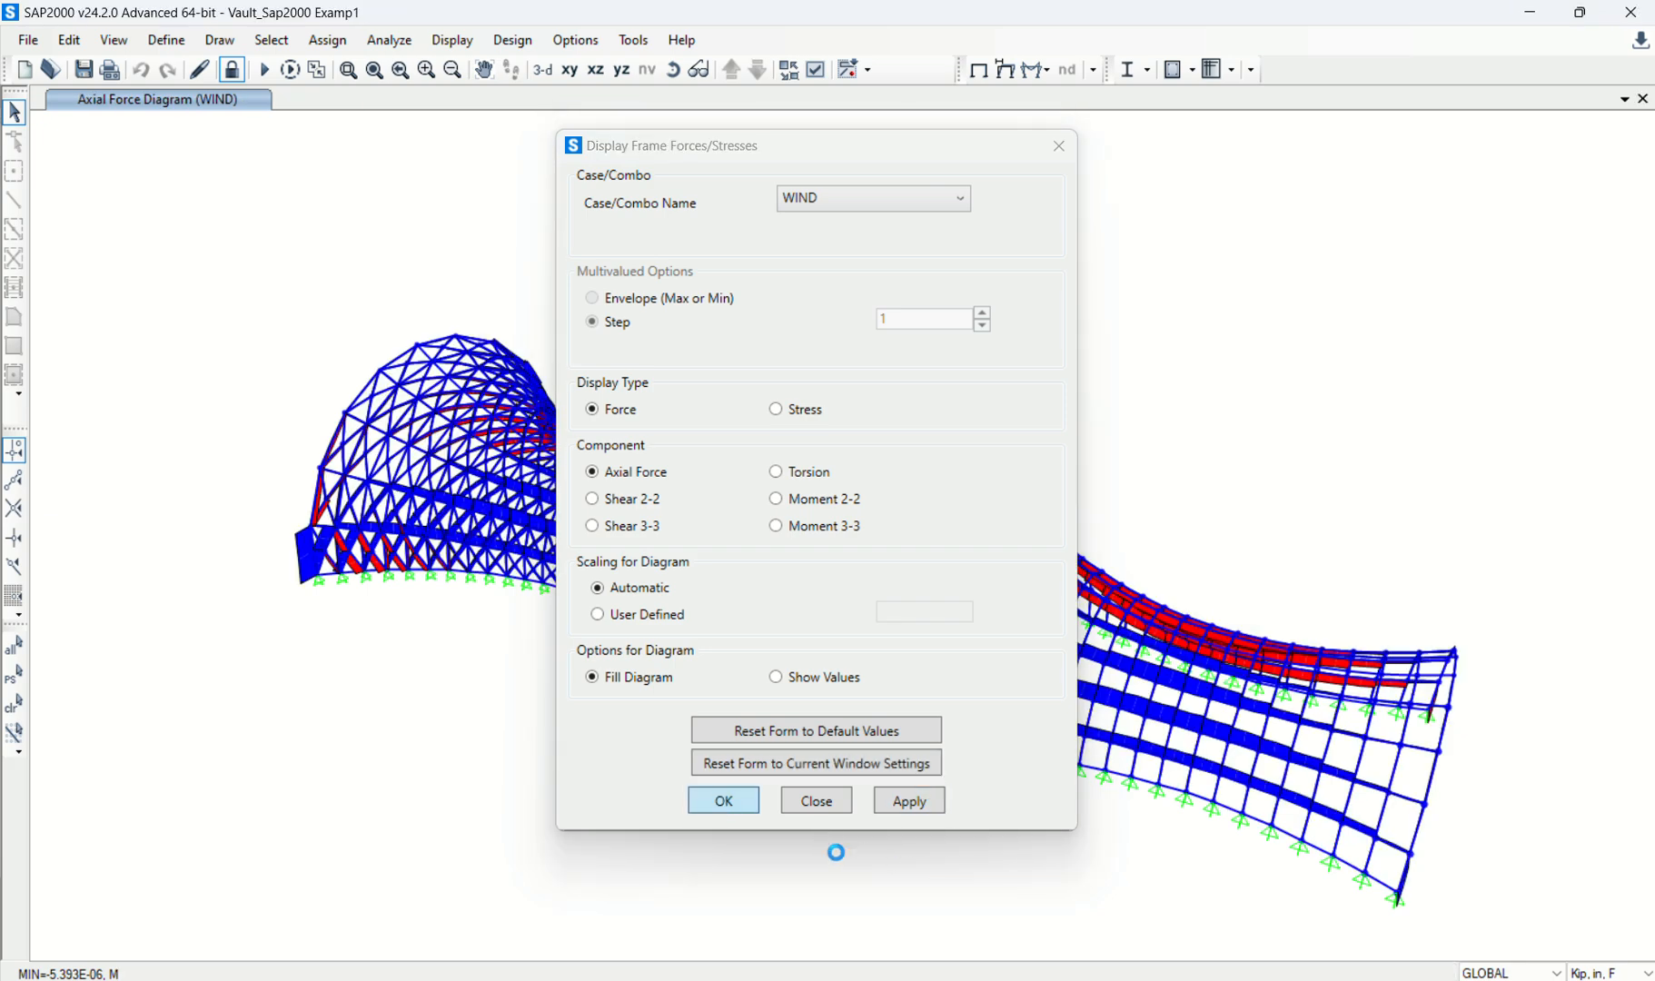
click(737, 805)
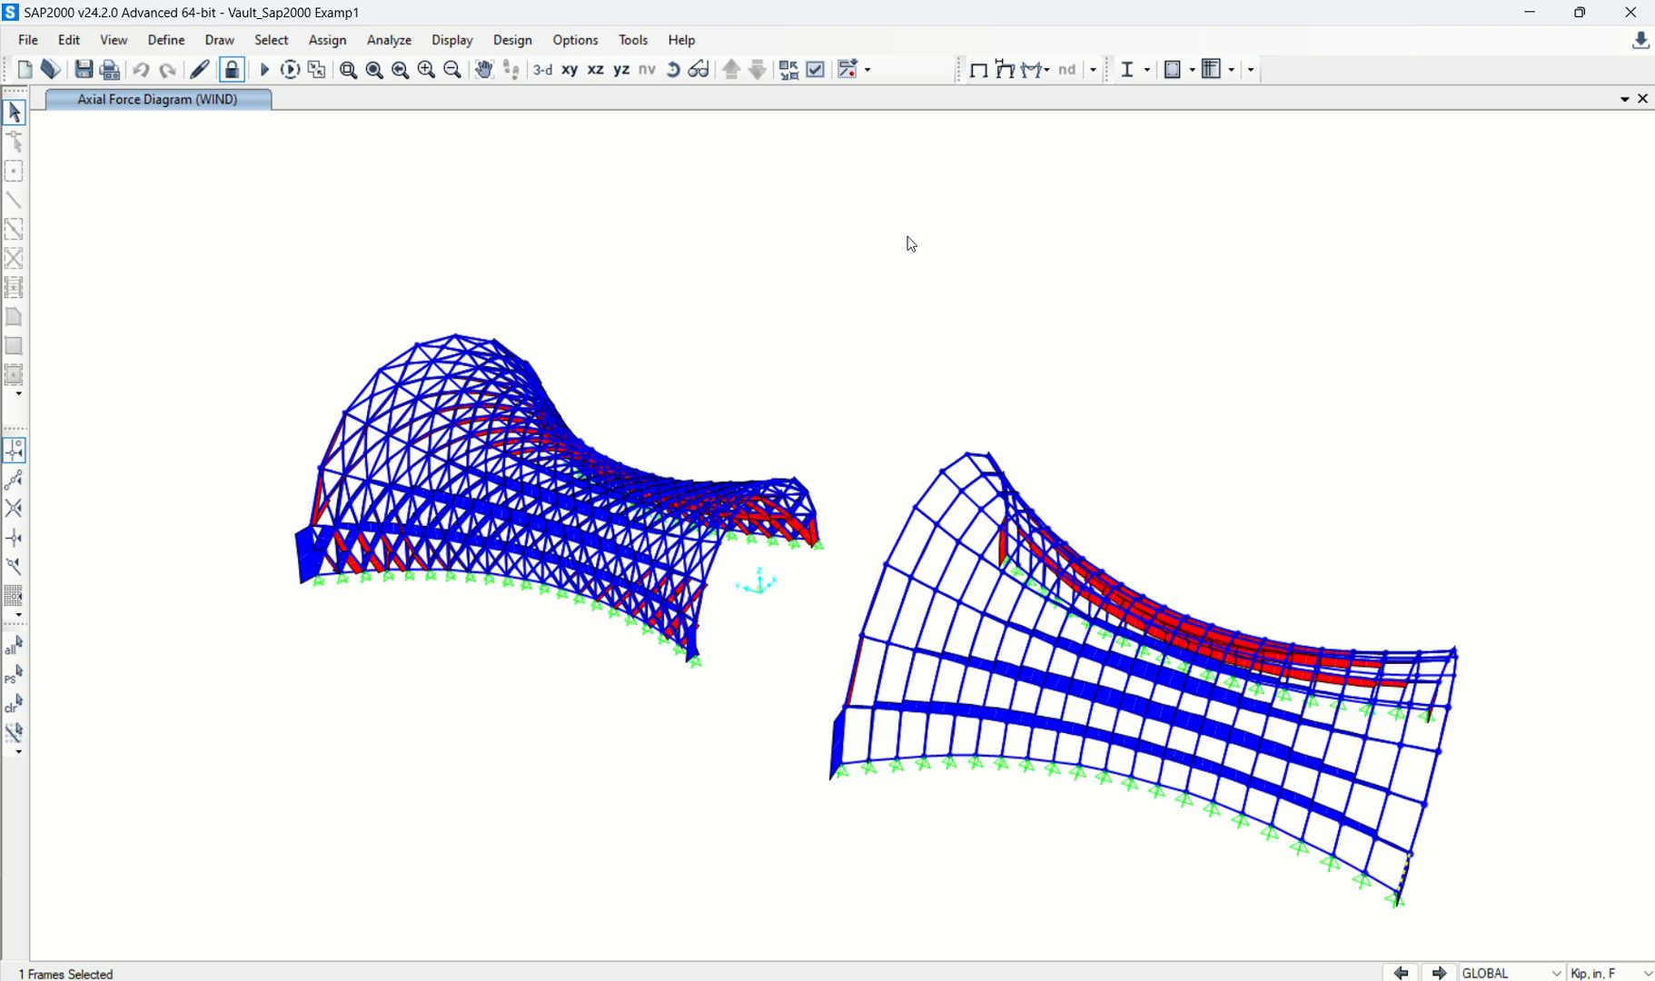
Step: Redisplay the WIND deformed shape with Ux contours and view both vaults from a lower side angle
click(1038, 69)
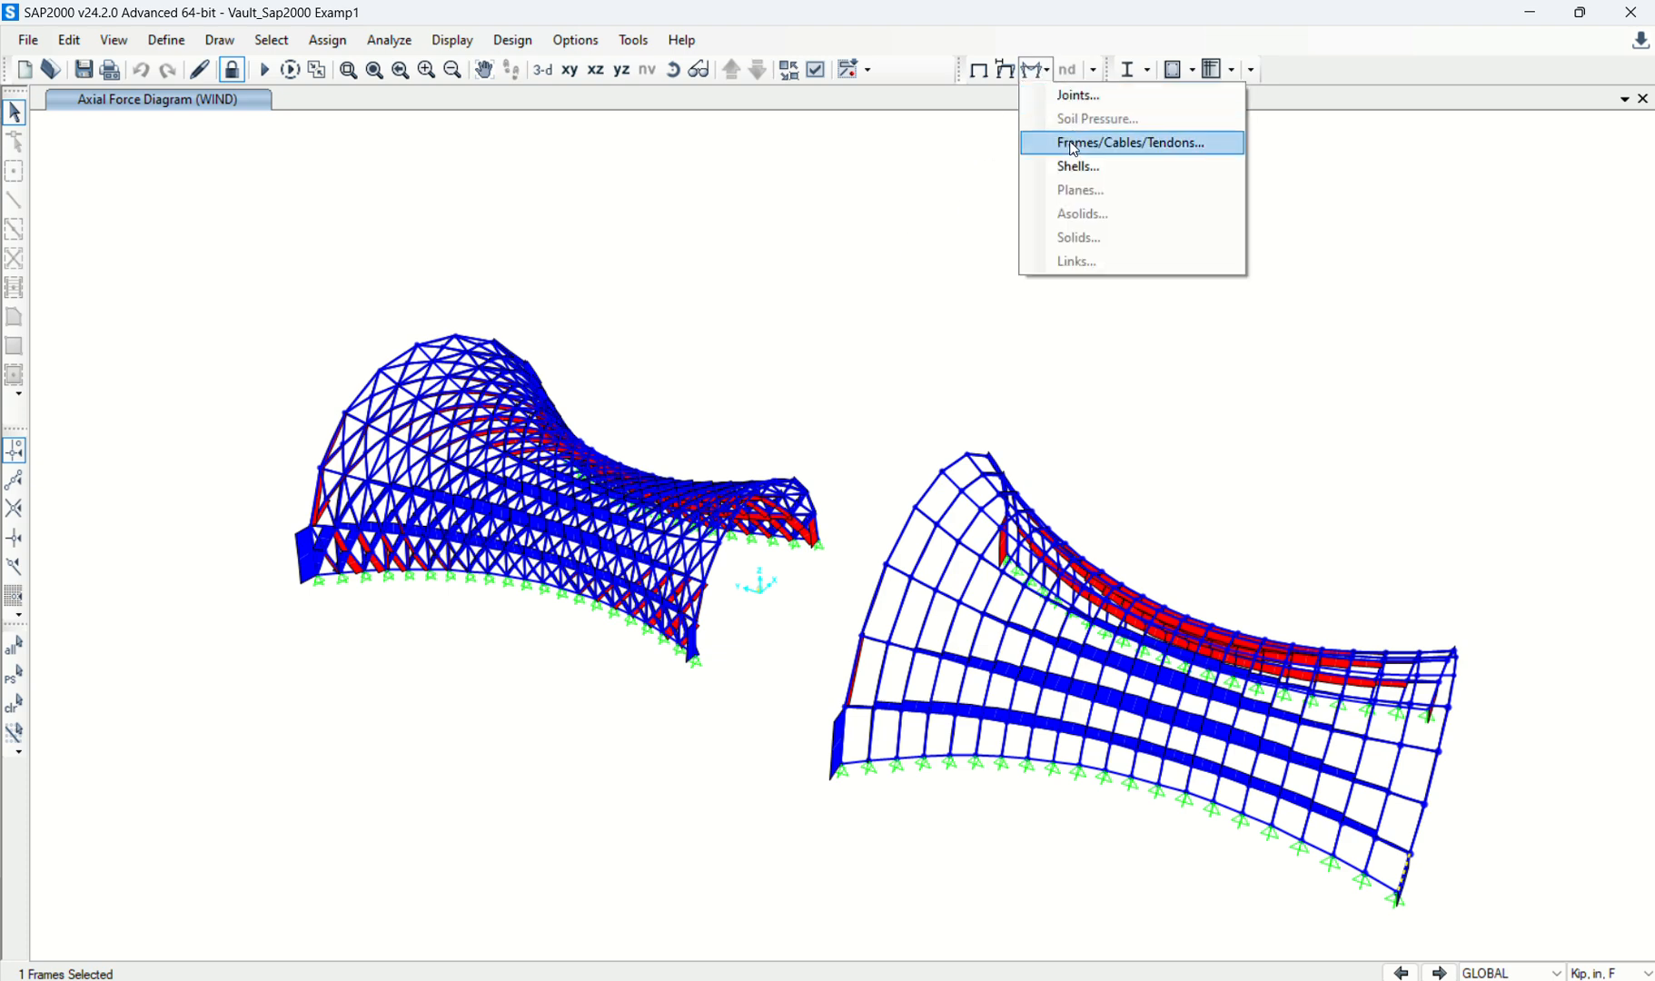
click(1005, 69)
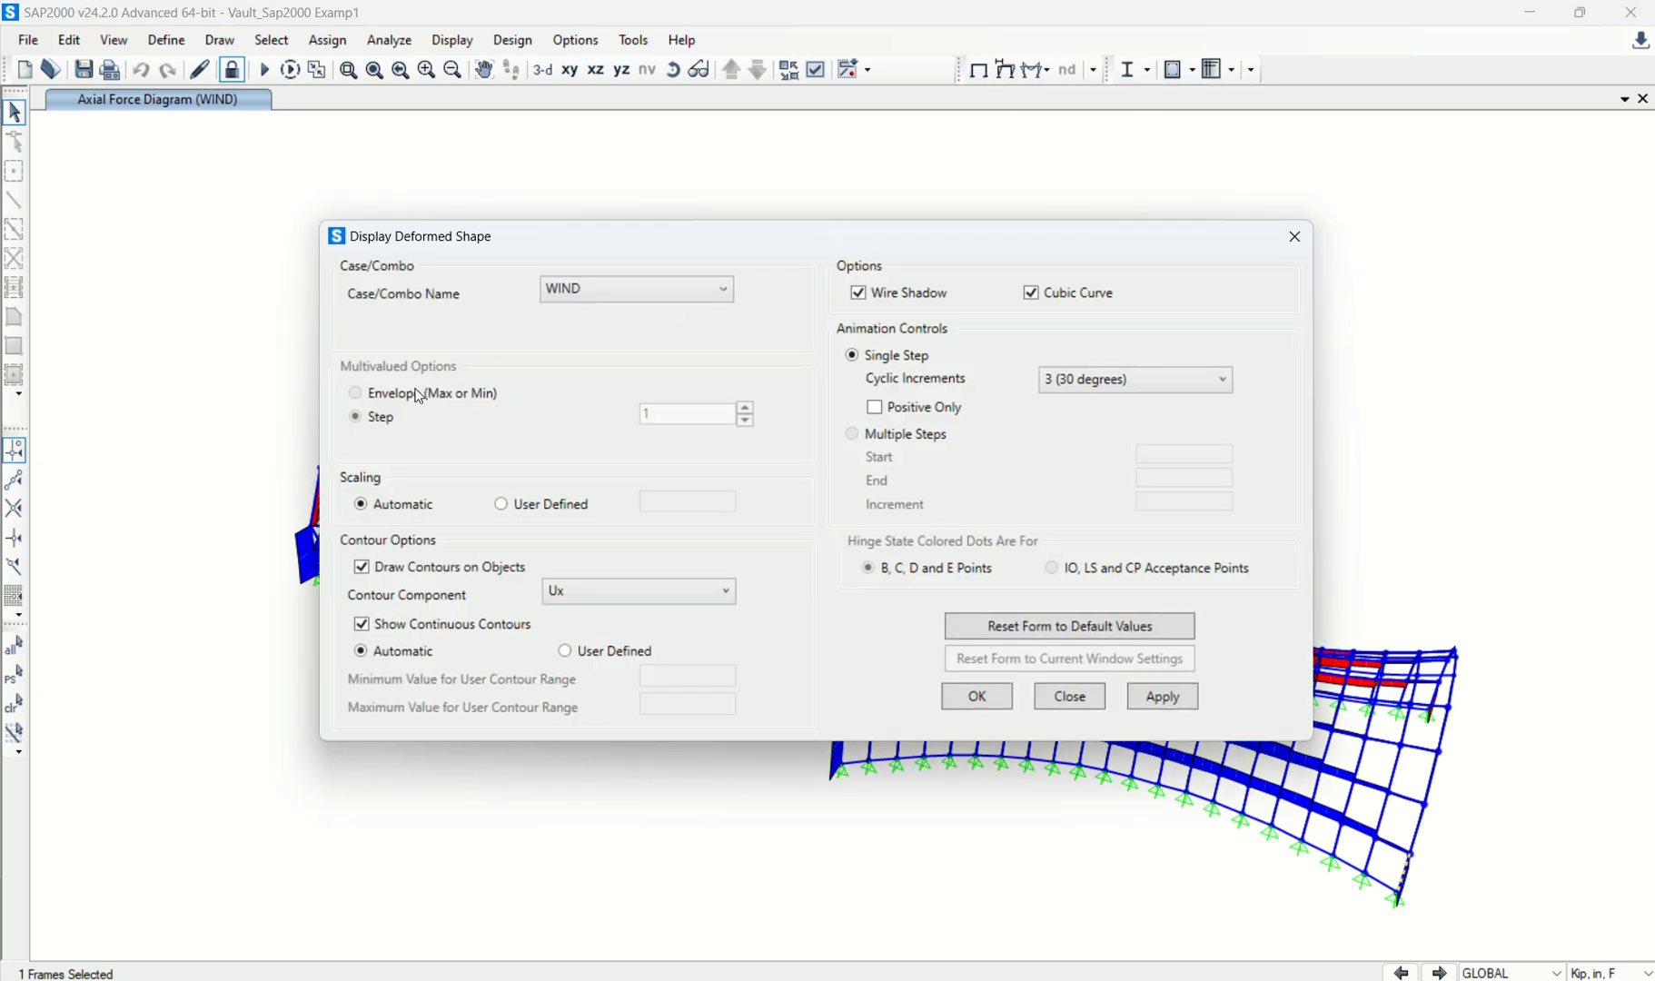
click(1162, 697)
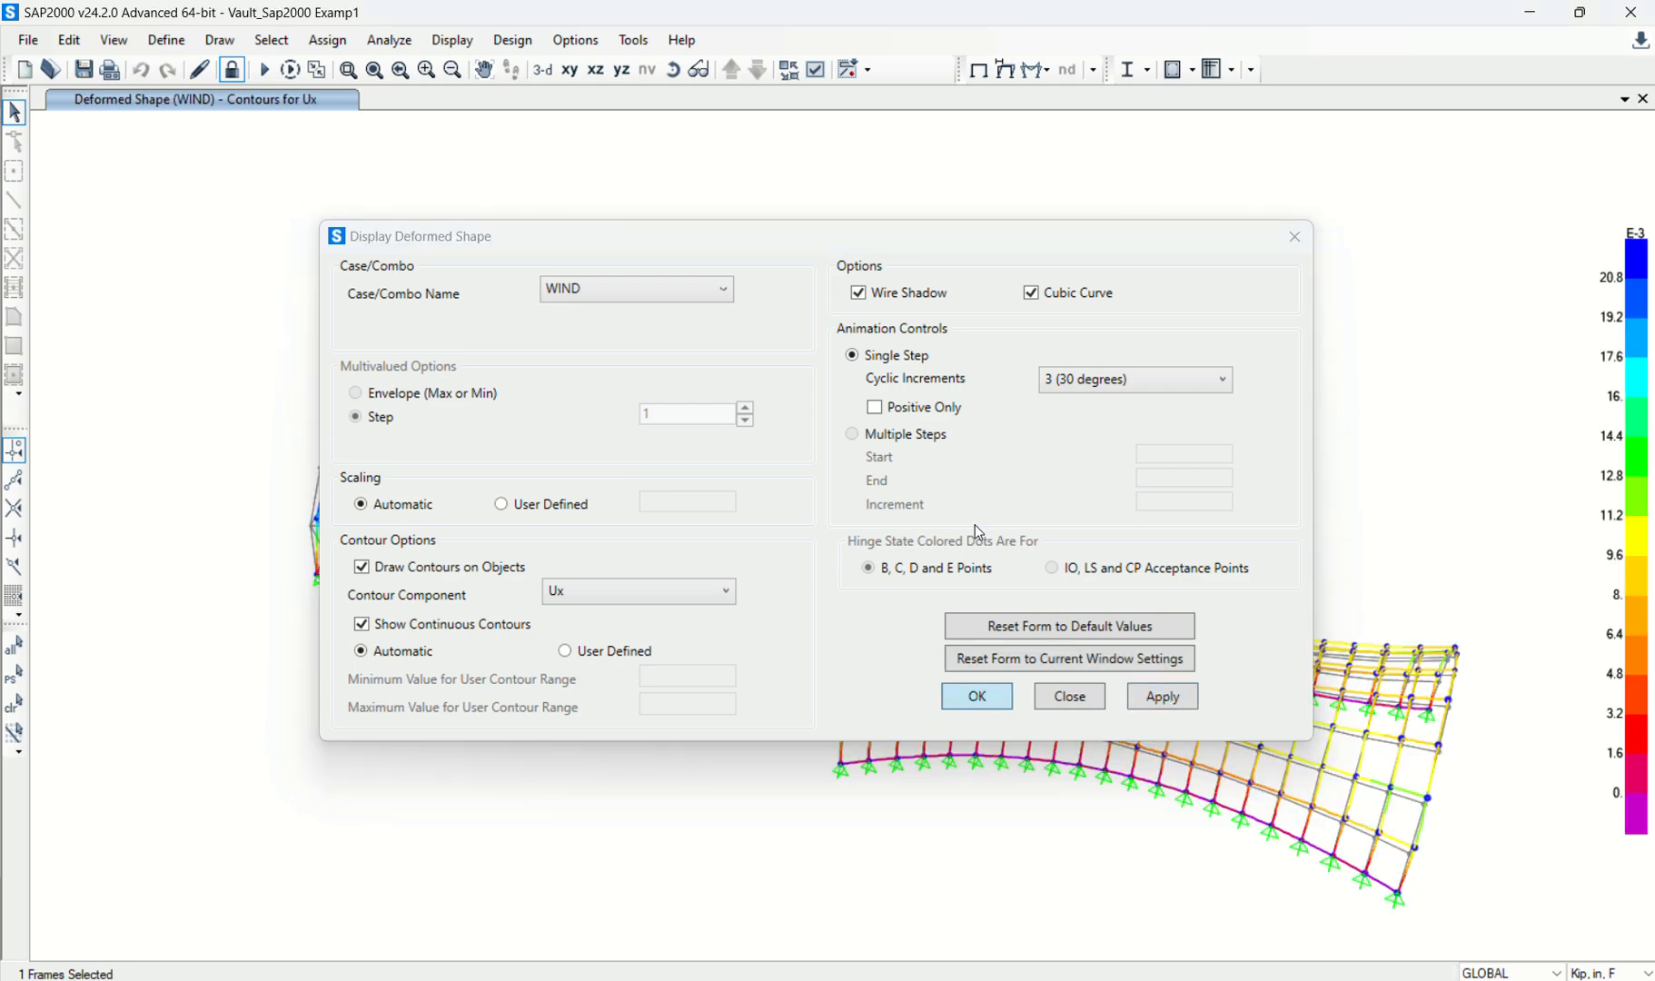
click(976, 697)
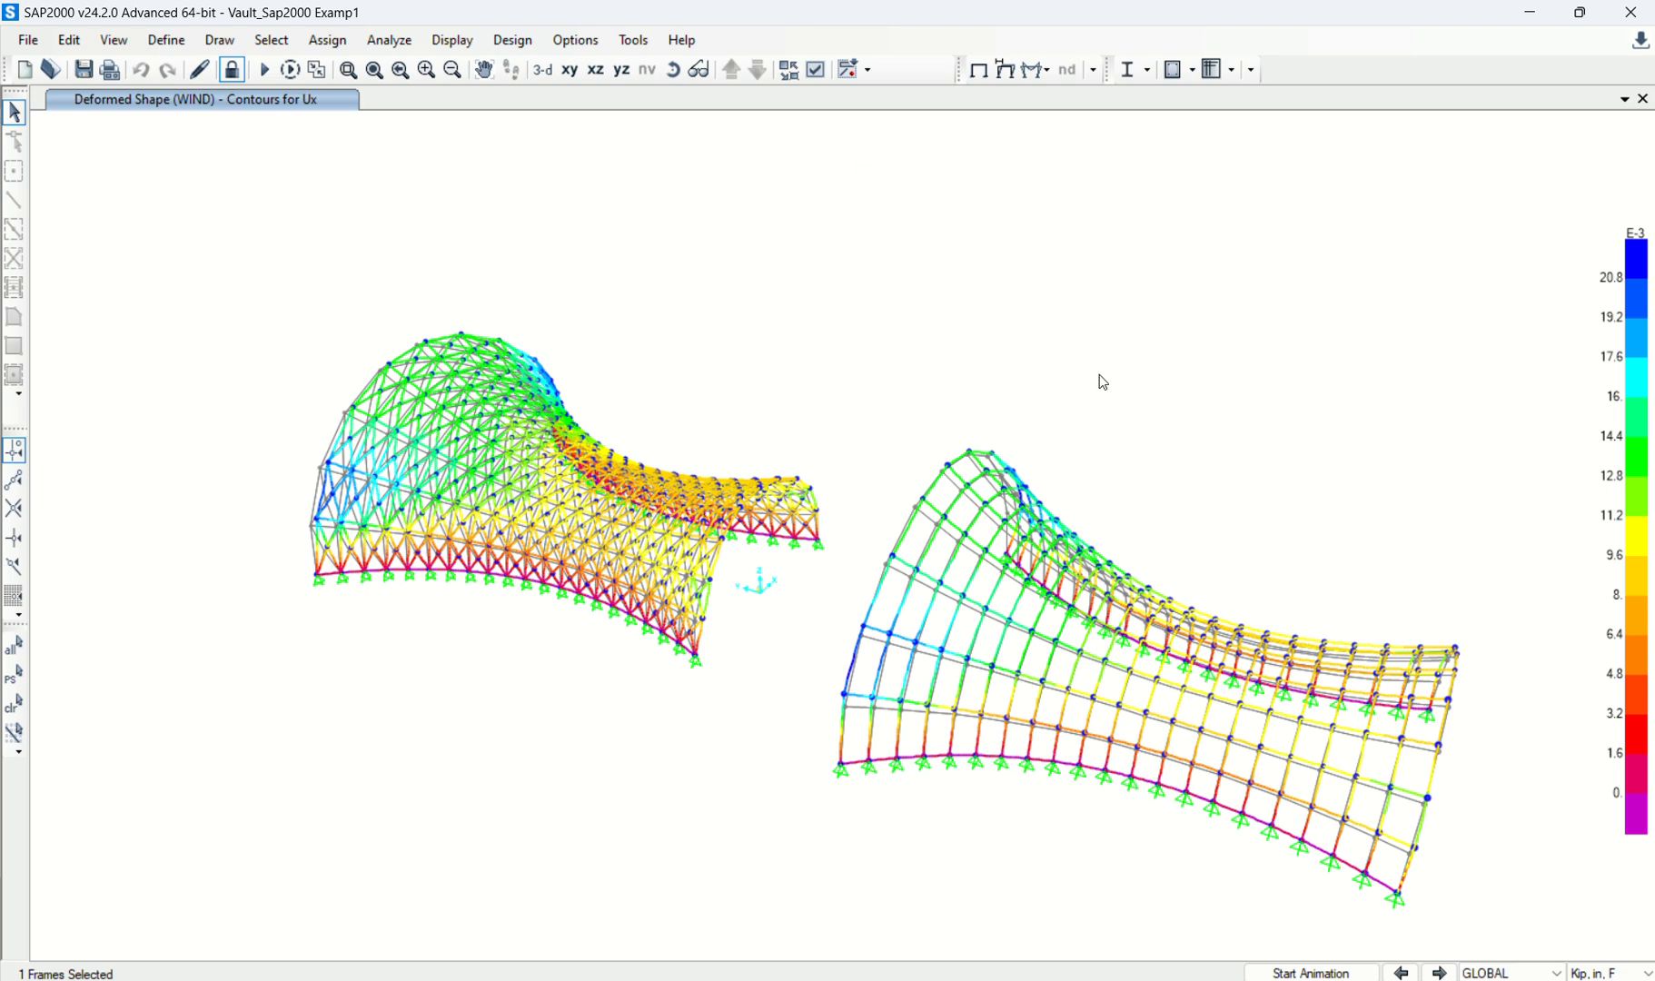
click(673, 69)
drag(1289, 427, 1362, 329)
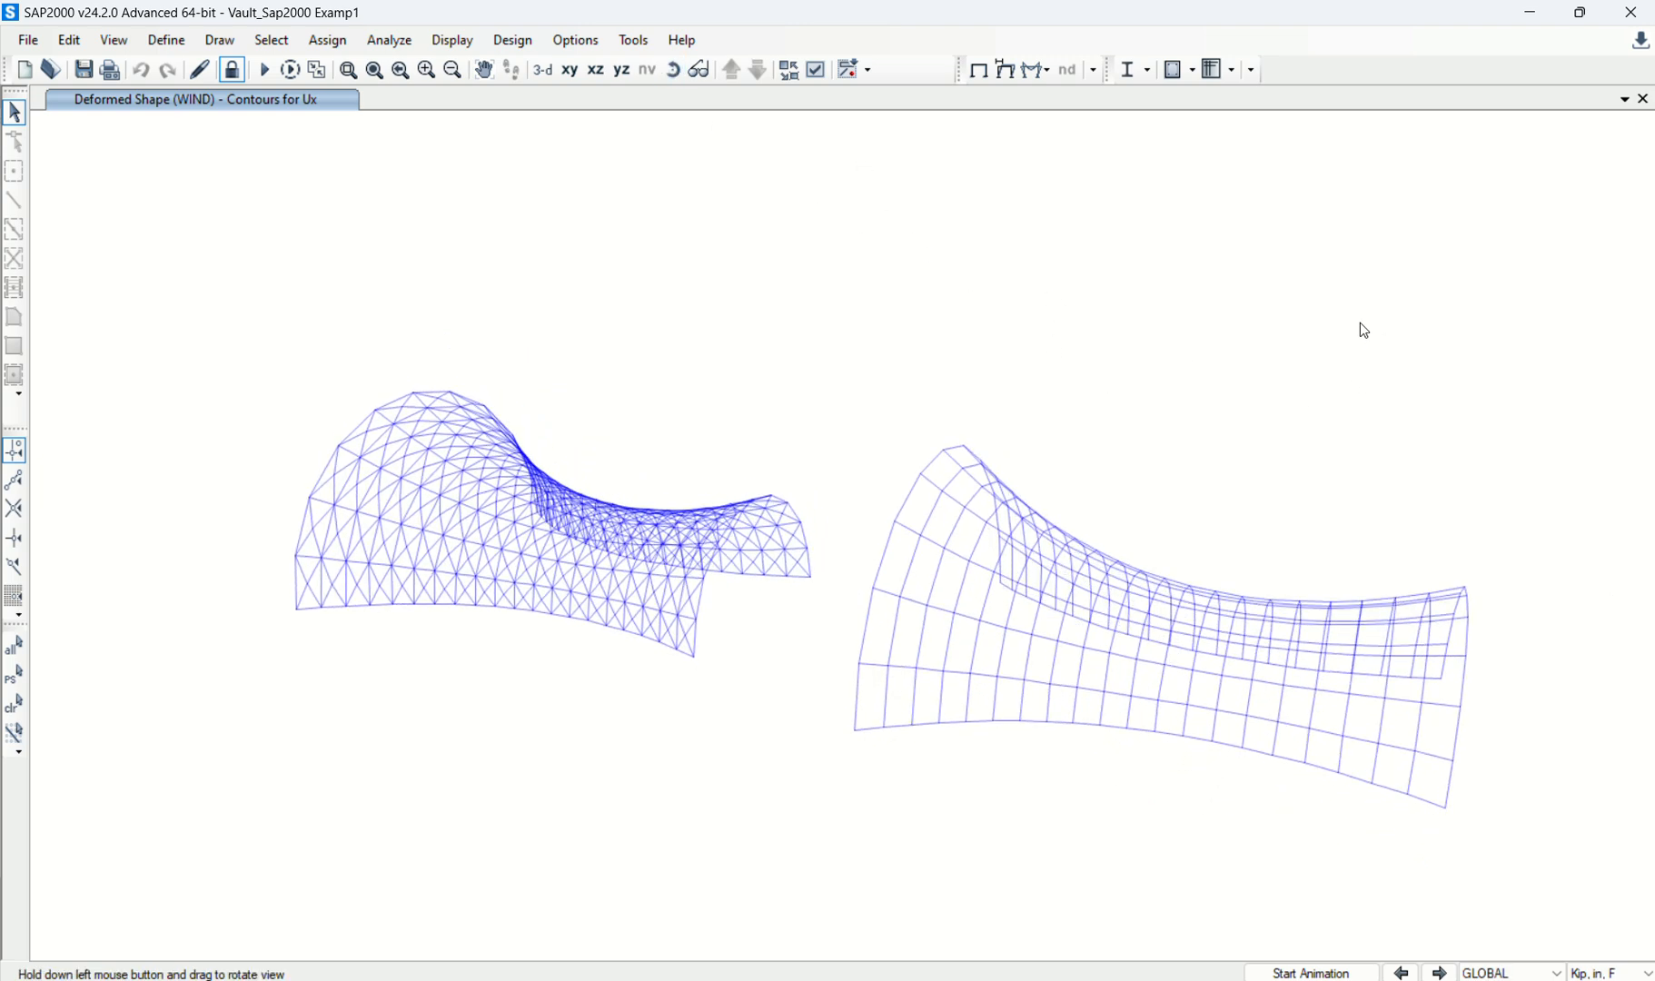